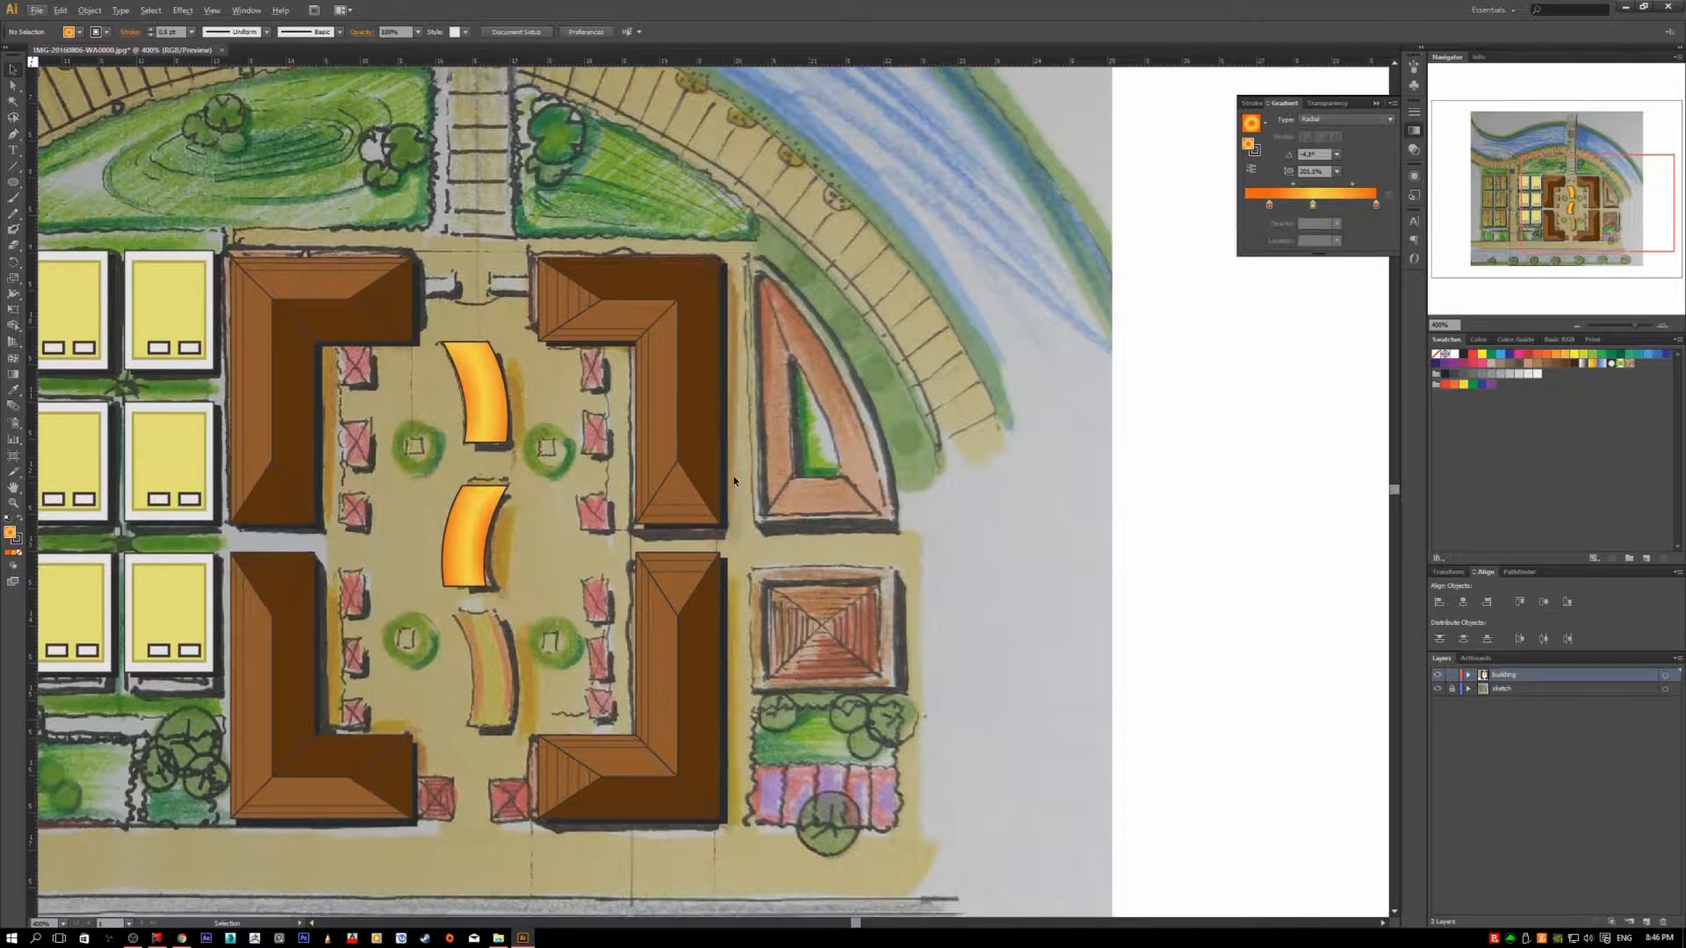
# - Open the file Scanned map 01.ai from the Urban Design folder
pyautogui.click(36, 10)
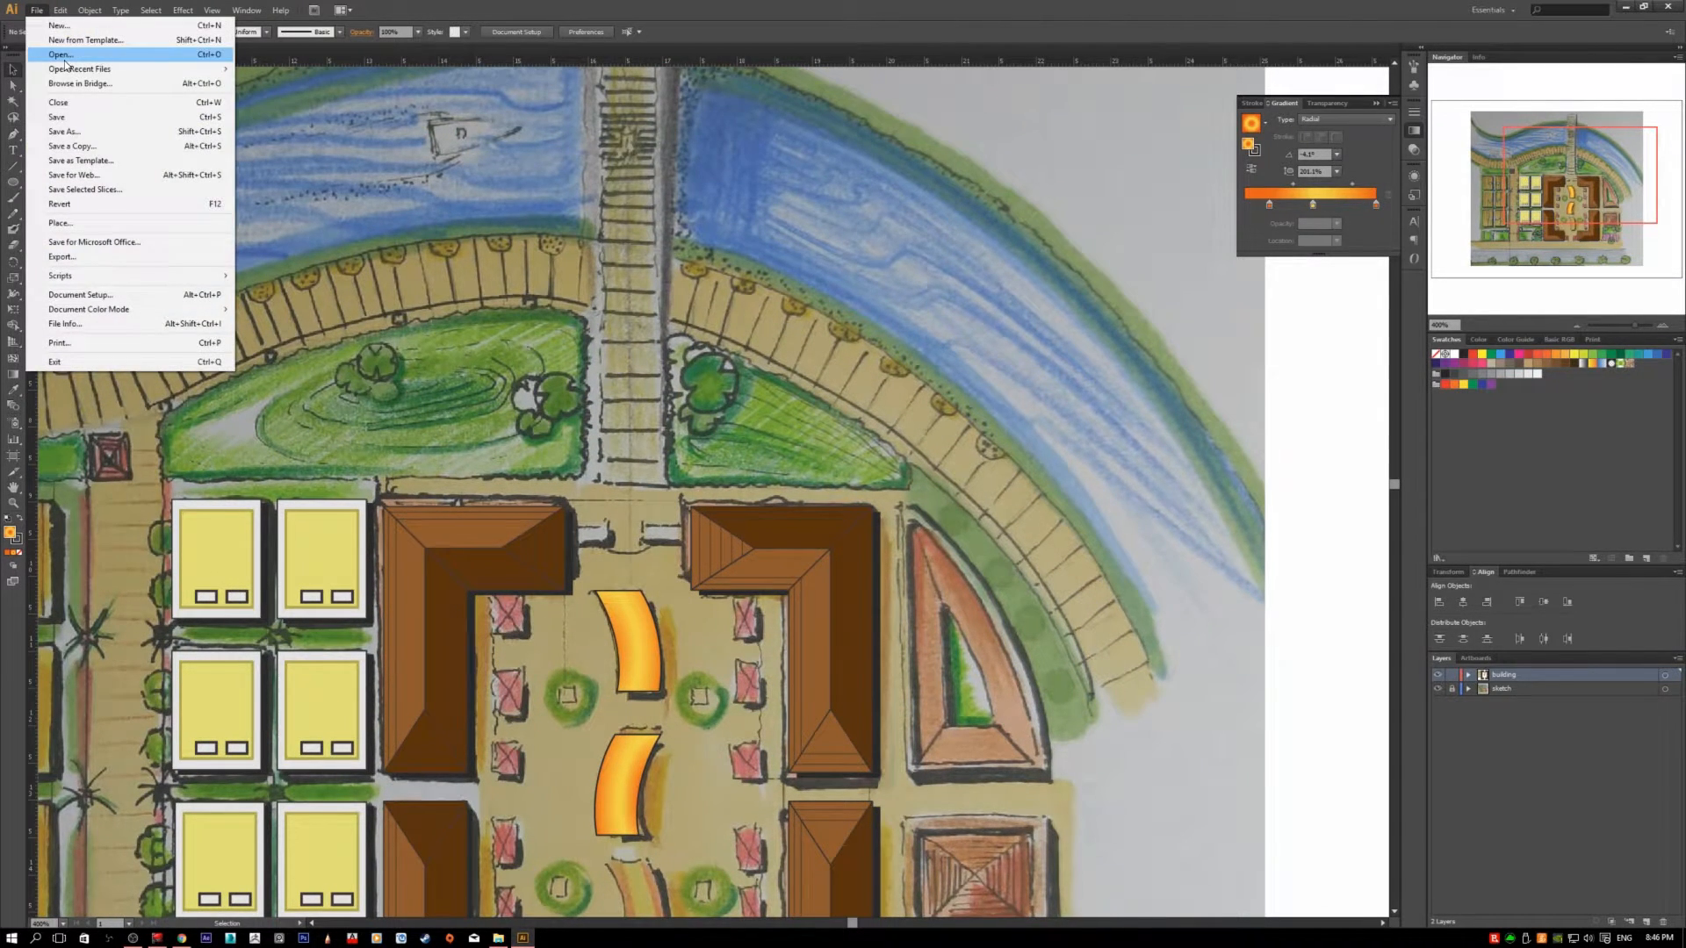
pyautogui.click(66, 56)
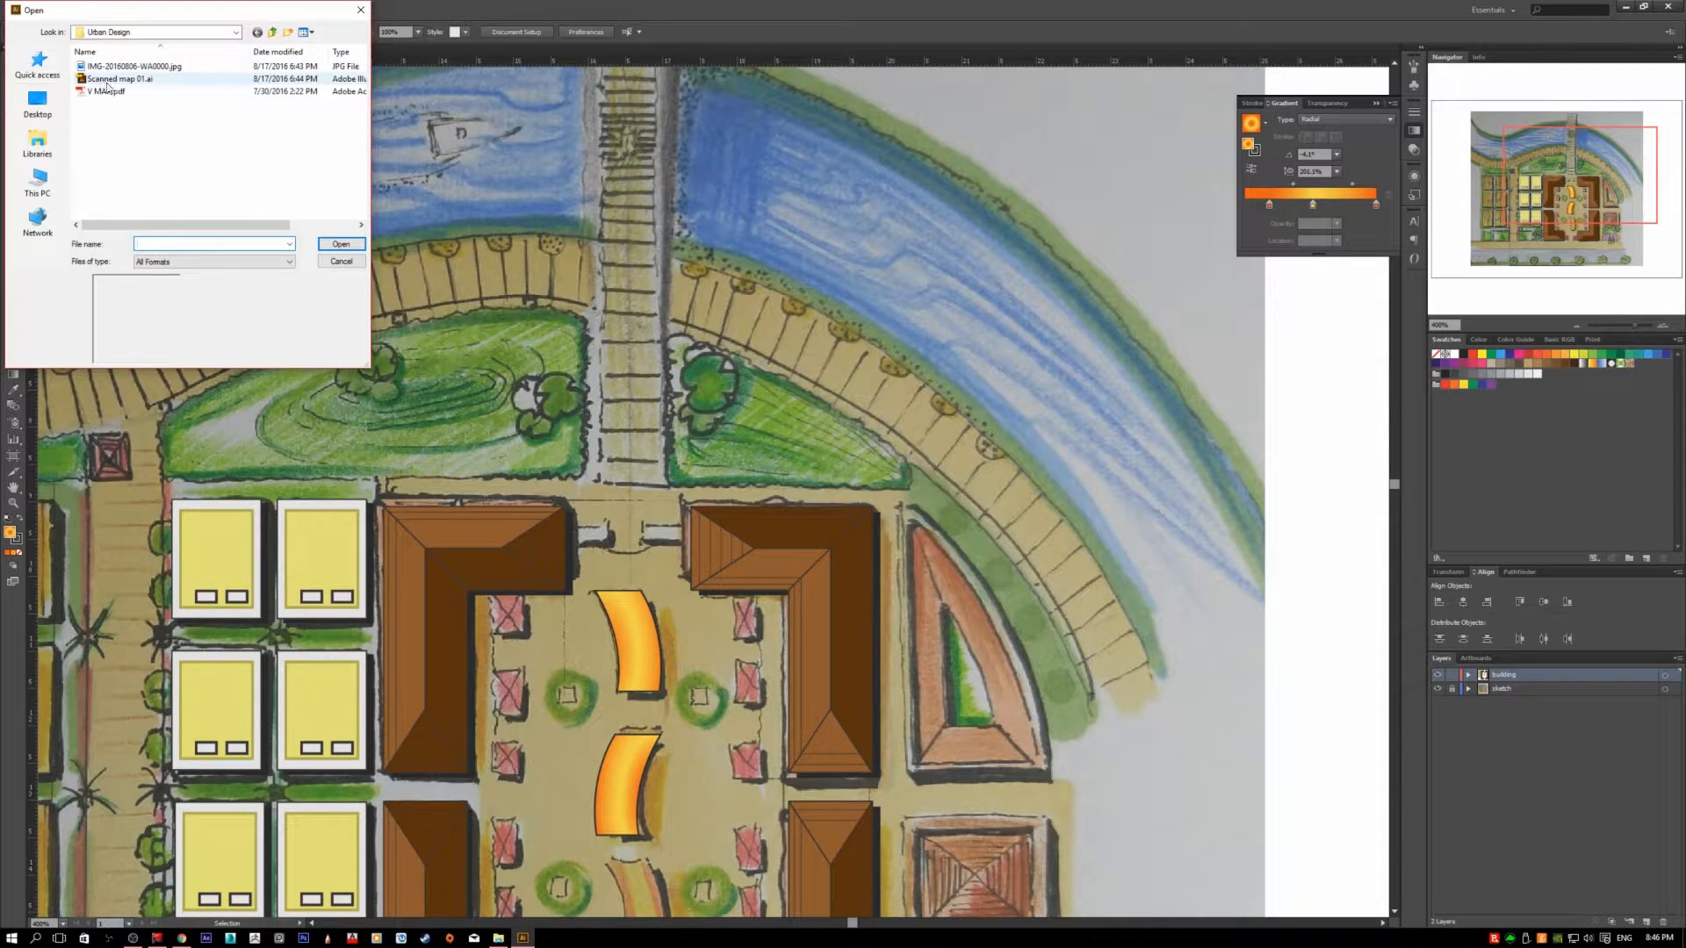
pyautogui.click(115, 79)
pyautogui.doubleClick(115, 79)
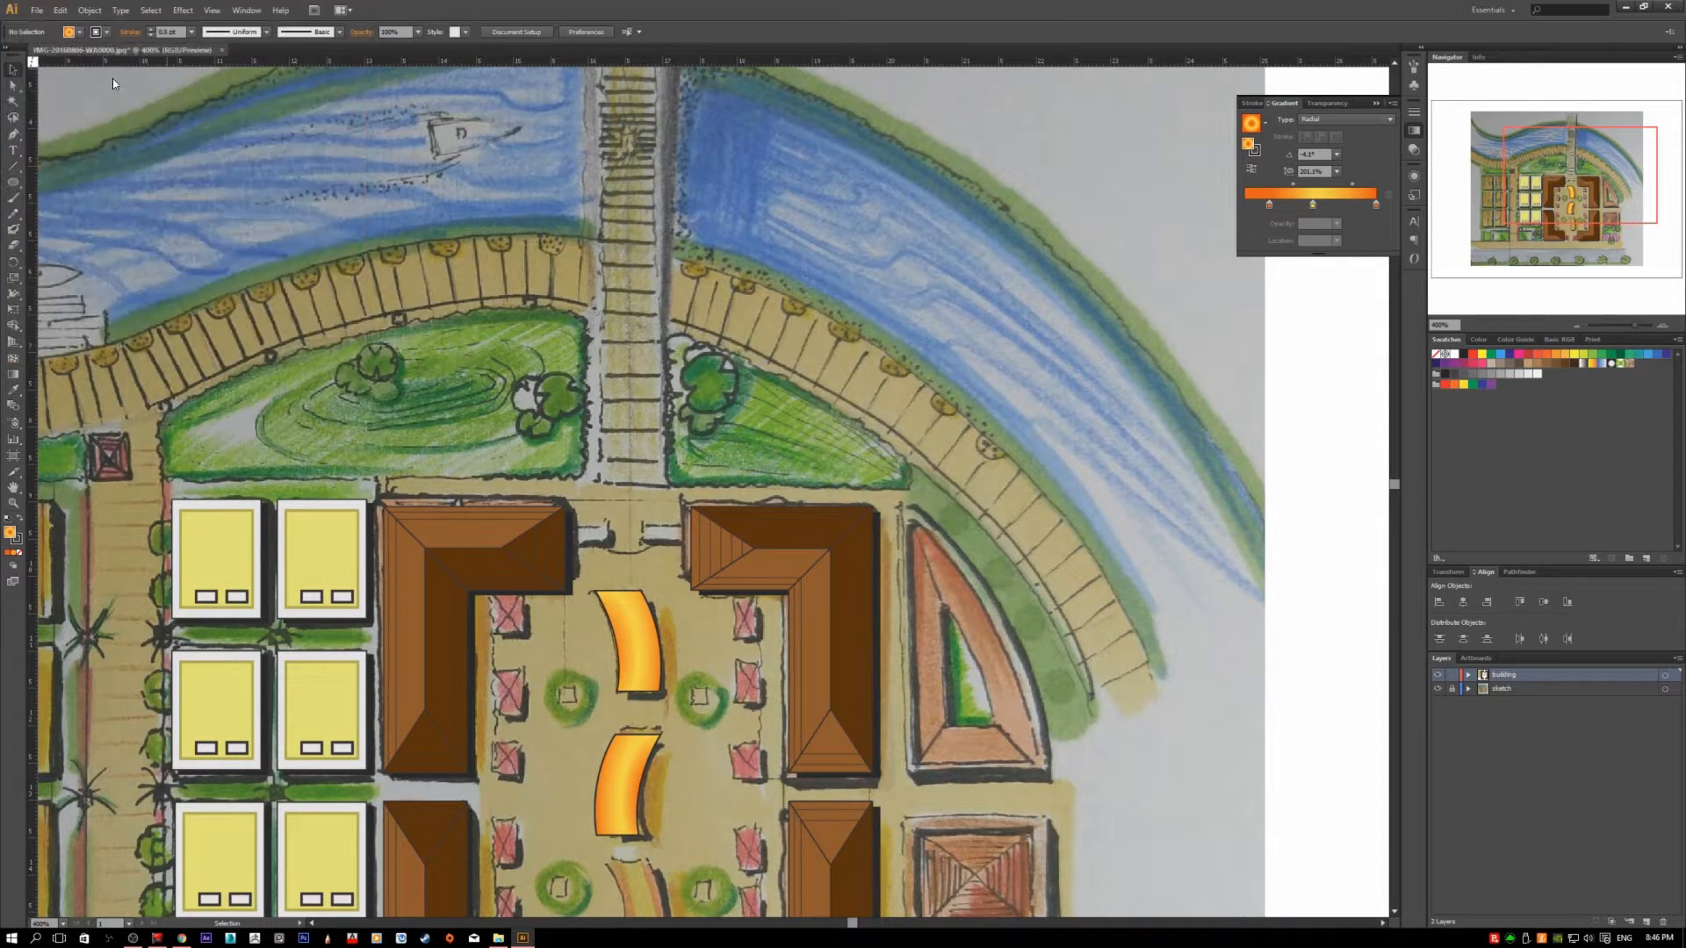
# - Examine the map's overall layout, the L-shaped building roof beside the courtyard and the existing layers
pyautogui.scroll(3, 497, 379)
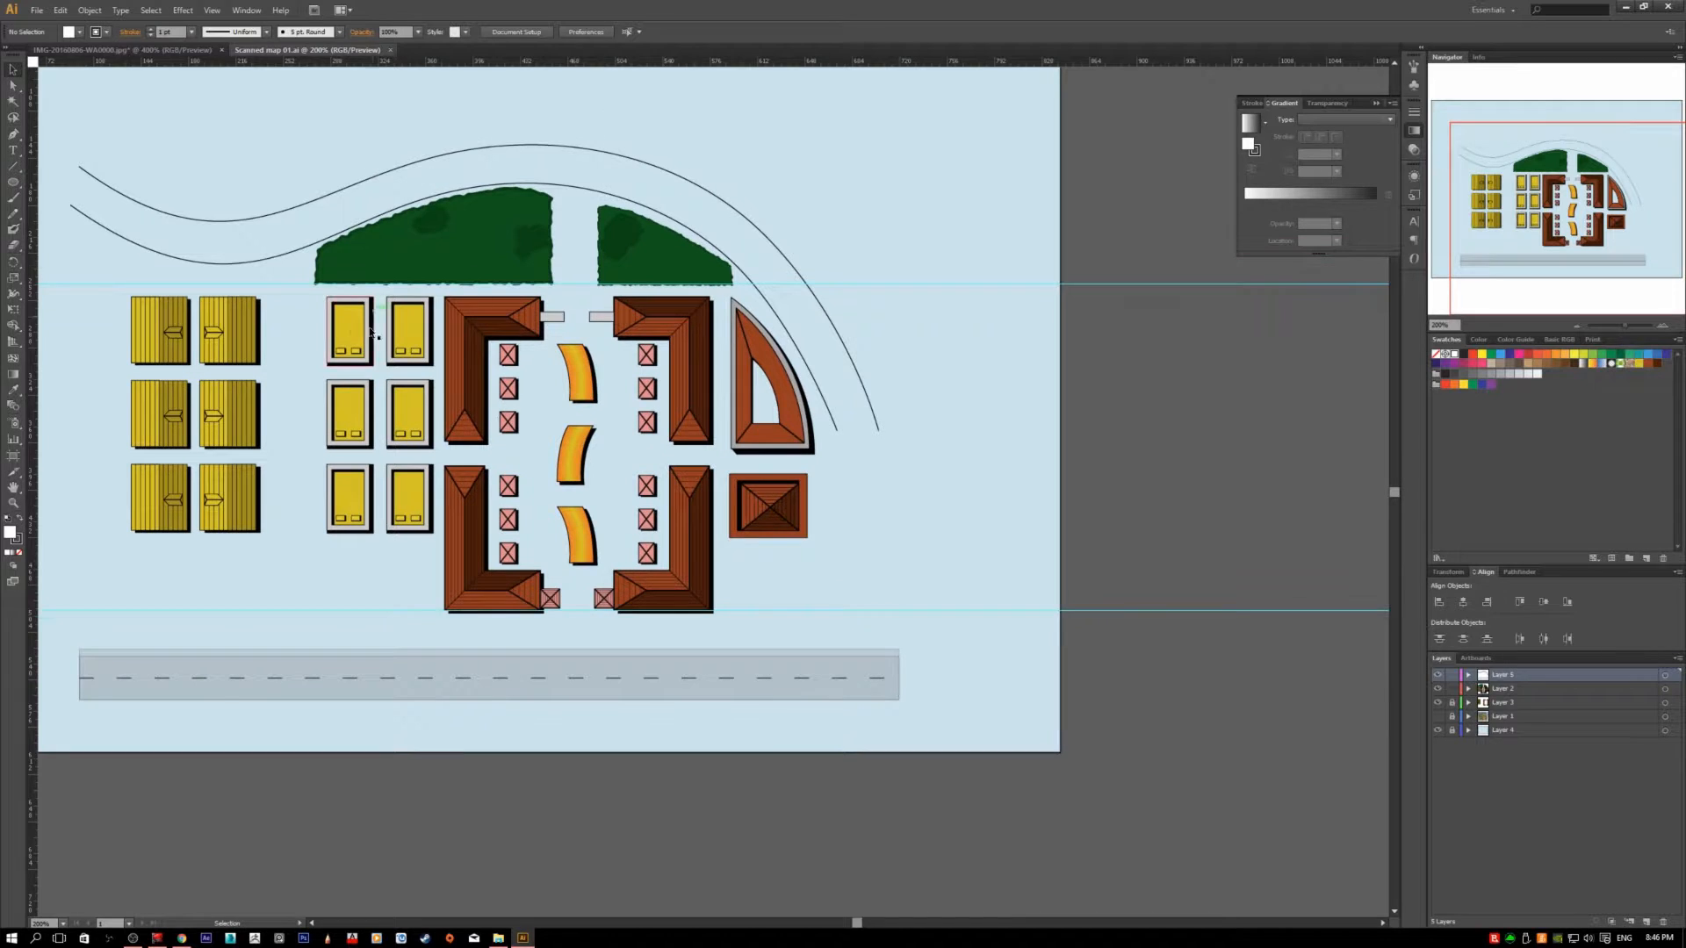
pyautogui.moveTo(419, 317); pyautogui.dragTo(542, 396)
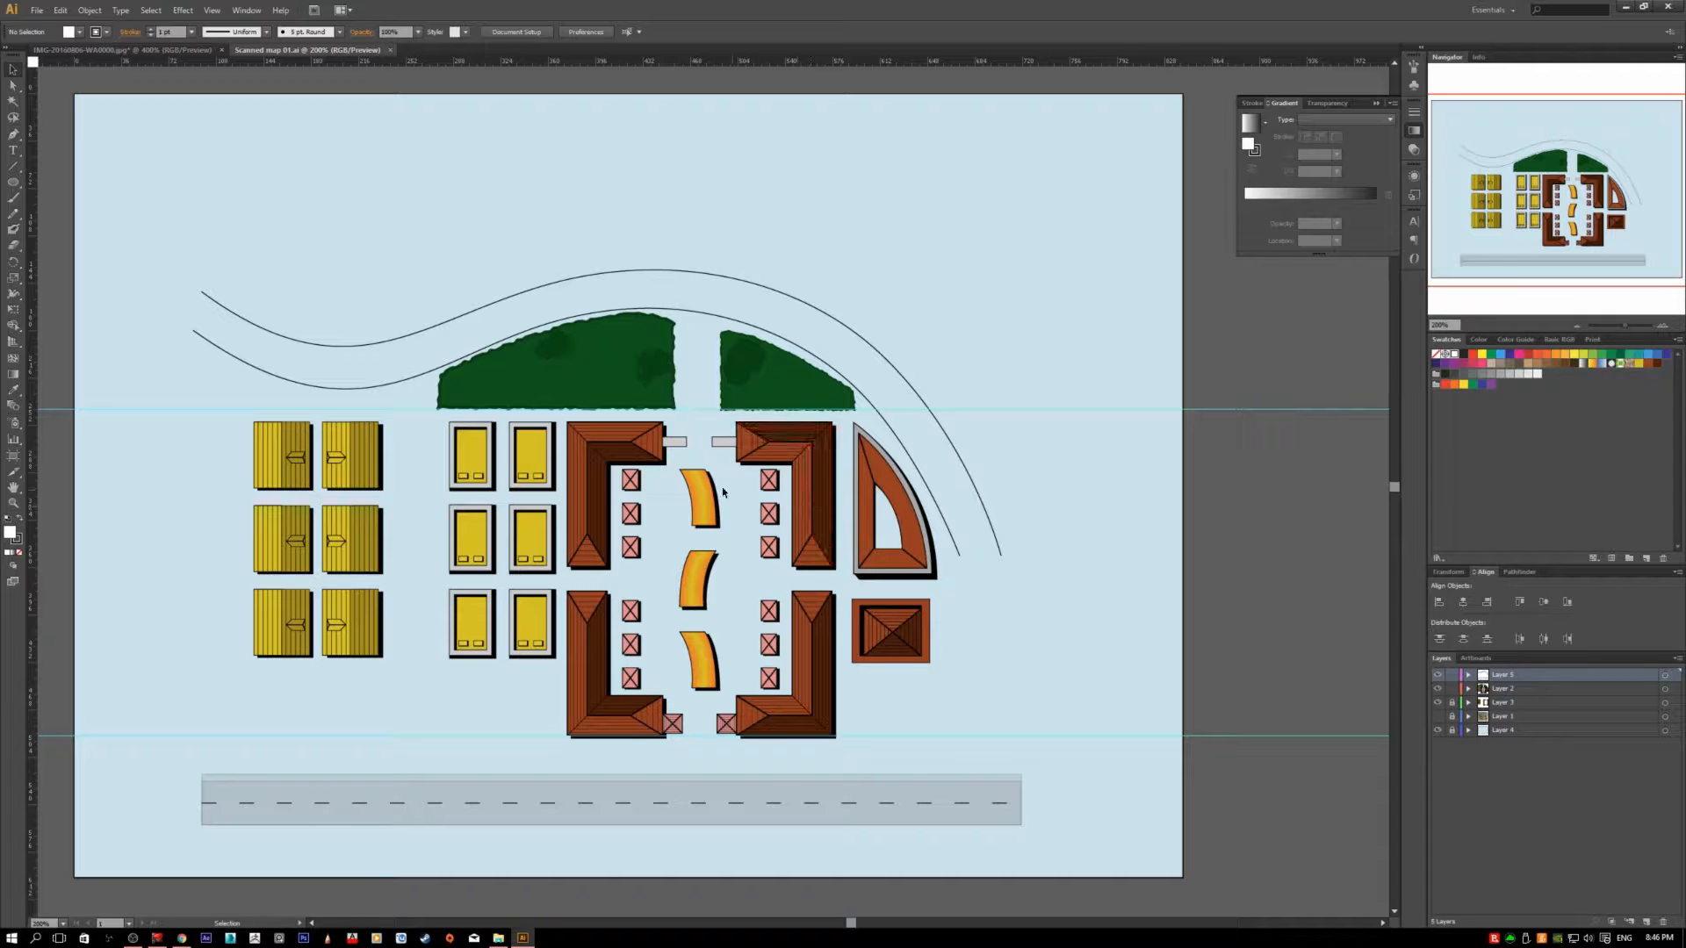
pyautogui.scroll(1, 631, 443)
pyautogui.click(717, 527)
pyautogui.click(775, 552)
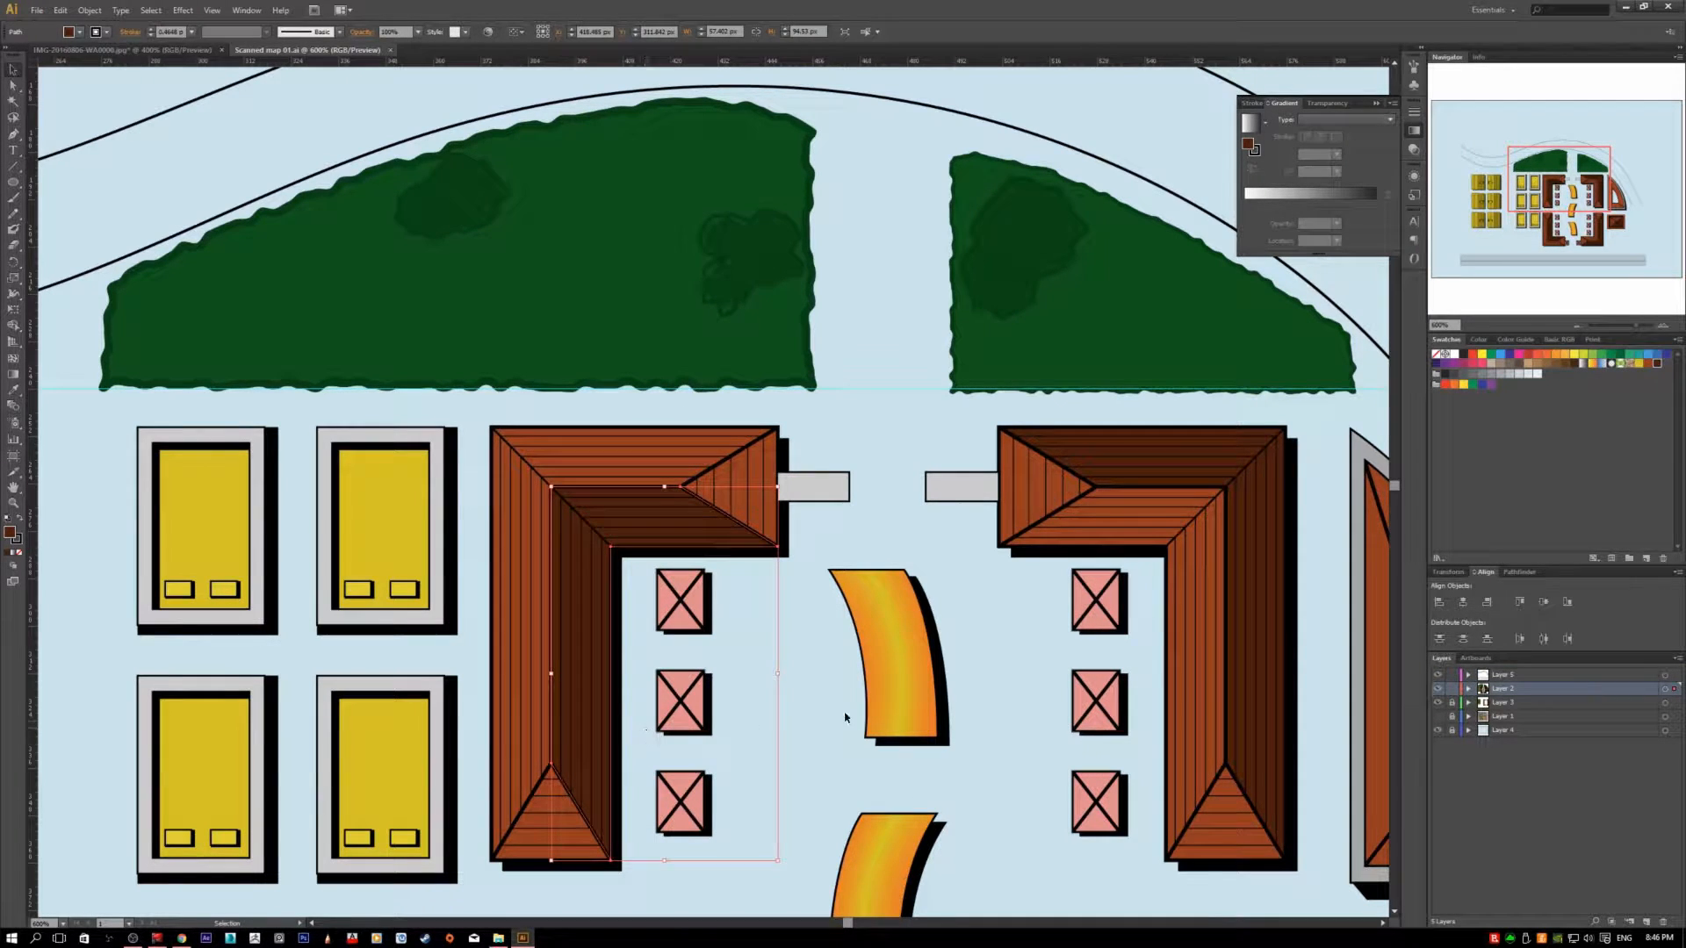
pyautogui.click(796, 686)
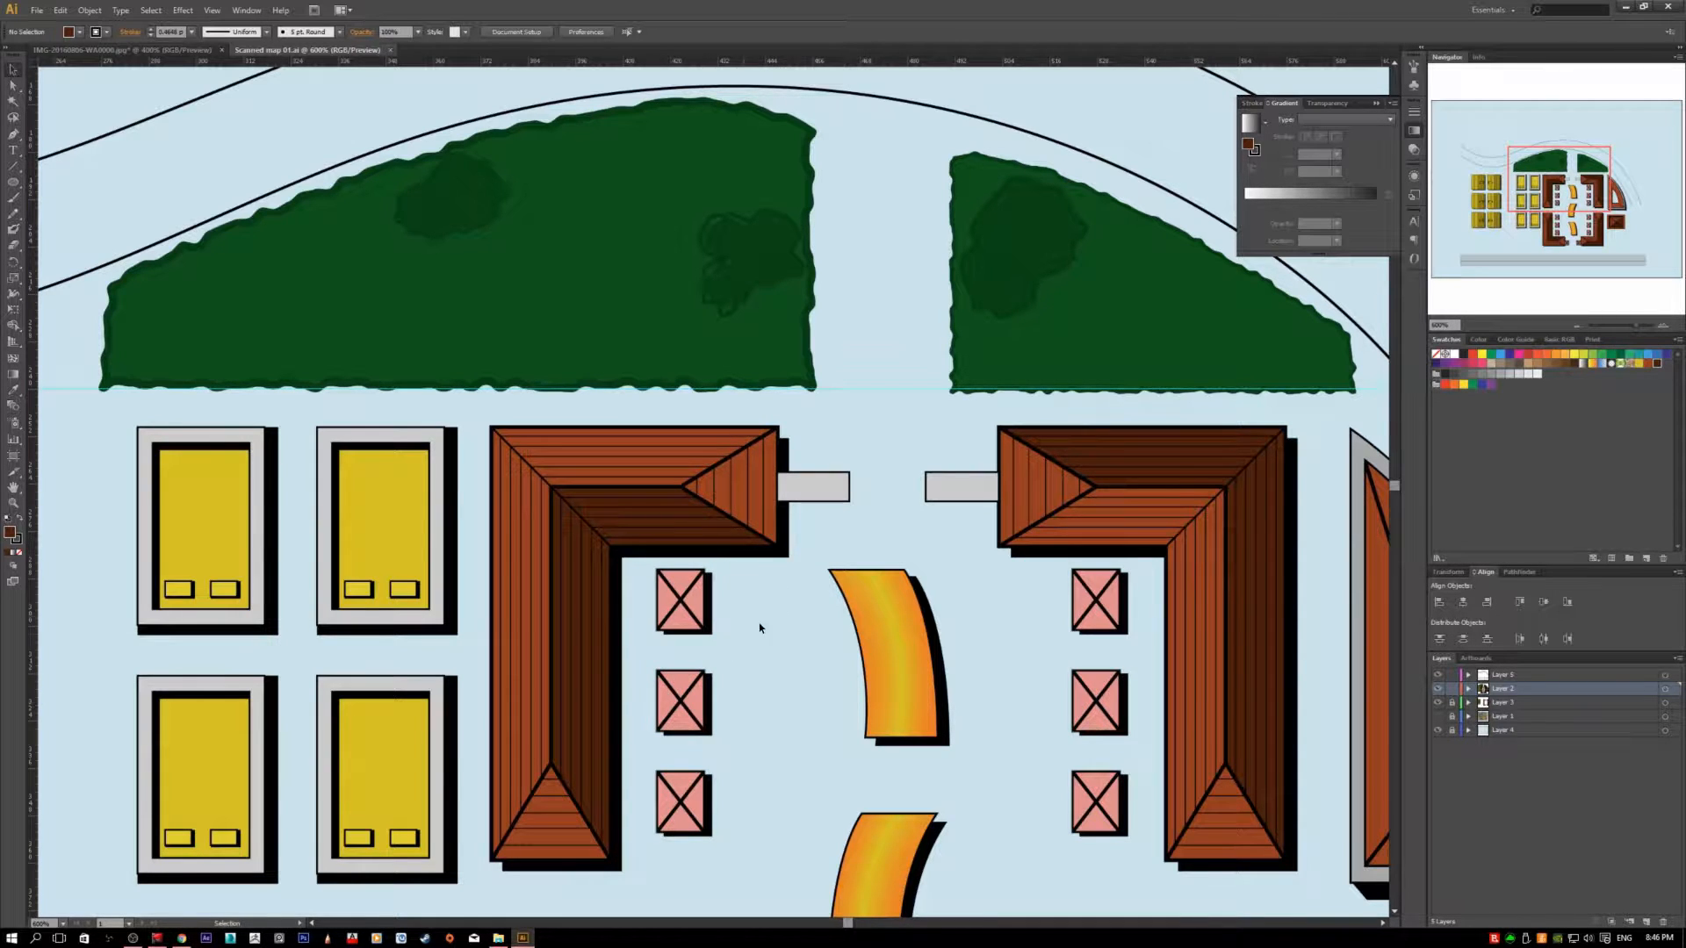
pyautogui.scroll(-3, 745, 640)
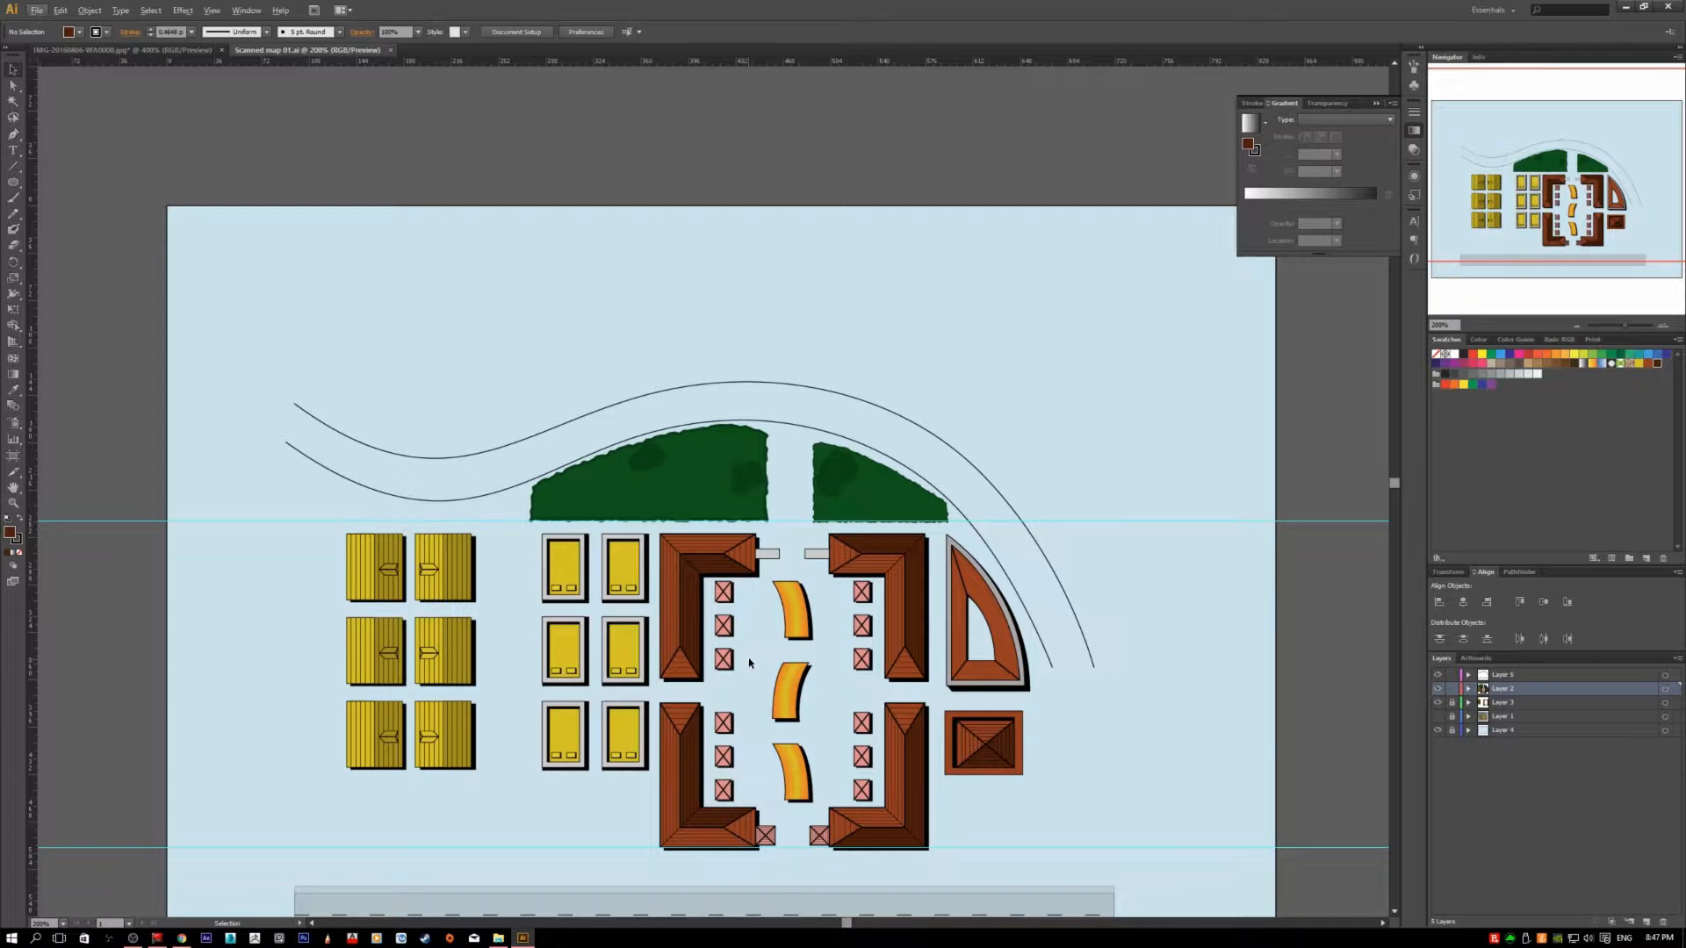
pyautogui.moveTo(788, 583); pyautogui.dragTo(689, 509)
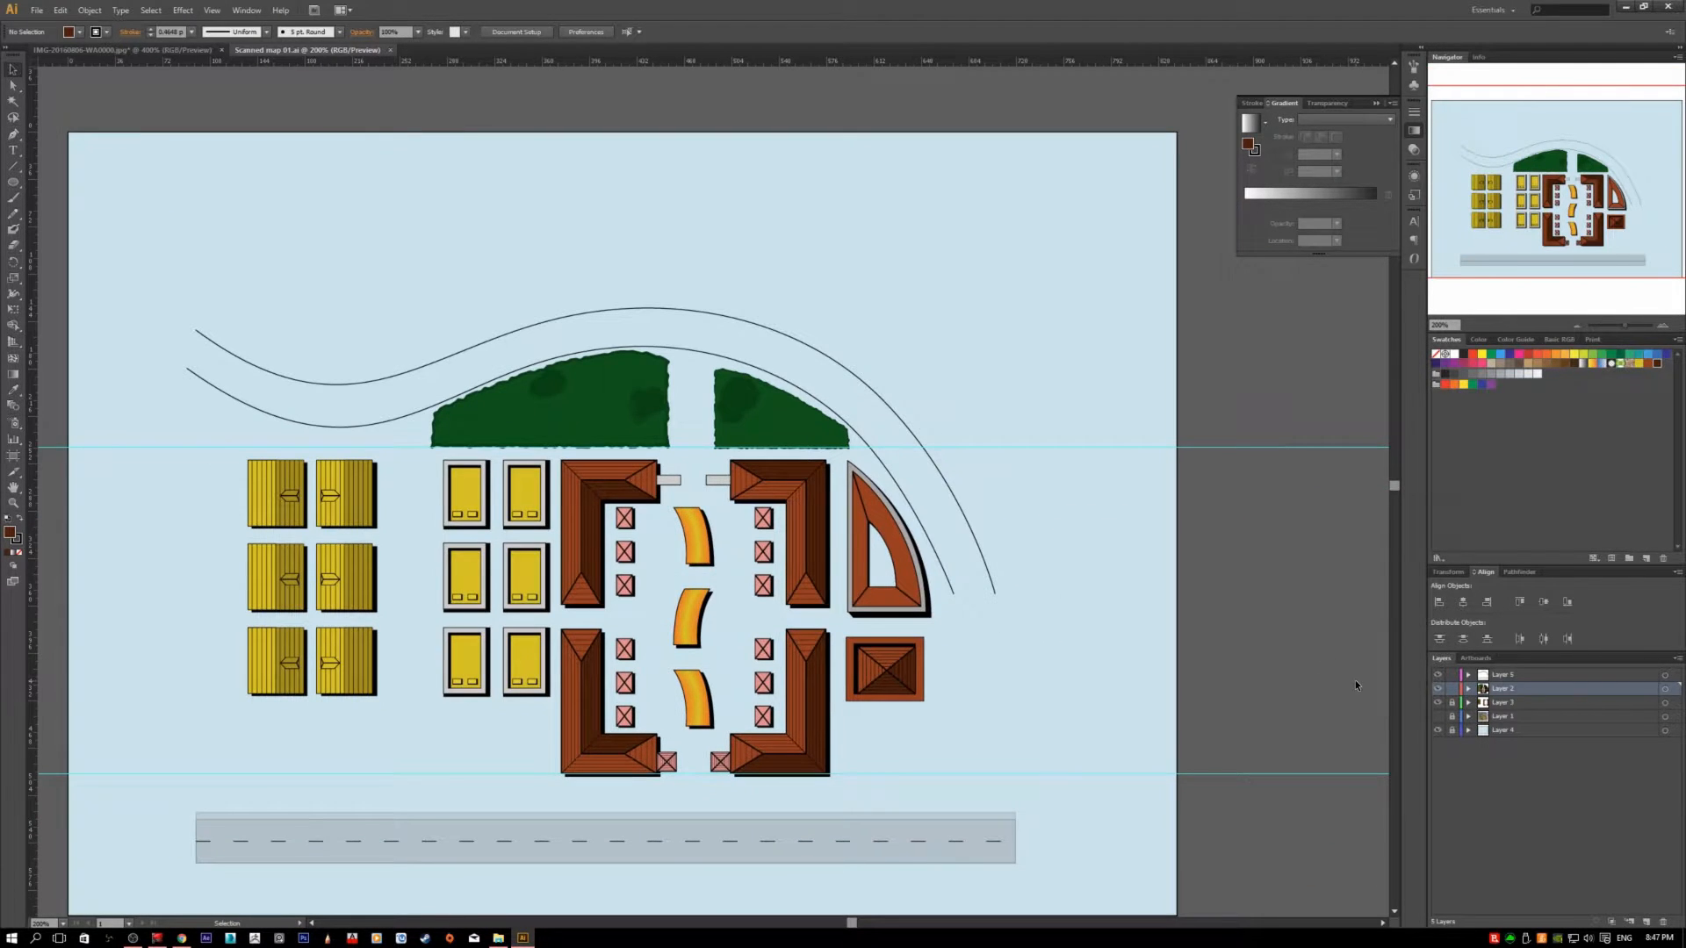
pyautogui.click(1509, 718)
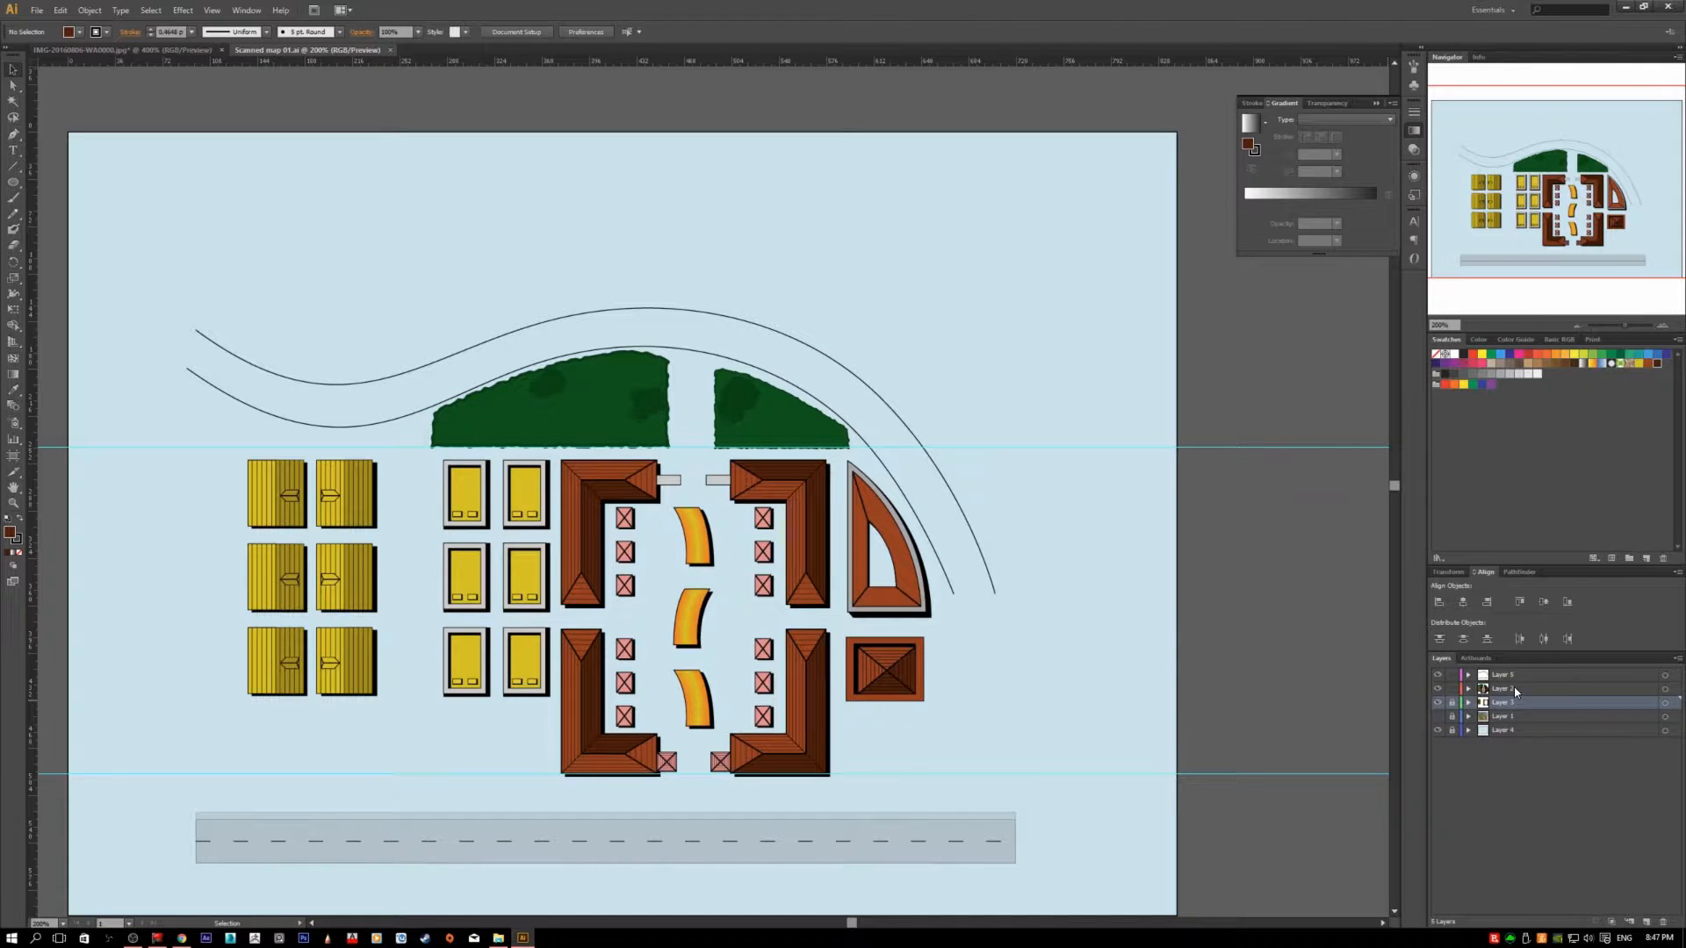
pyautogui.click(1518, 676)
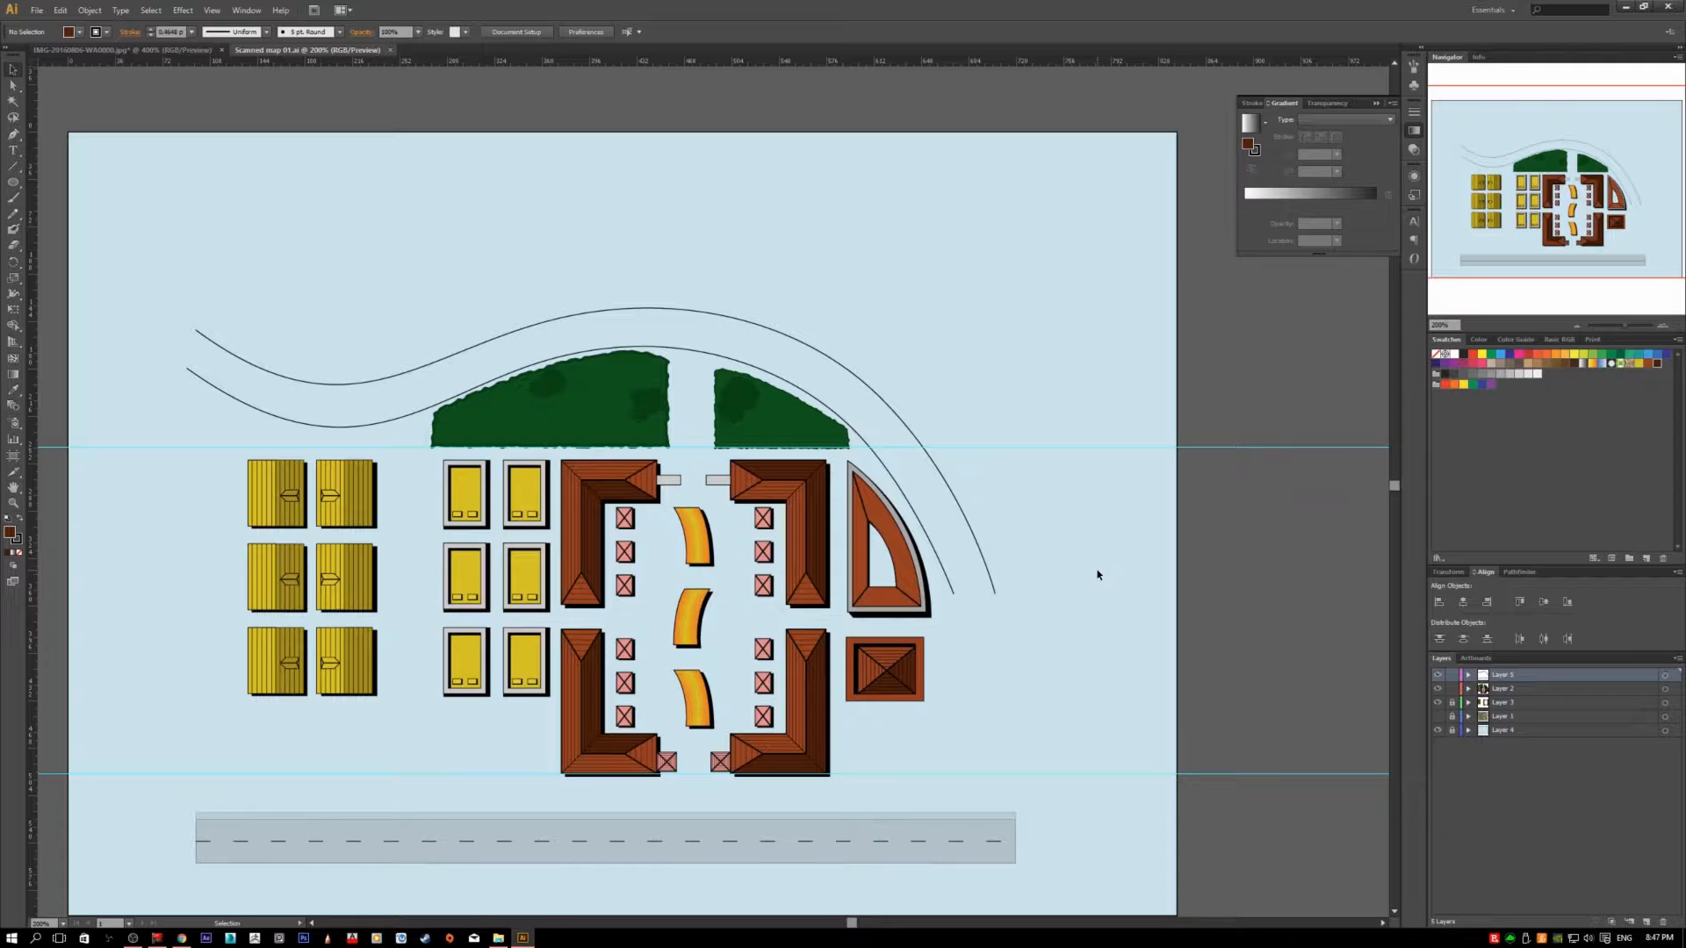
# - Select both green areas above the buildings together with all the tree circles inside them
pyautogui.click(831, 432)
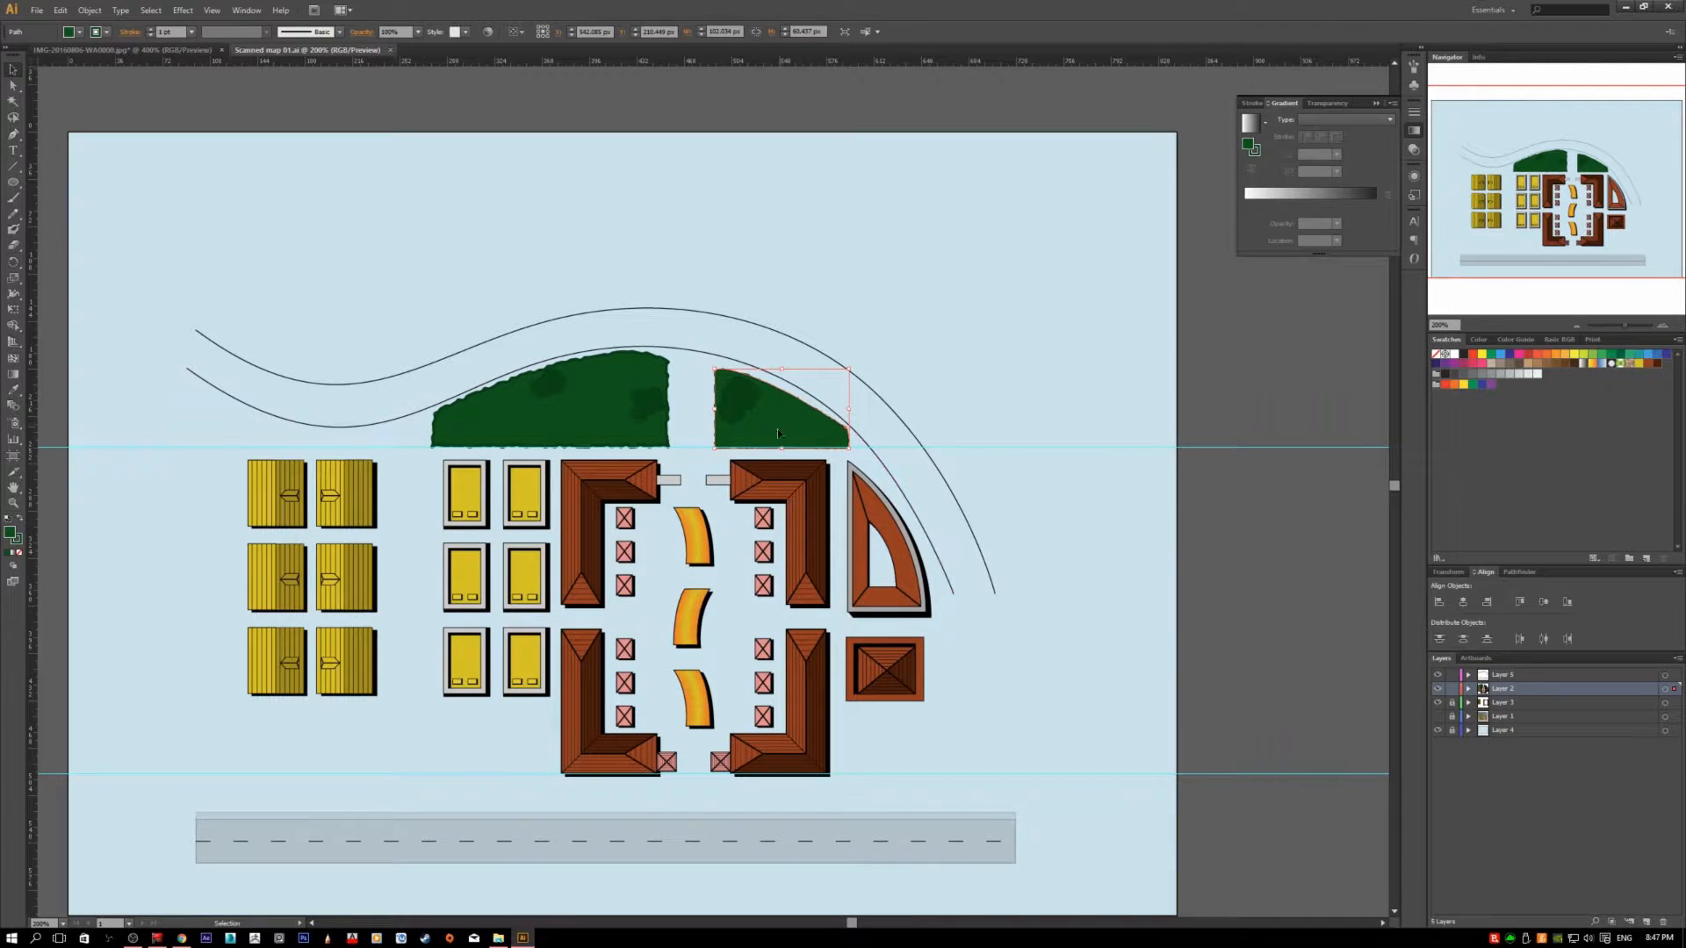
pyautogui.scroll(1, 747, 497)
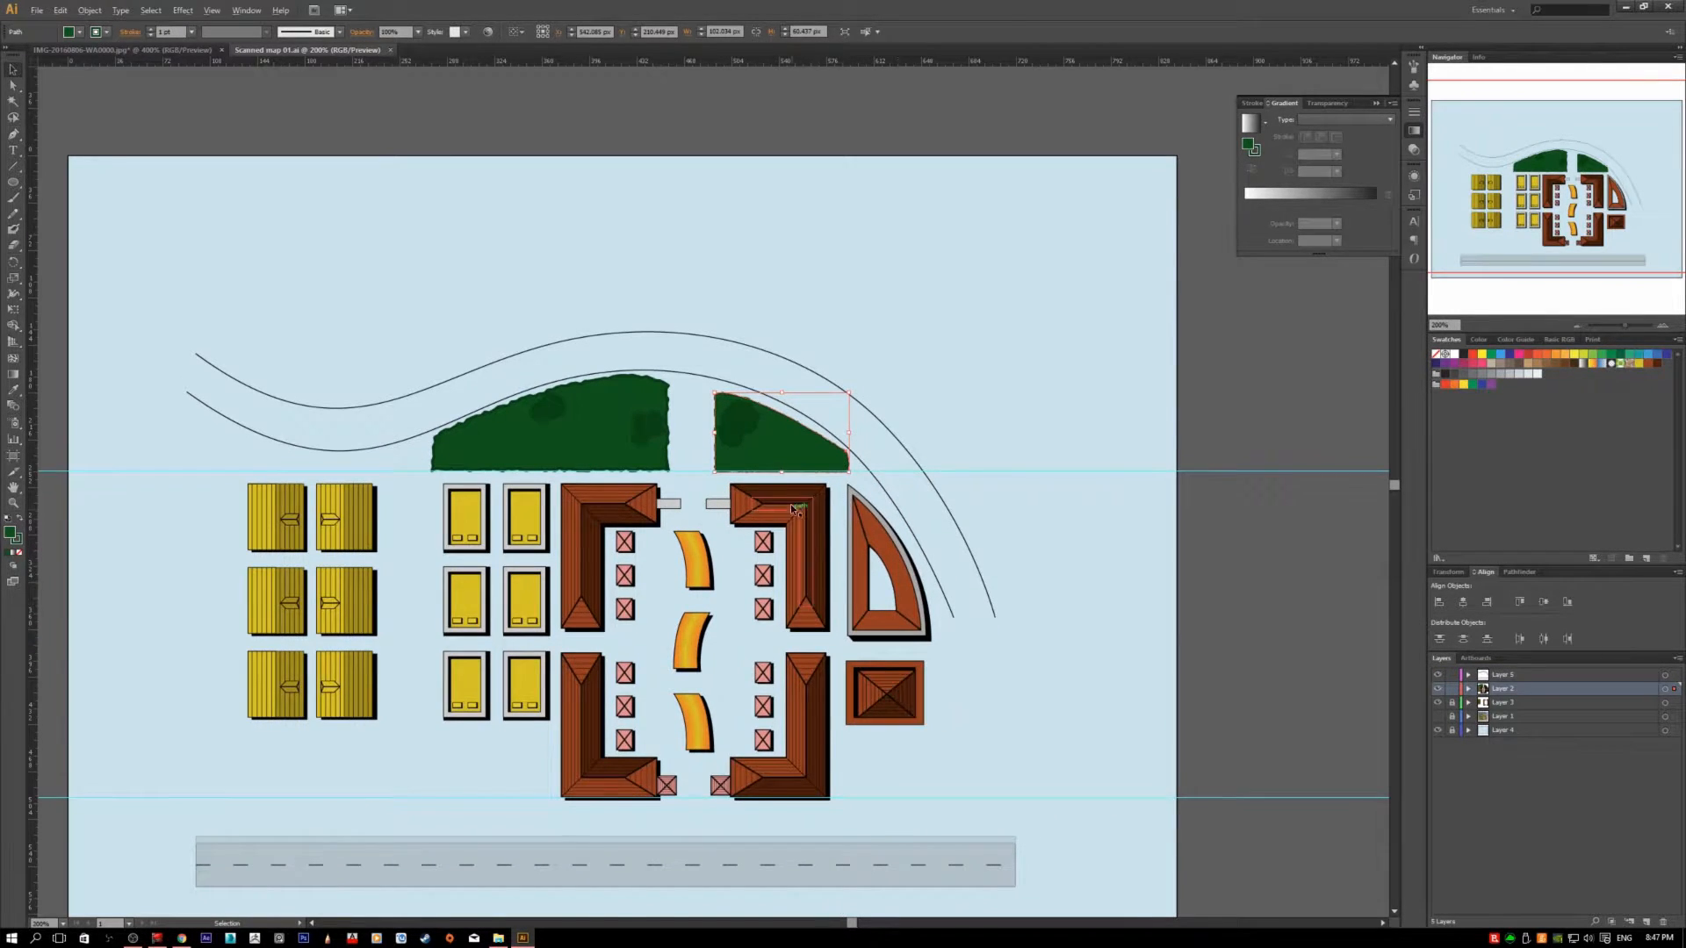
pyautogui.keyDown('alt'); pyautogui.scroll(1, 790, 504); pyautogui.keyUp('alt')
pyautogui.scroll(1, 548, 328)
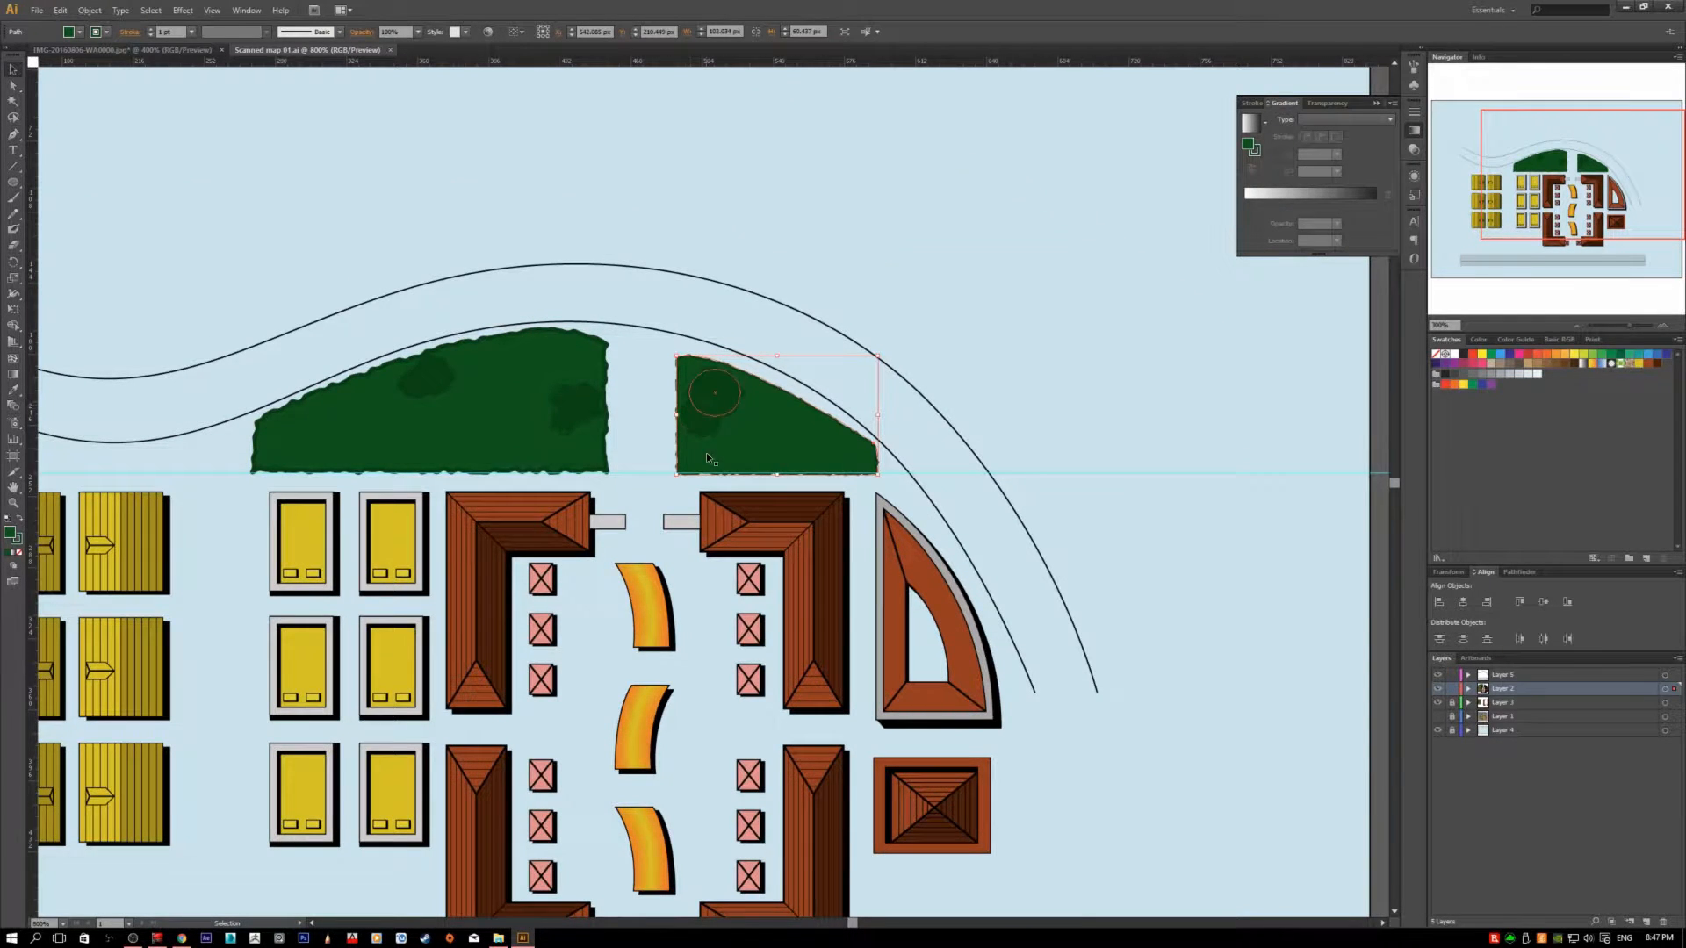
pyautogui.keyDown('alt'); pyautogui.scroll(3, 706, 451); pyautogui.keyUp('alt')
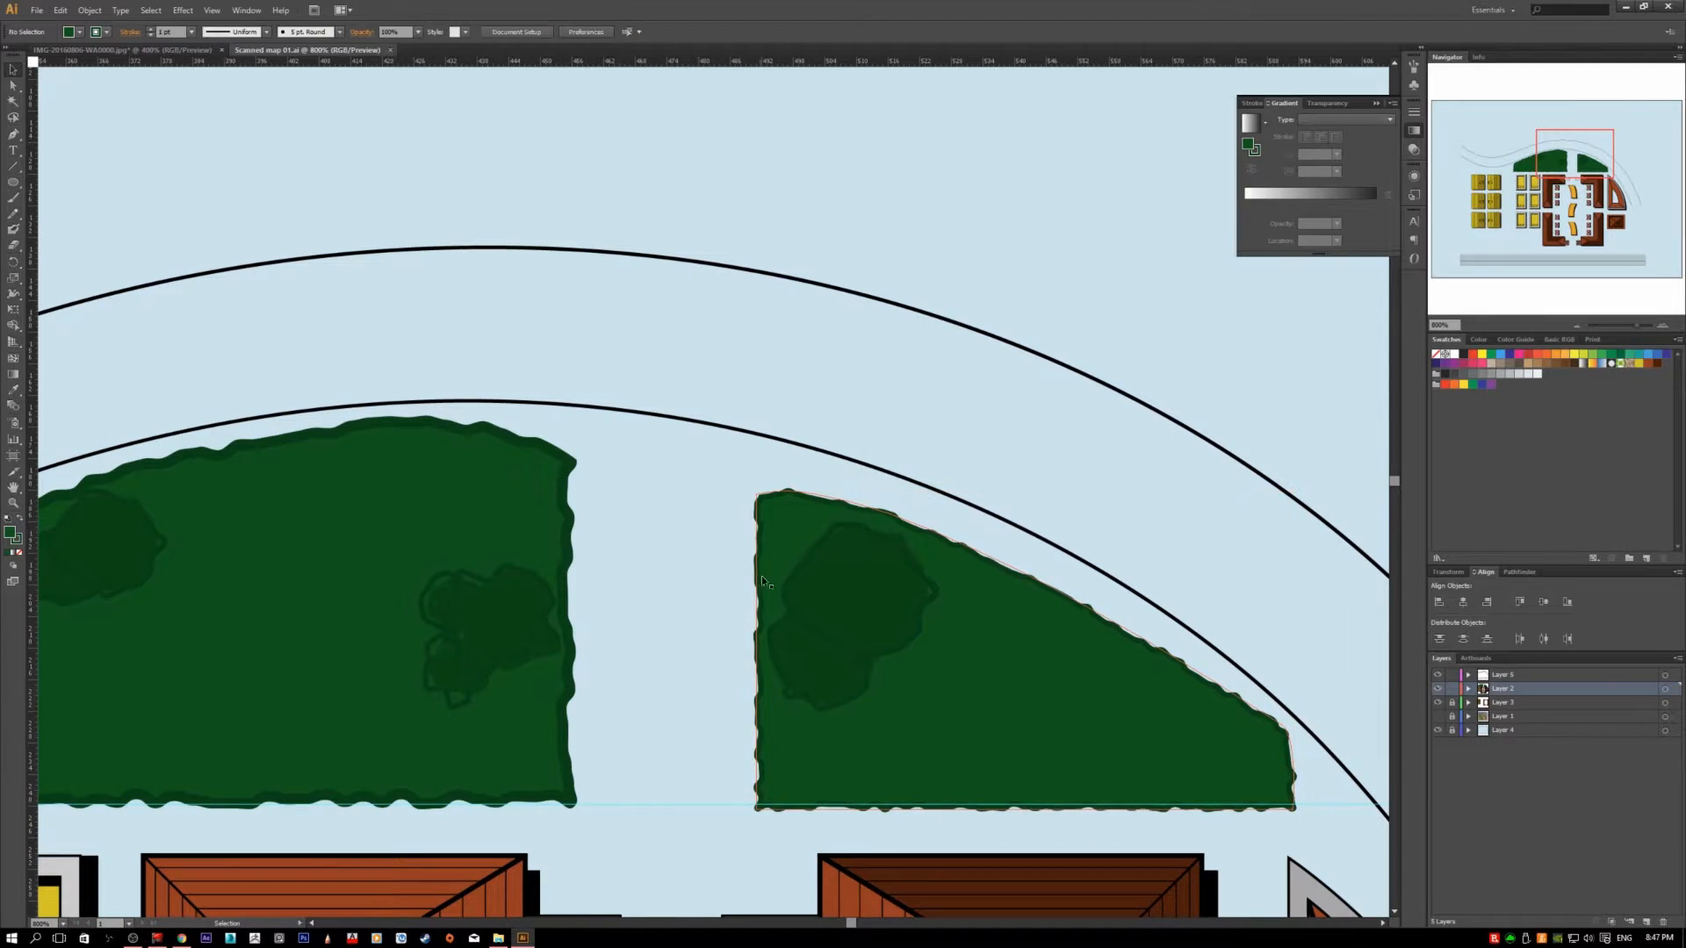
pyautogui.keyDown('shift'); pyautogui.click(847, 587); pyautogui.keyUp('shift')
pyautogui.keyDown('shift'); pyautogui.click(837, 678); pyautogui.keyUp('shift')
pyautogui.keyDown('shift'); pyautogui.click(487, 625); pyautogui.keyUp('shift')
pyautogui.keyDown('shift'); pyautogui.click(461, 676); pyautogui.keyUp('shift')
pyautogui.keyDown('shift'); pyautogui.click(445, 608); pyautogui.keyUp('shift')
pyautogui.keyDown('shift'); pyautogui.click(292, 544); pyautogui.keyUp('shift')
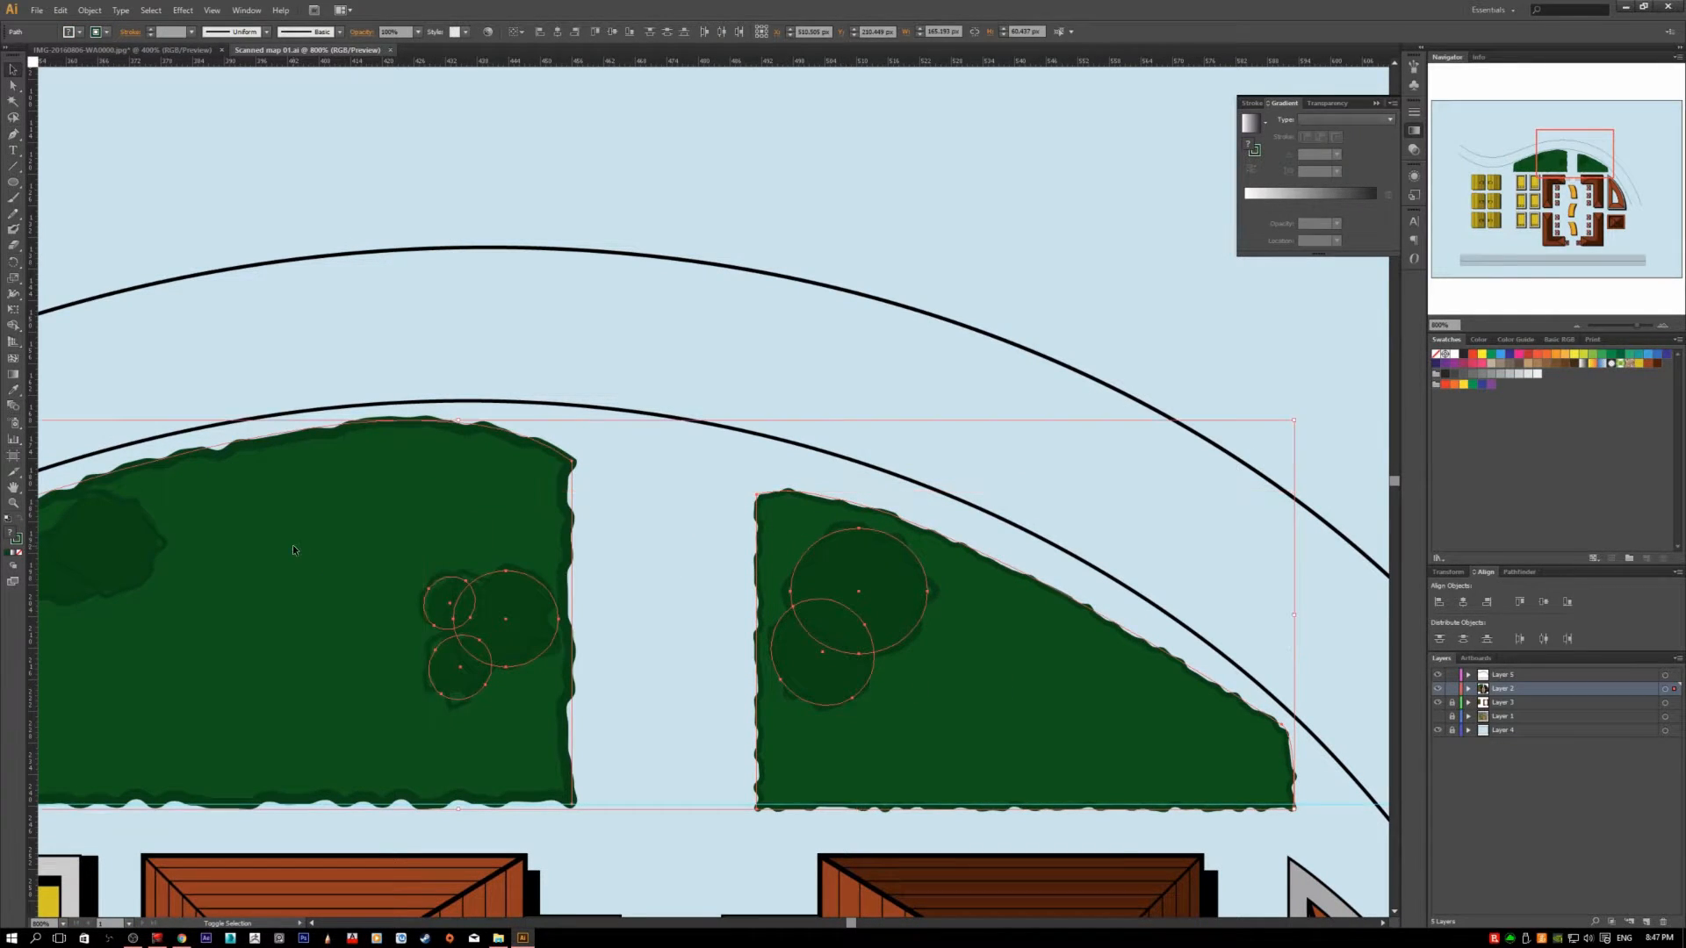
pyautogui.hscroll(-3, 438, 544)
pyautogui.keyDown('shift'); pyautogui.click(307, 549); pyautogui.keyUp('shift')
pyautogui.keyDown('shift'); pyautogui.click(245, 587); pyautogui.keyUp('shift')
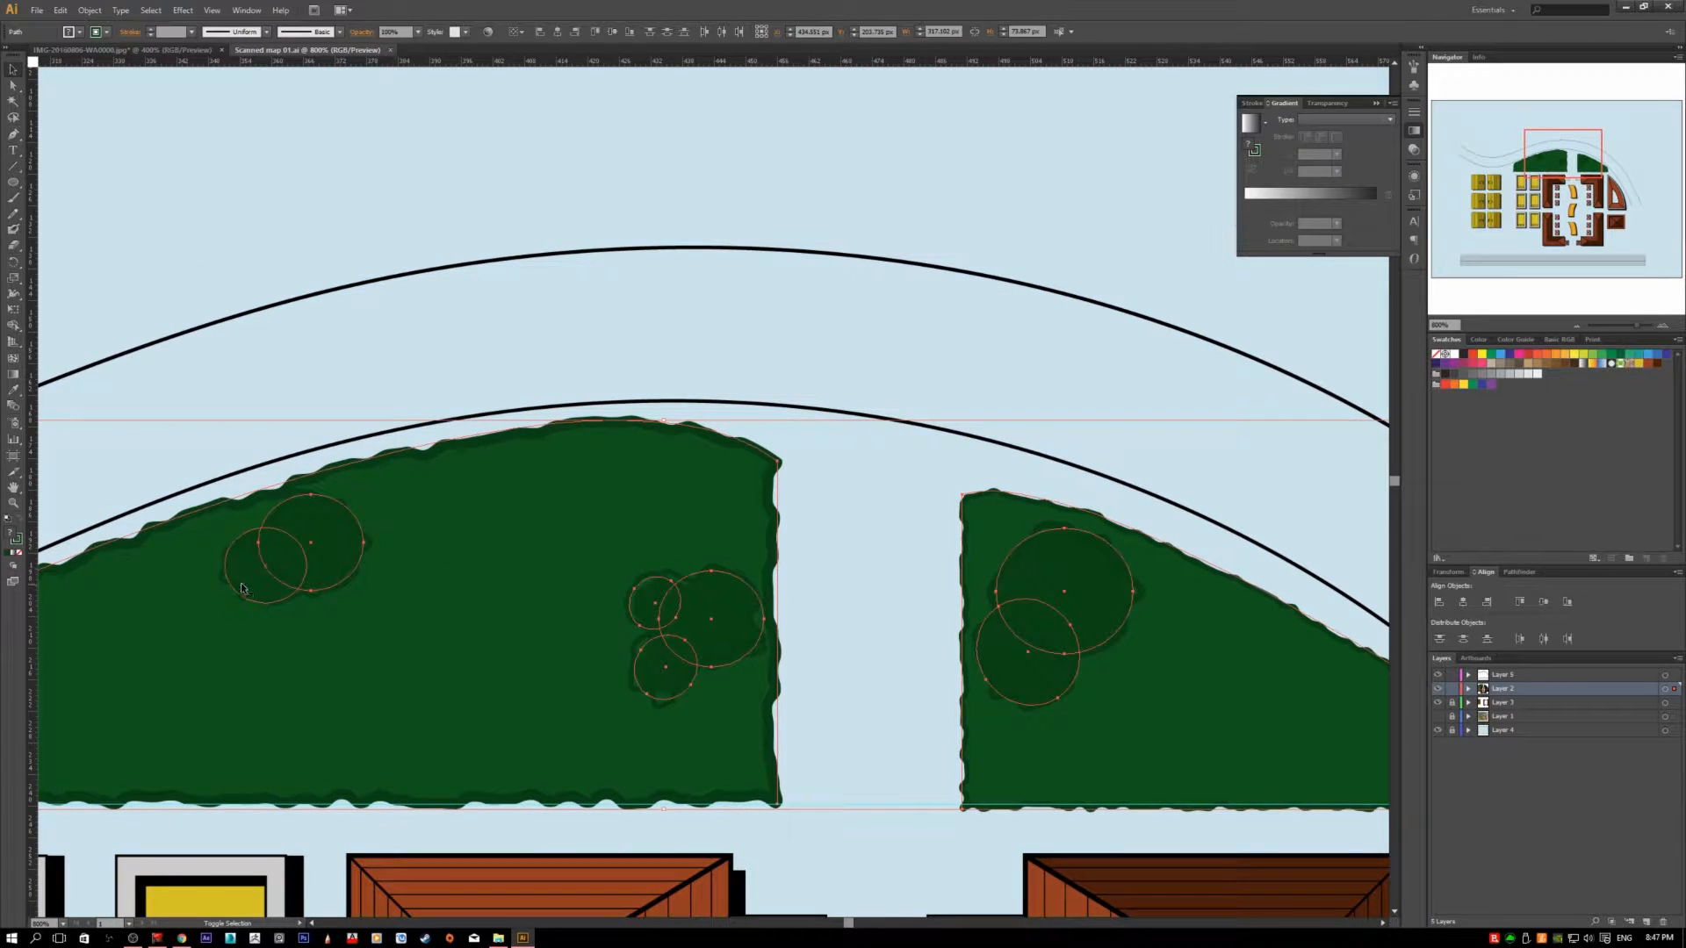
# - Add a new layer above Layer 2, move the selected green areas and trees onto it, and clear the selection
pyautogui.scroll(-2, 561, 670)
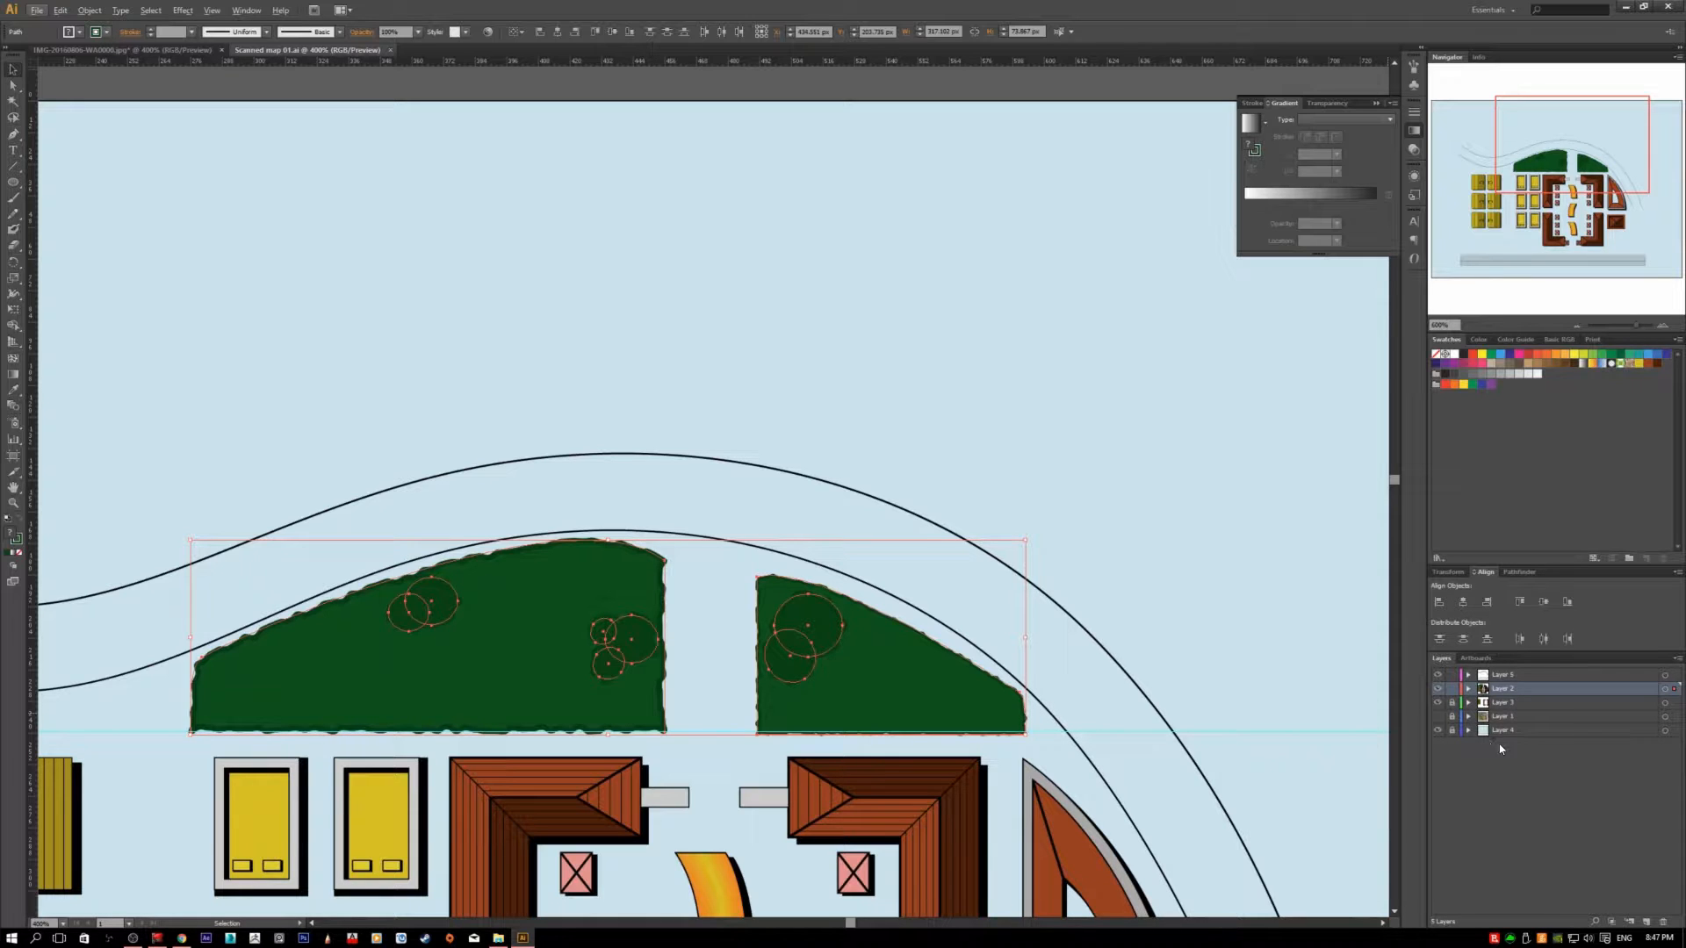
pyautogui.click(1646, 921)
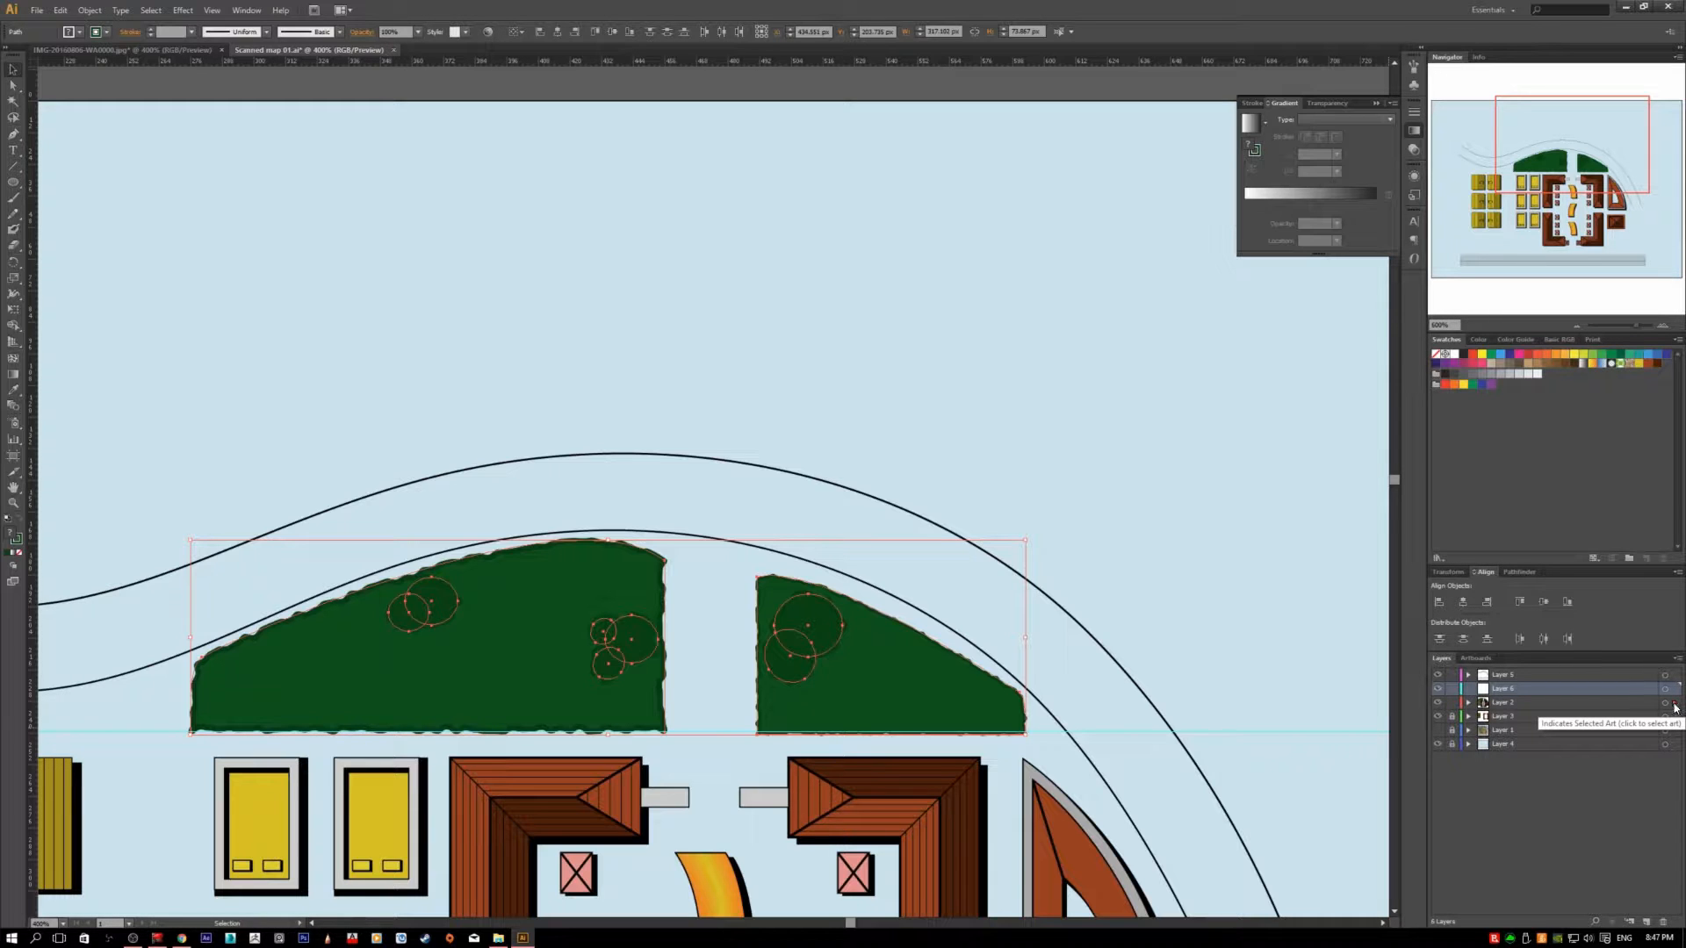
pyautogui.moveTo(1674, 707); pyautogui.dragTo(1675, 690)
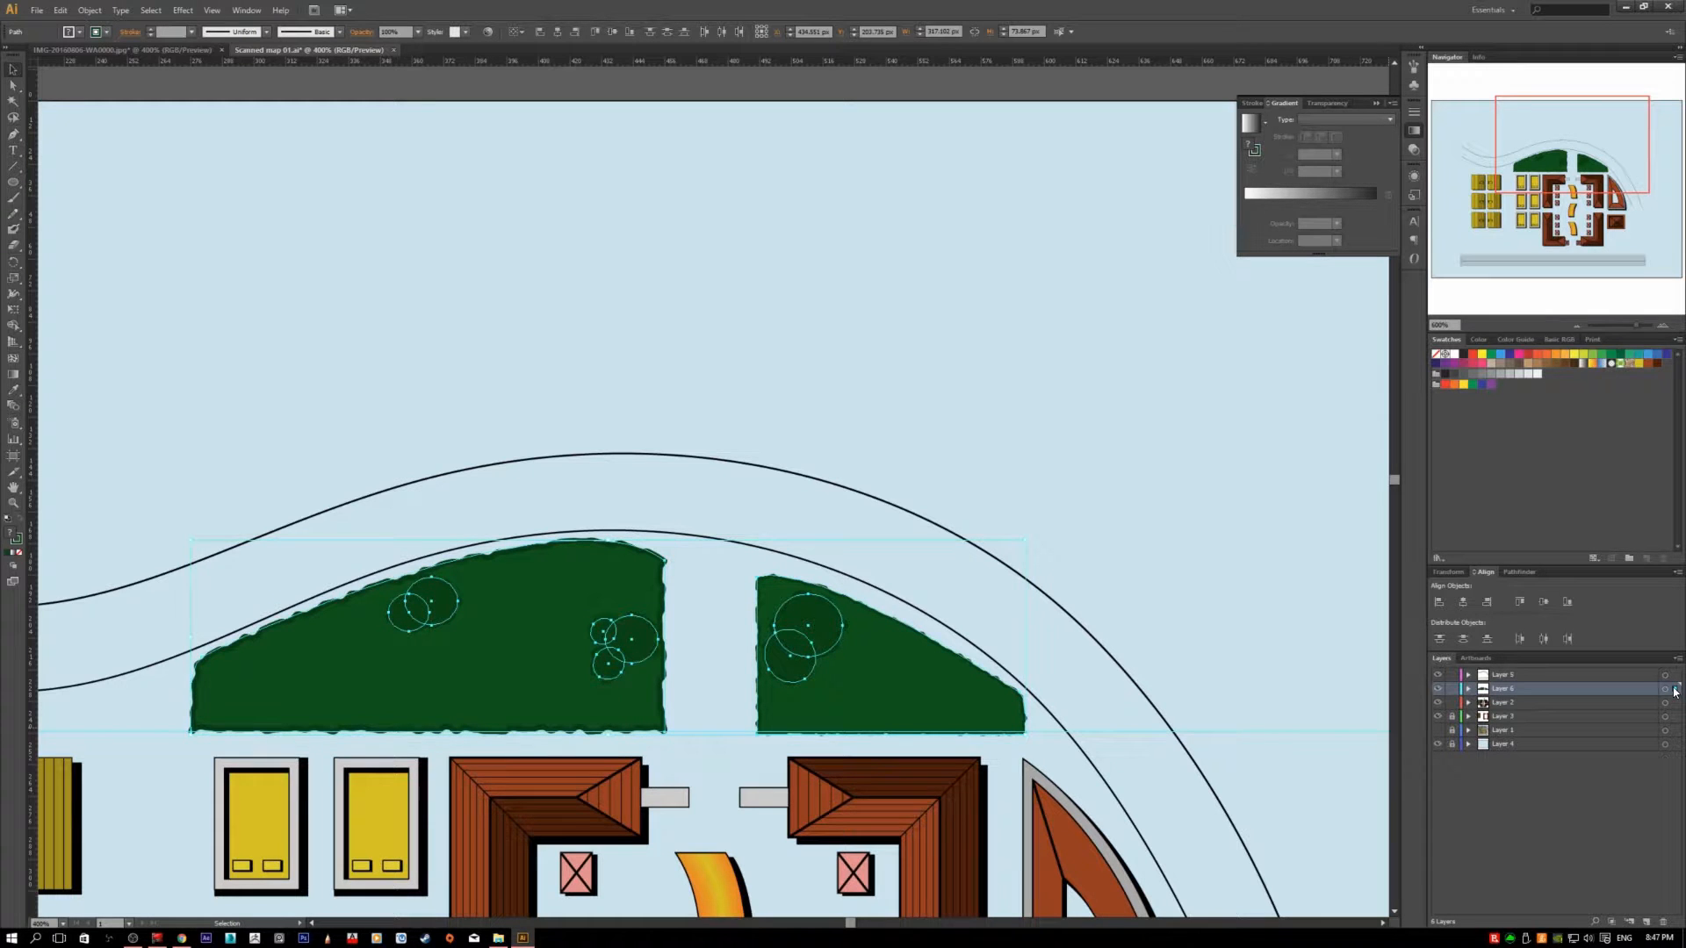
pyautogui.click(1187, 585)
pyautogui.scroll(-2, 922, 669)
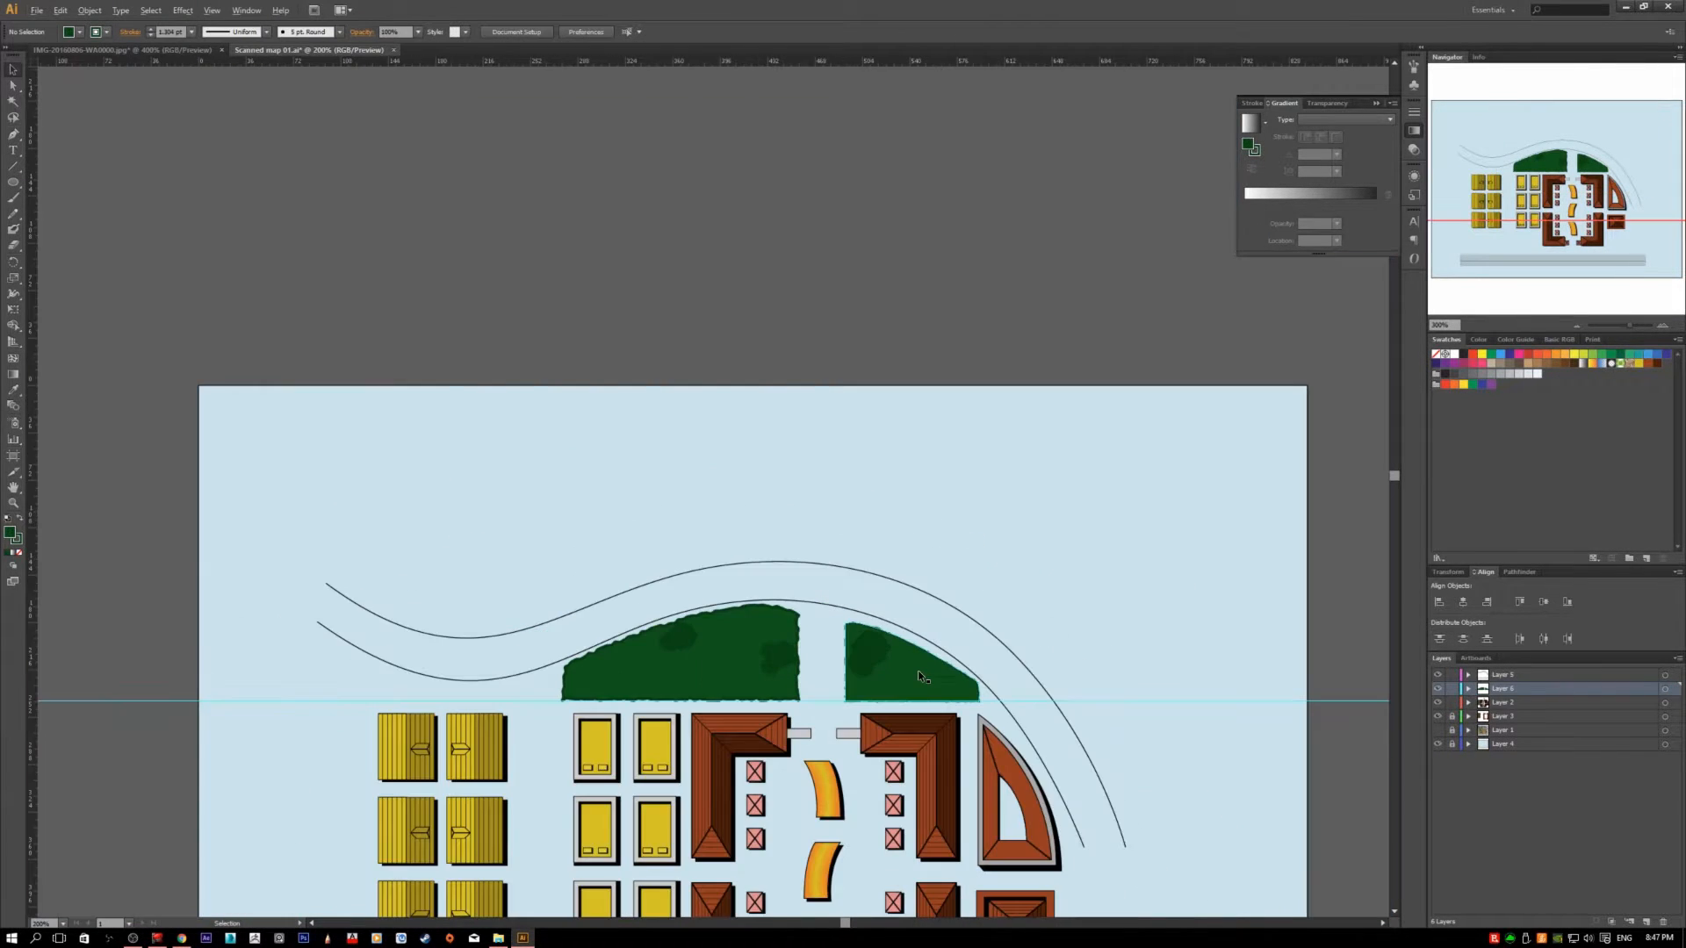
pyautogui.scroll(-4, 1096, 737)
pyautogui.press('space')
pyautogui.moveTo(1077, 739); pyautogui.dragTo(986, 581)
pyautogui.moveTo(1000, 667); pyautogui.dragTo(1020, 576)
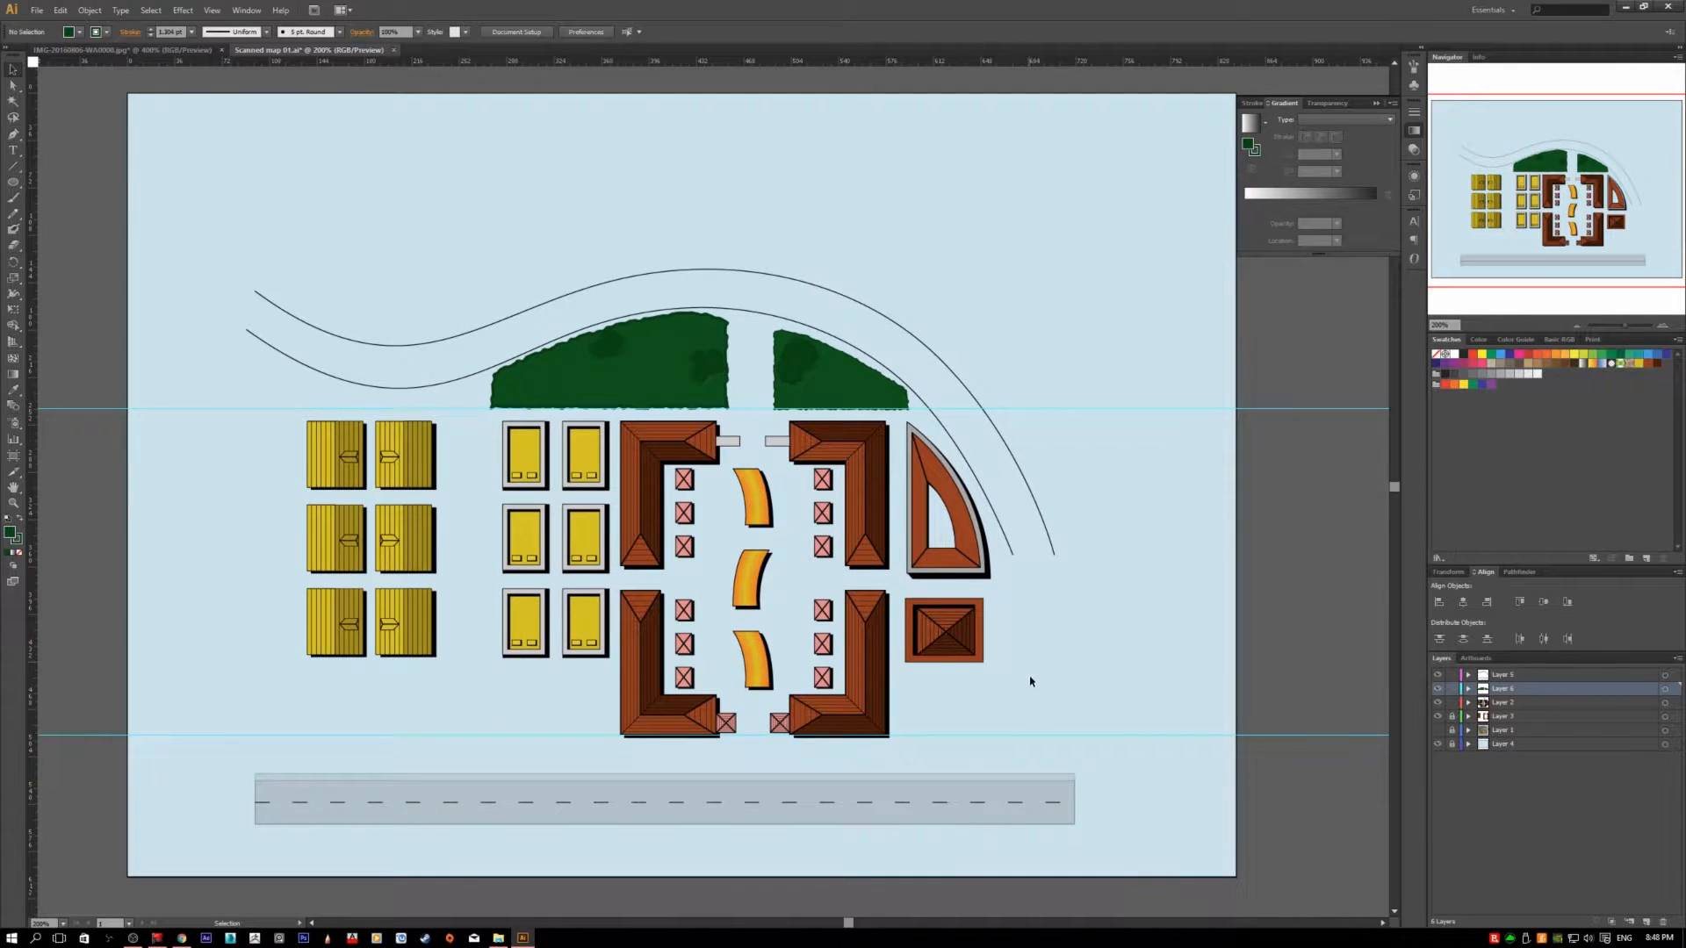
pyautogui.scroll(3, 1042, 715)
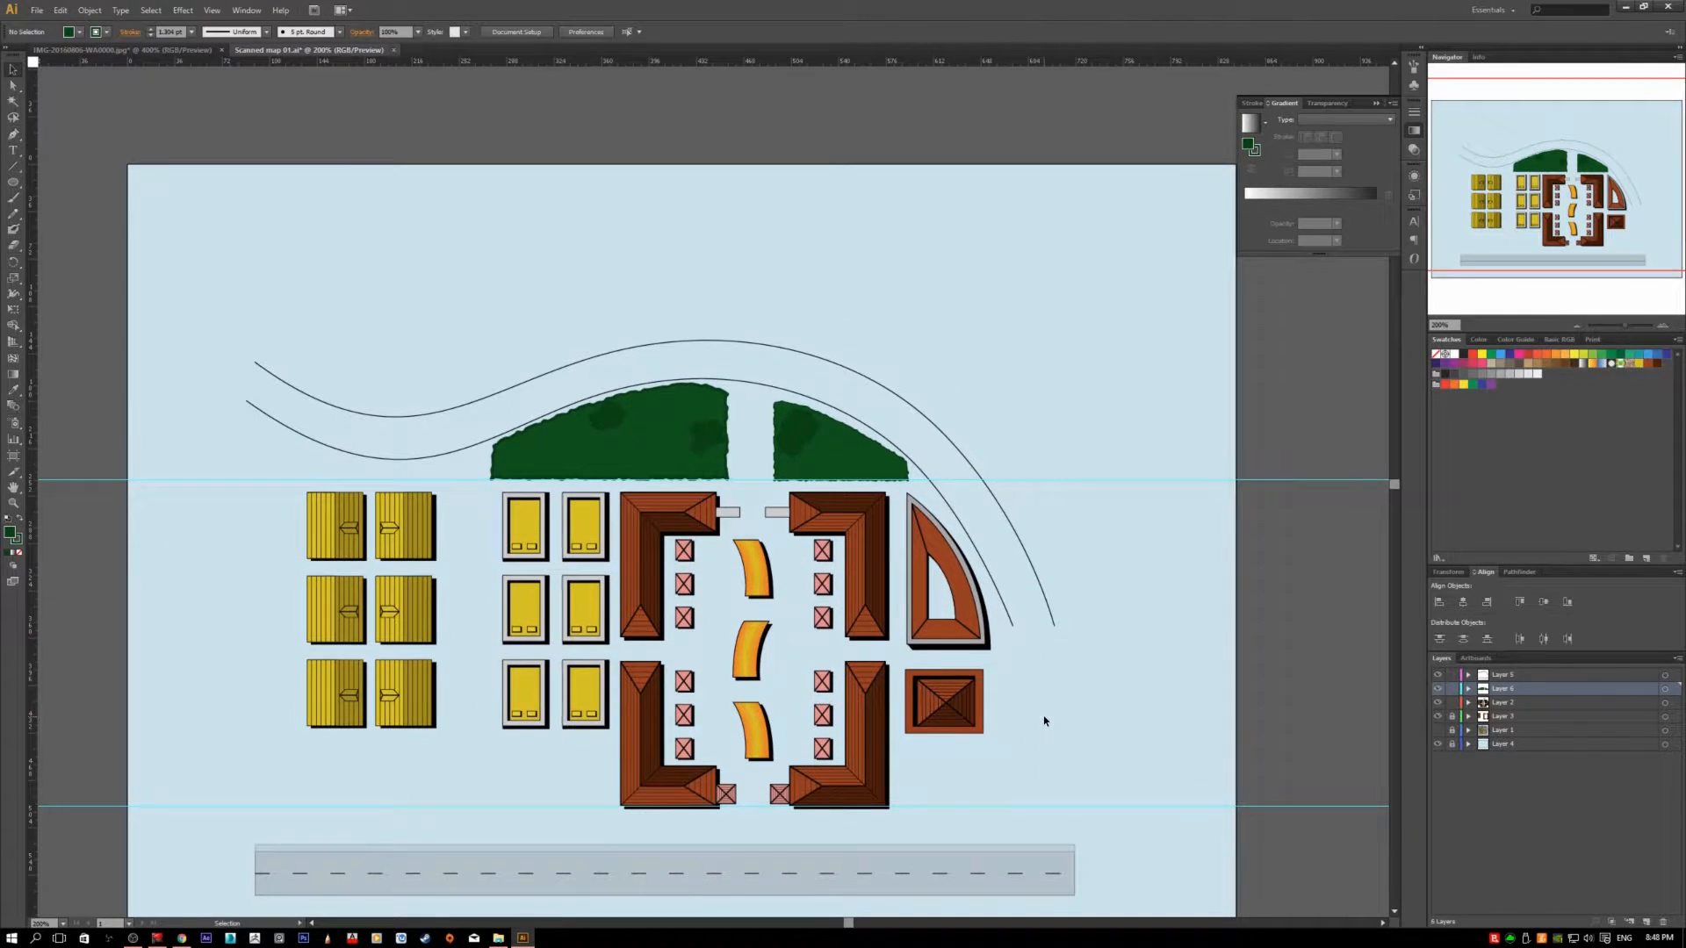
pyautogui.scroll(-3, 1044, 722)
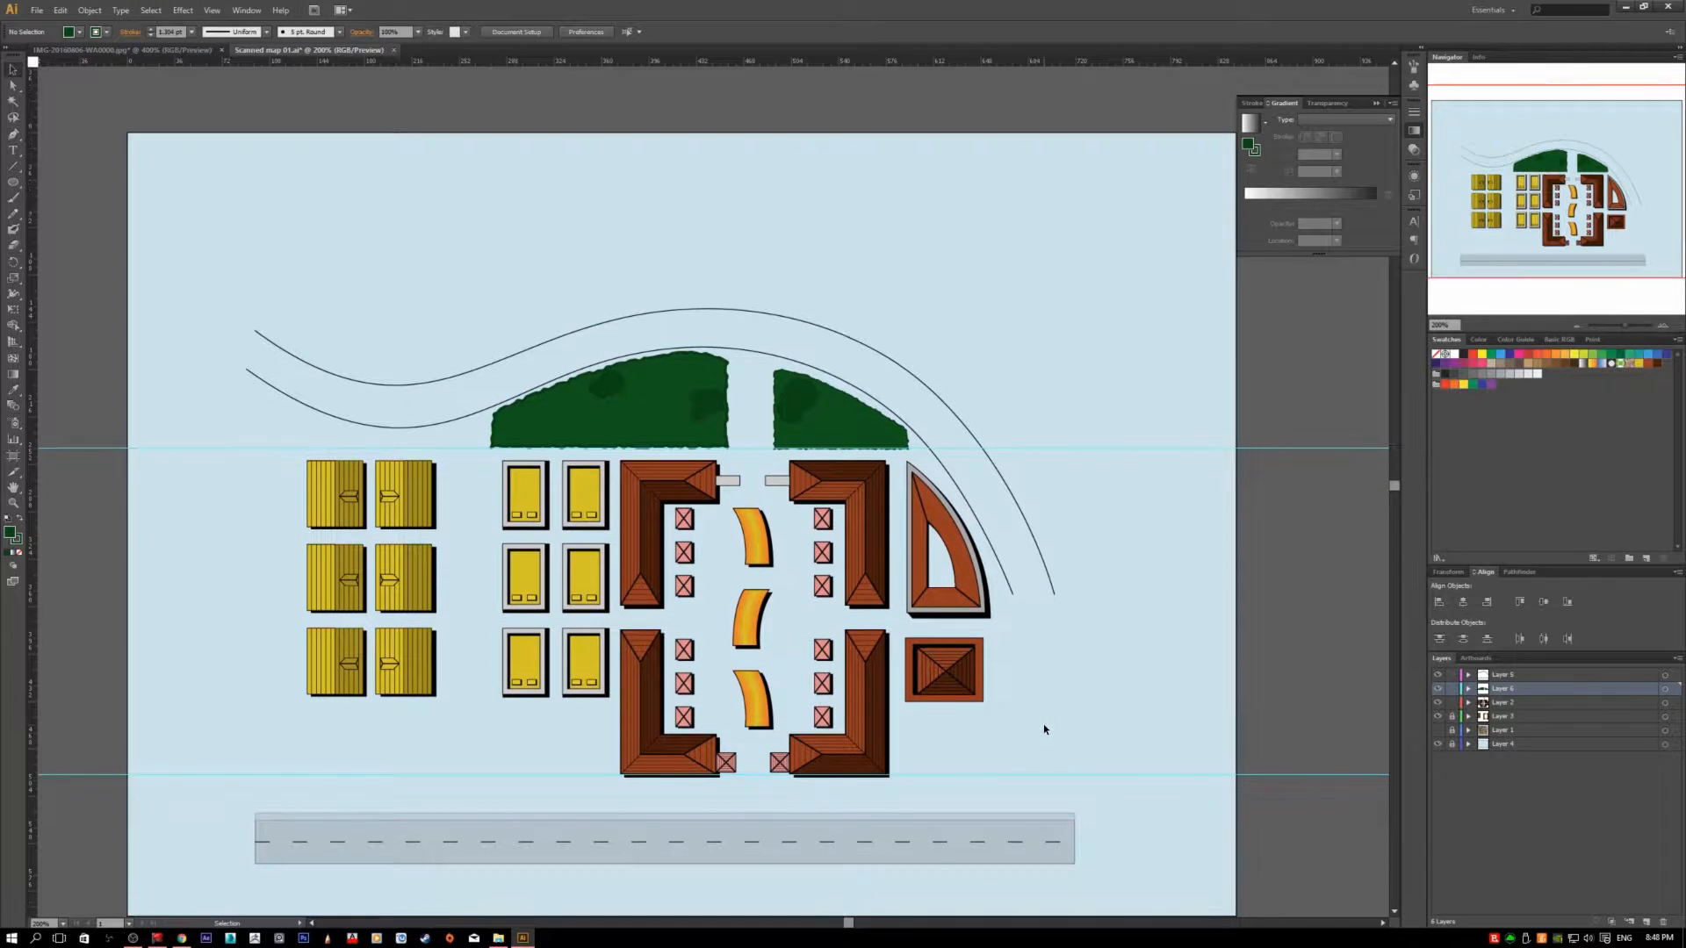
pyautogui.scroll(-1, 1045, 731)
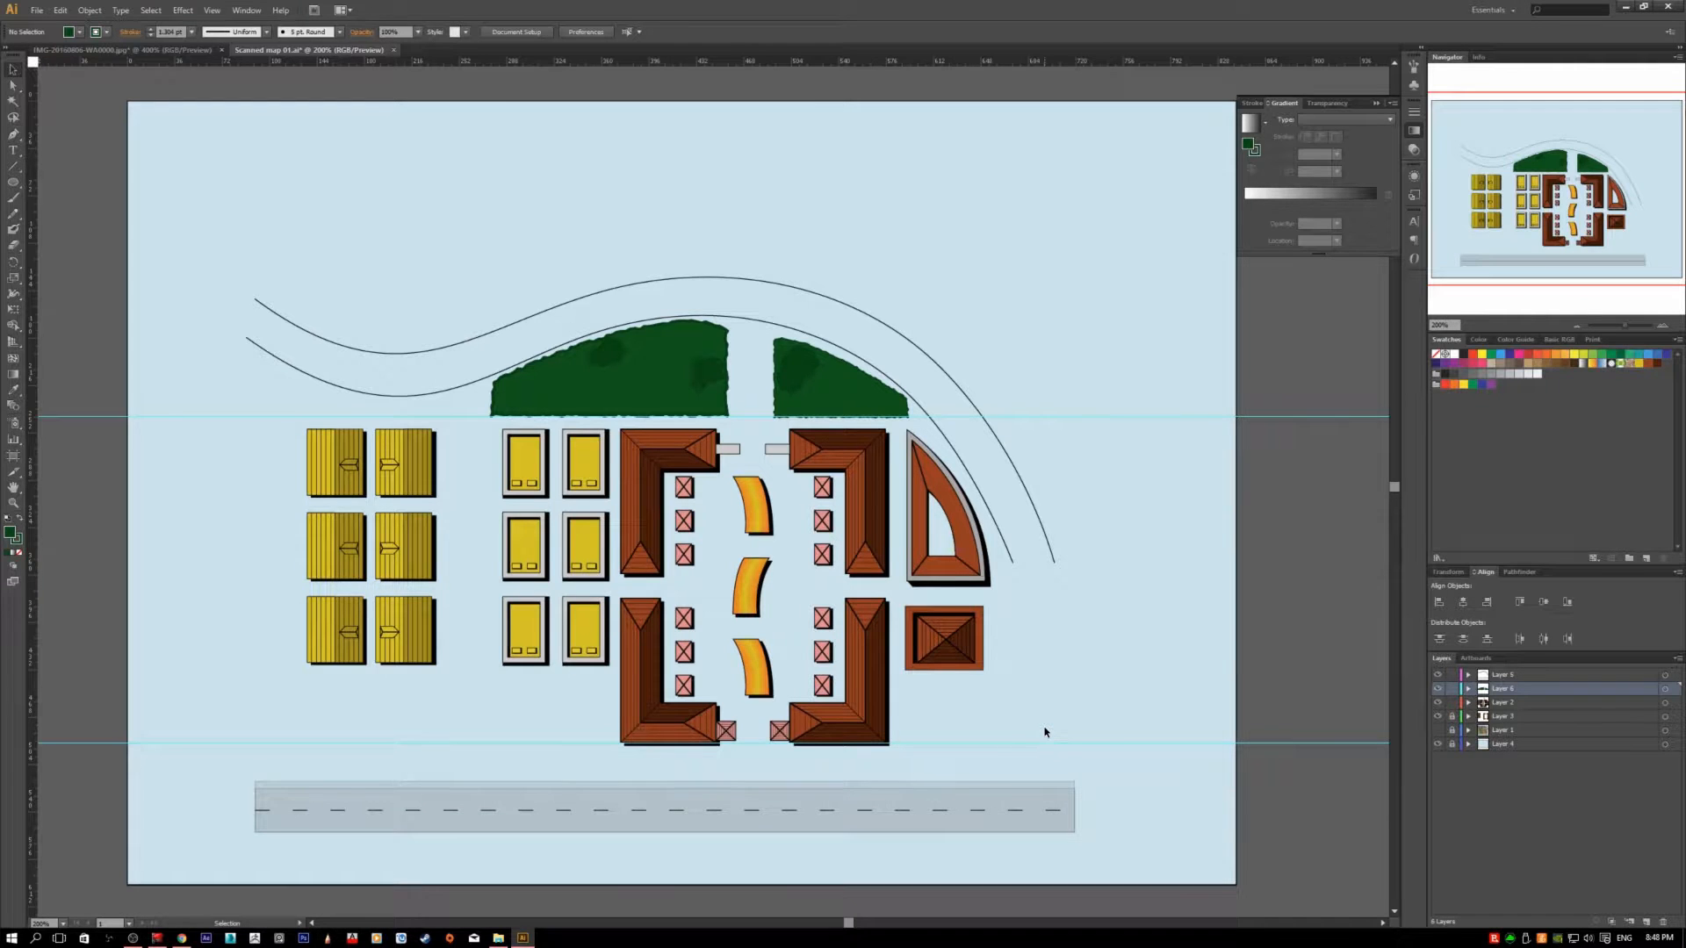
pyautogui.scroll(-1, 1044, 731)
pyautogui.scroll(3, 1045, 731)
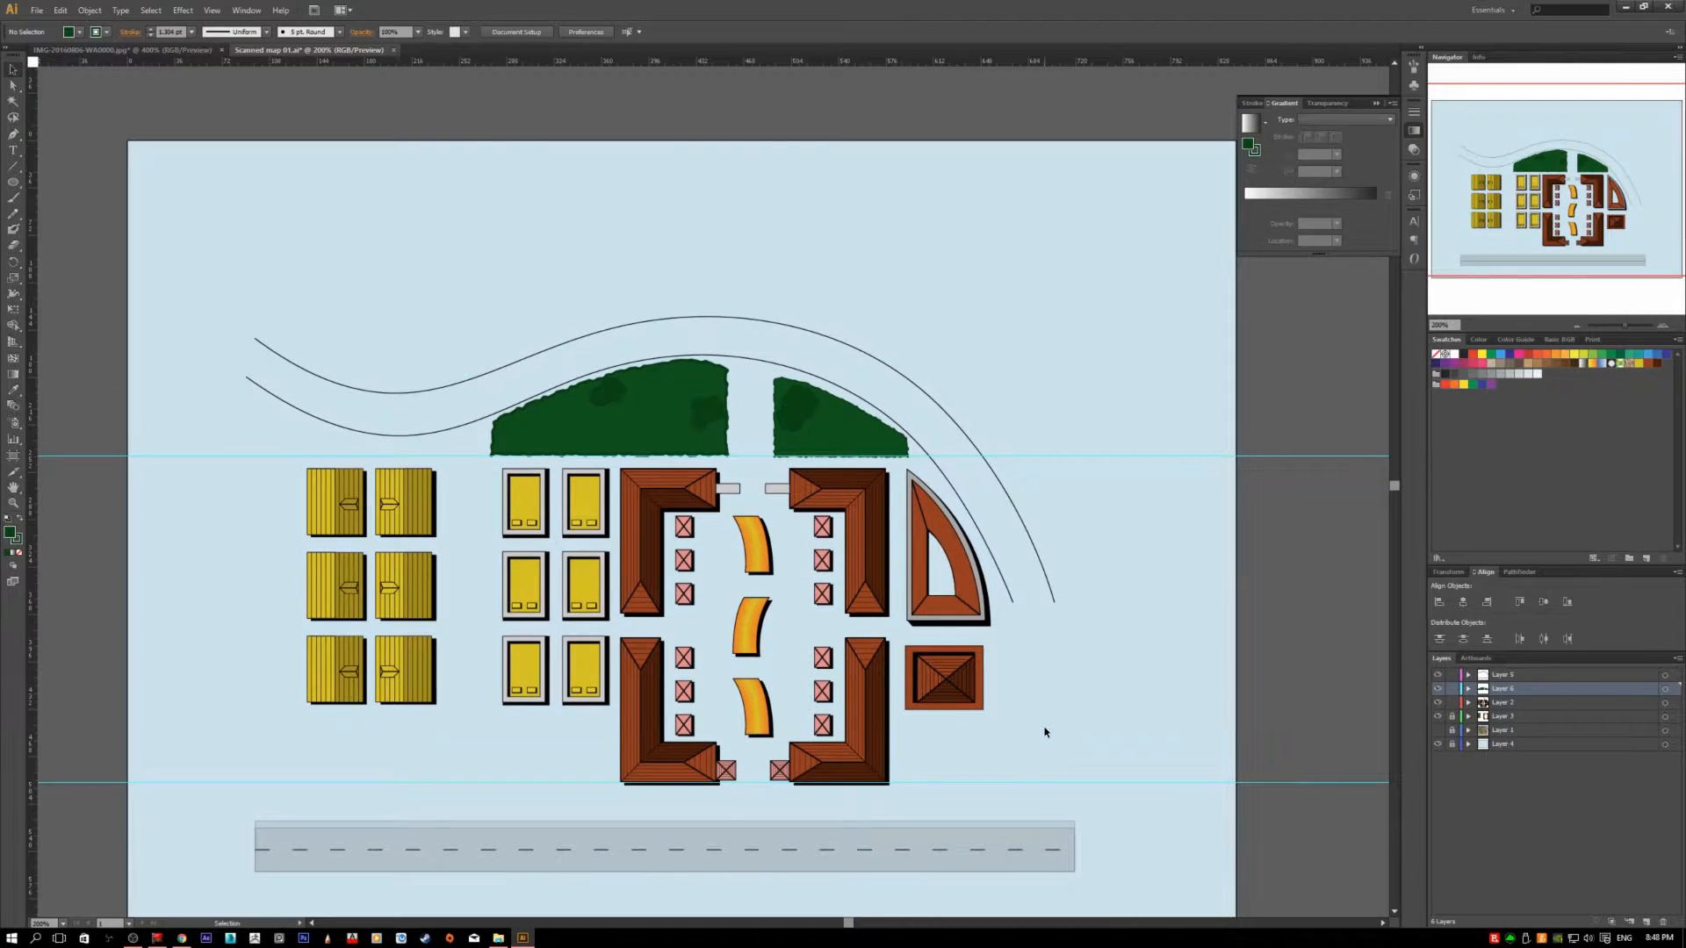
pyautogui.scroll(7, 1044, 731)
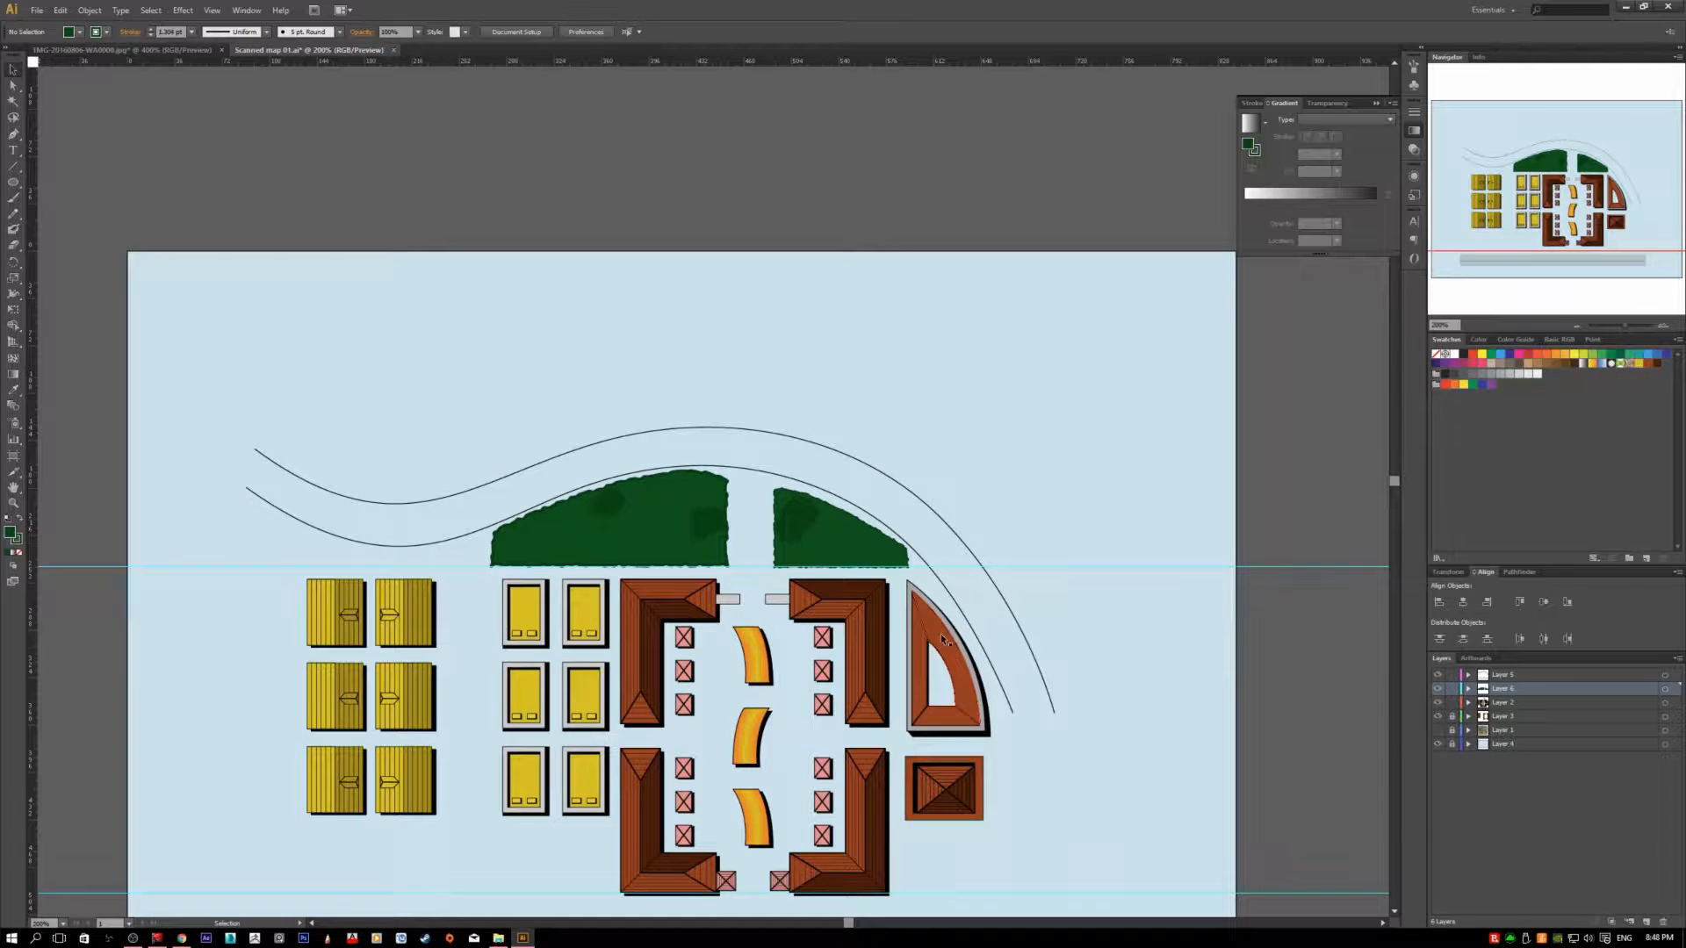
pyautogui.scroll(2, 936, 641)
pyautogui.scroll(-2, 1070, 713)
pyautogui.scroll(-3, 1078, 716)
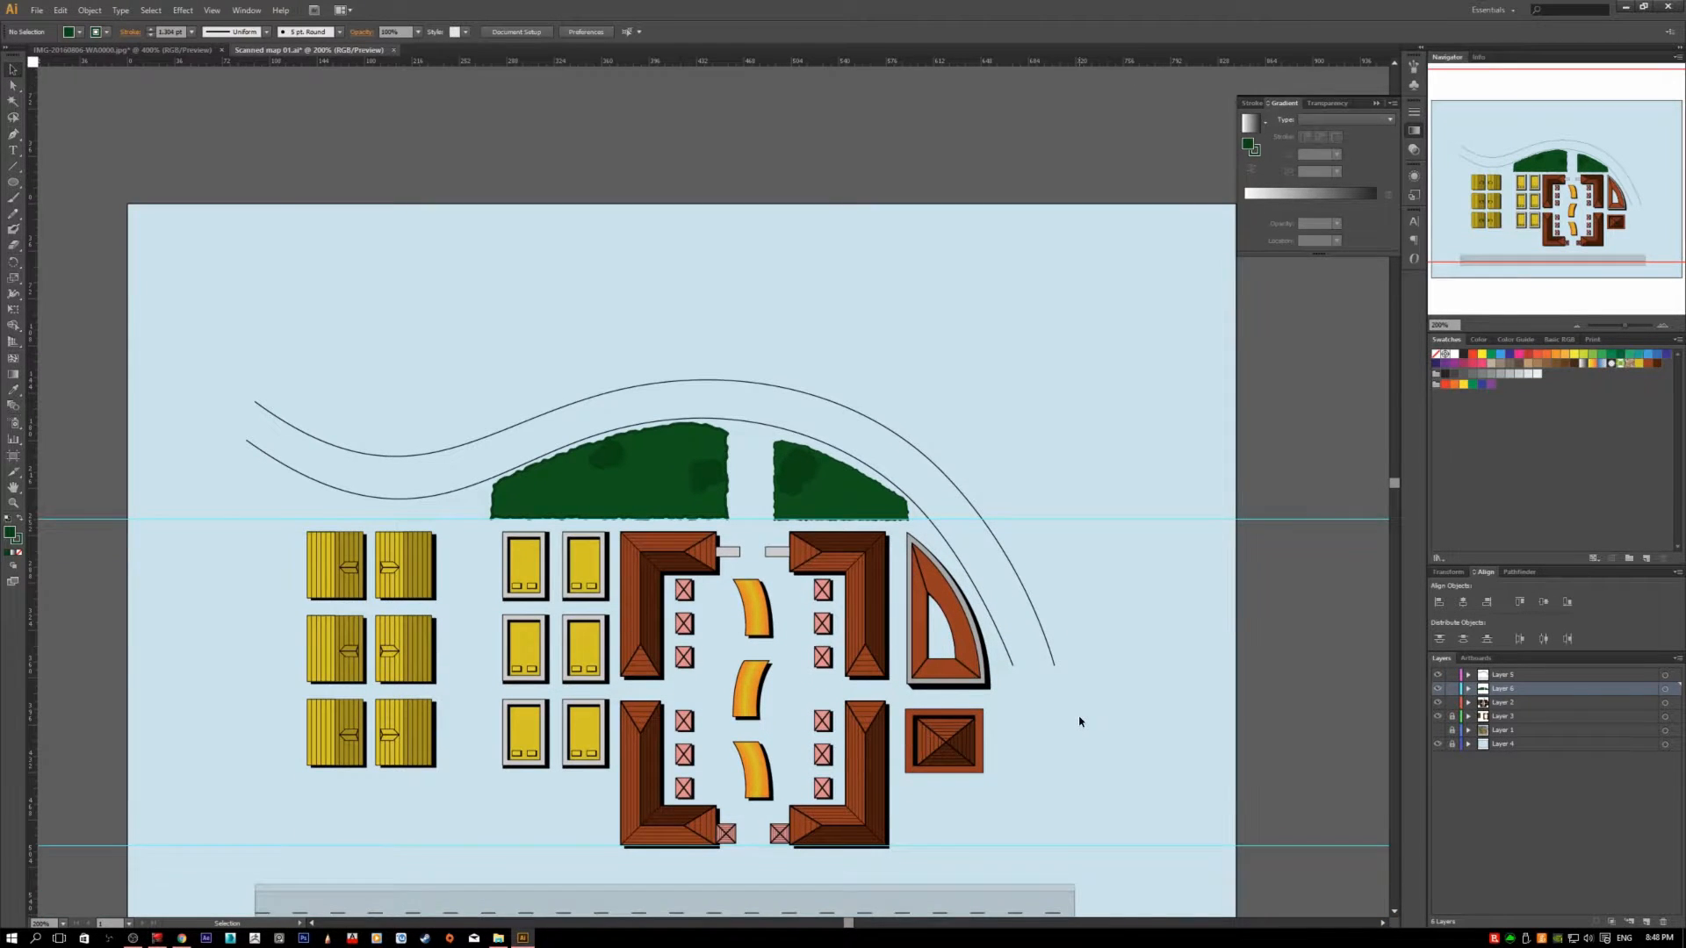
pyautogui.scroll(1, 1080, 724)
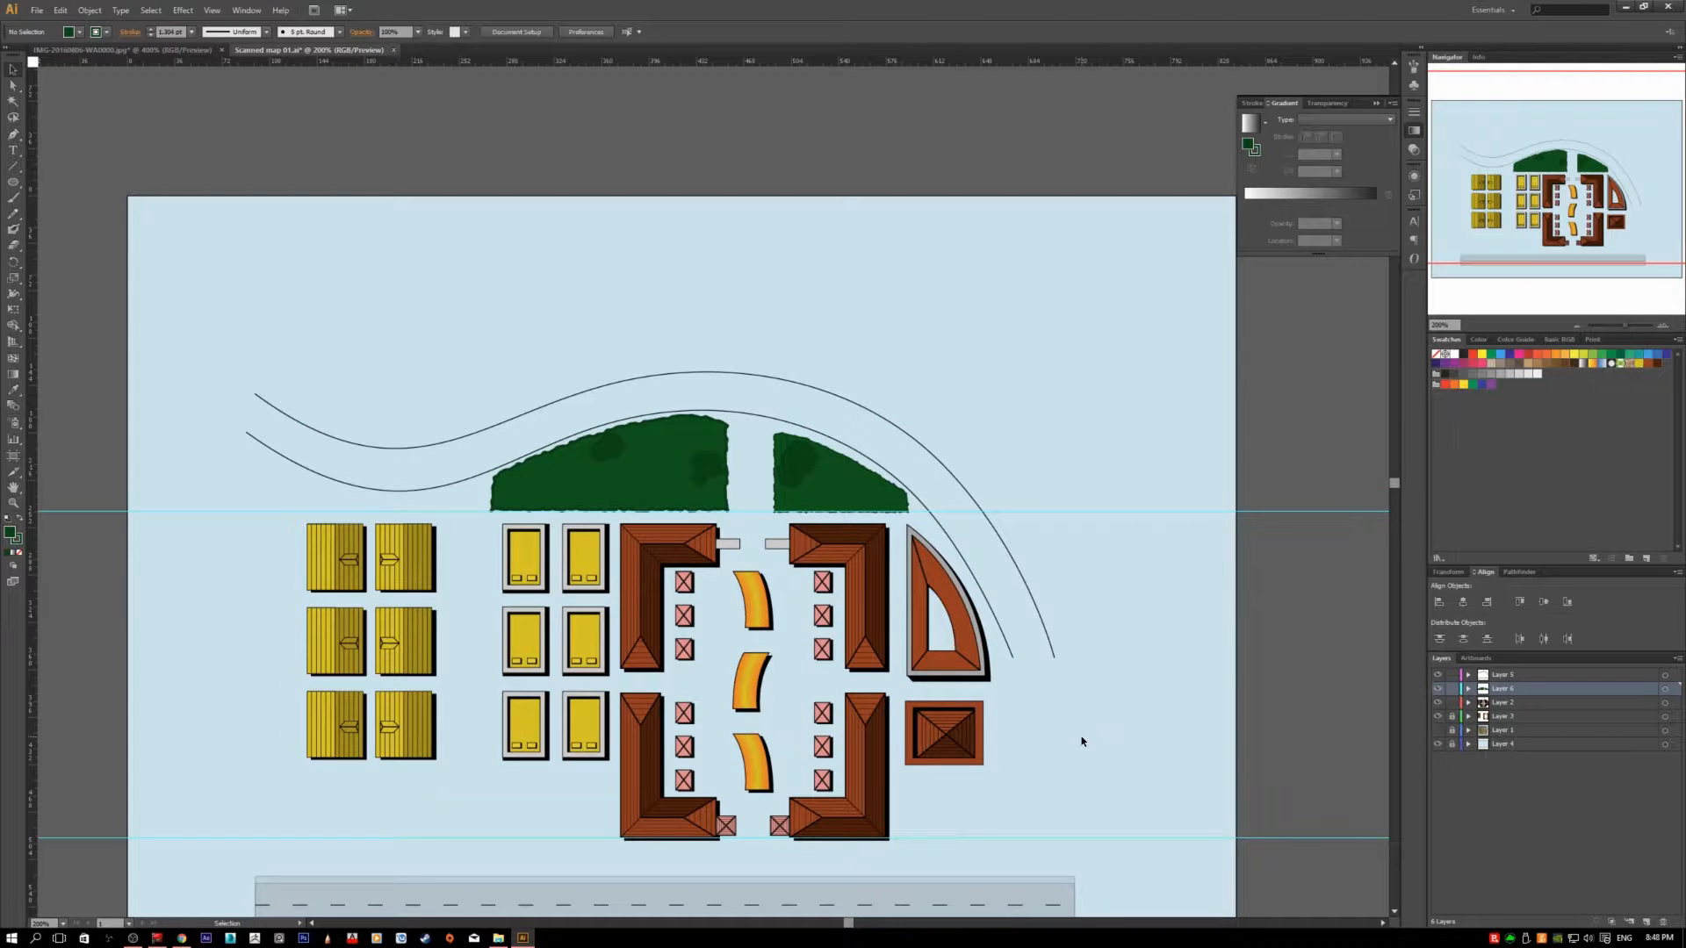
pyautogui.scroll(2, 1082, 743)
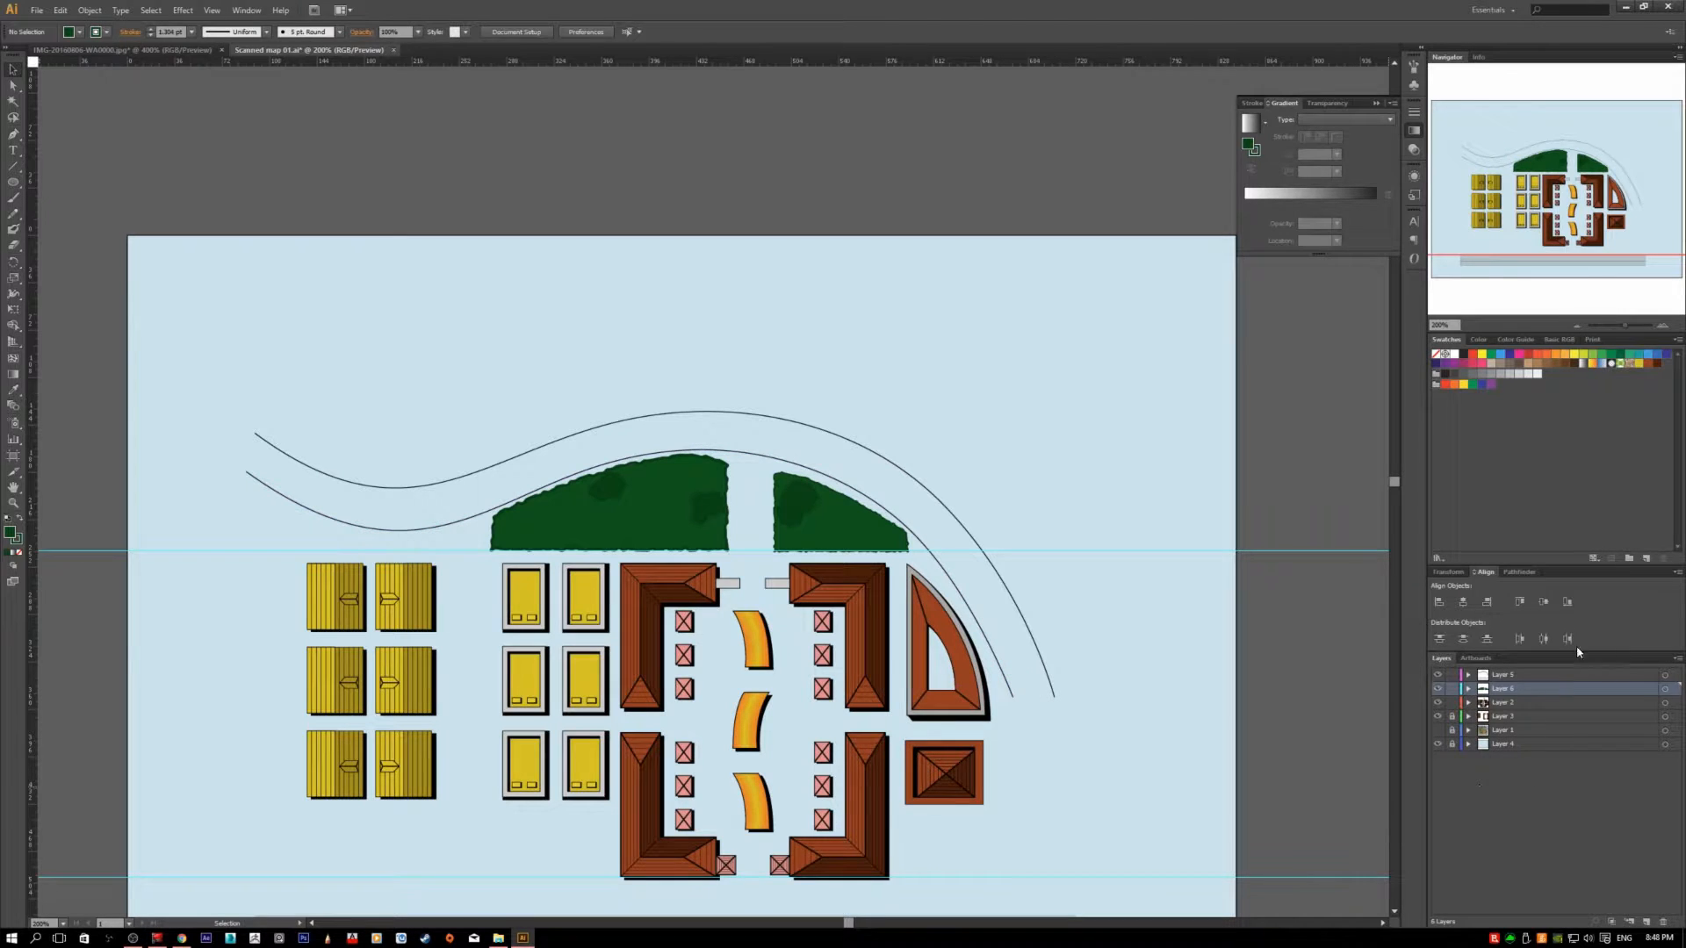
# - Inspect the tree circles in the green areas, checking the large one near the left area's inner edge
pyautogui.click(1567, 675)
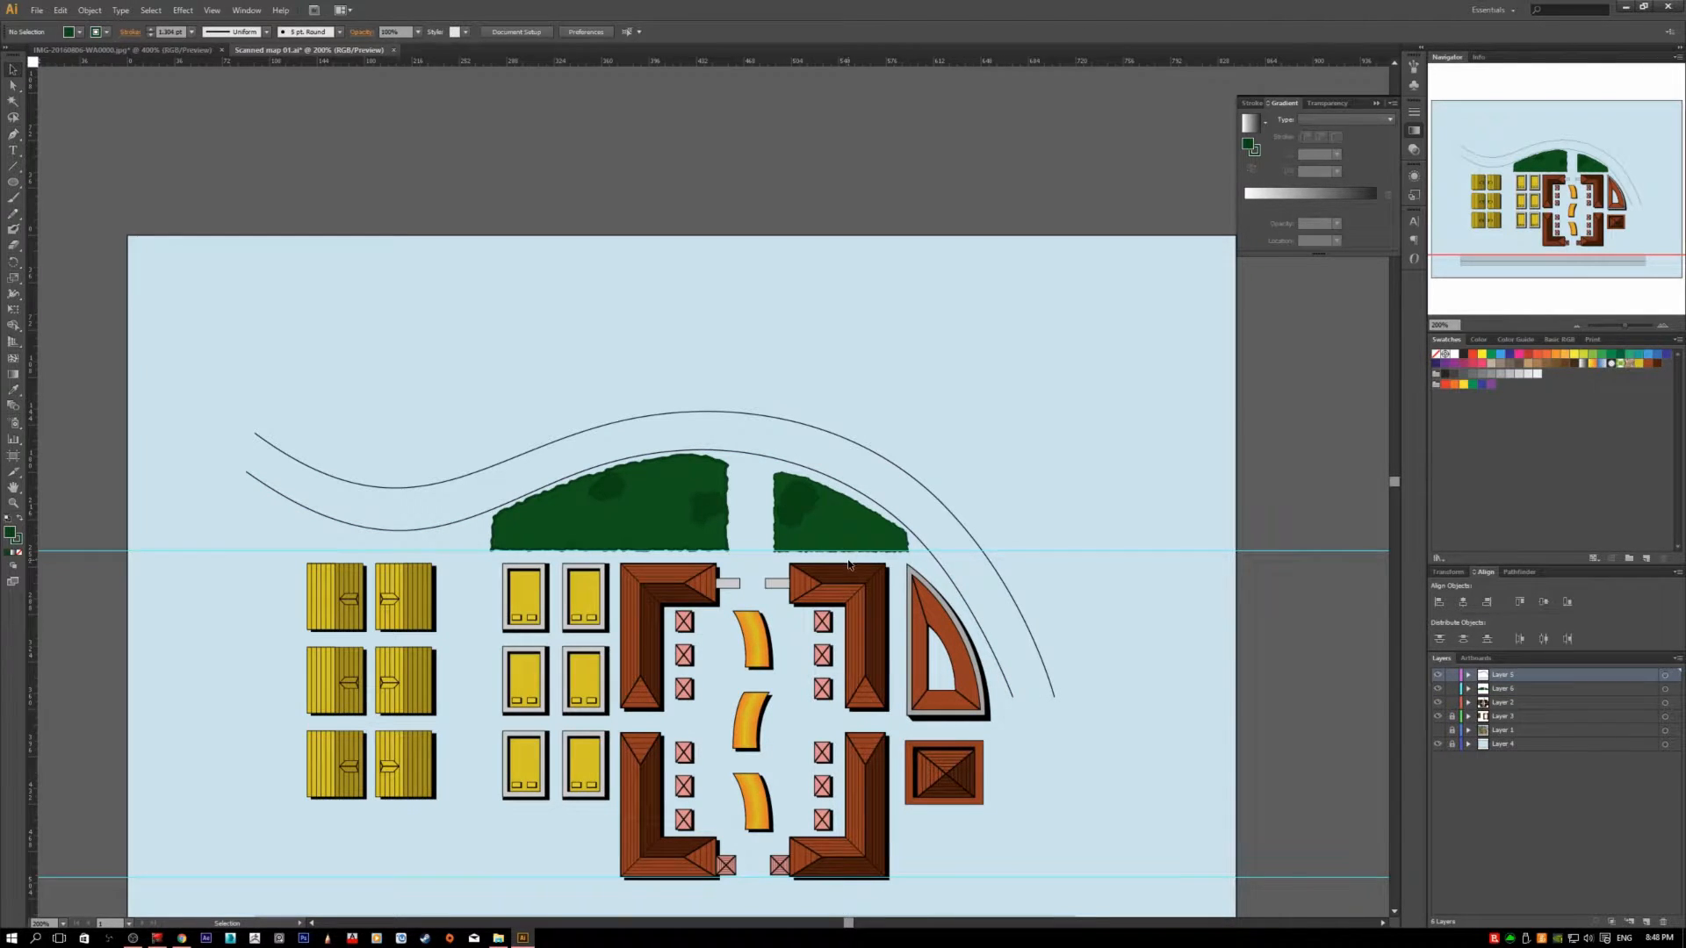
pyautogui.scroll(-1, 869, 579)
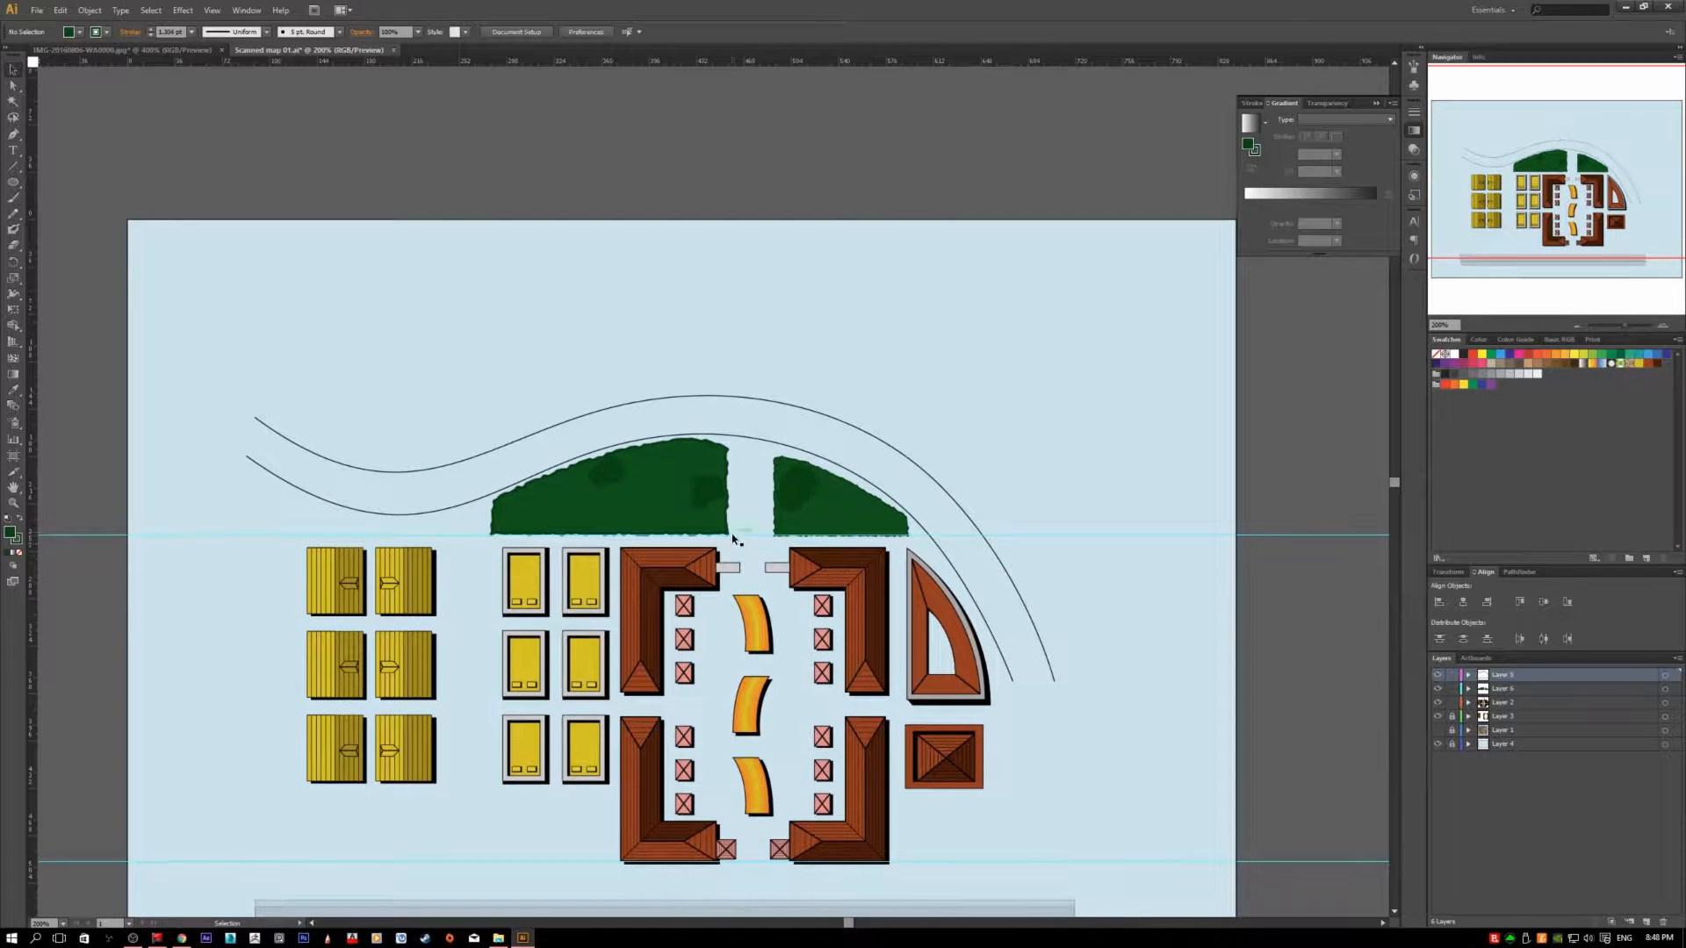
pyautogui.scroll(-1, 844, 365)
pyautogui.scroll(5, 650, 411)
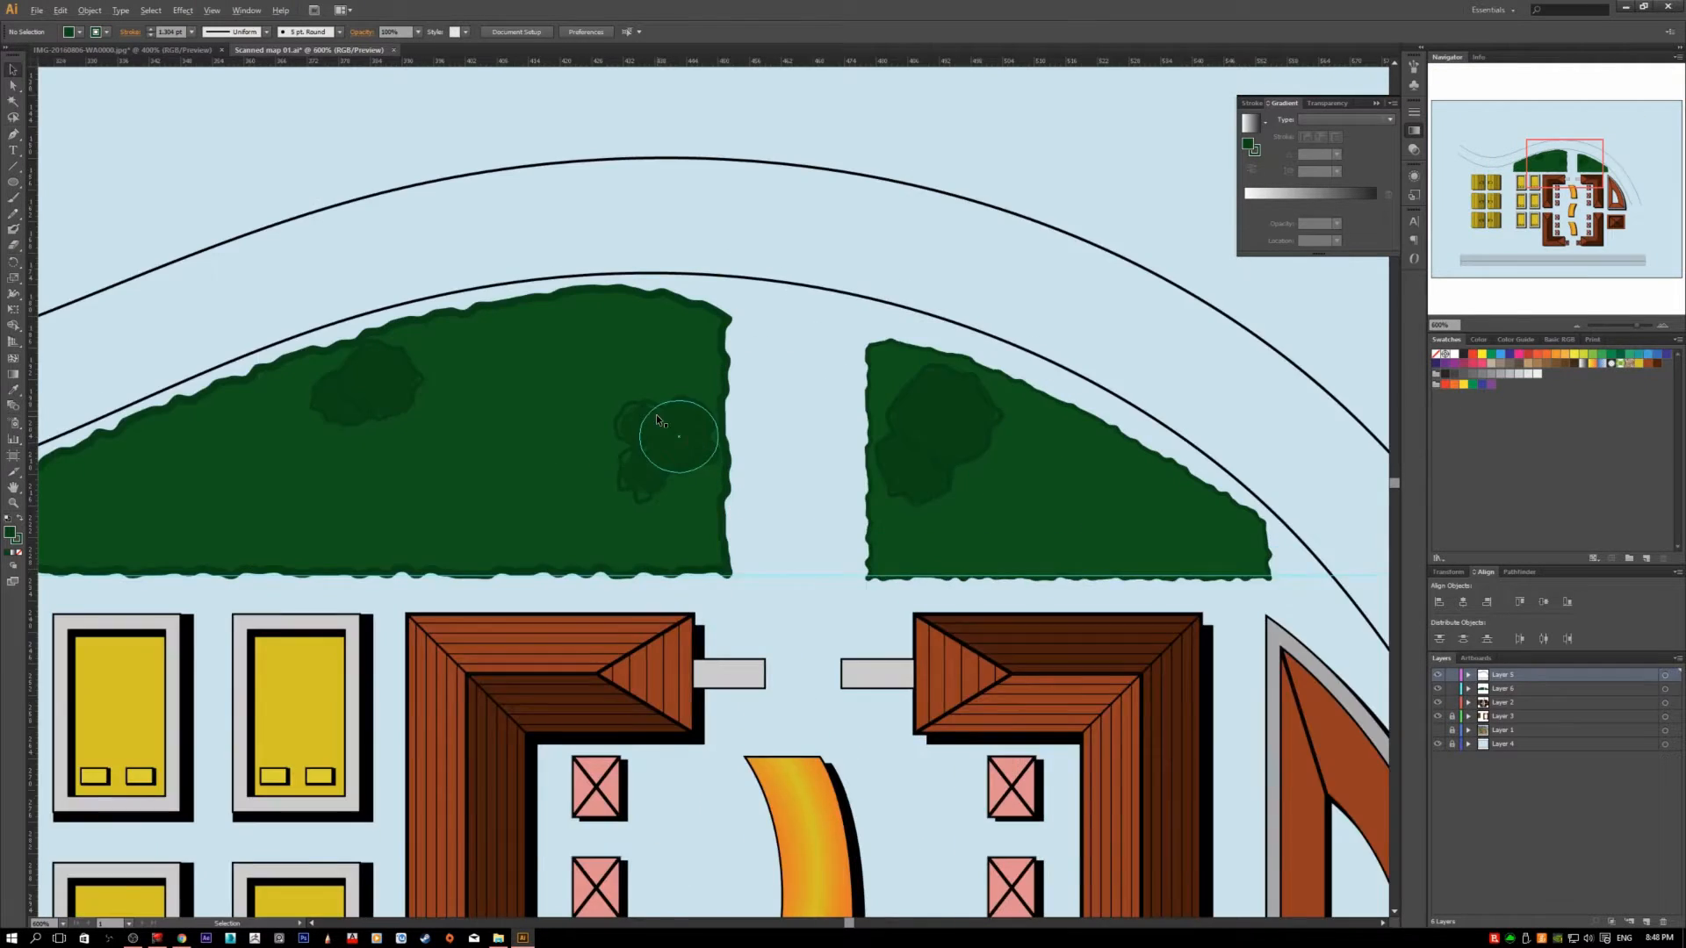
pyautogui.click(650, 415)
pyautogui.scroll(-3, 721, 460)
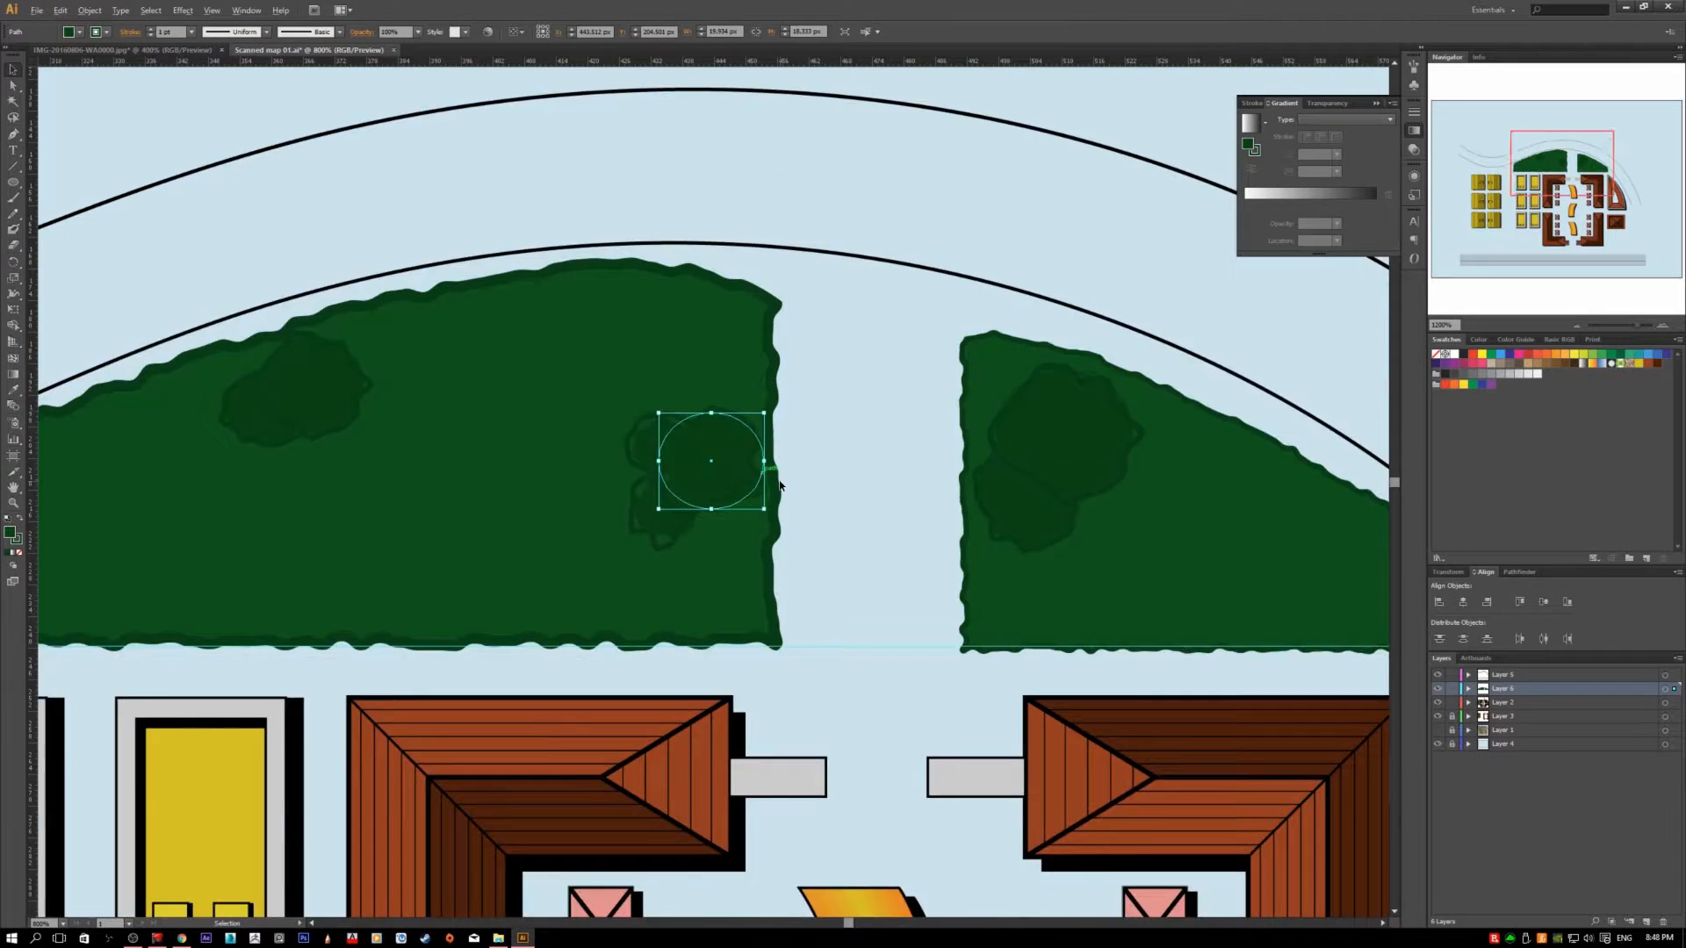
pyautogui.click(847, 504)
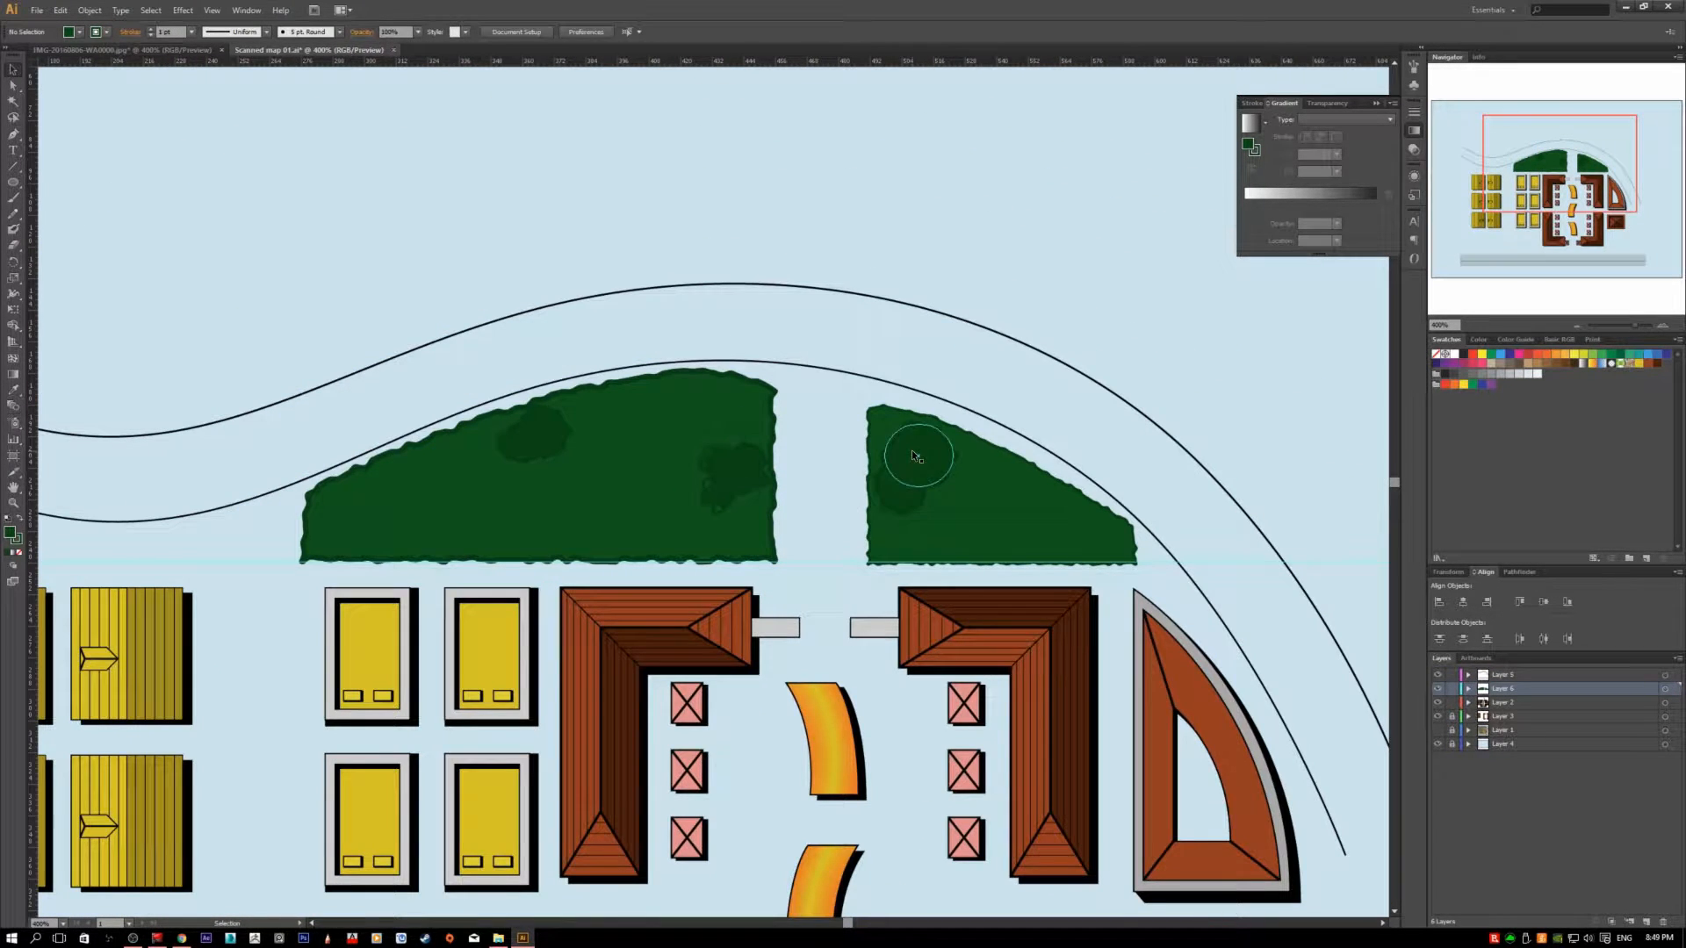
# - Show the scanned plan on Layer 1 beneath the artwork and compare the green areas with the drawing
pyautogui.moveTo(1437, 743); pyautogui.dragTo(1437, 730)
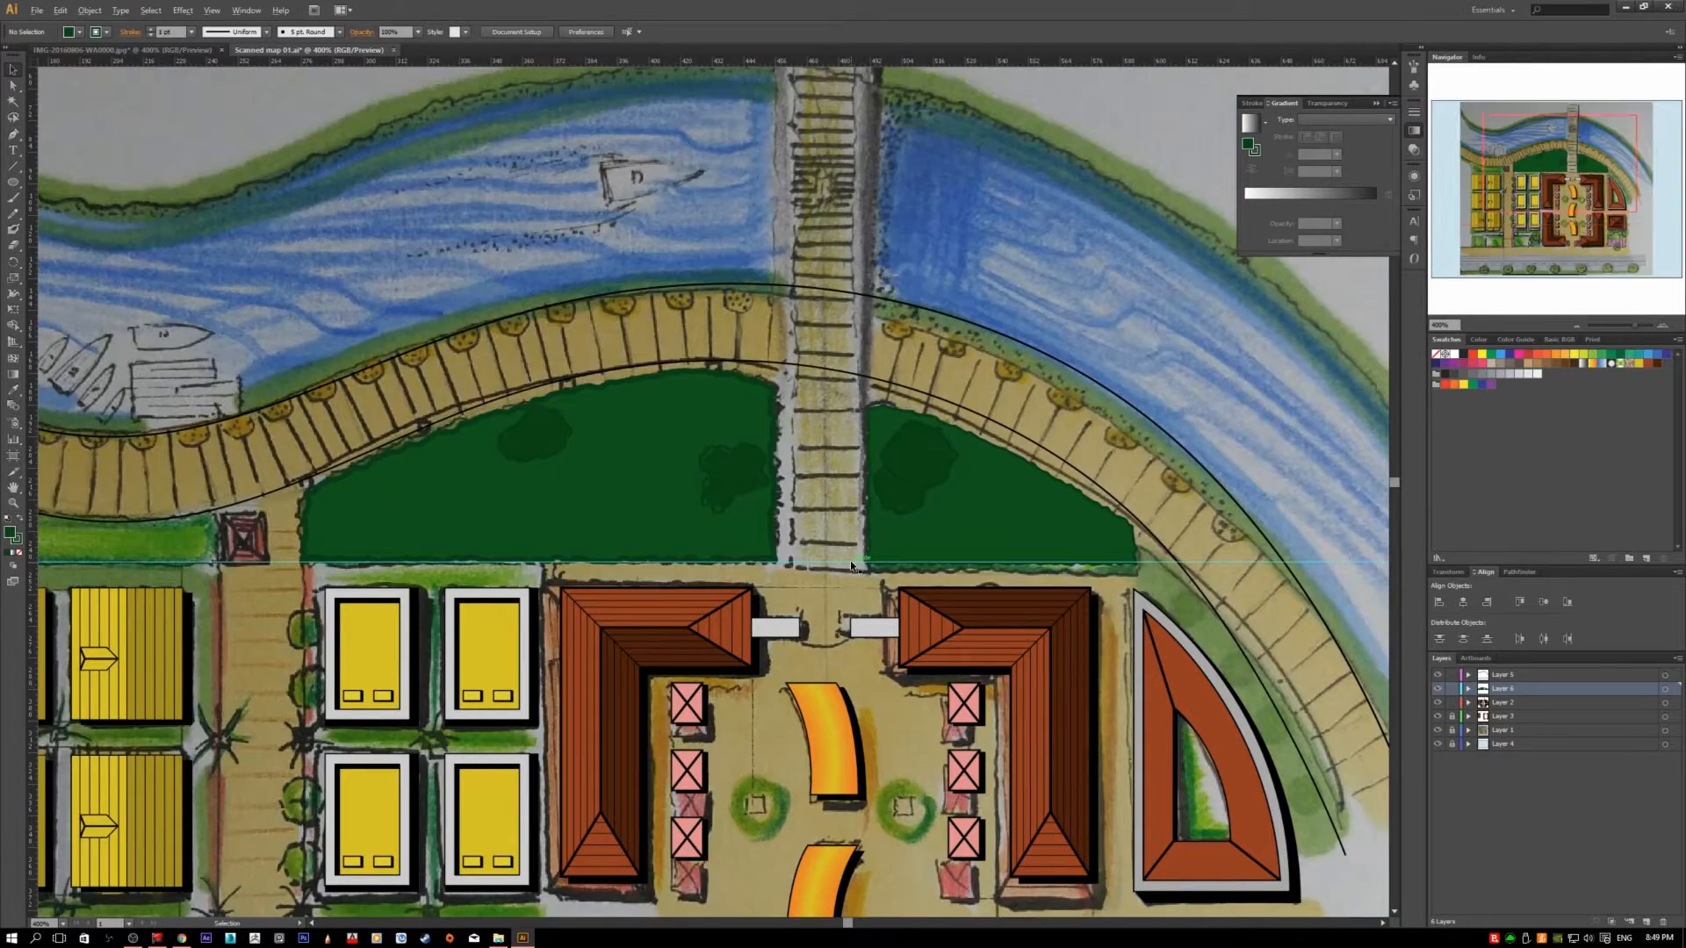
pyautogui.scroll(-1, 905, 577)
pyautogui.scroll(2, 910, 578)
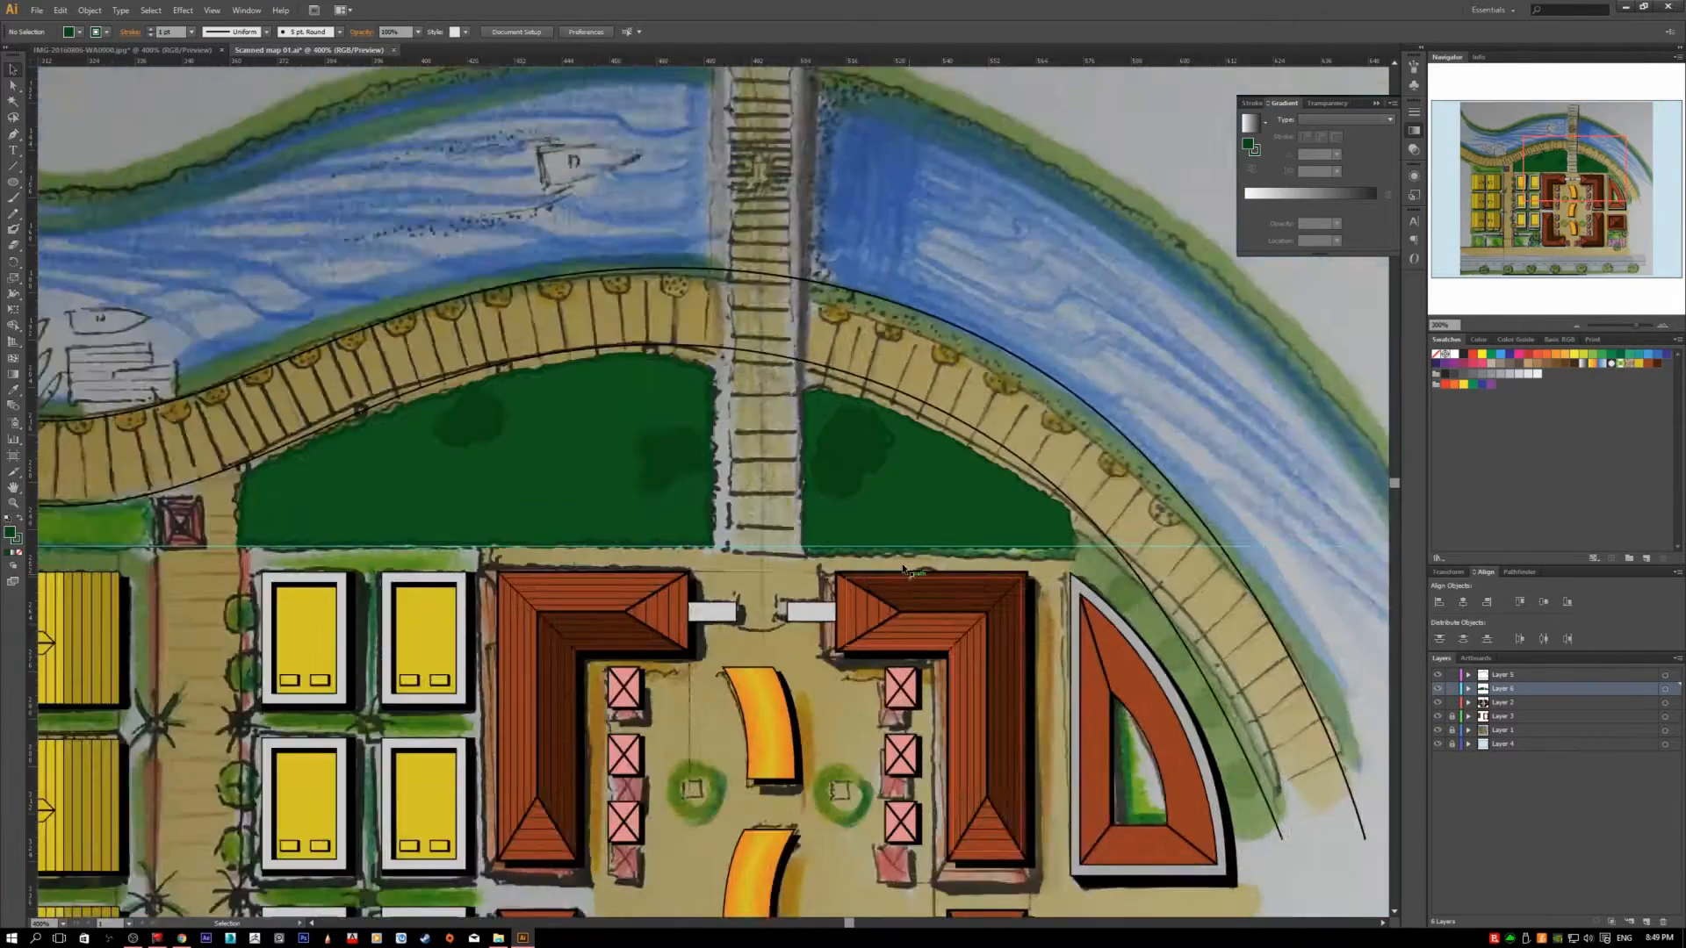
pyautogui.scroll(-1, 753, 471)
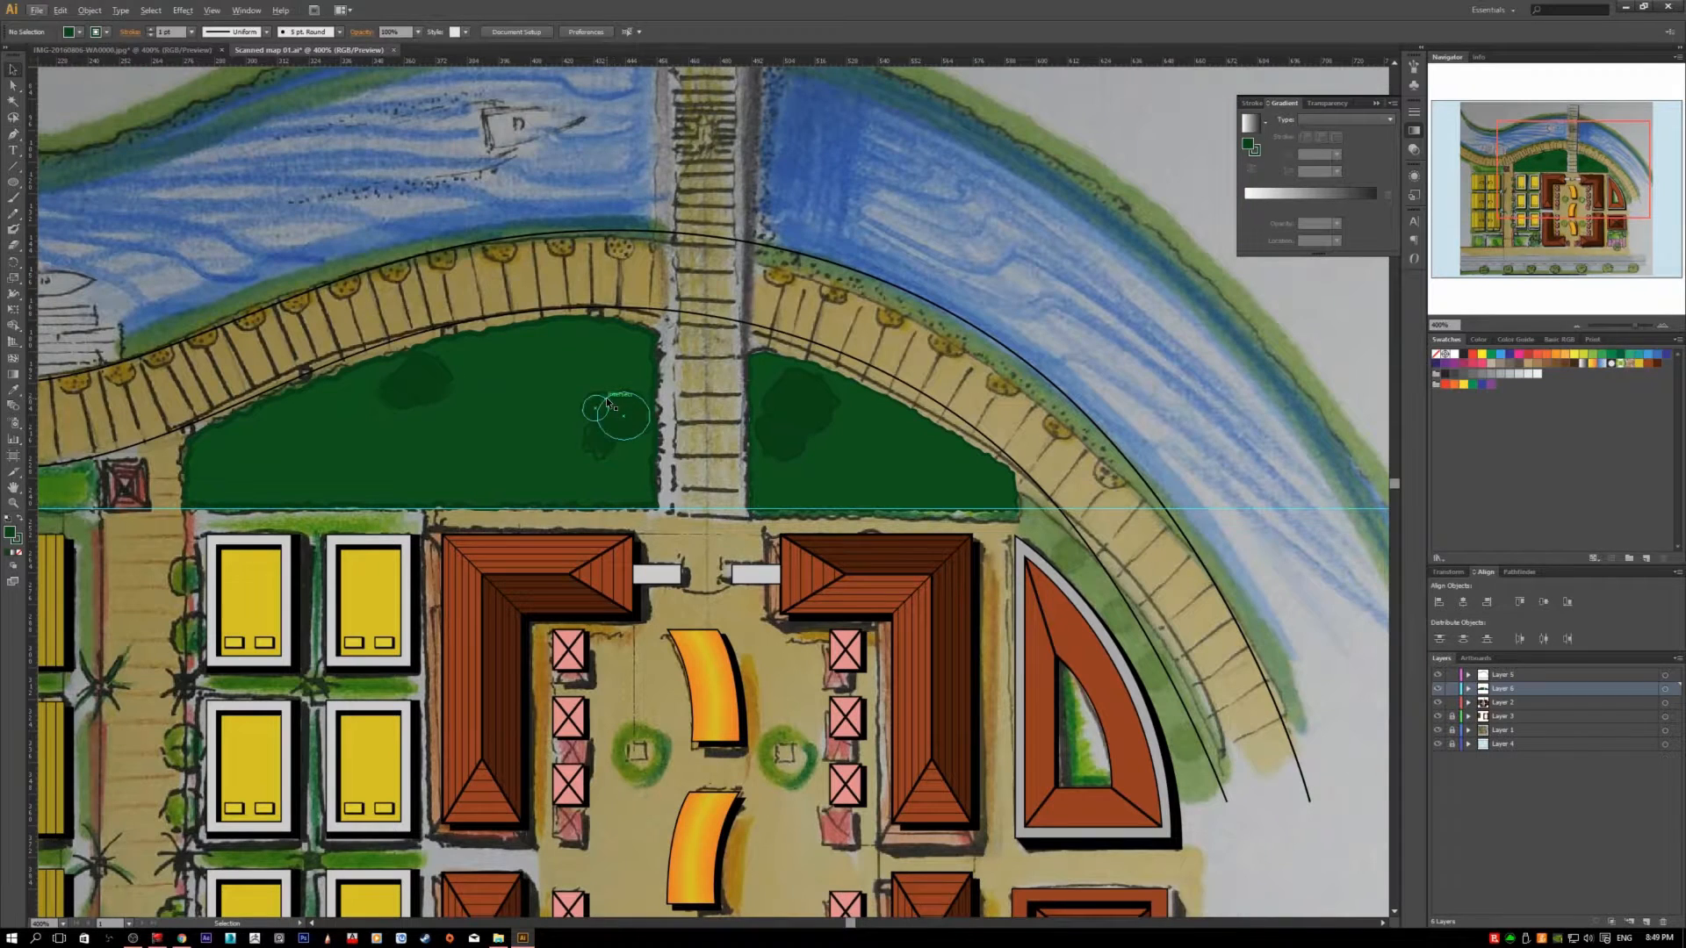
pyautogui.scroll(3, 207, 365)
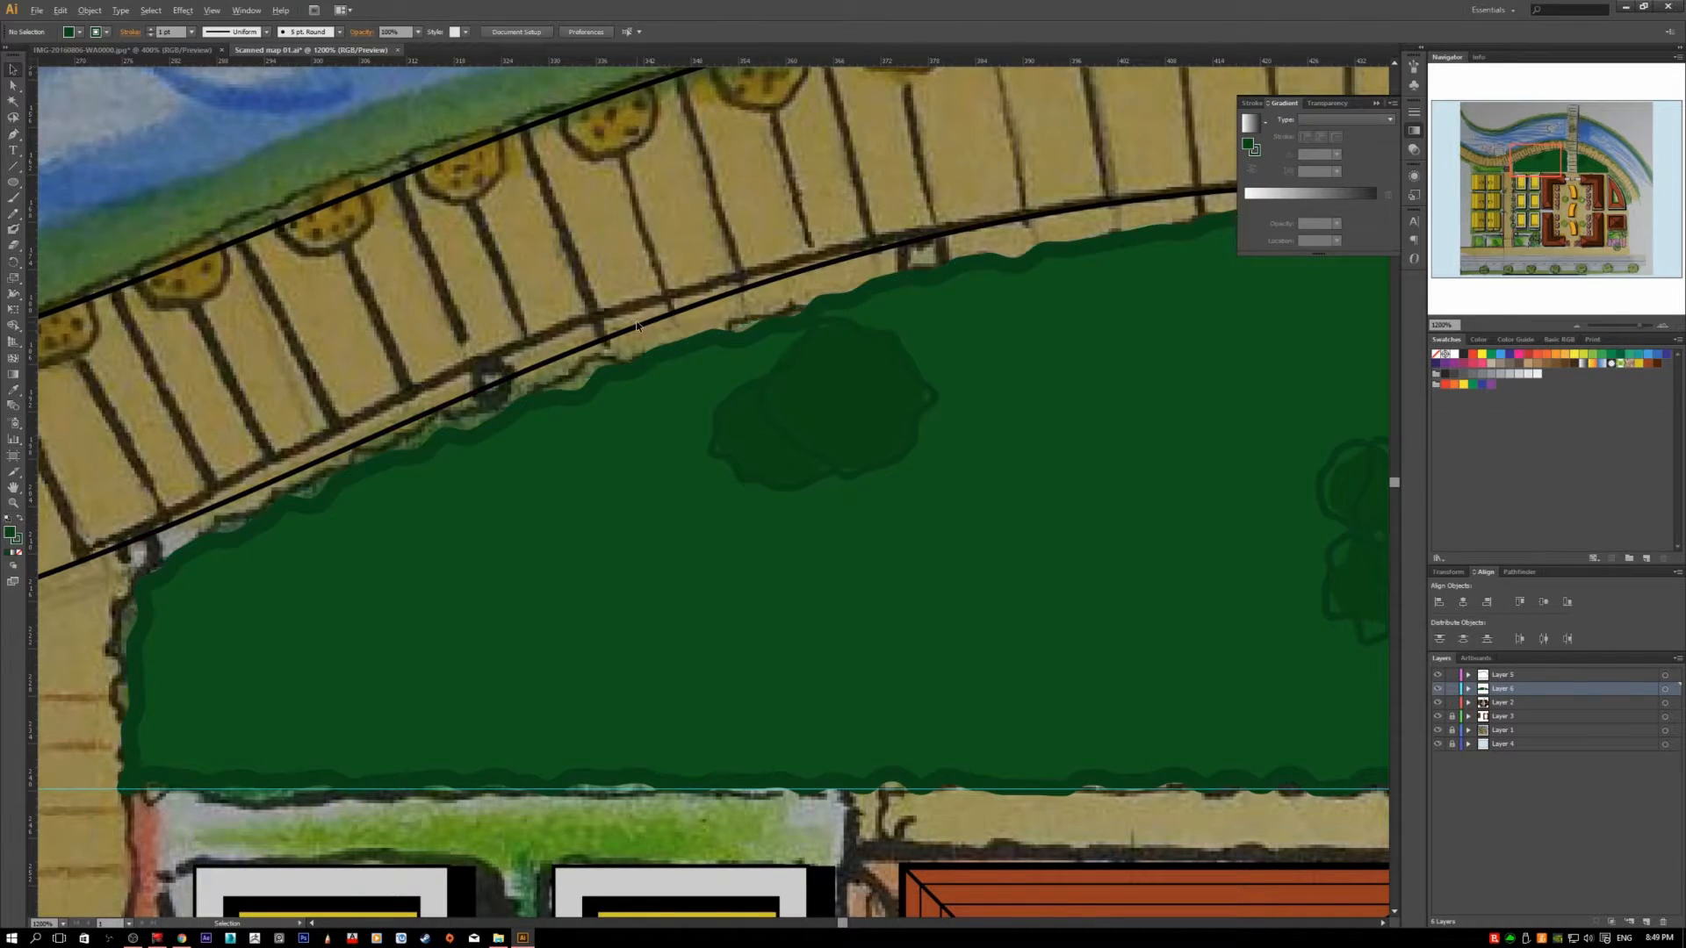
pyautogui.scroll(-5, 637, 325)
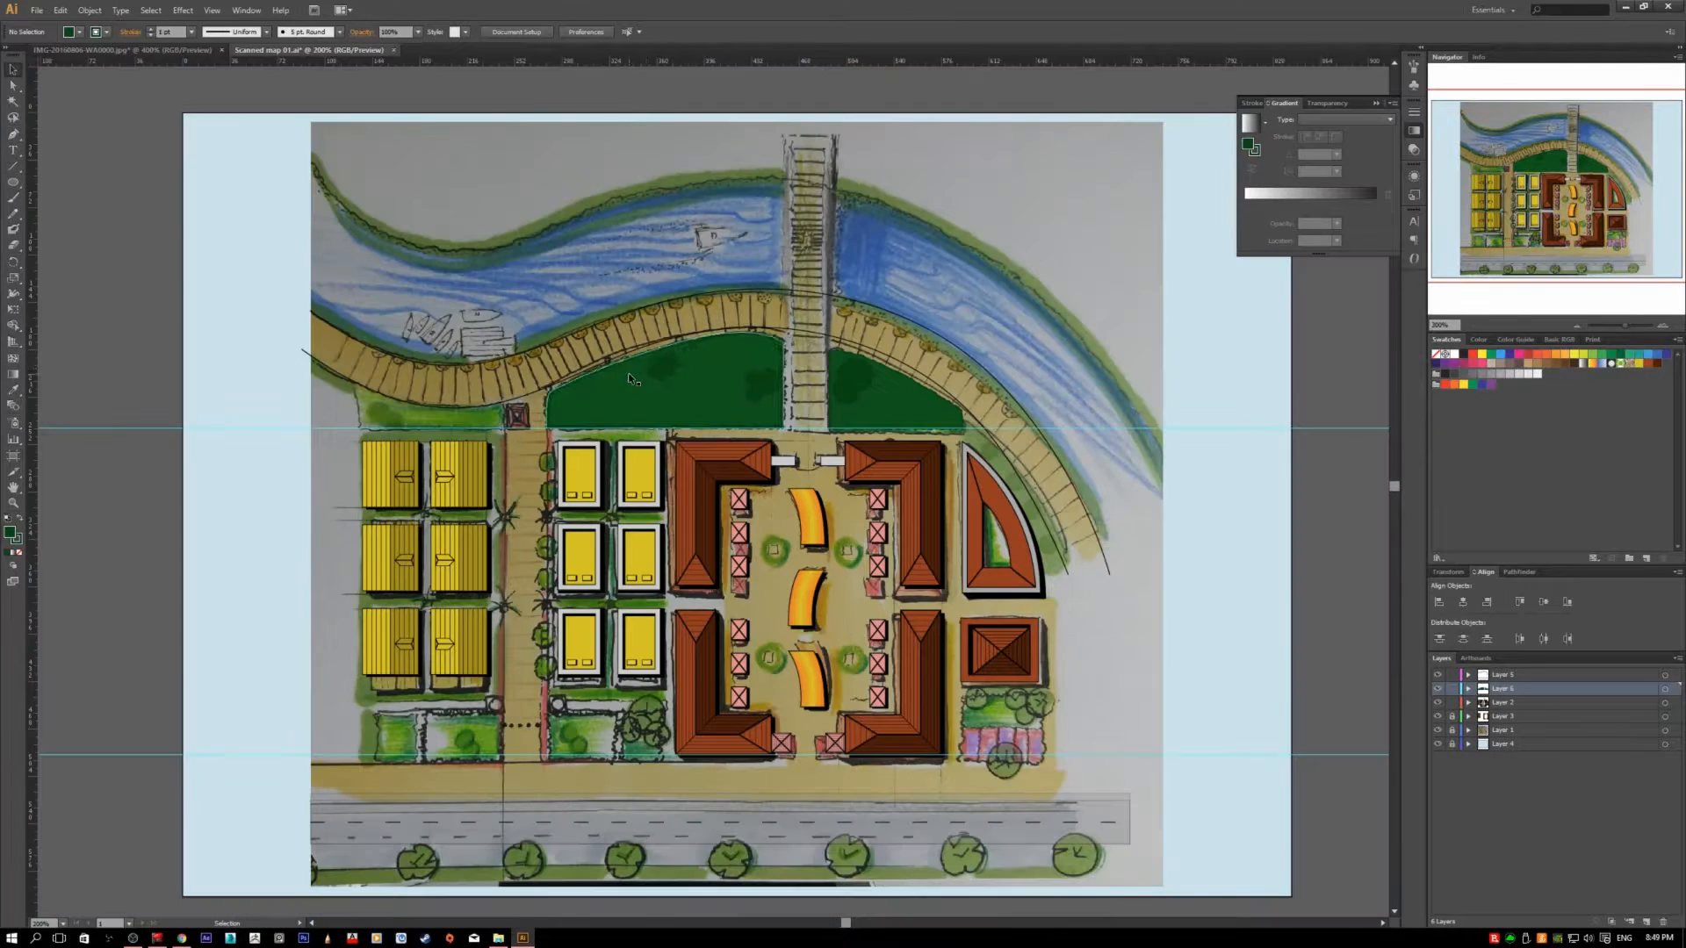
# - Delete the green area left of the bridge together with all the tree circles inside it
pyautogui.click(663, 365)
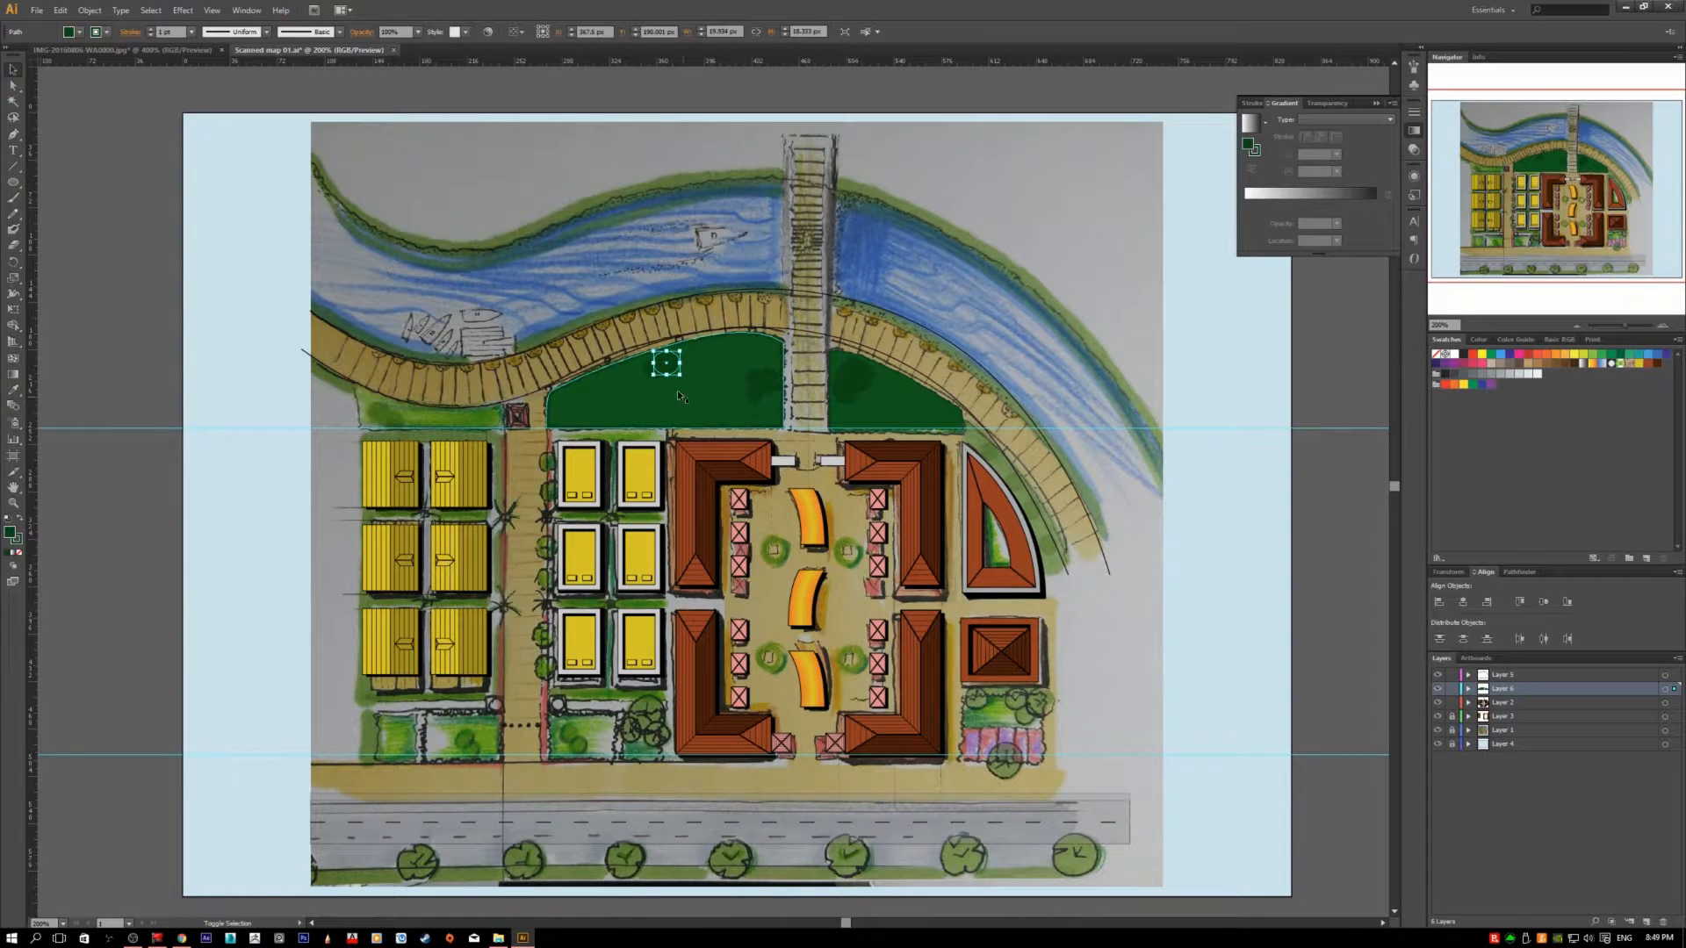
pyautogui.keyDown('shift'); pyautogui.click(654, 369); pyautogui.keyUp('shift')
pyautogui.keyDown('shift'); pyautogui.click(716, 383); pyautogui.keyUp('shift')
pyautogui.keyDown('shift'); pyautogui.click(755, 394); pyautogui.keyUp('shift')
pyautogui.keyDown('shift'); pyautogui.click(769, 386); pyautogui.keyUp('shift')
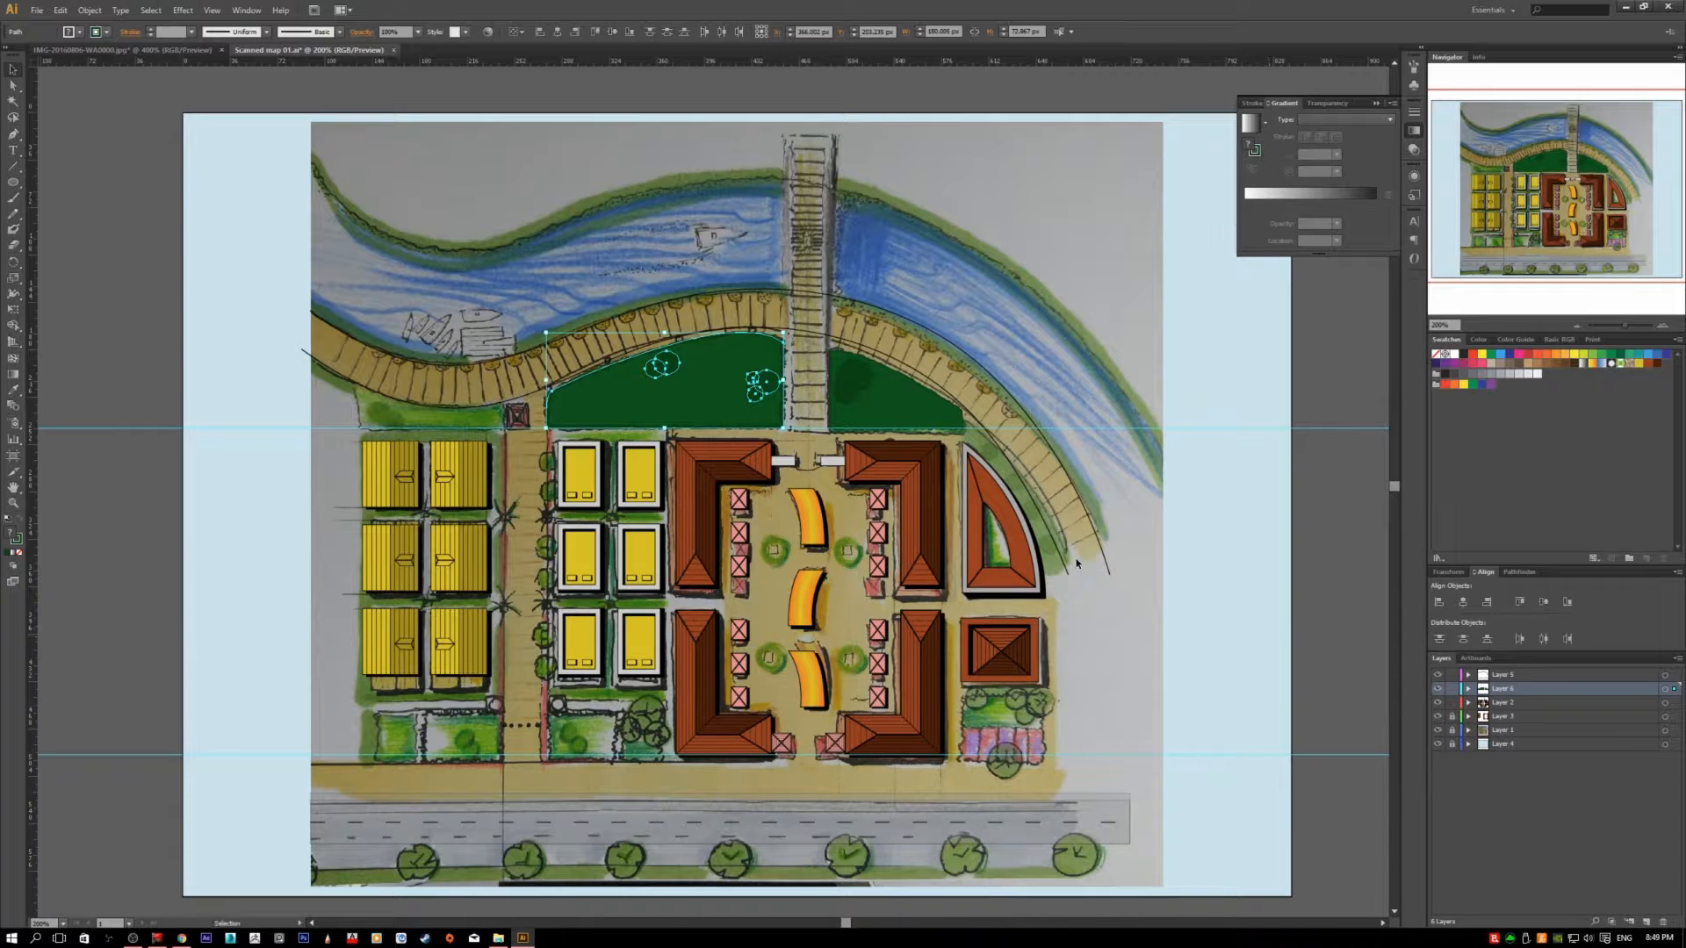
pyautogui.press('Delete')
# - Trace the green area left of the bridge as a closed Pen path with a curved upper edge, and deselect it
pyautogui.scroll(1, 770, 449)
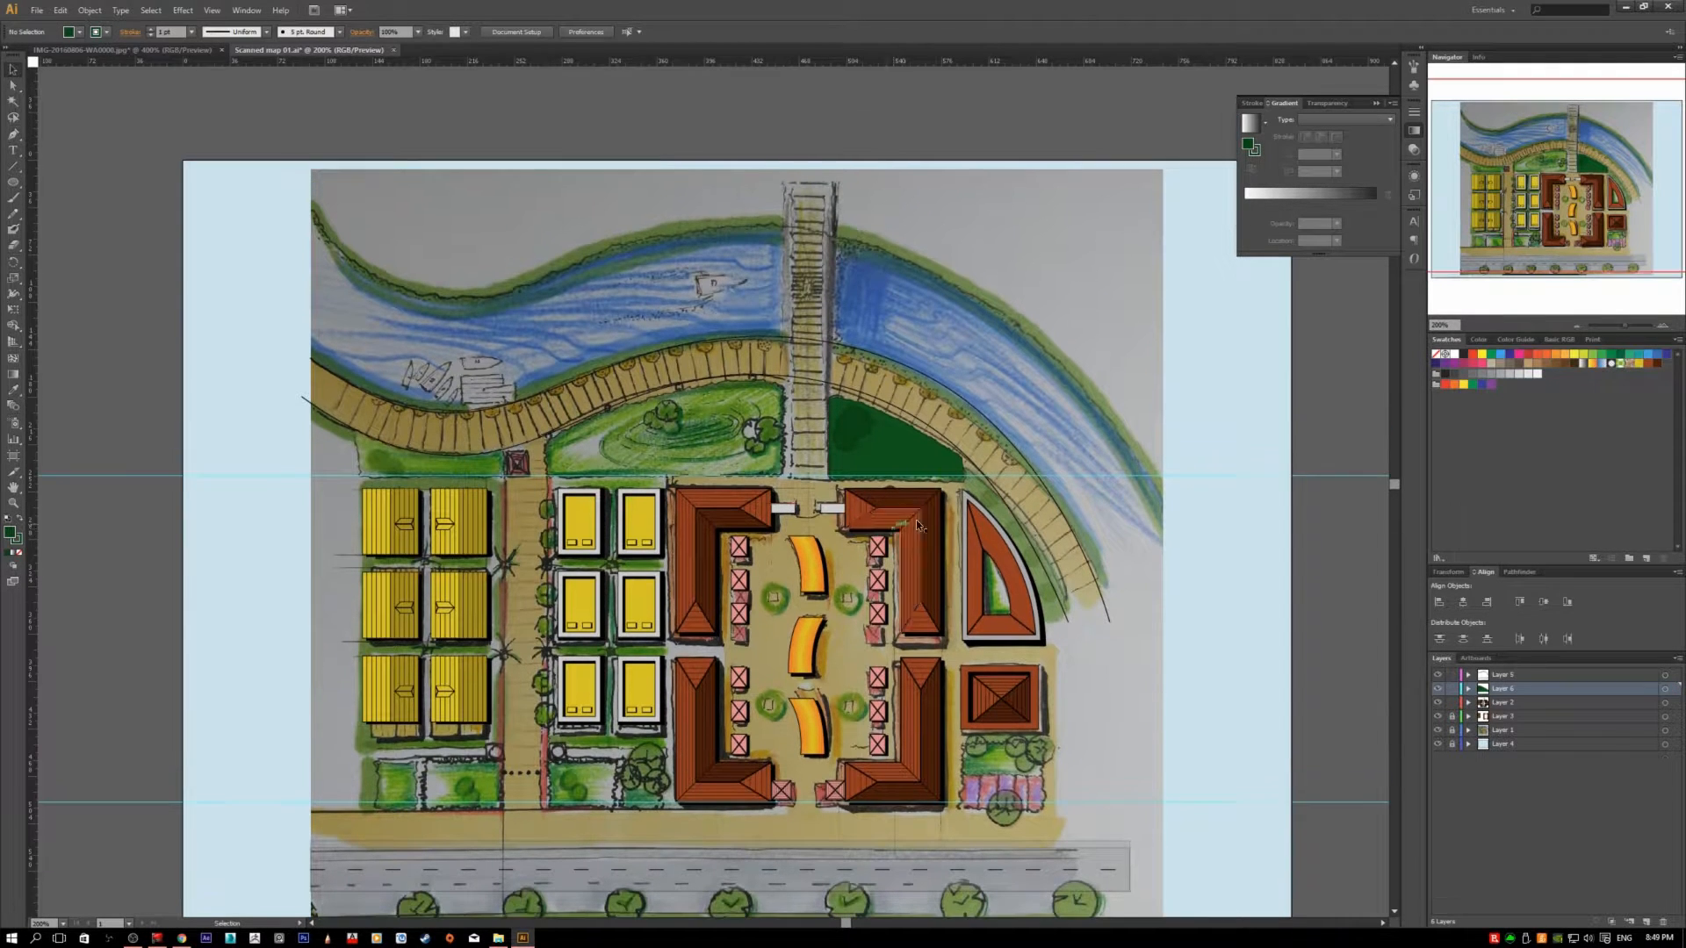
pyautogui.scroll(1, 770, 449)
pyautogui.scroll(1, 751, 434)
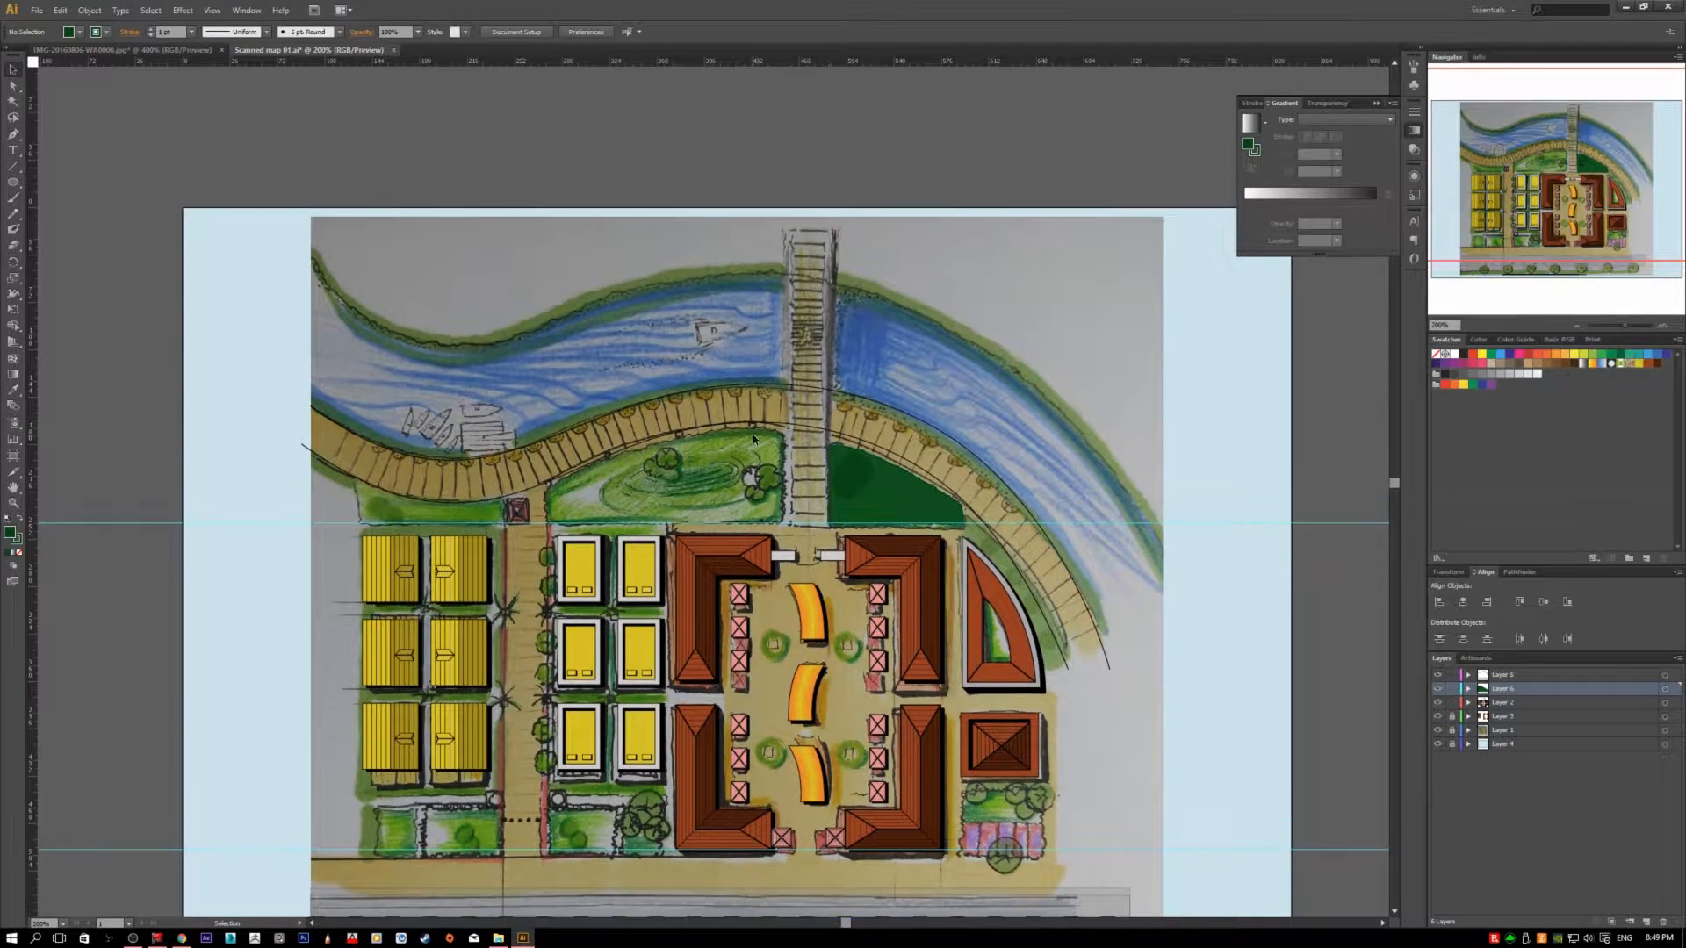
pyautogui.scroll(3, 721, 443)
pyautogui.moveTo(738, 495); pyautogui.dragTo(897, 553)
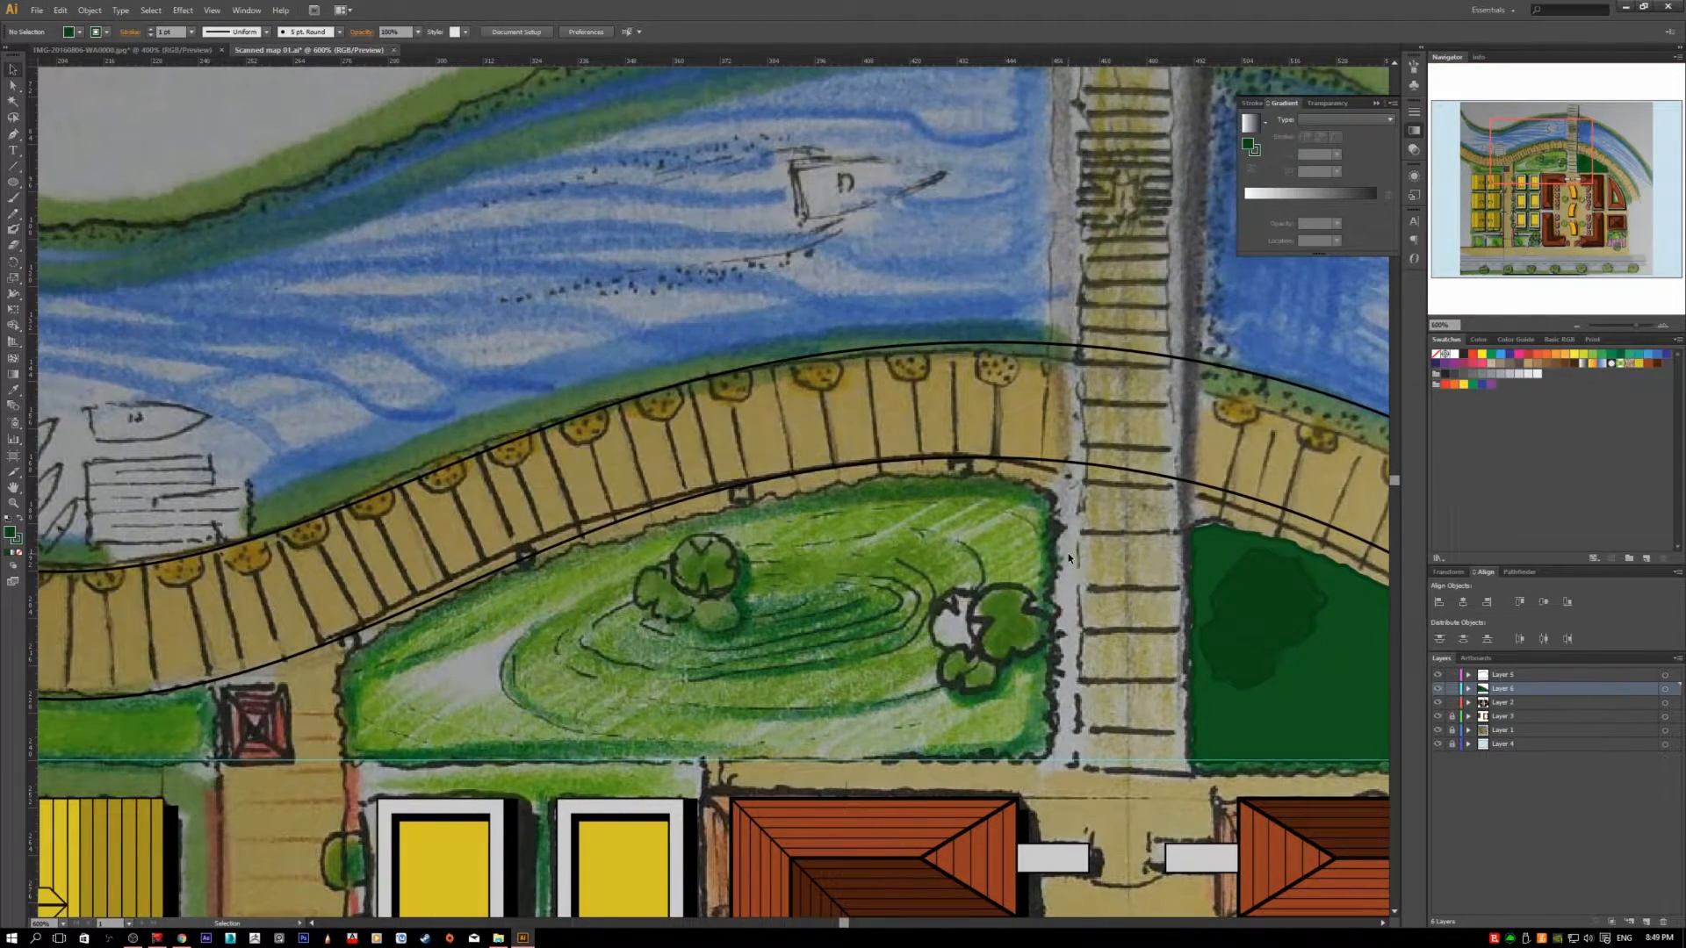
pyautogui.click(1050, 500)
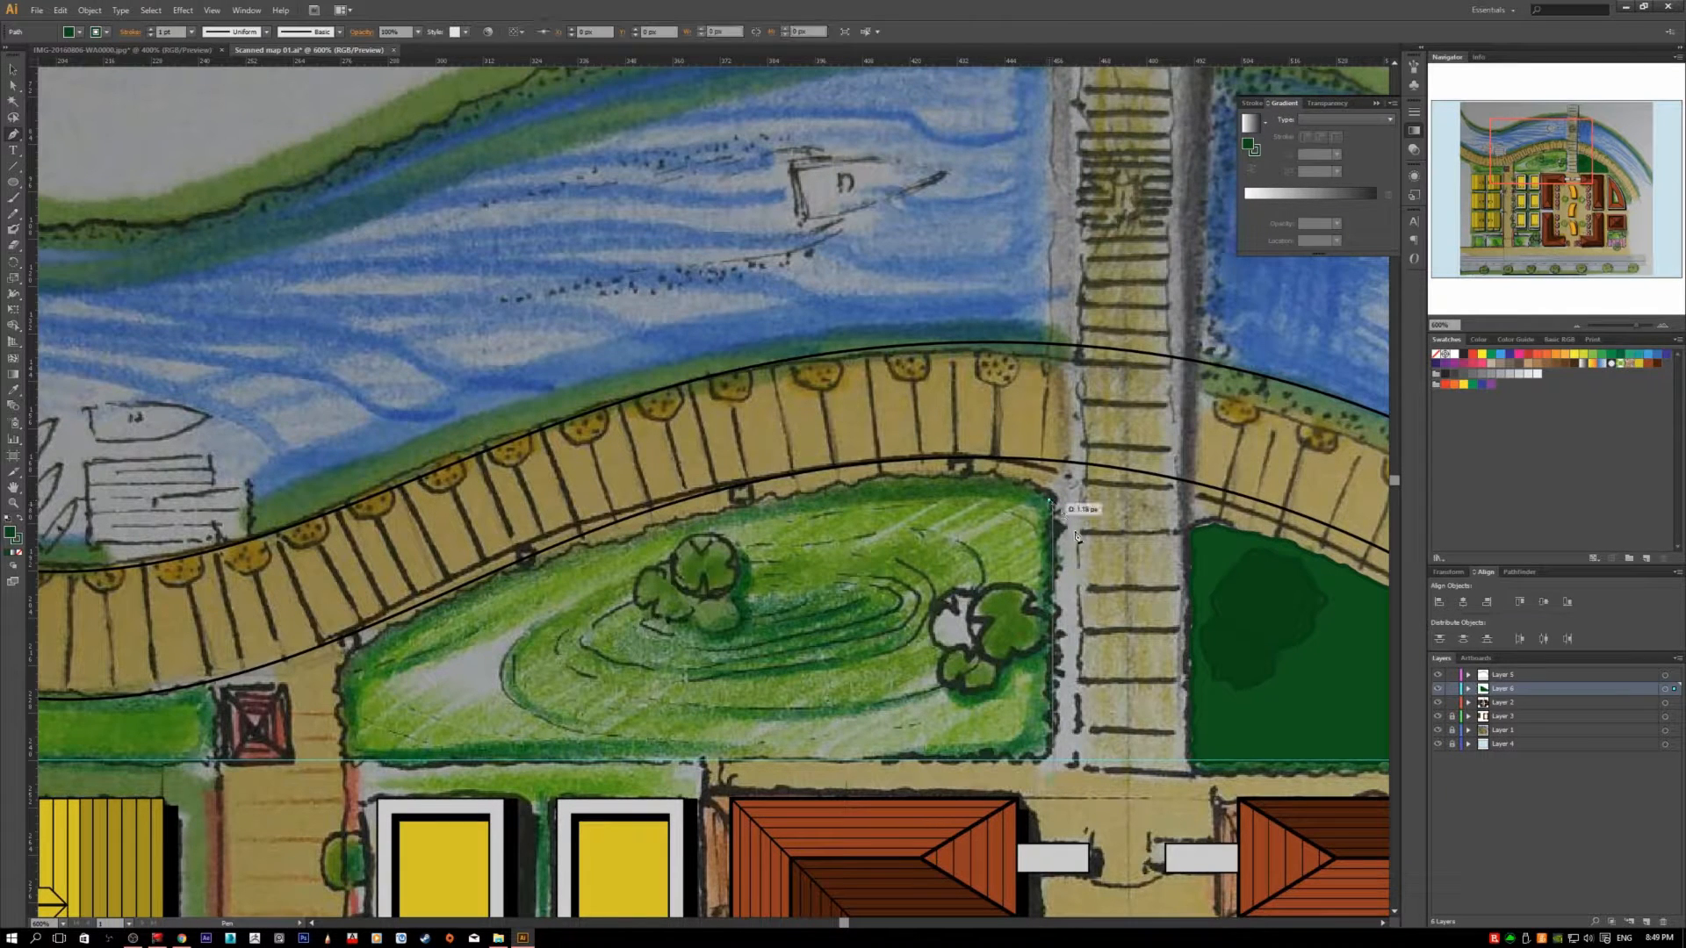
pyautogui.click(1049, 759)
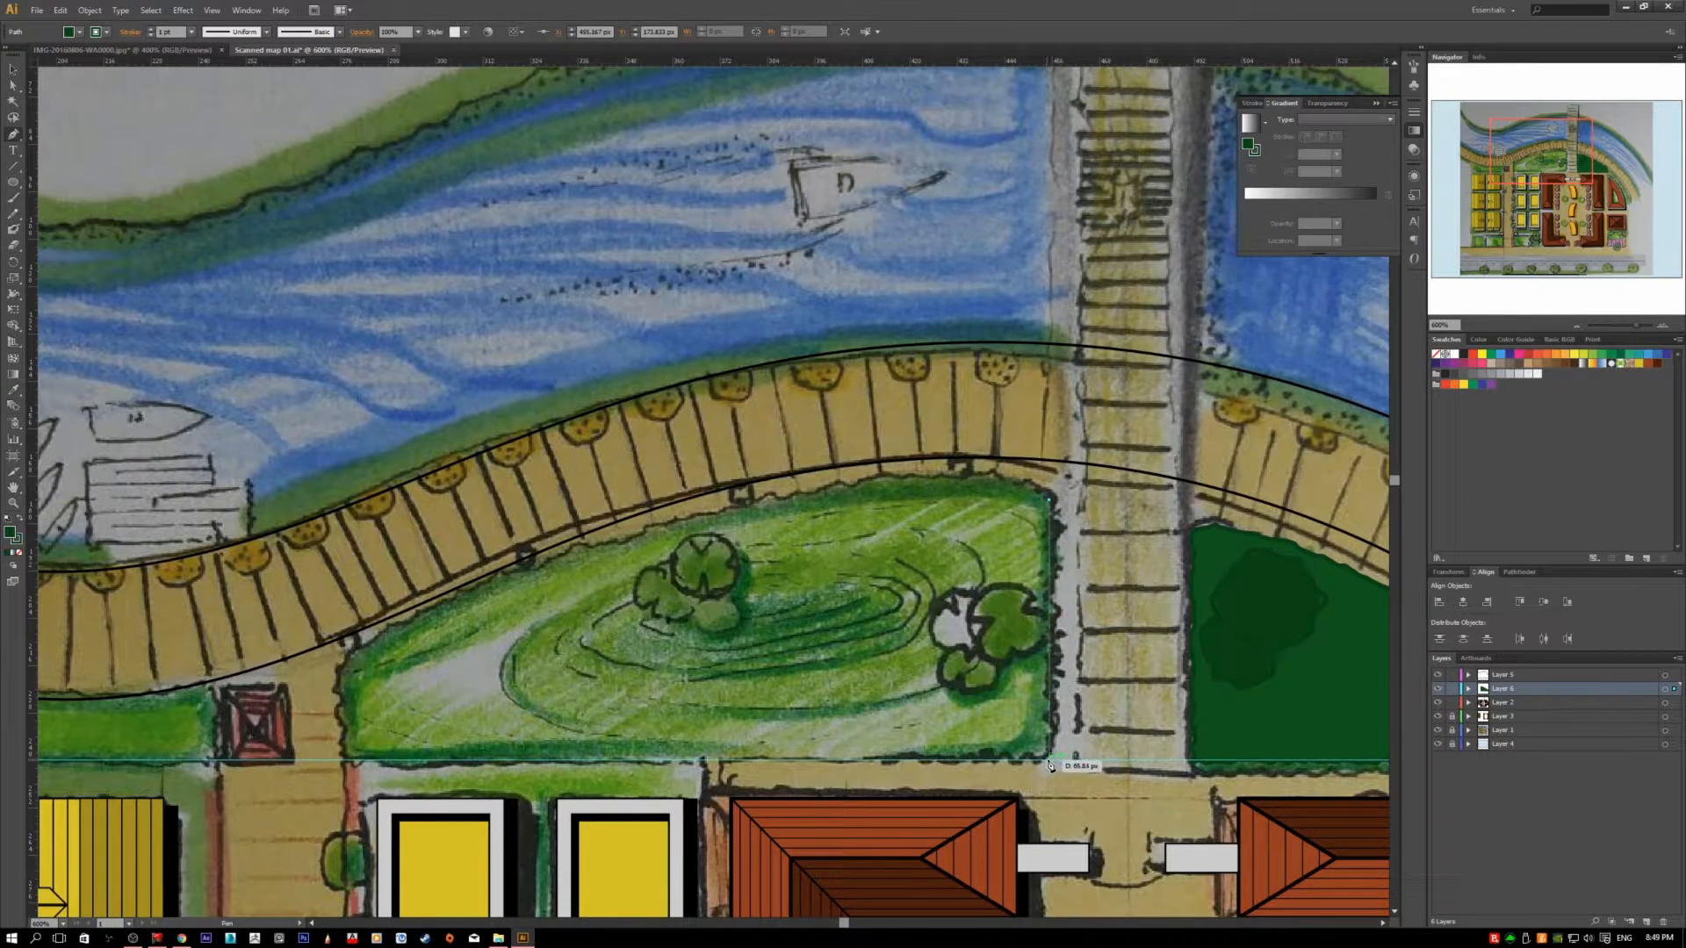
pyautogui.click(344, 759)
pyautogui.moveTo(352, 645); pyautogui.dragTo(386, 608)
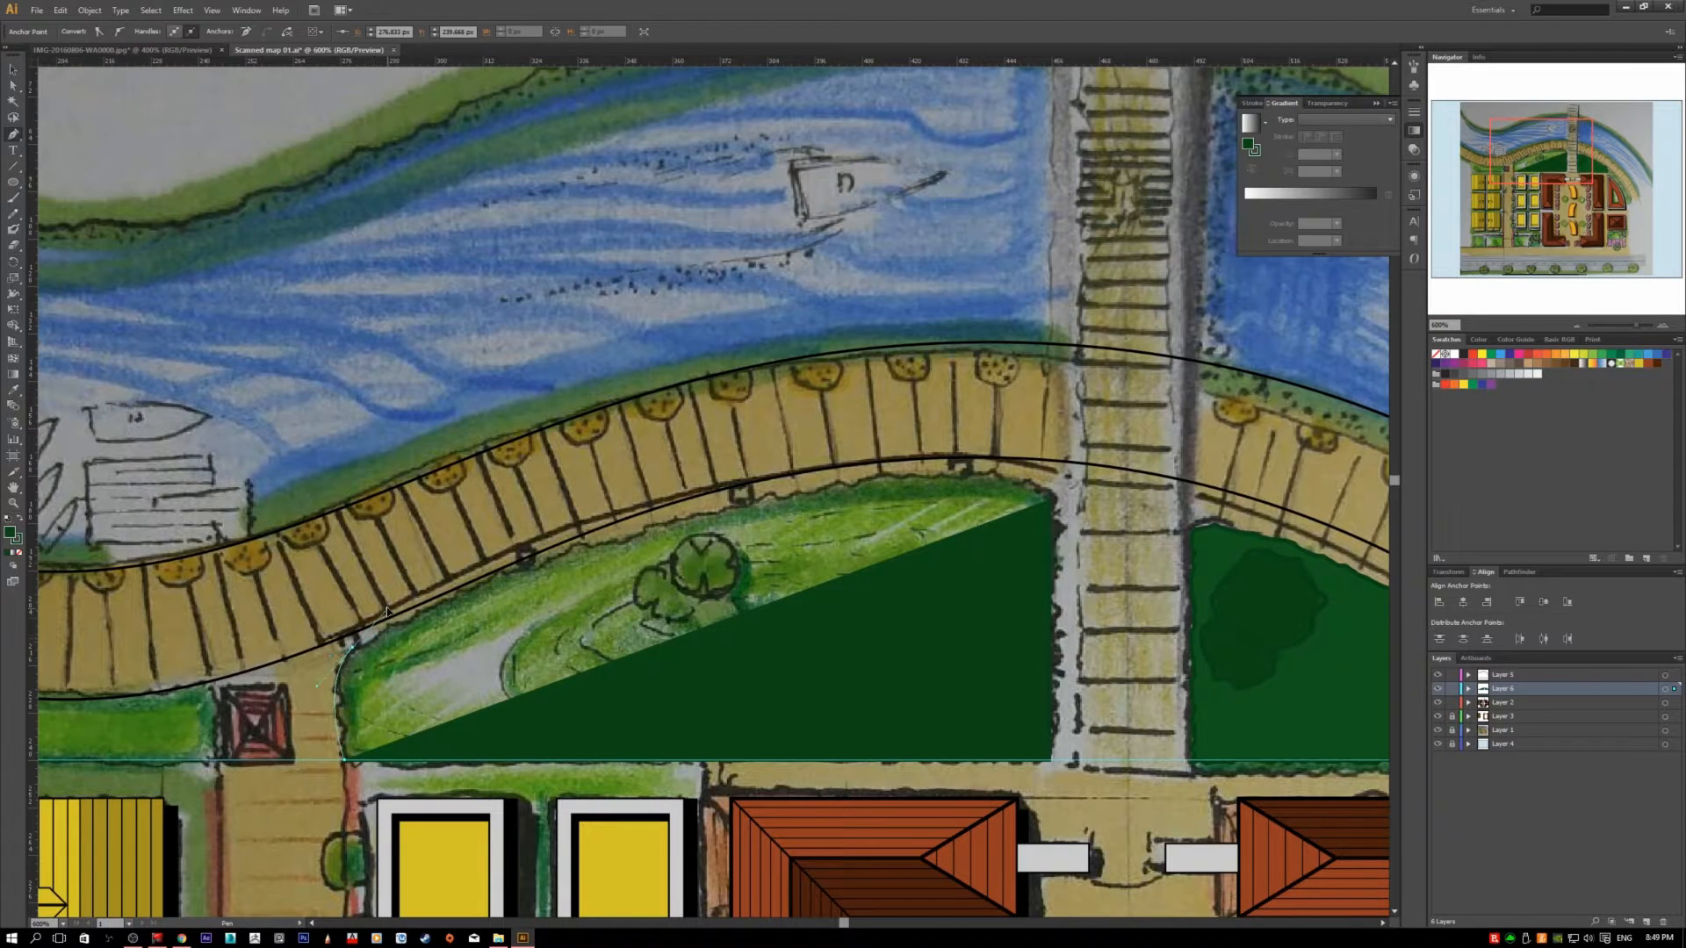
pyautogui.moveTo(1048, 501); pyautogui.dragTo(1166, 612)
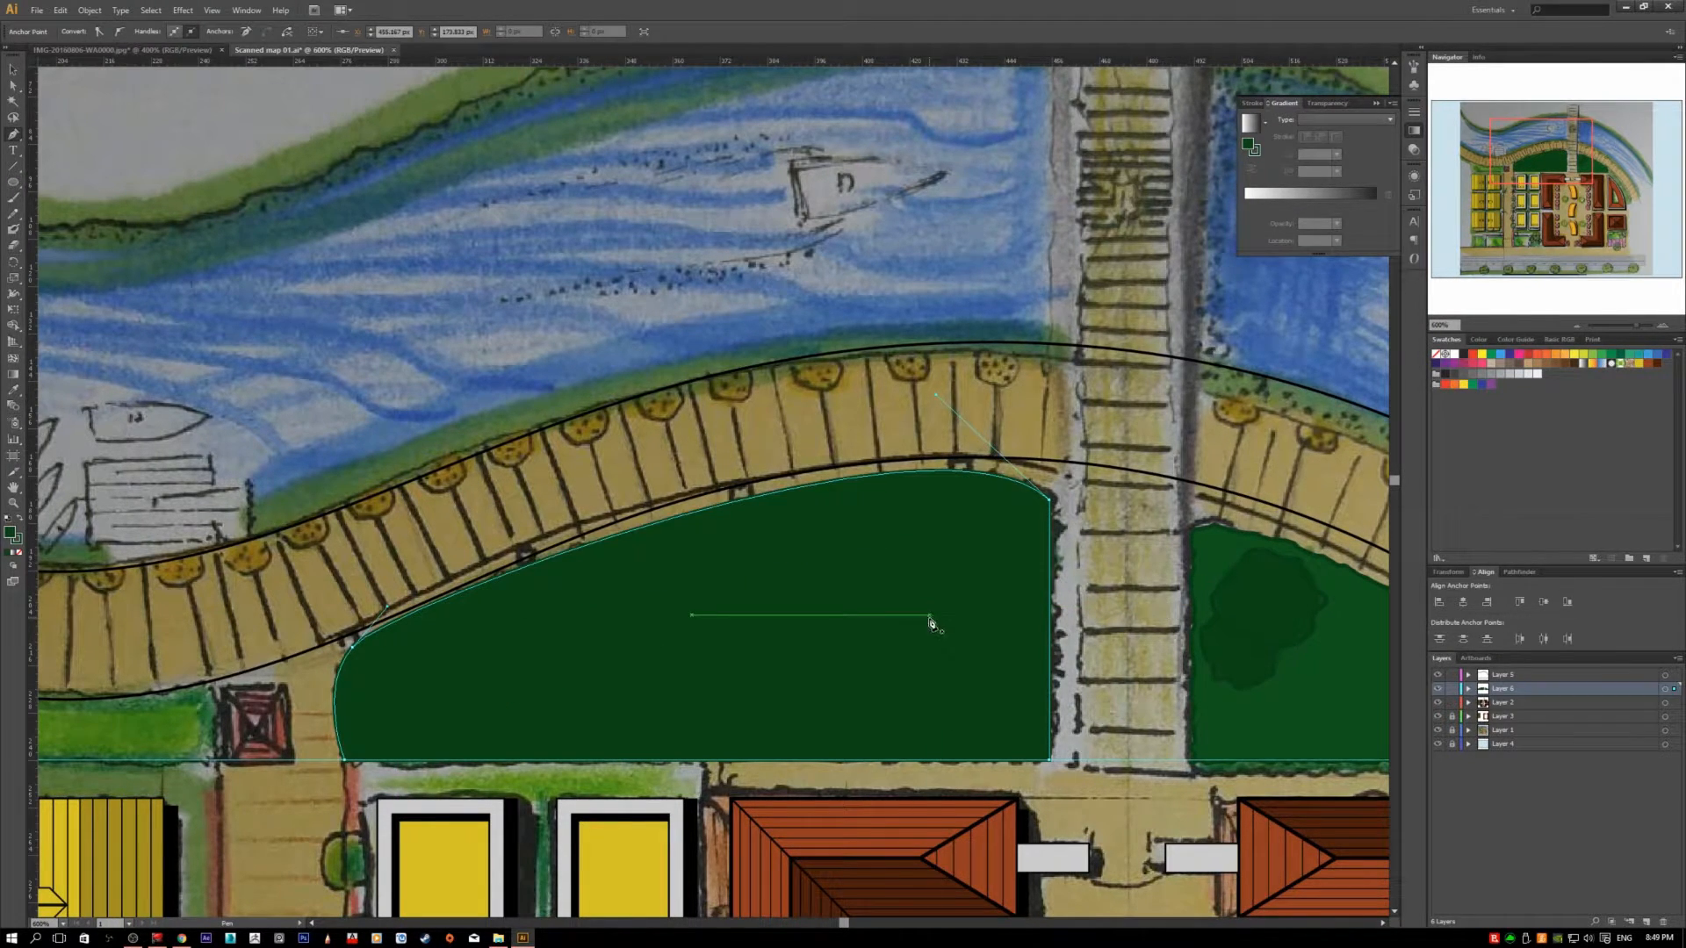
pyautogui.press('v')
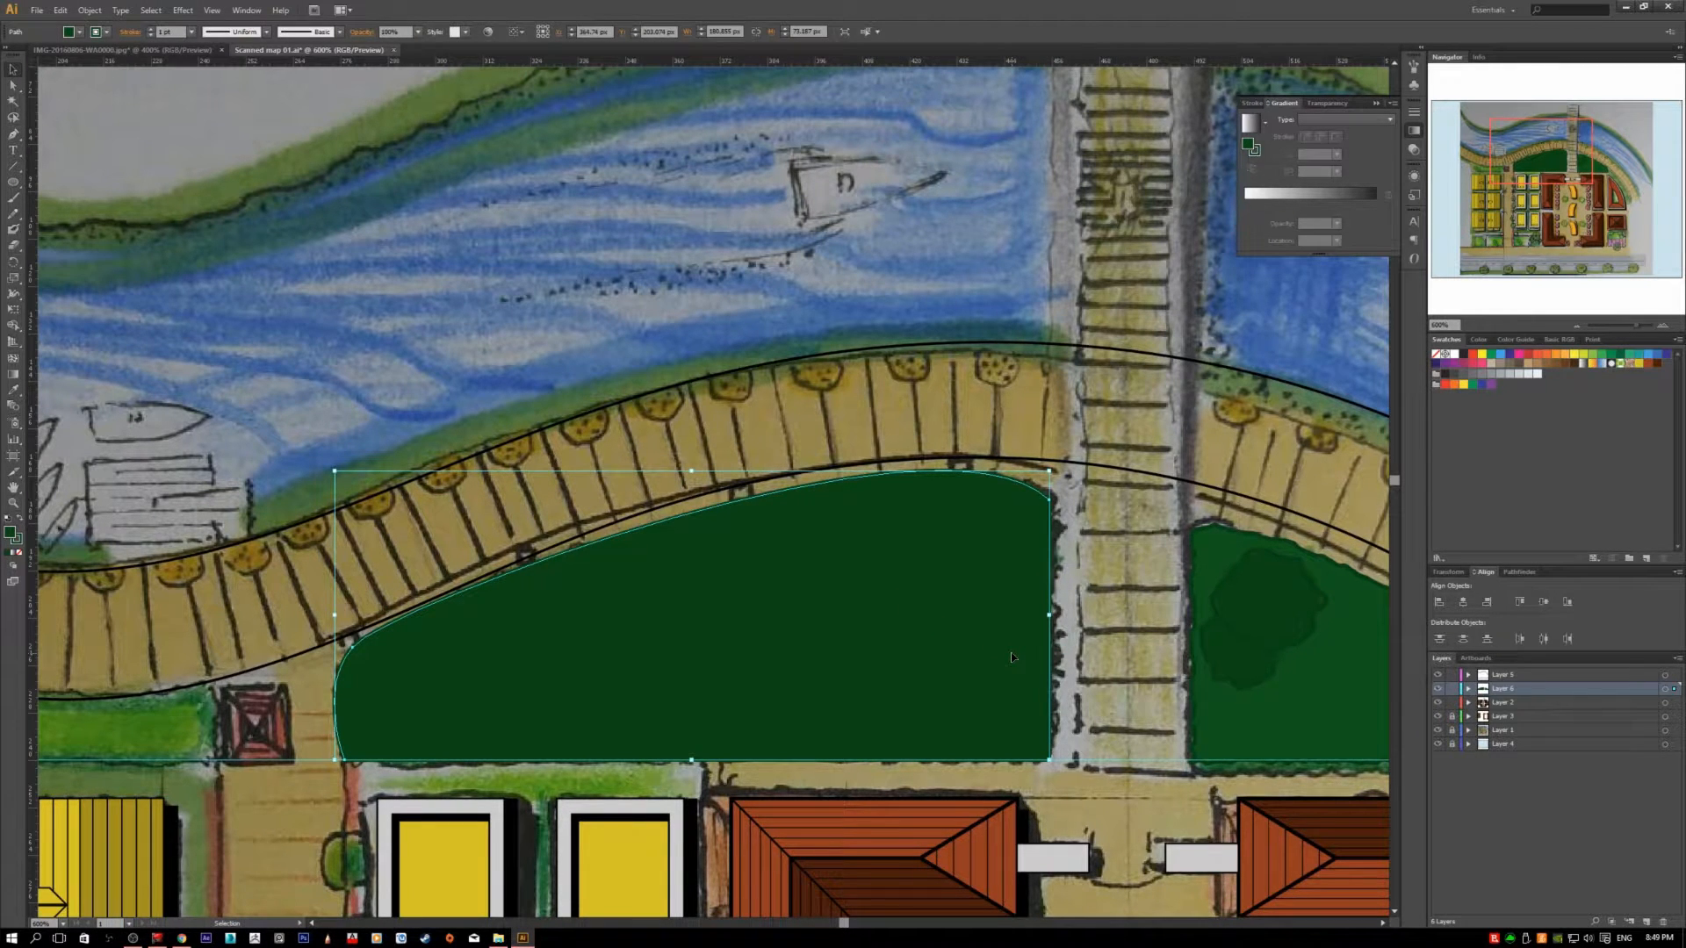
pyautogui.click(255, 557)
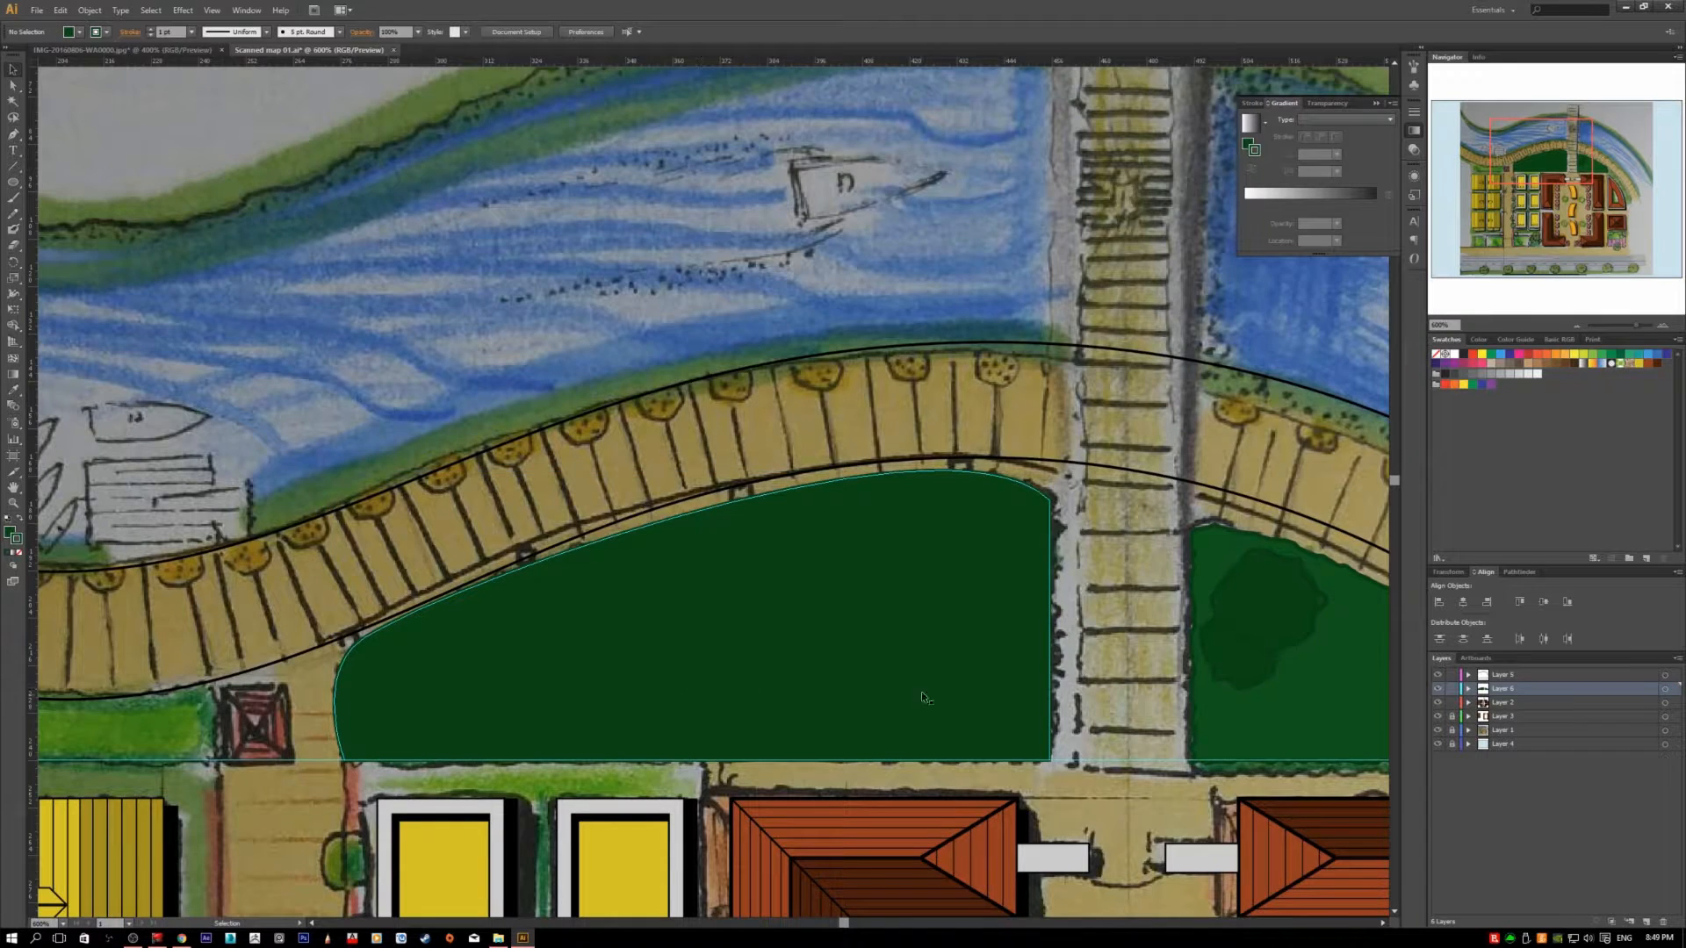
# - Match the redrawn green area's colour to the green area right of the bridge with the Eyedropper, and clear the selection
pyautogui.scroll(2, 1045, 657)
pyautogui.click(817, 600)
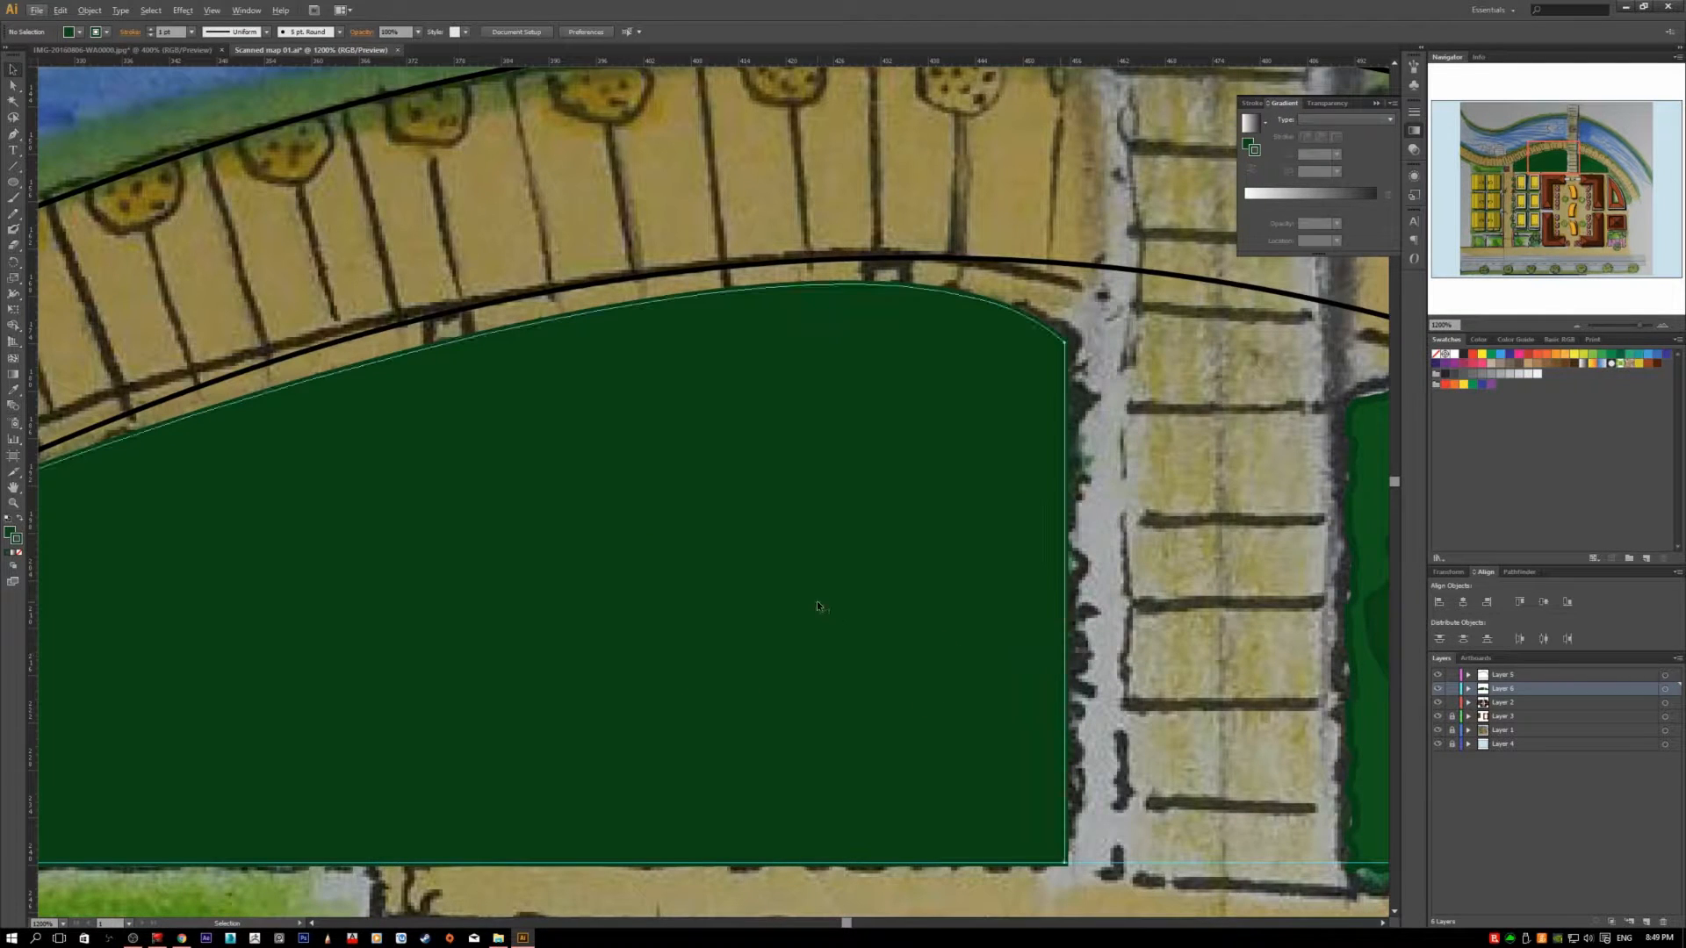
pyautogui.scroll(-1, 833, 637)
pyautogui.scroll(-1, 833, 637)
pyautogui.click(993, 657)
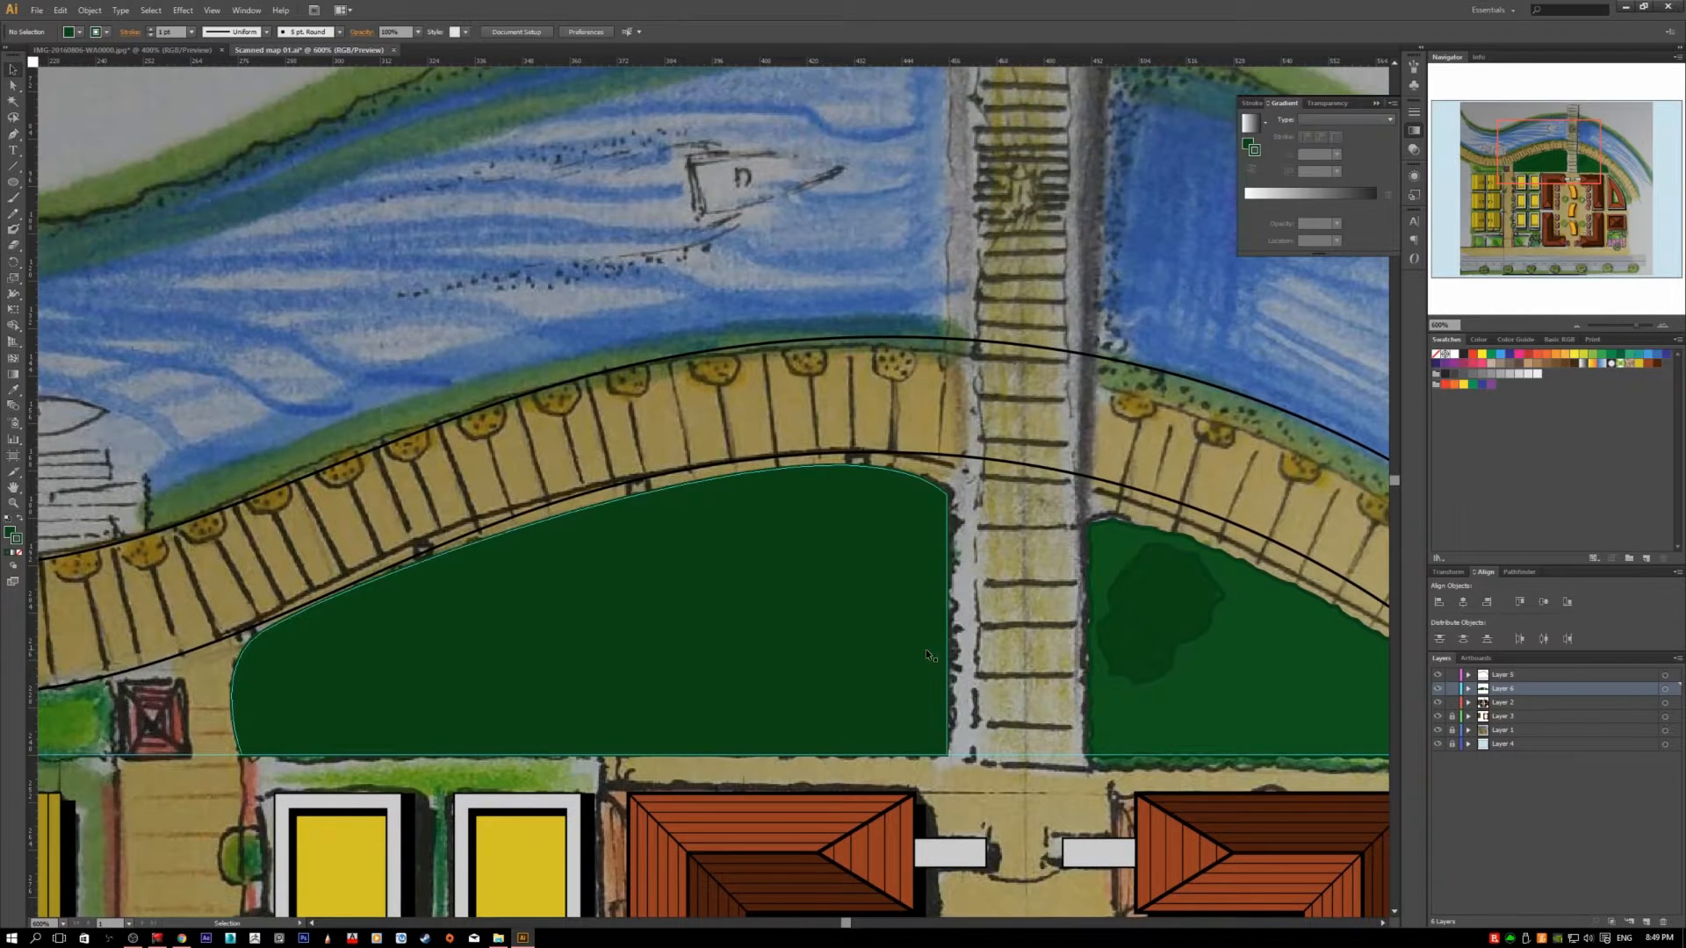
pyautogui.moveTo(913, 650); pyautogui.dragTo(739, 625)
pyautogui.click(719, 586)
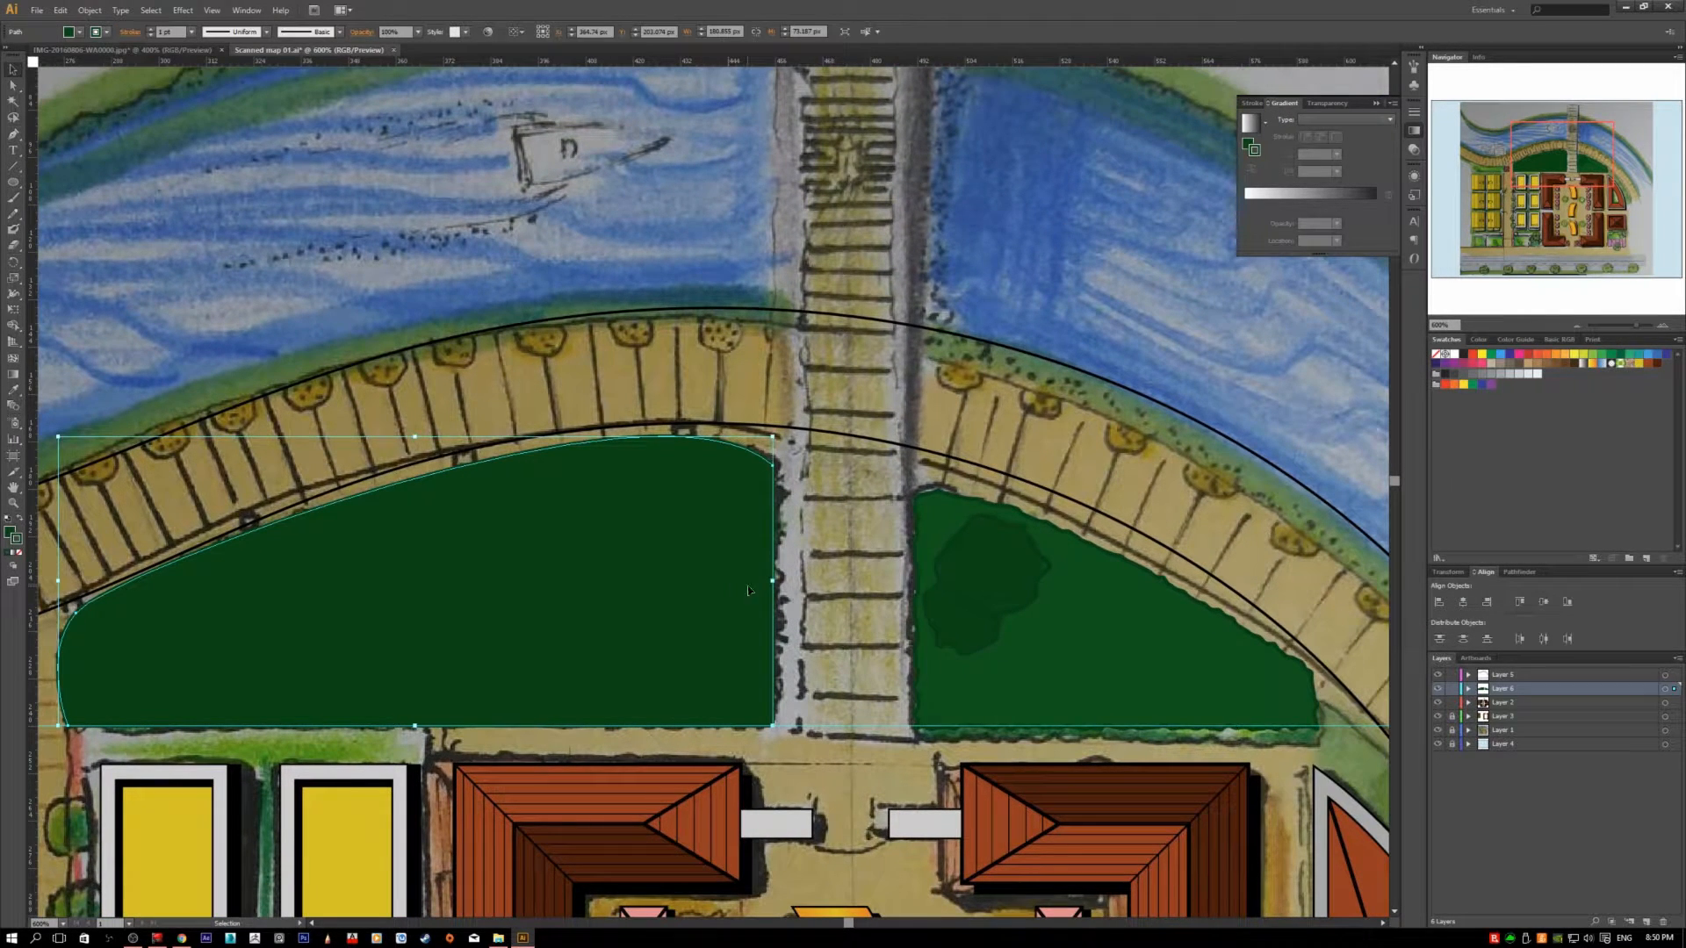
pyautogui.press('i')
pyautogui.click(1135, 654)
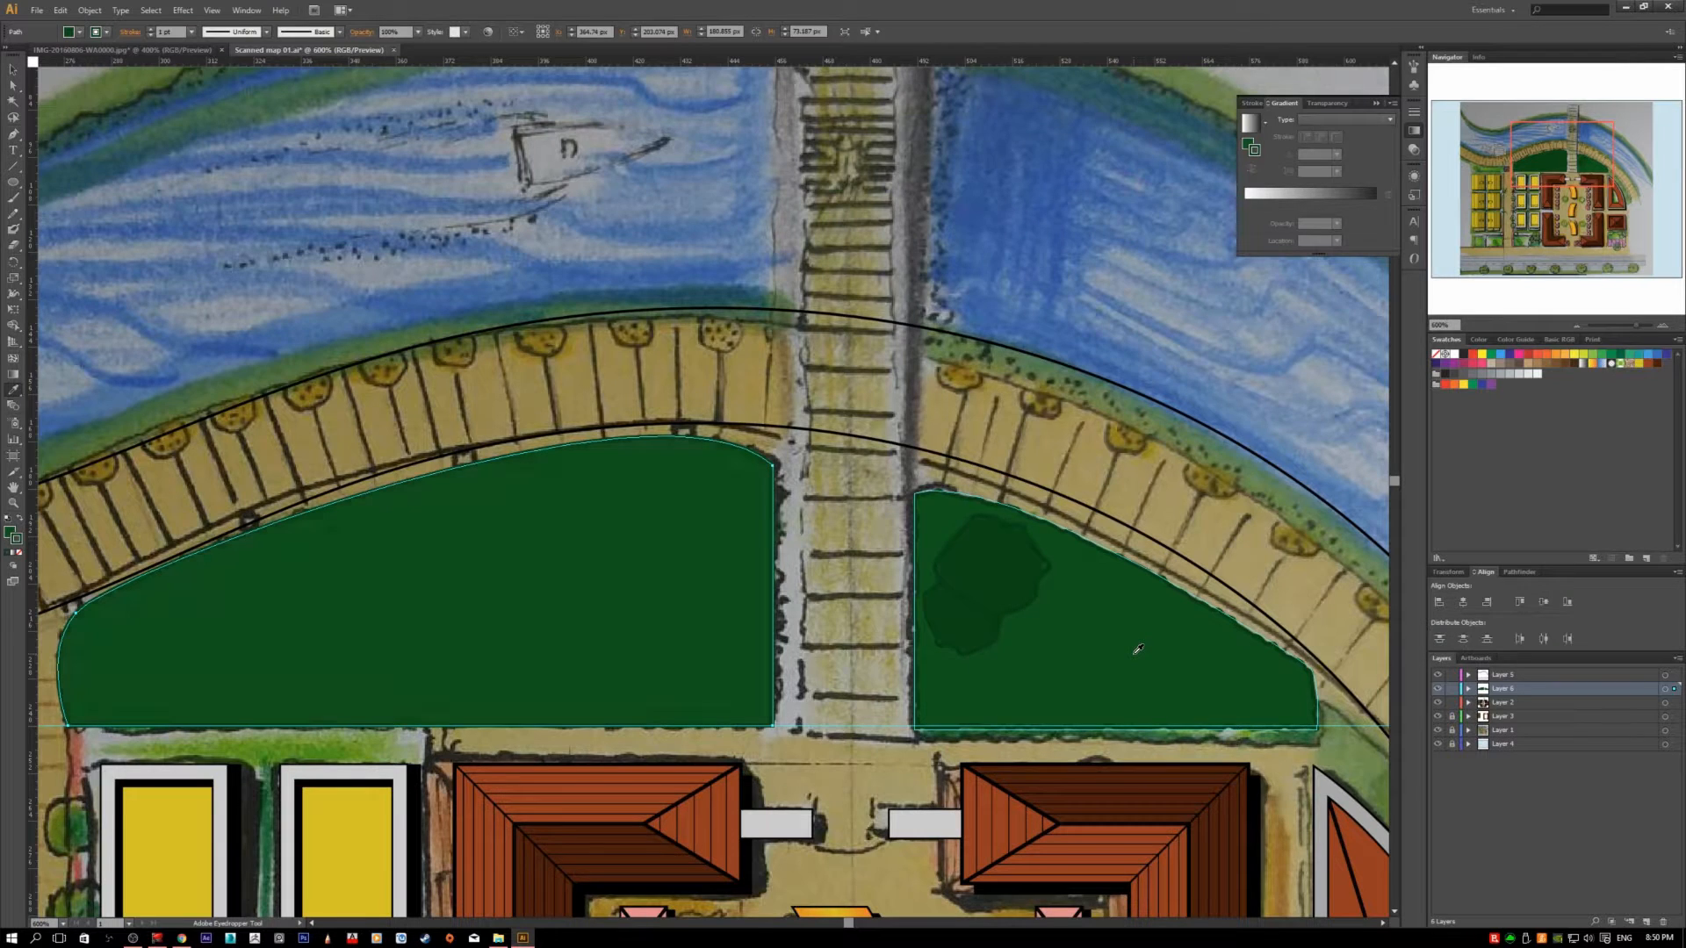
pyautogui.press('v')
pyautogui.click(839, 610)
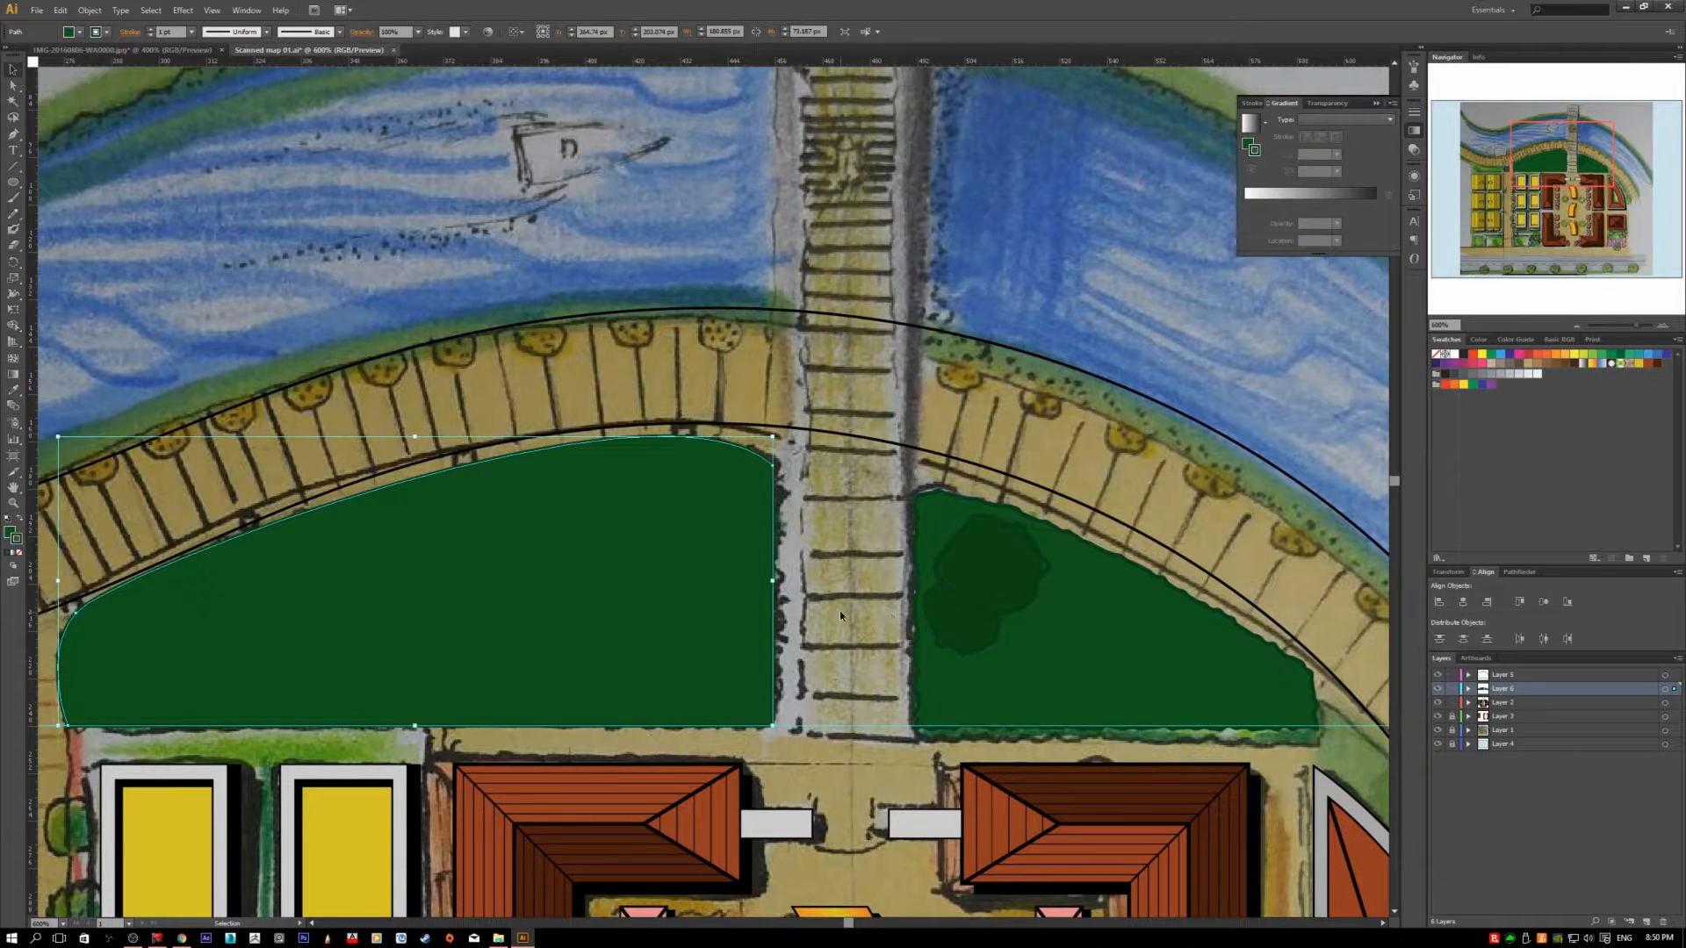
# - Select the redrawn green area left of the bridge and open its appearance settings
pyautogui.scroll(1, 861, 704)
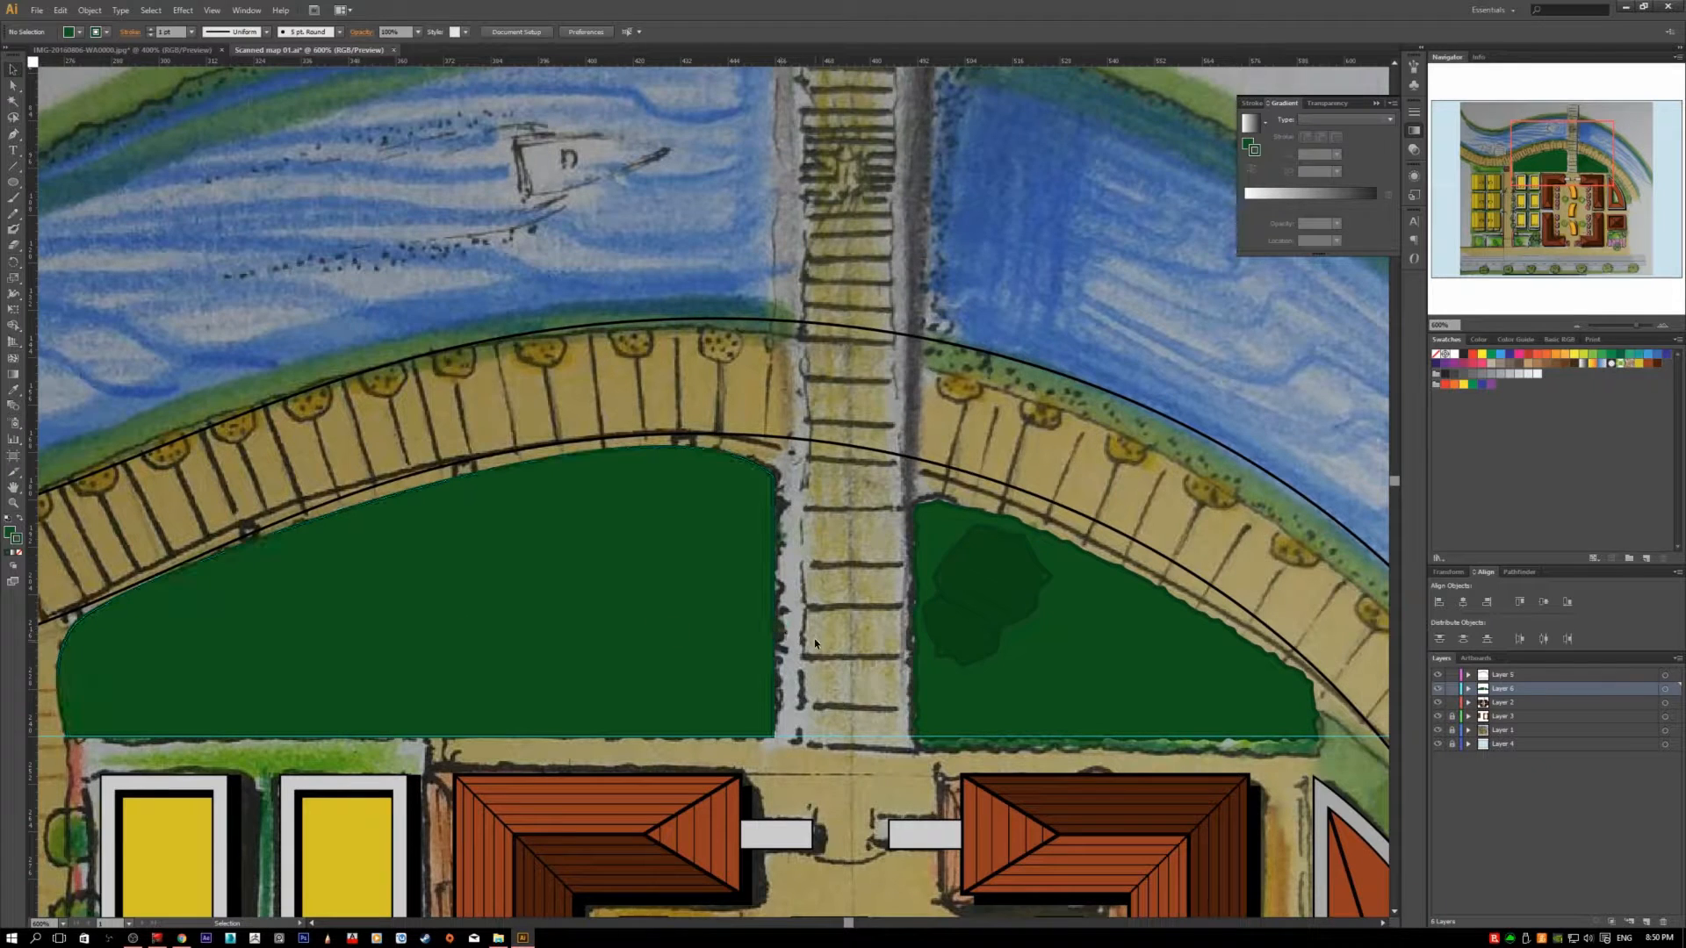
pyautogui.scroll(1, 787, 436)
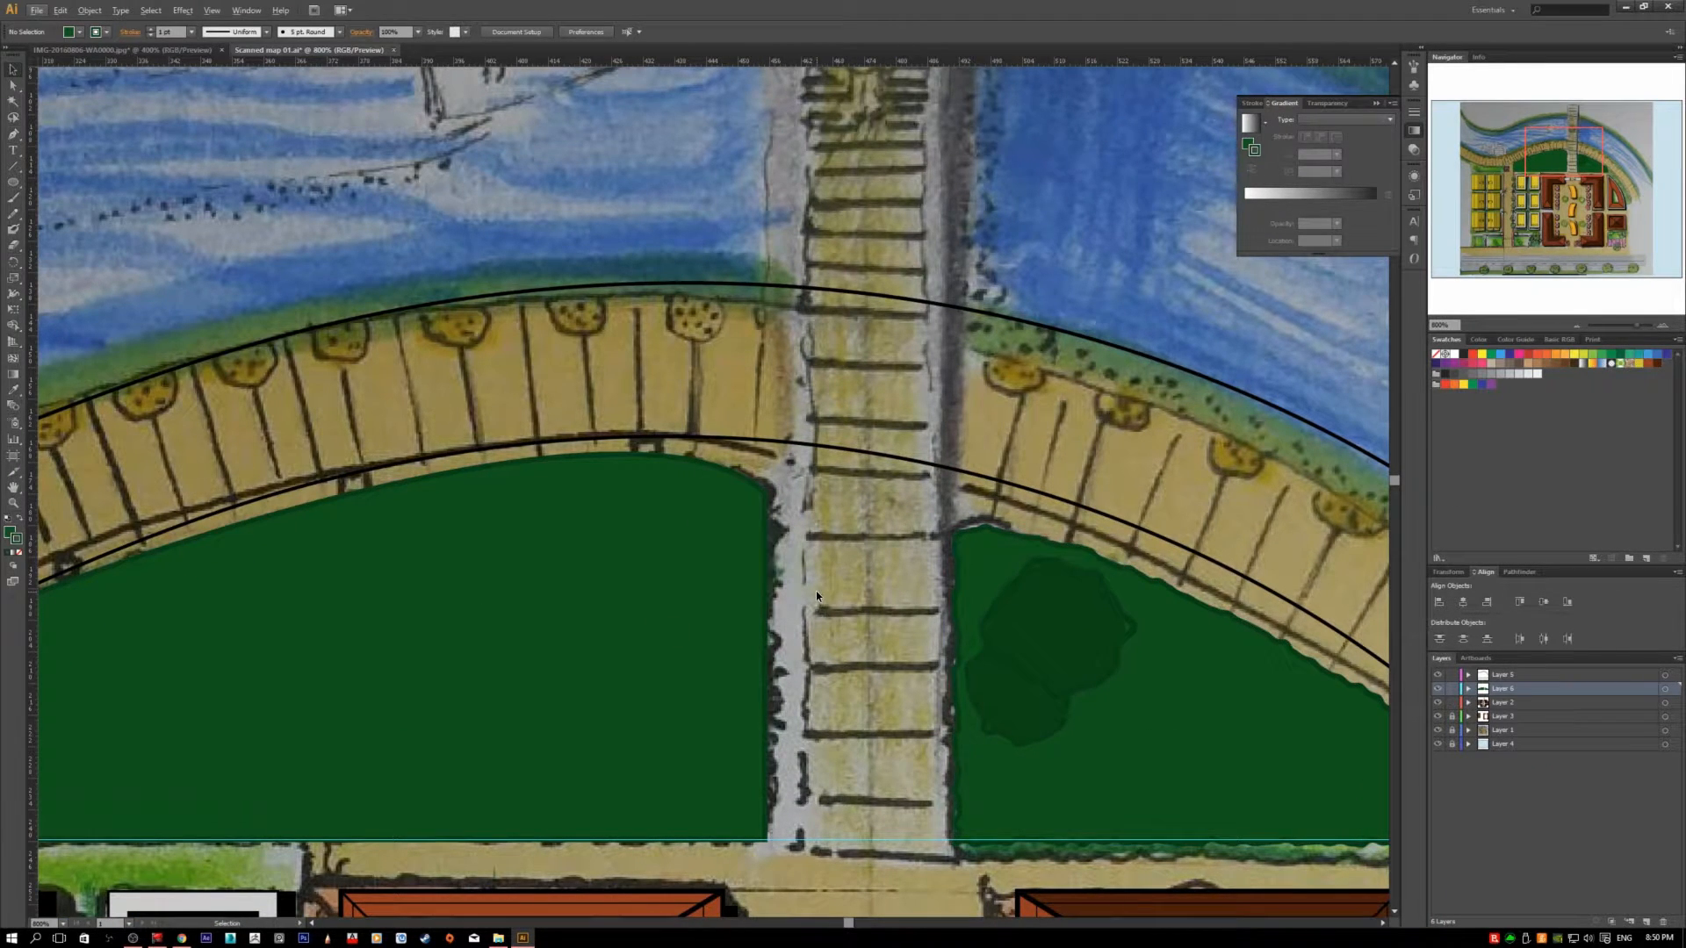
pyautogui.scroll(-2, 815, 592)
pyautogui.scroll(-1, 815, 591)
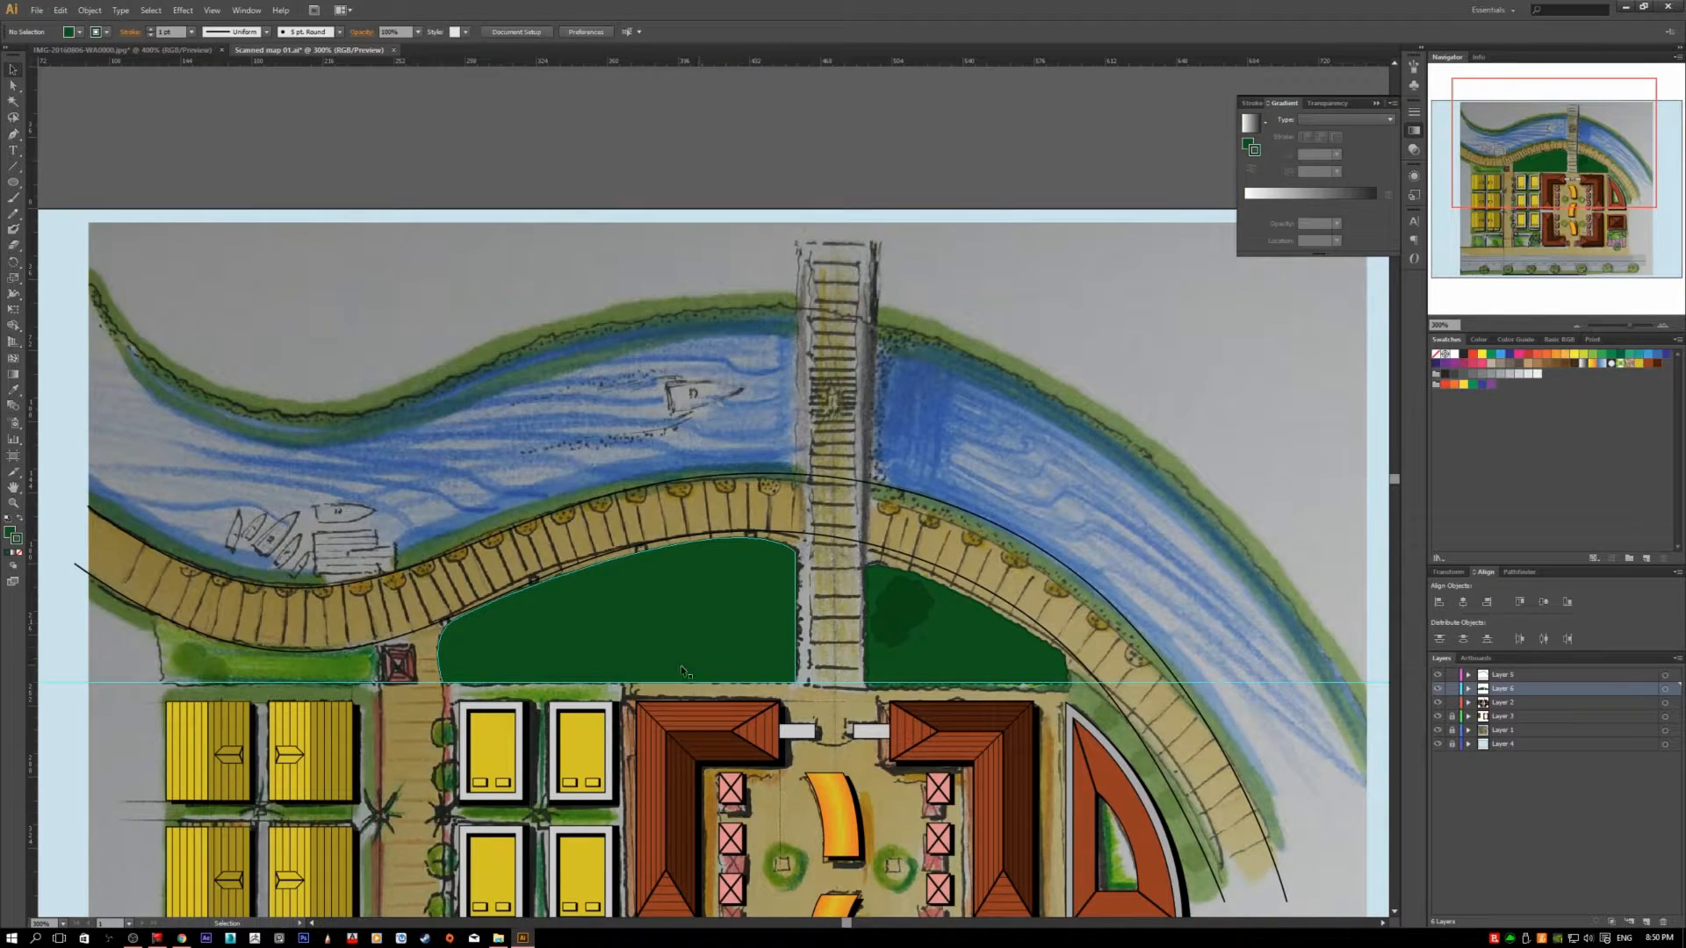
pyautogui.scroll(3, 682, 669)
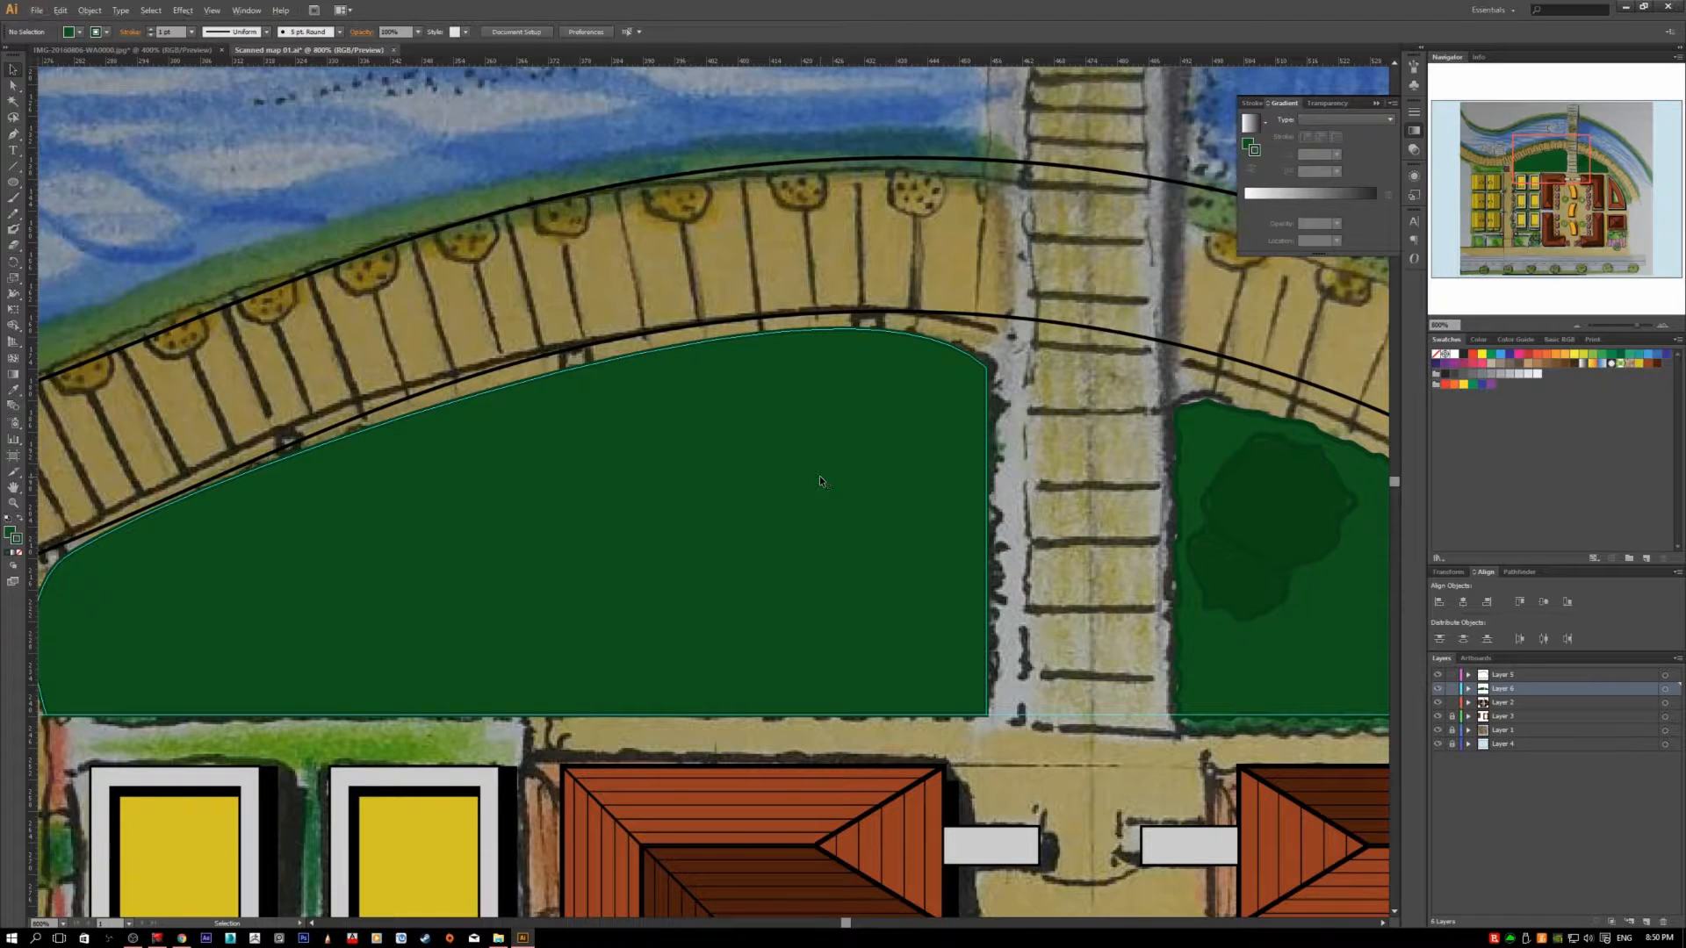
pyautogui.click(820, 477)
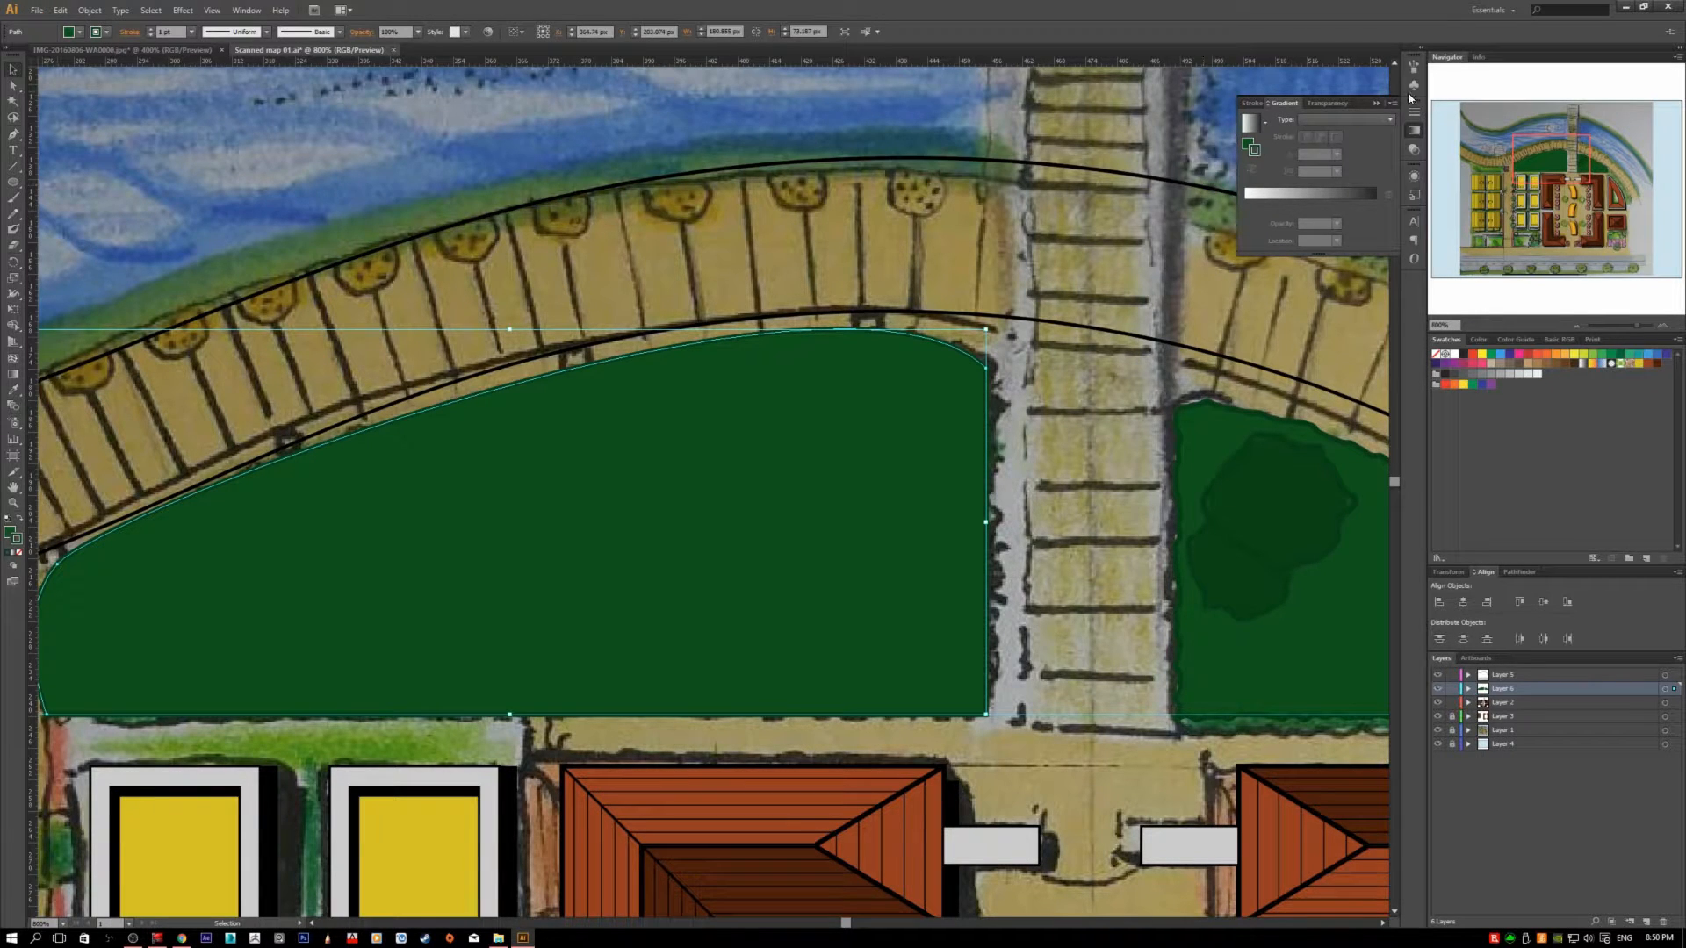
pyautogui.click(1414, 180)
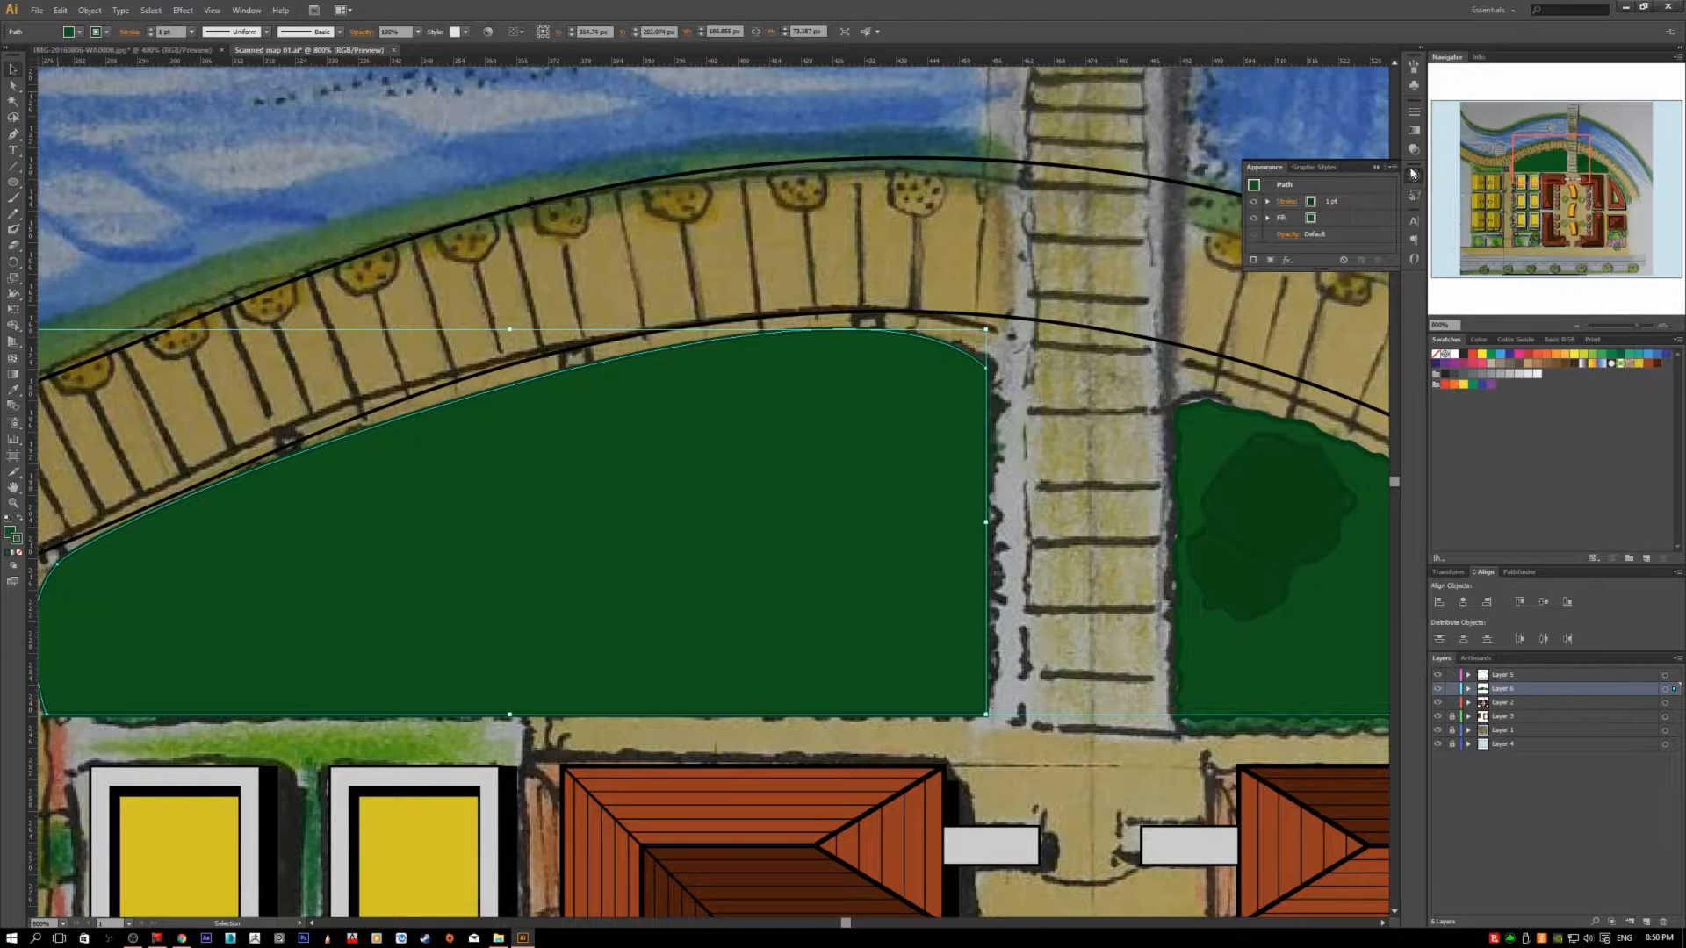
pyautogui.click(247, 10)
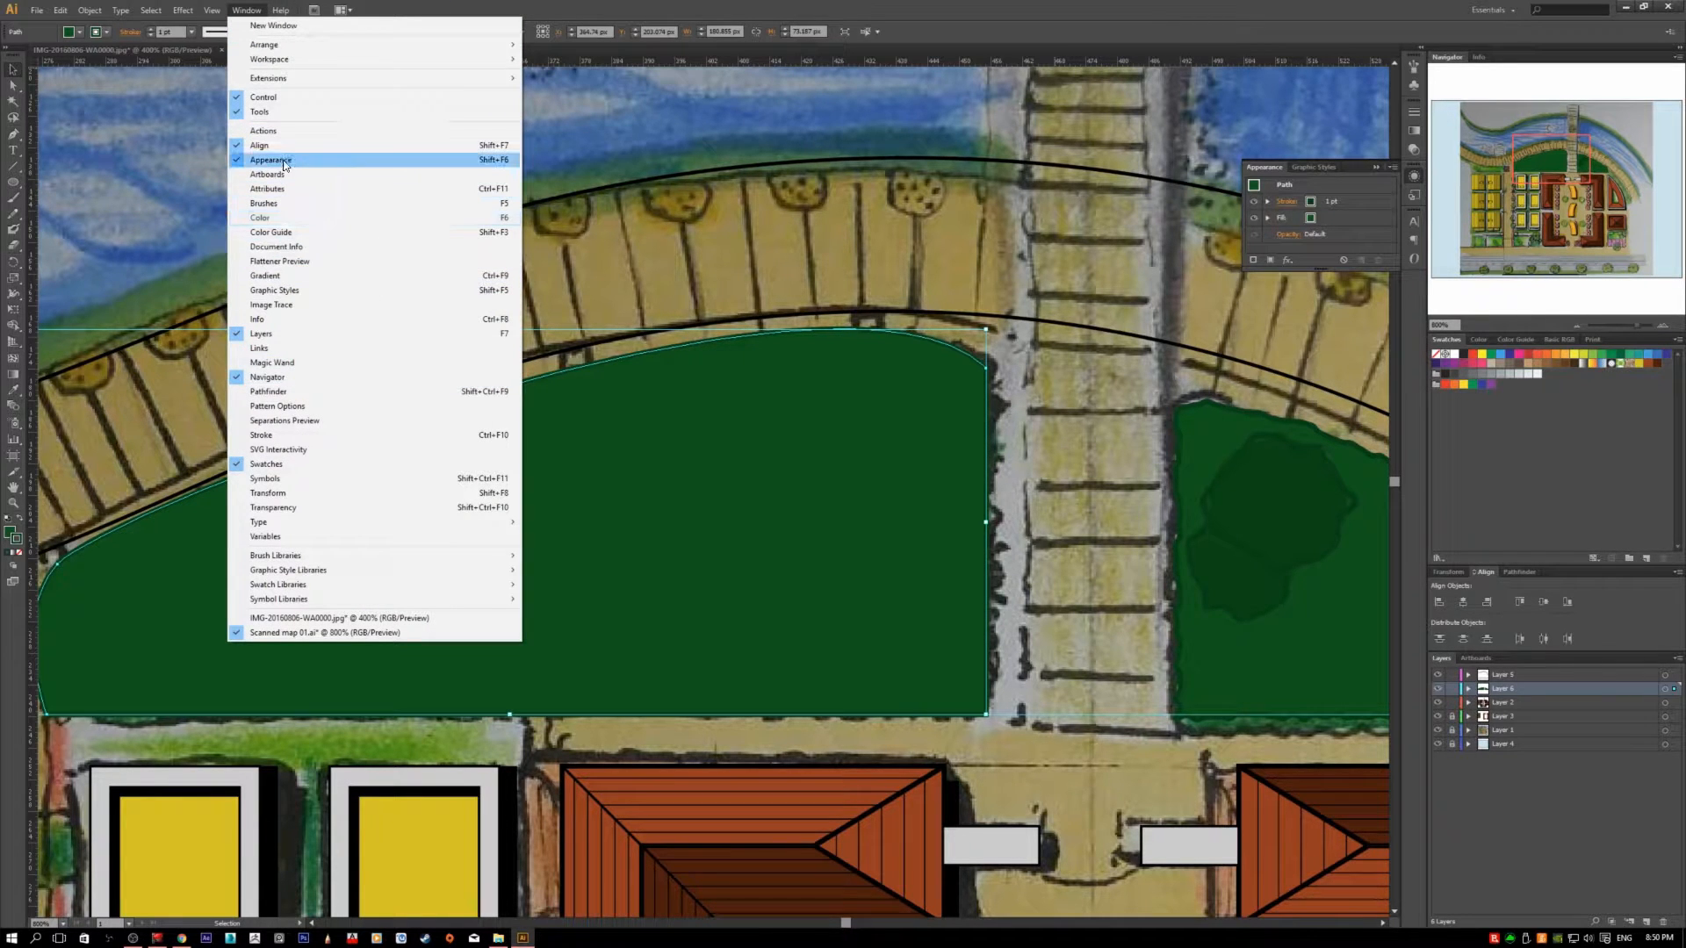
pyautogui.click(734, 5)
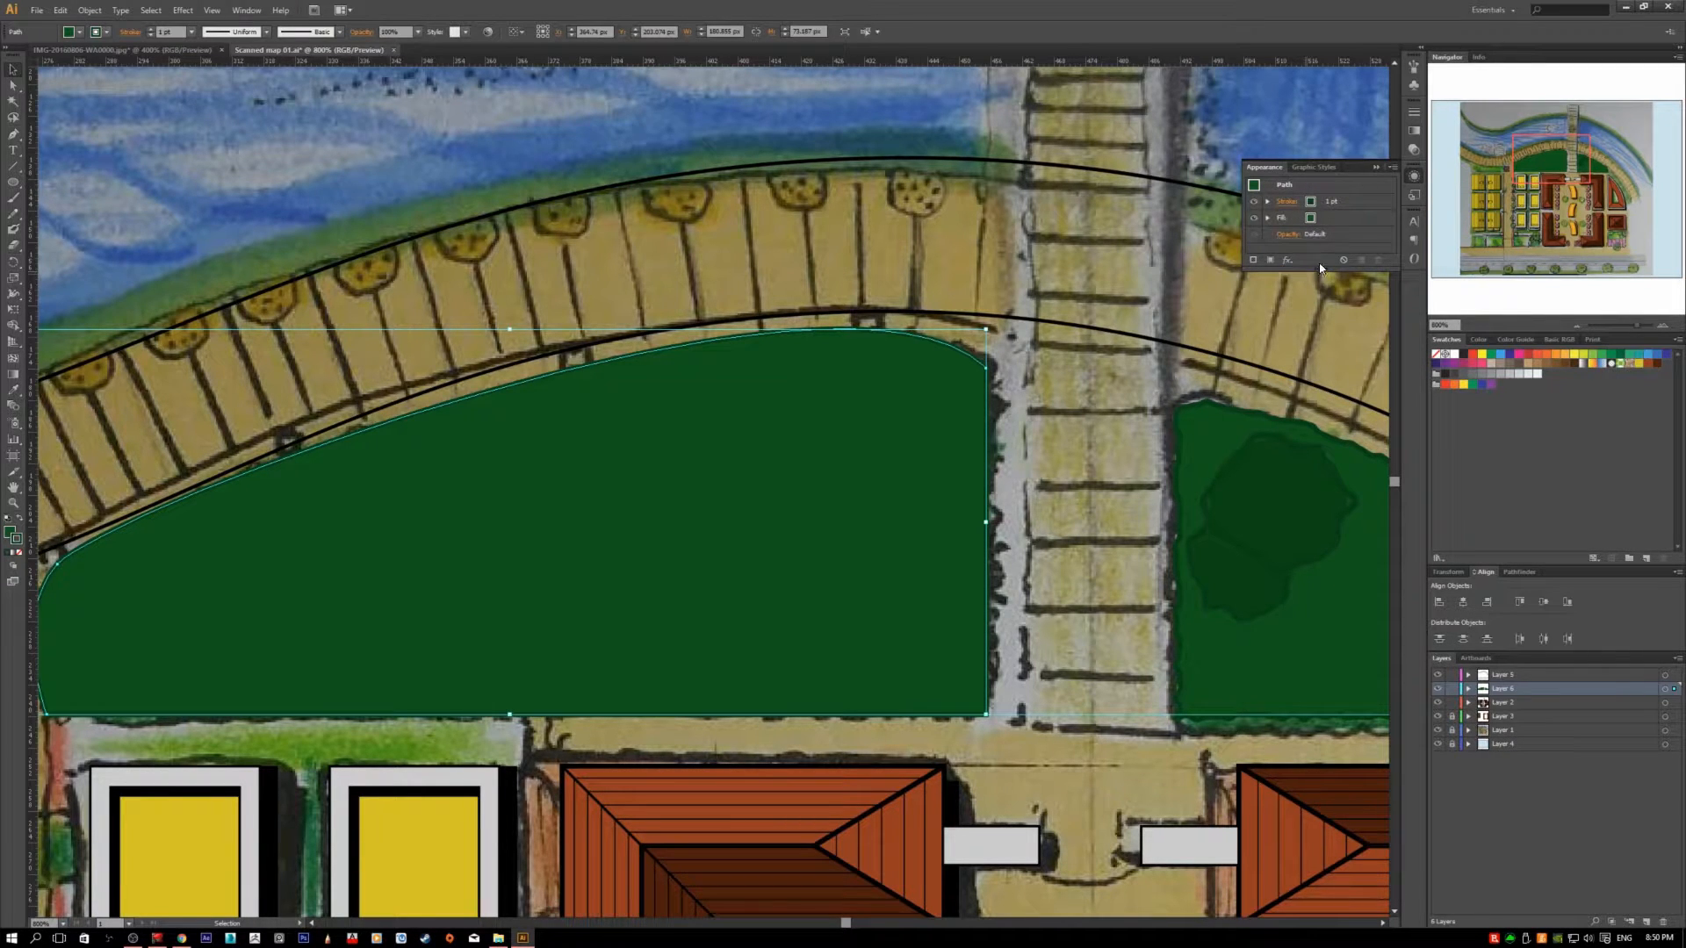
# - Start a Roughen effect on the stroke of the redrawn green area left of the bridge, with the preview turned on
pyautogui.click(1381, 198)
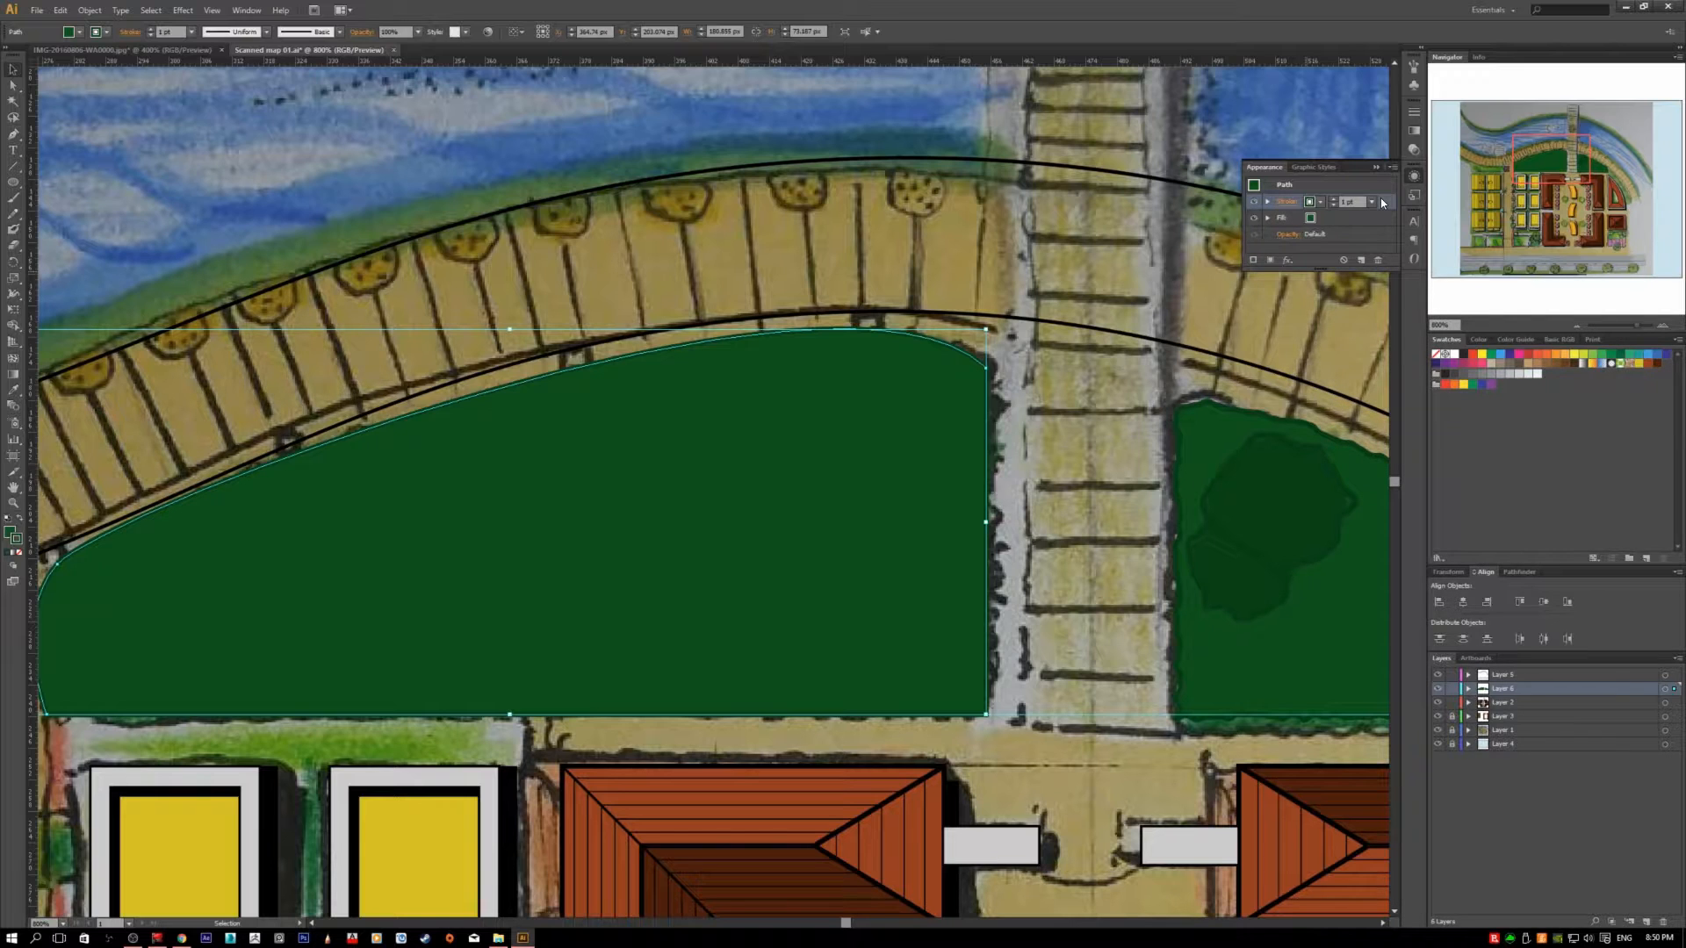
pyautogui.click(1292, 265)
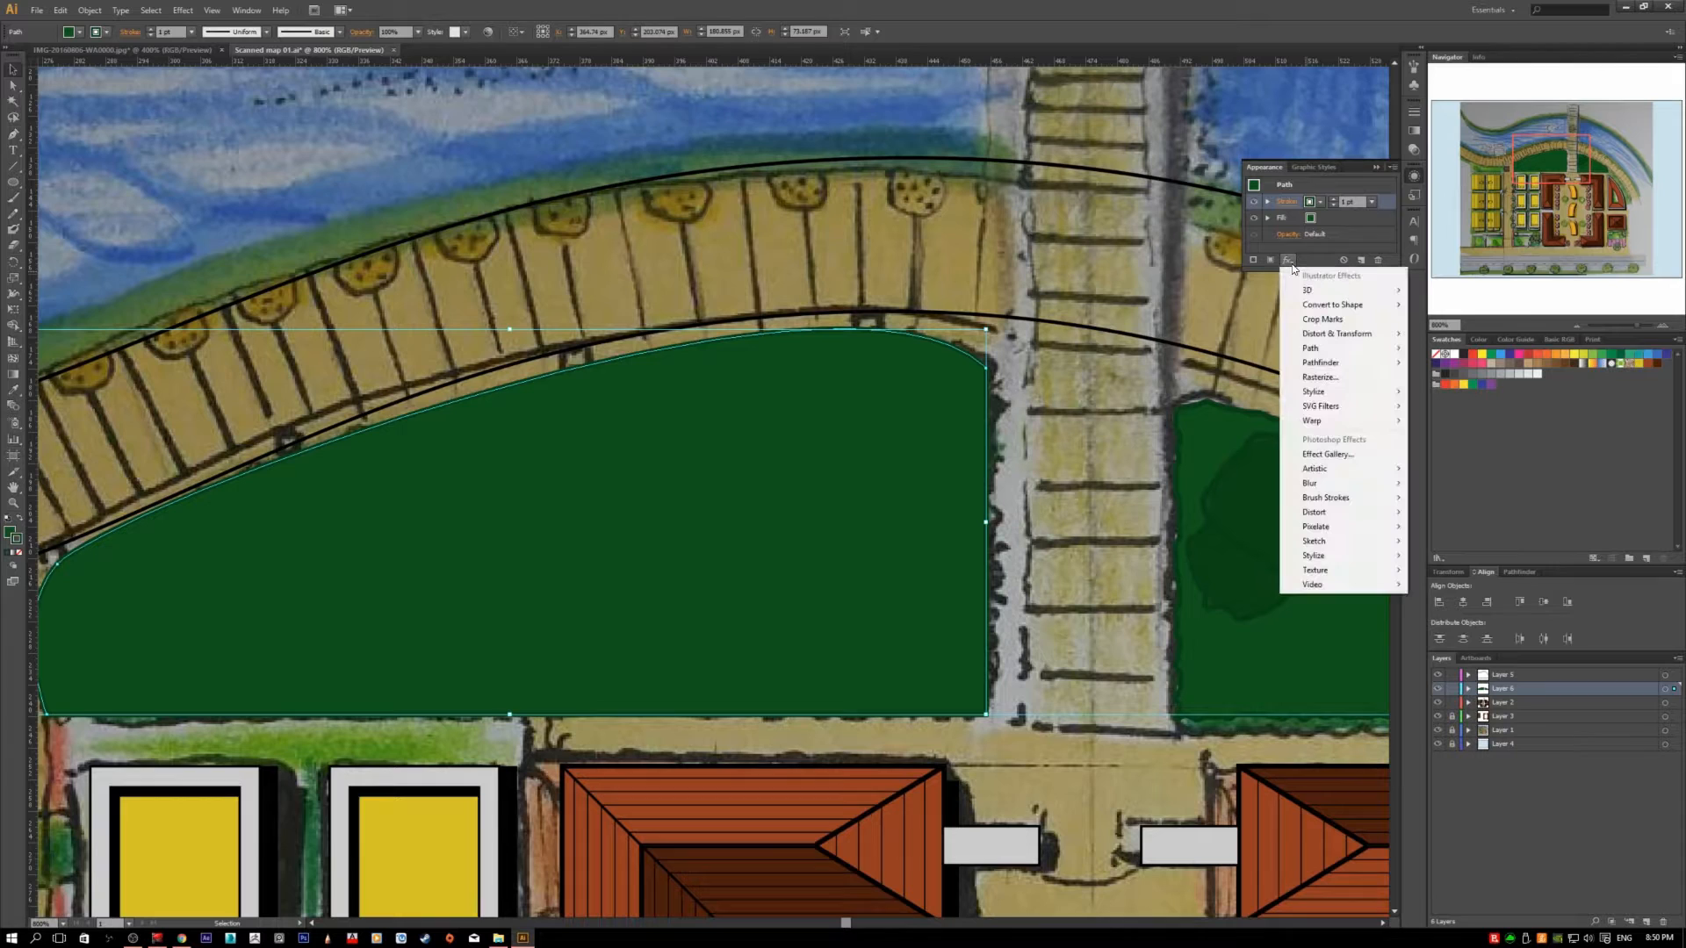
pyautogui.moveTo(1373, 347)
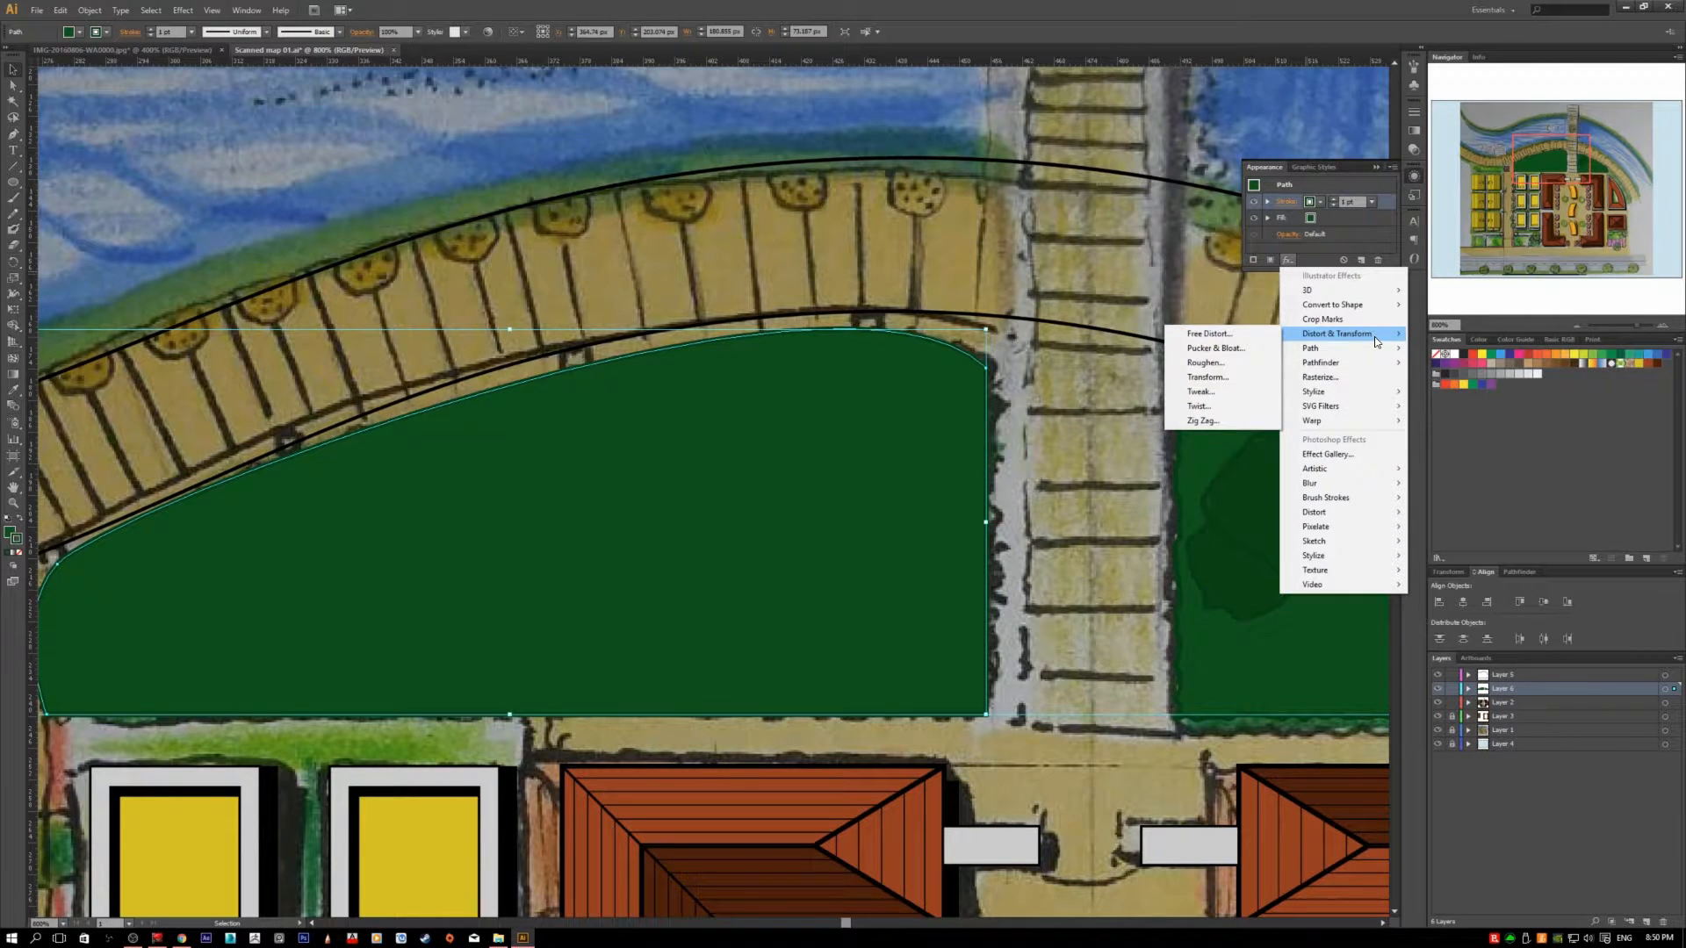
pyautogui.click(1209, 364)
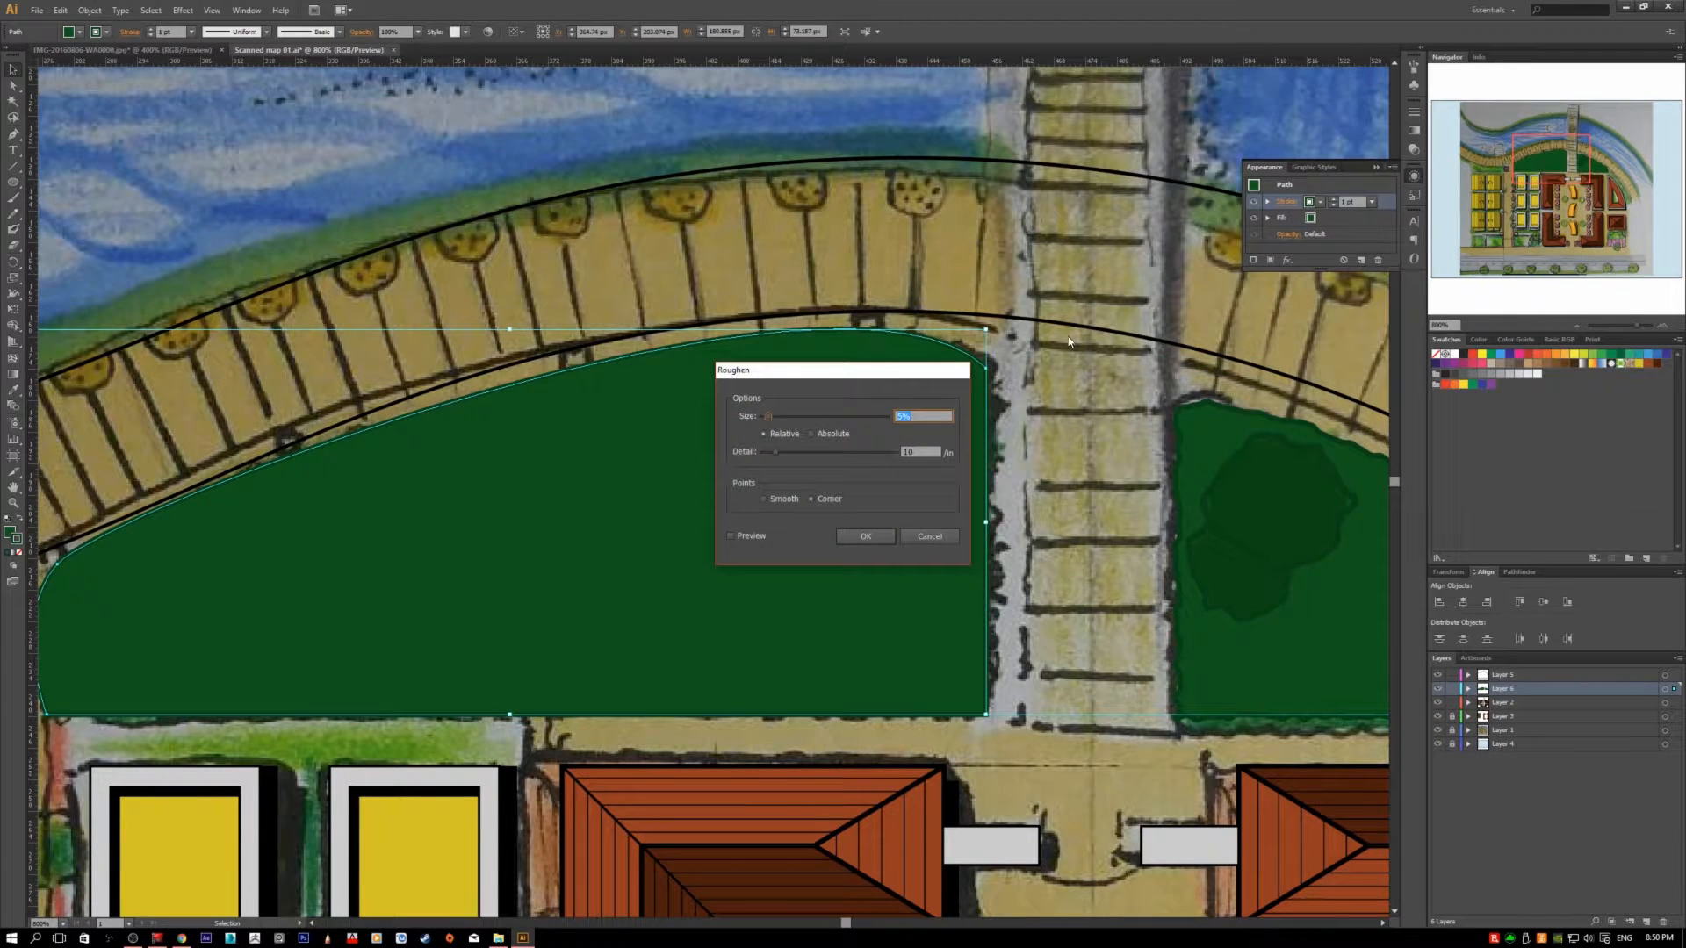
pyautogui.moveTo(823, 379); pyautogui.dragTo(1223, 398)
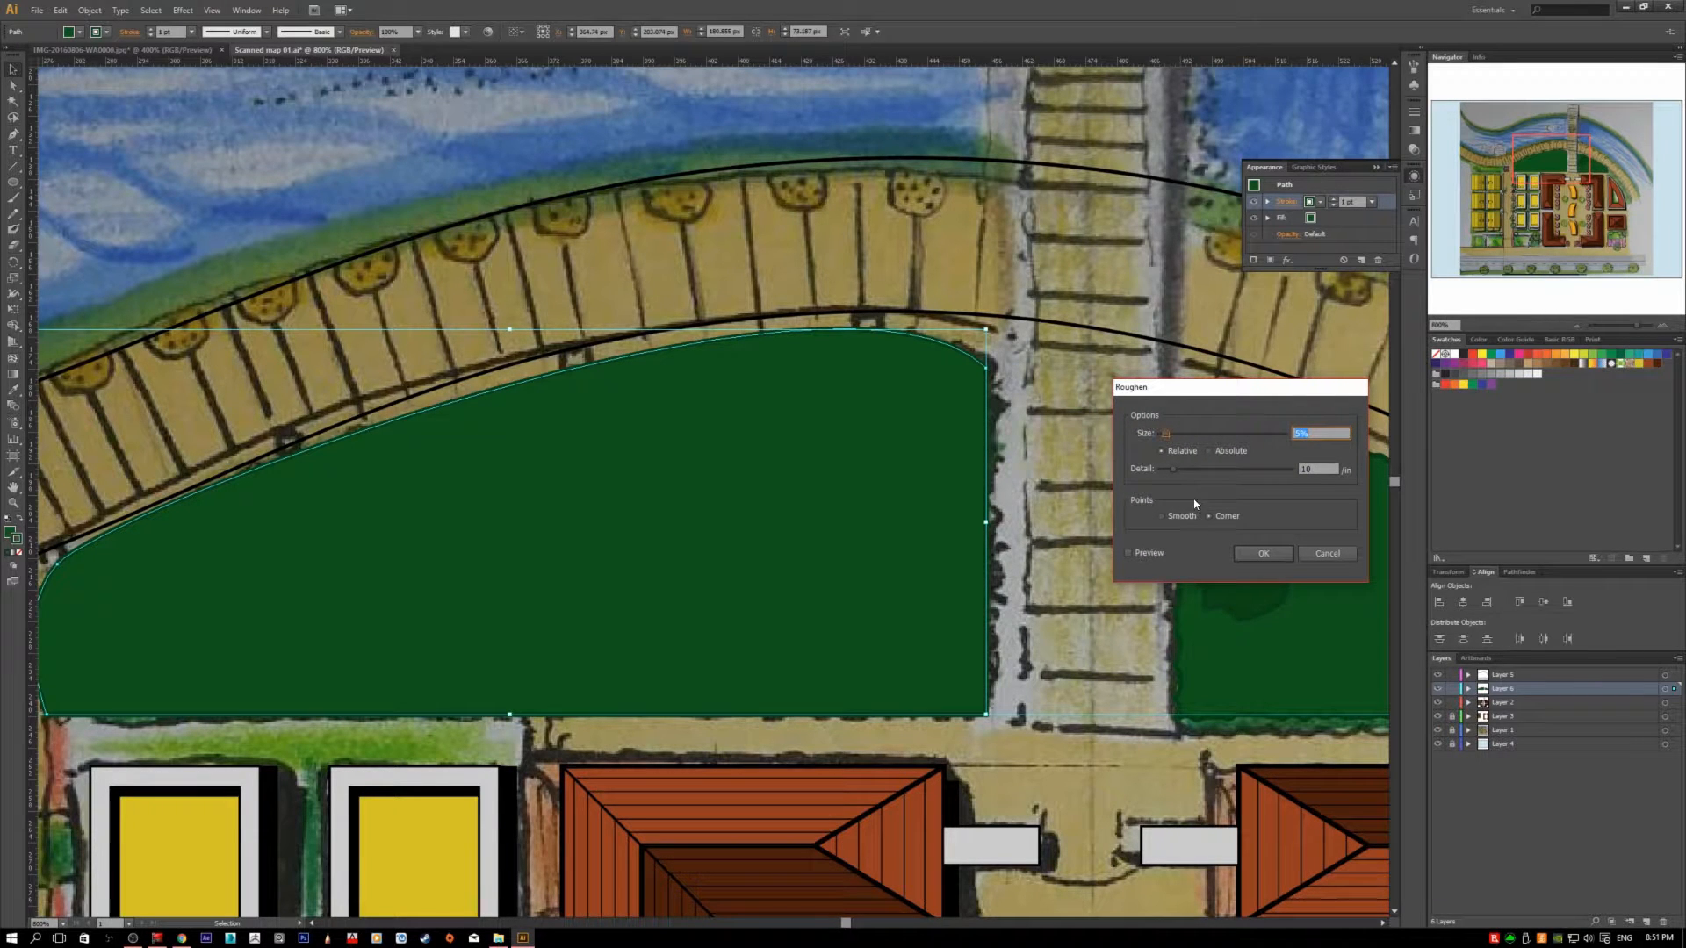
pyautogui.click(1130, 555)
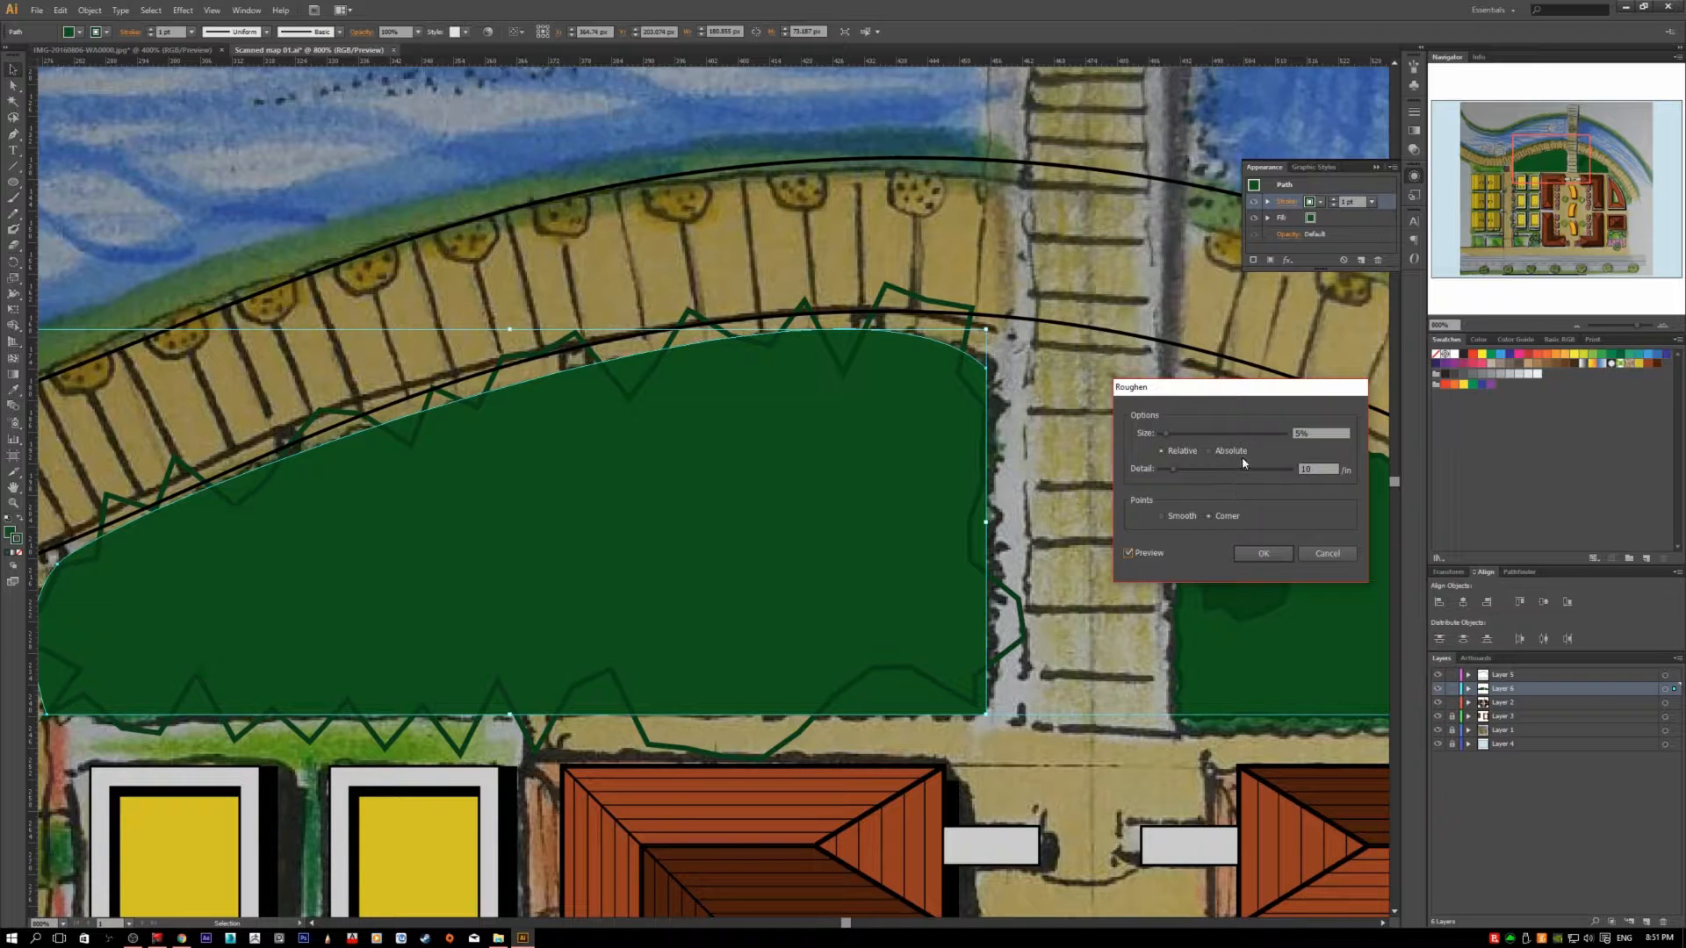
# - Compare relative and absolute sizing in the Roughen preview and settle on Absolute
pyautogui.press('Tab')
pyautogui.click(1240, 453)
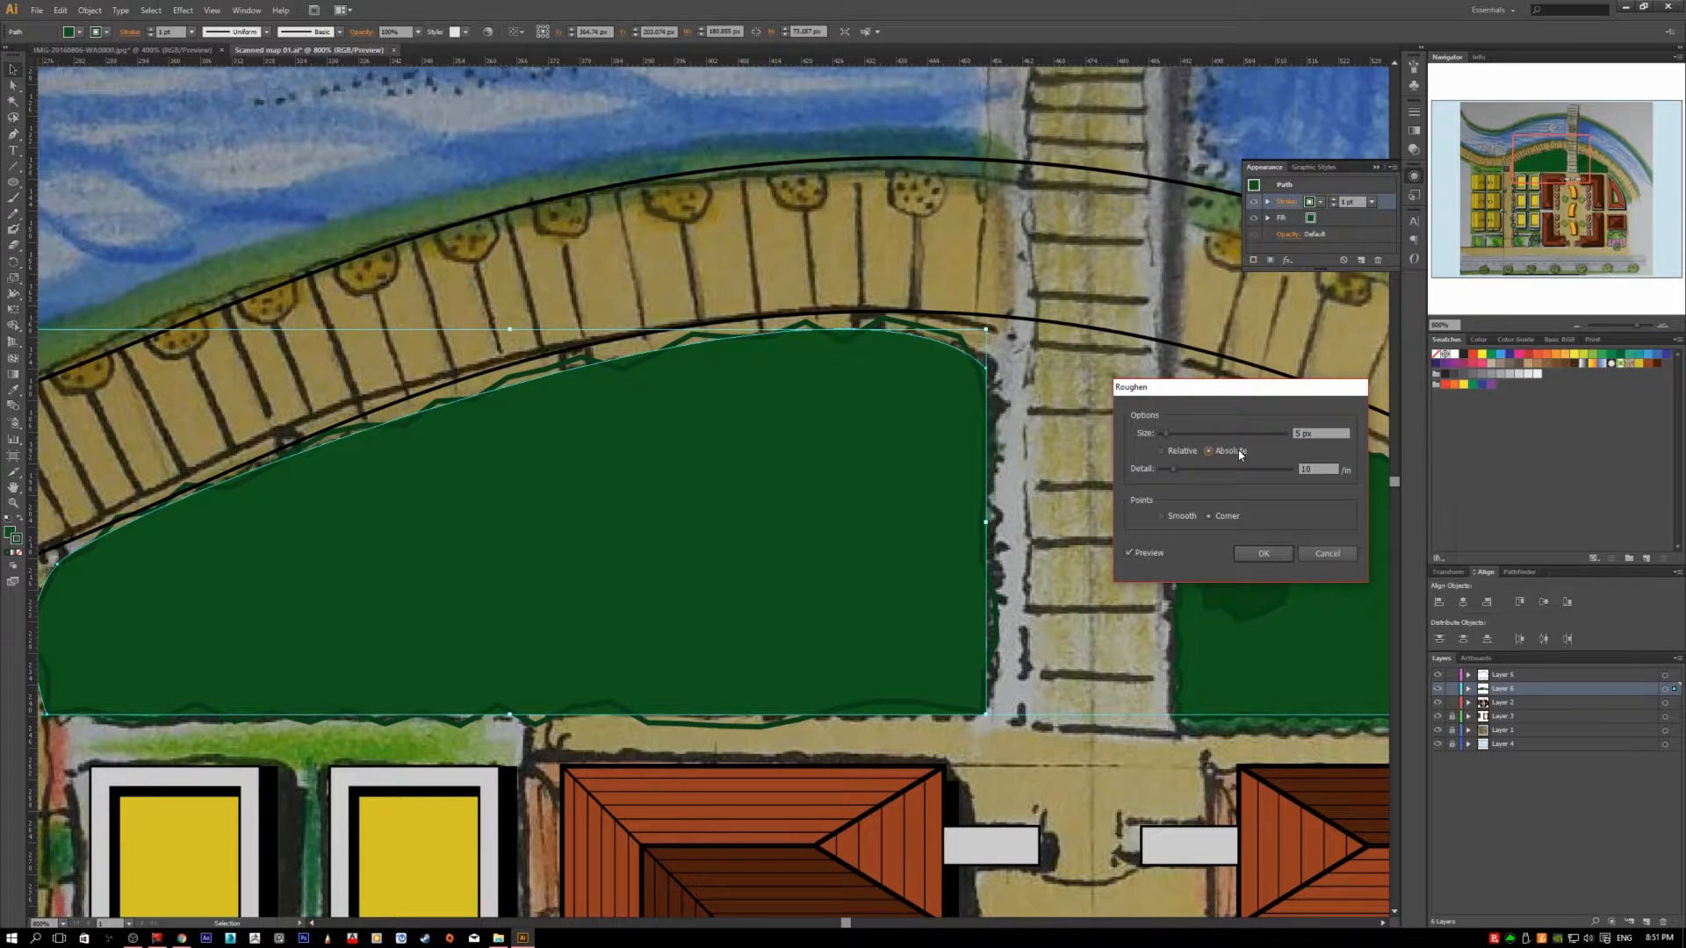
pyautogui.click(1192, 454)
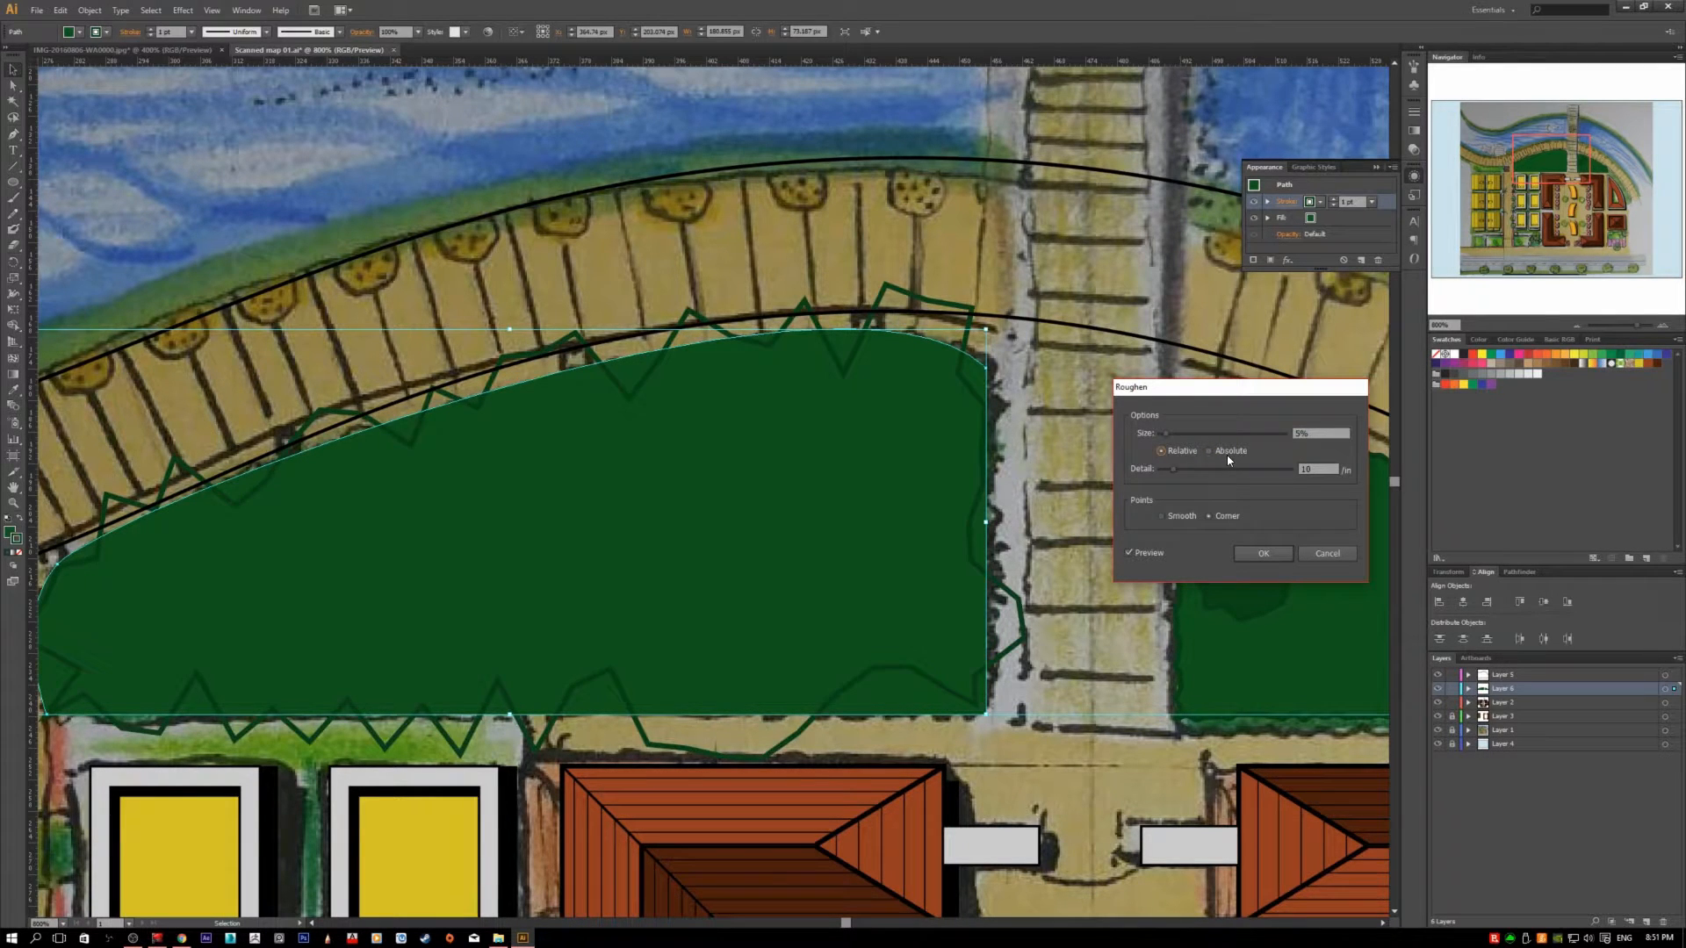
pyautogui.click(1227, 455)
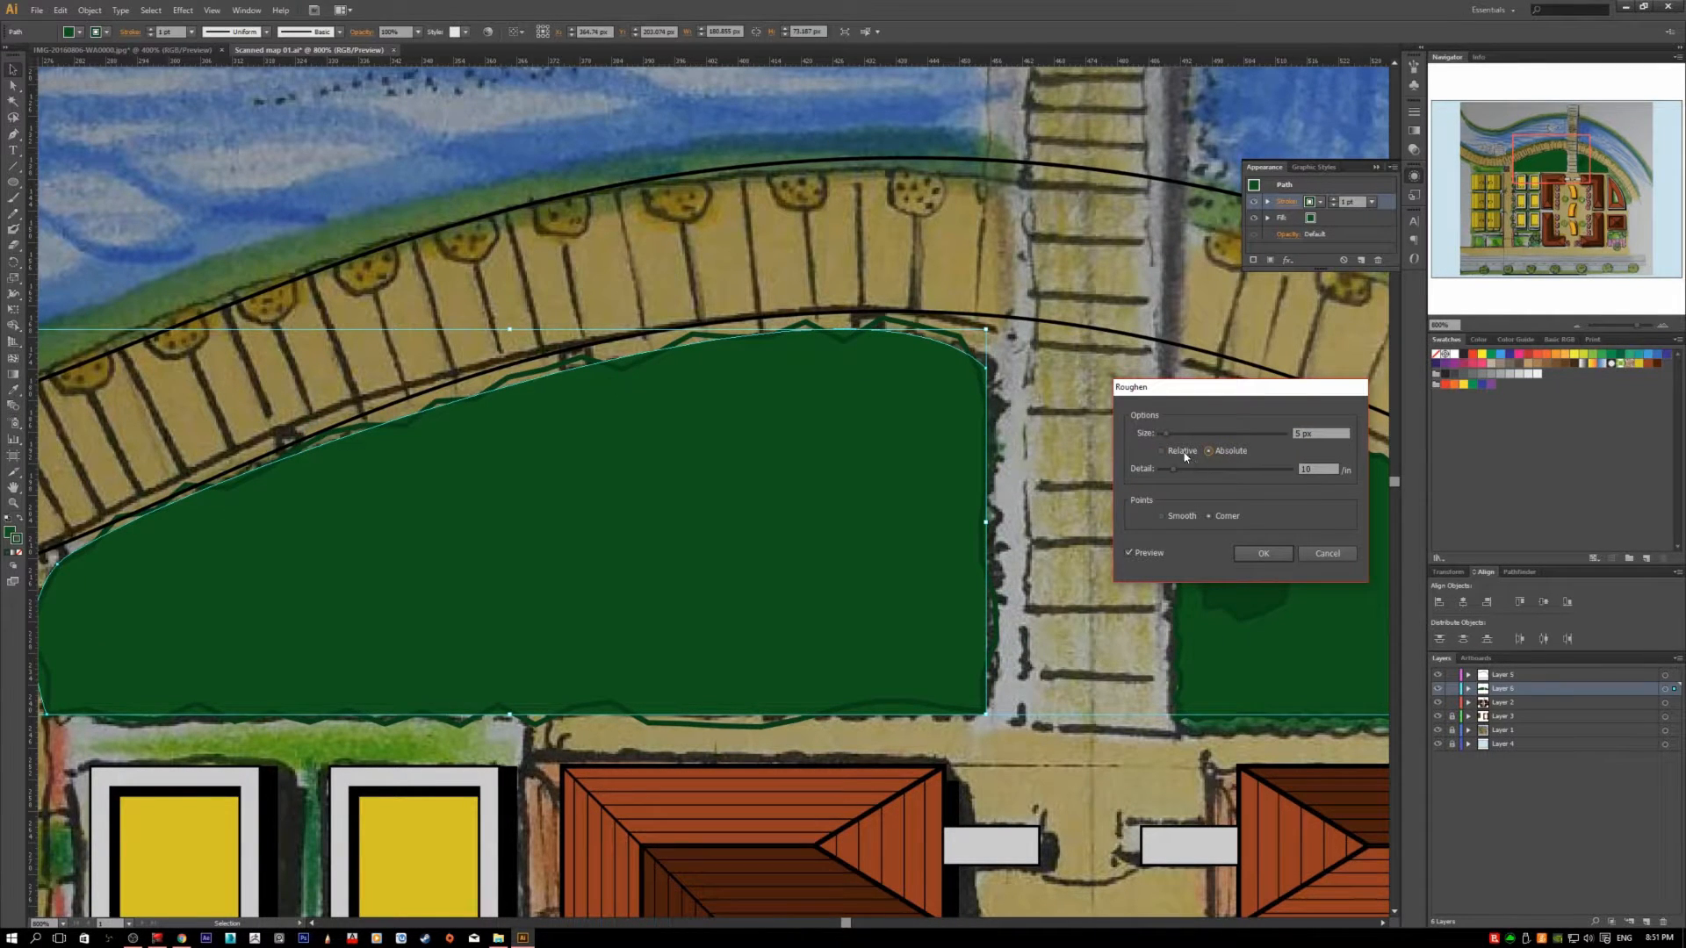
pyautogui.click(1184, 455)
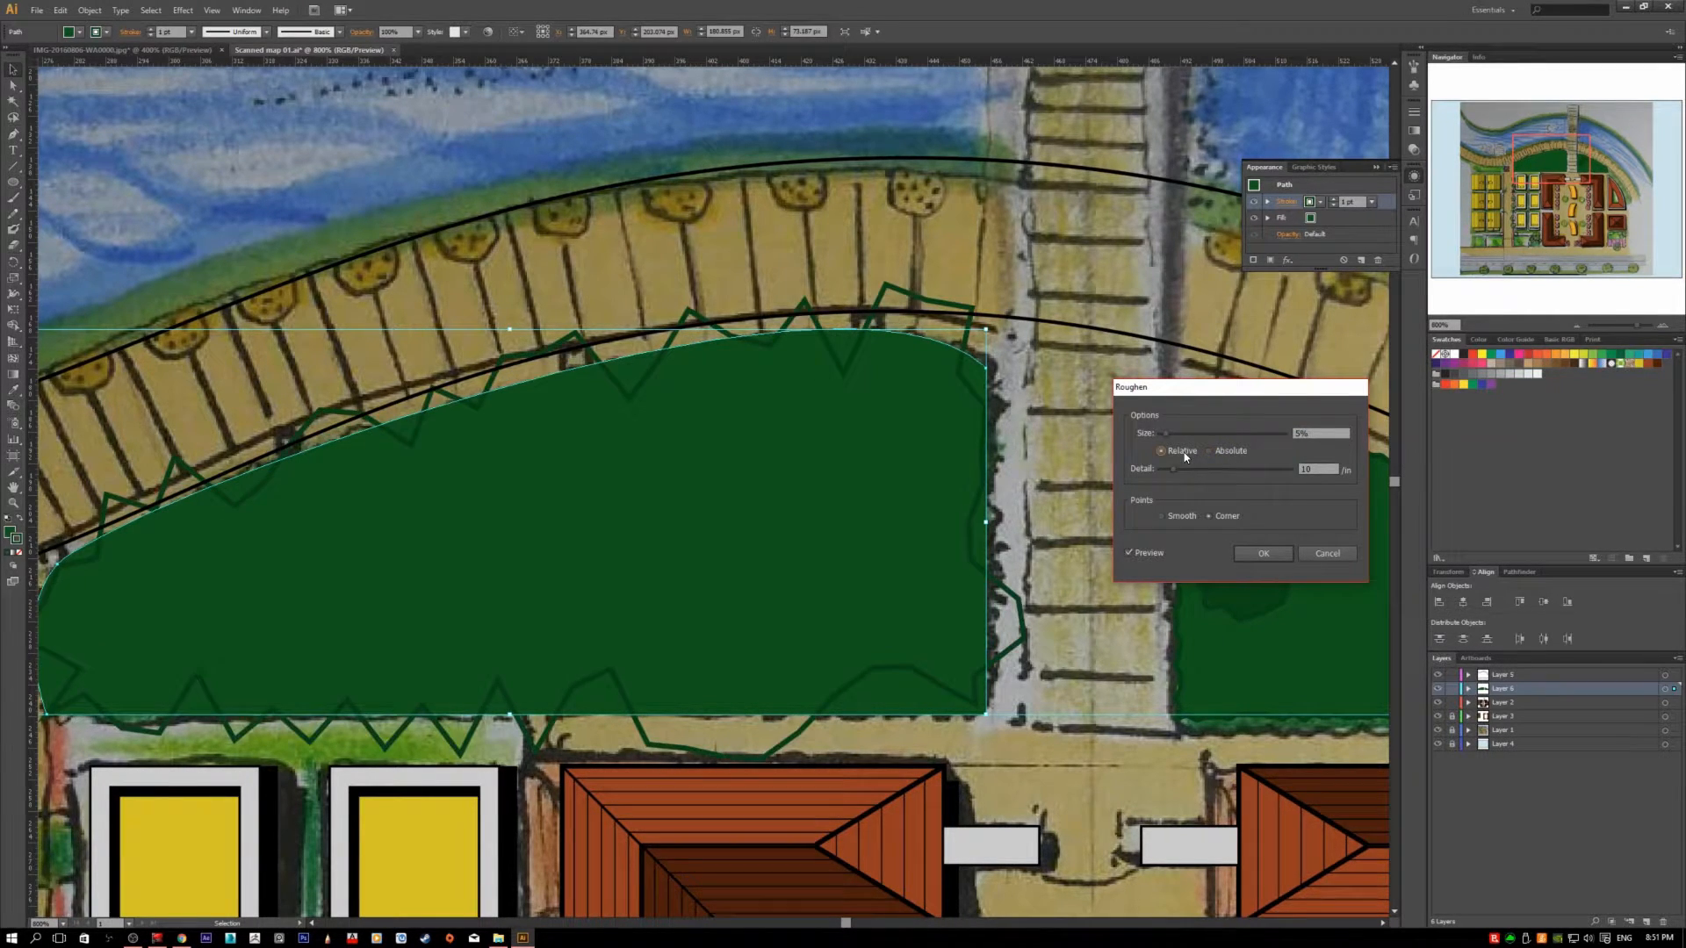
pyautogui.click(1228, 455)
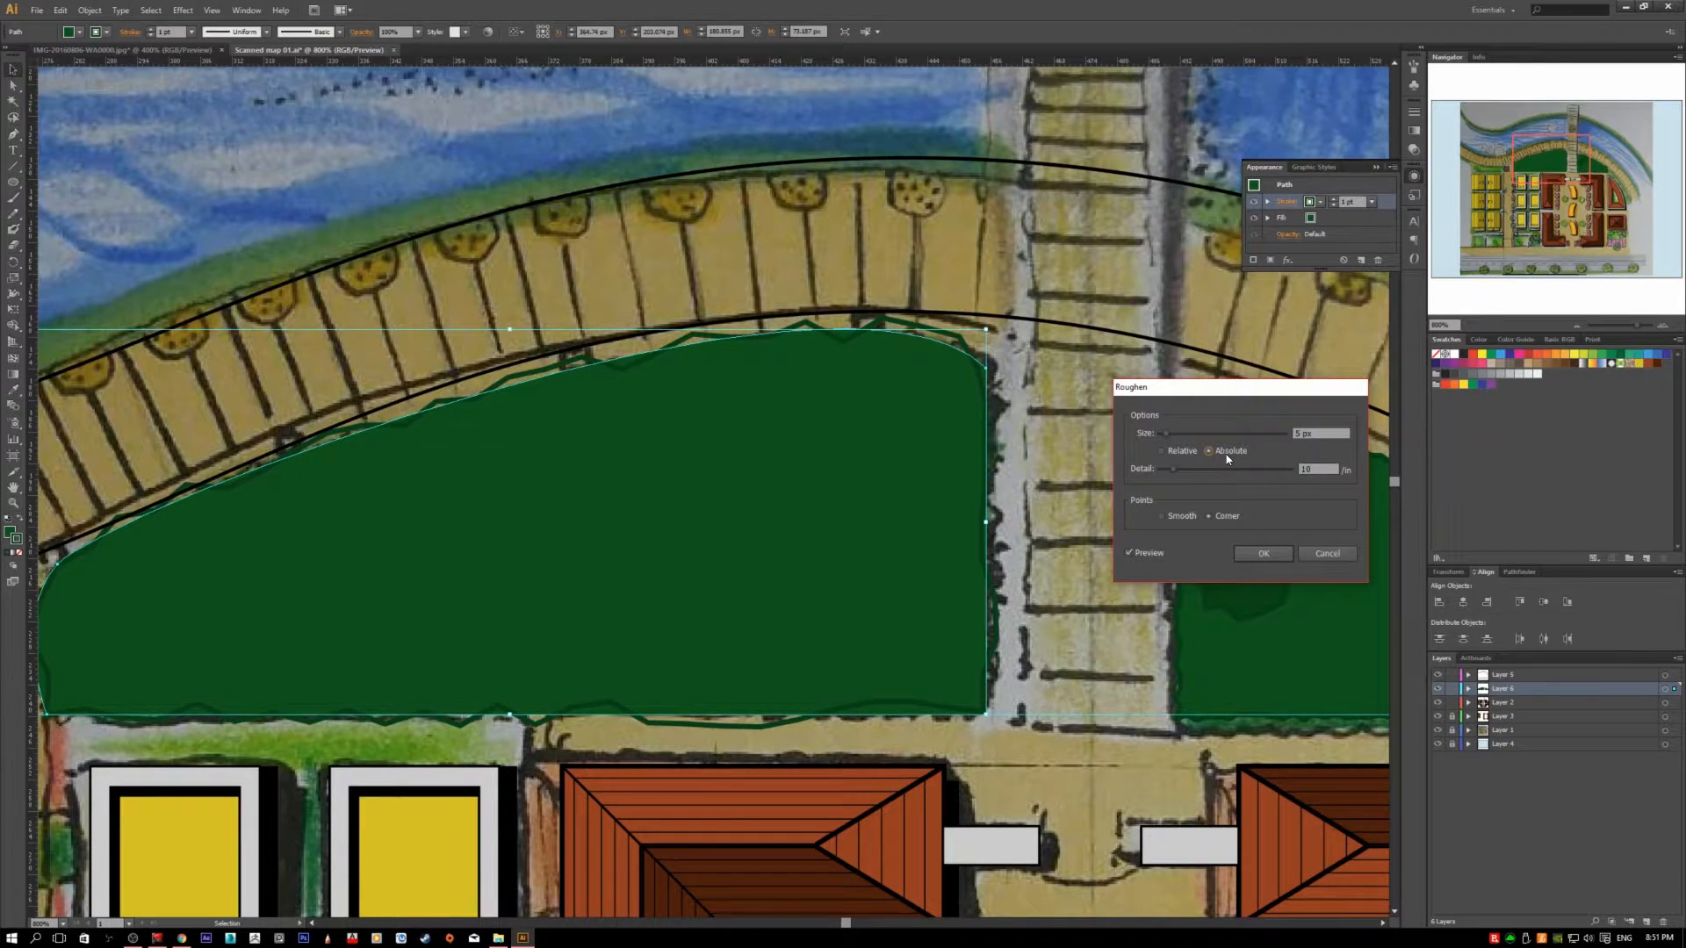
pyautogui.click(1183, 451)
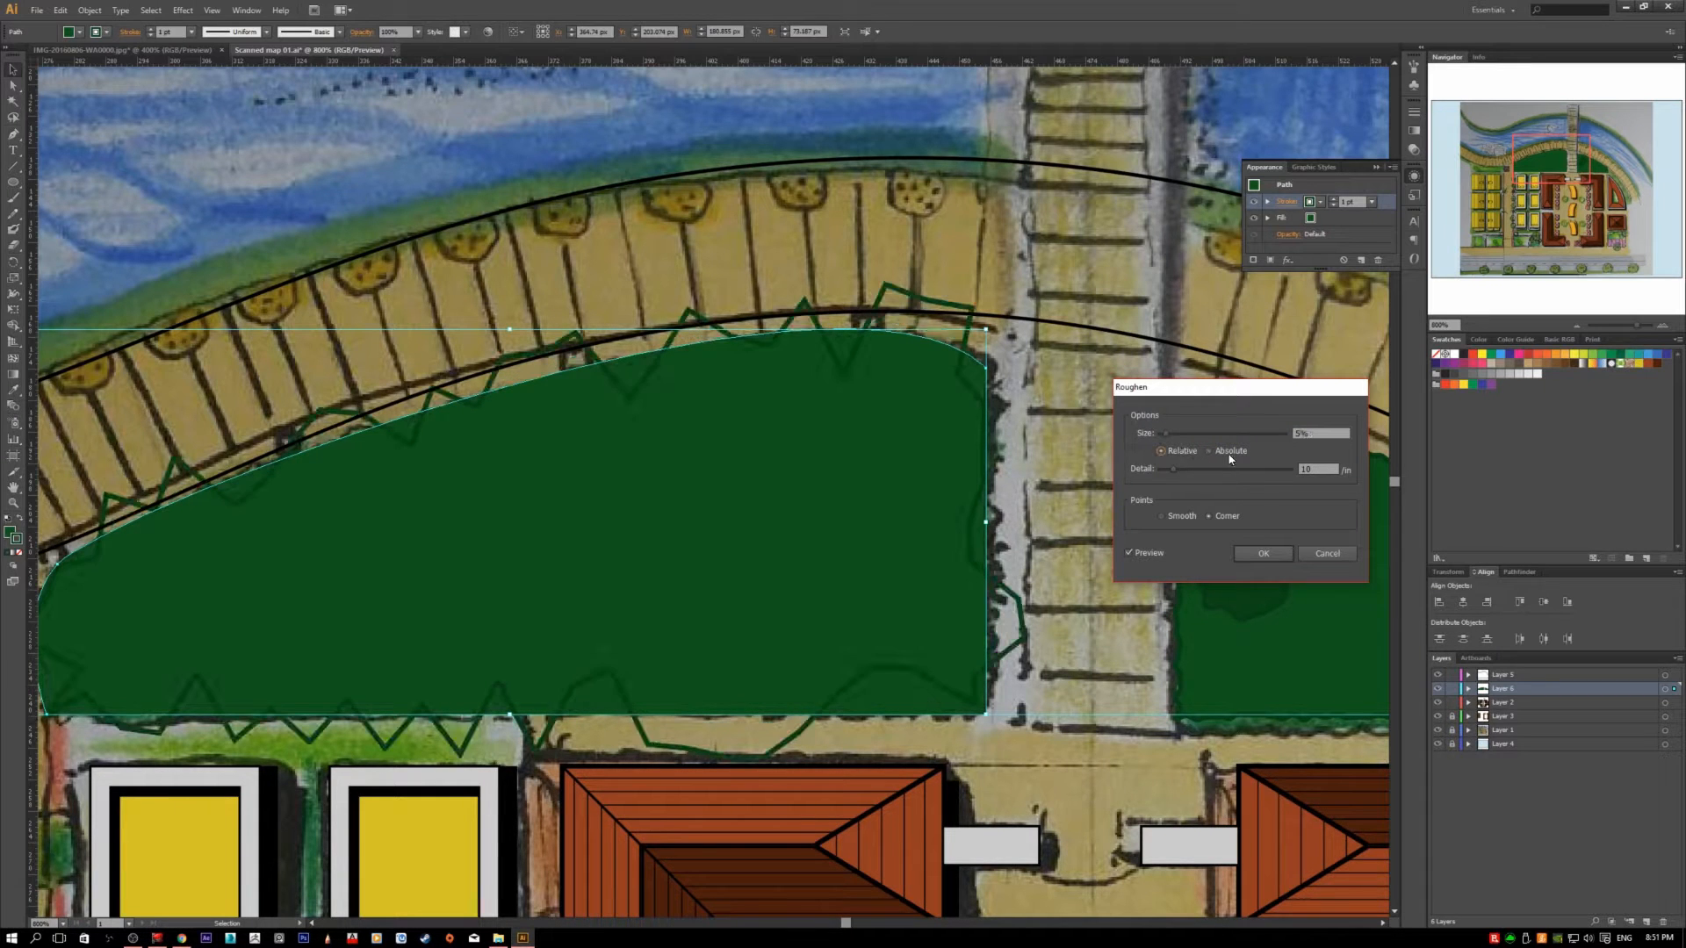
pyautogui.click(1229, 454)
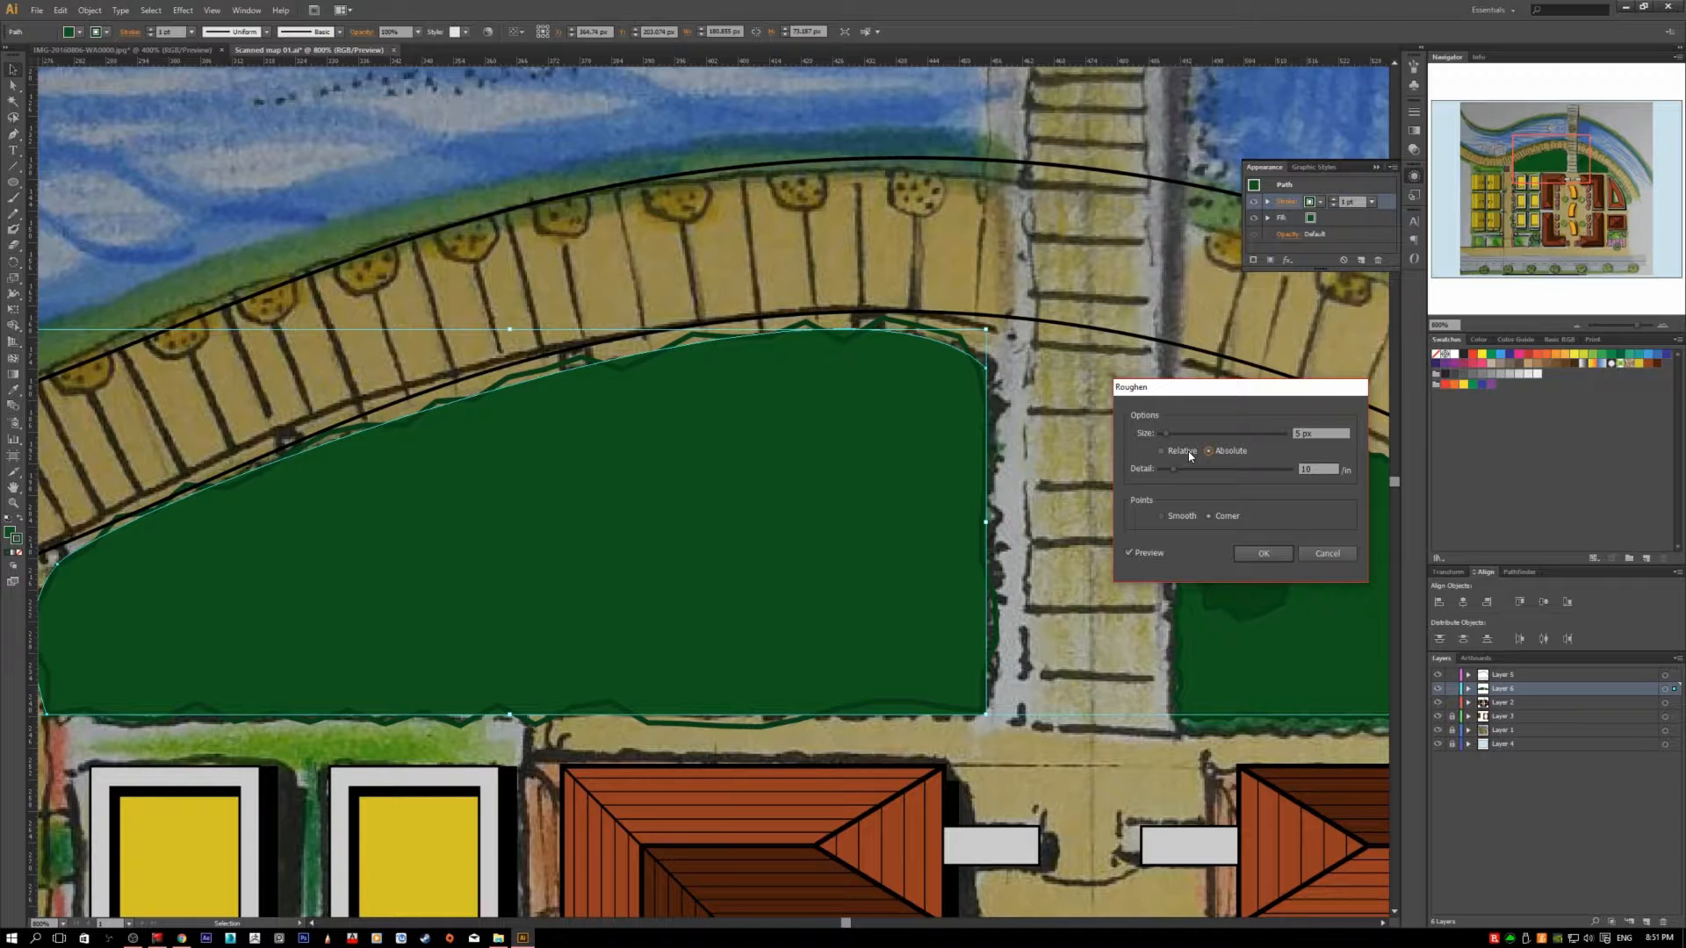
pyautogui.click(1192, 454)
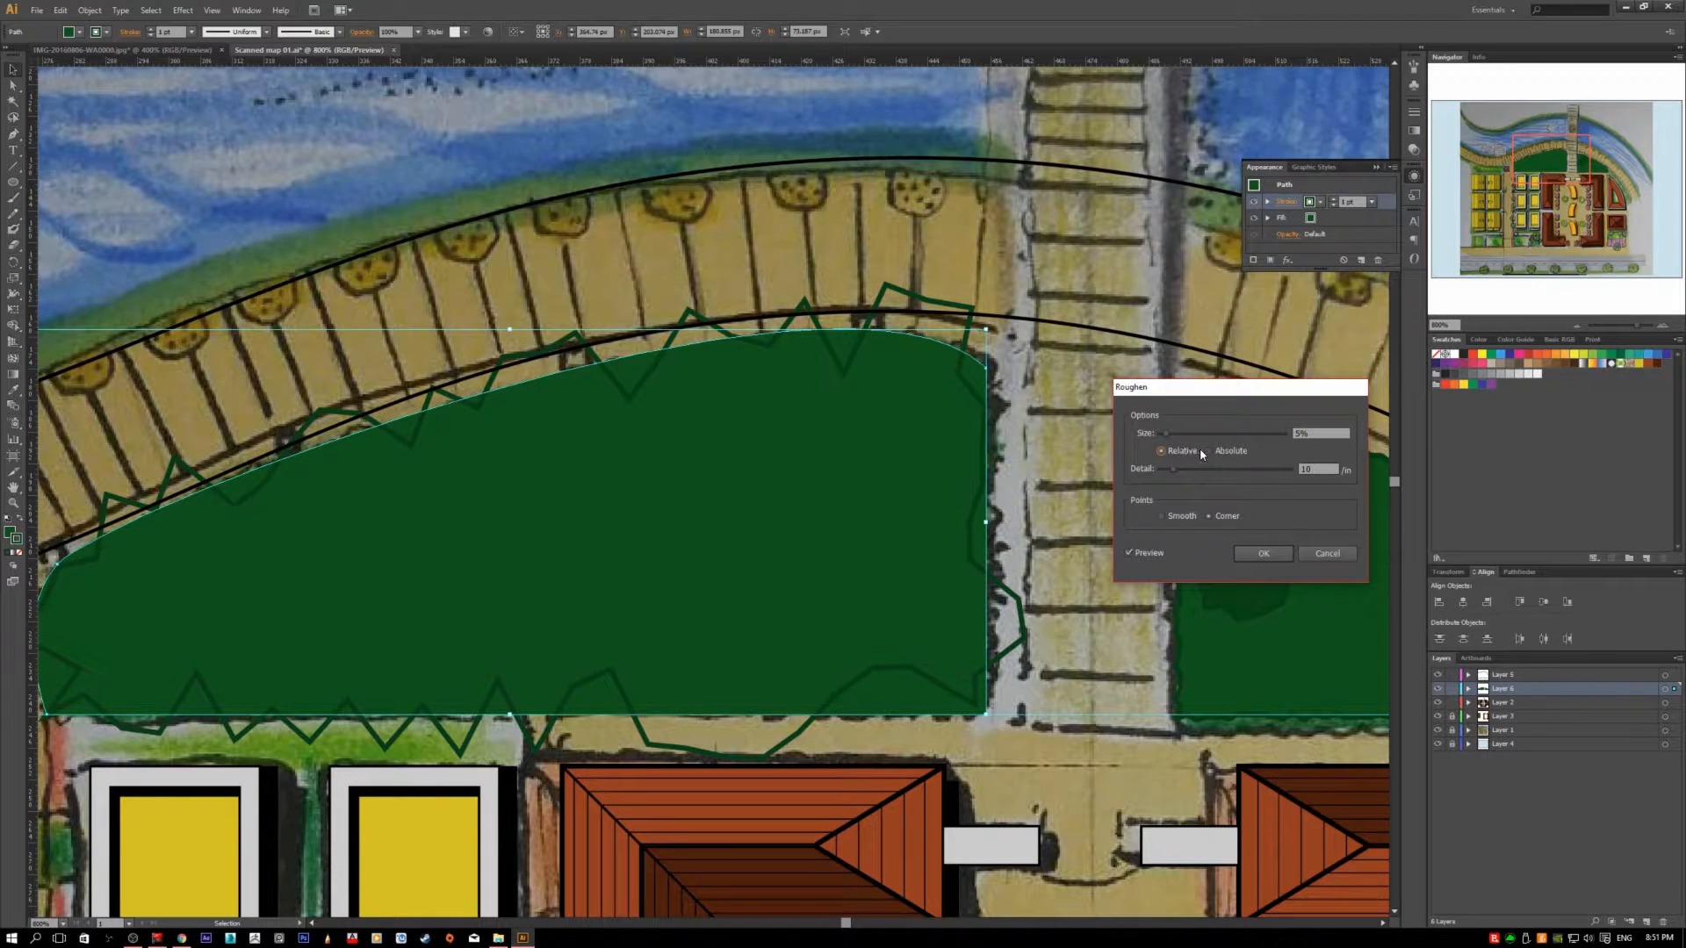
pyautogui.click(1221, 454)
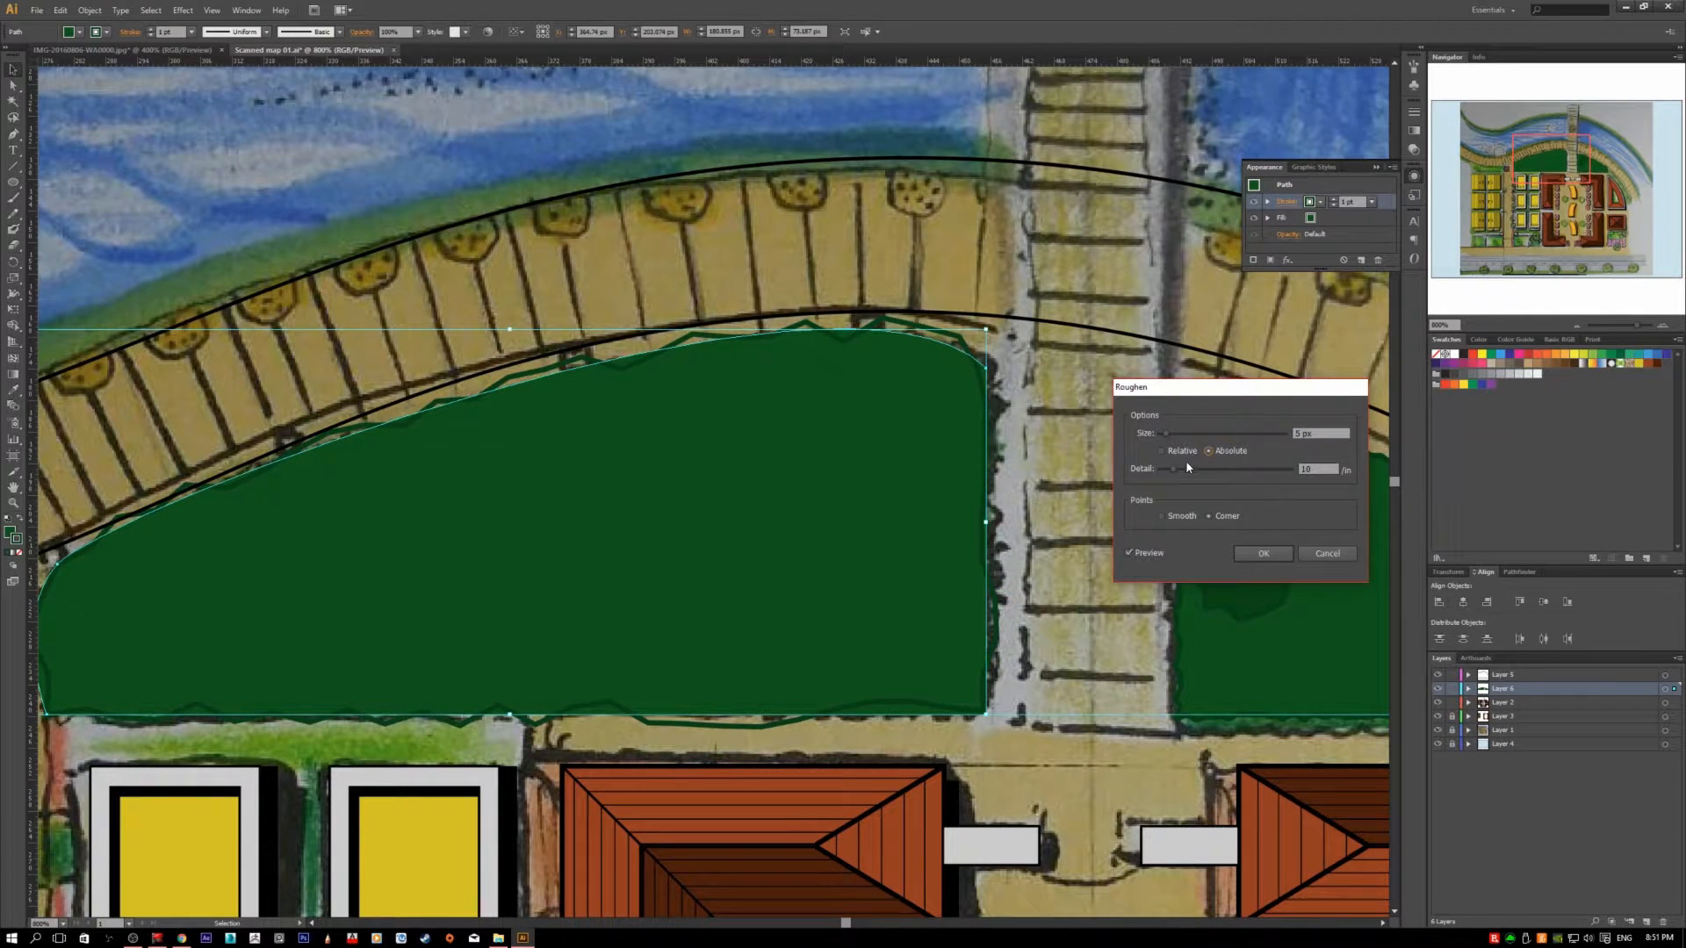
# - Try a Roughen size of 4 px with a detail of 20 per inch on the green area's stroke
pyautogui.click(1166, 434)
pyautogui.moveTo(1166, 434); pyautogui.dragTo(1167, 442)
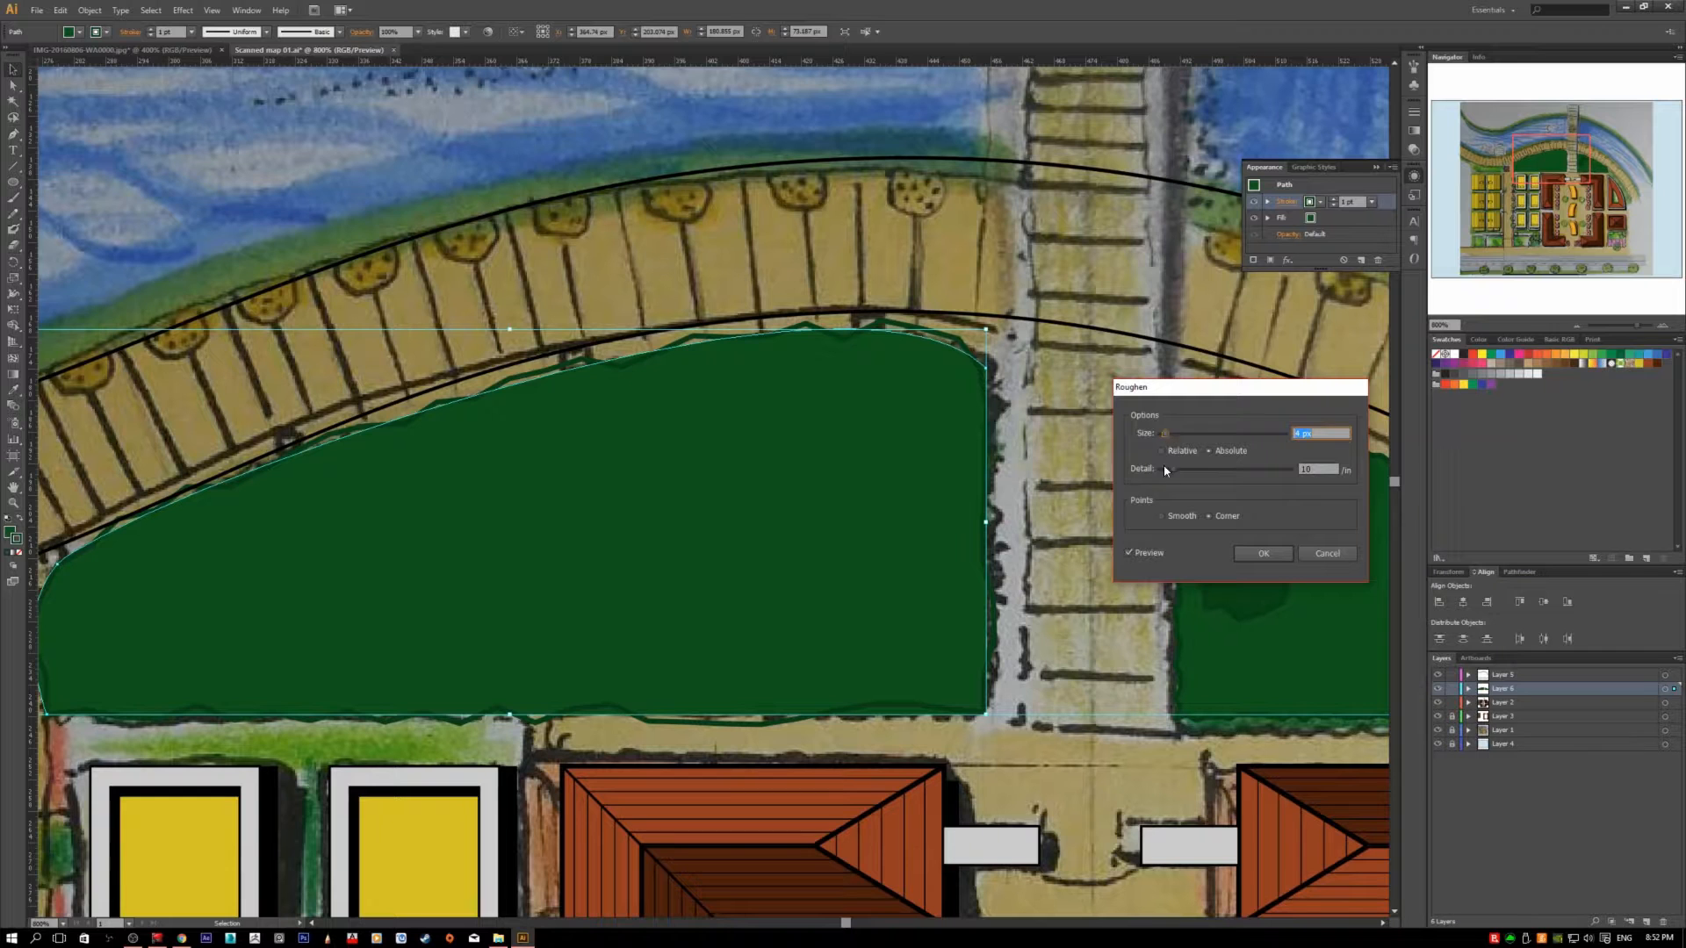
pyautogui.moveTo(1174, 469); pyautogui.dragTo(1187, 472)
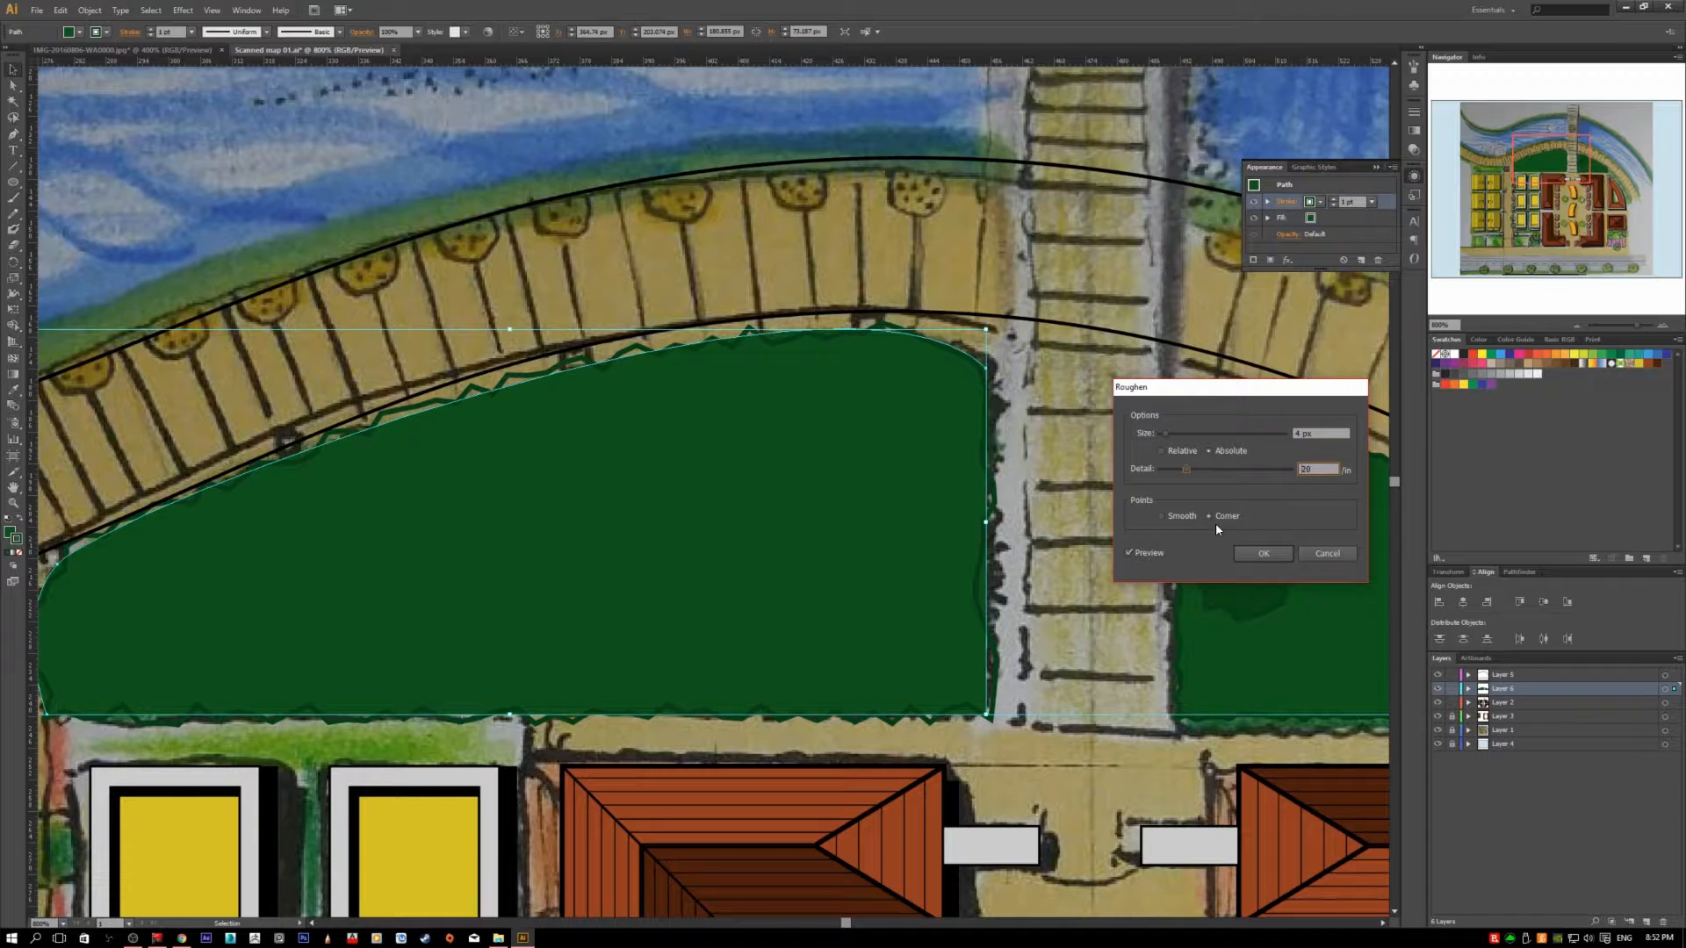
# - Apply the Roughen effect with smooth points, a size of 3 px and a detail of 27 per inch, and deselect the green area
pyautogui.click(1162, 517)
pyautogui.moveTo(1190, 471); pyautogui.dragTo(1168, 437)
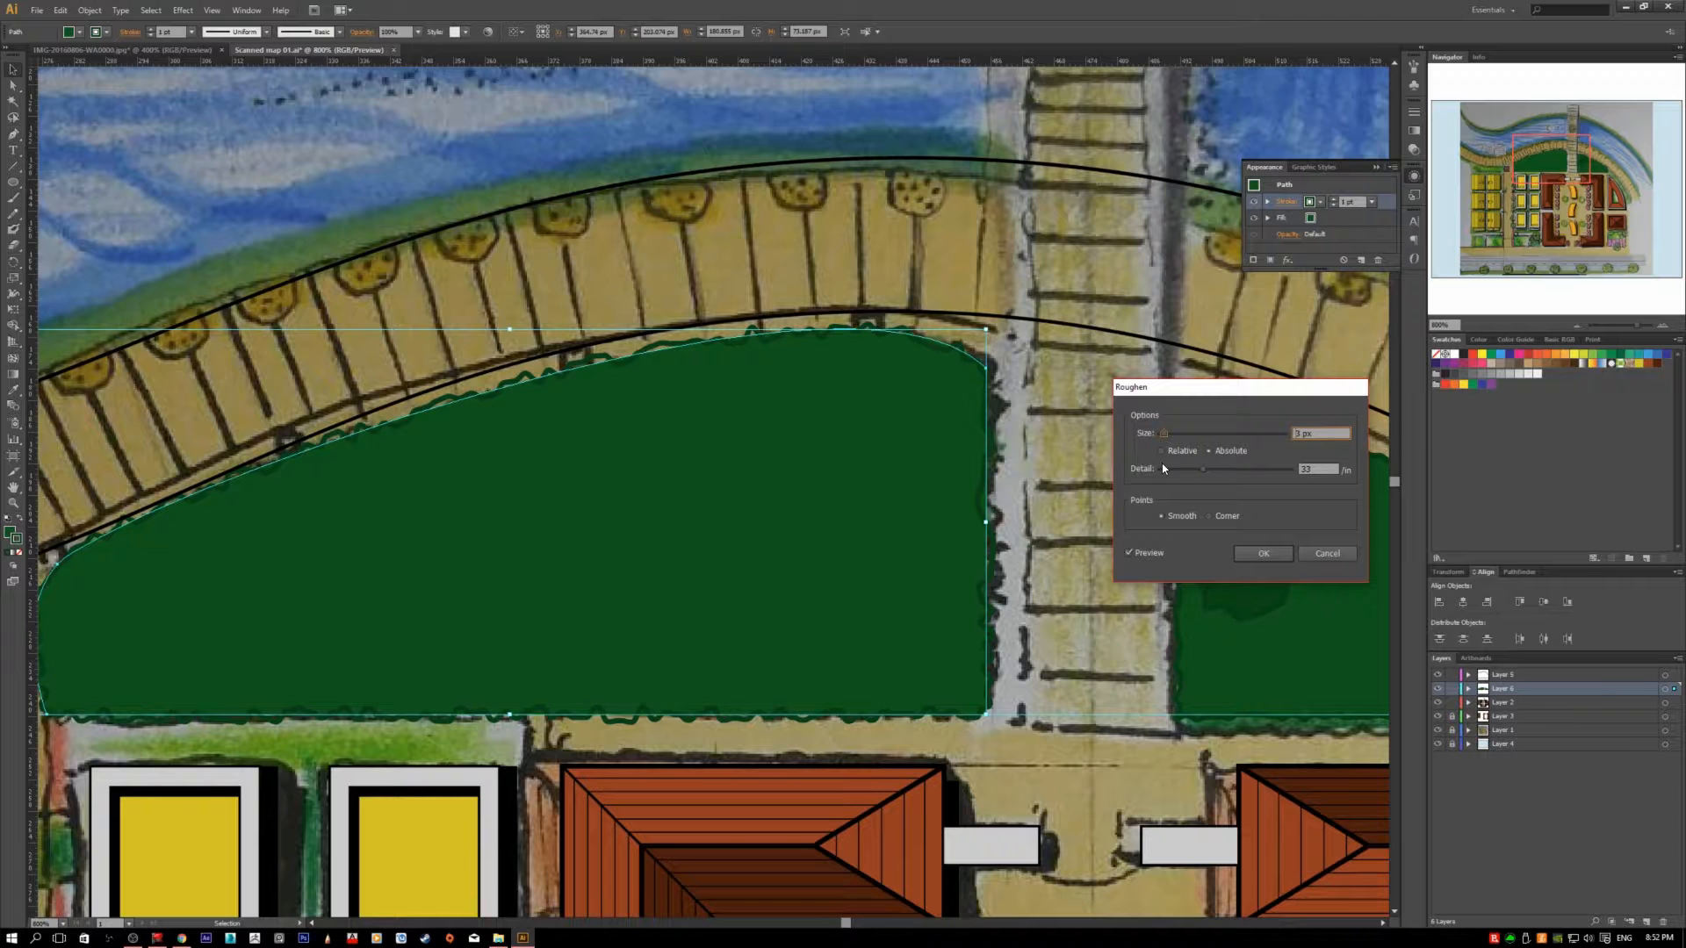
pyautogui.moveTo(1203, 473); pyautogui.dragTo(1200, 472)
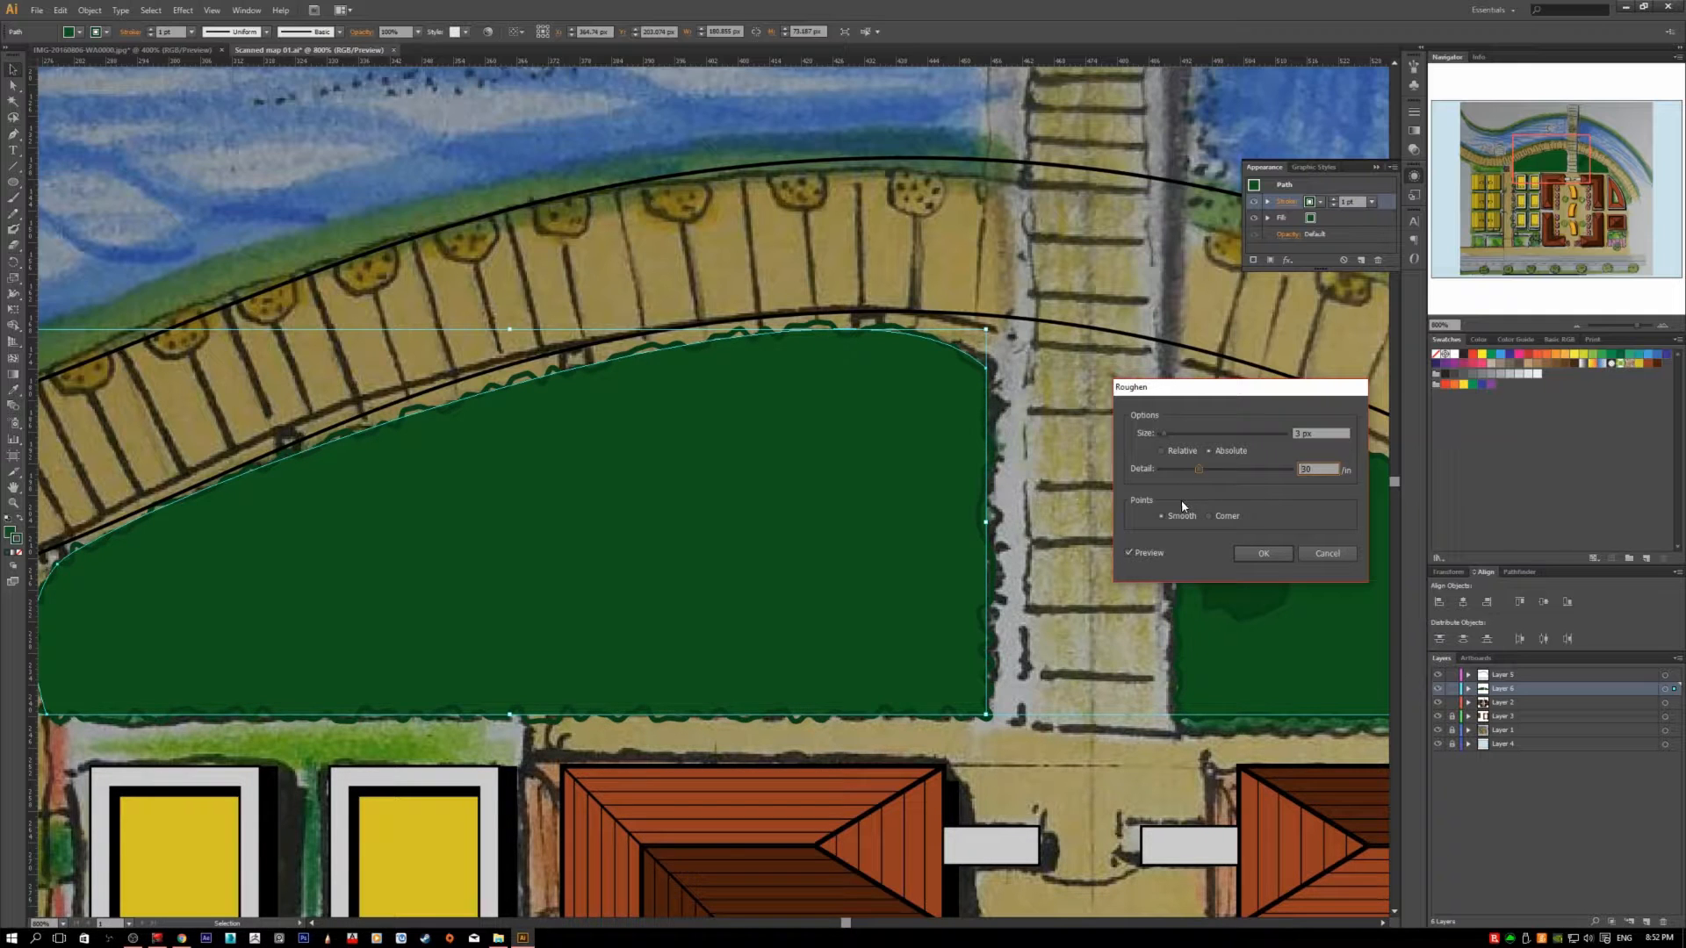
pyautogui.moveTo(1190, 473); pyautogui.dragTo(1169, 473)
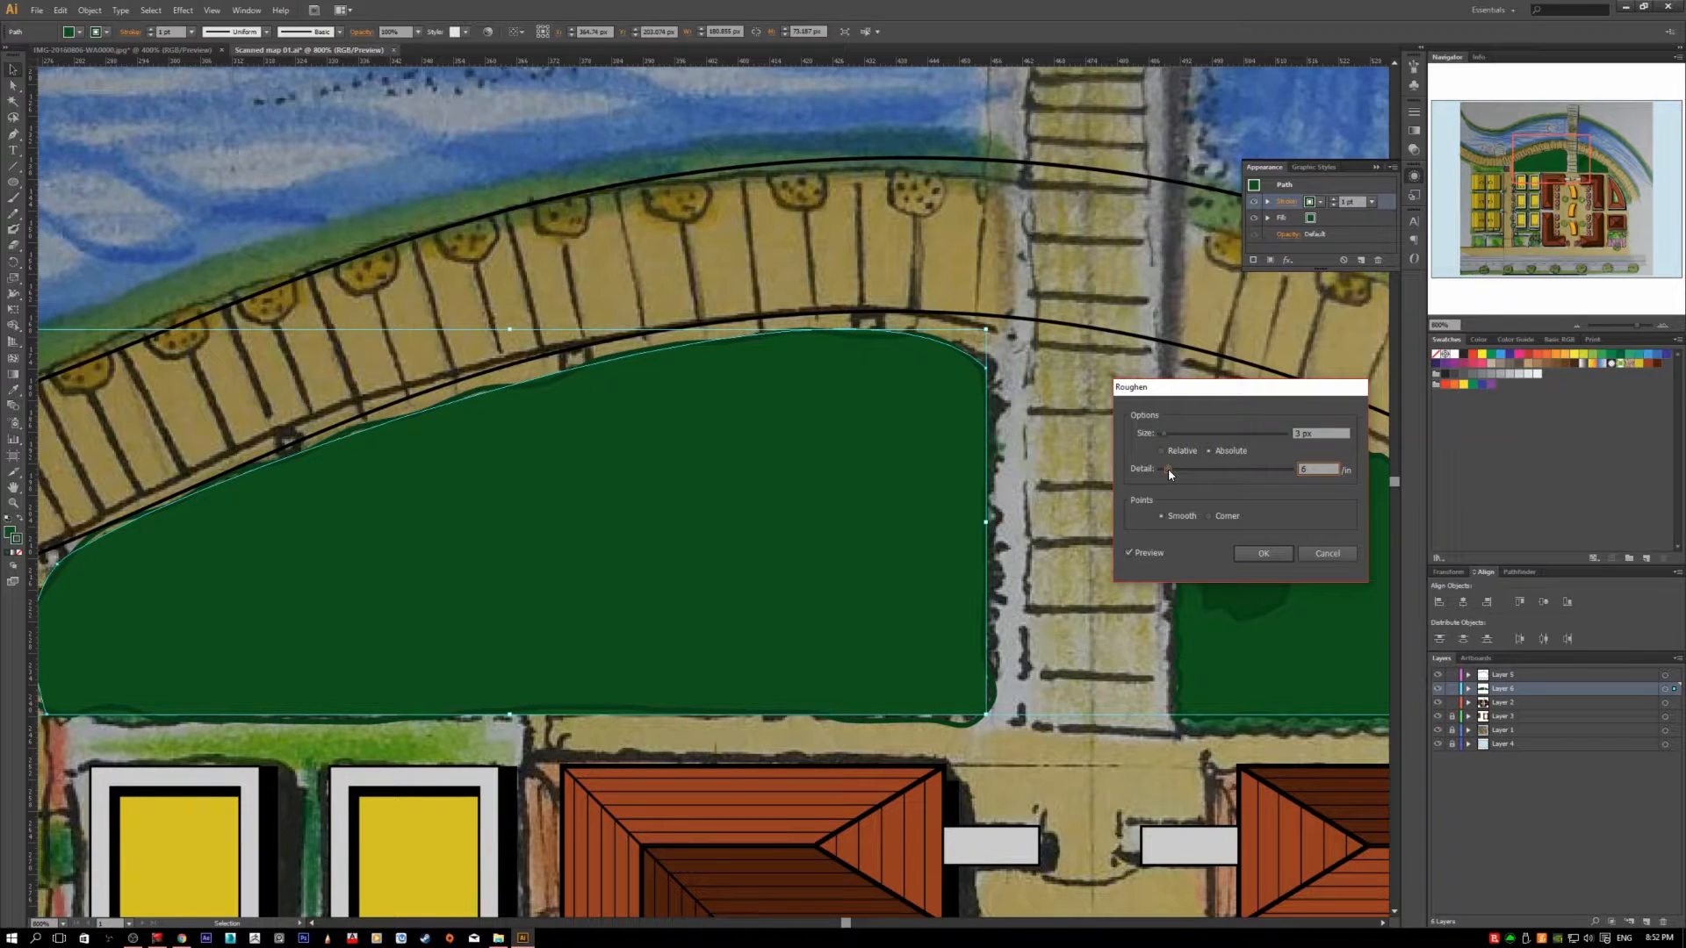
pyautogui.moveTo(1169, 474); pyautogui.dragTo(1196, 471)
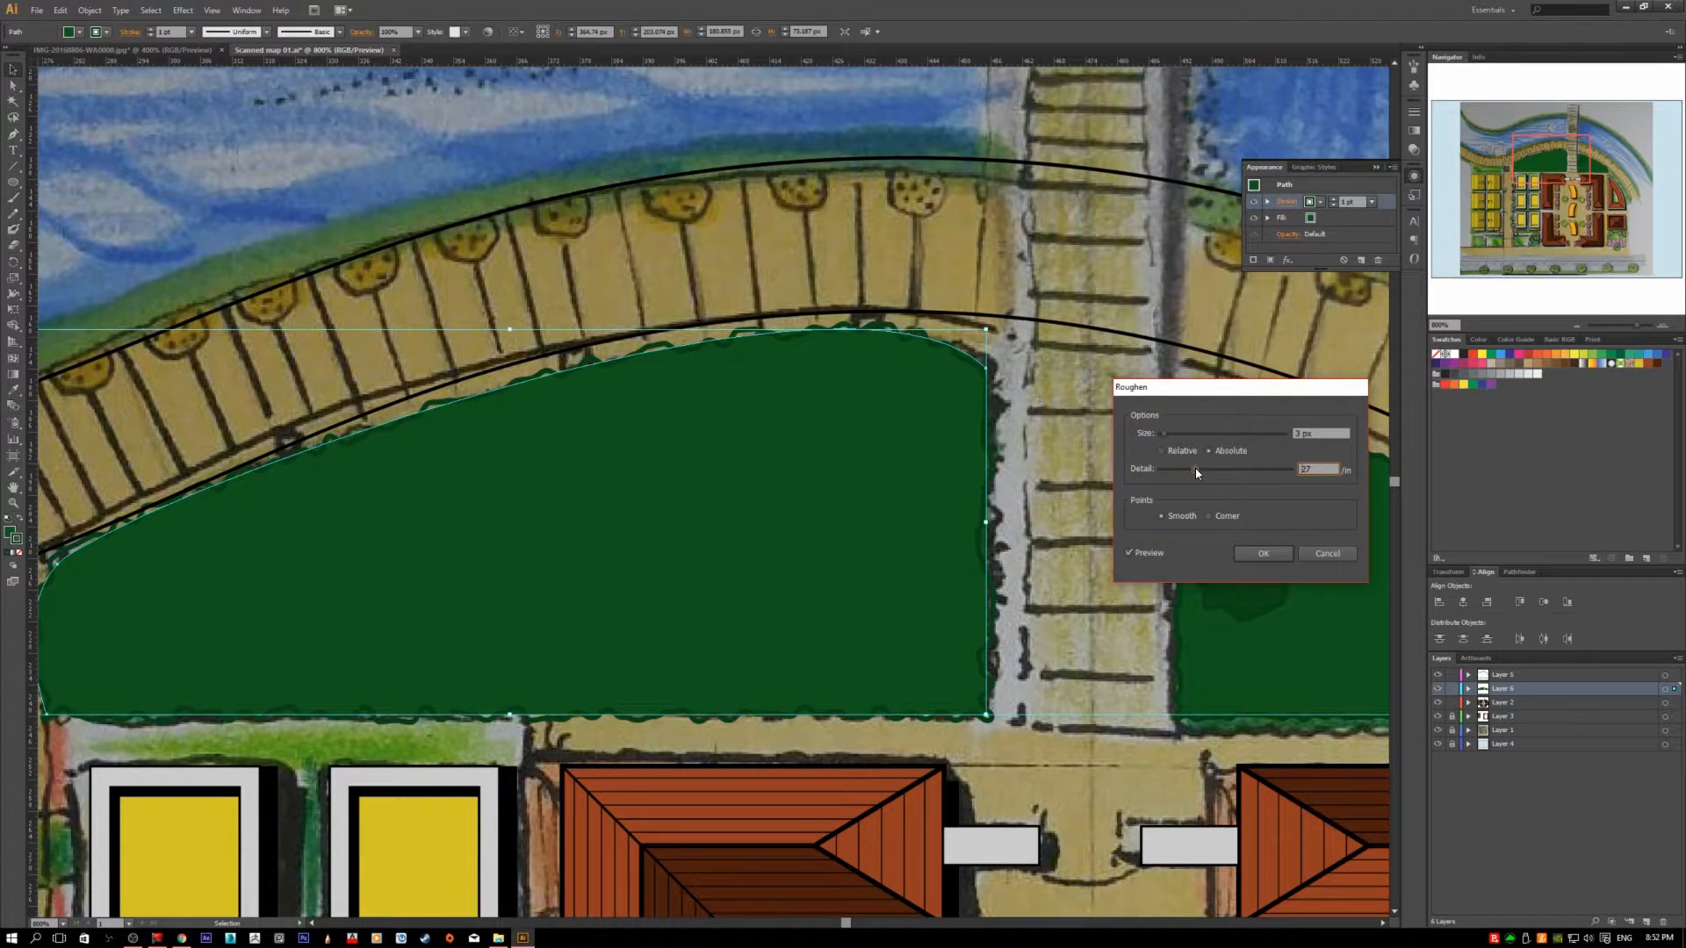
pyautogui.click(1263, 554)
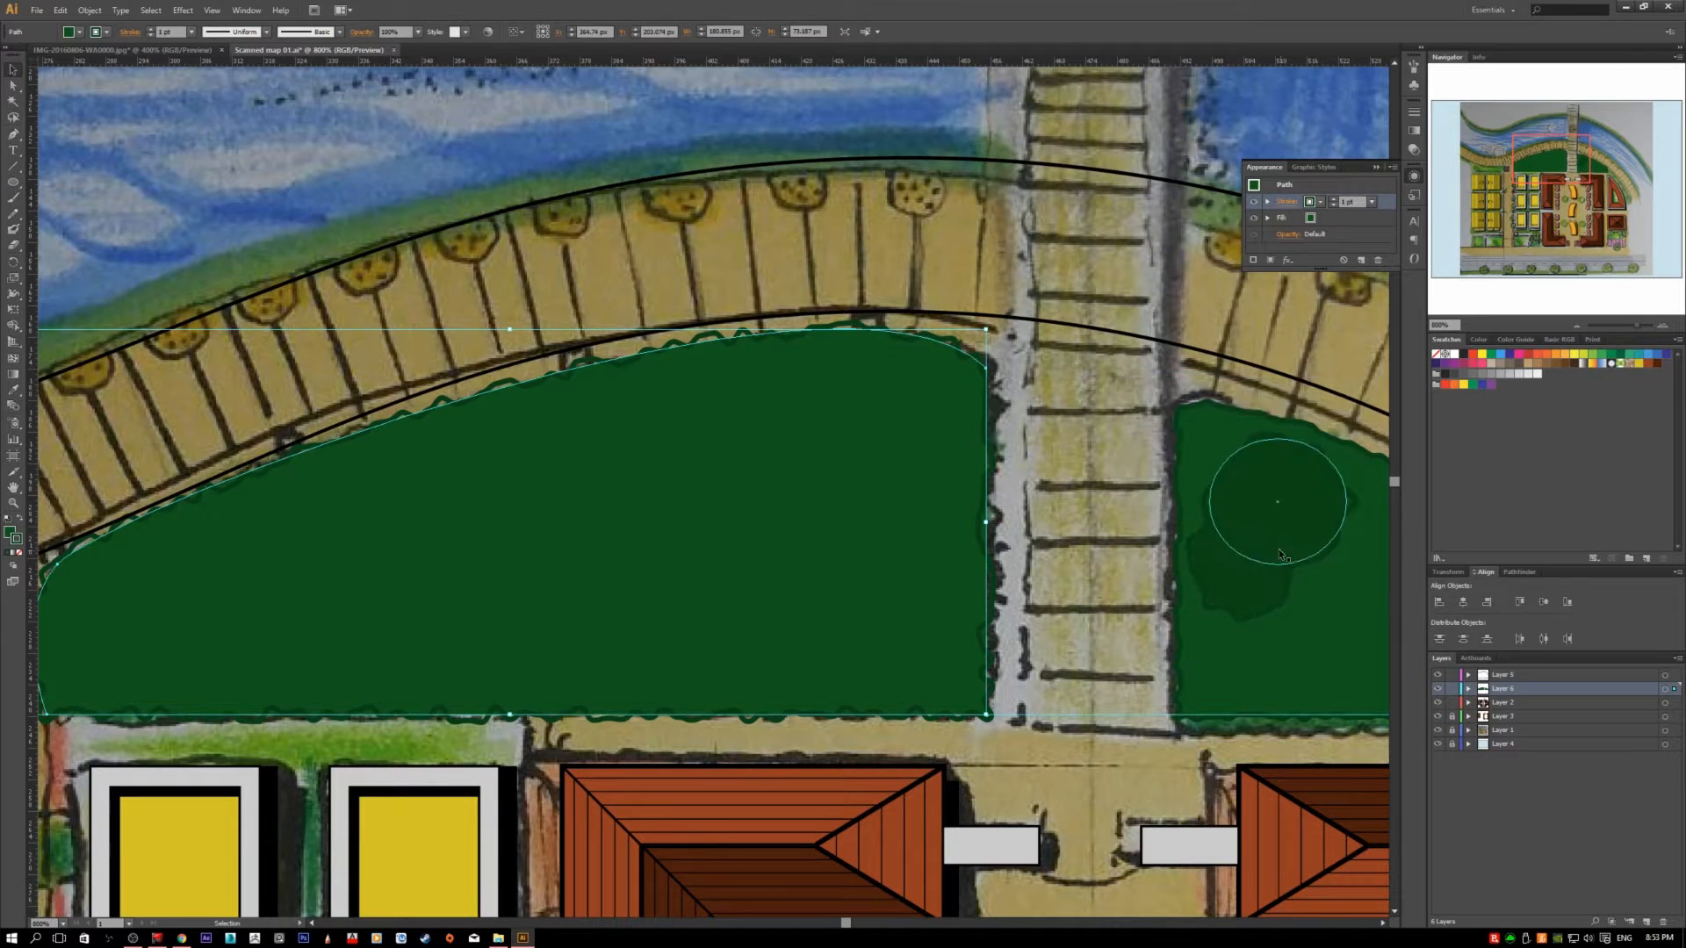
pyautogui.click(1067, 509)
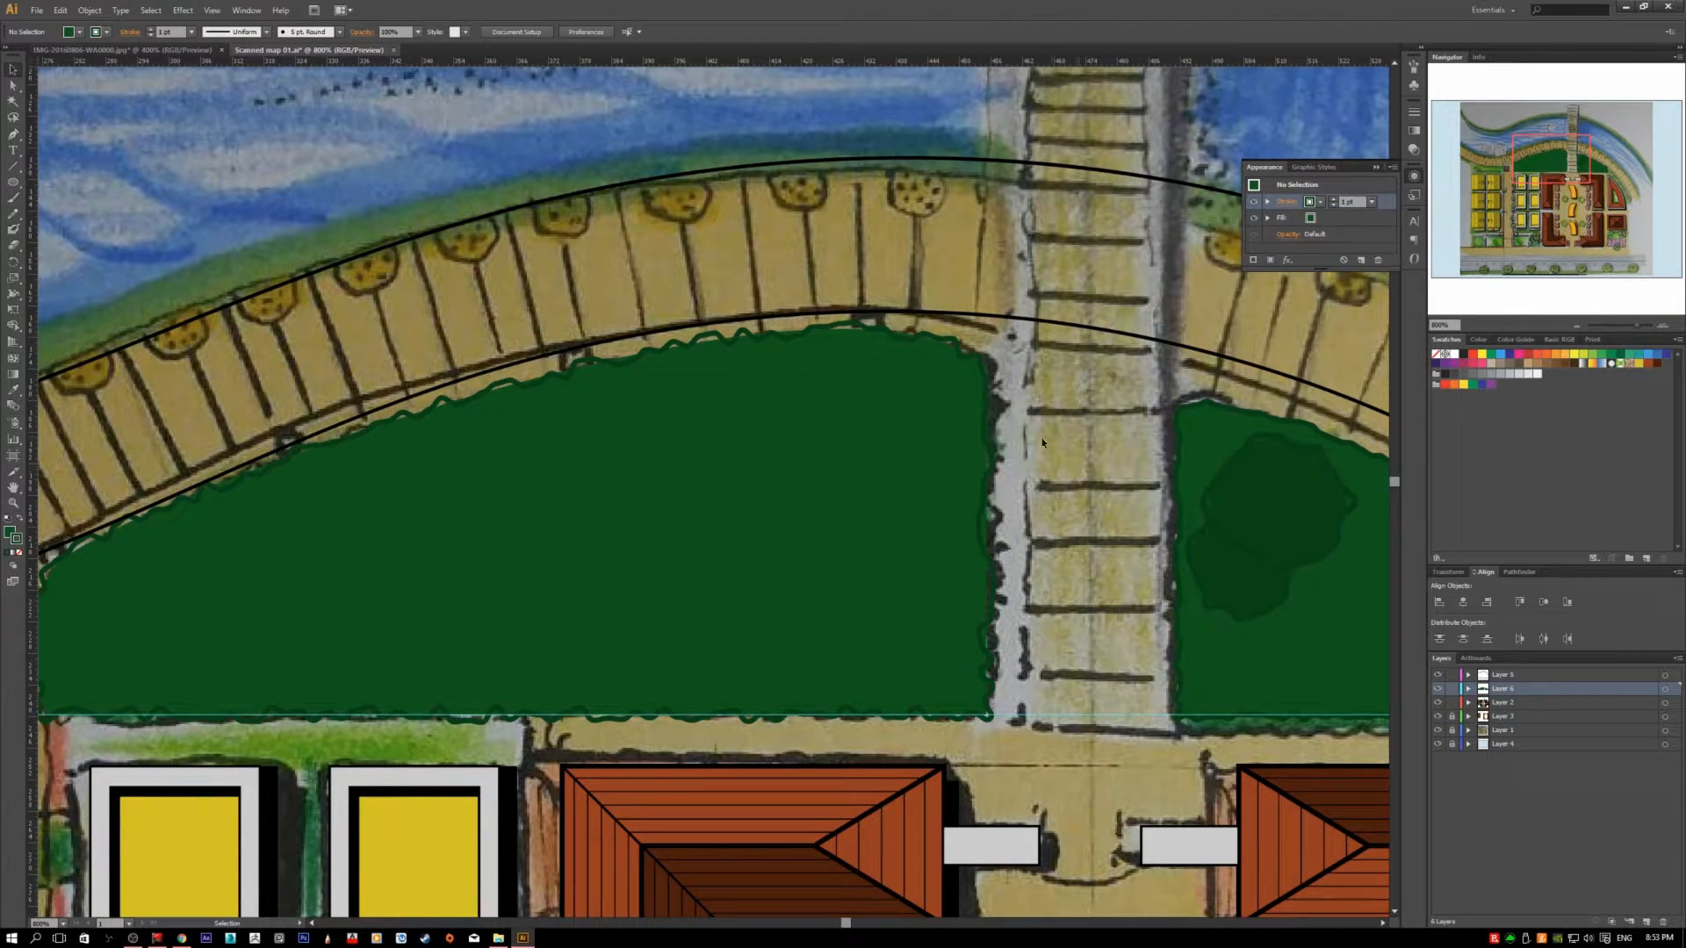
# - Draw a tree circle about 25 px across in the green area just left of the bridge, using the existing tree circle's dark green appearance
pyautogui.click(1273, 472)
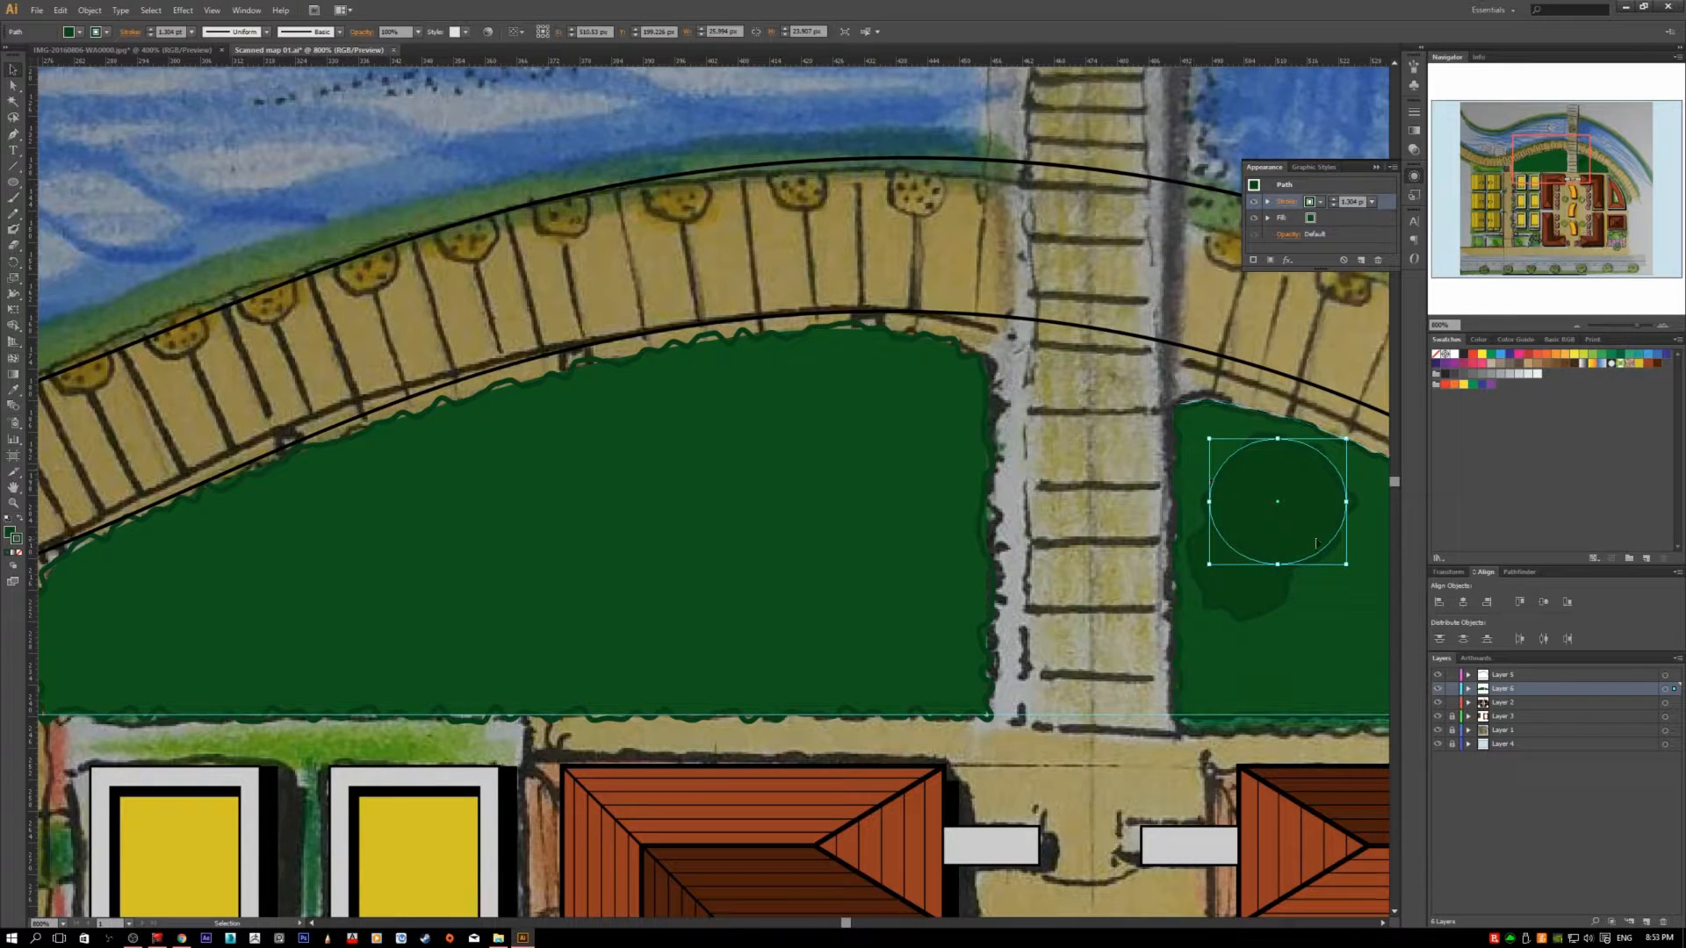
pyautogui.click(1086, 472)
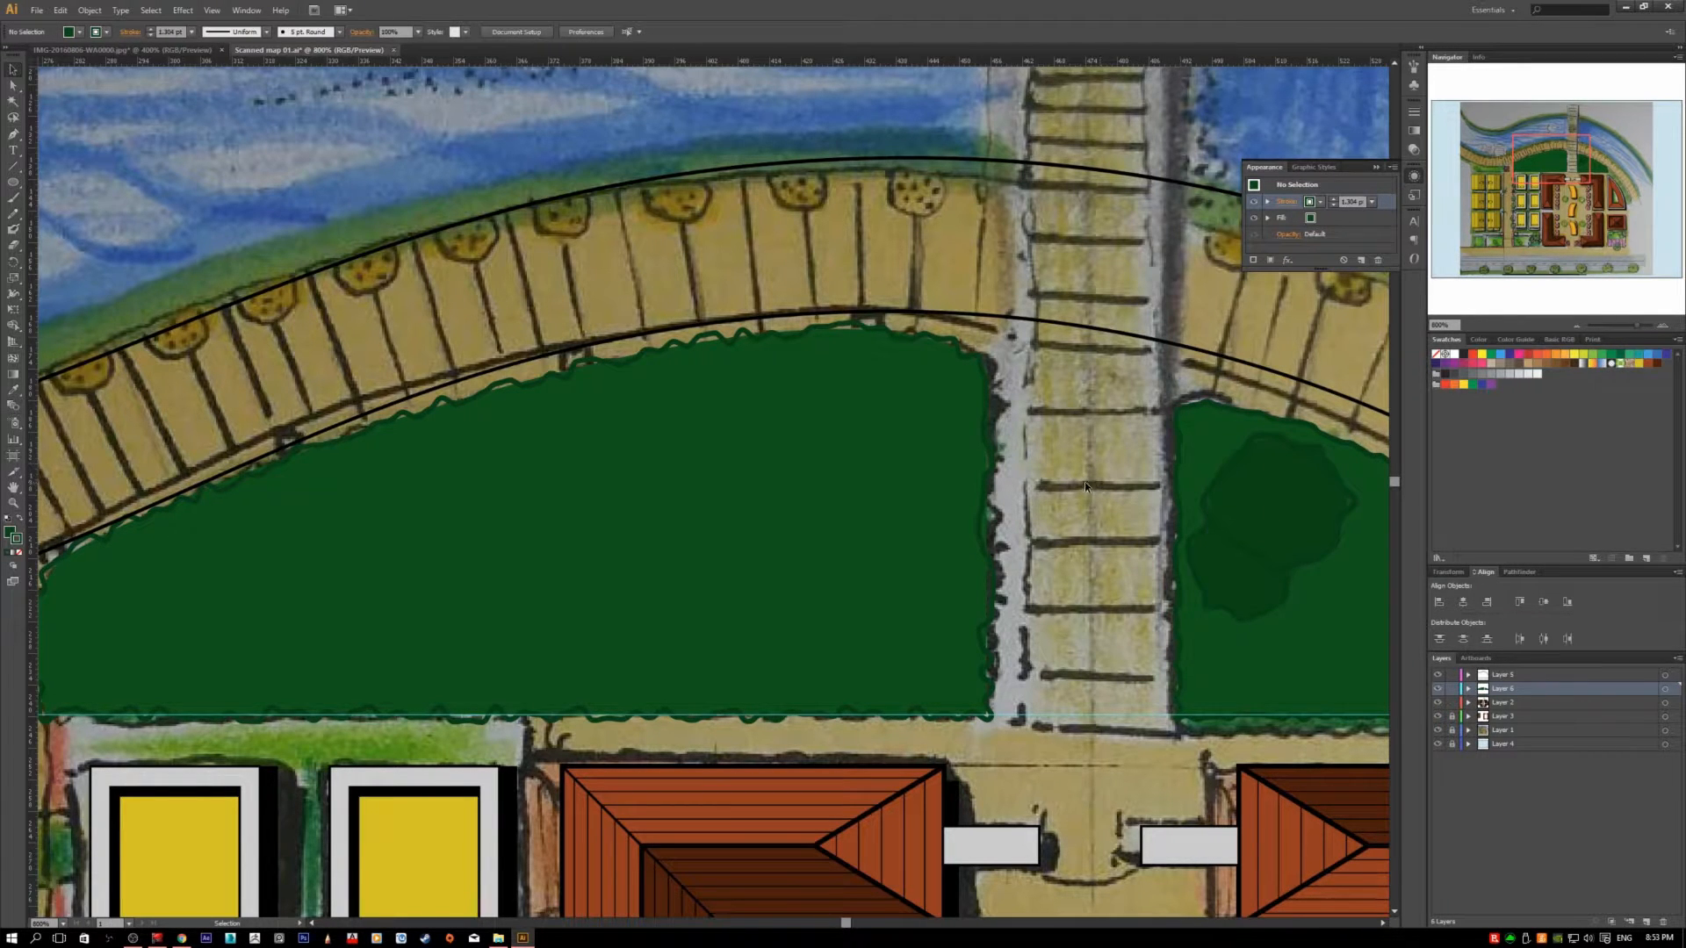
pyautogui.press('l')
pyautogui.moveTo(808, 403); pyautogui.dragTo(940, 532)
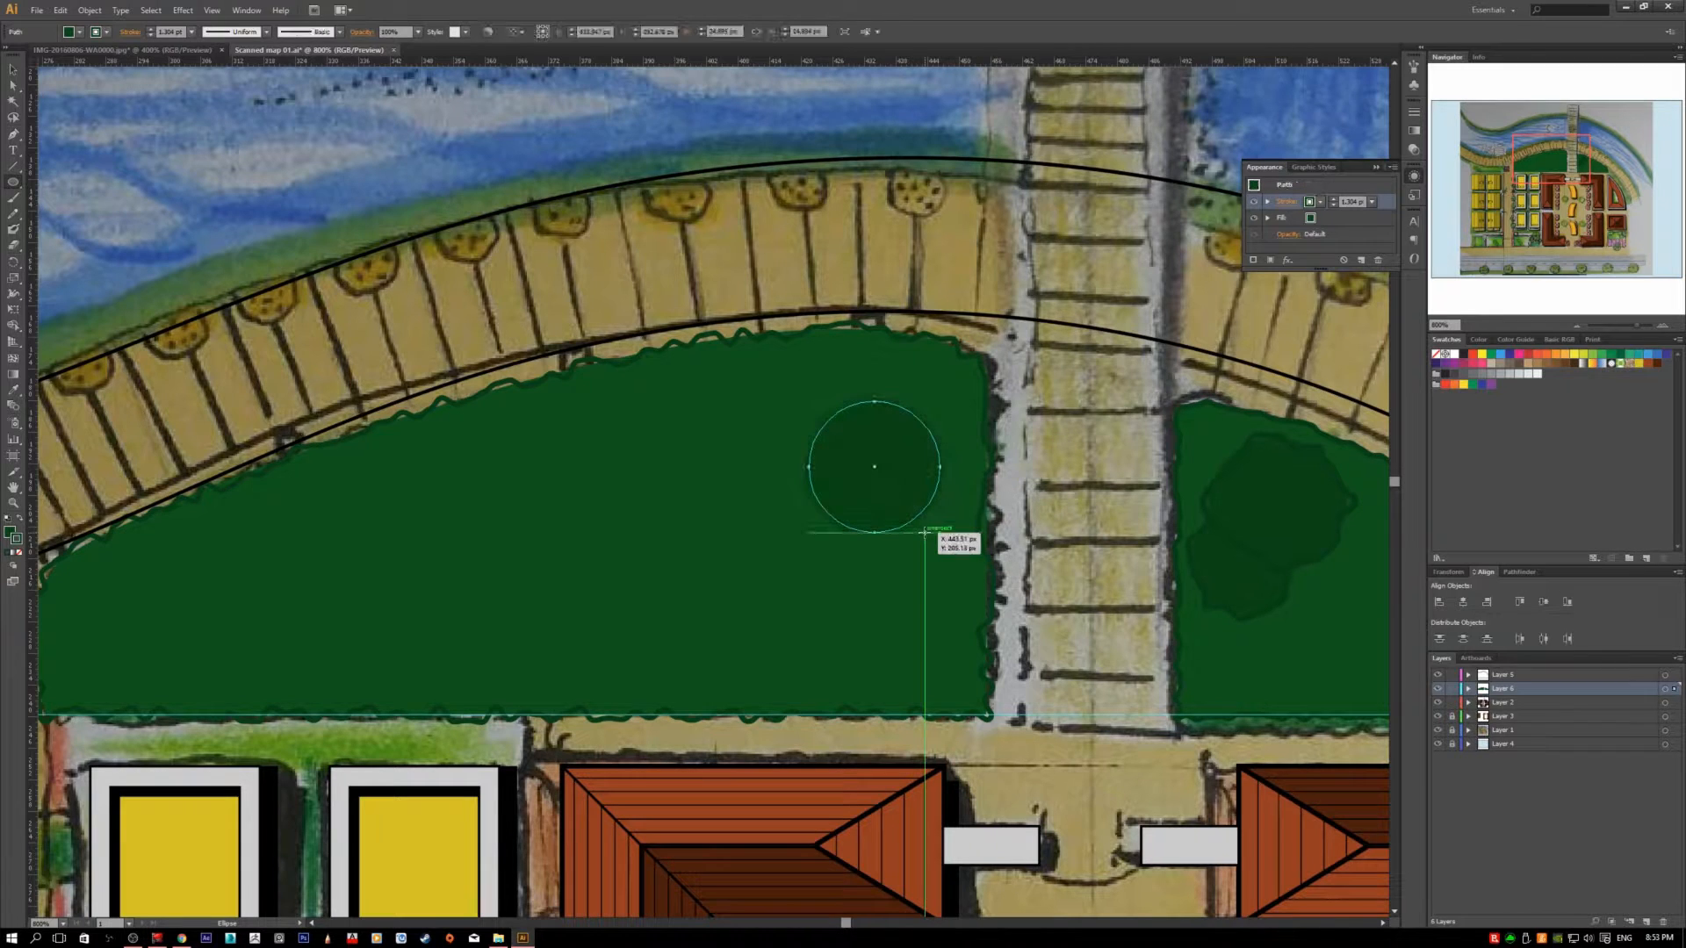
pyautogui.press('v')
pyautogui.click(1076, 533)
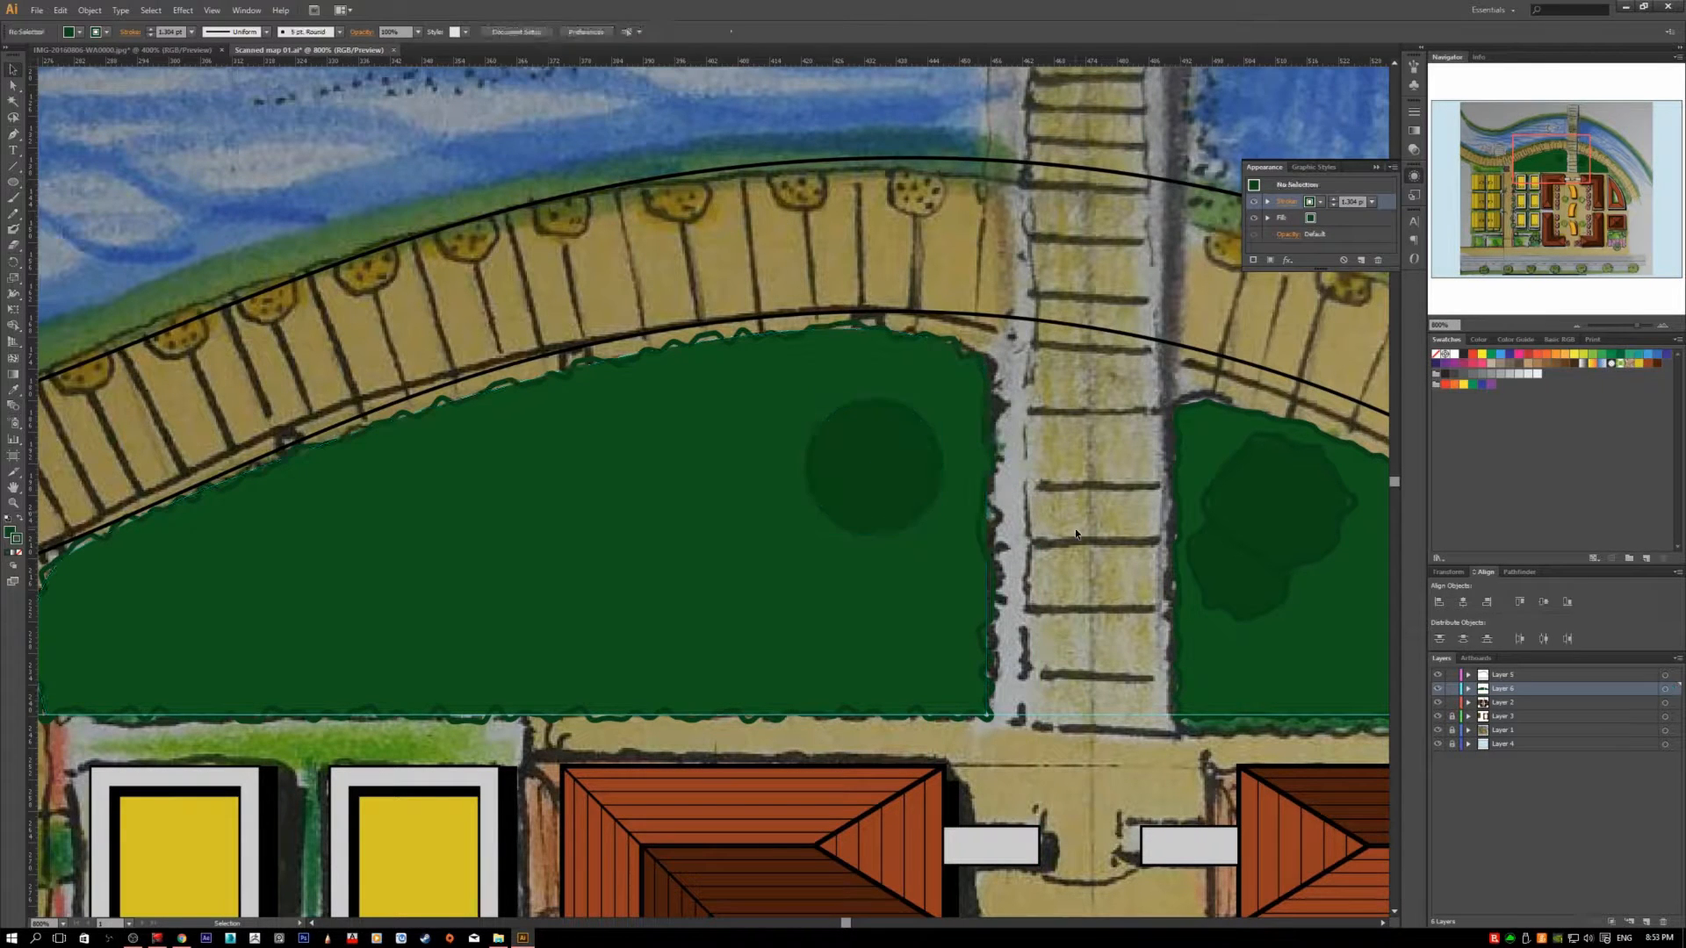
# - Start a Roughen effect on the stroke of the new tree circle left of the bridge, with the preview turned on
pyautogui.moveTo(964, 516); pyautogui.dragTo(941, 578)
pyautogui.click(894, 573)
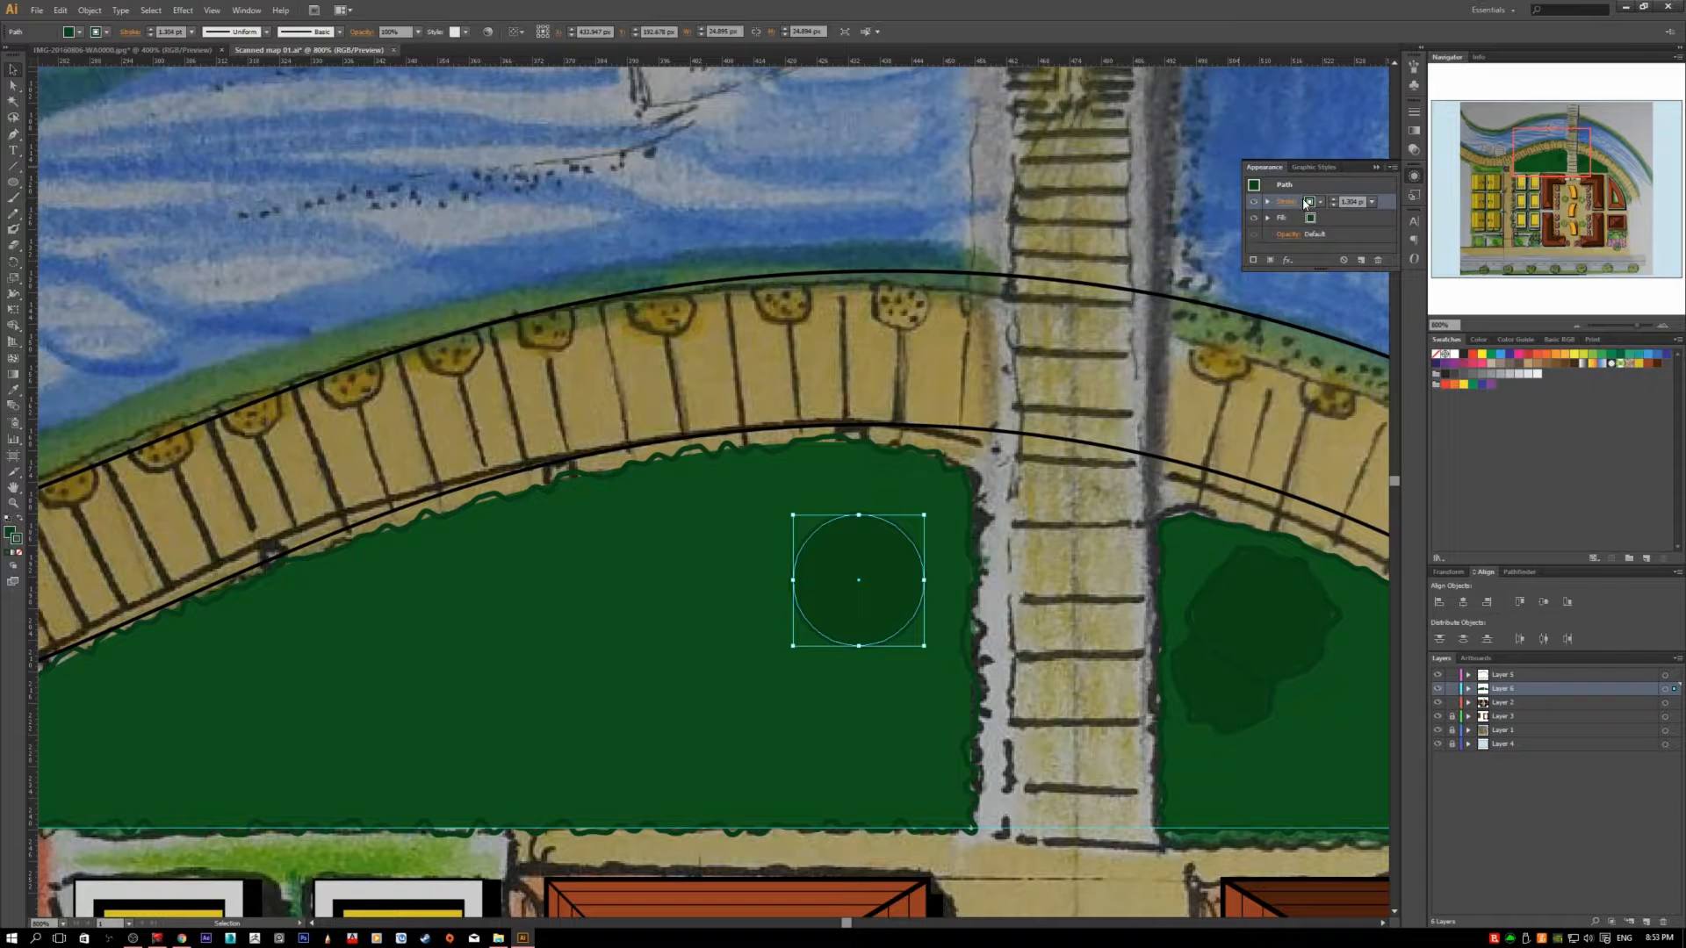
pyautogui.click(1287, 260)
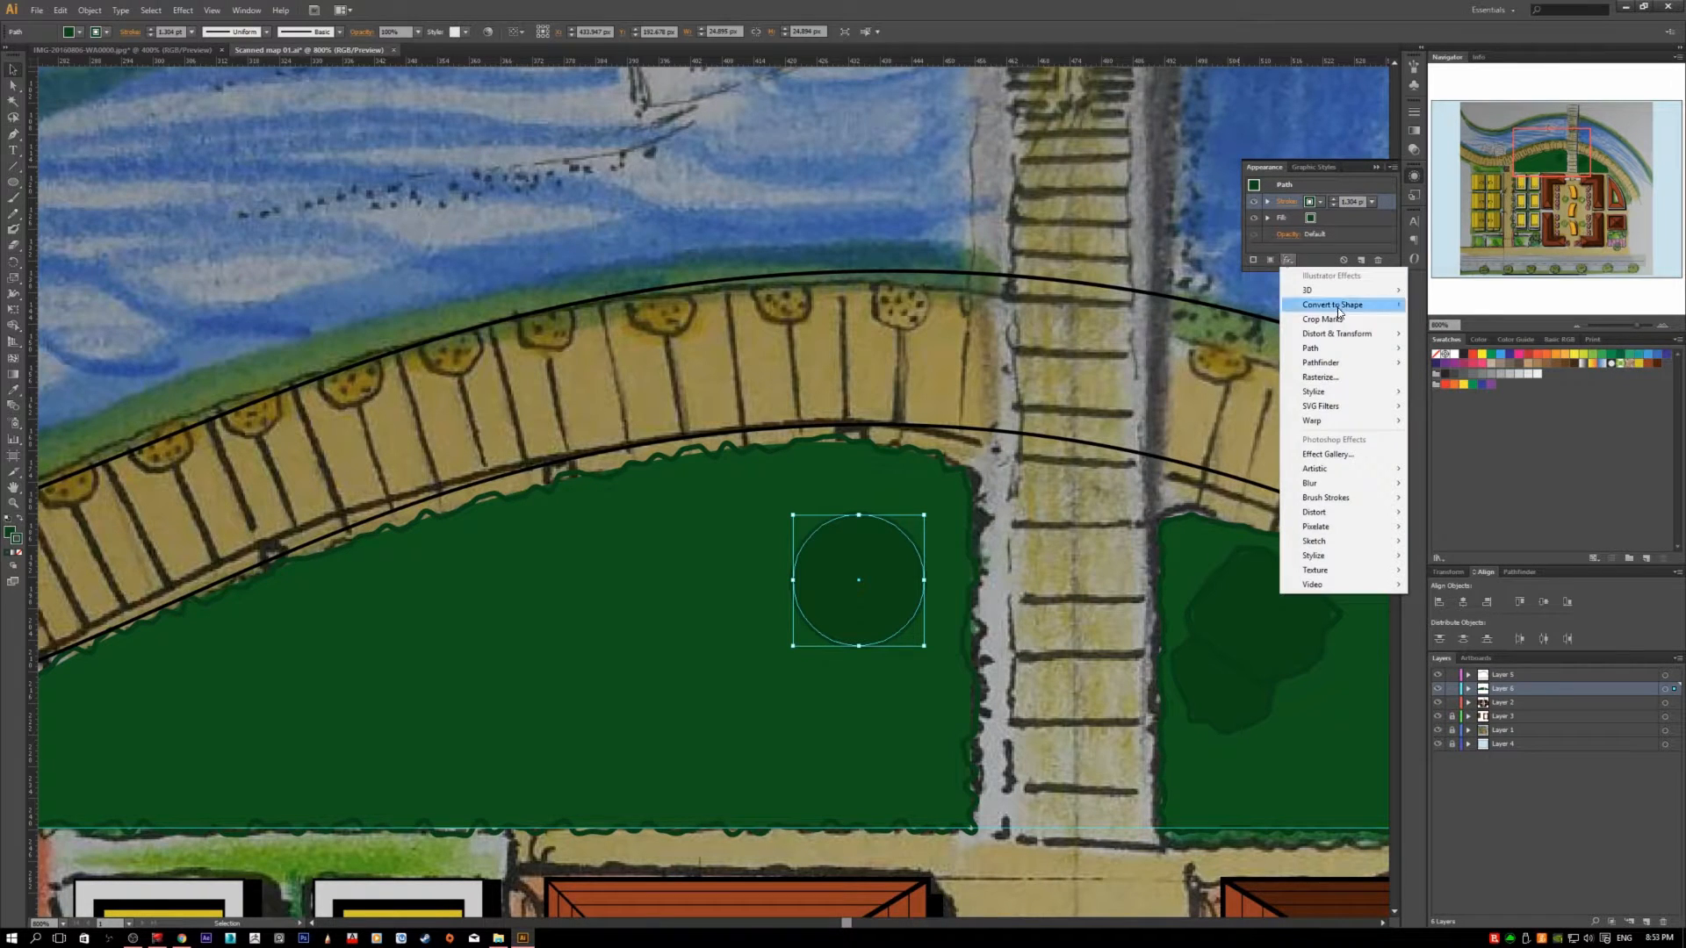
pyautogui.moveTo(1349, 339)
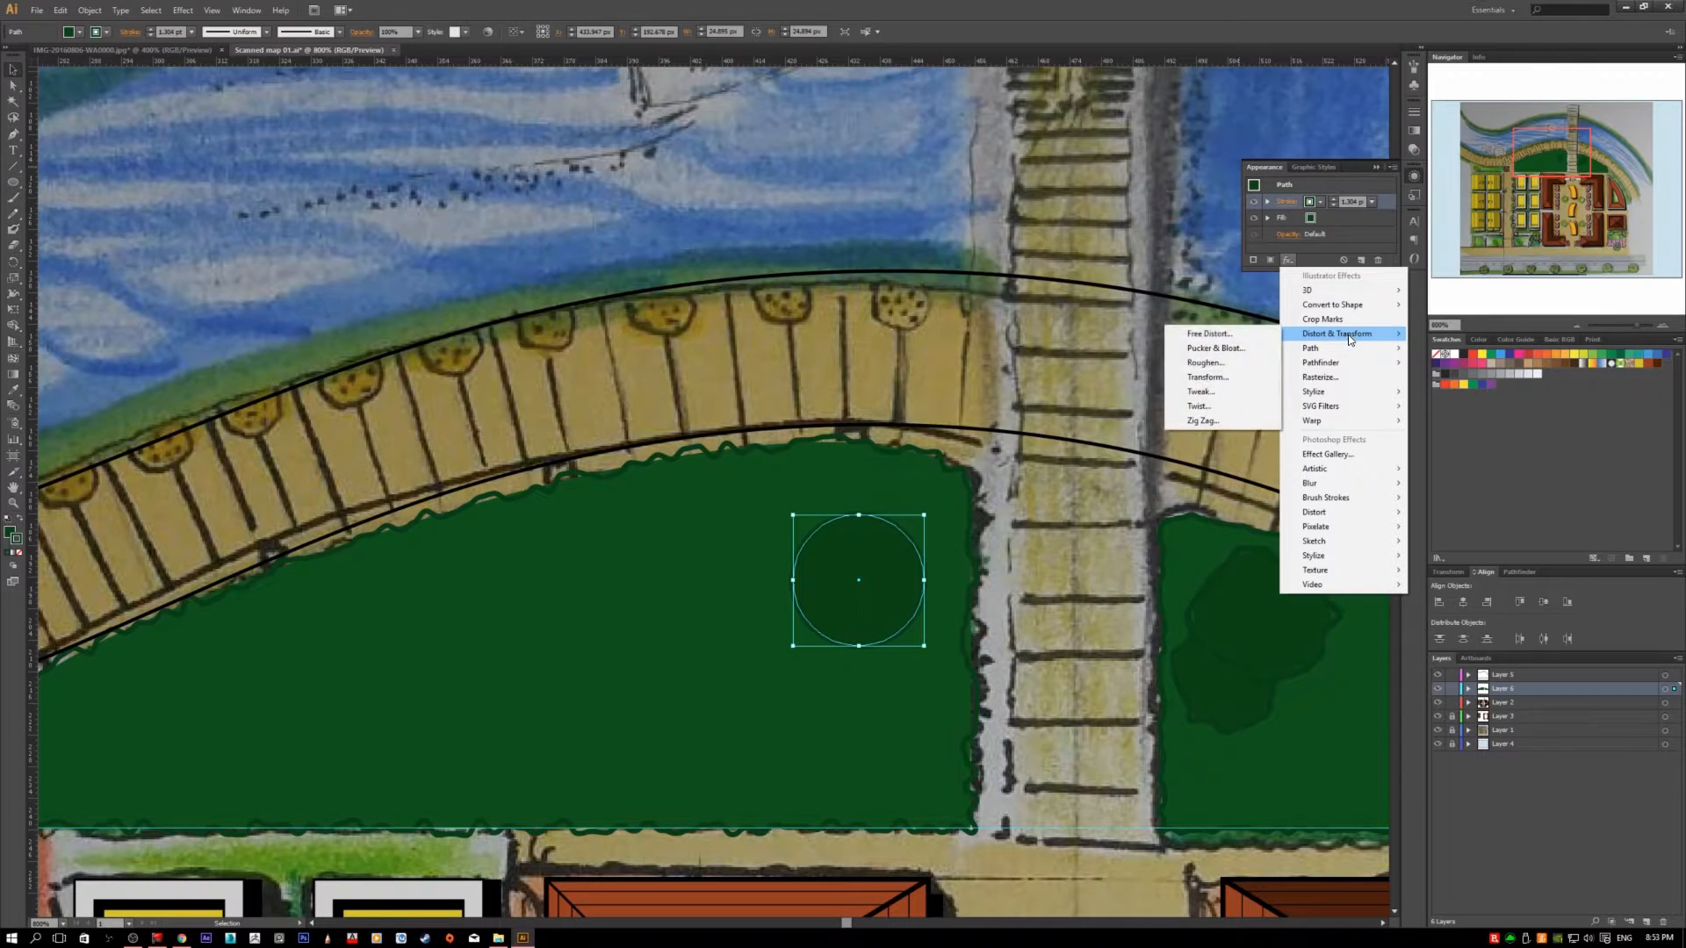
pyautogui.click(1219, 363)
pyautogui.click(1129, 554)
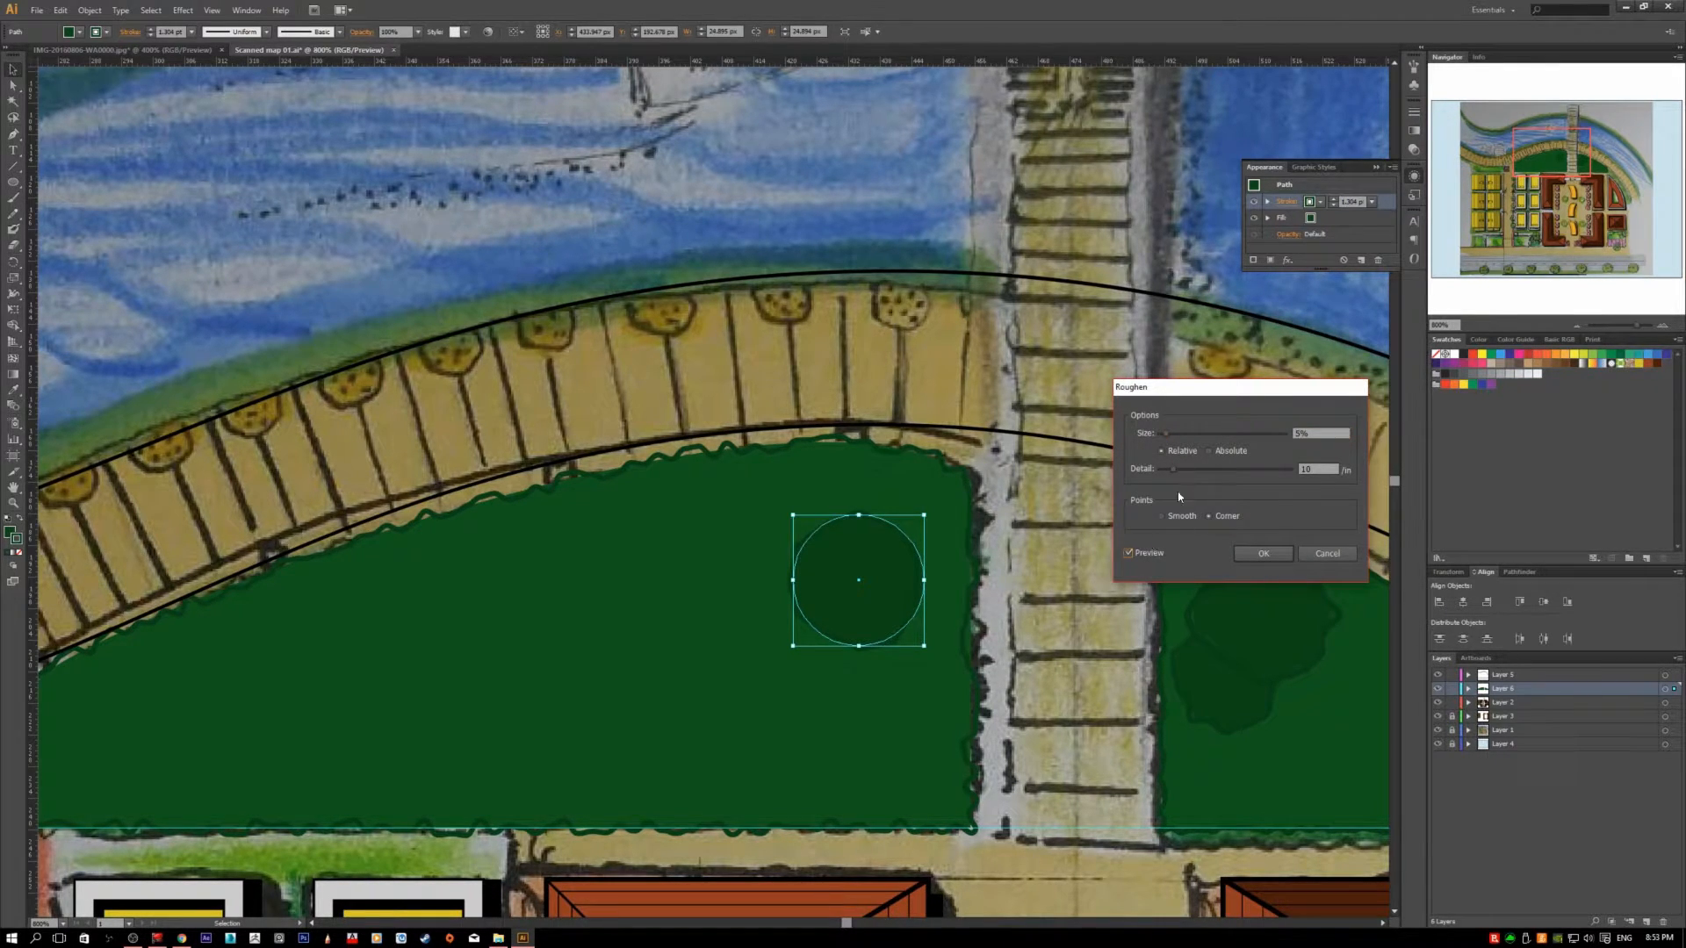
# - Apply the tree circle's Roughen effect with smooth points and relative sizing after adjusting its size and detail, and clear the selection
pyautogui.click(1183, 516)
pyautogui.moveTo(1167, 441); pyautogui.dragTo(1180, 467)
pyautogui.moveTo(1179, 468)
pyautogui.mouseDown()
pyautogui.moveTo(1168, 435)
pyautogui.moveTo(1183, 469)
pyautogui.mouseUp()
pyautogui.click(1181, 453)
pyautogui.moveTo(1168, 433); pyautogui.dragTo(1184, 471)
pyautogui.click(1263, 554)
pyautogui.click(1019, 560)
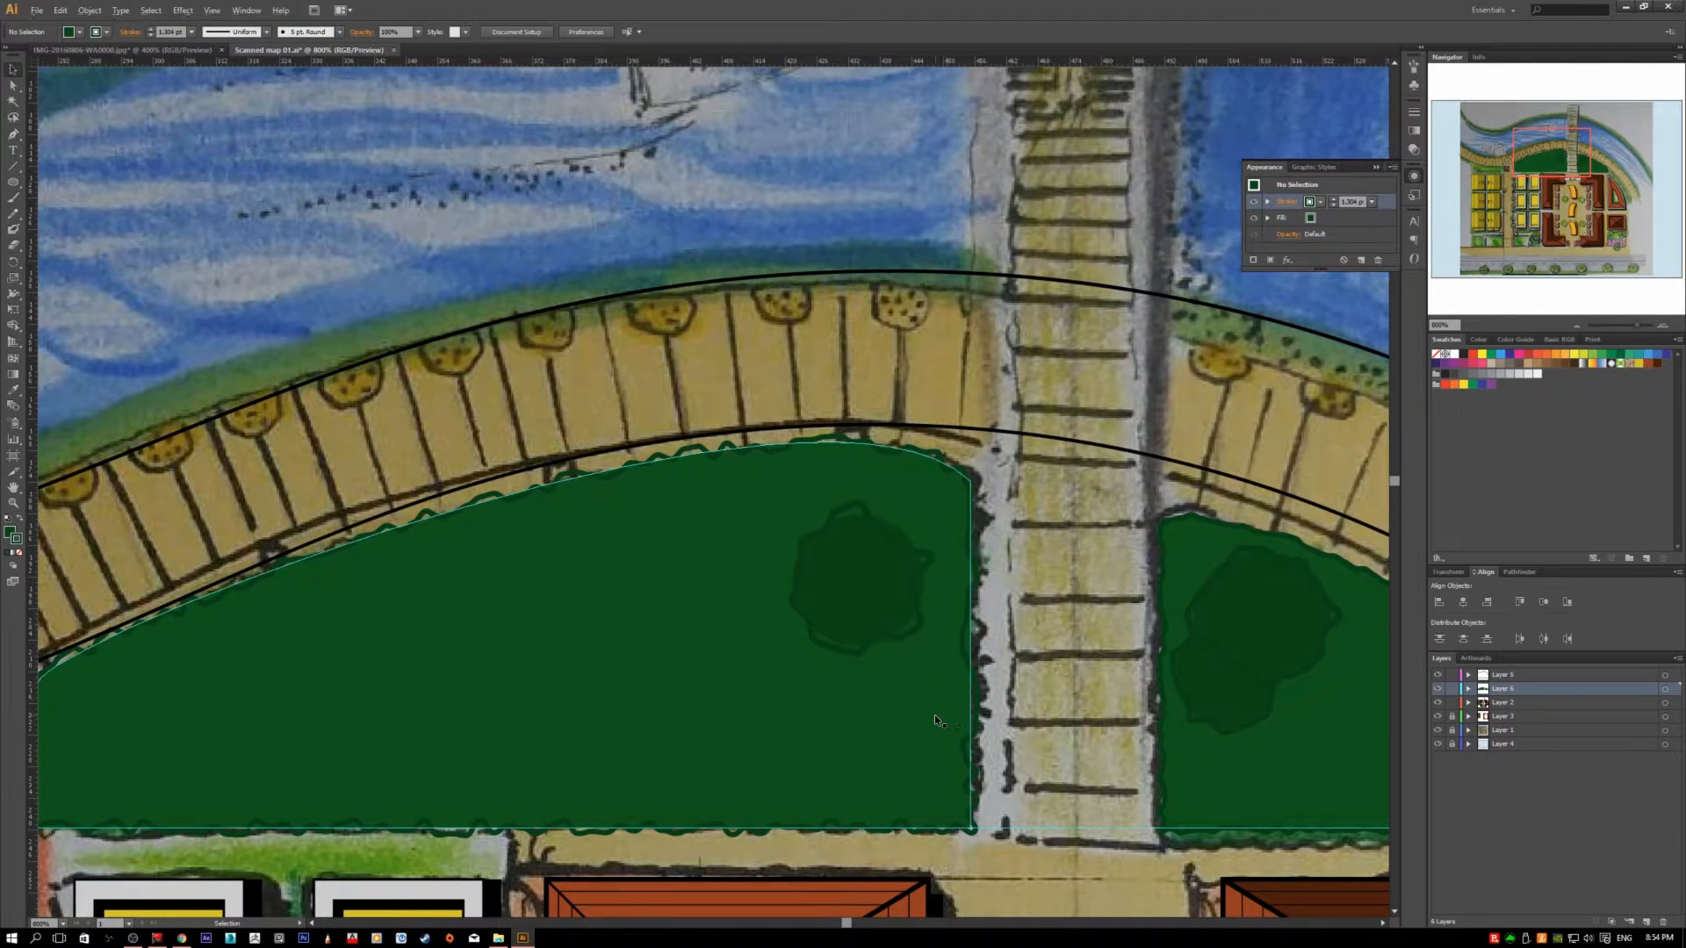
# - Start a Roughen effect on the fill of the tree circle left of the bridge, with the preview turned on
pyautogui.scroll(5, 934, 714)
pyautogui.scroll(4, 785, 448)
pyautogui.hscroll(-2, 784, 448)
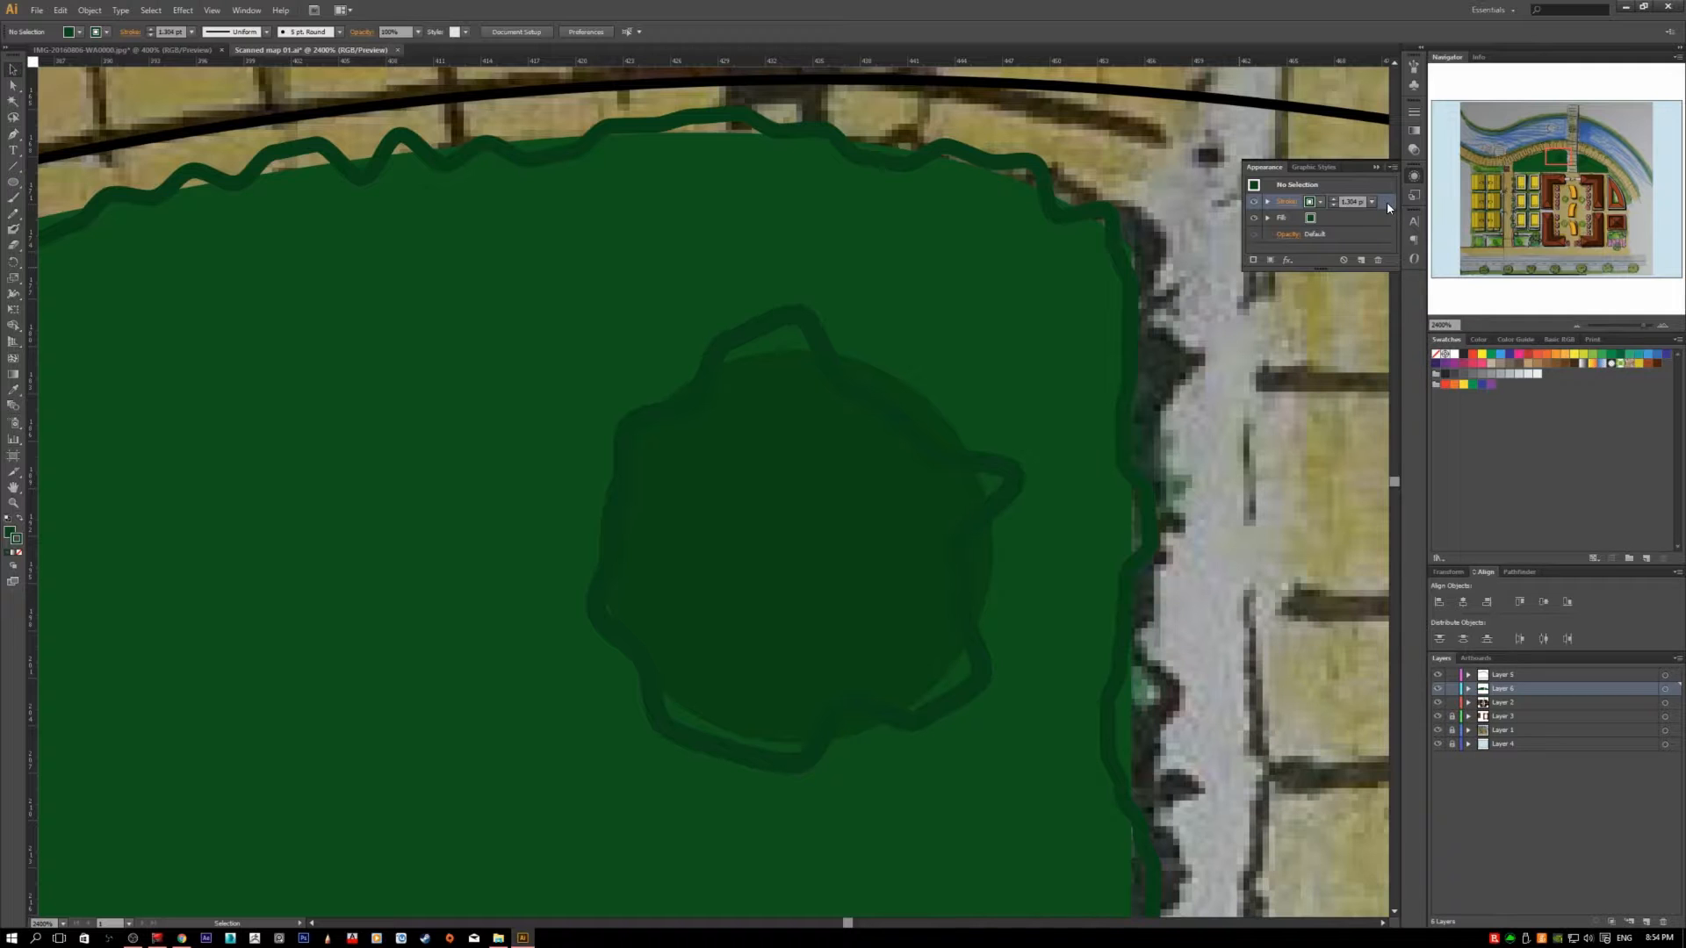
pyautogui.click(863, 566)
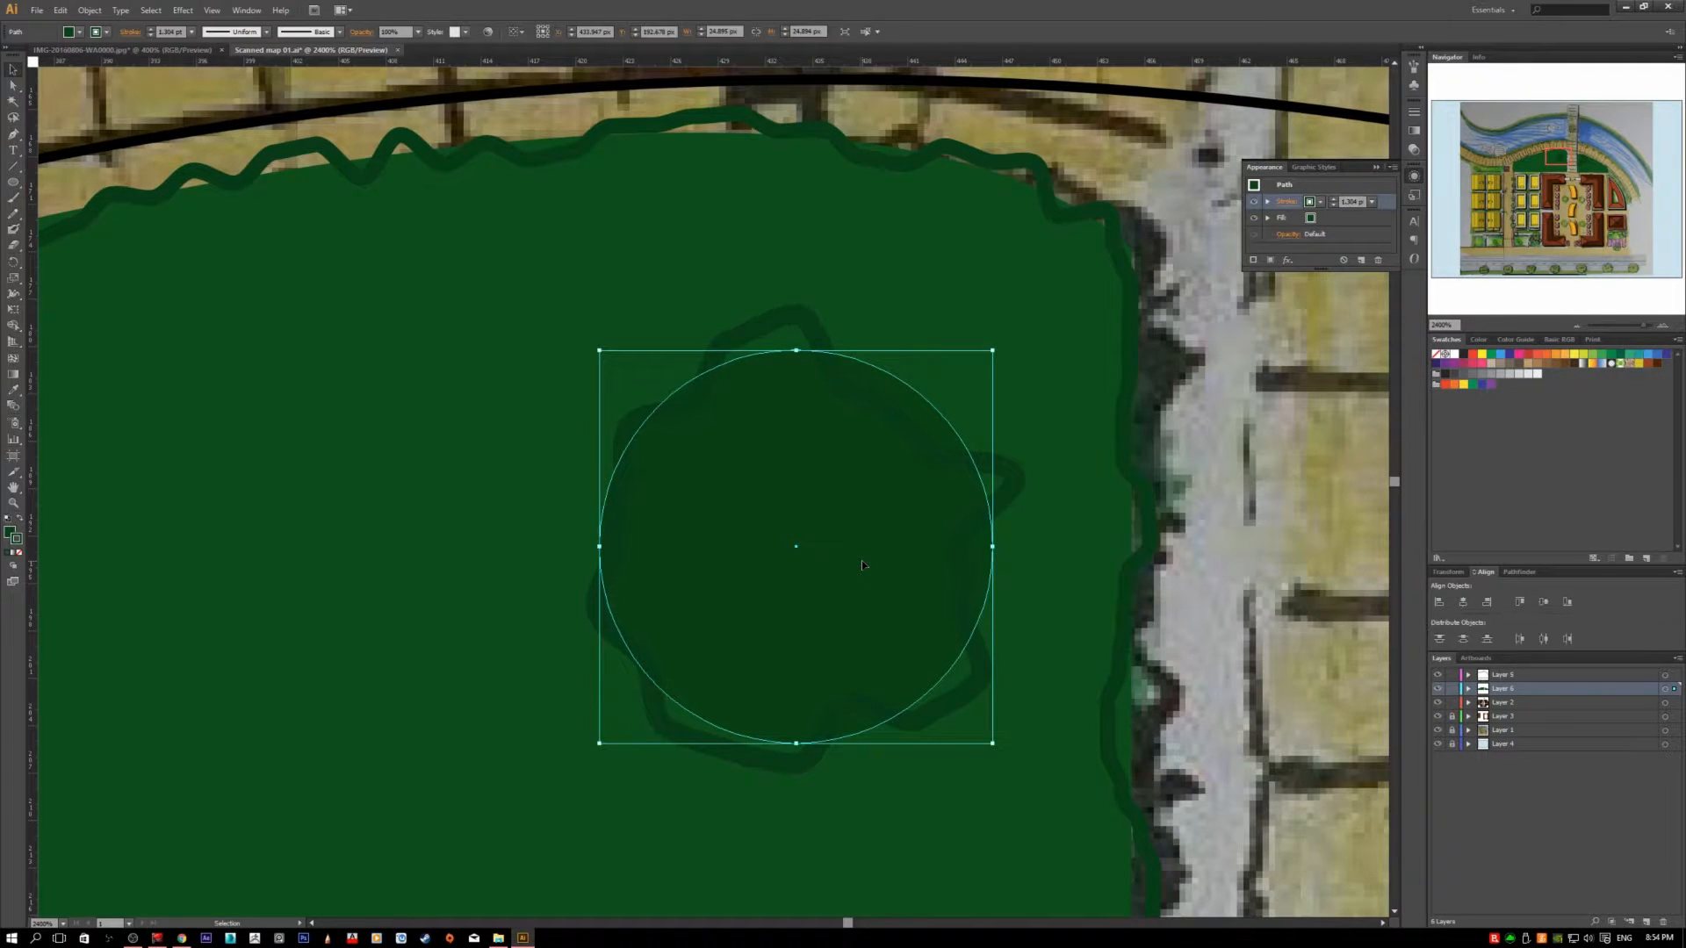
pyautogui.click(1353, 221)
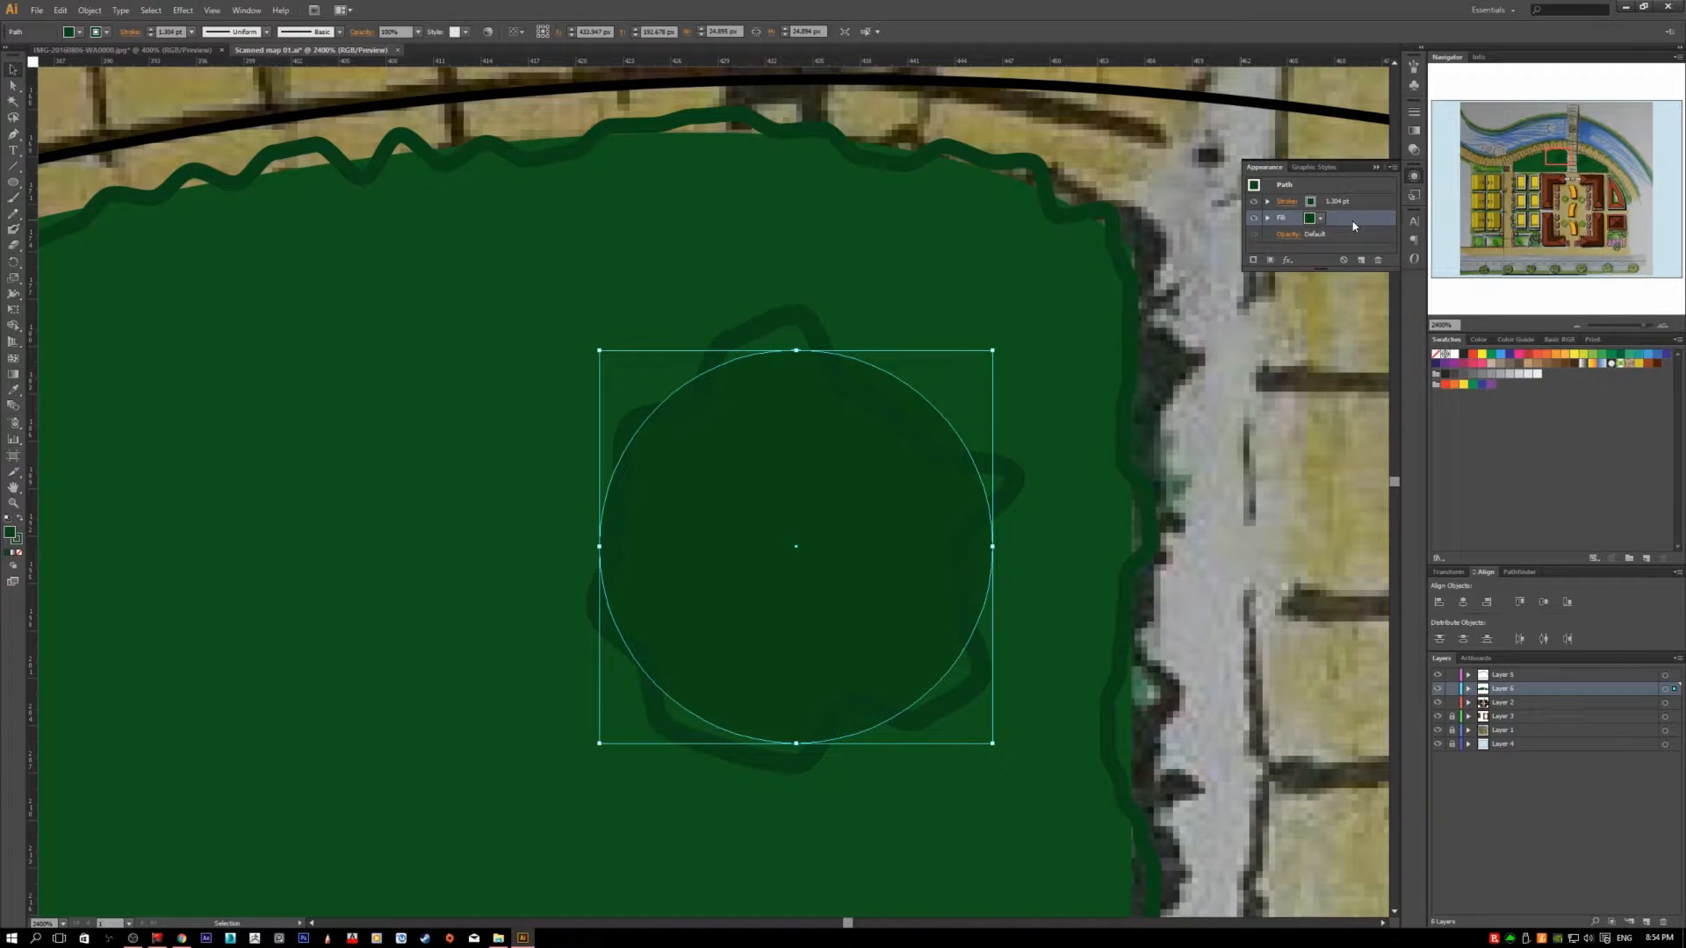
pyautogui.click(1288, 260)
pyautogui.moveTo(1313, 340)
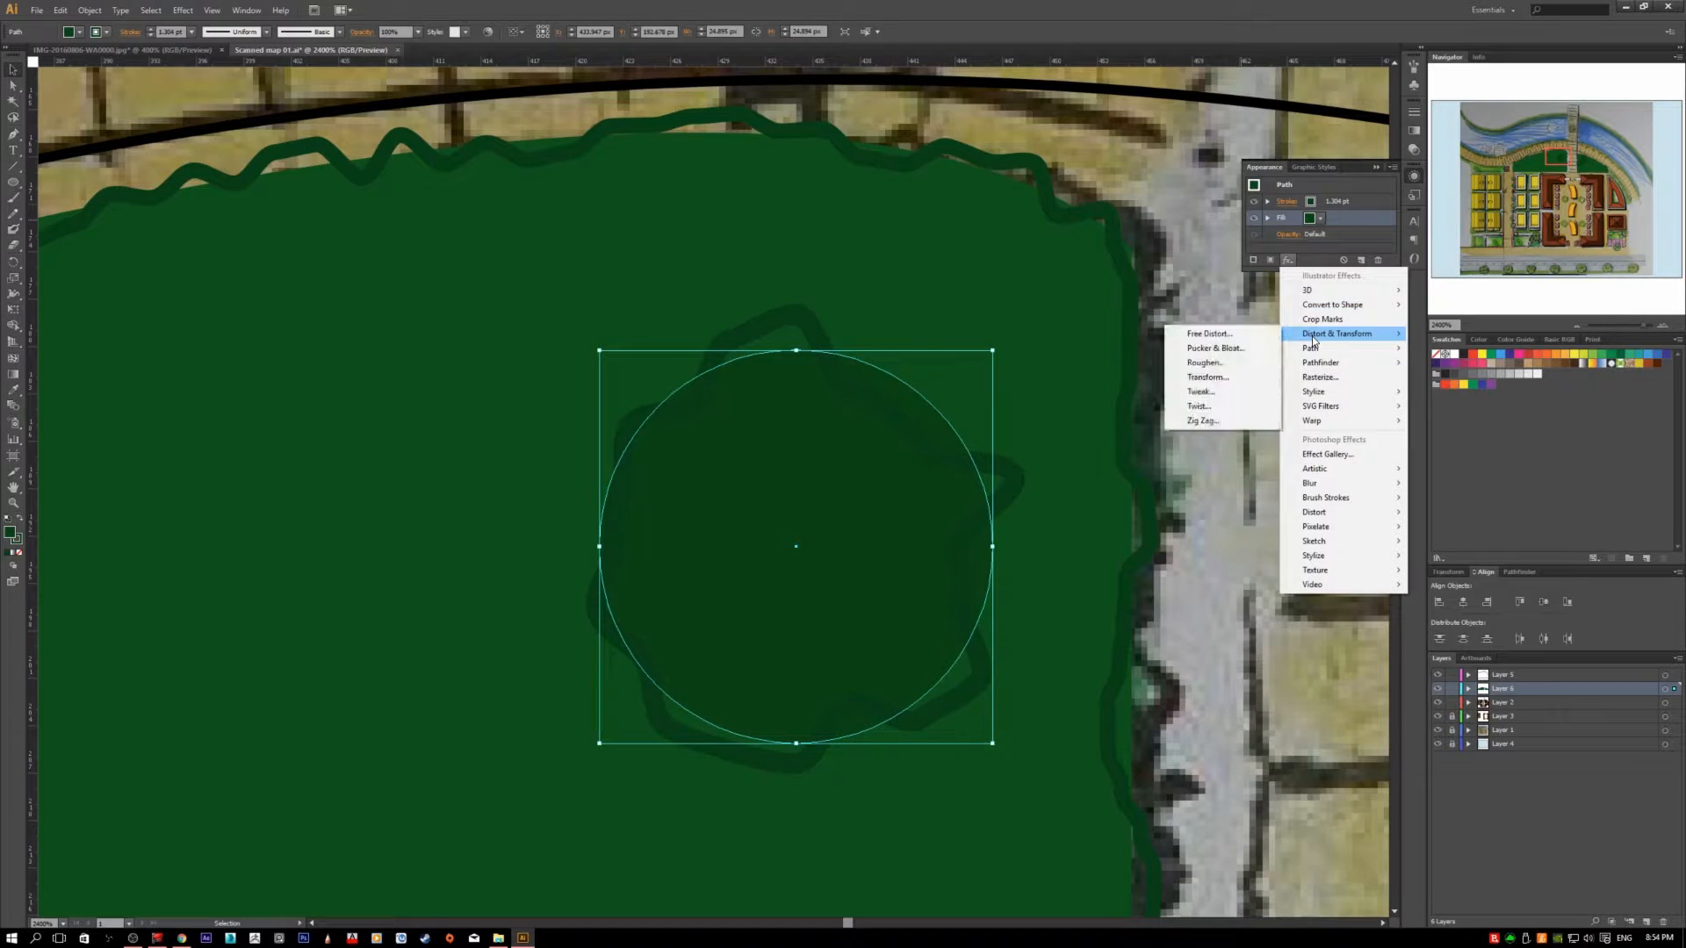
pyautogui.click(1238, 363)
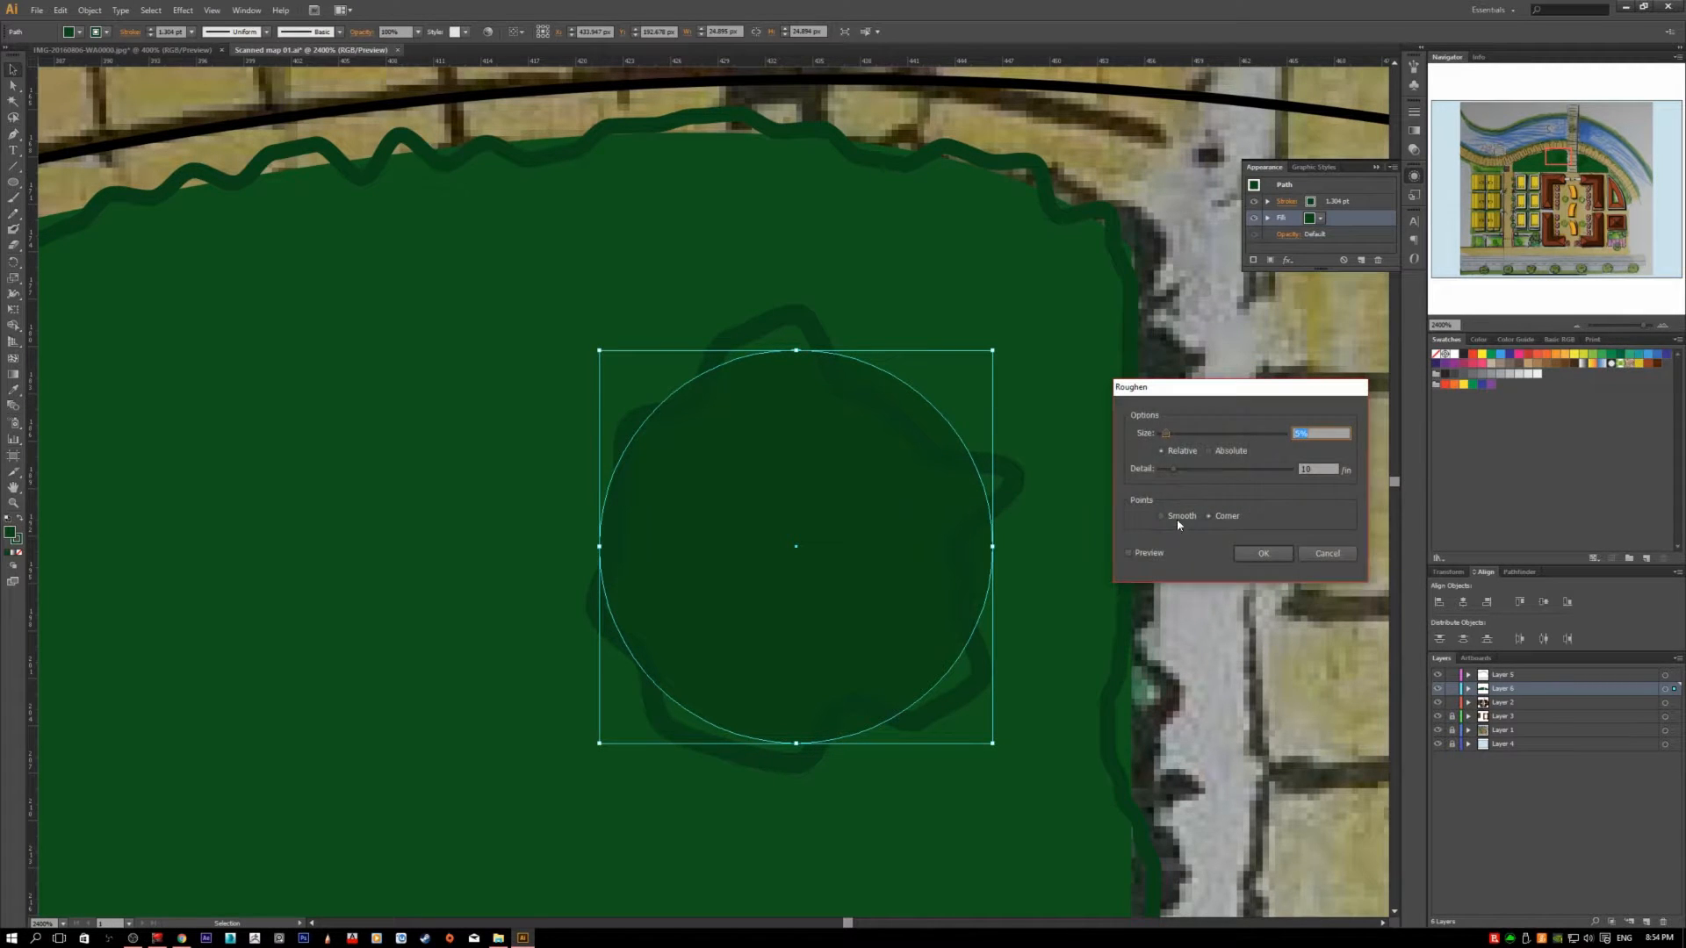
pyautogui.click(1129, 553)
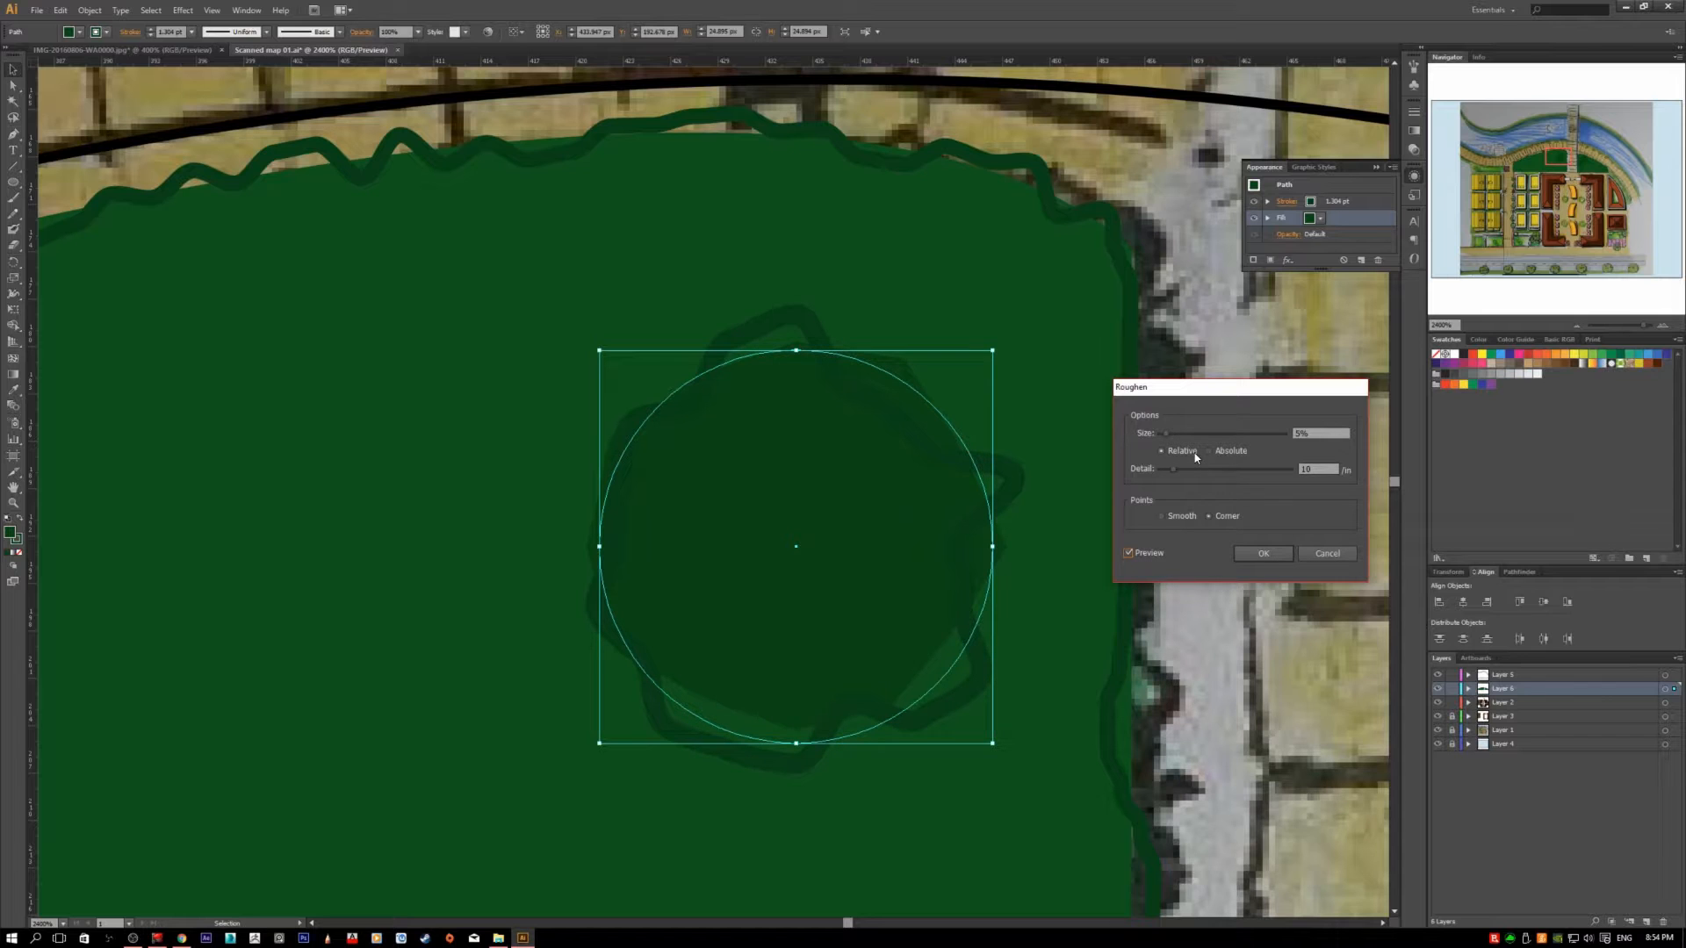
# - Apply the fill's Roughen effect with smooth points, a relative size of 8% and a detail of 15 per inch, and clear the selection
pyautogui.moveTo(1166, 433); pyautogui.dragTo(1172, 434)
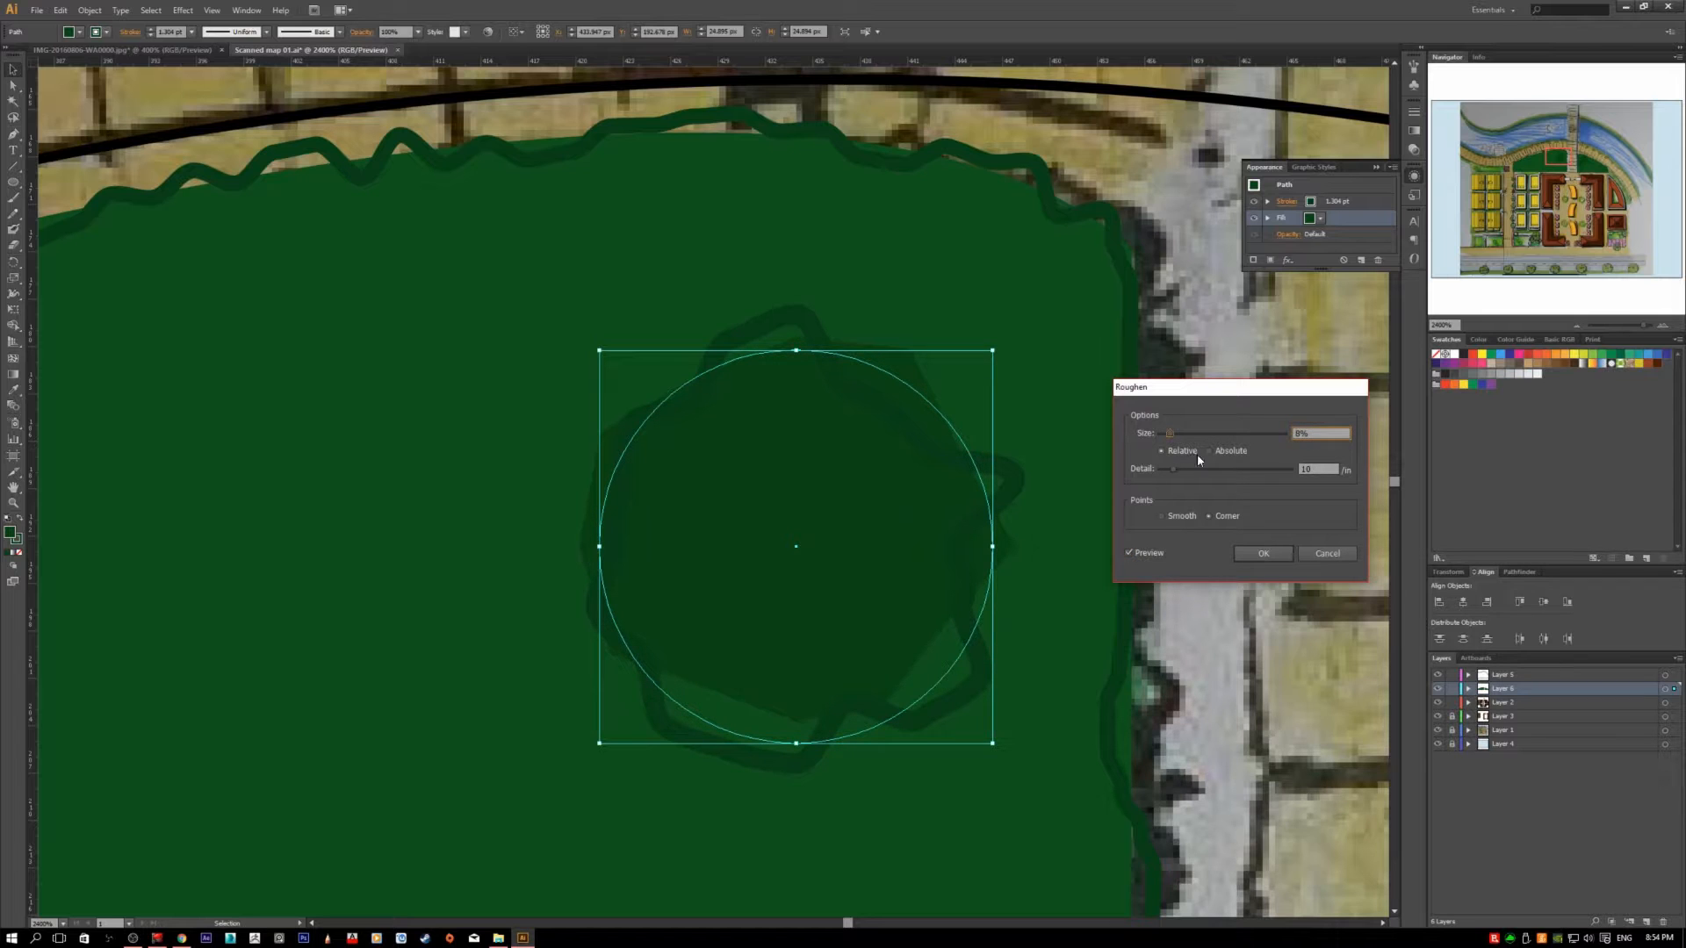
pyautogui.click(1186, 517)
pyautogui.moveTo(1174, 470); pyautogui.dragTo(1180, 471)
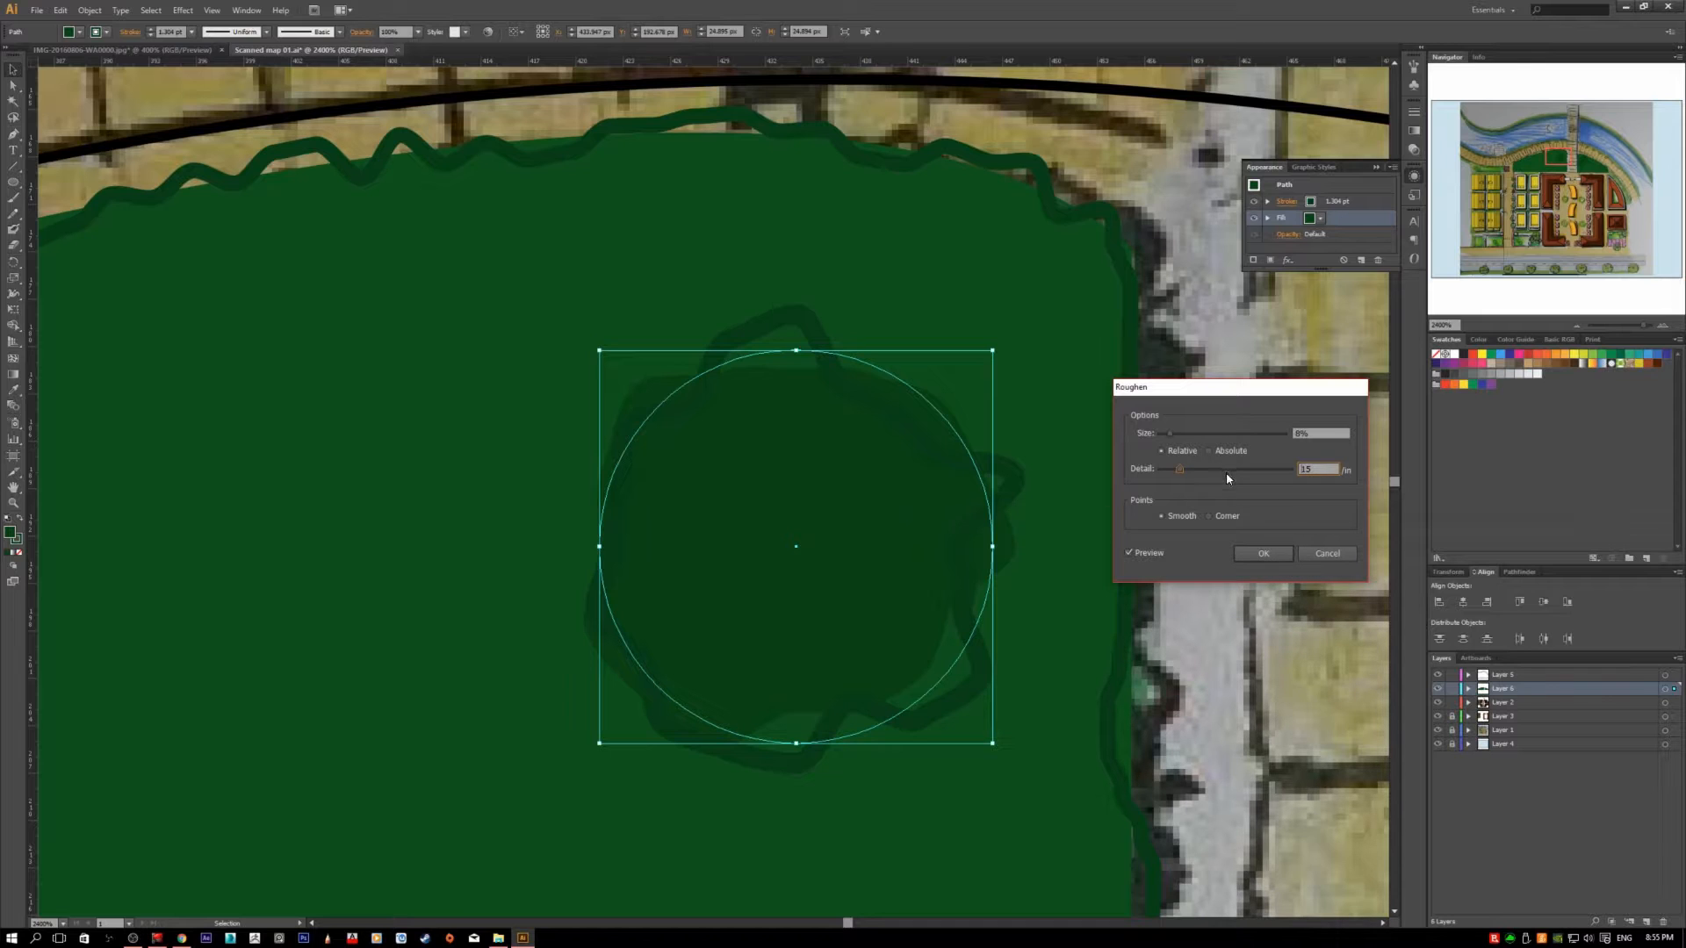
pyautogui.click(1277, 549)
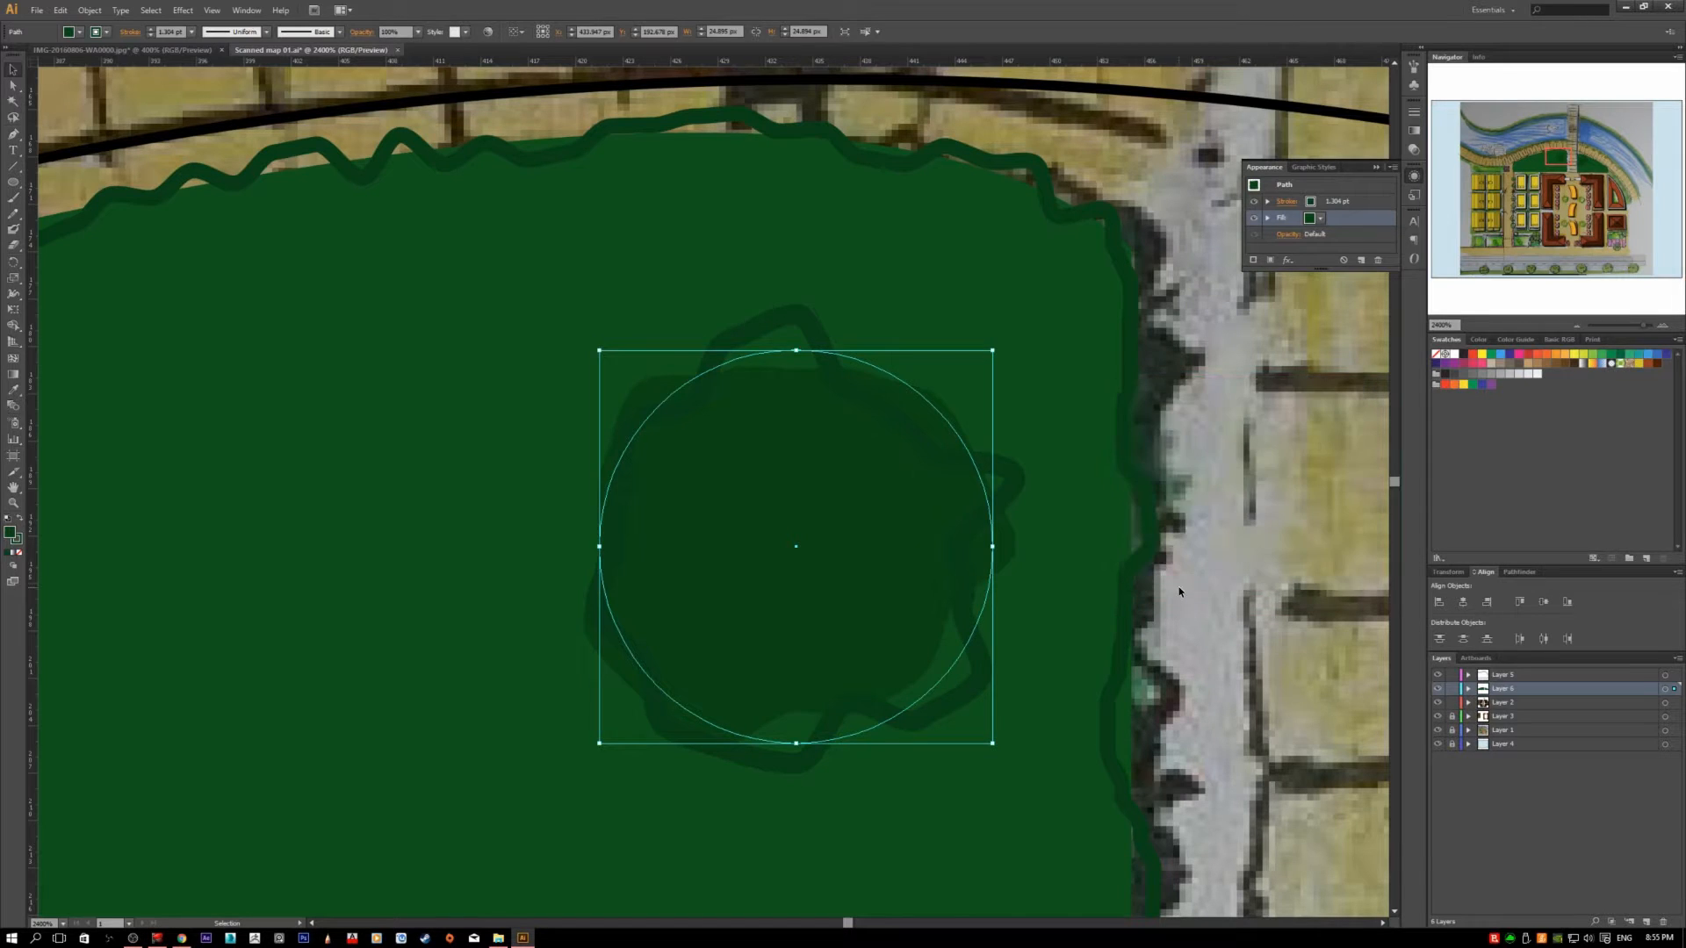
pyautogui.click(1180, 592)
# - Set the opacity of the tree circle left of the bridge to 80% and deselect it
pyautogui.scroll(-7, 1145, 601)
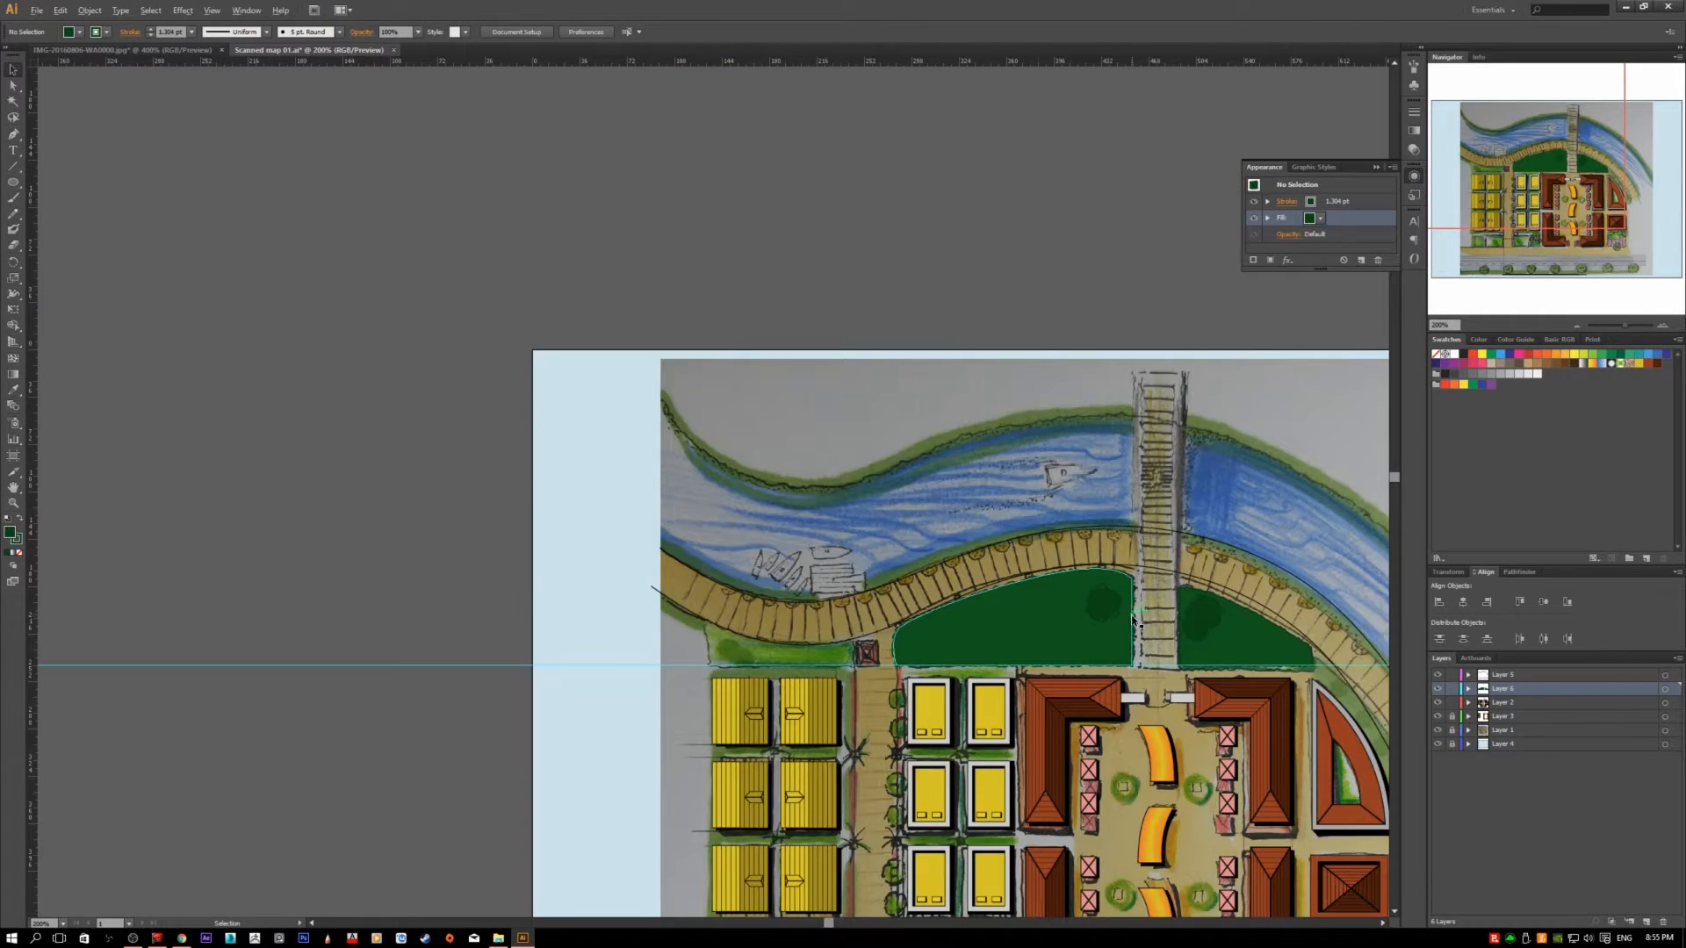
pyautogui.scroll(-1, 1133, 619)
pyautogui.moveTo(1220, 642); pyautogui.dragTo(745, 482)
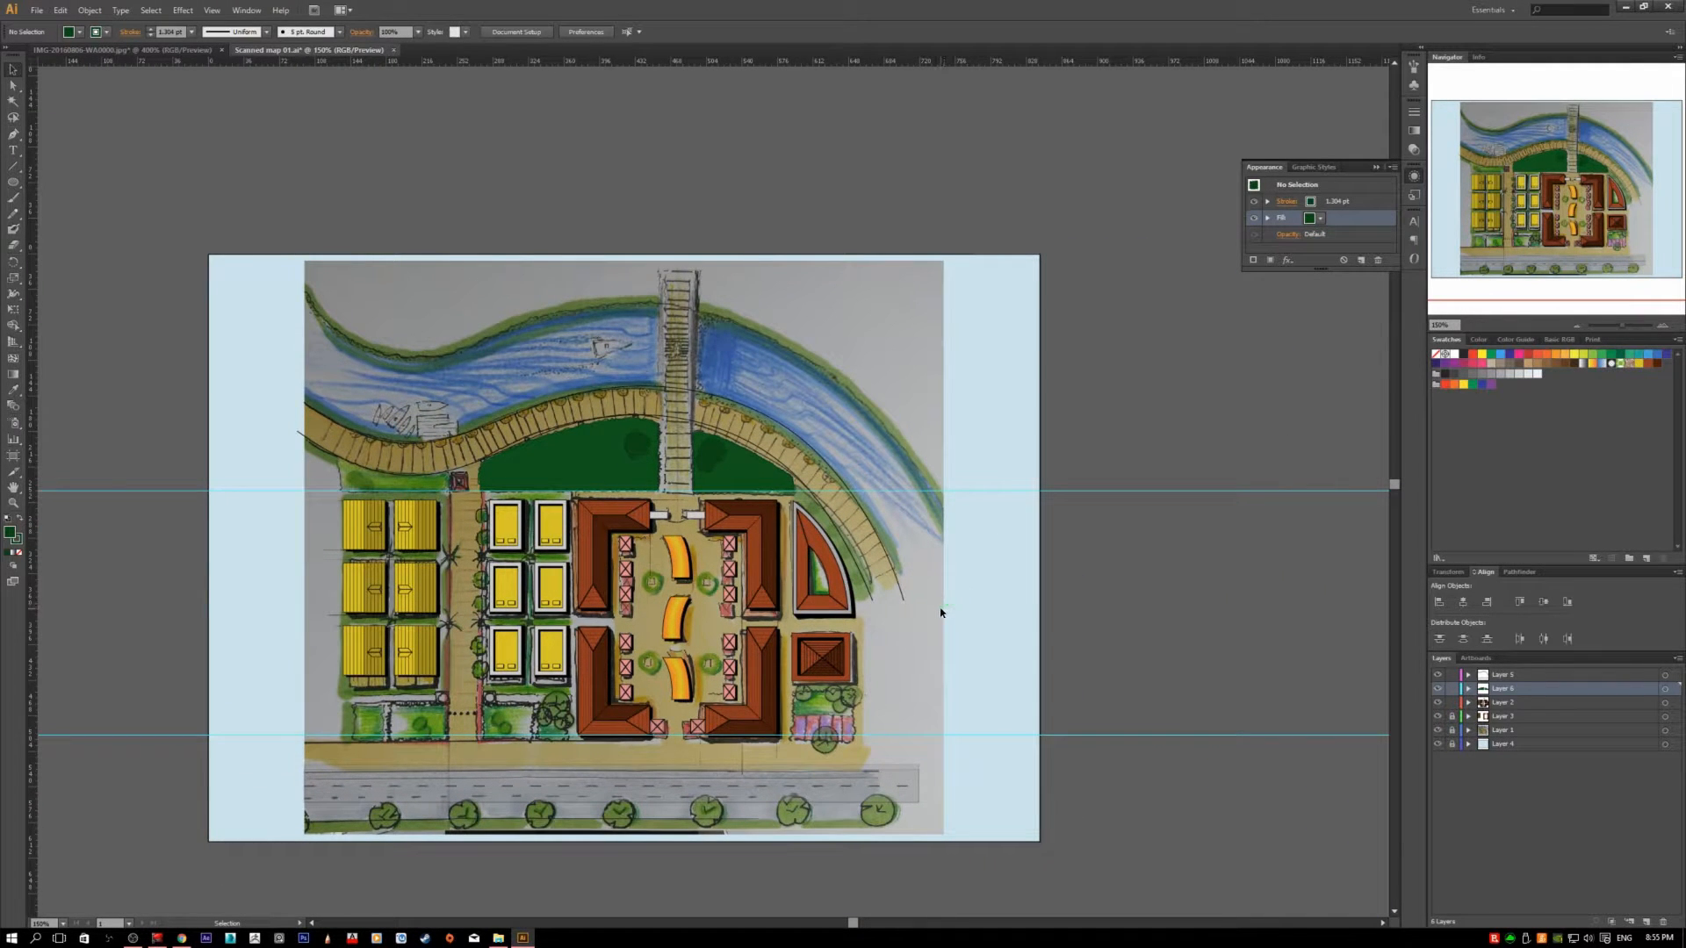
pyautogui.scroll(1, 936, 618)
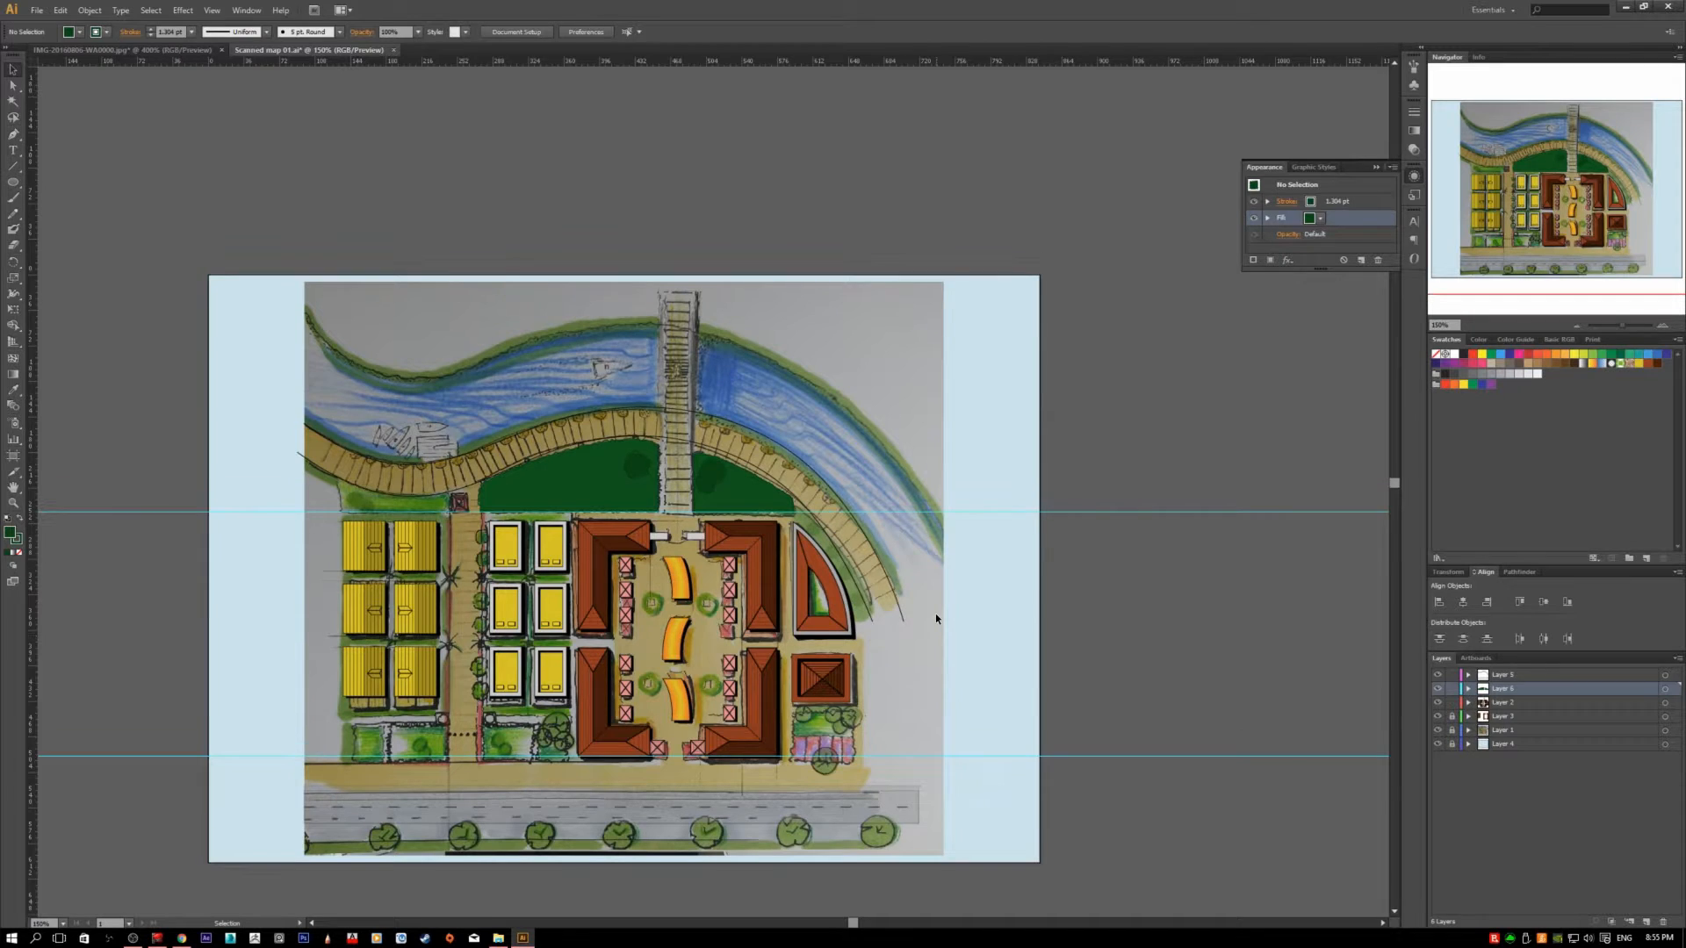
pyautogui.scroll(2, 558, 436)
pyautogui.hotkey('ctrl', 'v')
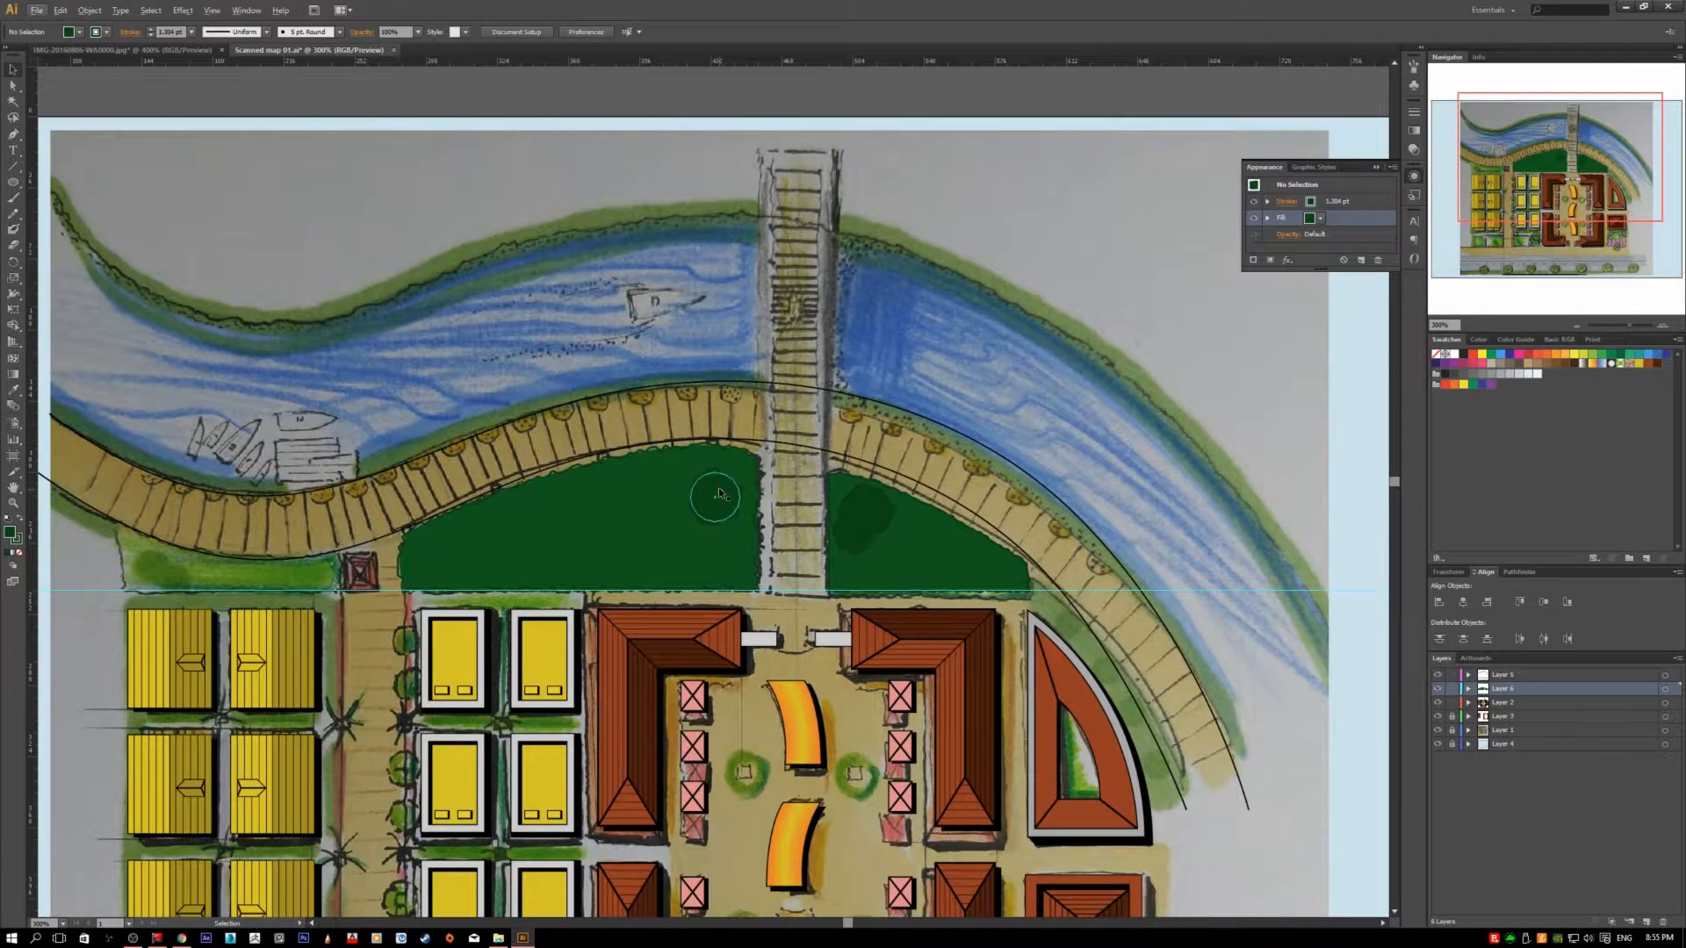
pyautogui.scroll(1, 682, 473)
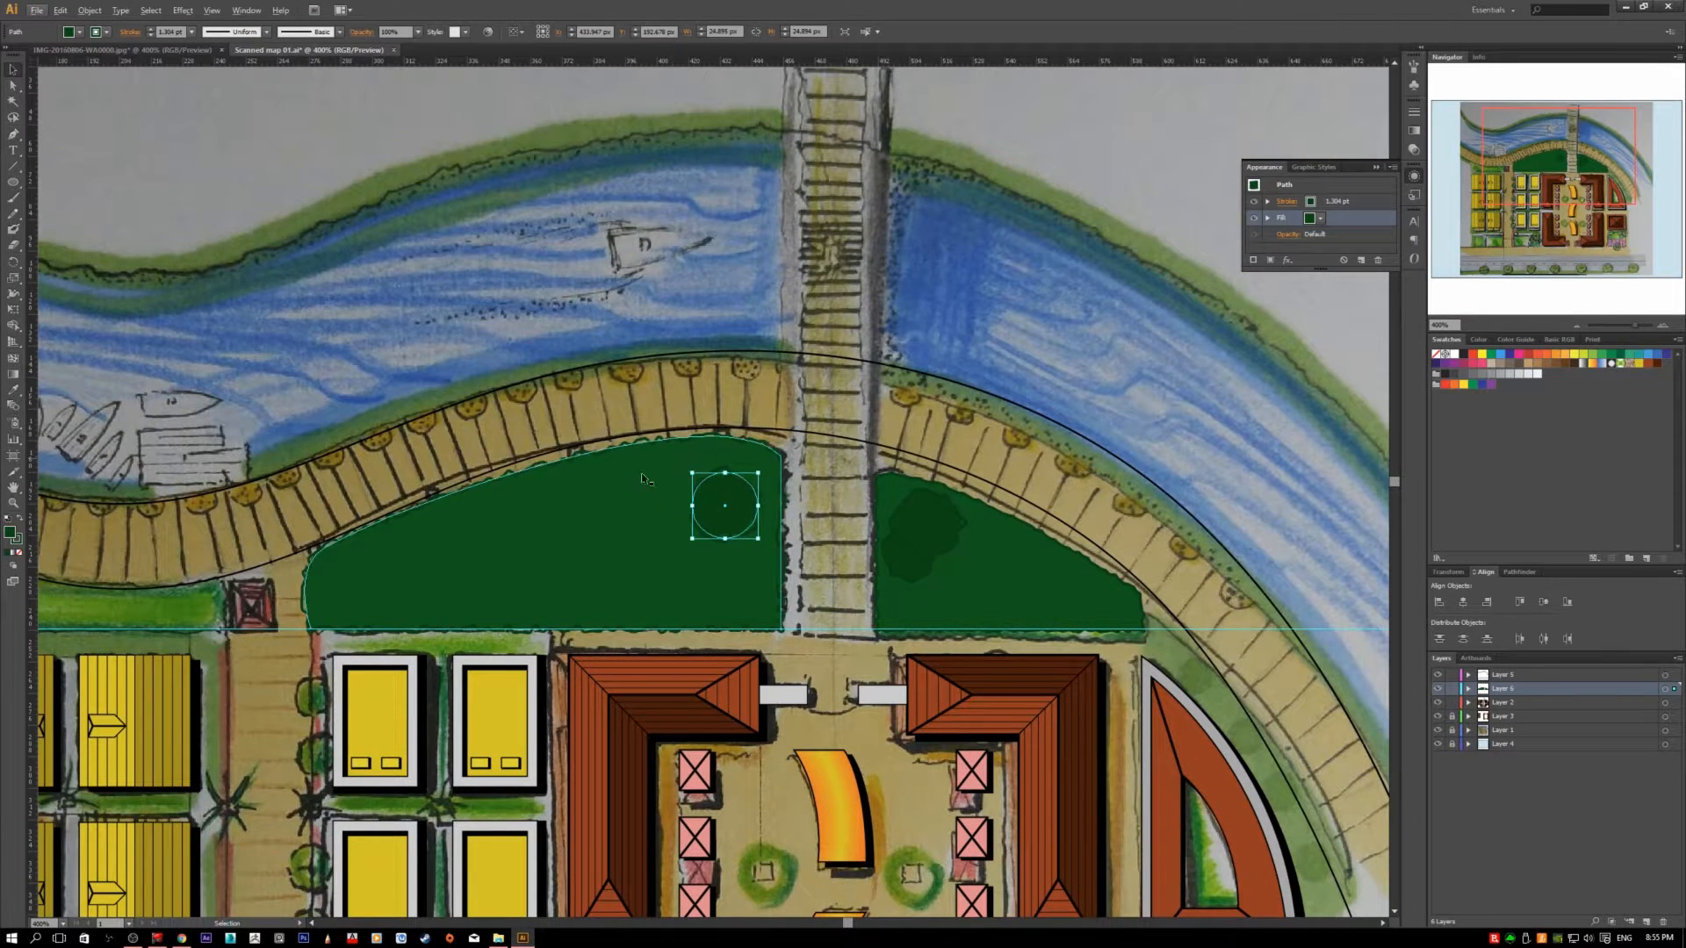
pyautogui.click(418, 33)
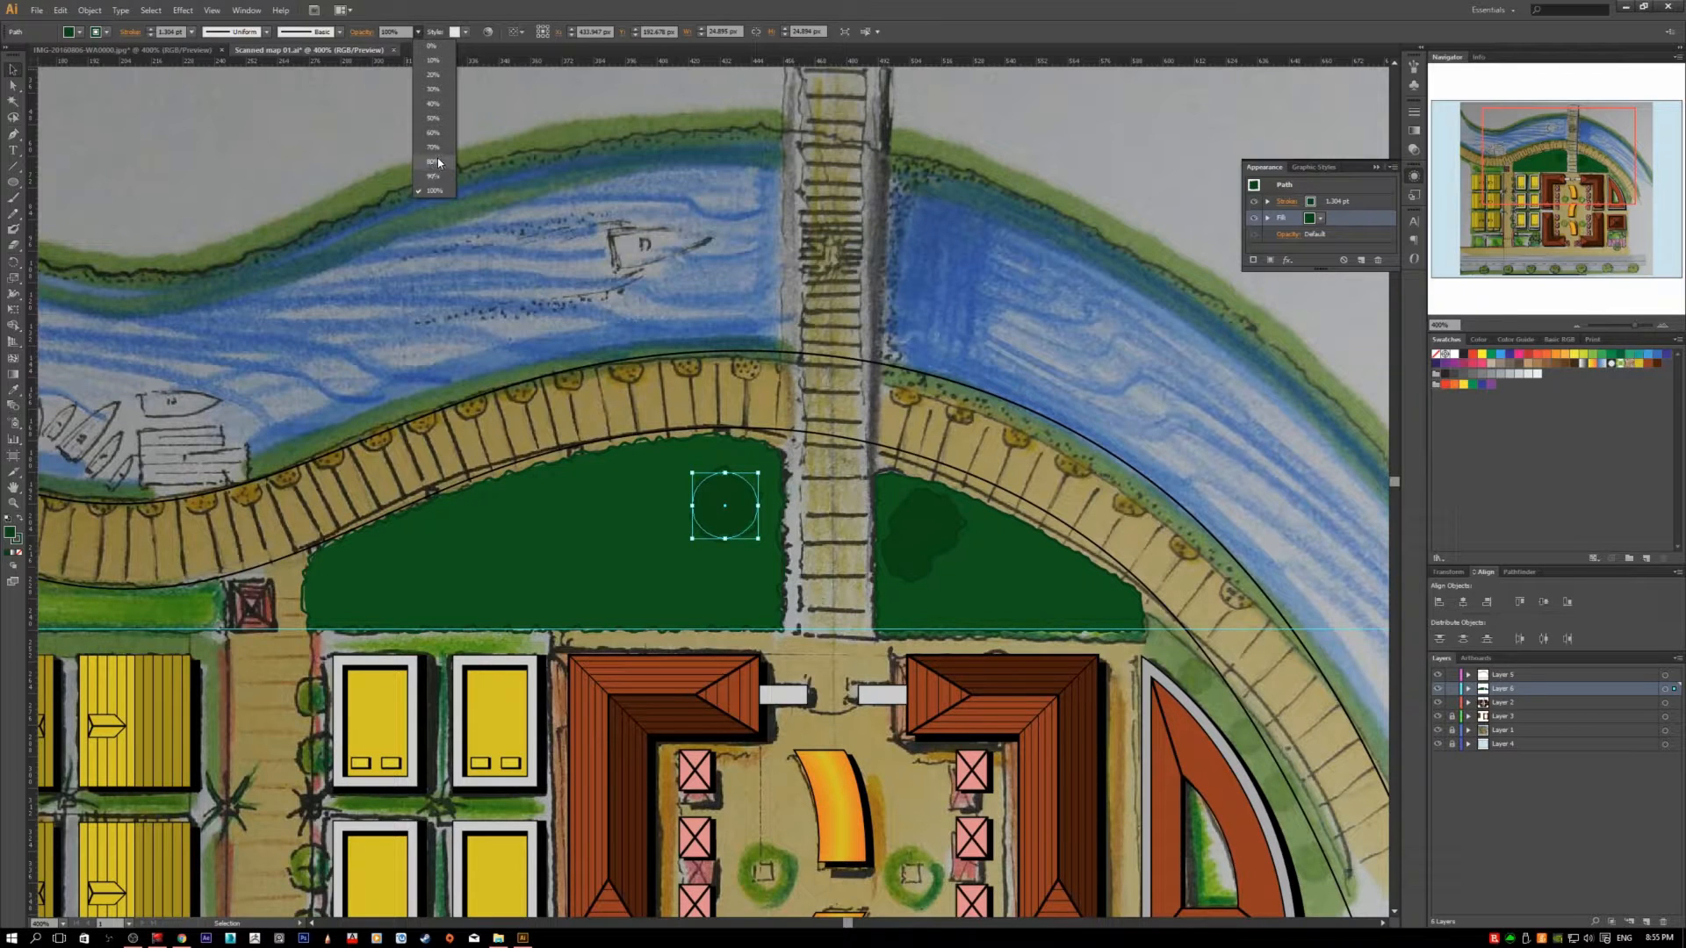
pyautogui.click(432, 162)
pyautogui.click(622, 340)
# - Set the opacity of the larger tree circle right of the bridge to 90% and deselect it
pyautogui.scroll(1, 652, 372)
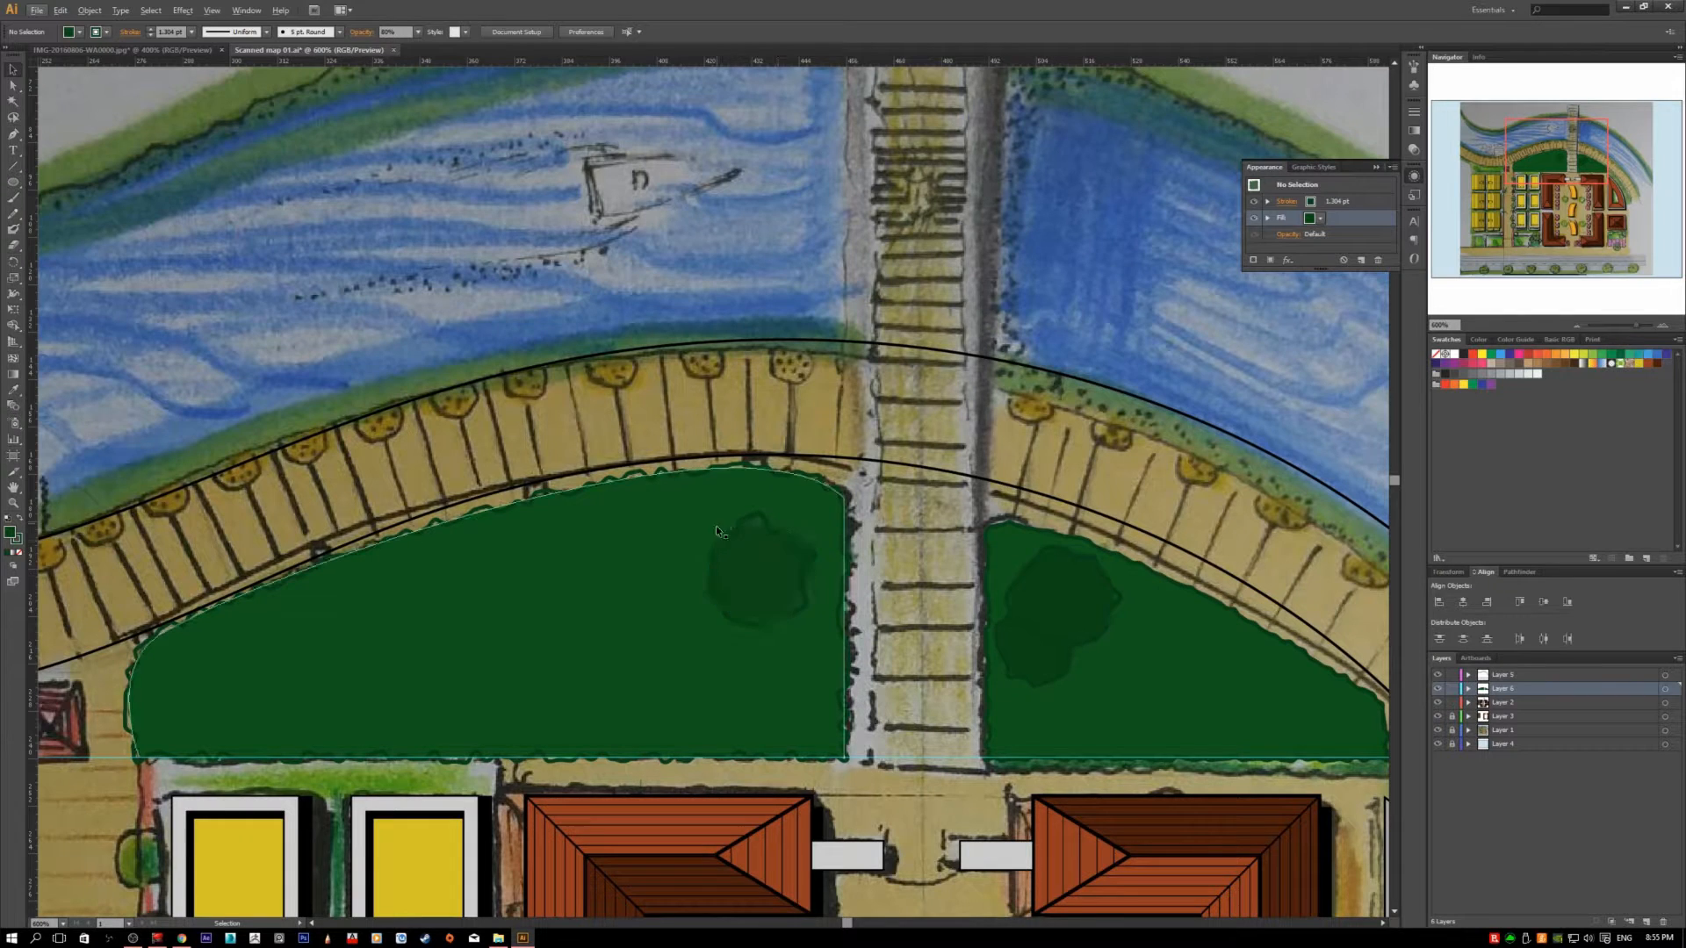
pyautogui.press('space')
pyautogui.moveTo(1122, 658); pyautogui.dragTo(949, 653)
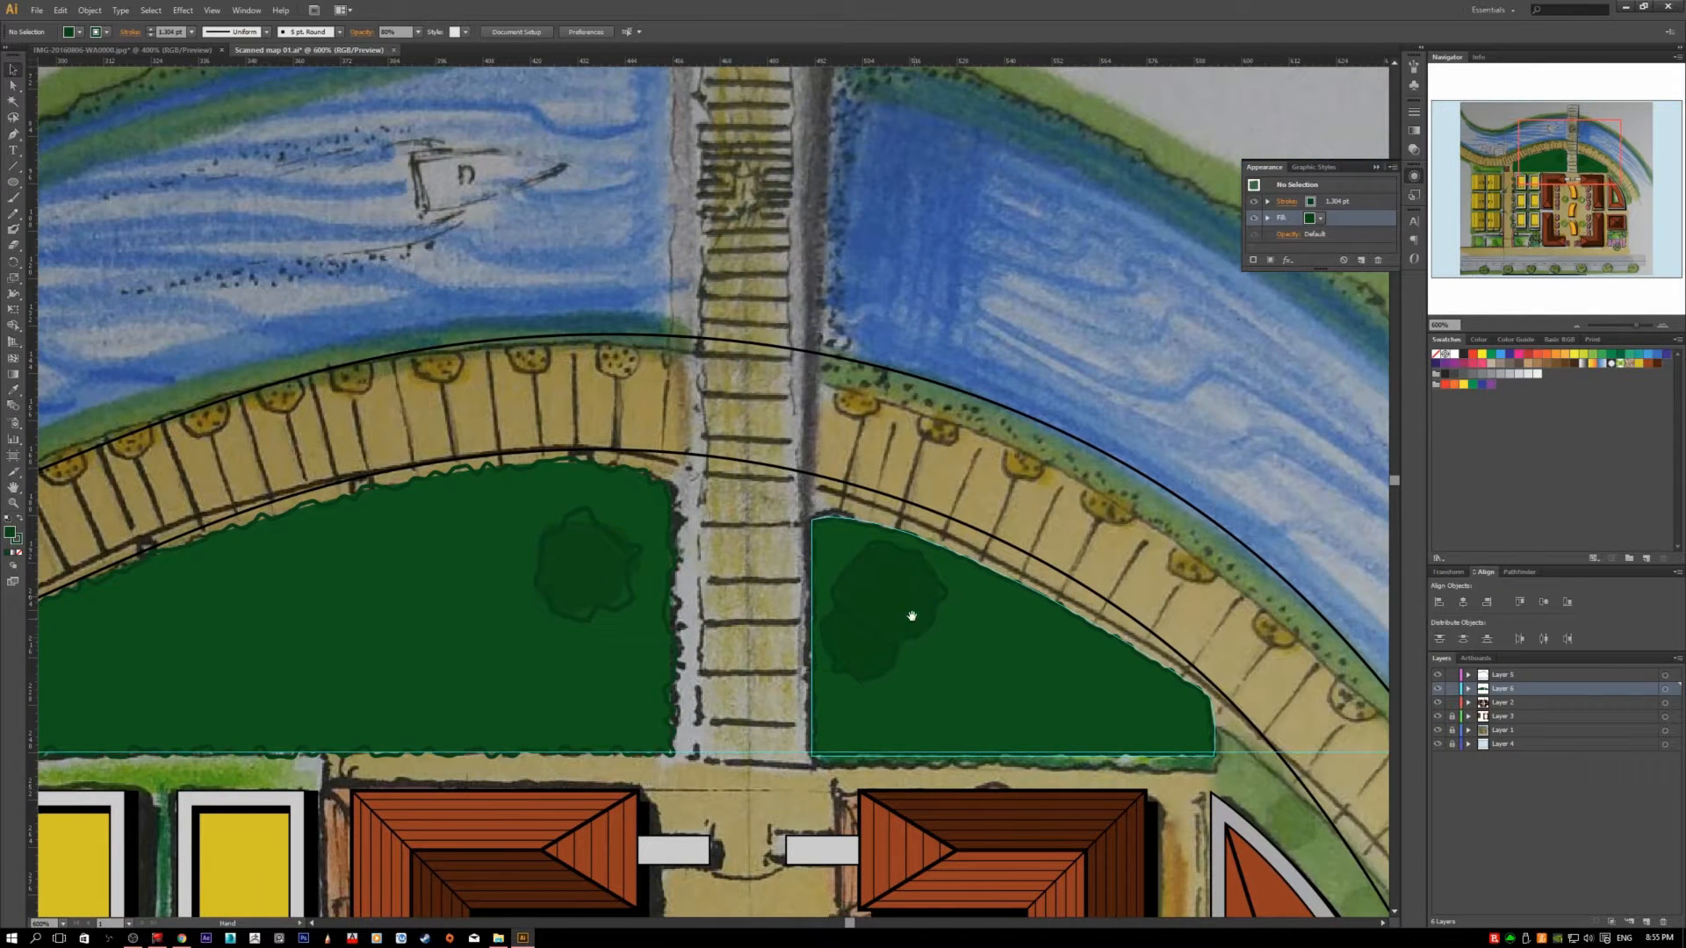
pyautogui.click(911, 614)
pyautogui.click(418, 32)
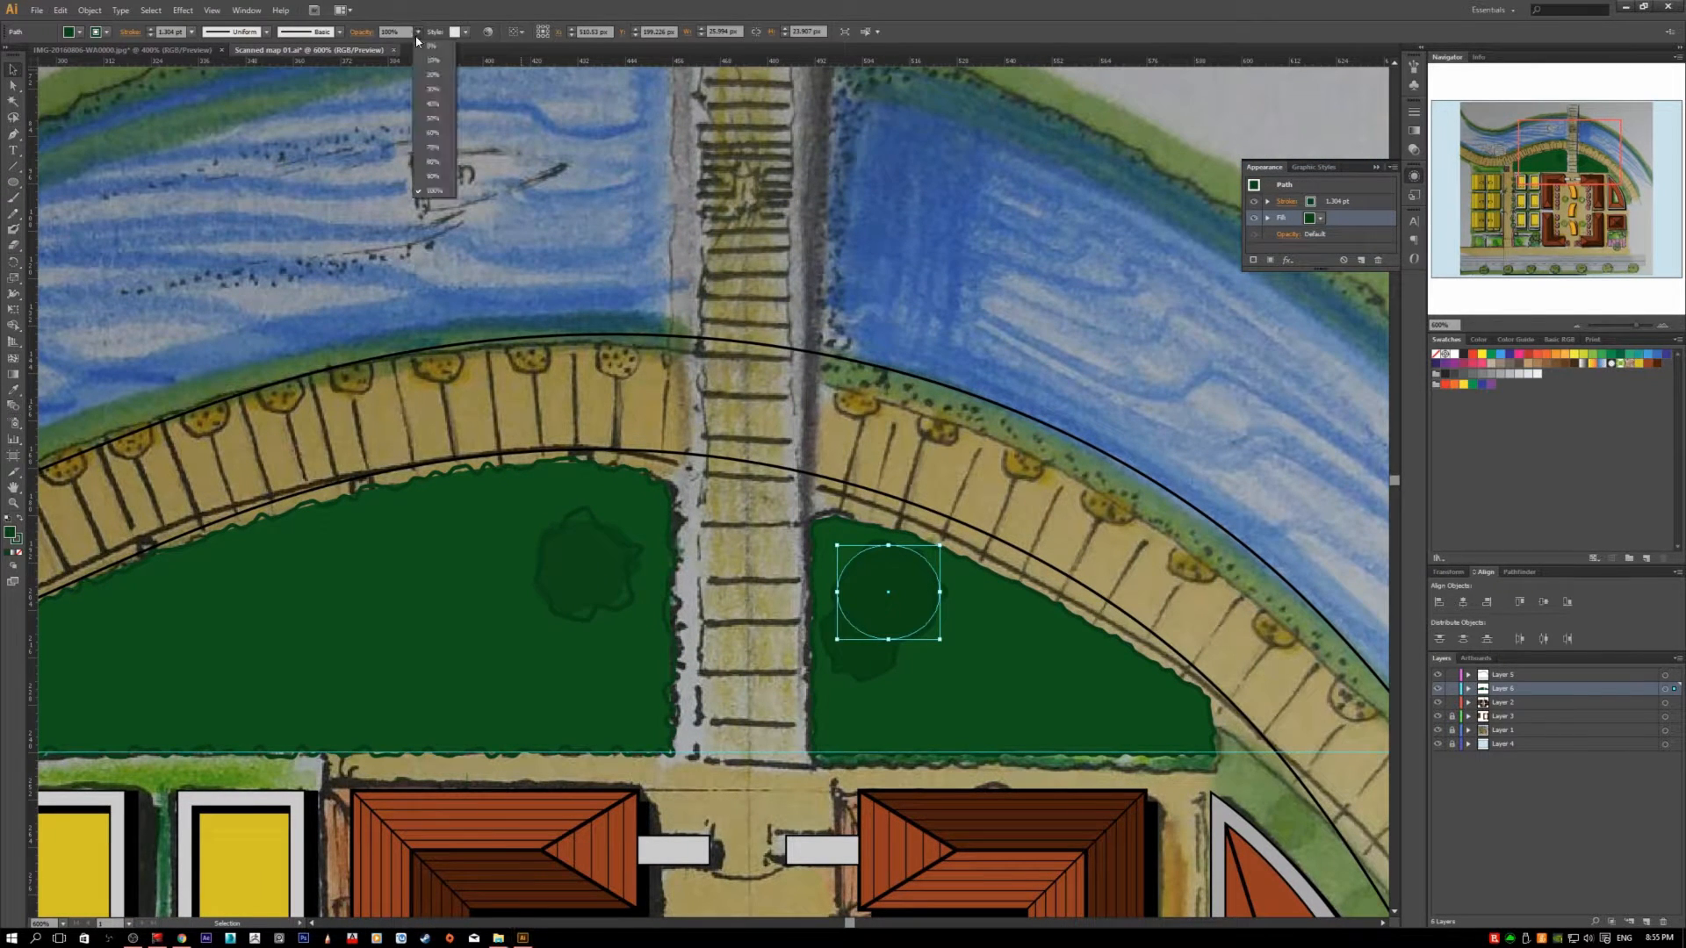
pyautogui.click(434, 177)
pyautogui.click(757, 398)
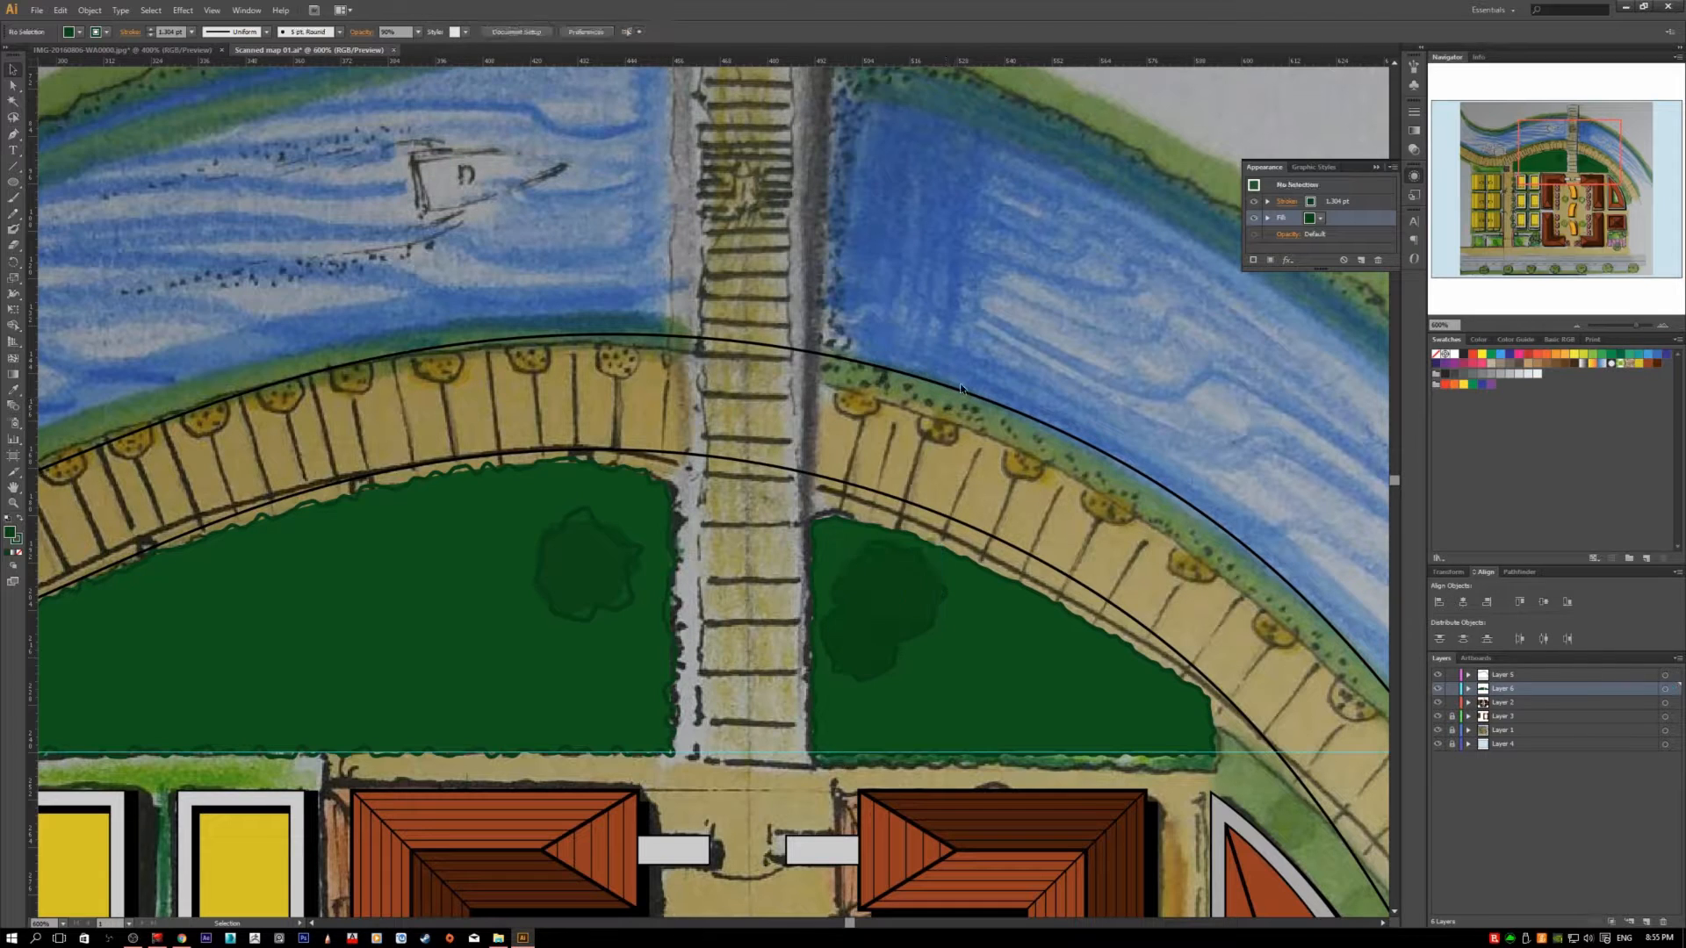
# - Try an opacity of 100% on the selected tree circle and undo the change
pyautogui.scroll(2, 962, 655)
pyautogui.moveTo(961, 655); pyautogui.dragTo(741, 601)
pyautogui.scroll(-2, 766, 619)
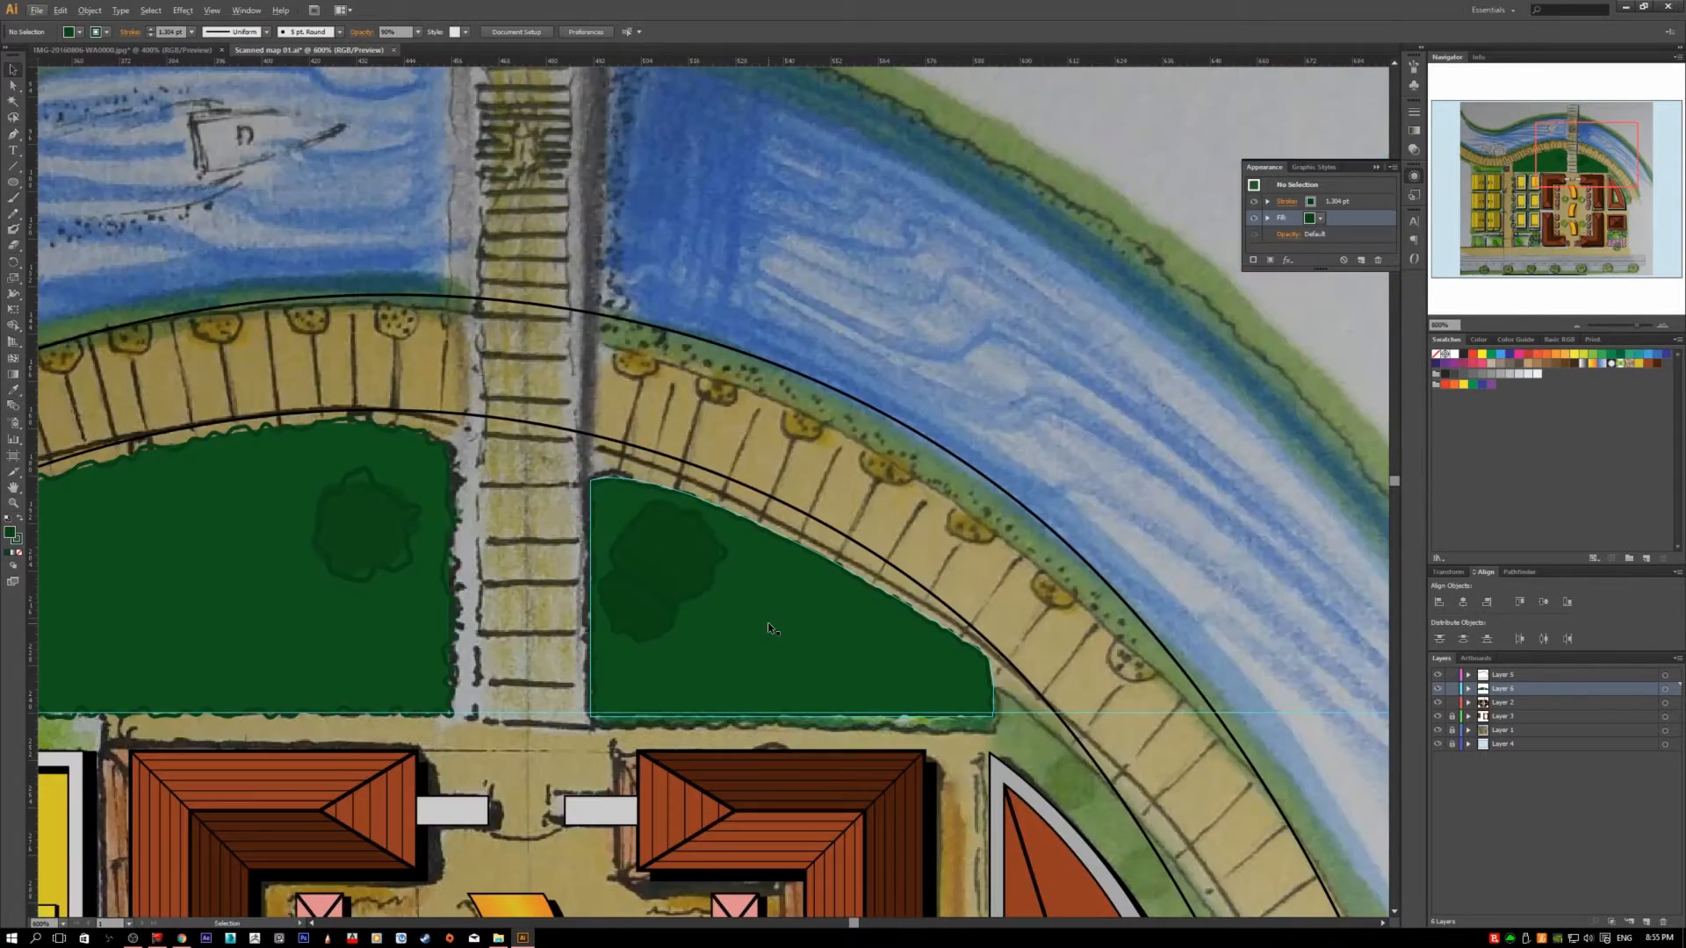
pyautogui.click(696, 570)
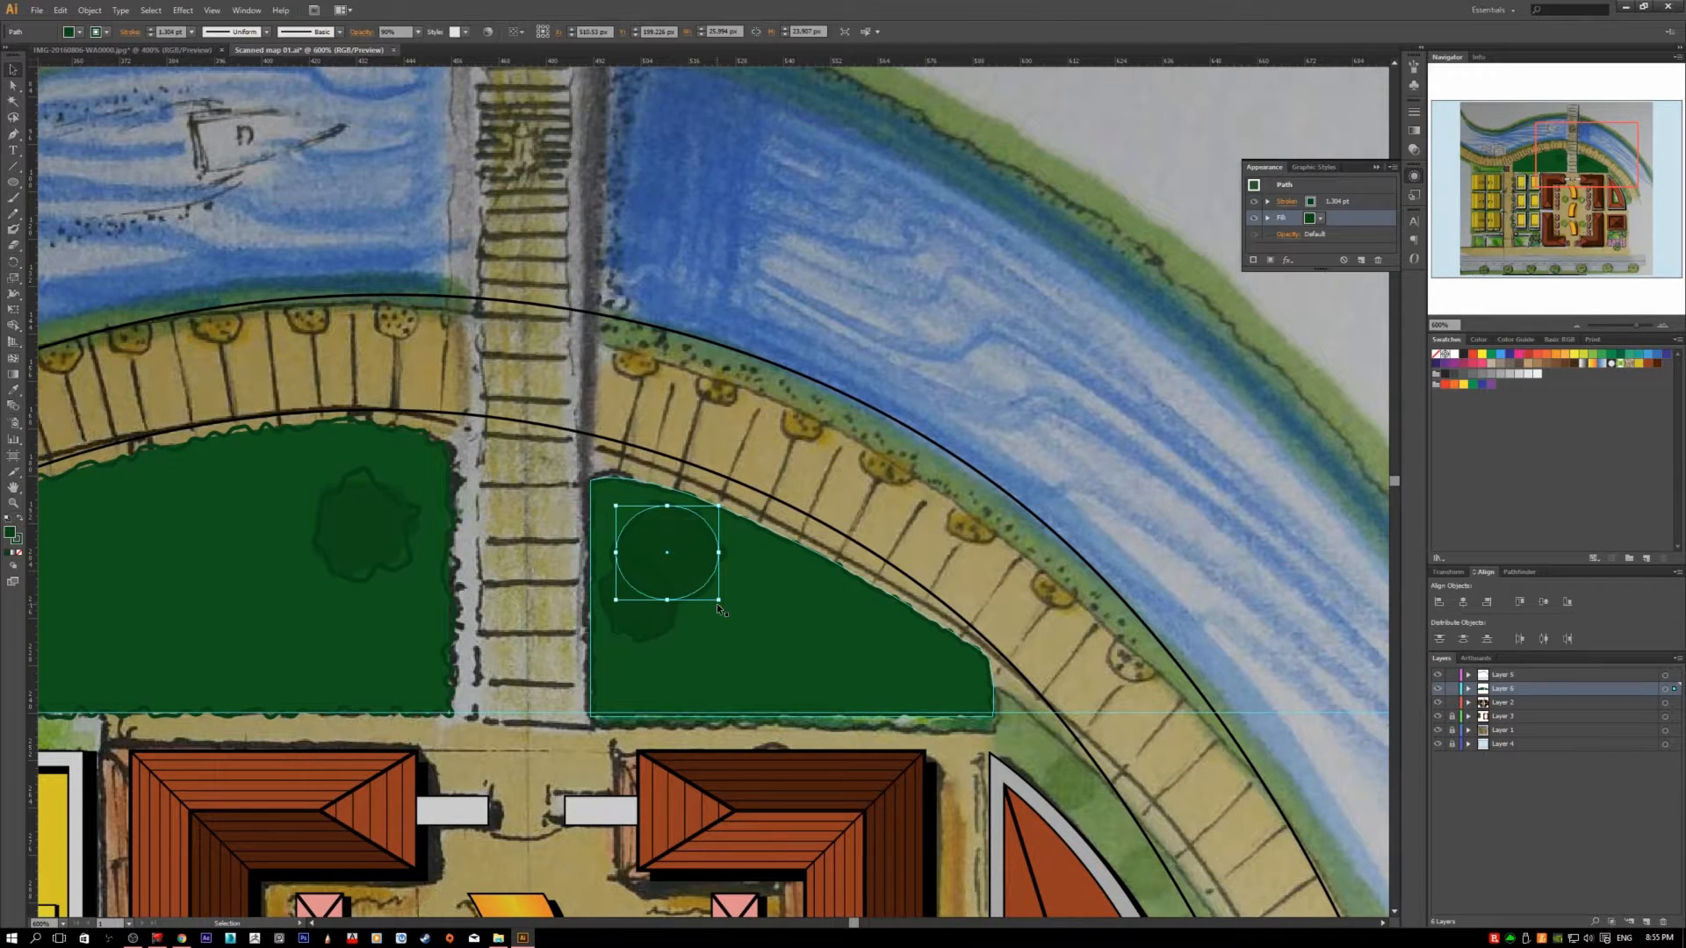
pyautogui.click(716, 604)
pyautogui.click(699, 575)
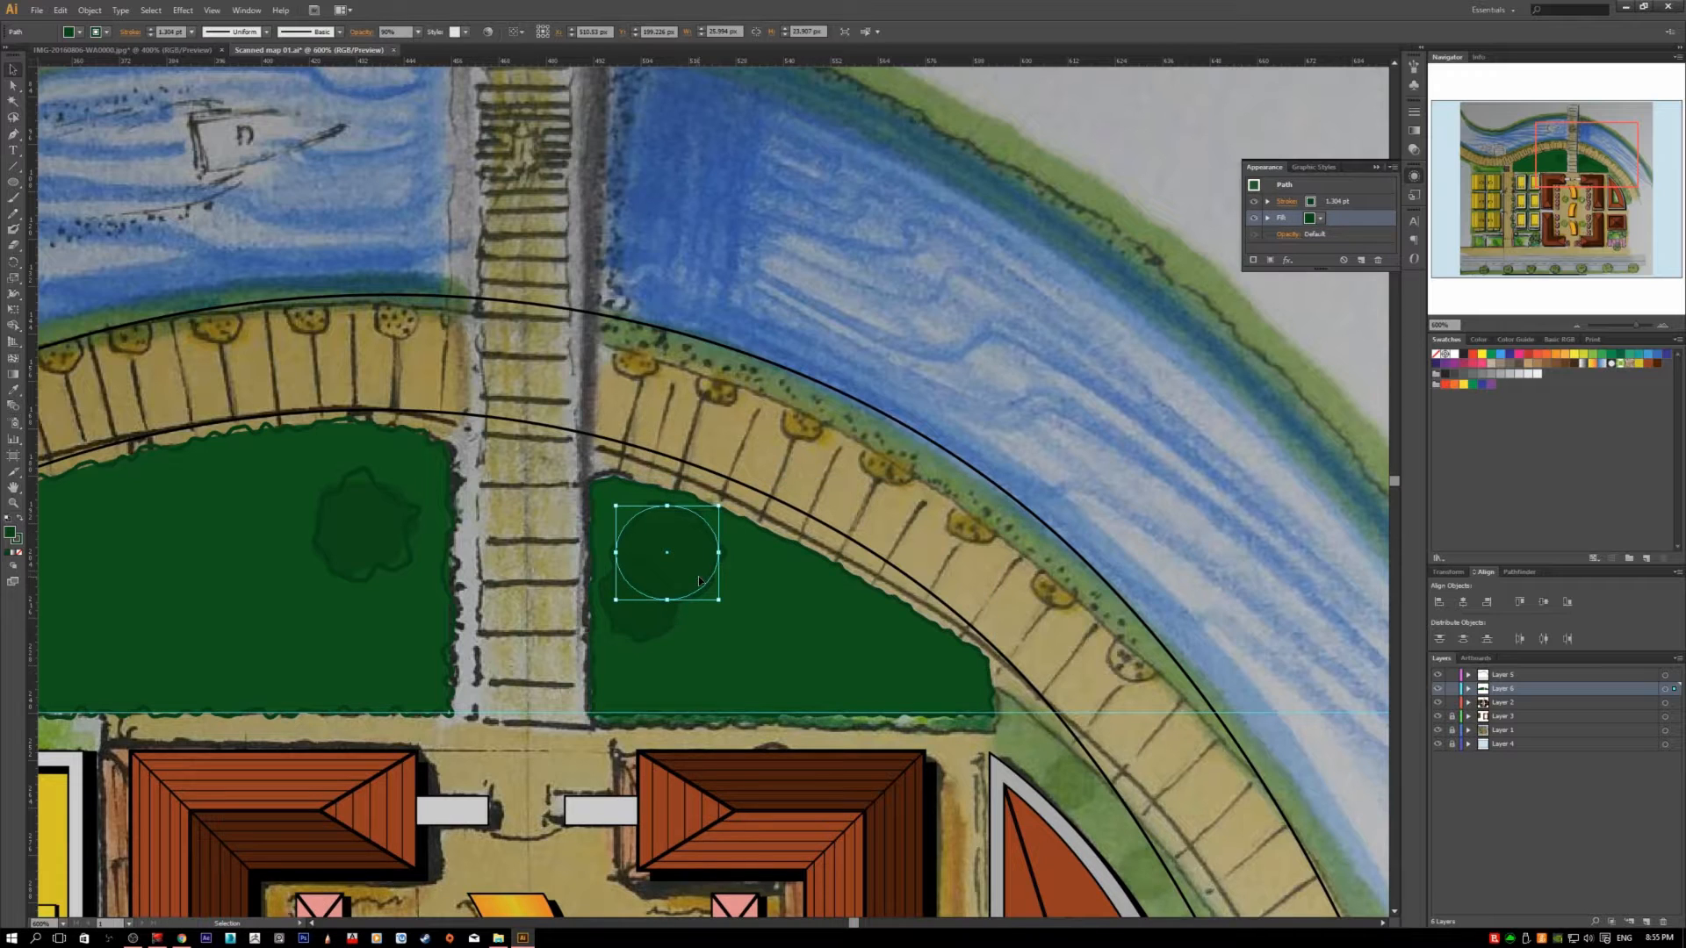
pyautogui.moveTo(699, 577); pyautogui.dragTo(397, 551)
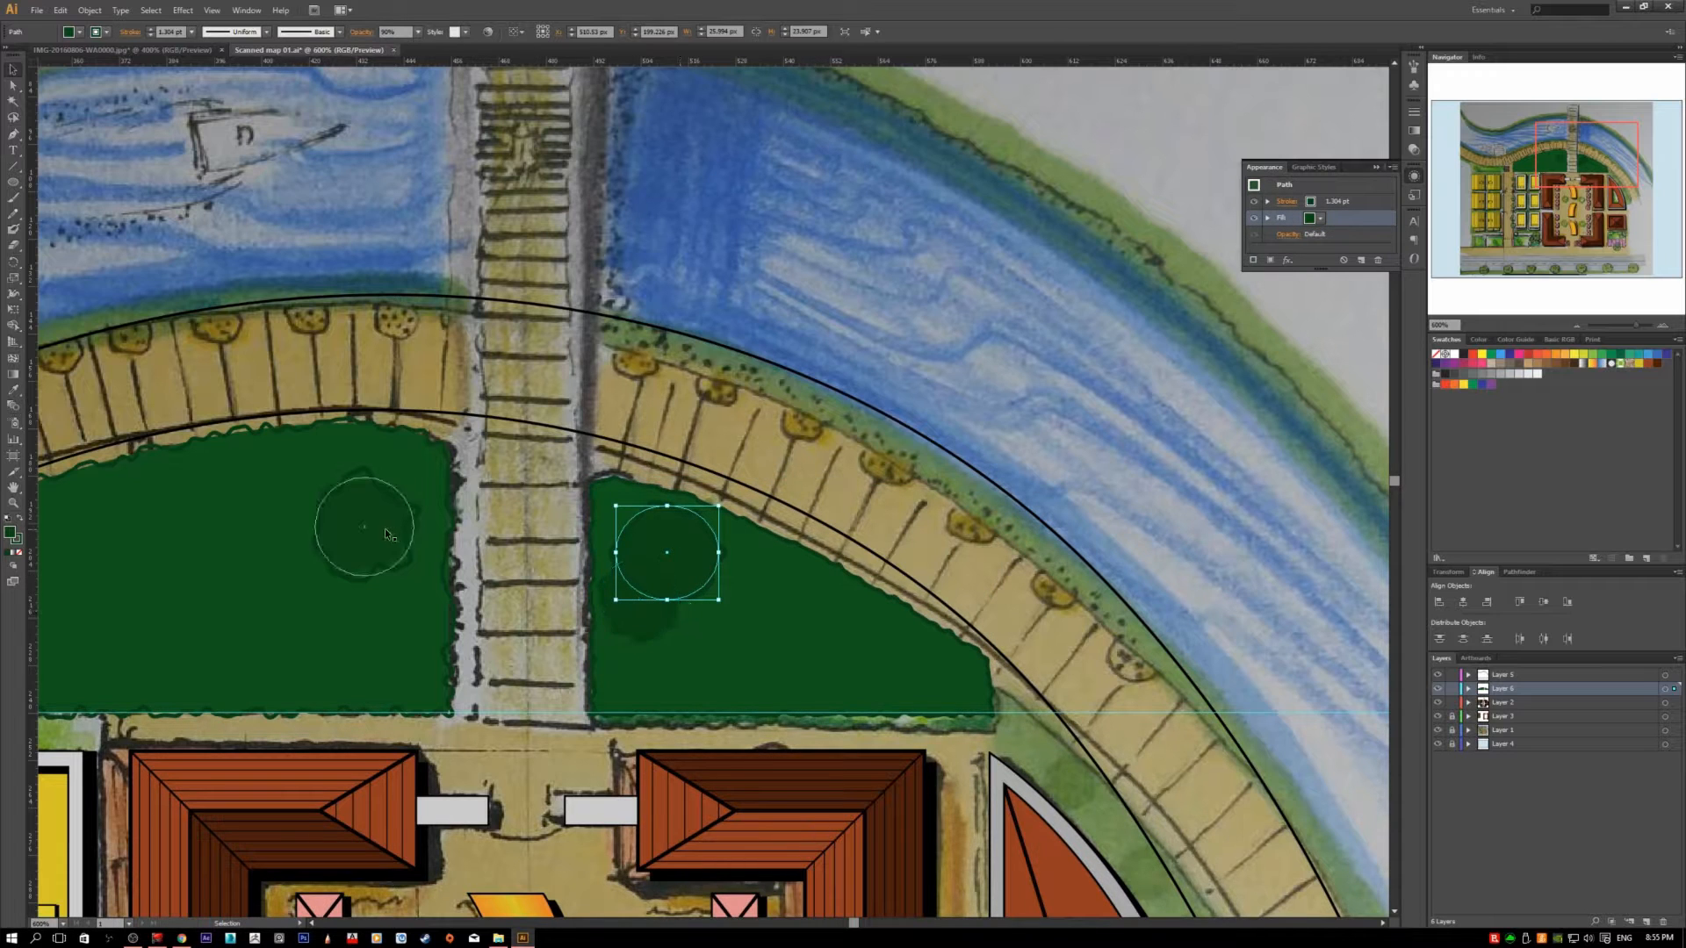
pyautogui.click(417, 31)
pyautogui.click(426, 190)
pyautogui.hotkey('ctrl', 'z')
pyautogui.hotkey('ctrl', 'z')
# - Give the larger tree circle right of the bridge the Multiply blend mode and an opacity of 50%, and deselect it
pyautogui.click(1414, 150)
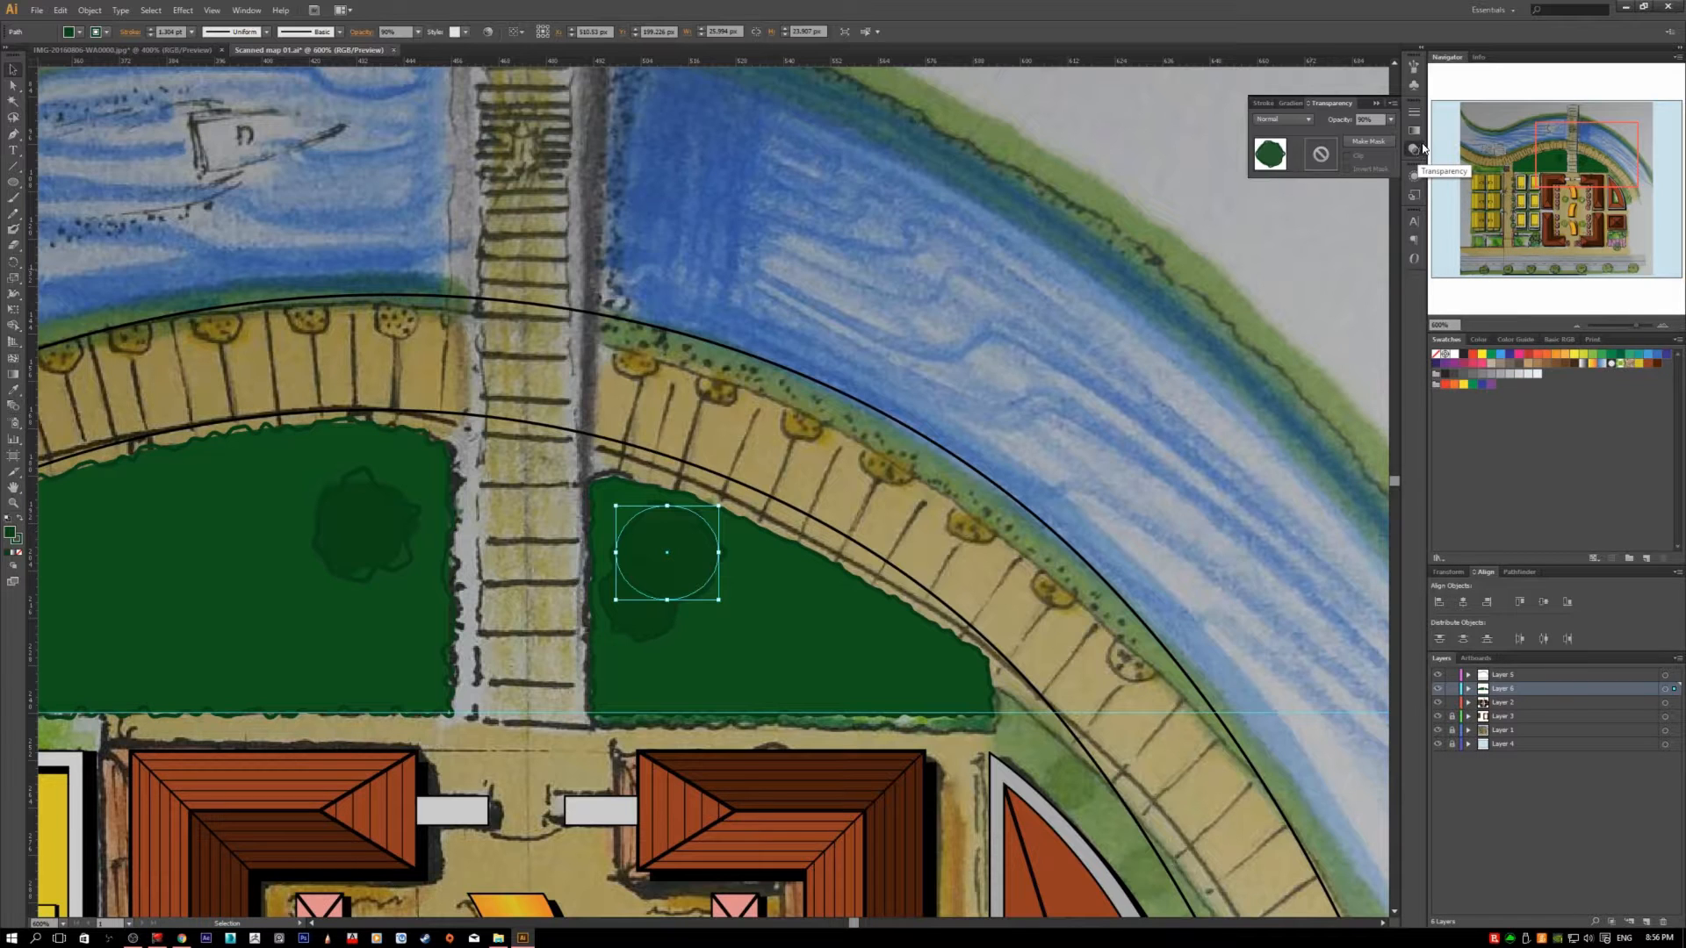
pyautogui.click(247, 10)
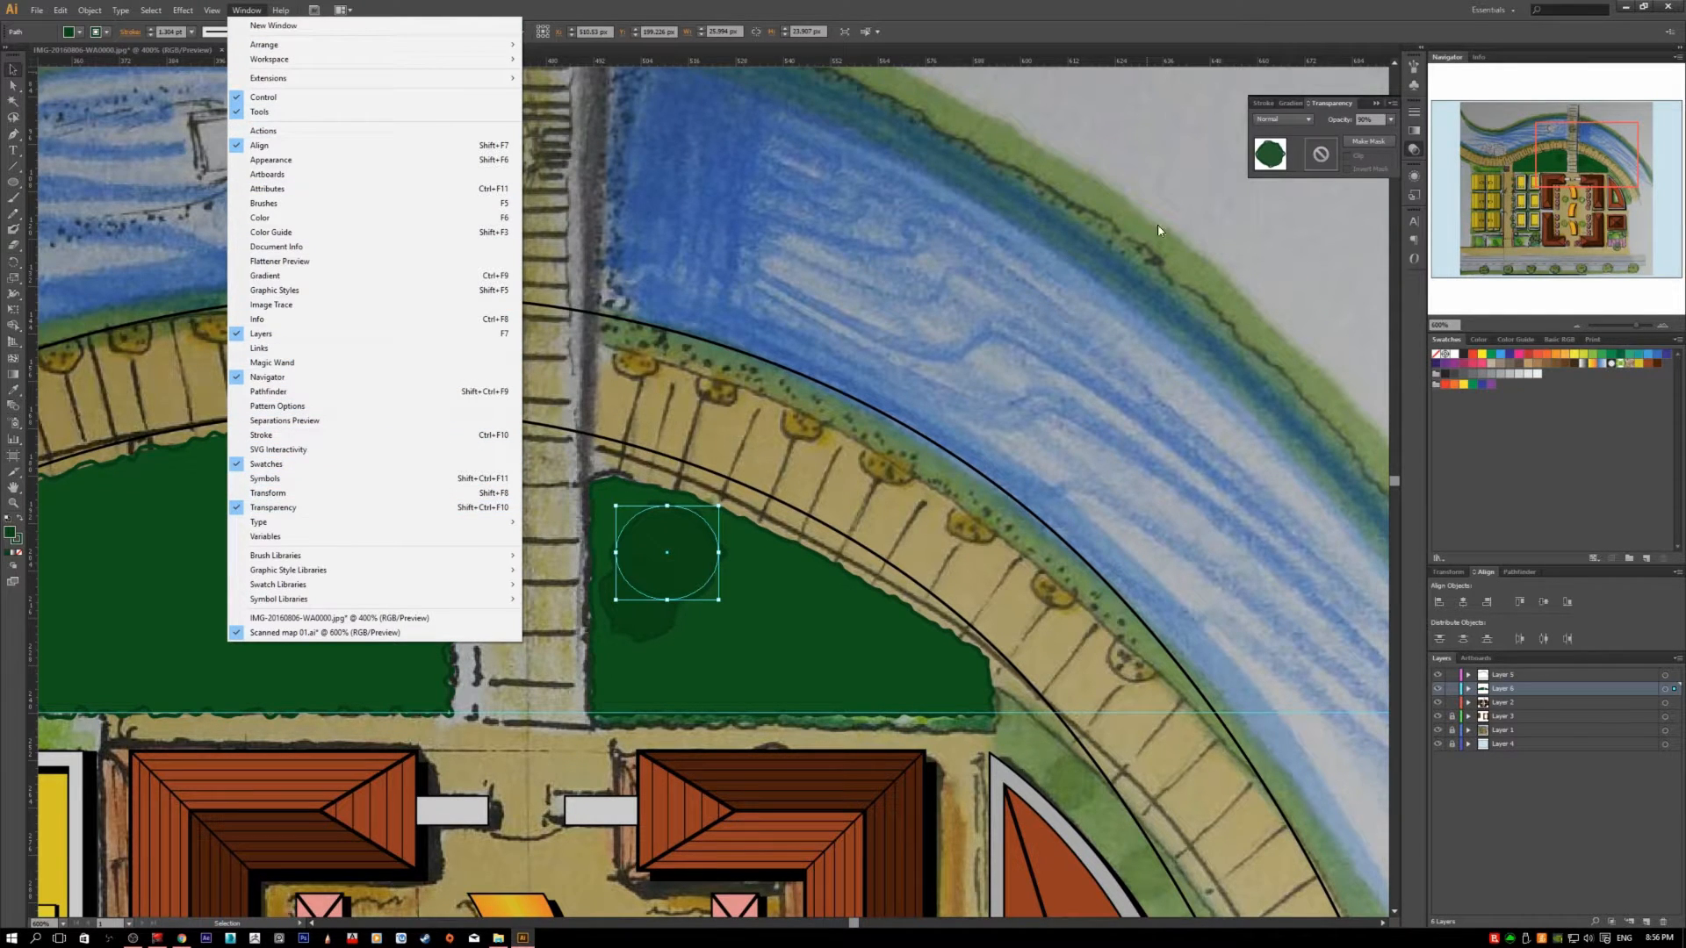
pyautogui.click(1303, 110)
pyautogui.click(1298, 116)
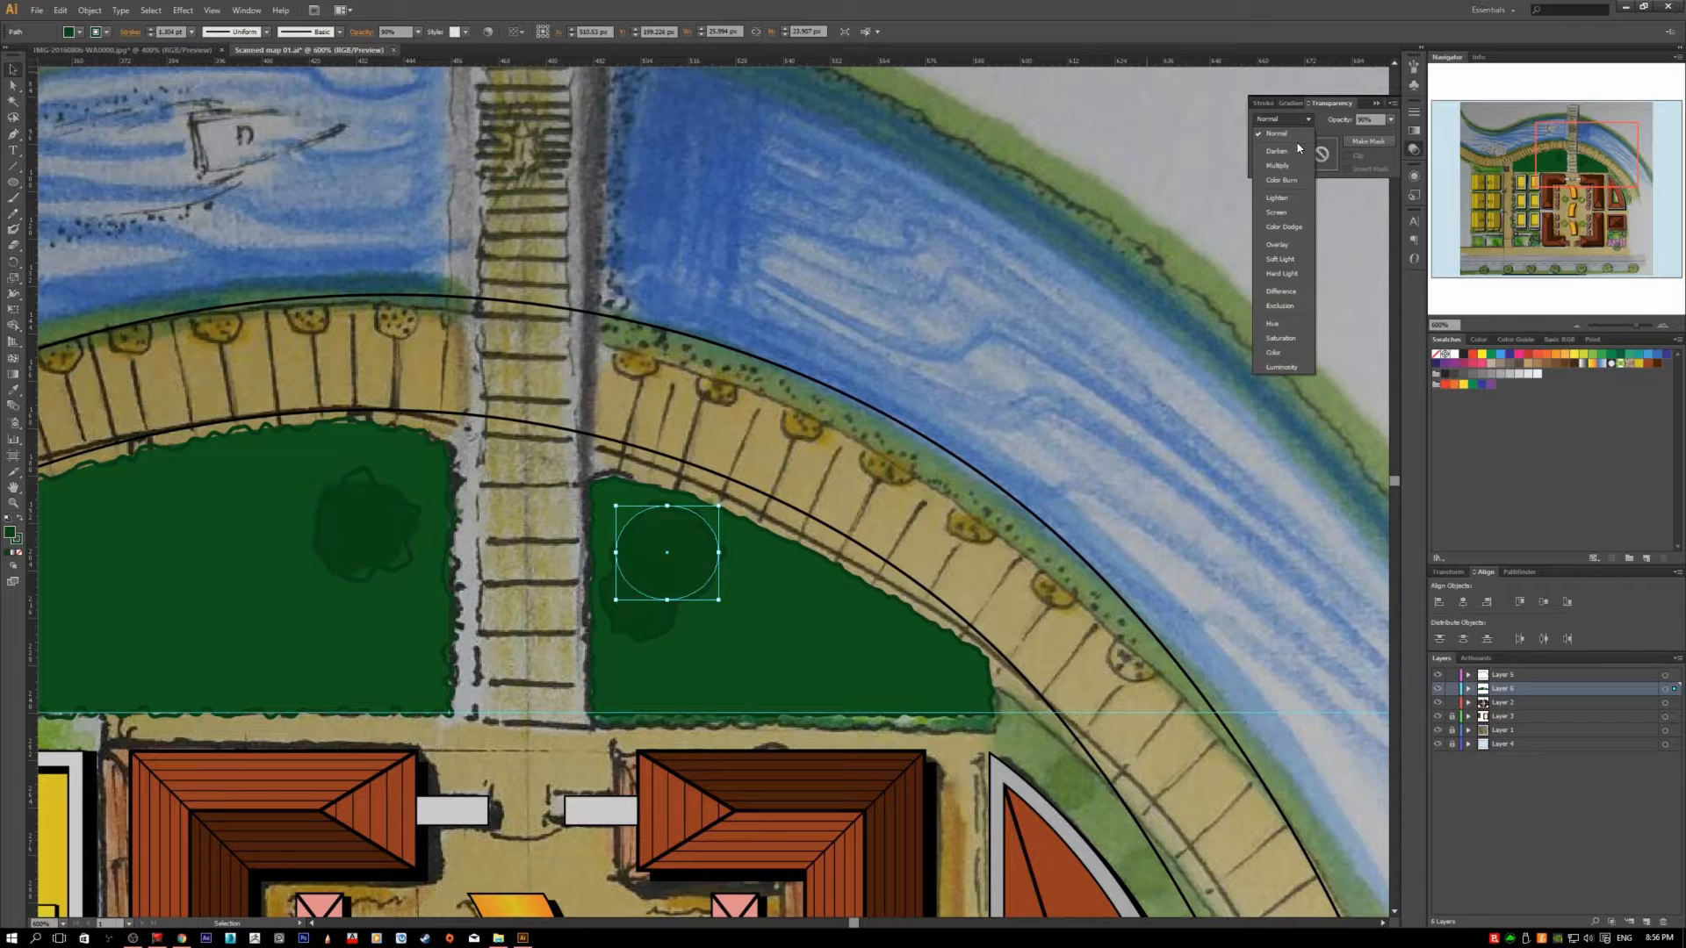
pyautogui.click(1297, 166)
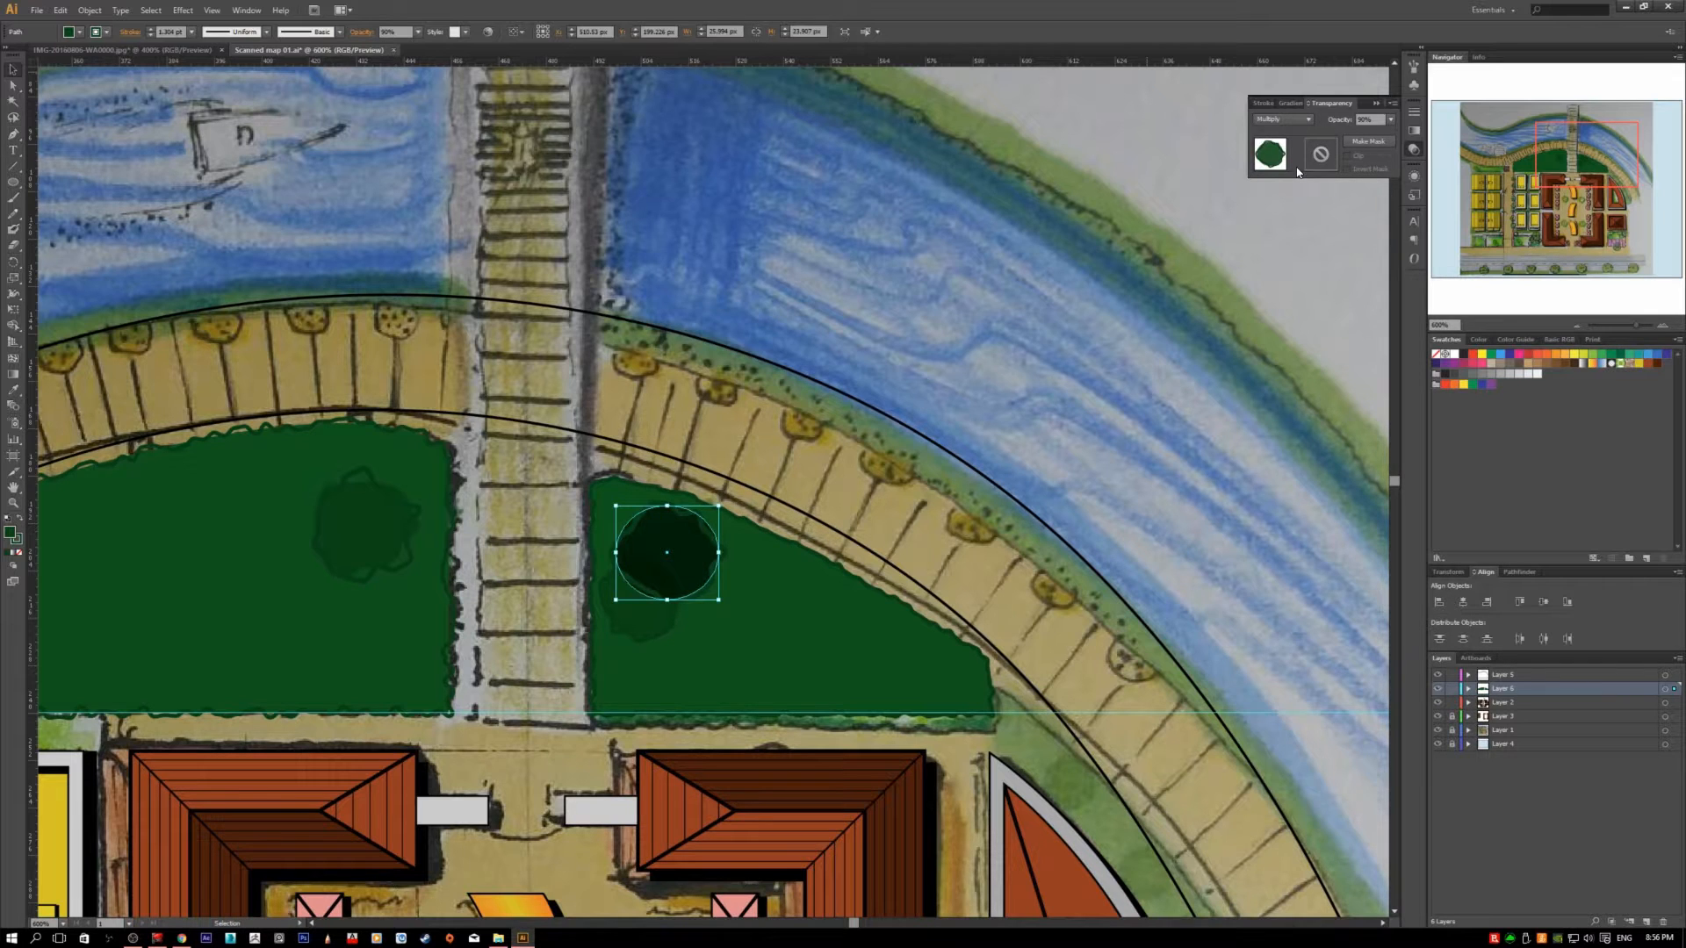
pyautogui.click(972, 285)
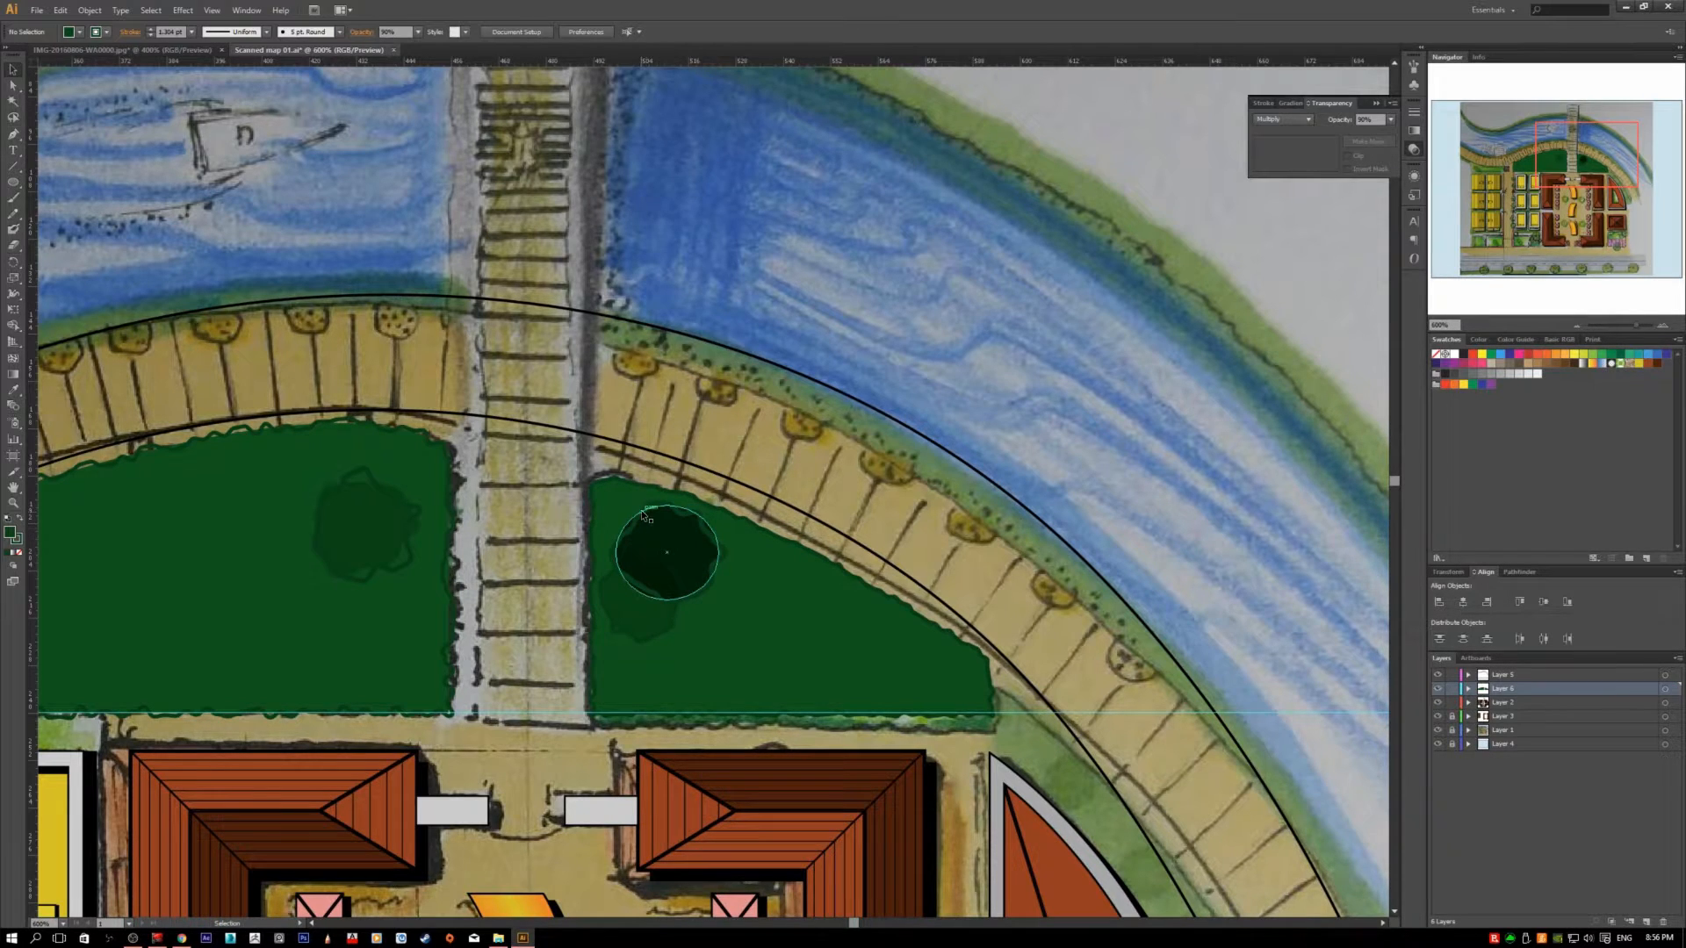
pyautogui.click(679, 553)
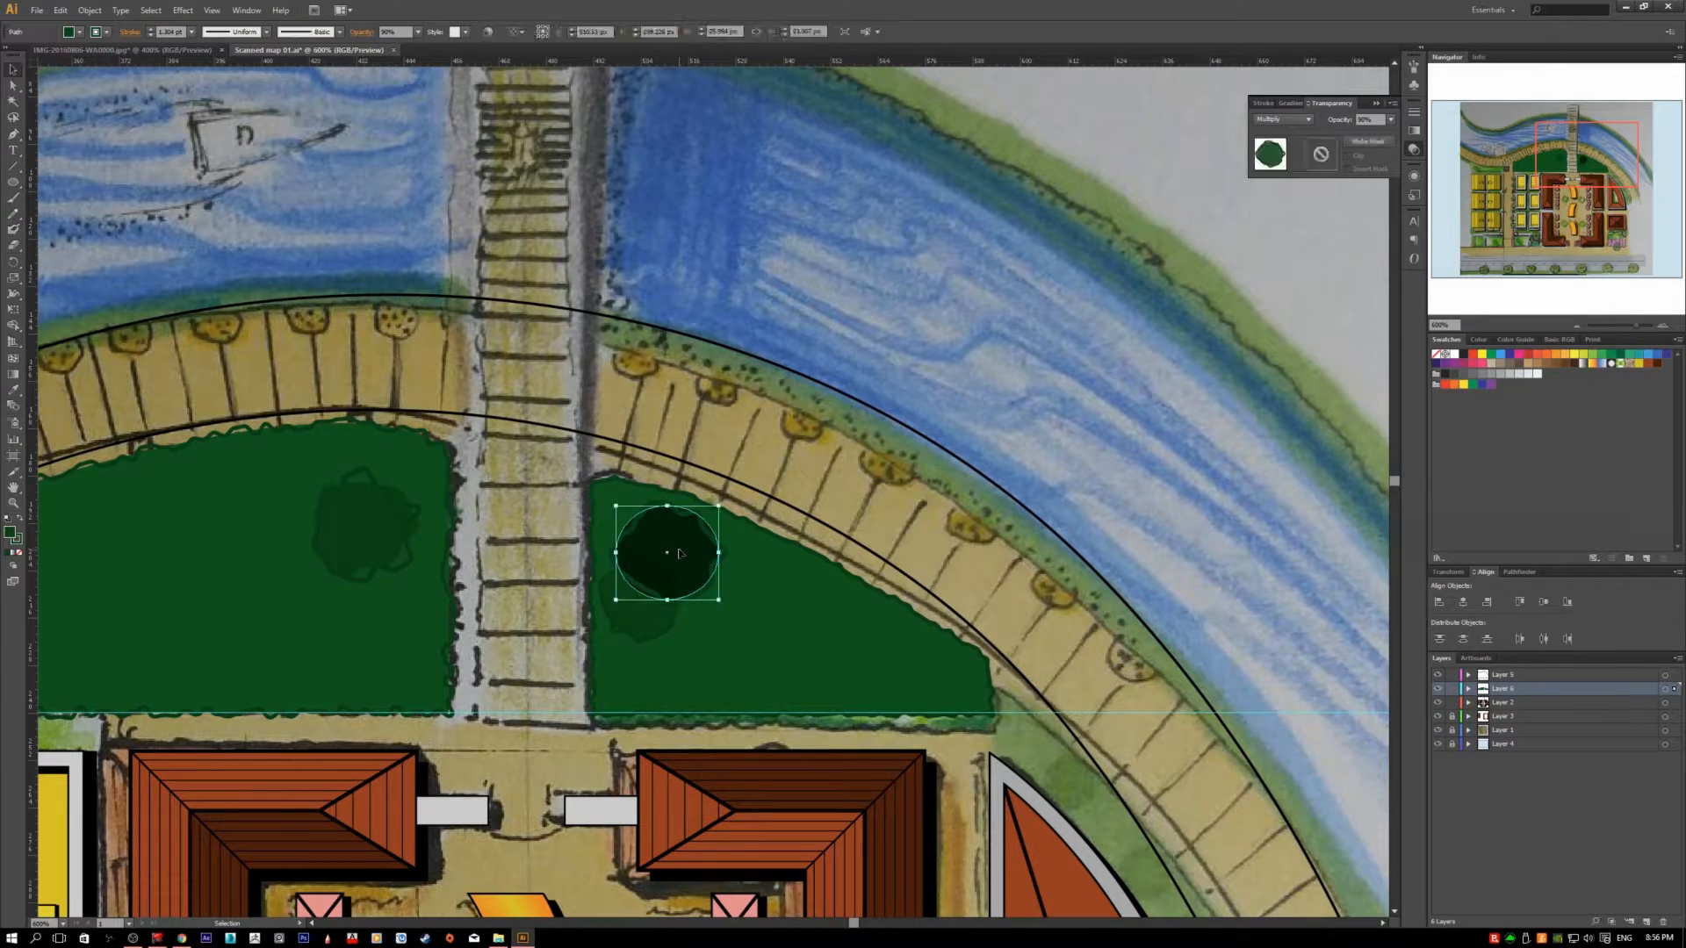
pyautogui.click(1389, 121)
pyautogui.click(1398, 203)
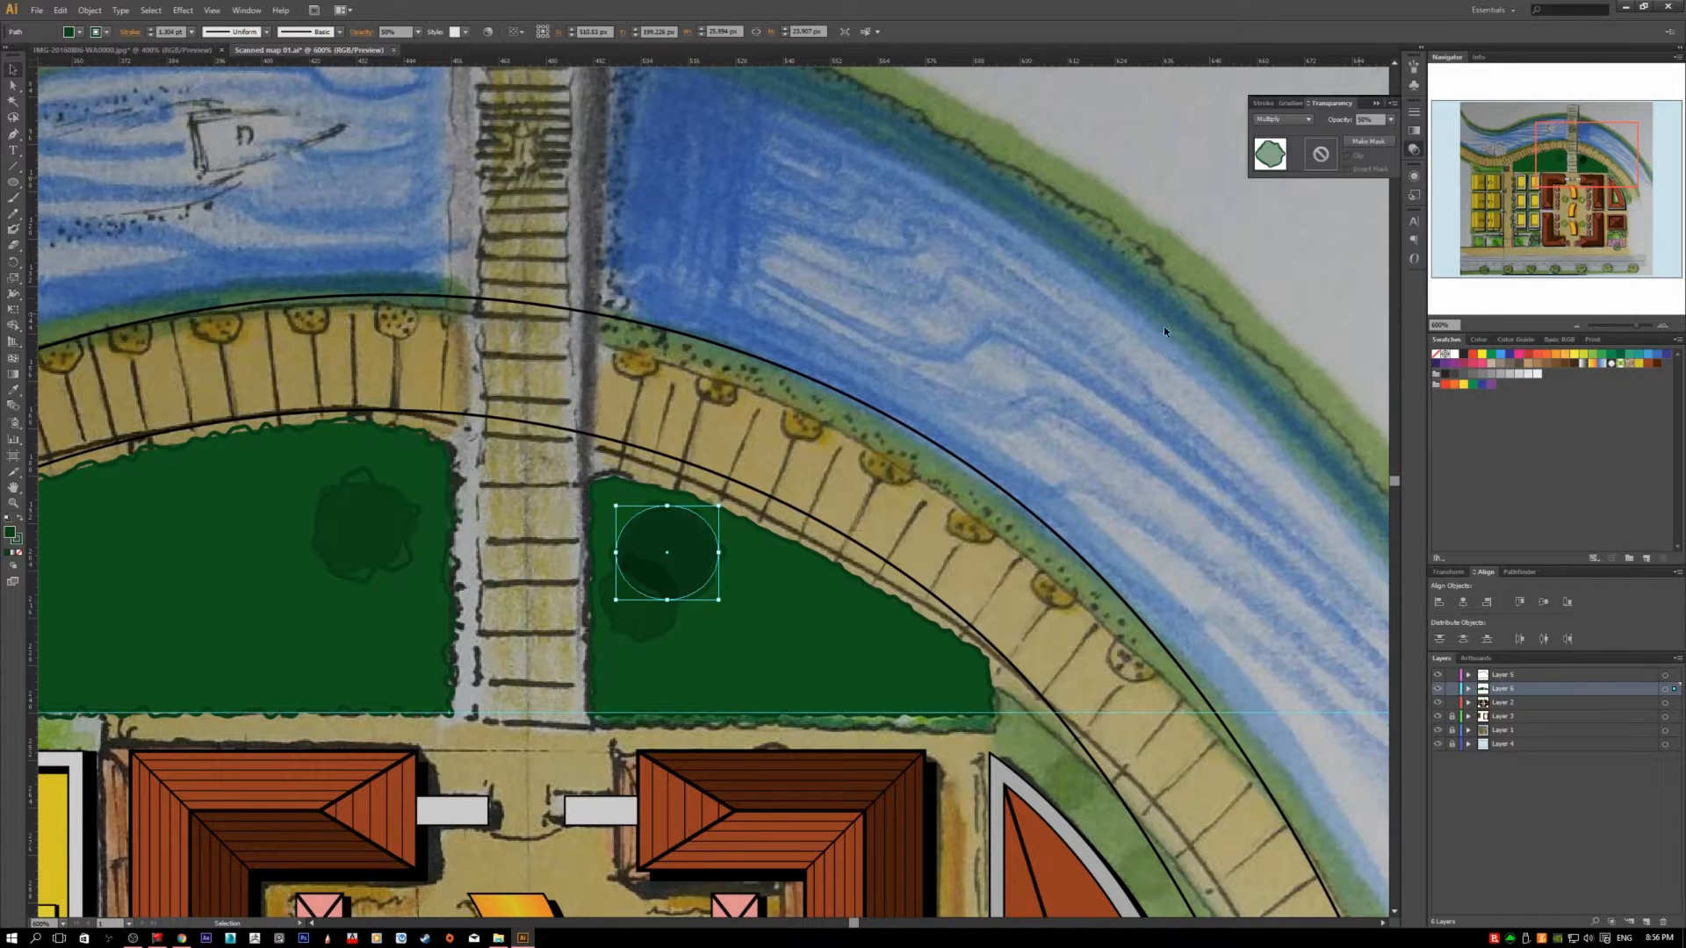
pyautogui.click(1164, 331)
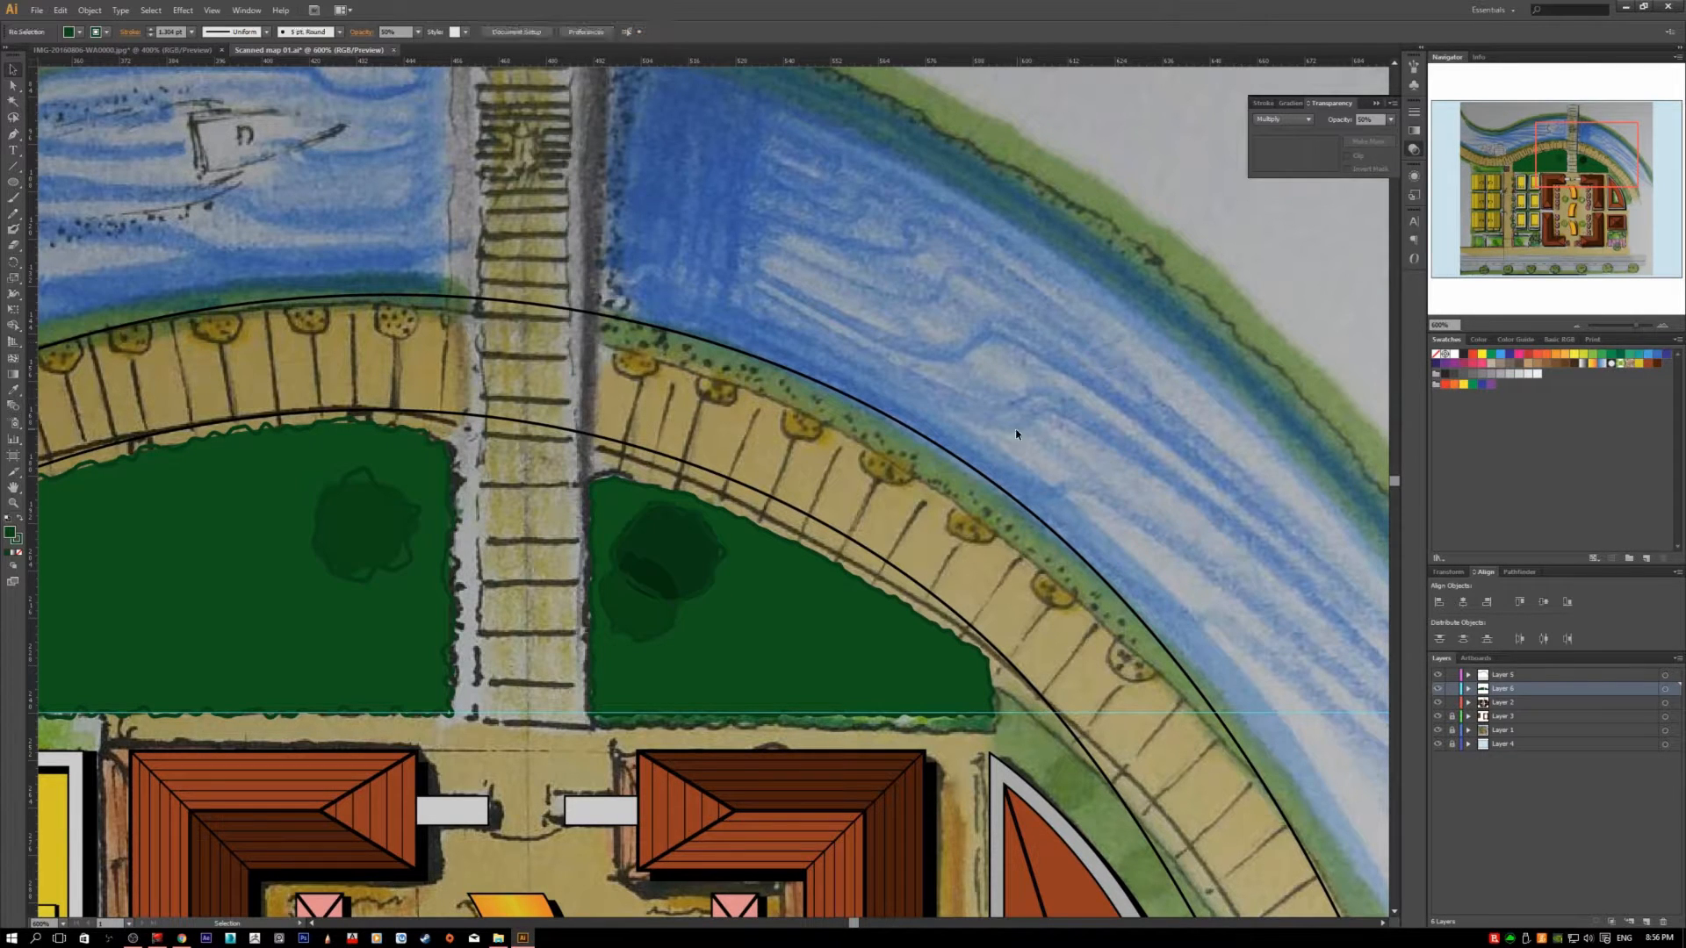
# - Give the smaller, overlapping tree circle right of the bridge the Multiply blend mode and an opacity of 40%, and deselect it
pyautogui.click(608, 618)
pyautogui.click(1280, 120)
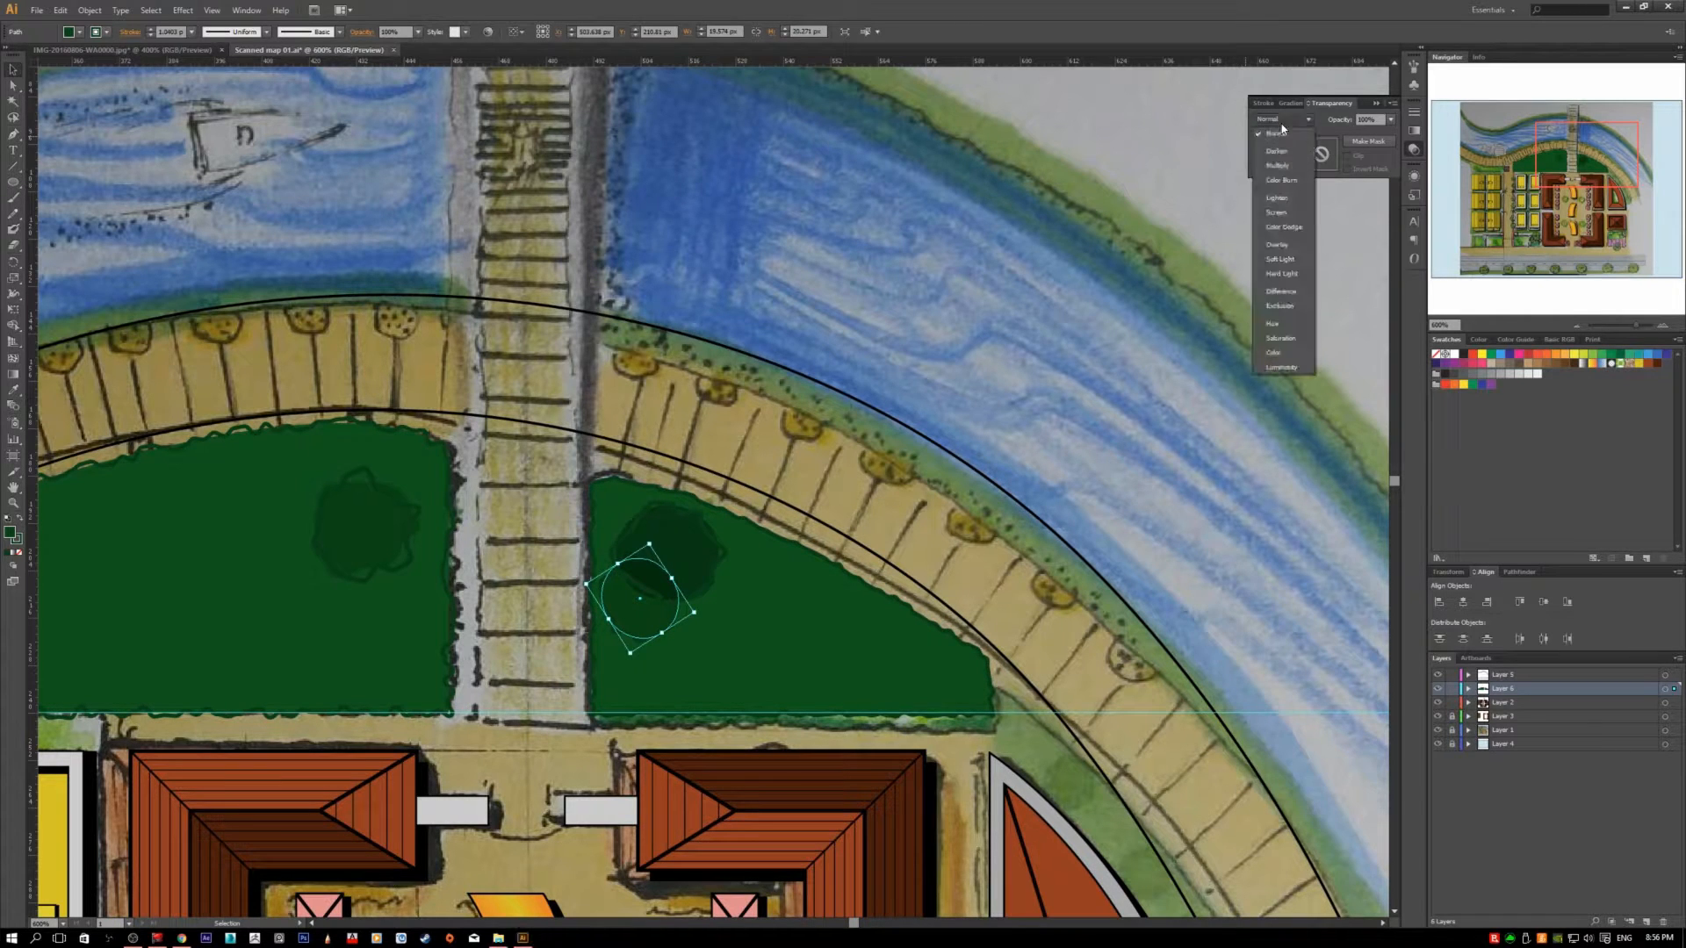
pyautogui.click(1301, 167)
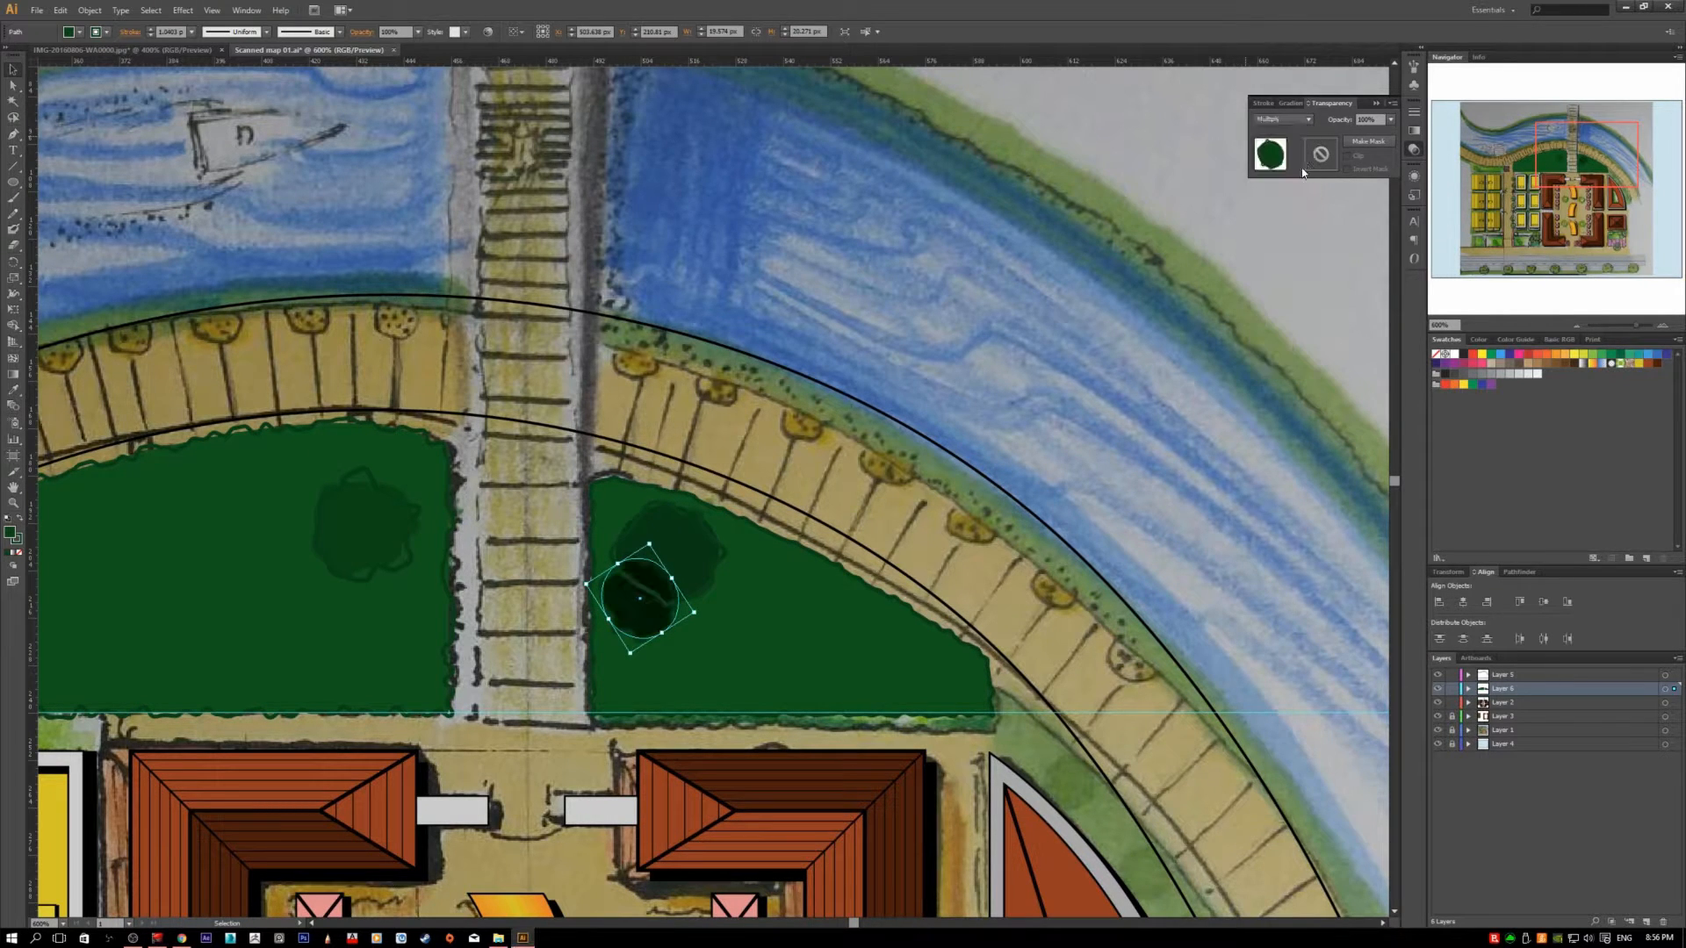
pyautogui.click(1390, 120)
pyautogui.click(1403, 190)
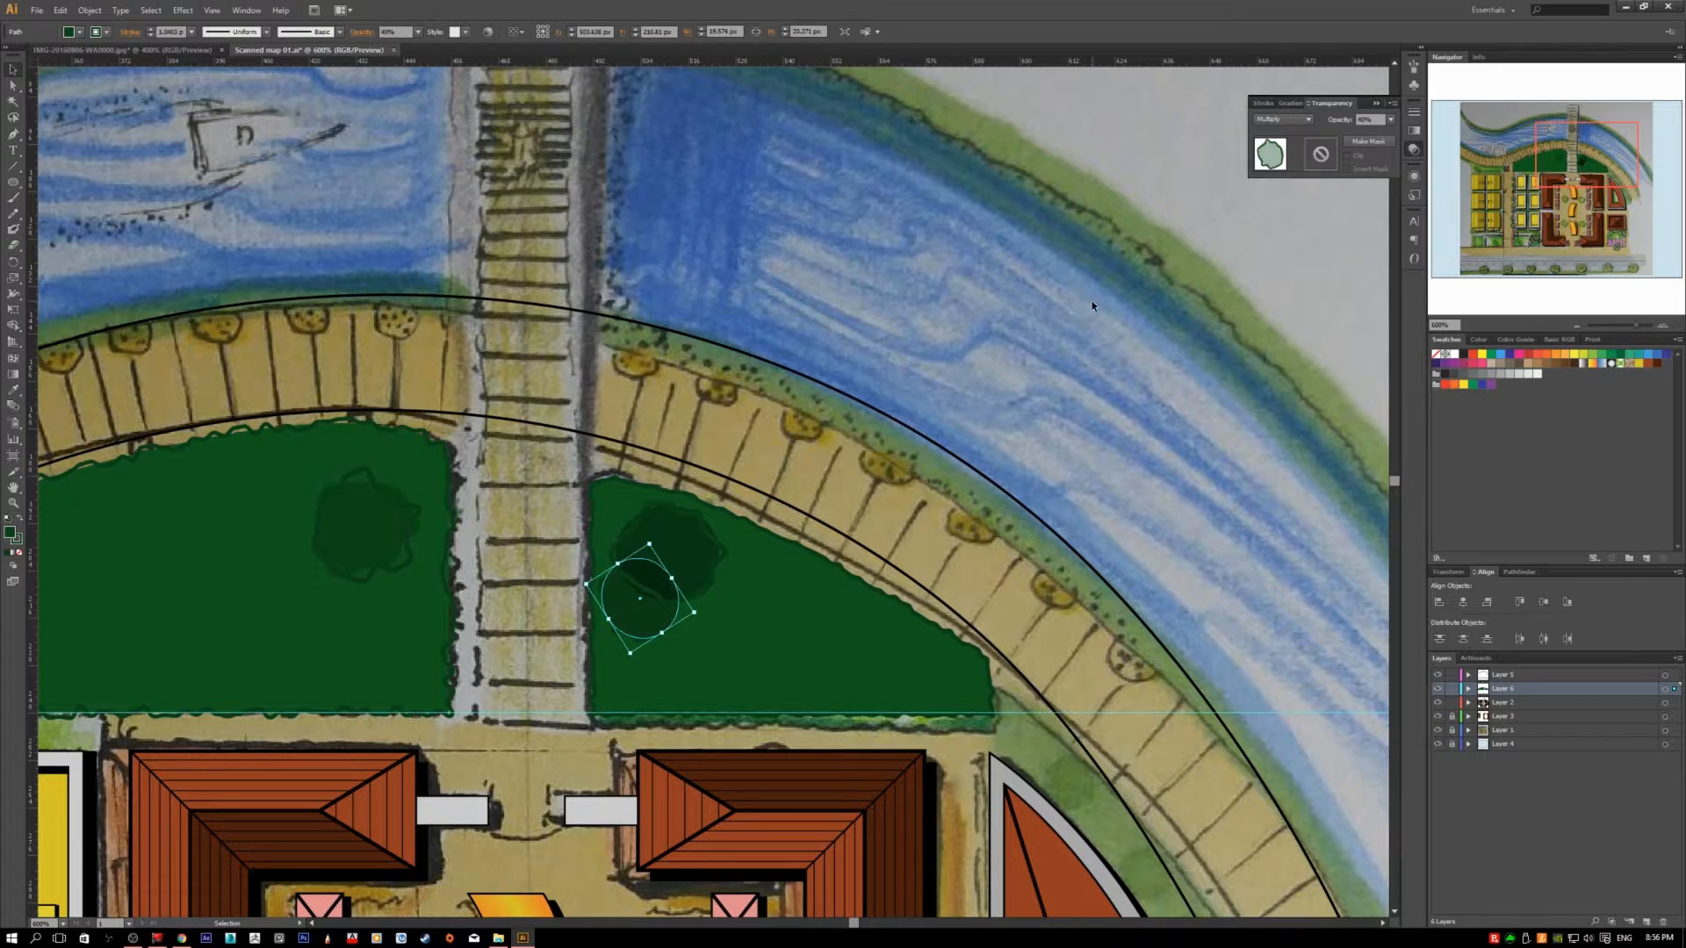
pyautogui.click(1062, 323)
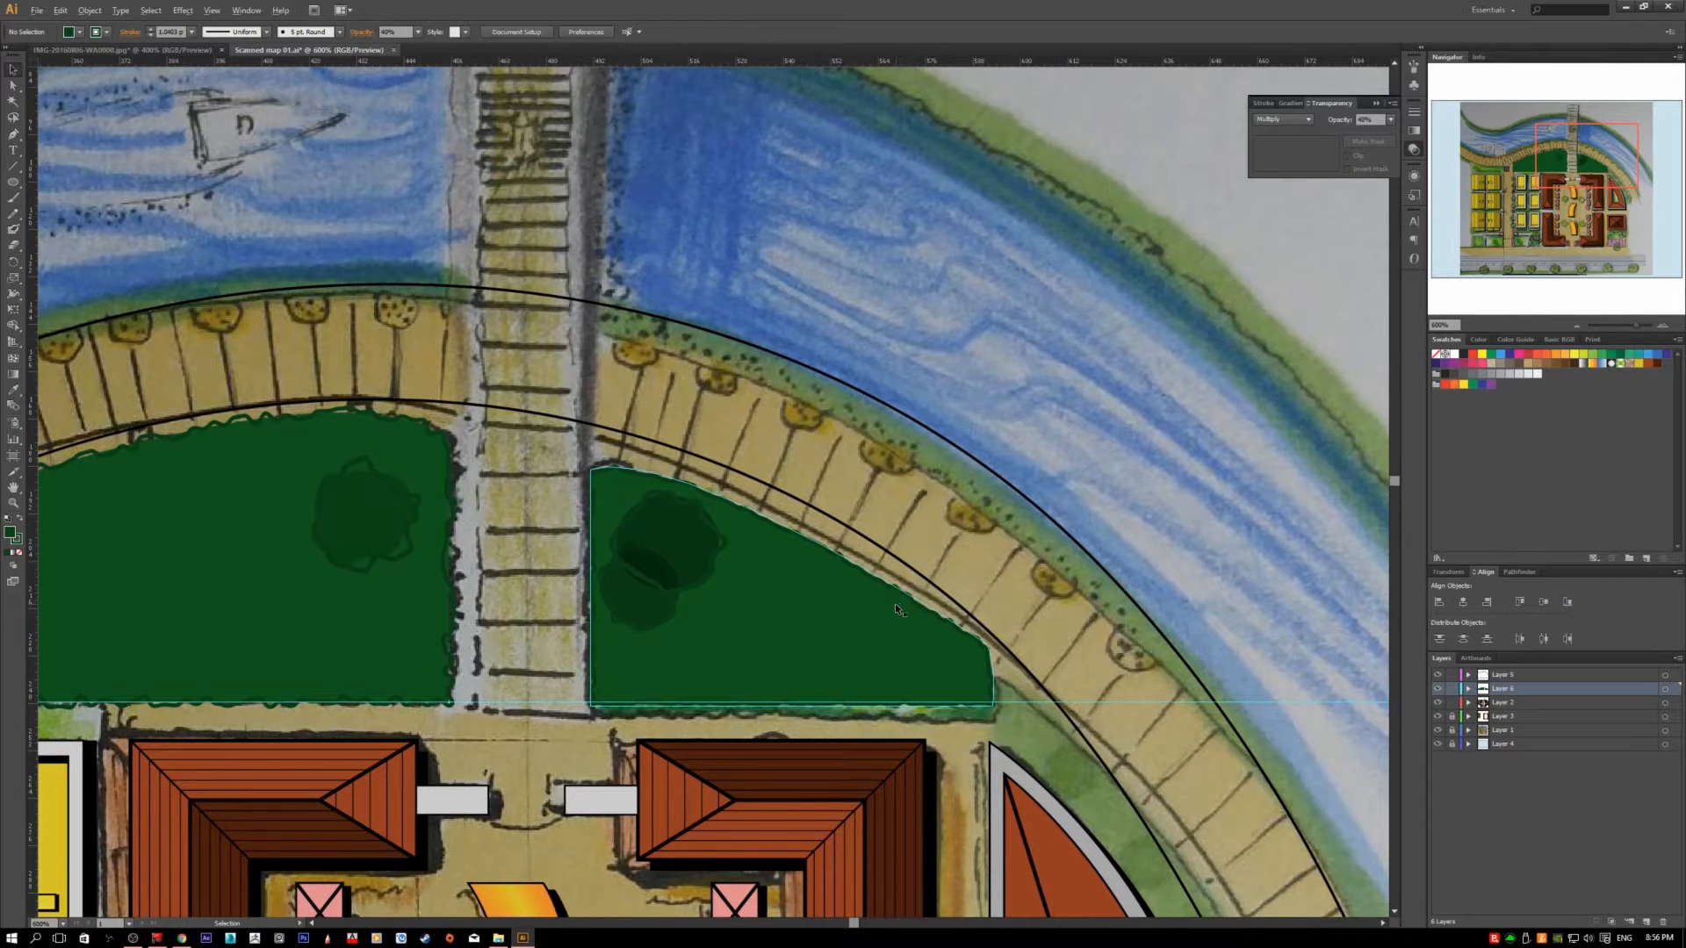
# - Change the blend mode of the larger tree circle right of the bridge to Screen and deselect it
pyautogui.scroll(-4, 894, 603)
pyautogui.scroll(-3, 929, 657)
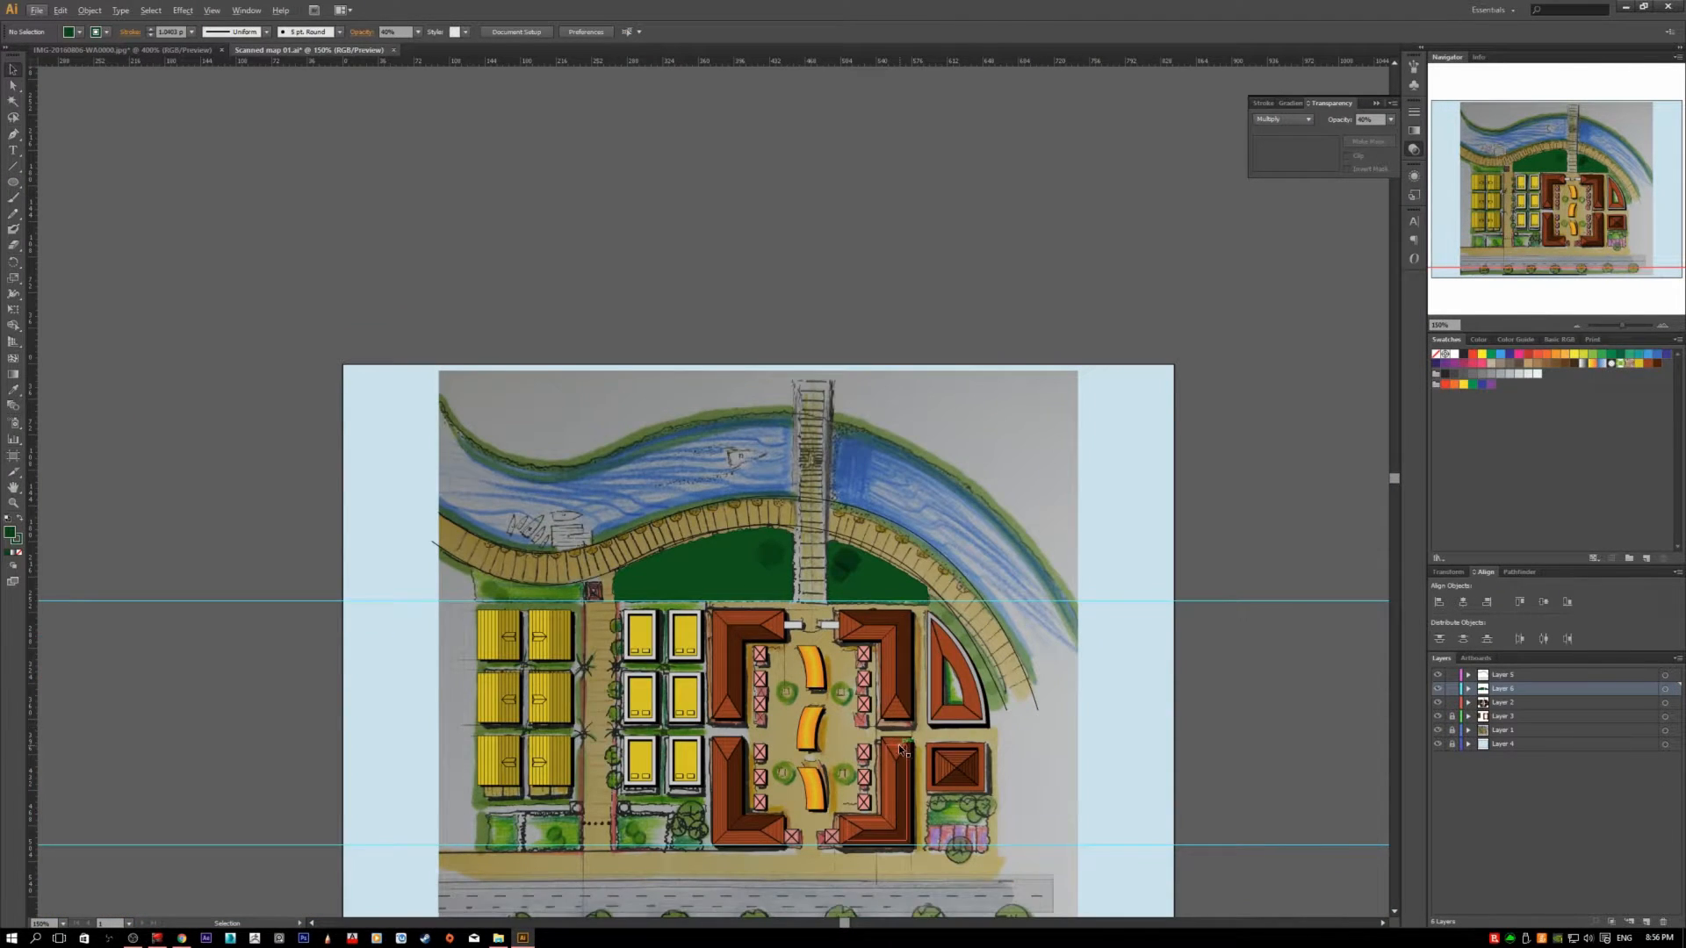
pyautogui.scroll(3, 862, 525)
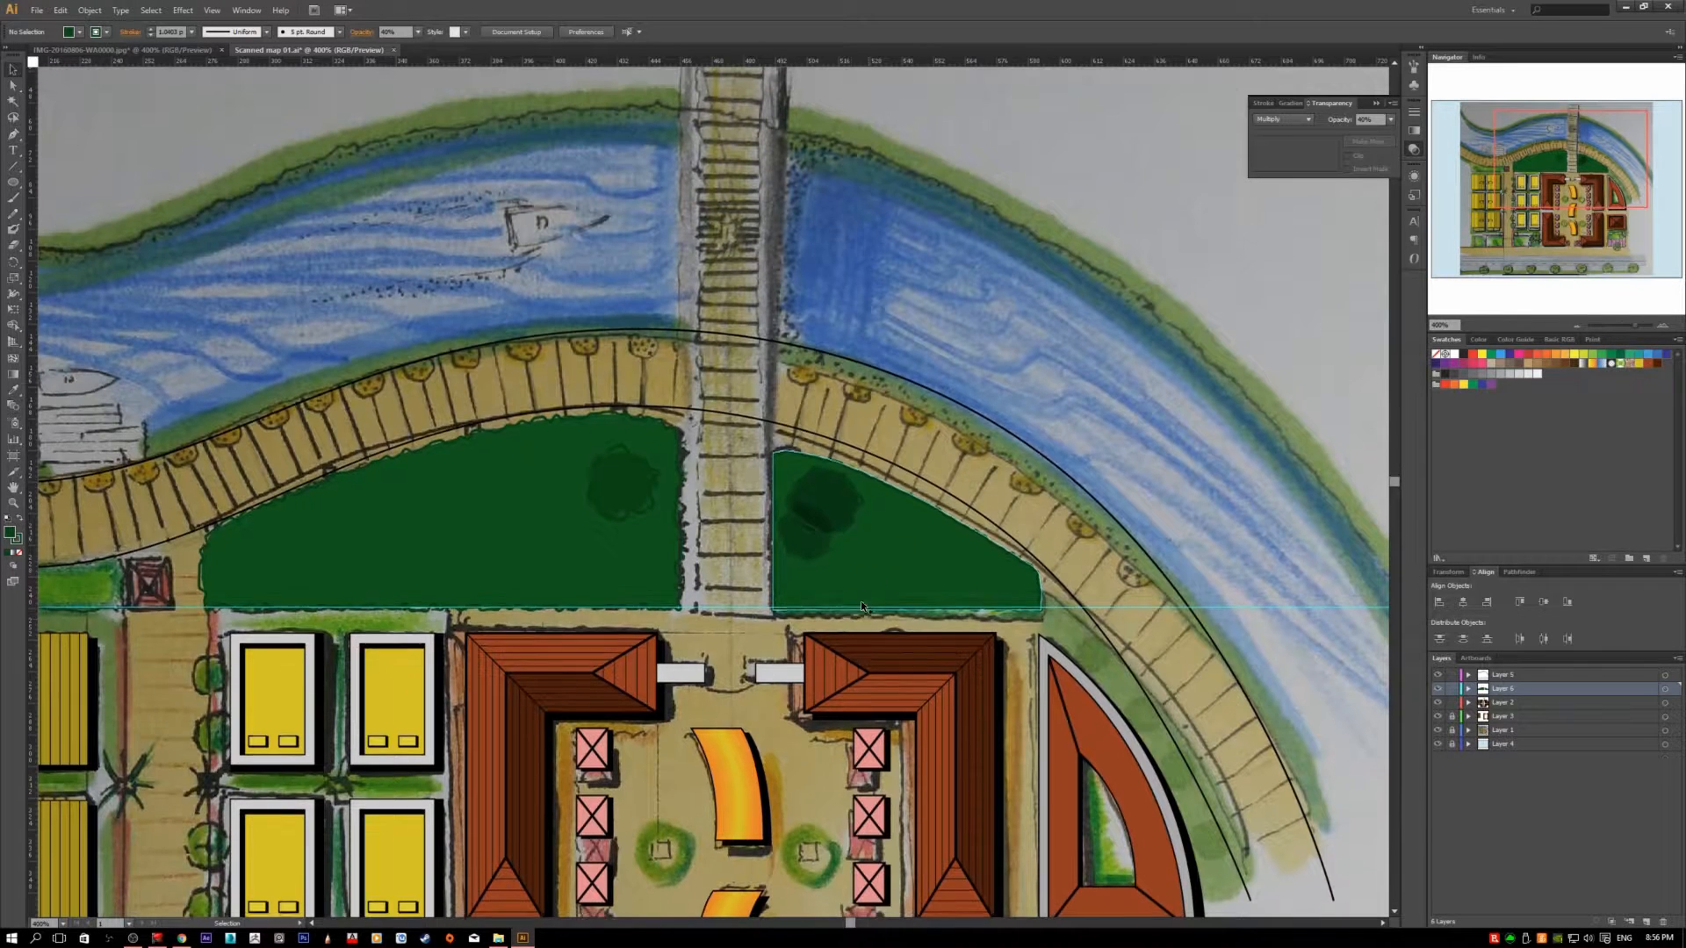
pyautogui.click(820, 520)
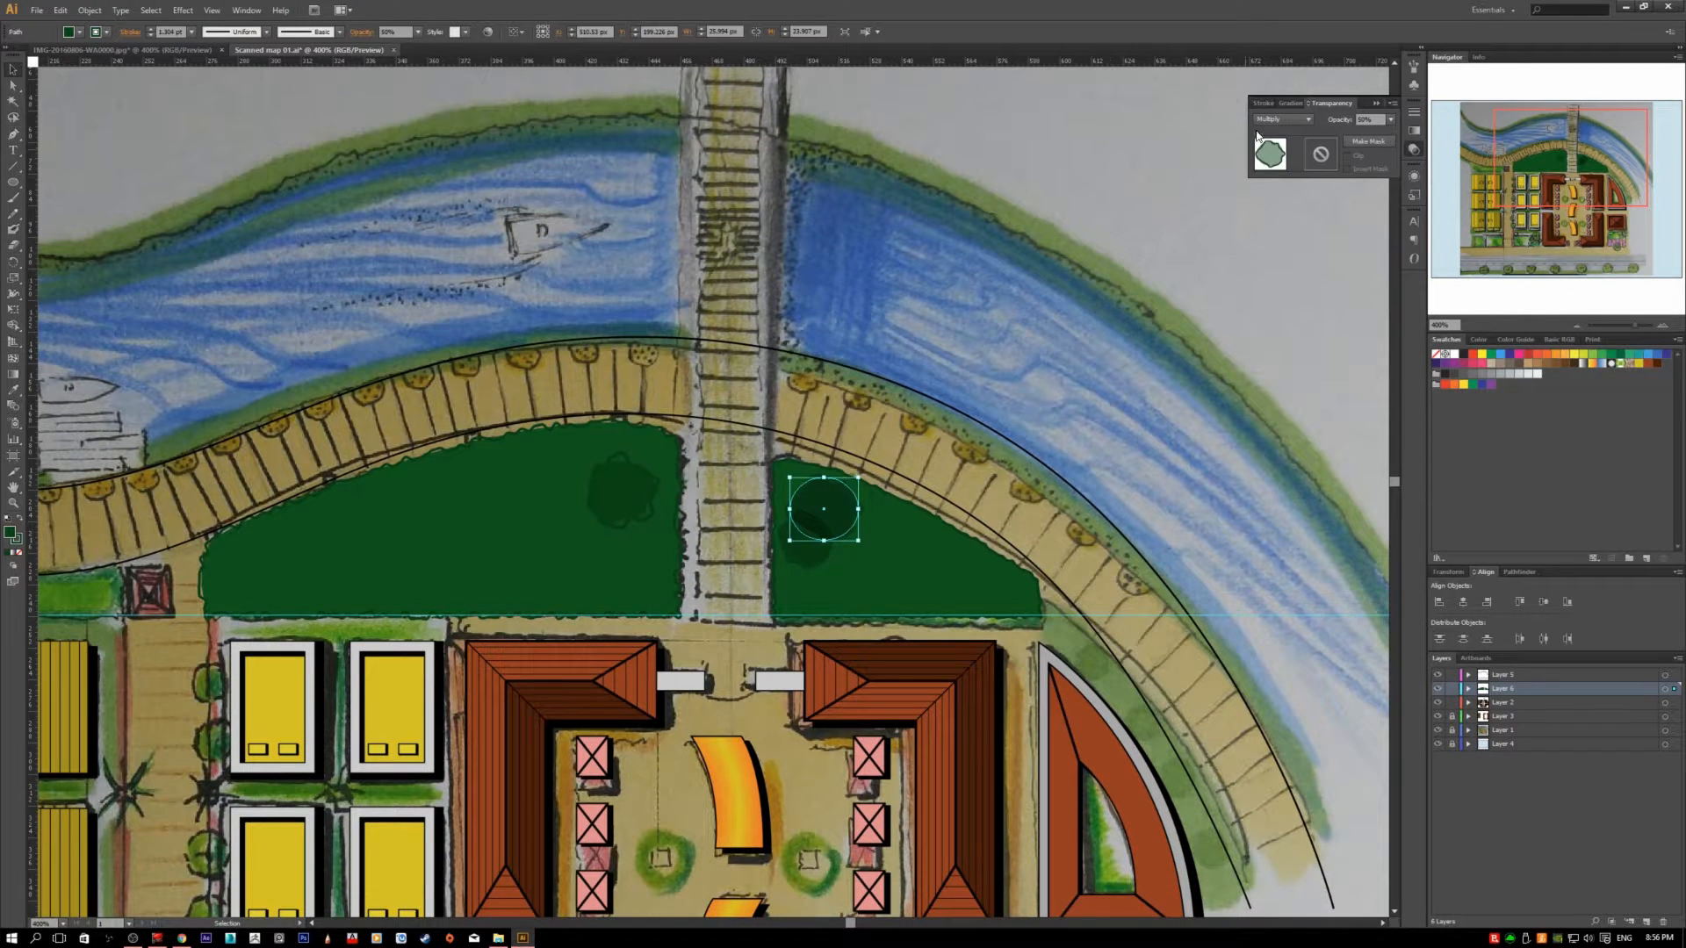
pyautogui.click(1282, 120)
pyautogui.click(1300, 210)
pyautogui.click(1112, 298)
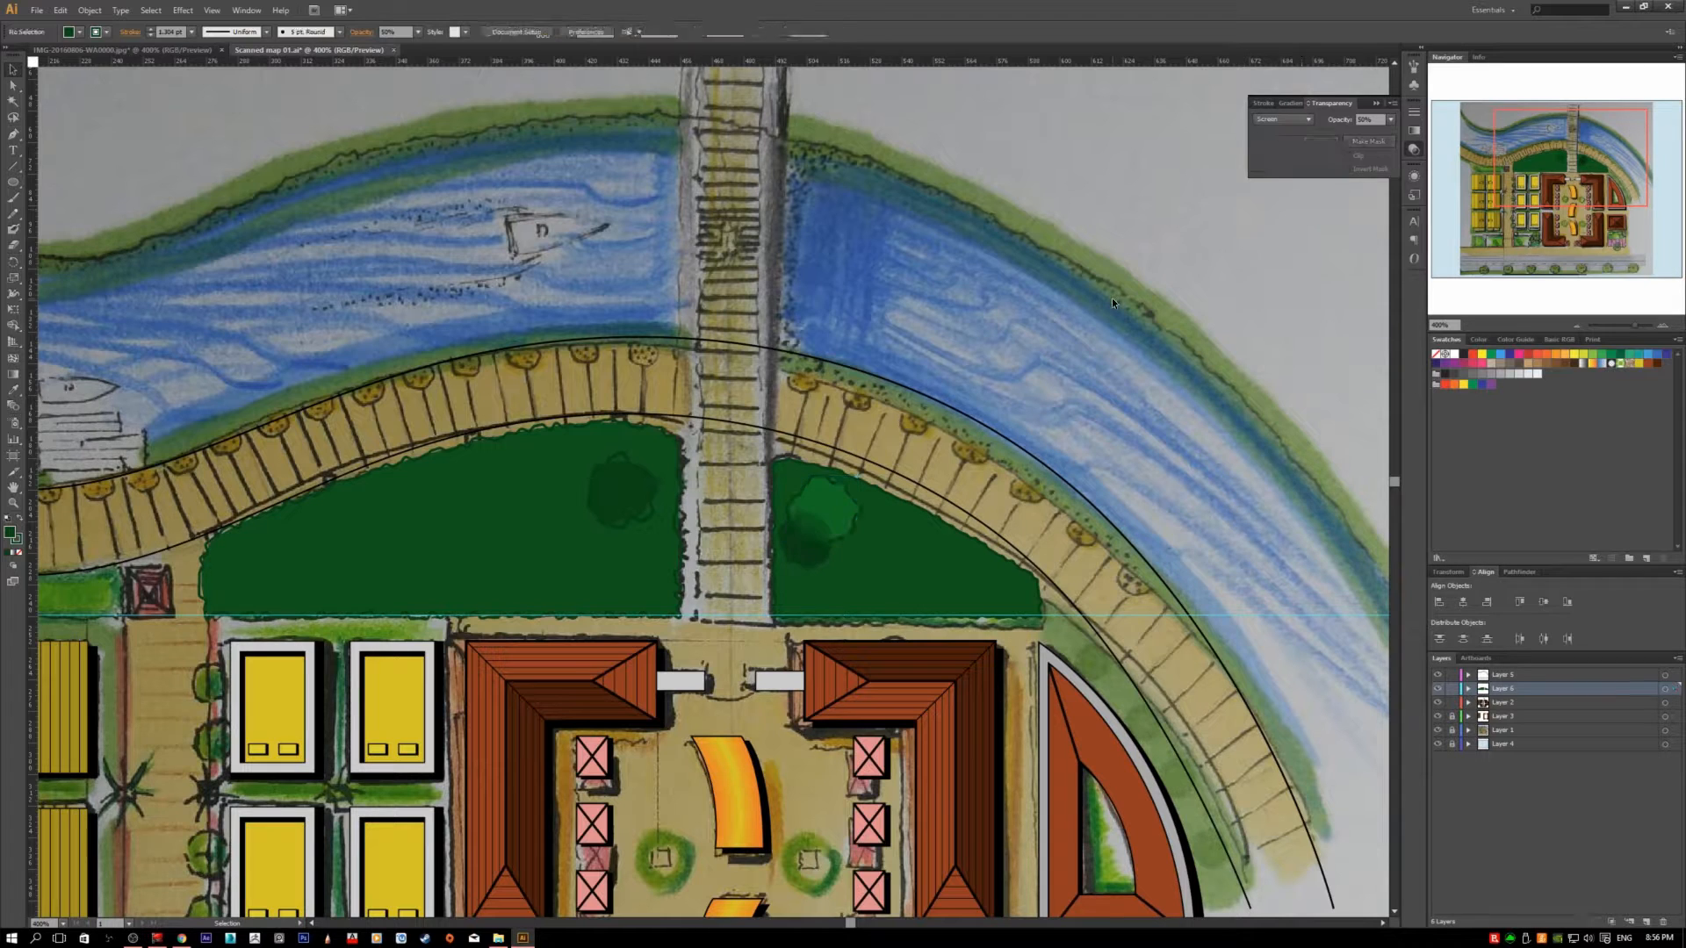
# - Change the blend mode of the smaller, overlapping tree circle right of the bridge to Screen and deselect it
pyautogui.click(809, 566)
pyautogui.click(1282, 119)
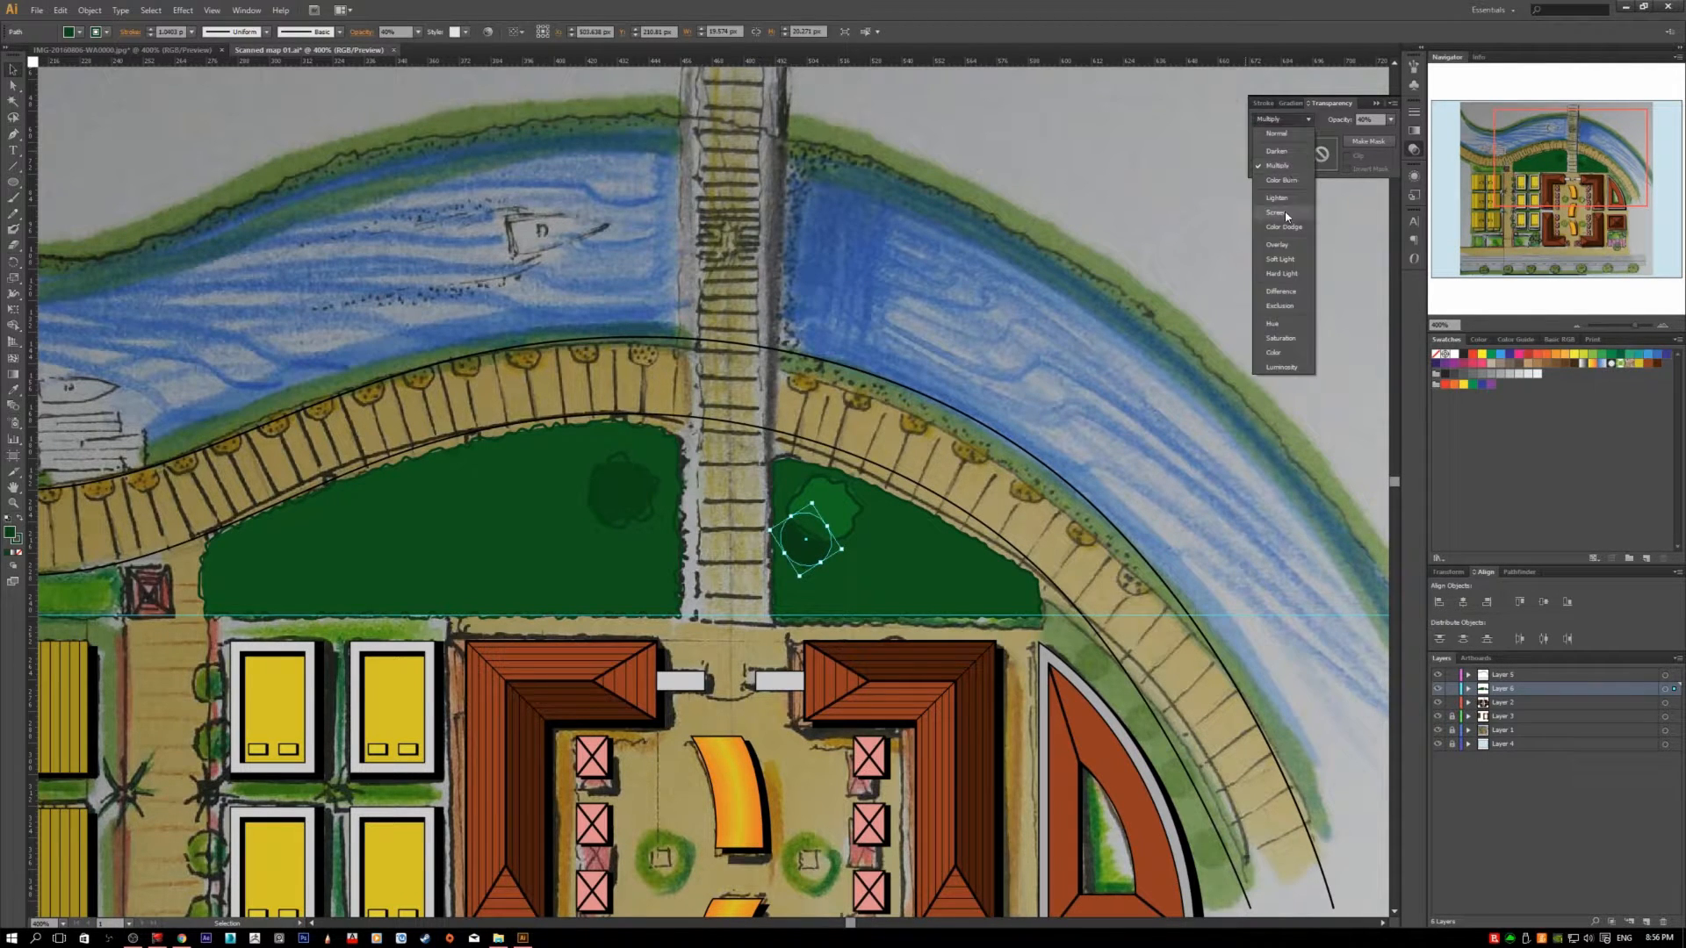
pyautogui.click(1287, 215)
pyautogui.click(1087, 314)
# - Copy the larger tree circle from the green area onto the hand-drawn tree at the far right end of the road
pyautogui.scroll(-2, 1194, 456)
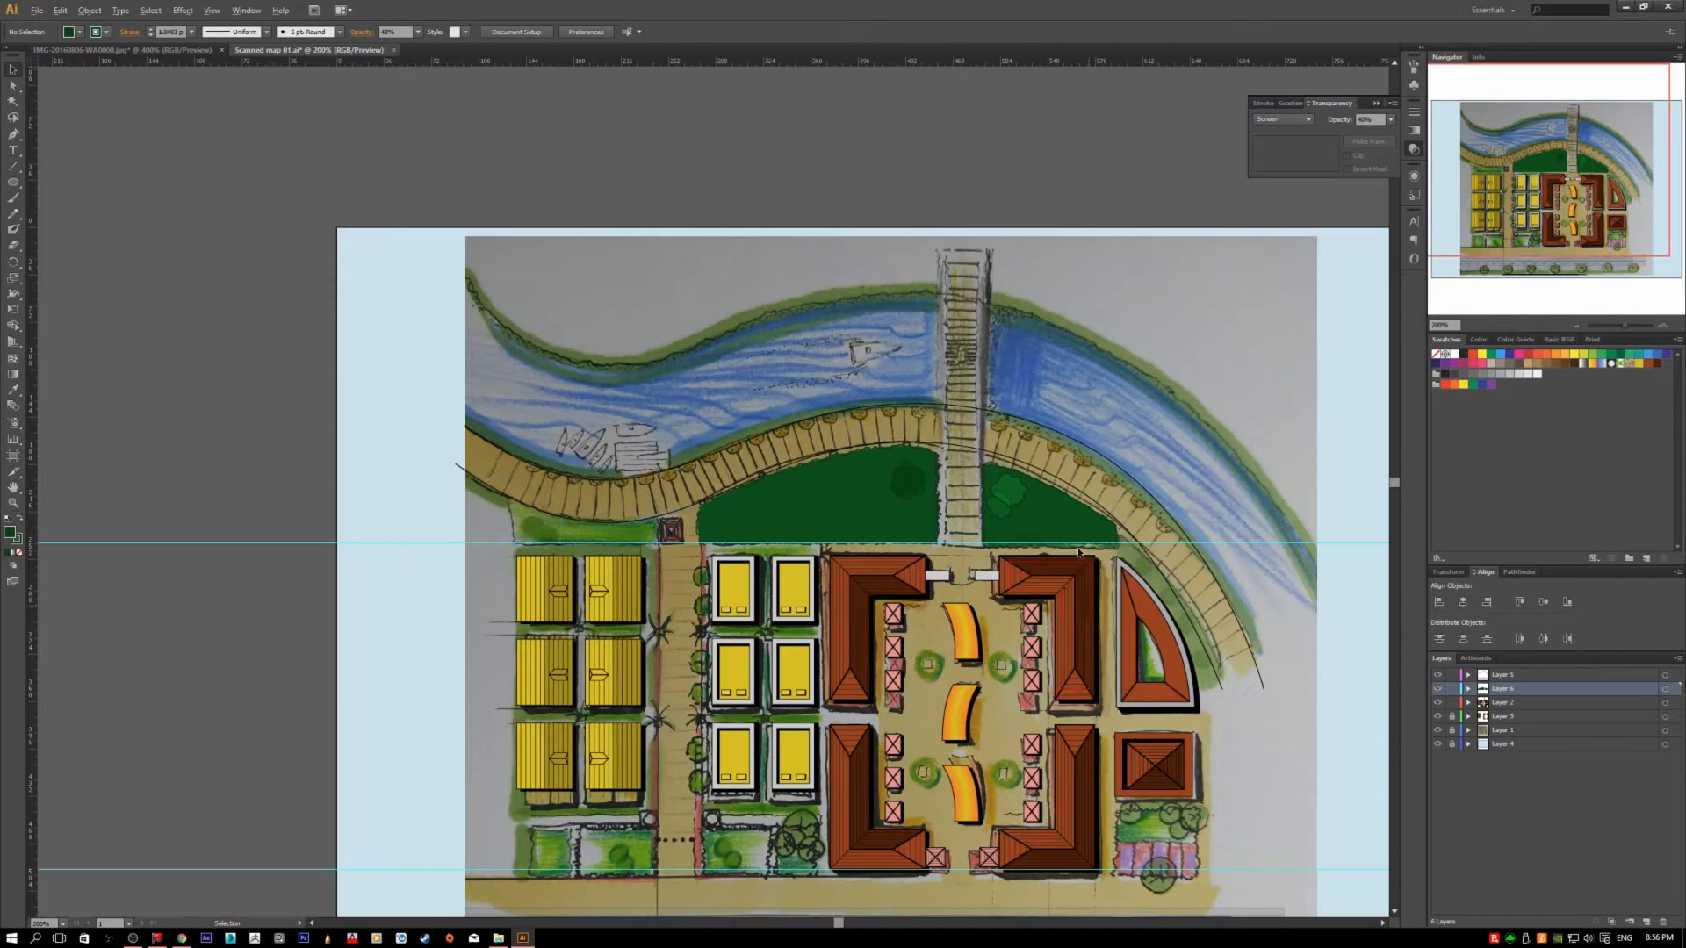
pyautogui.moveTo(941, 666); pyautogui.dragTo(781, 546)
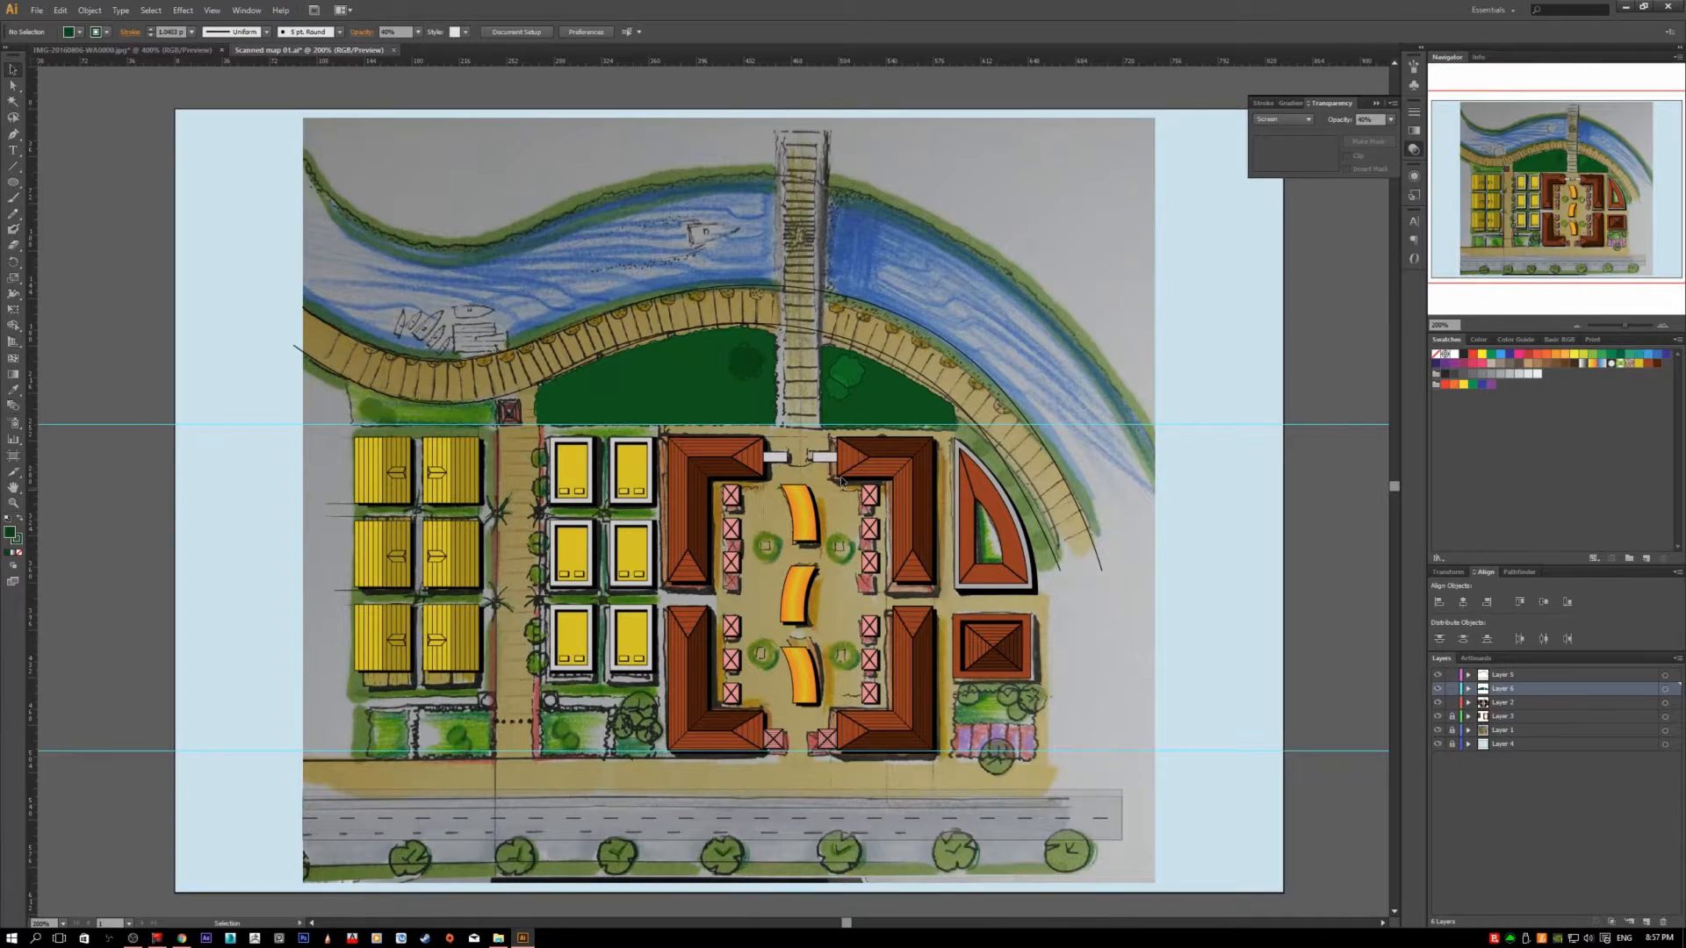
pyautogui.moveTo(845, 385); pyautogui.dragTo(1099, 854)
pyautogui.click(1086, 863)
pyautogui.click(1078, 865)
# - Enlarge the copied tree circle and align it with the outline of the rightmost hand-drawn roadside tree
pyautogui.scroll(2, 1078, 871)
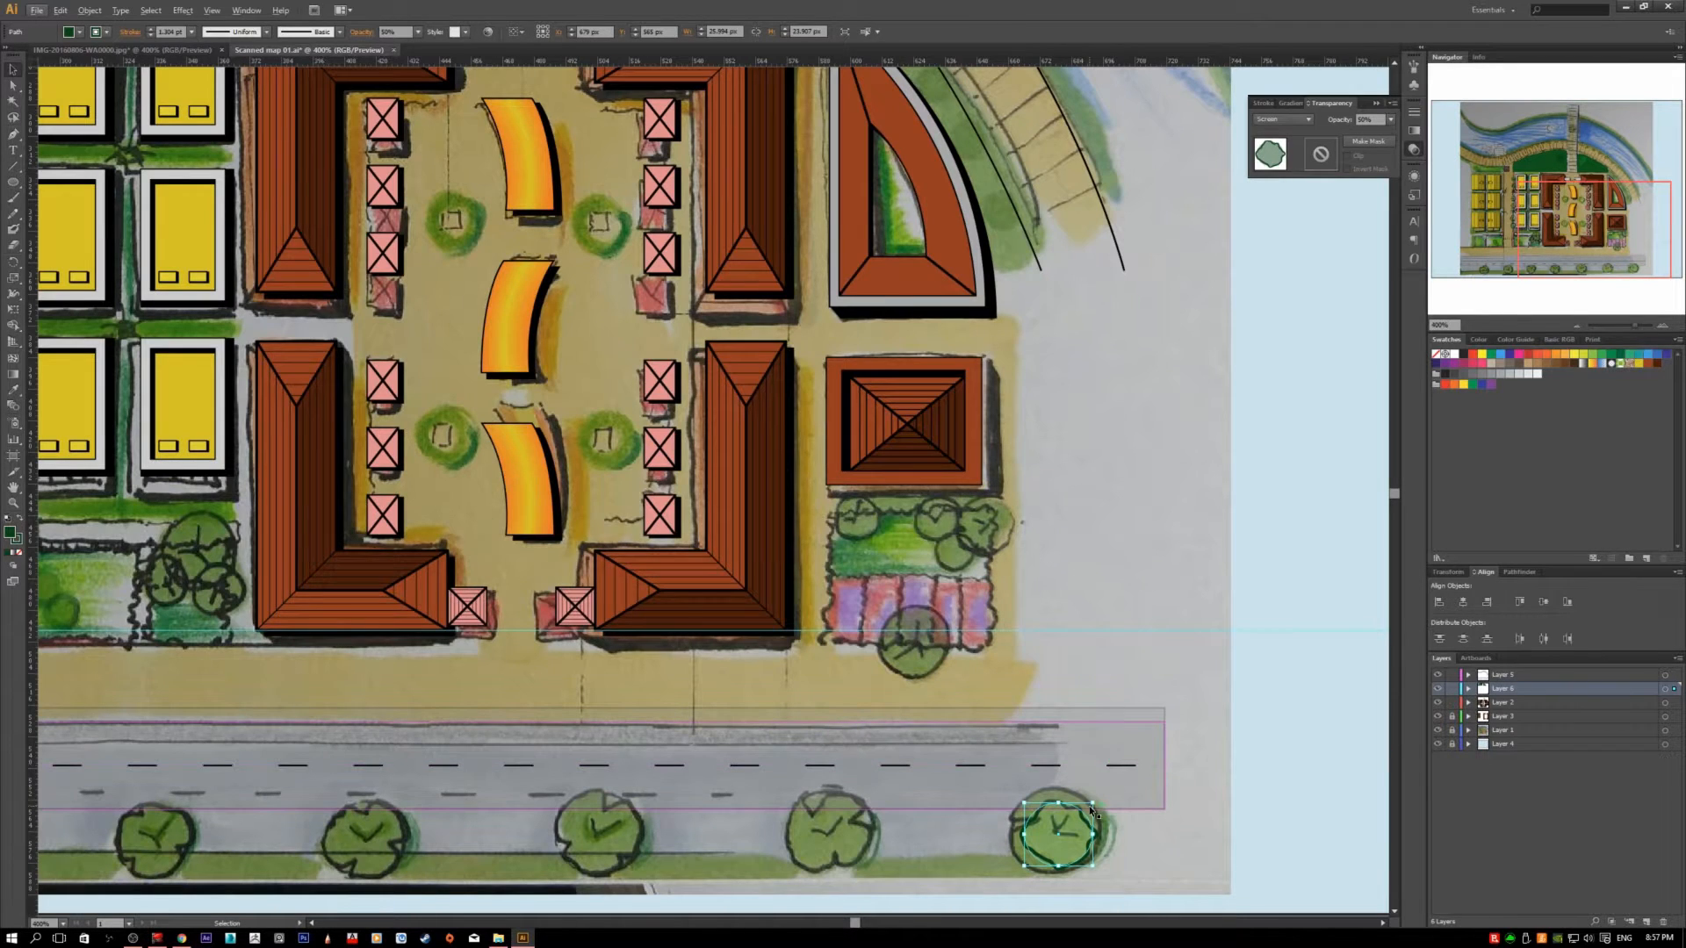
pyautogui.moveTo(1093, 802); pyautogui.dragTo(975, 724)
pyautogui.click(1173, 838)
pyautogui.scroll(-1, 1133, 830)
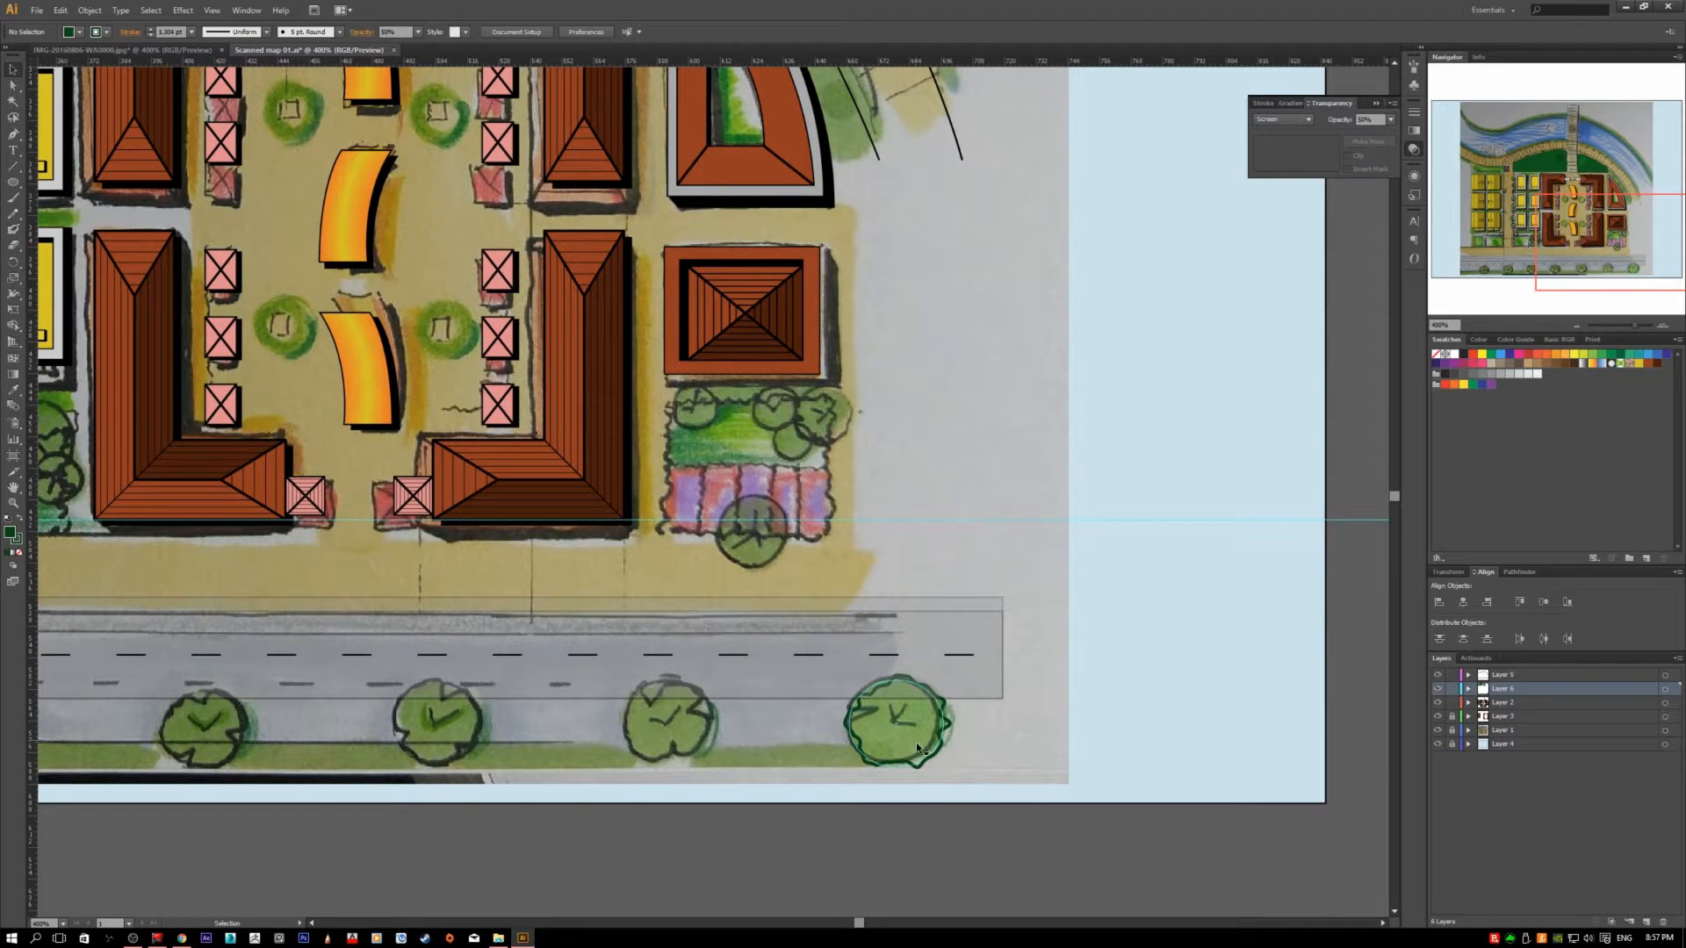
pyautogui.scroll(2, 942, 756)
pyautogui.click(848, 694)
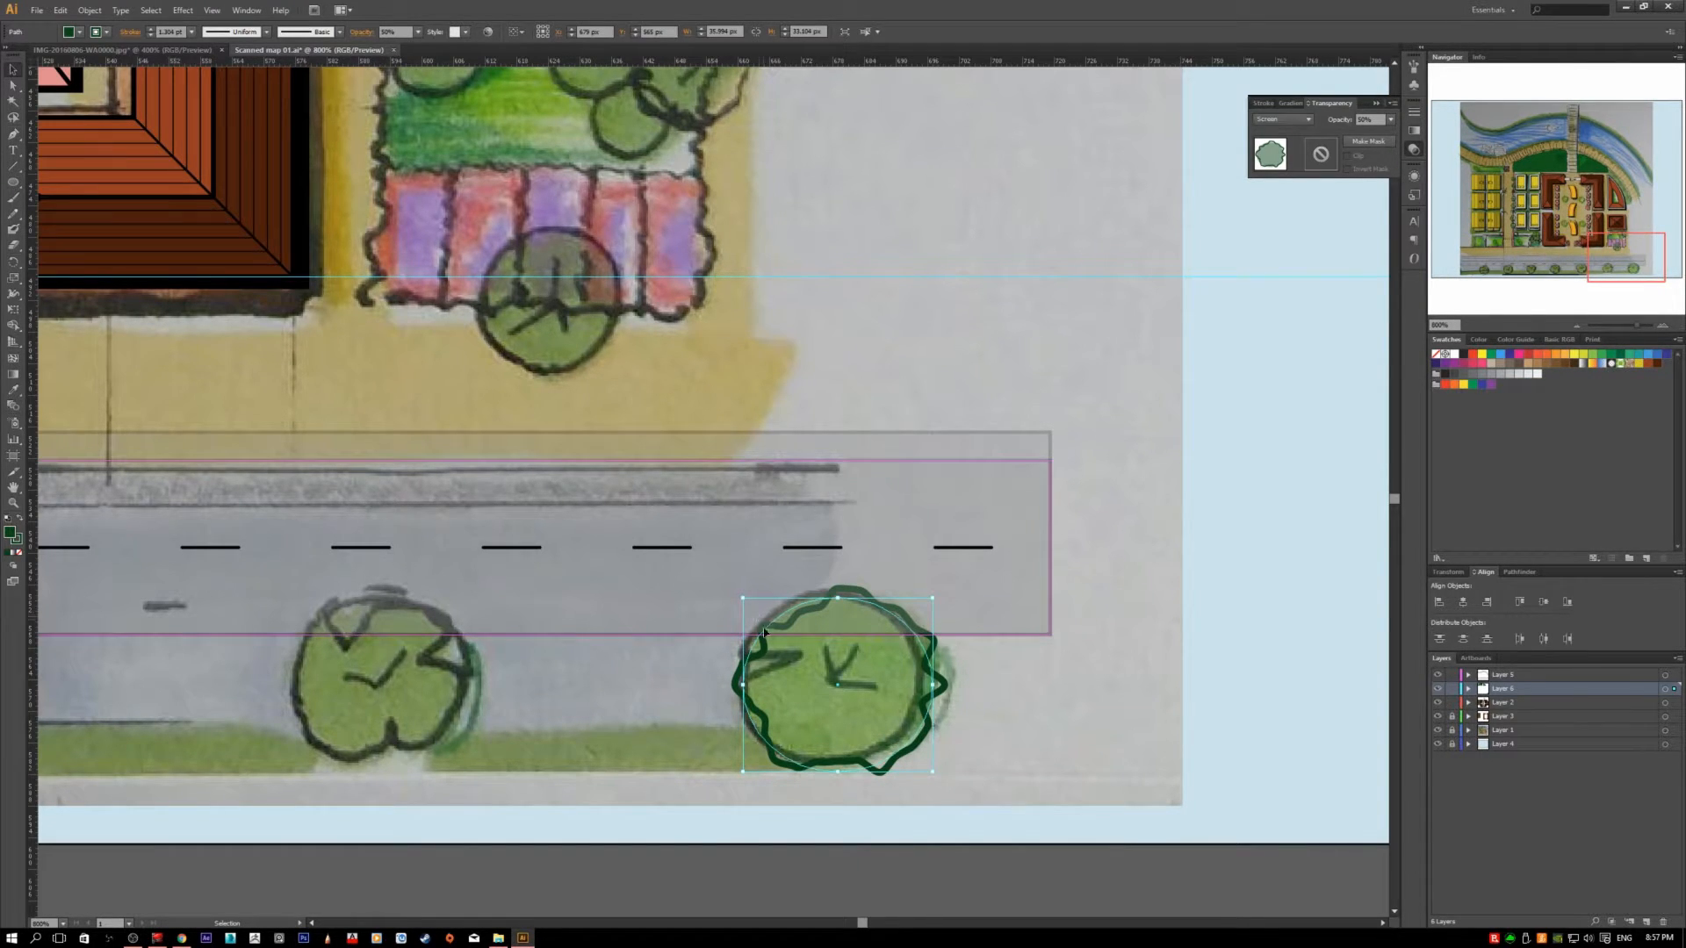
pyautogui.moveTo(873, 694); pyautogui.dragTo(862, 690)
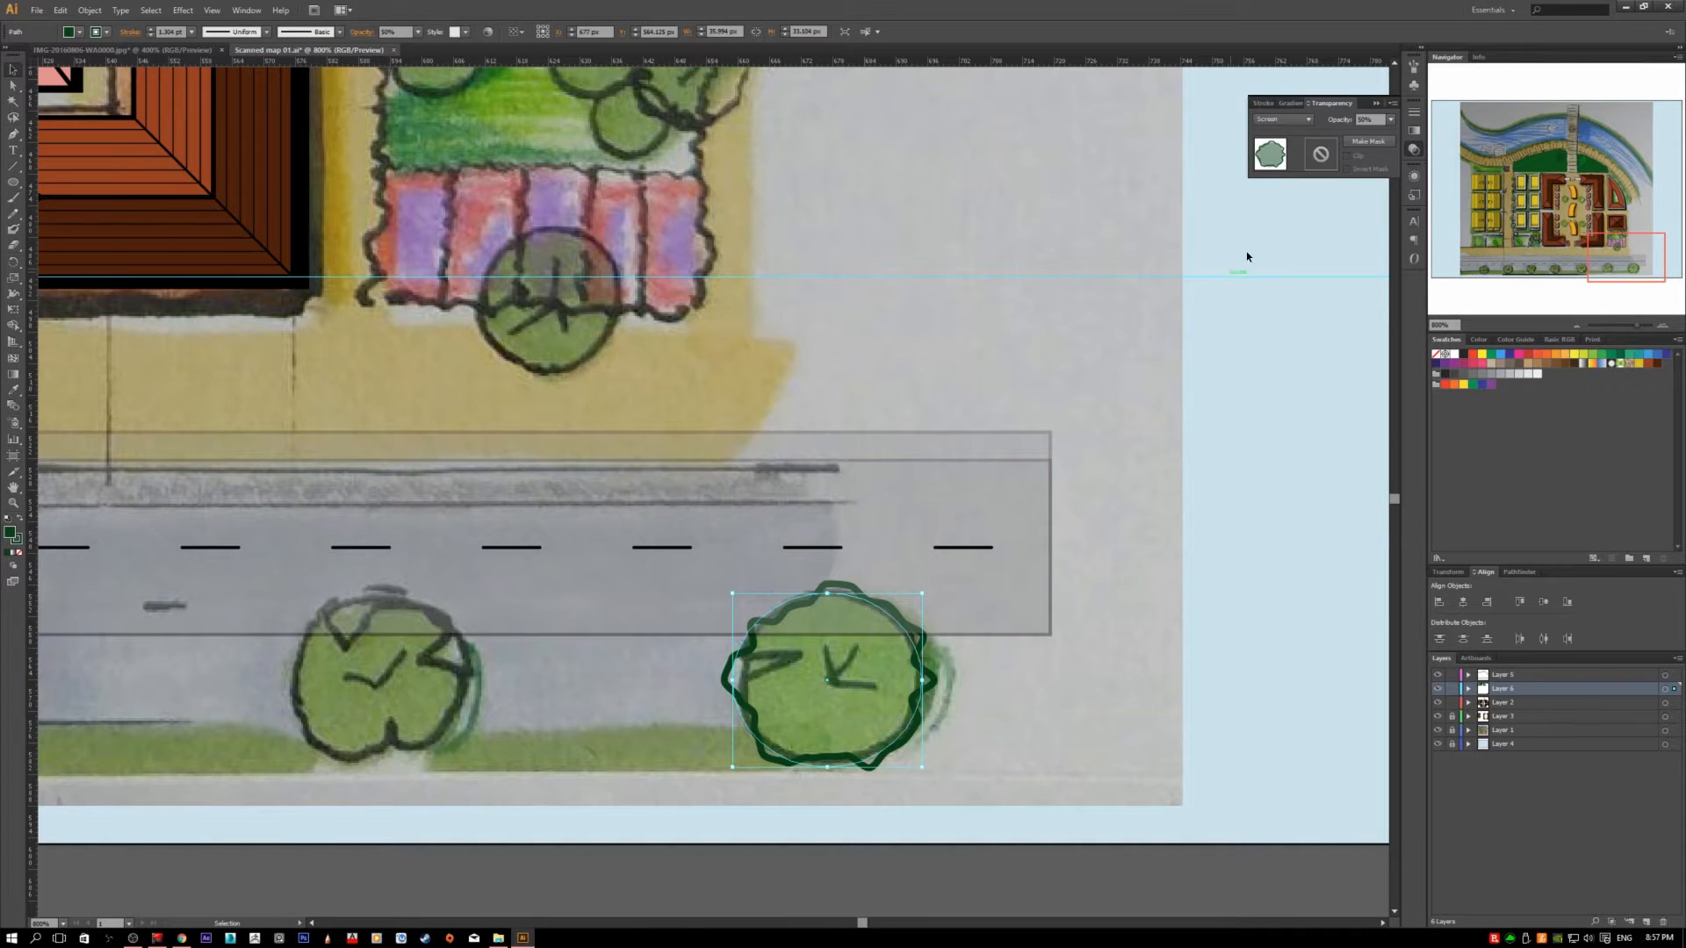
# - Edit the Roughen effect on the roadside tree circle's stroke to a relative size of 4% and a detail of 32/in, and deselect the circle
pyautogui.click(1415, 175)
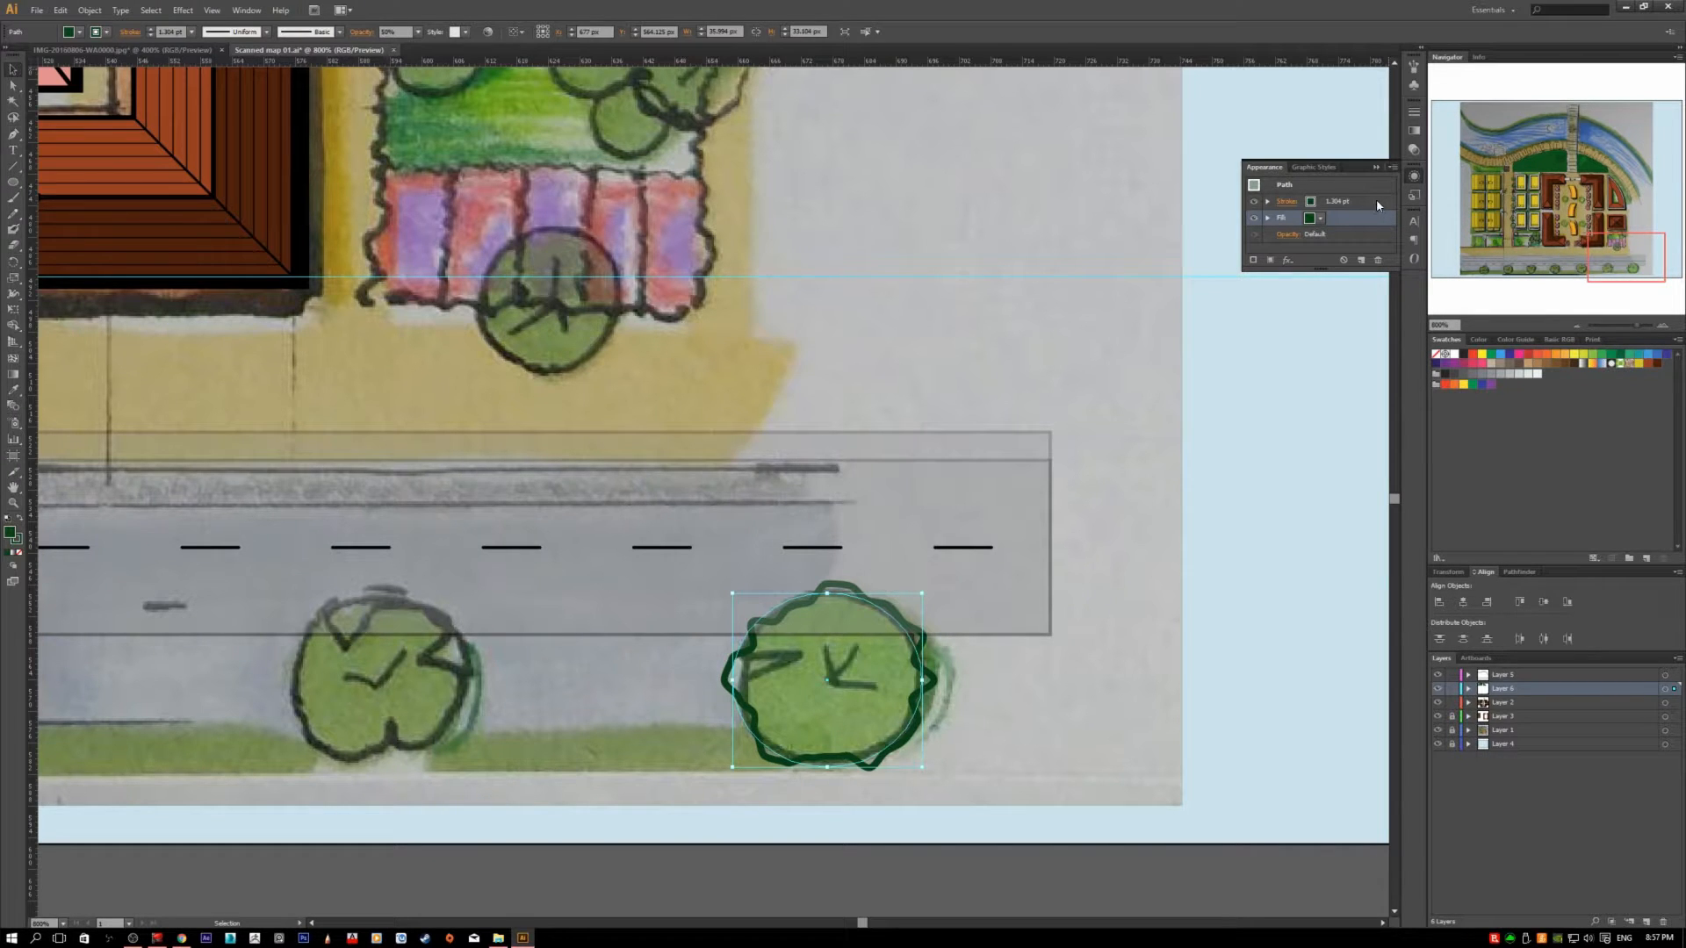
pyautogui.click(1267, 203)
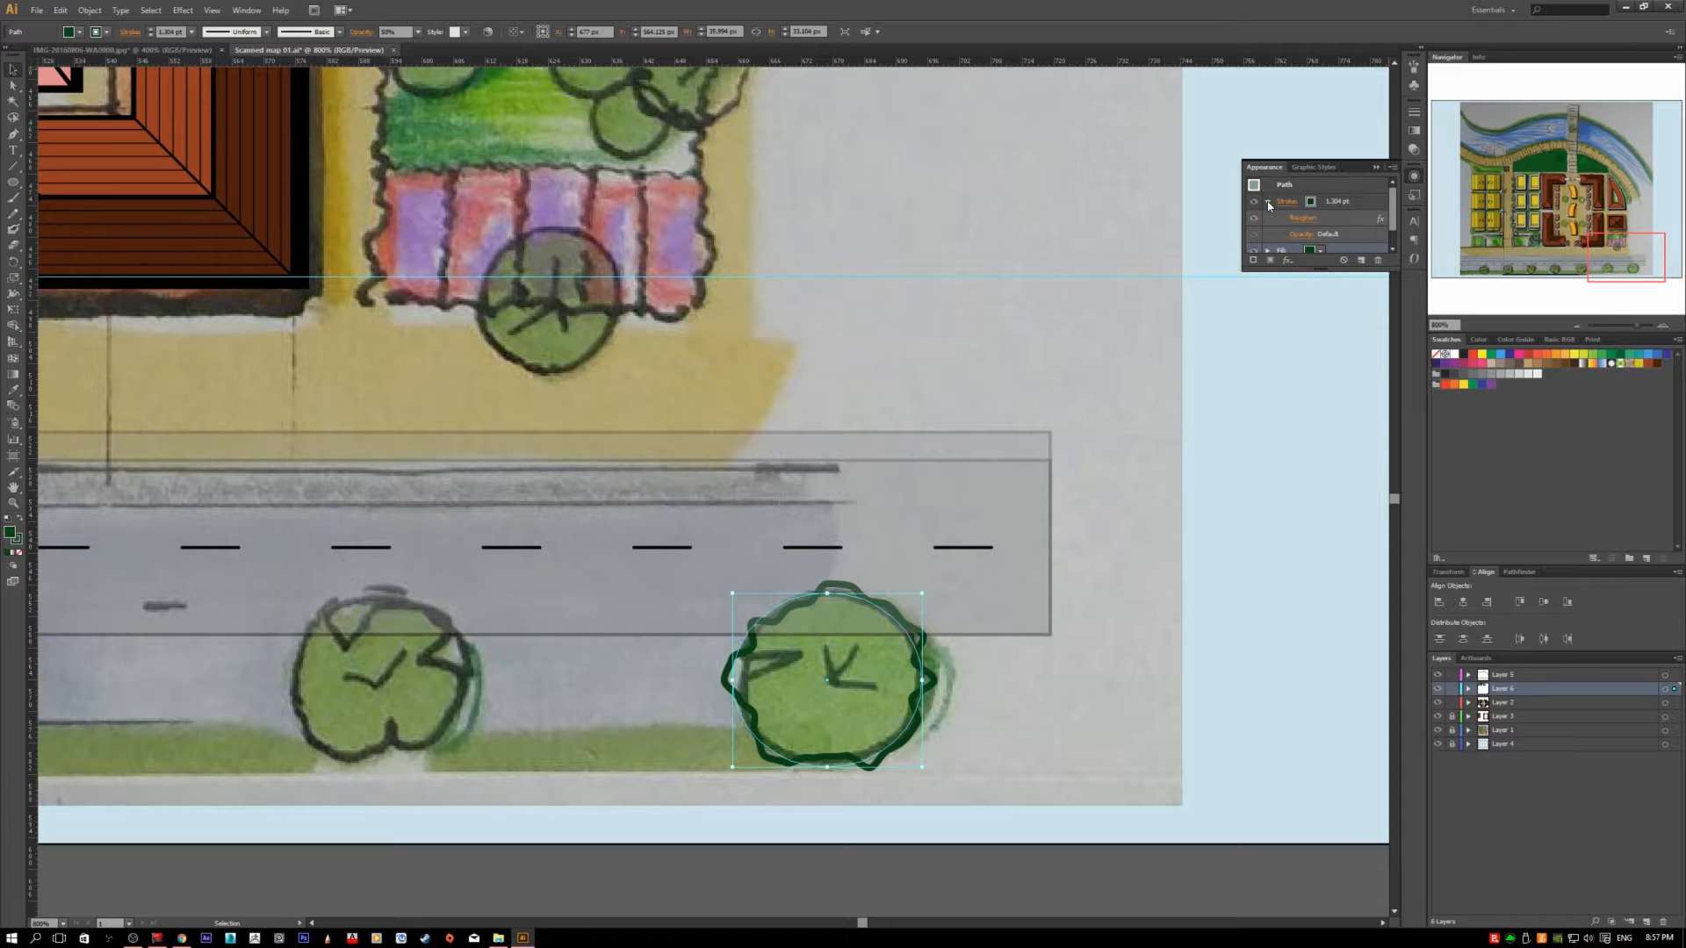
pyautogui.click(1361, 201)
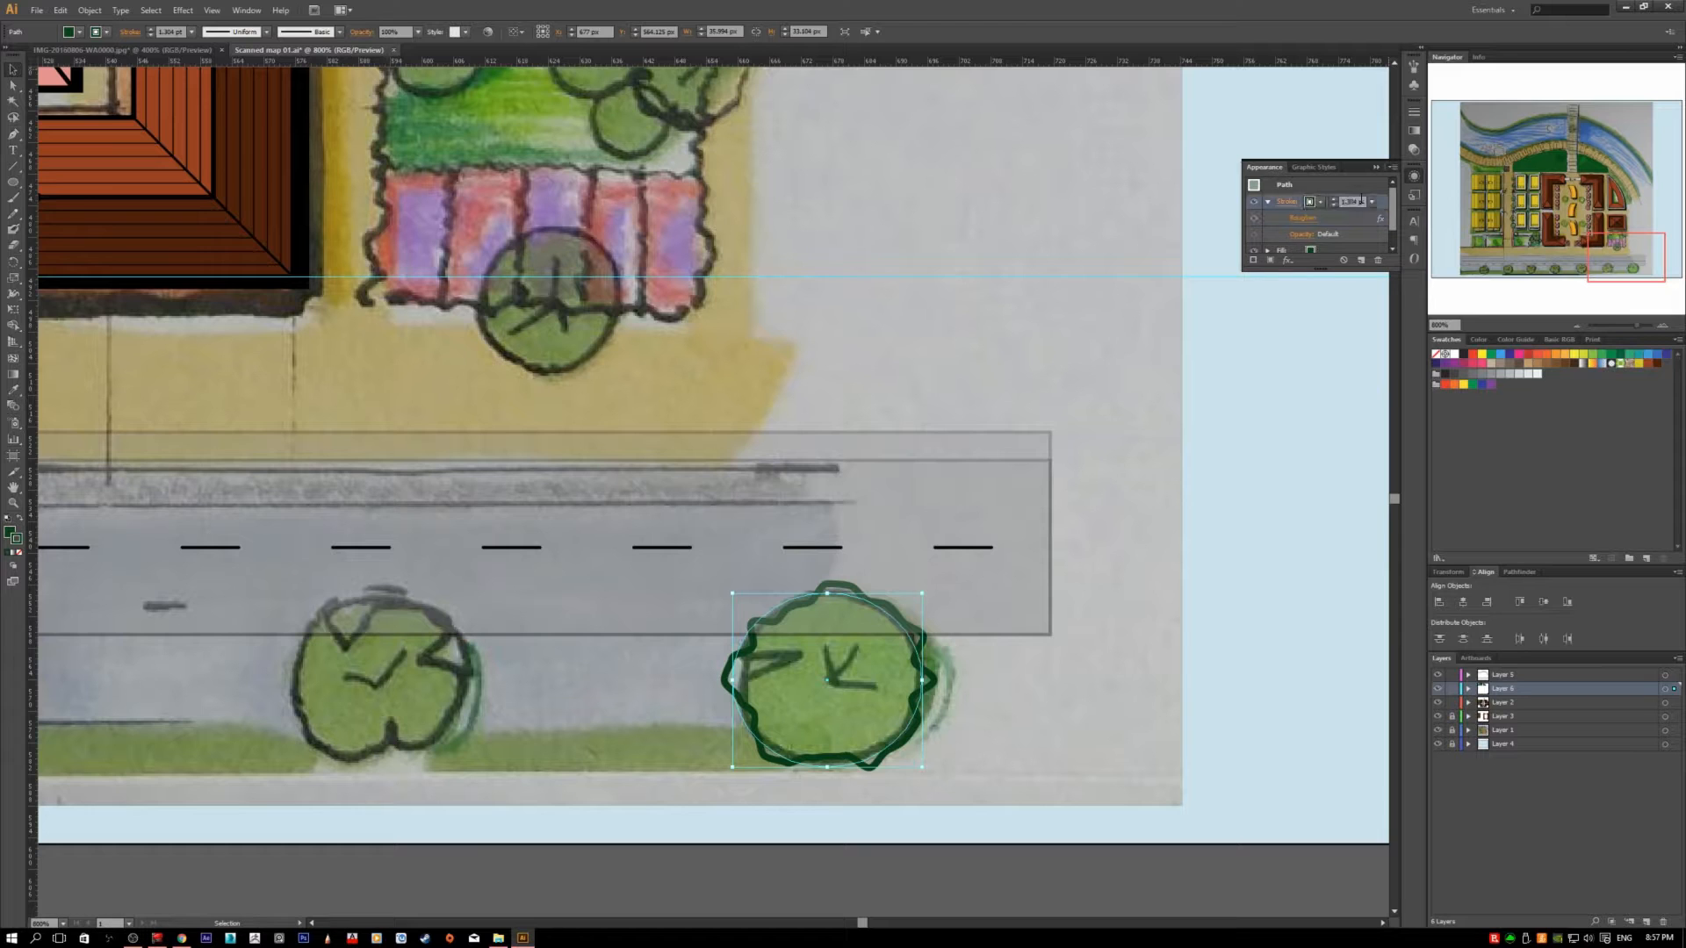
pyautogui.click(1362, 219)
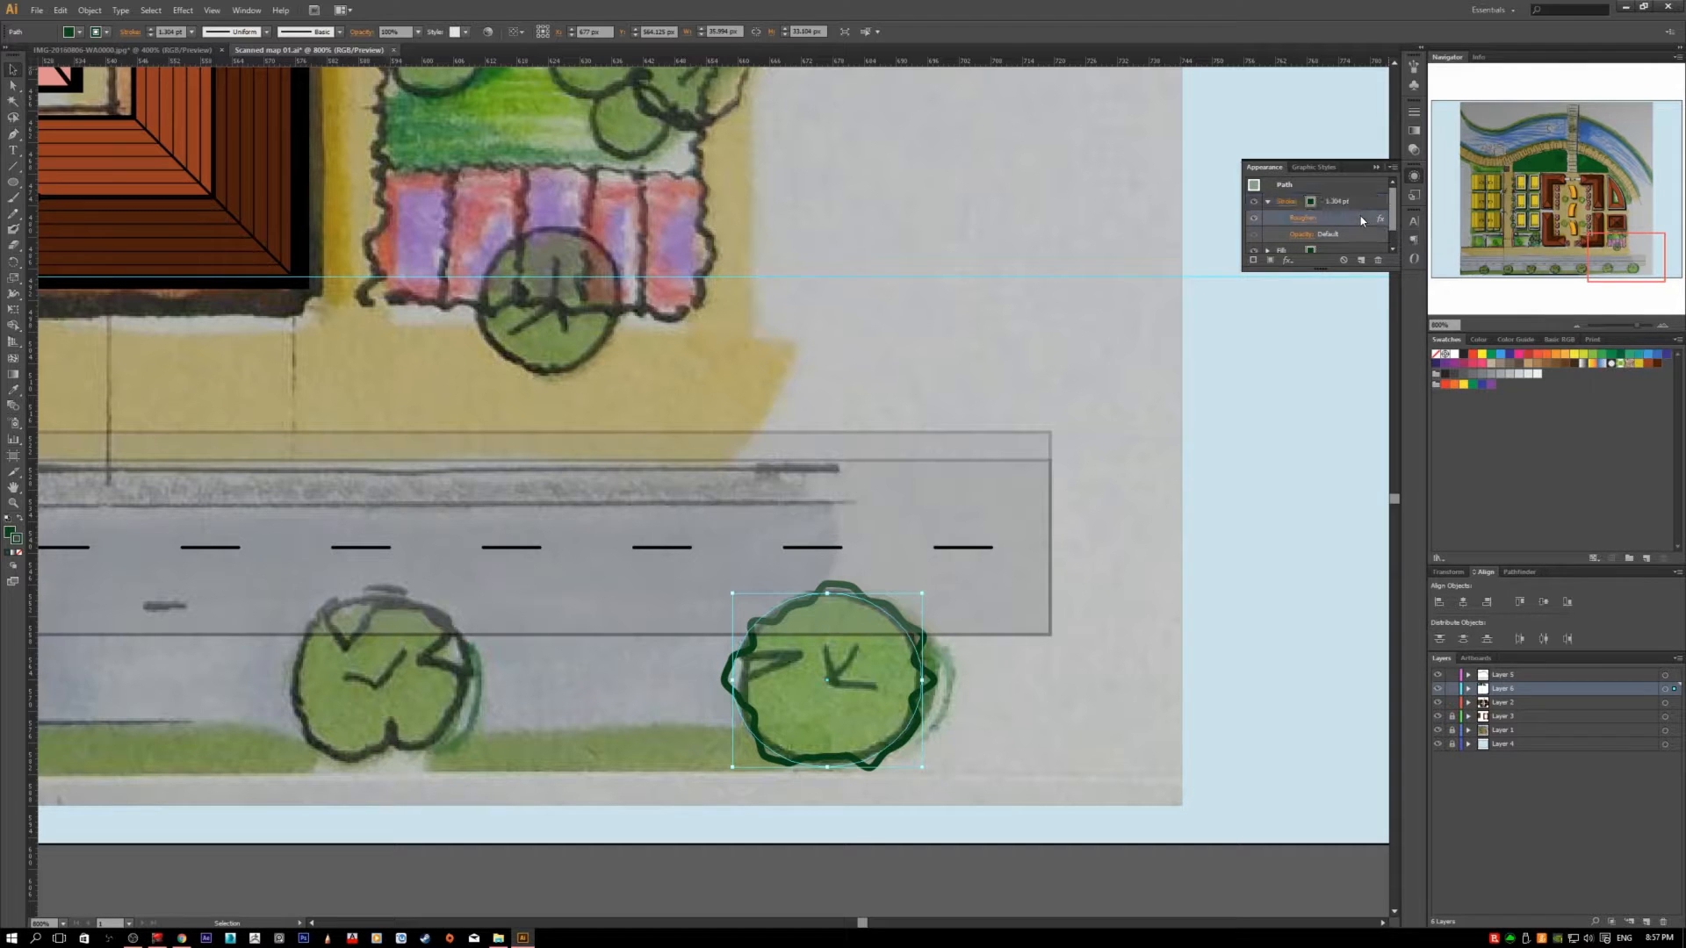
pyautogui.click(1310, 219)
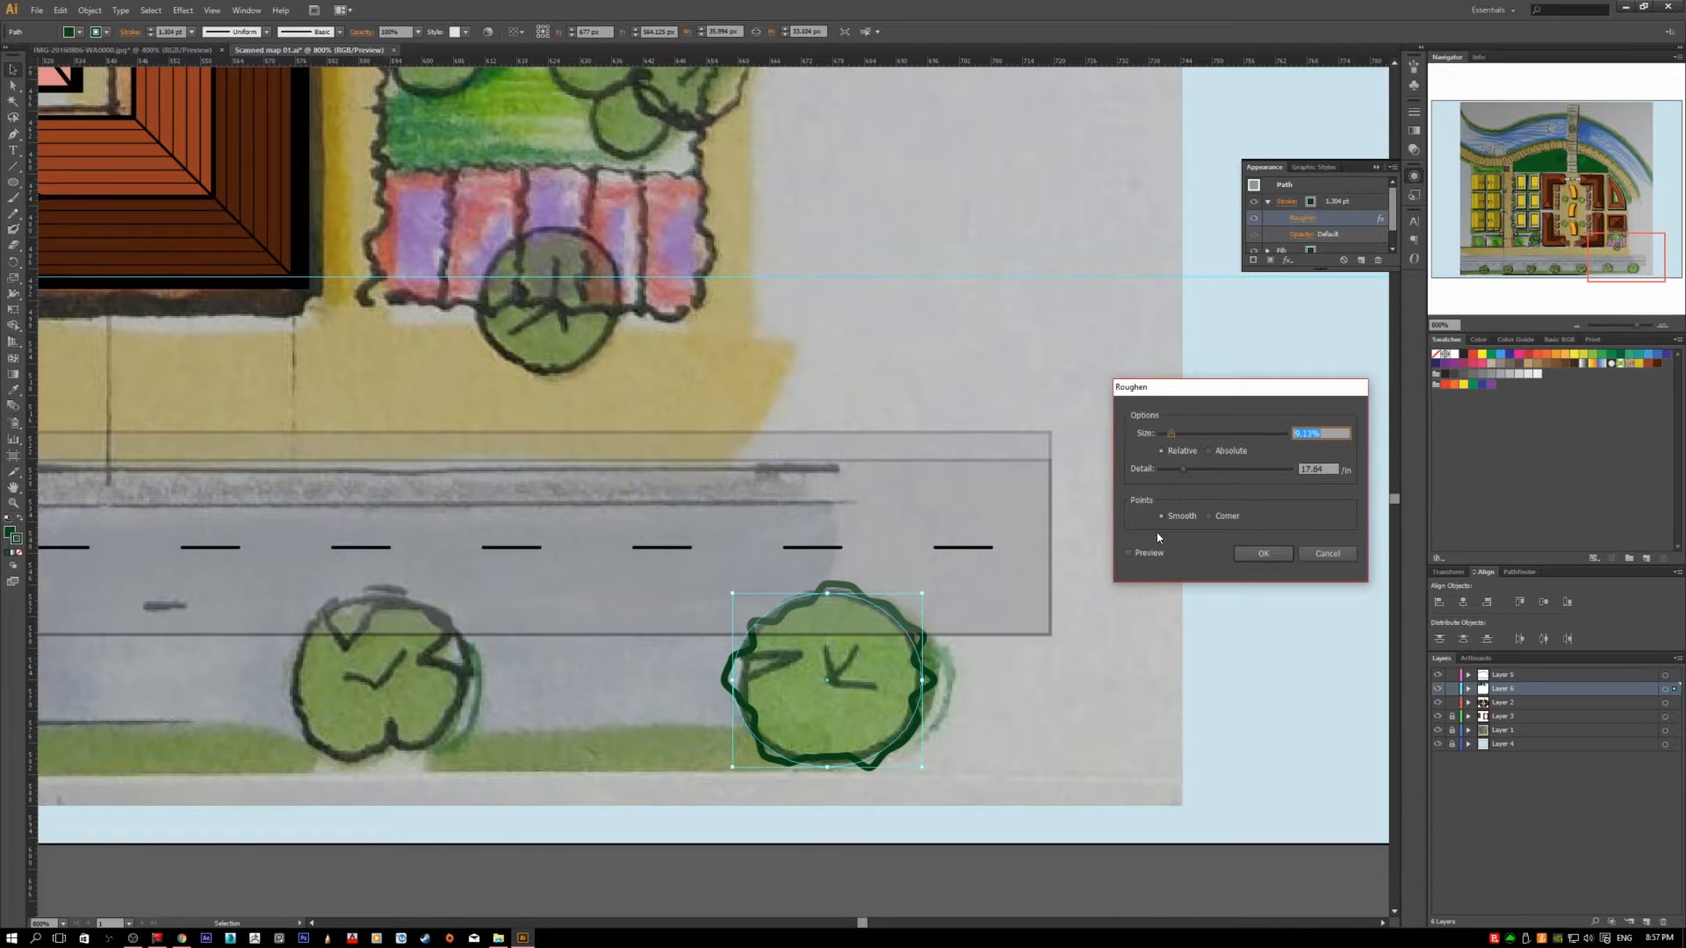
pyautogui.click(1130, 552)
pyautogui.moveTo(1172, 434); pyautogui.dragTo(1203, 468)
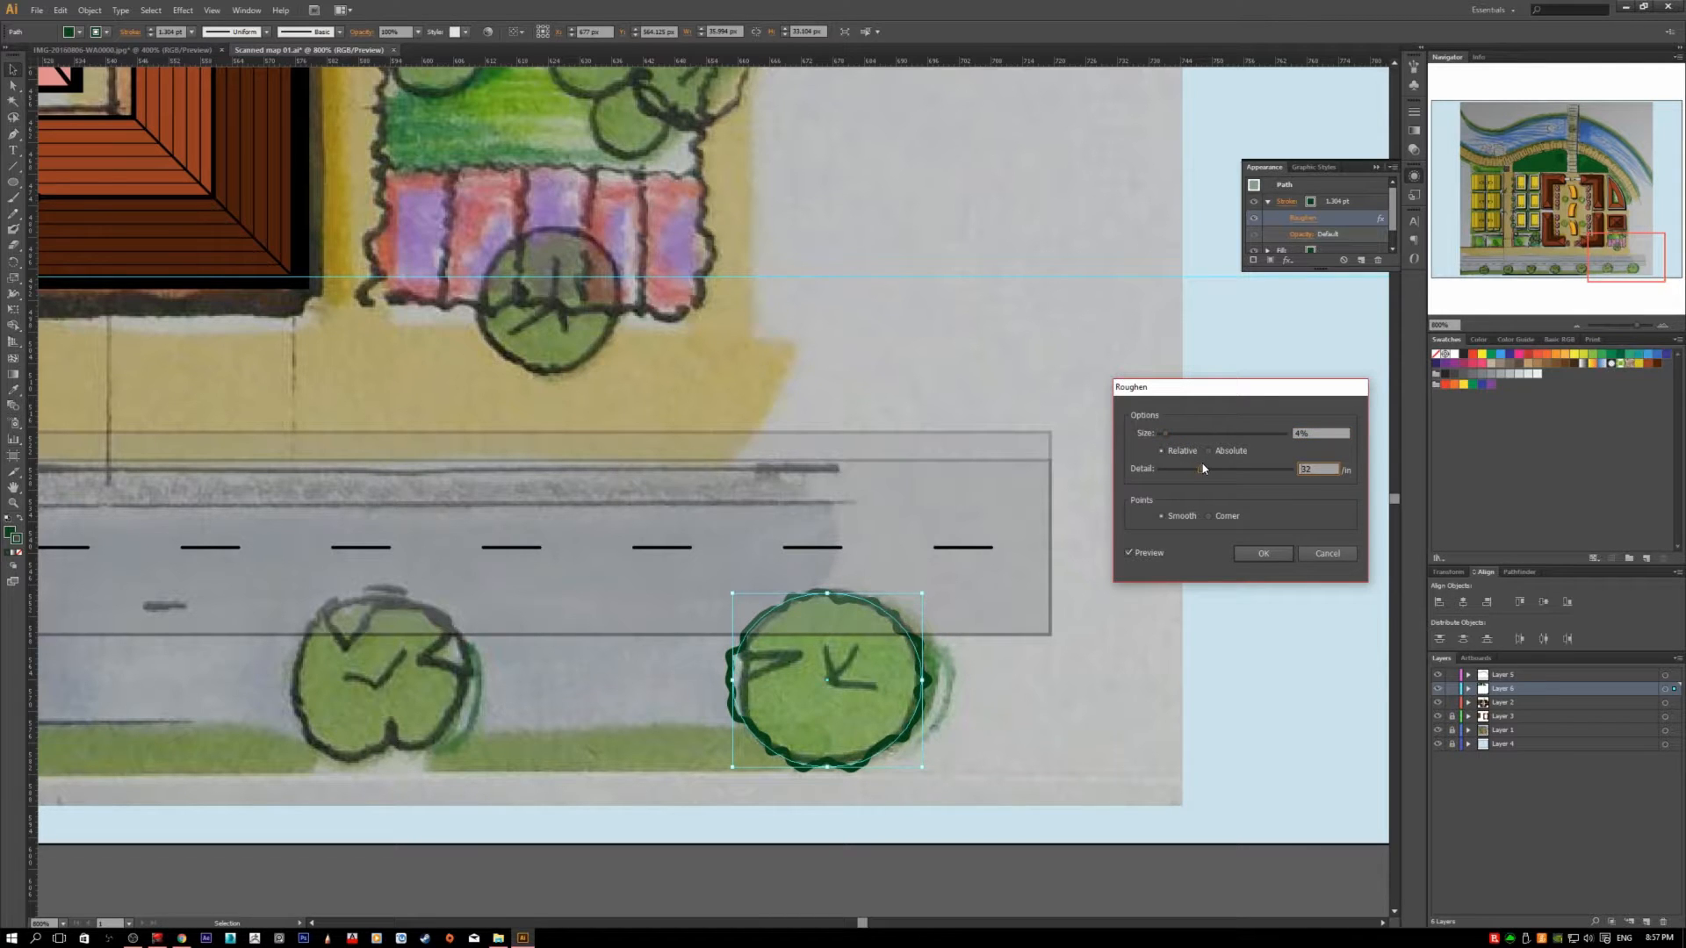
pyautogui.click(1327, 554)
pyautogui.click(1106, 542)
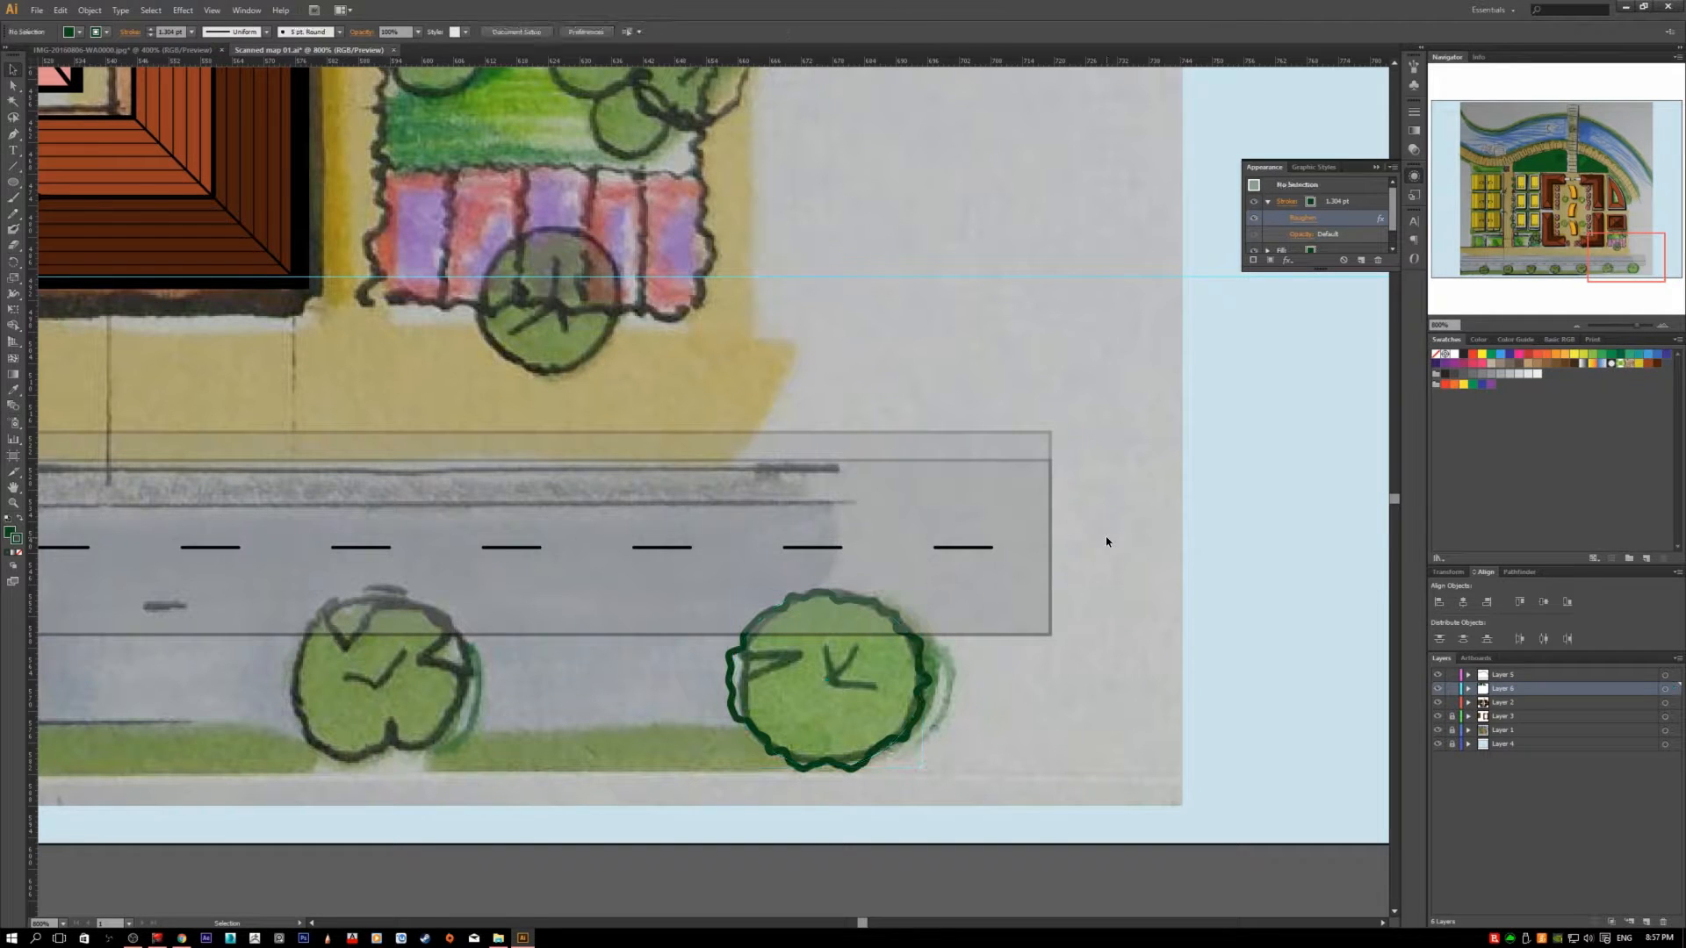
# - Review the whole plan and compare the new roadside tree circle with the traced green areas
pyautogui.keyDown('alt'); pyautogui.scroll(-5, 1043, 670); pyautogui.keyUp('alt')
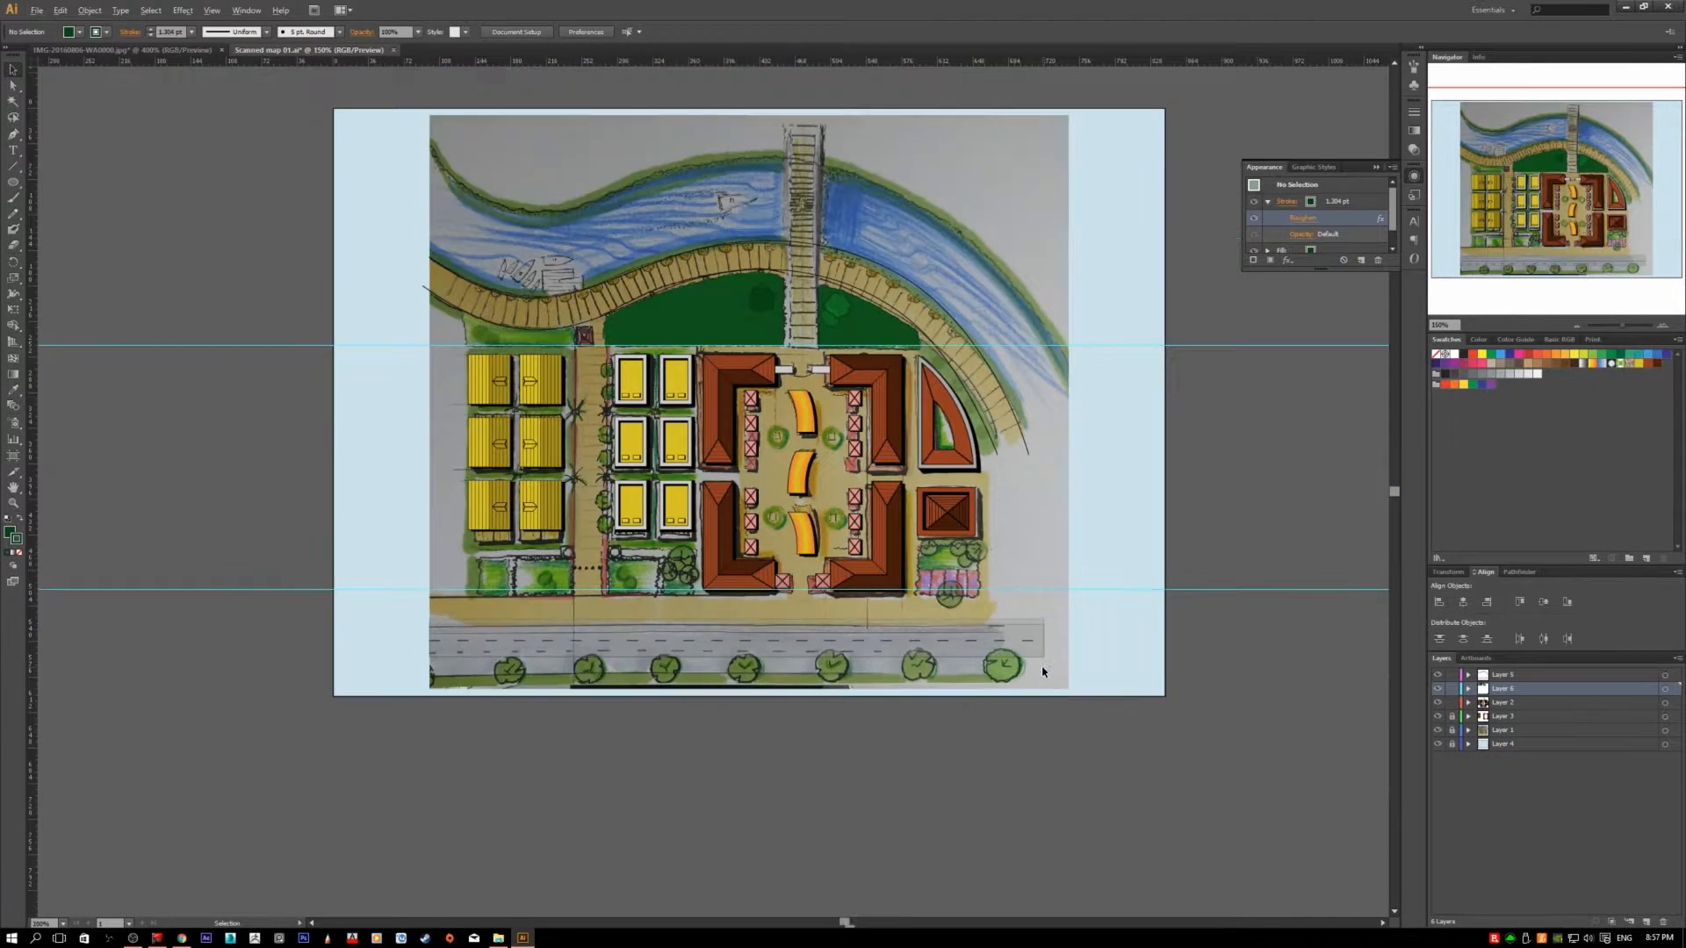
pyautogui.scroll(1, 1045, 665)
pyautogui.scroll(3, 1044, 663)
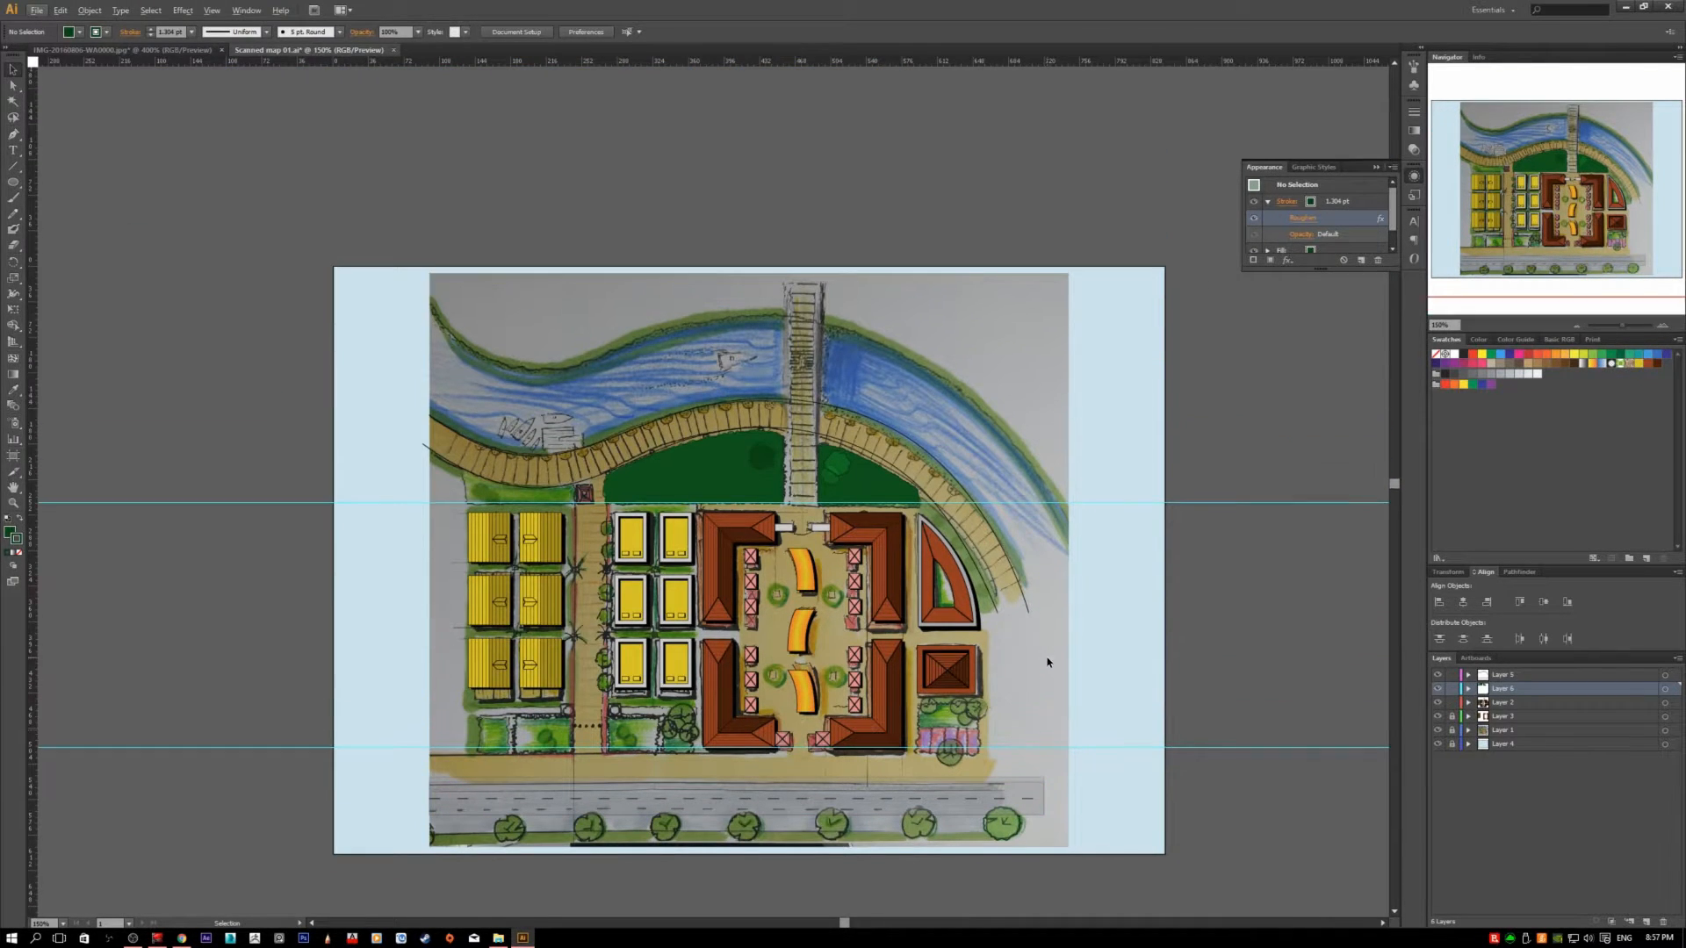
pyautogui.scroll(3, 1048, 679)
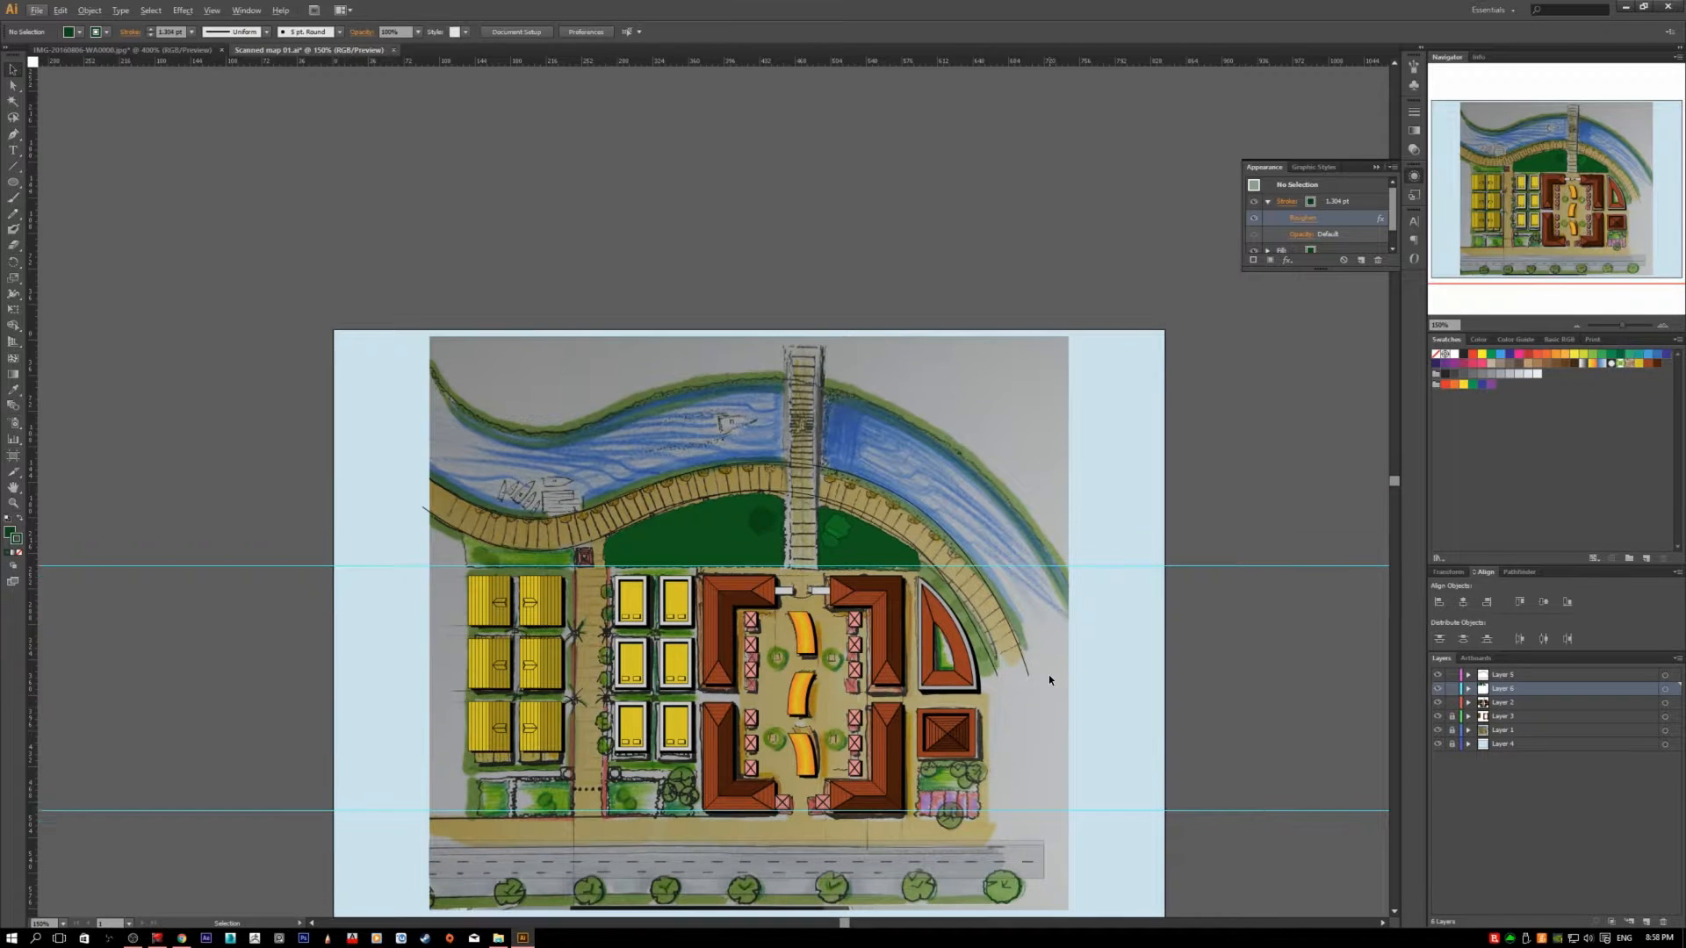
pyautogui.scroll(-1, 1080, 703)
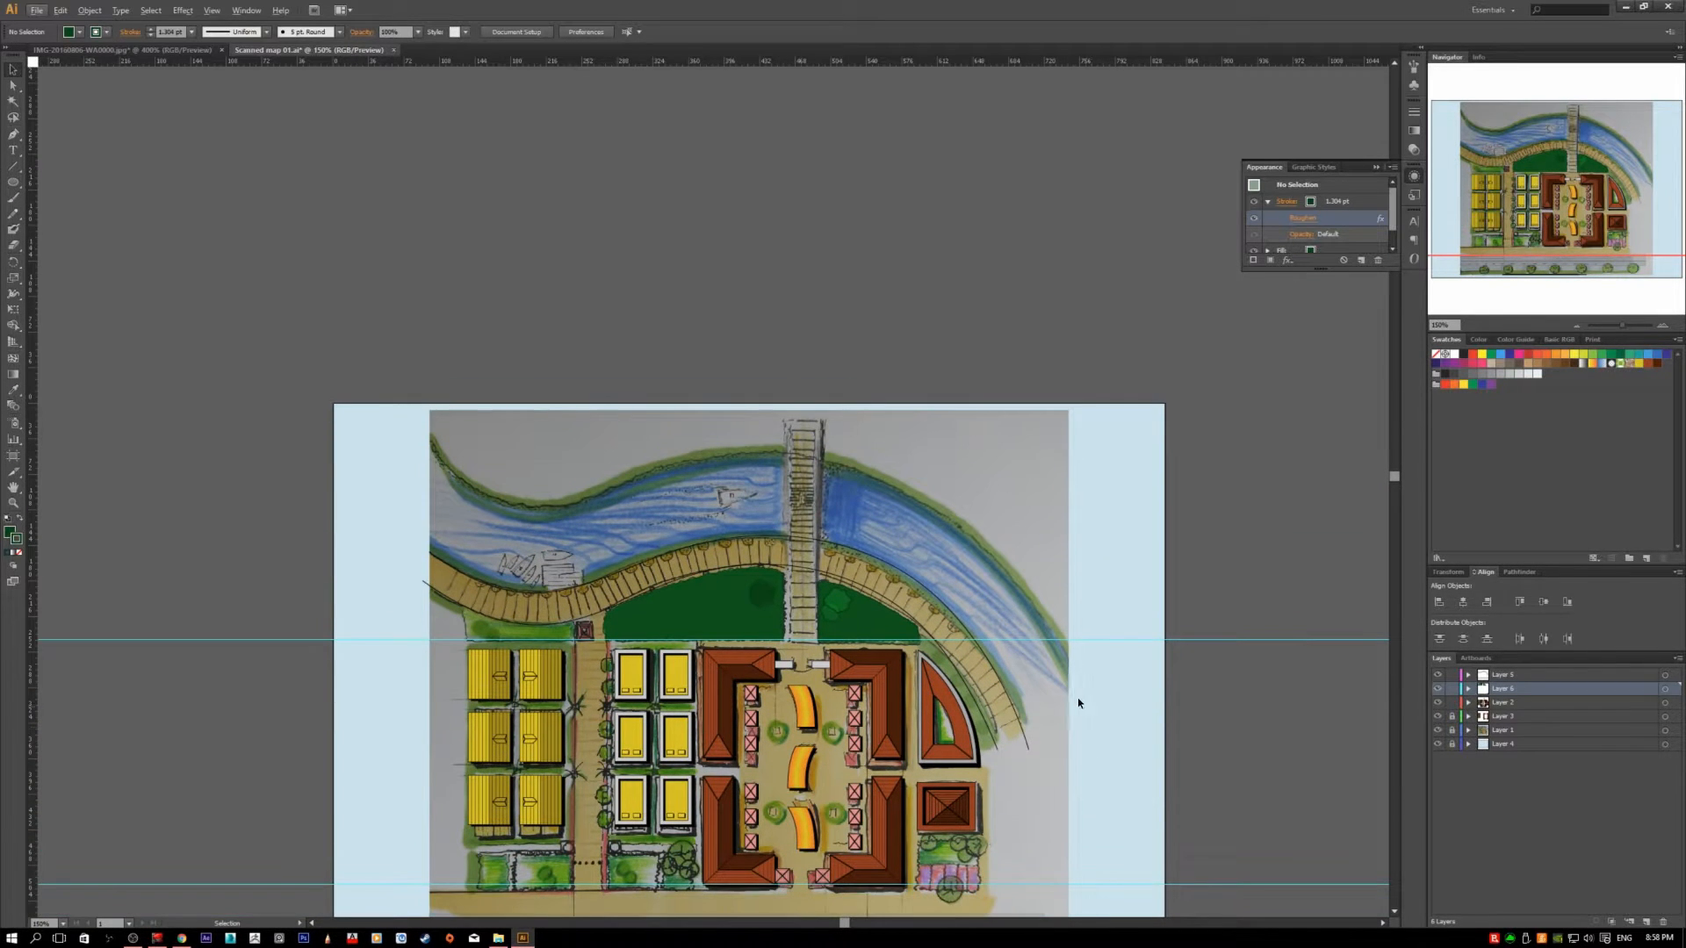
pyautogui.keyDown('alt'); pyautogui.scroll(2, 738, 761); pyautogui.keyUp('alt')
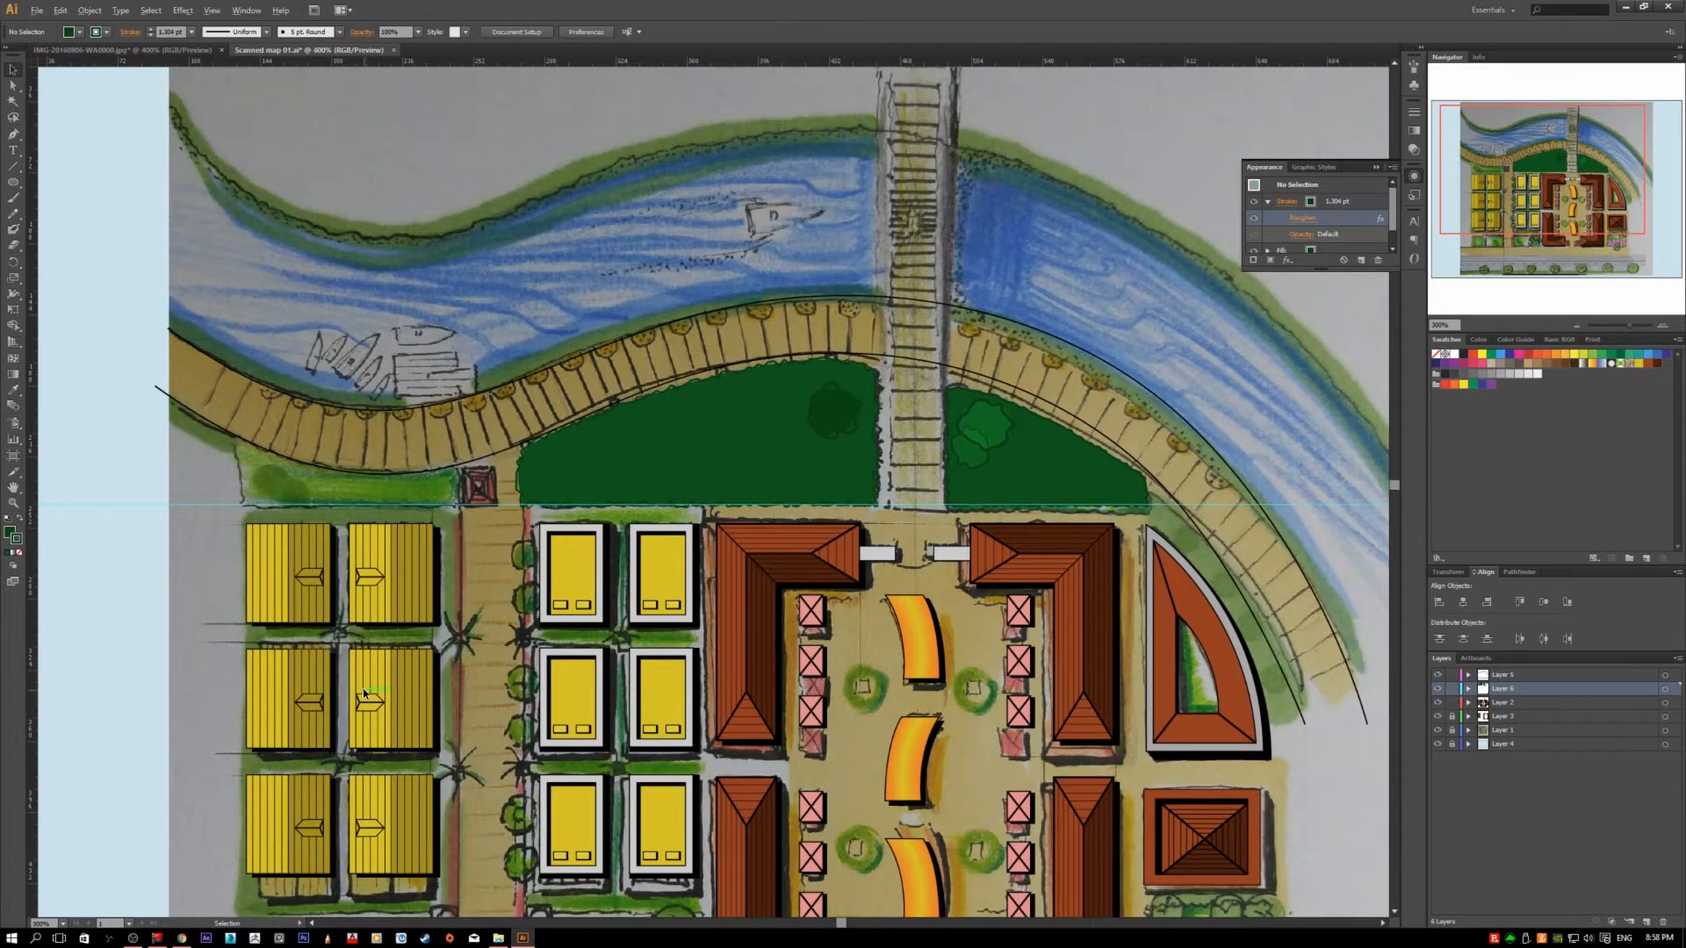
pyautogui.keyDown('alt'); pyautogui.scroll(2, 362, 692); pyautogui.keyUp('alt')
# - Examine the traced building roofs, from the yellow houses to the red-brown blocks and the curved building
pyautogui.moveTo(962, 819); pyautogui.dragTo(424, 351)
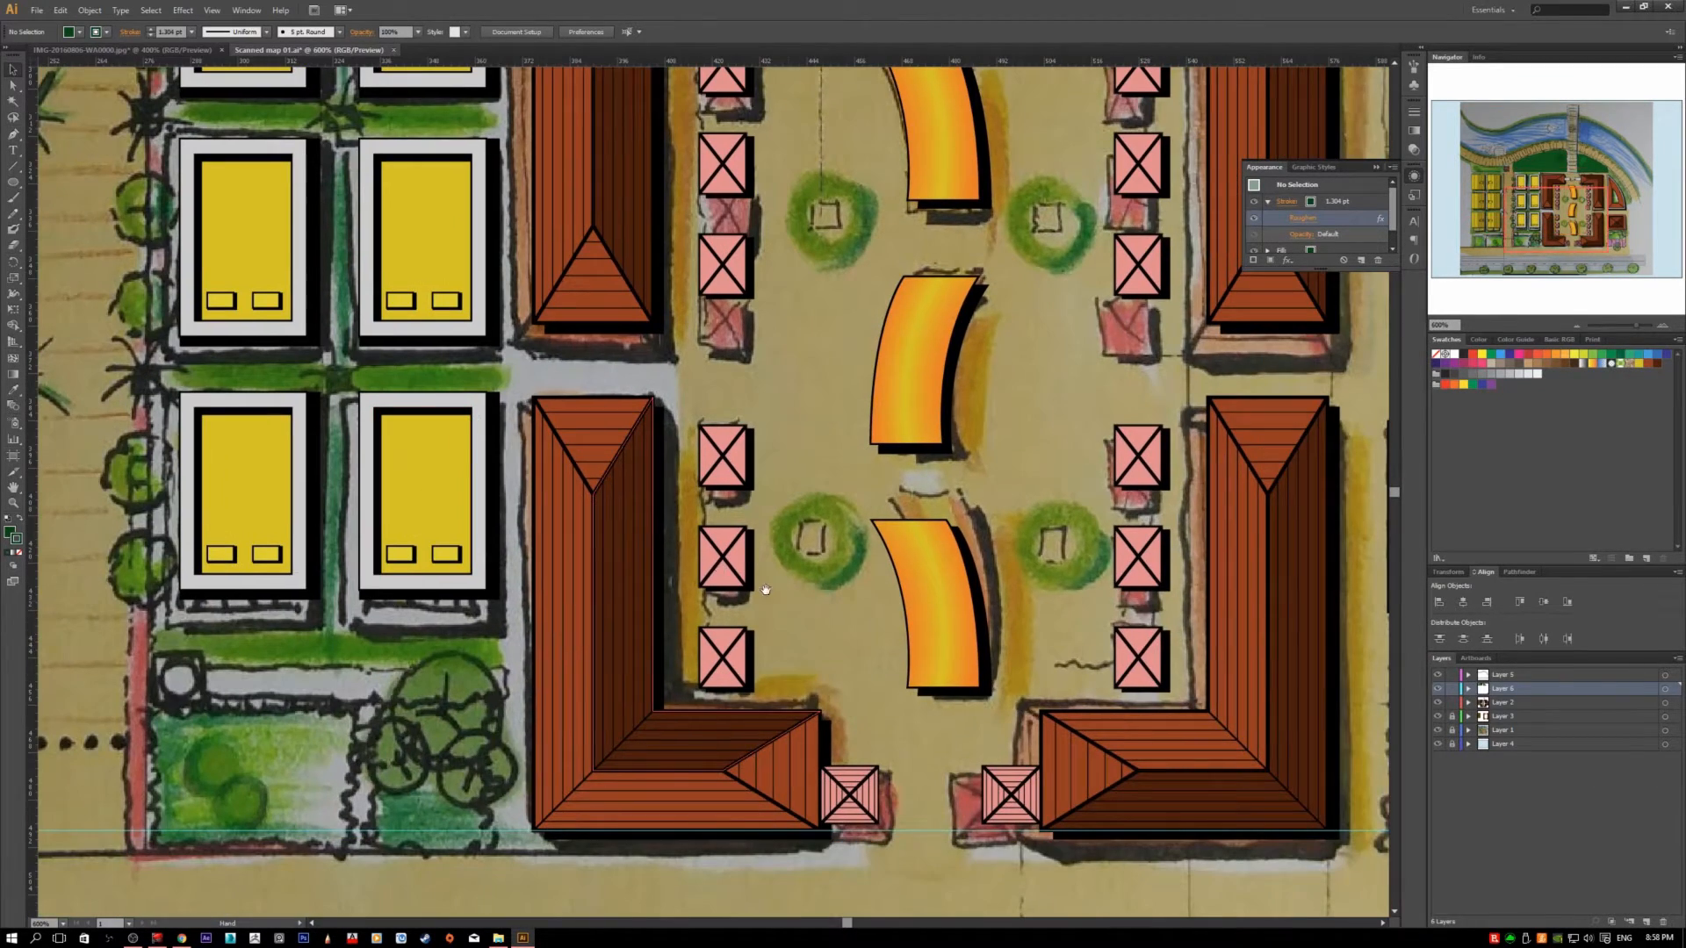
pyautogui.click(576, 513)
pyautogui.click(473, 432)
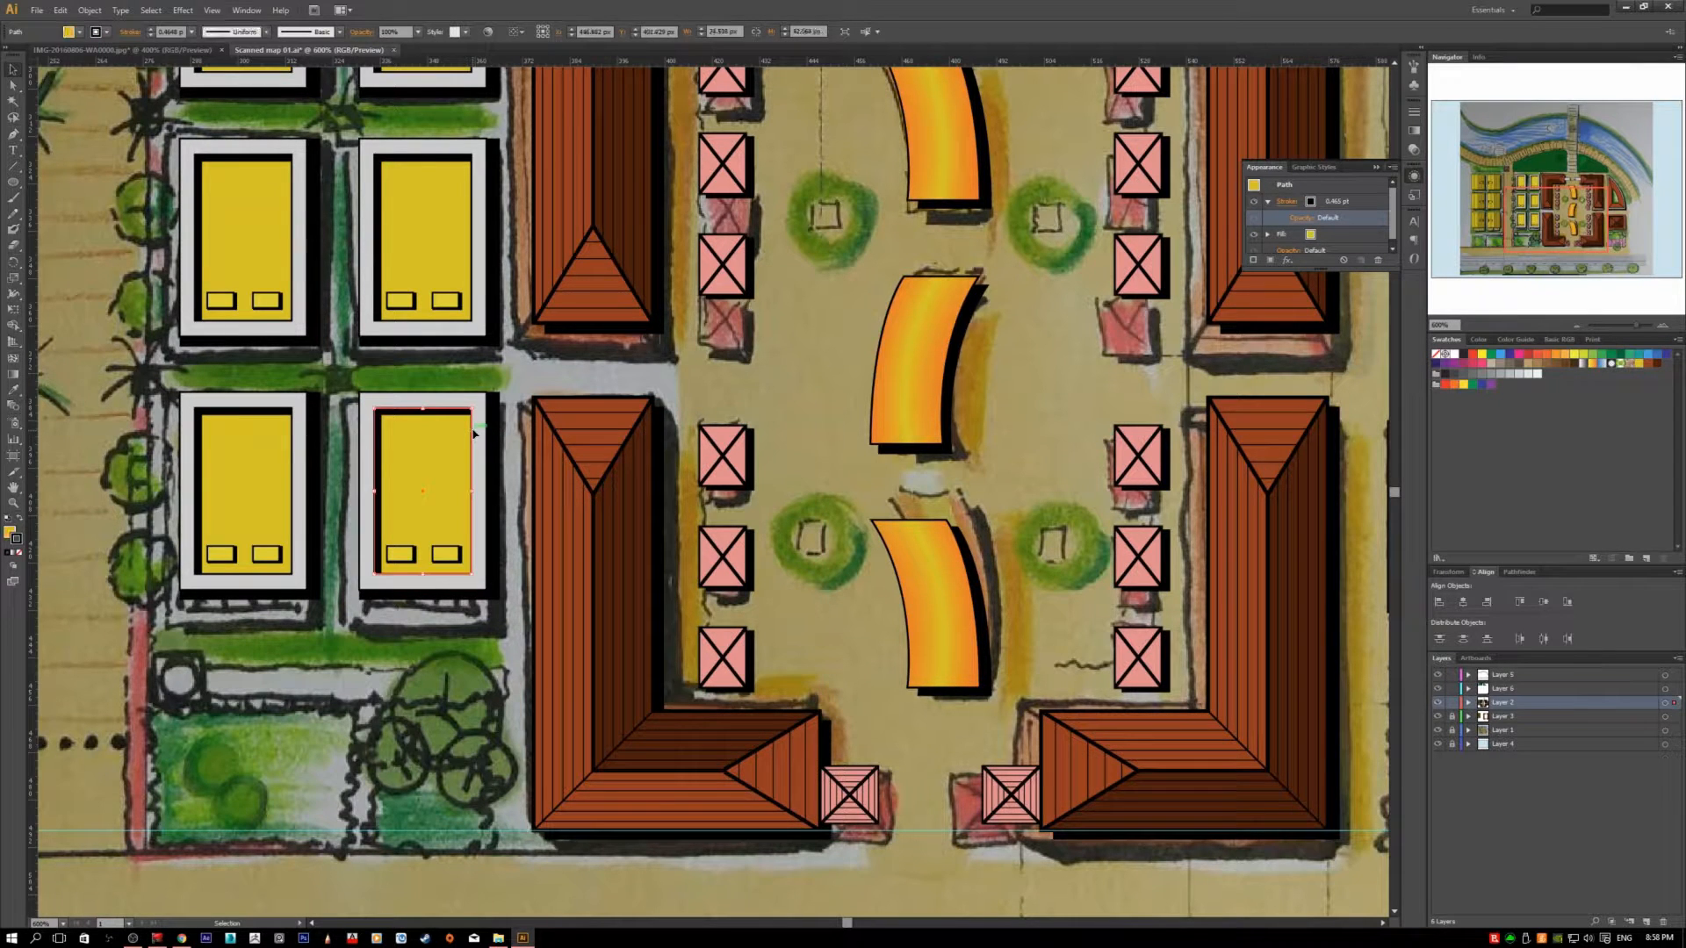
pyautogui.moveTo(615, 522); pyautogui.dragTo(818, 647)
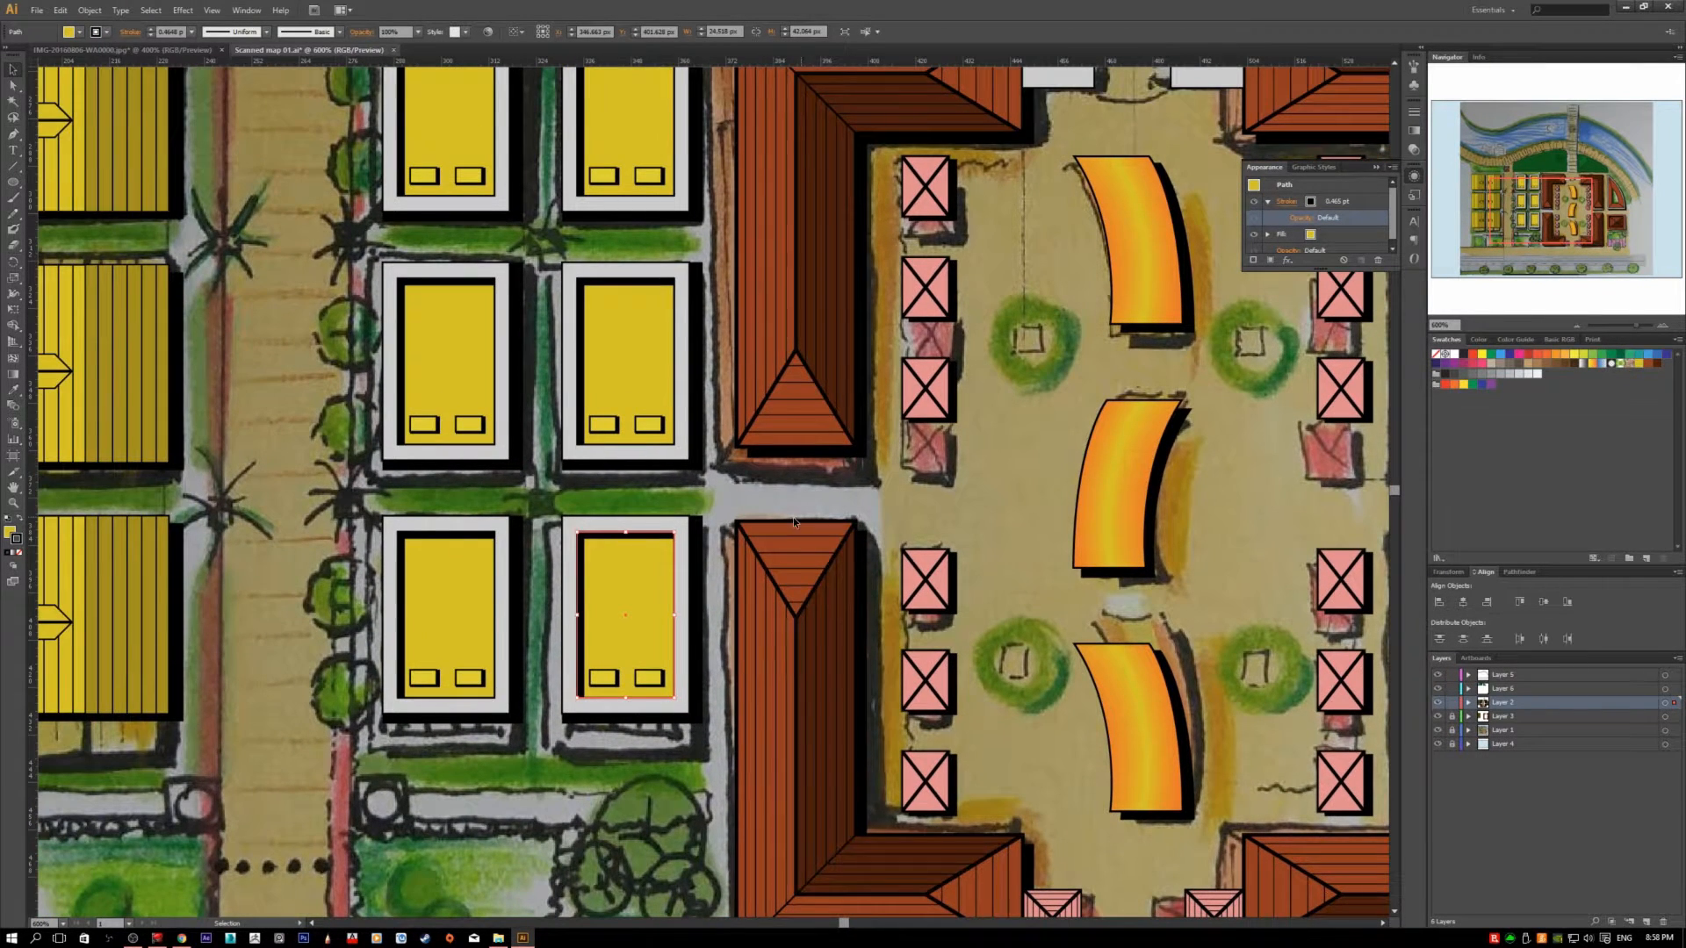
pyautogui.click(820, 535)
pyautogui.click(623, 555)
pyautogui.press('space')
pyautogui.moveTo(498, 499); pyautogui.dragTo(933, 510)
pyautogui.scroll(3, 438, 645)
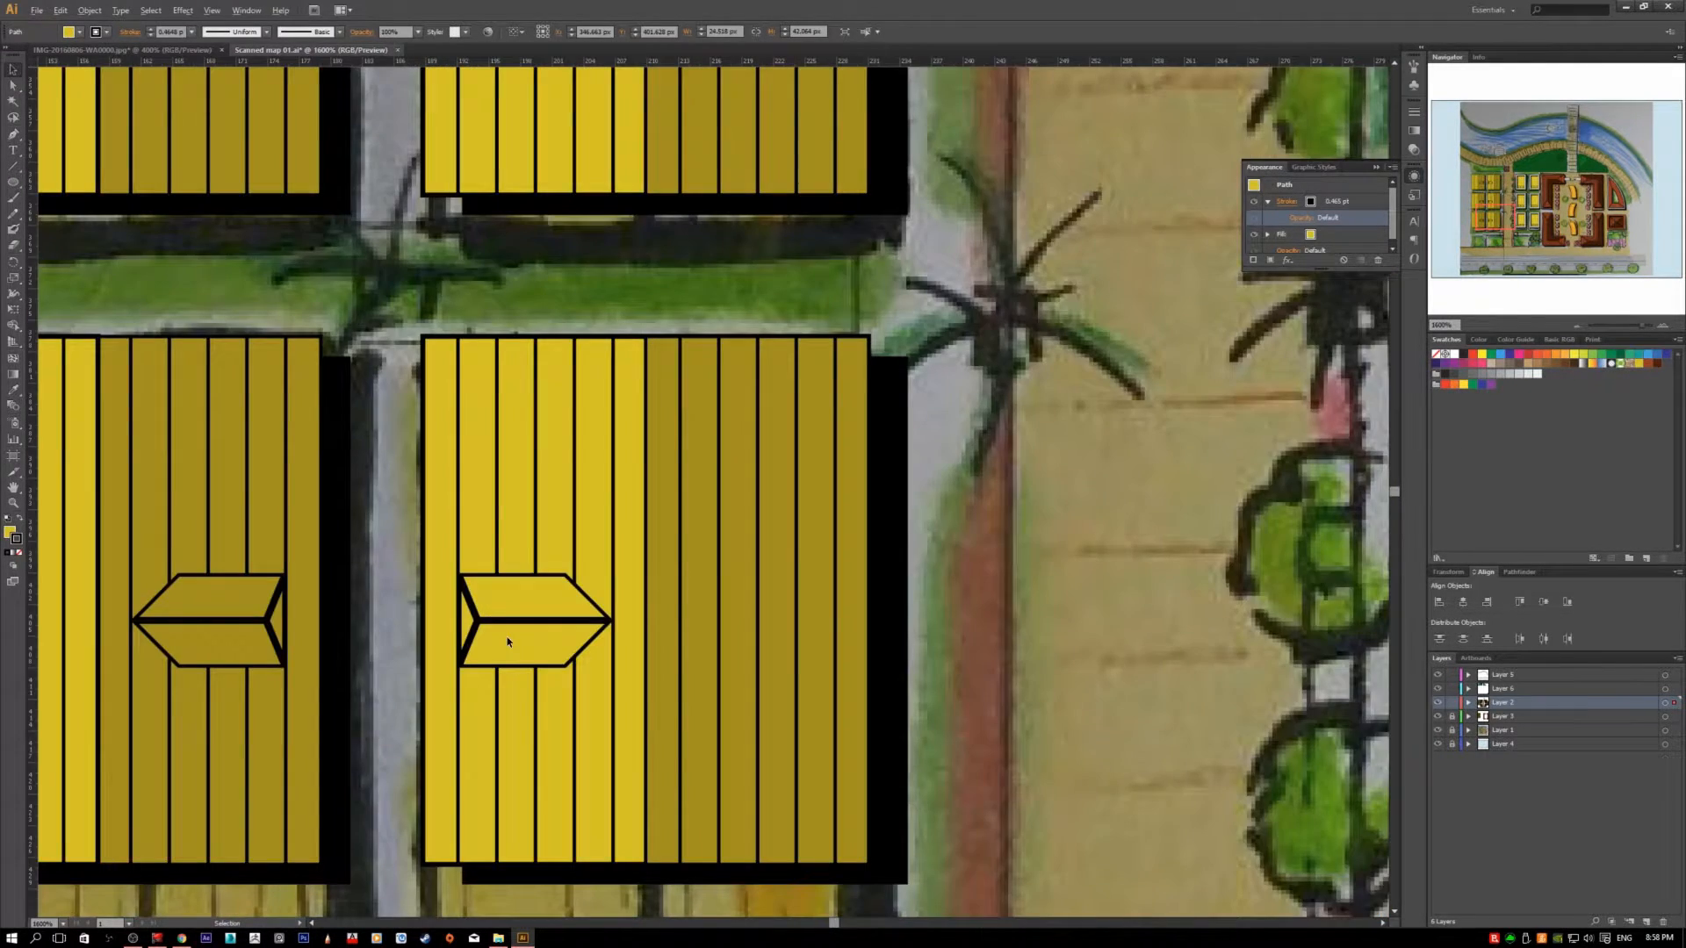
pyautogui.scroll(-6, 507, 642)
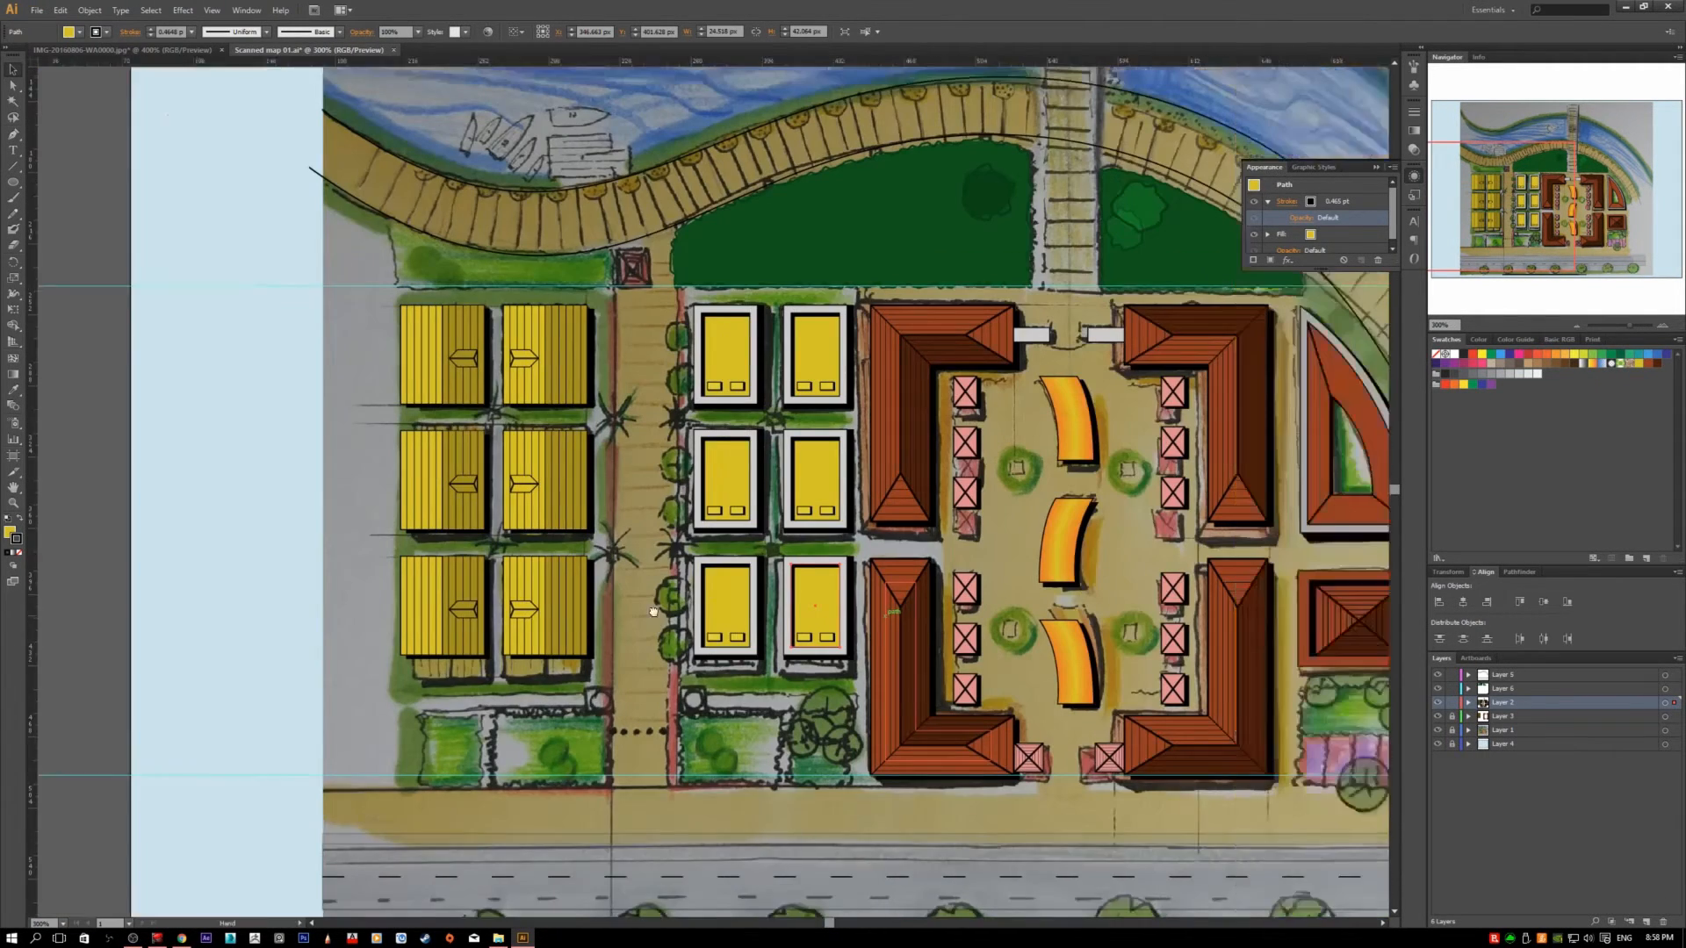
pyautogui.moveTo(654, 612); pyautogui.dragTo(352, 610)
pyautogui.click(1023, 512)
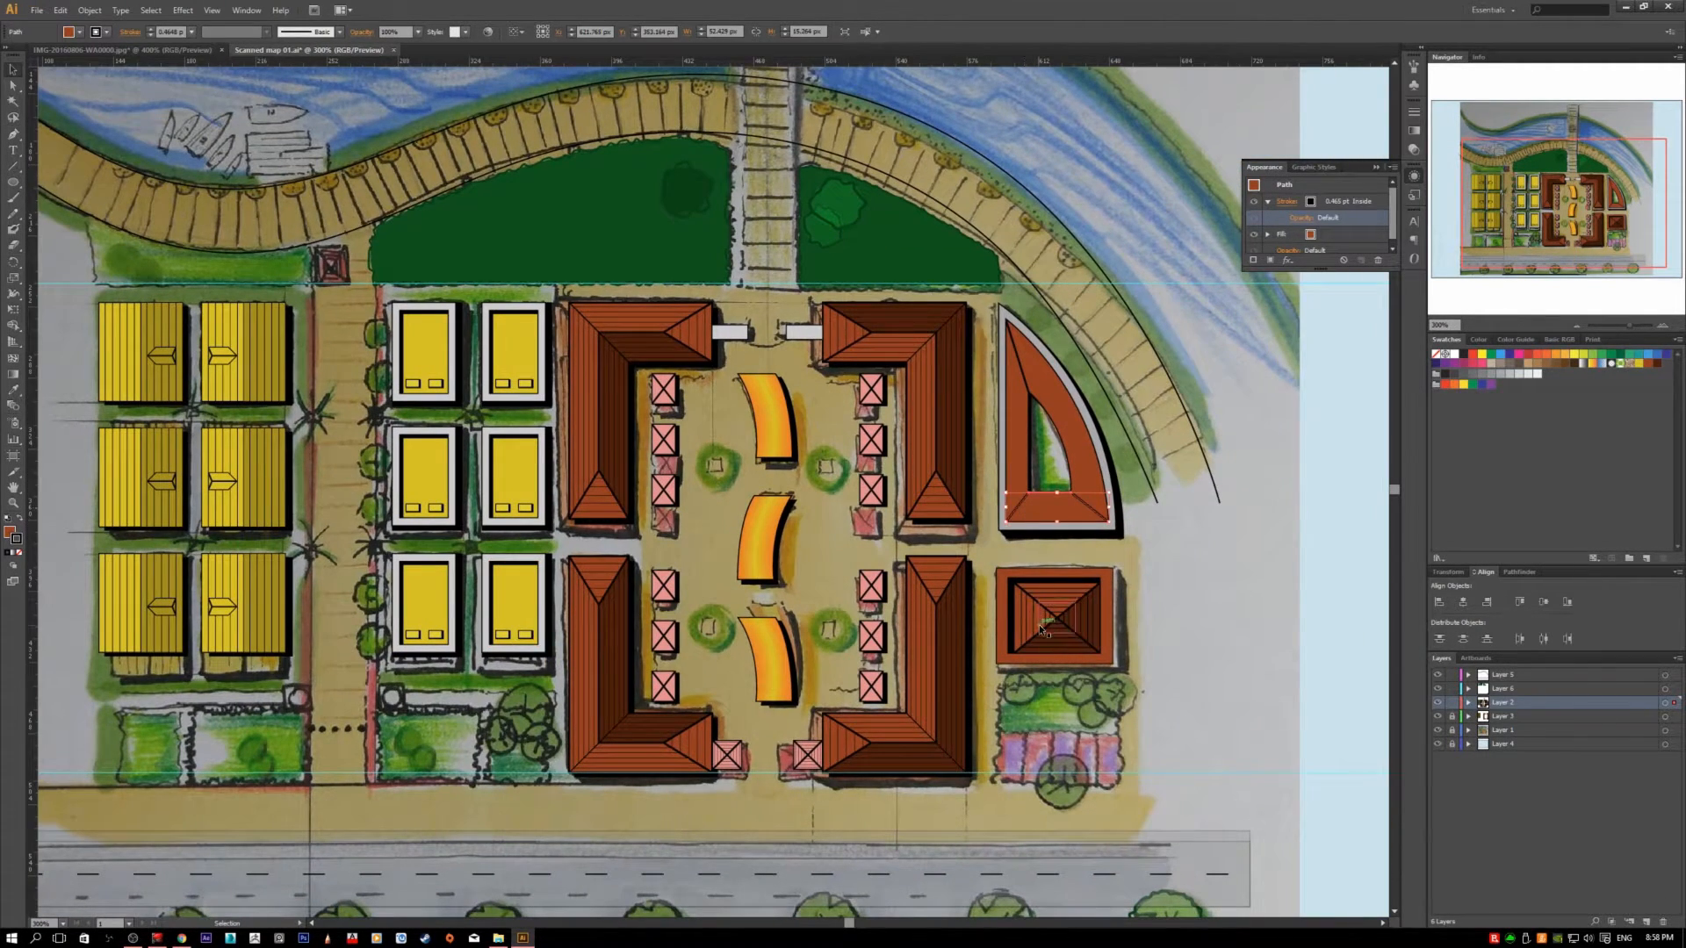
pyautogui.scroll(2, 1036, 620)
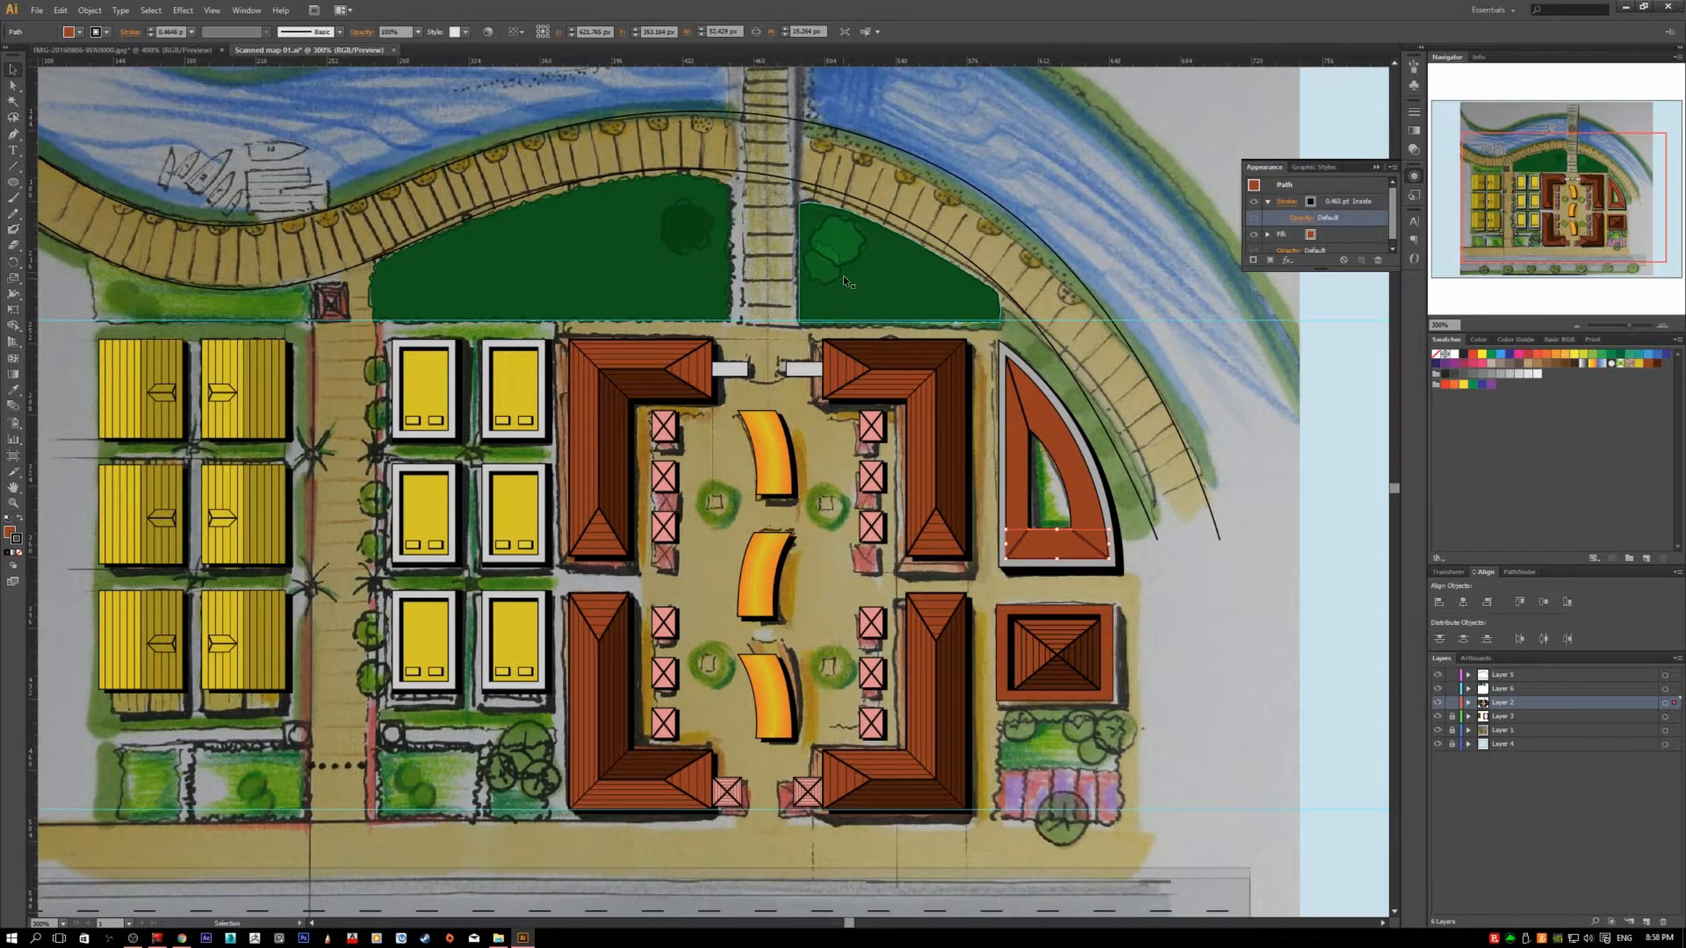
# - Inspect the river, the promenade and the green area right of the bridge, leaving nothing selected
pyautogui.moveTo(914, 268); pyautogui.dragTo(857, 576)
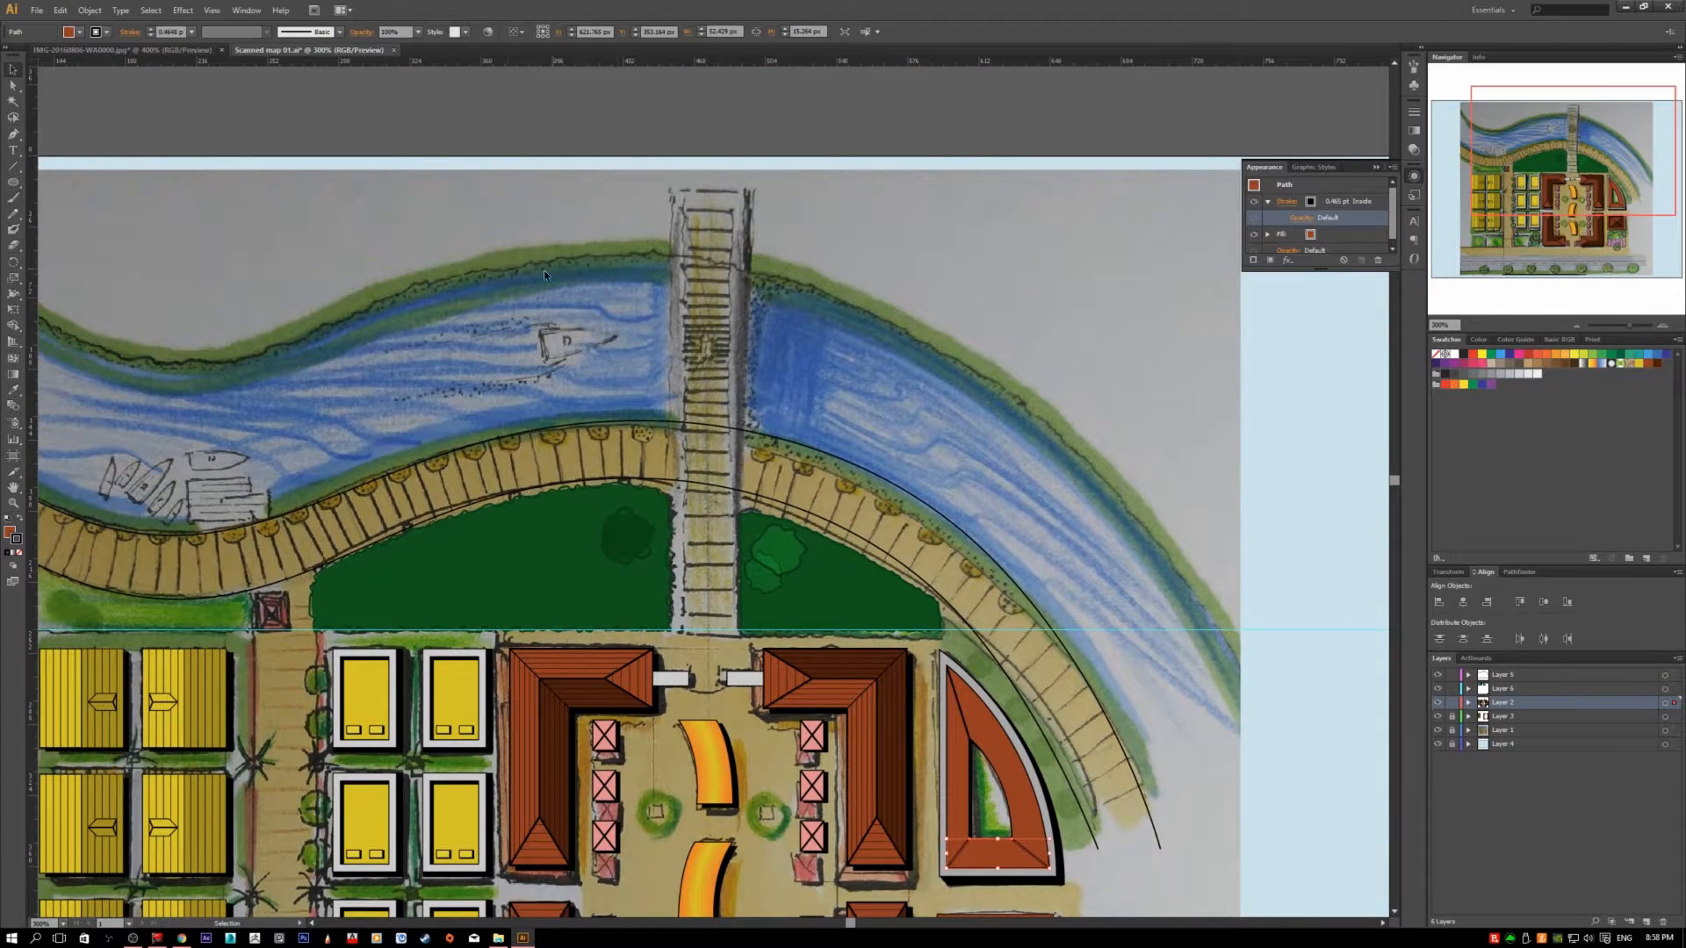
pyautogui.click(799, 266)
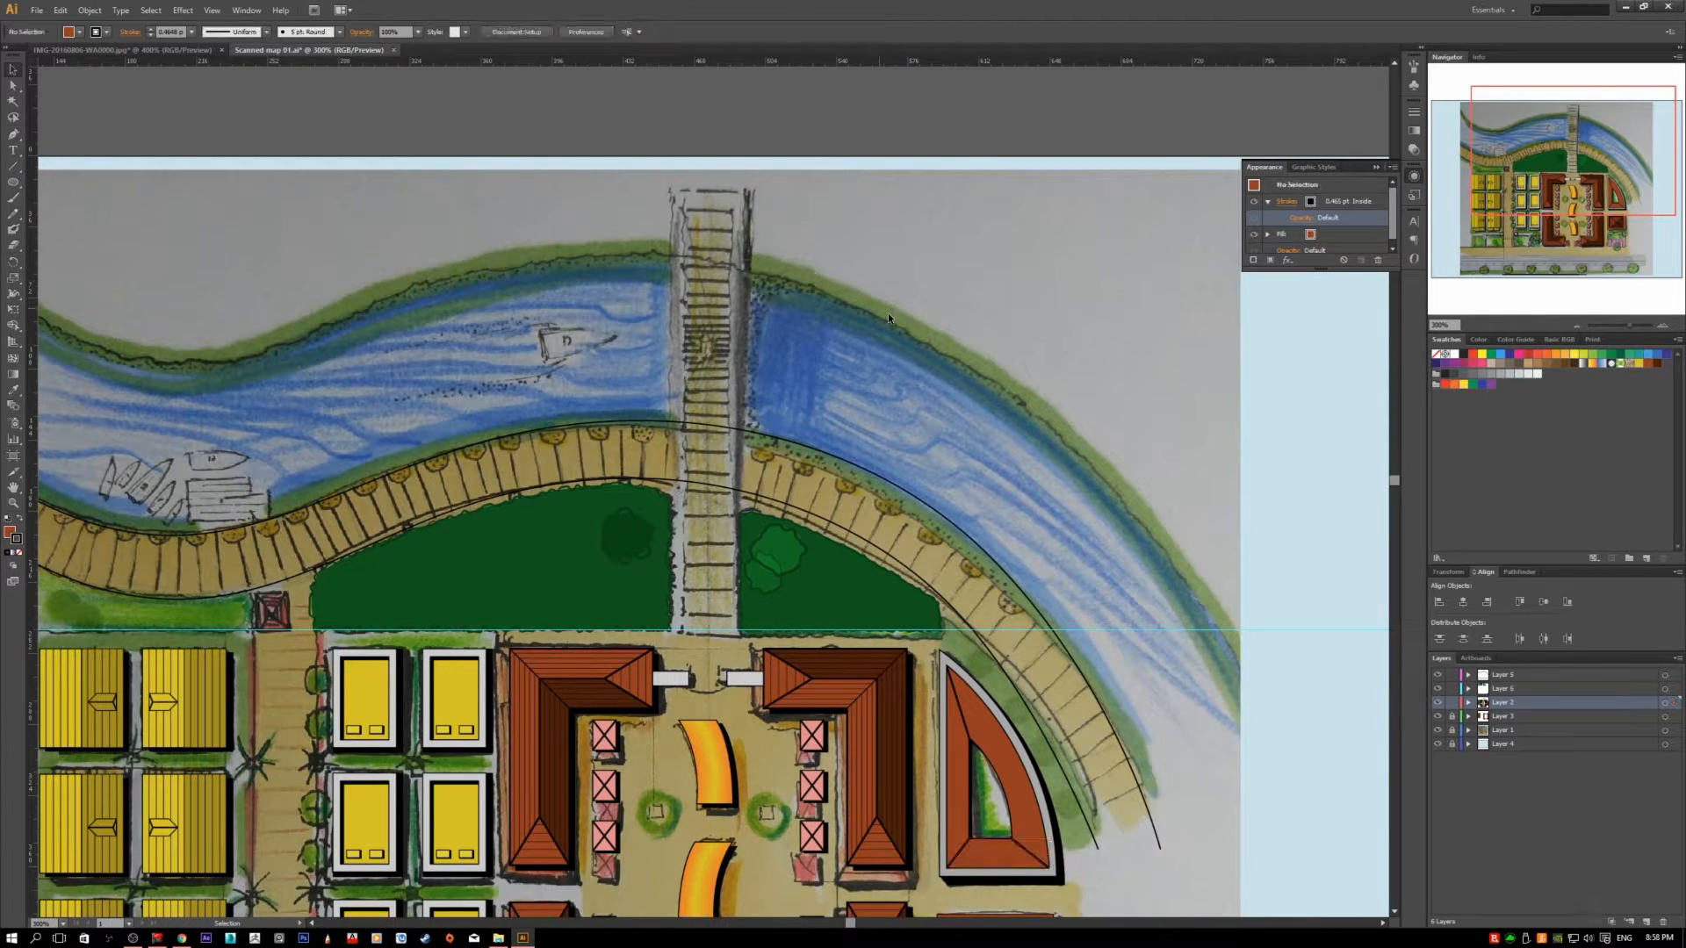
pyautogui.scroll(2, 856, 609)
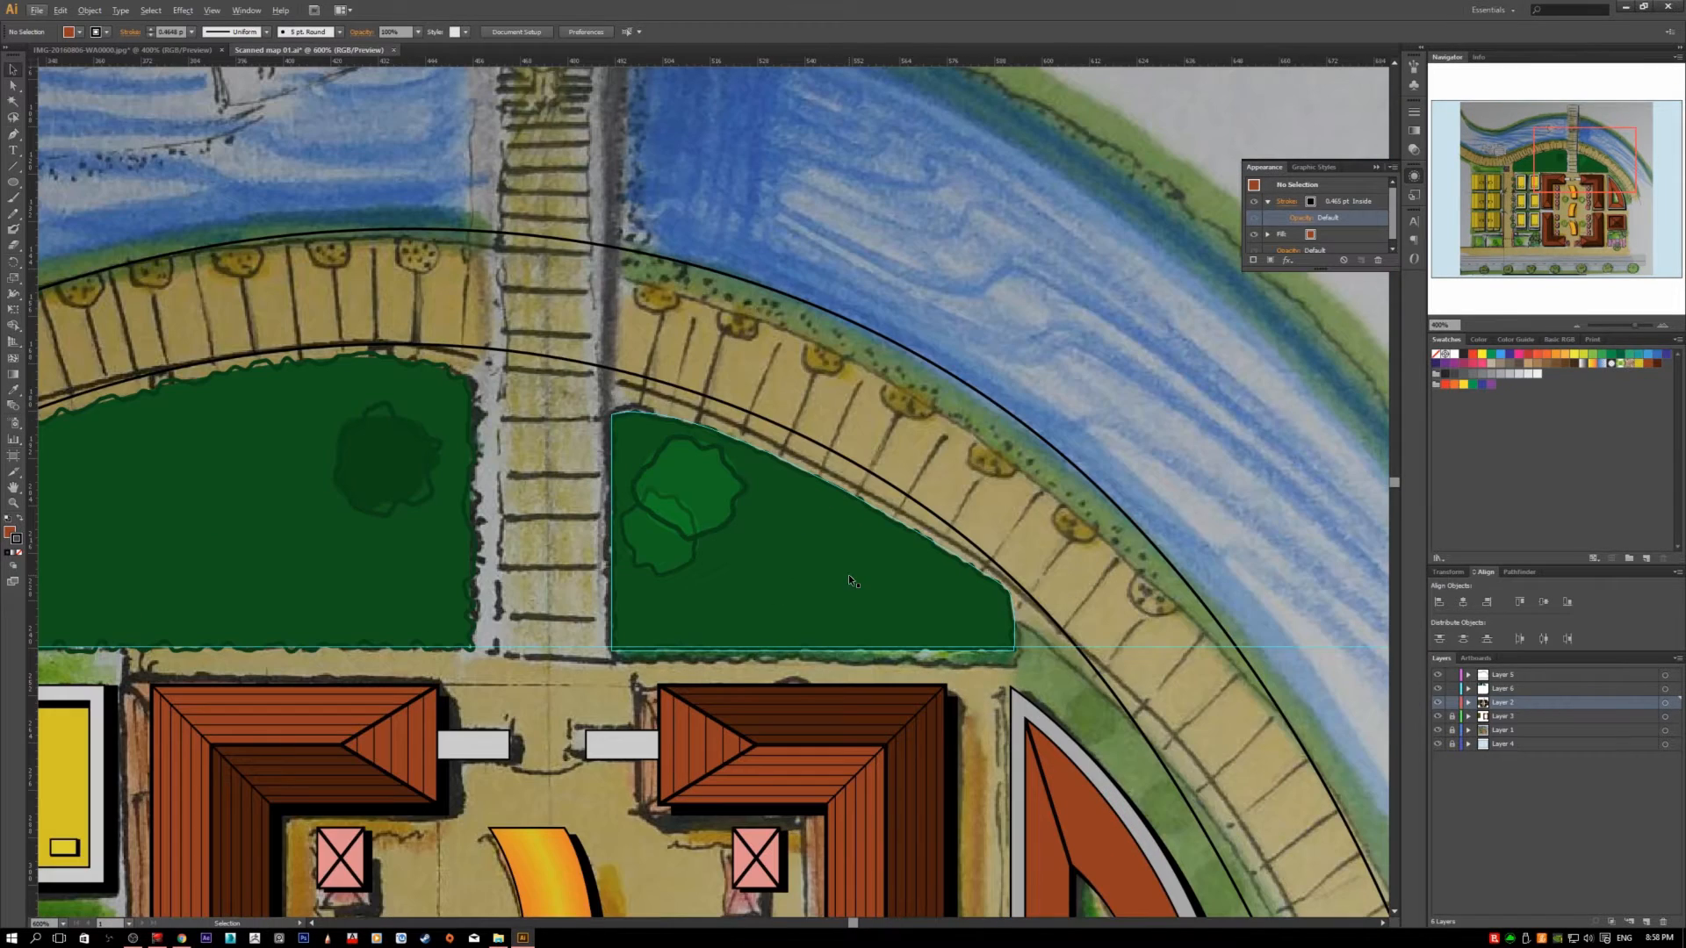
pyautogui.click(804, 566)
pyautogui.scroll(-1, 819, 588)
pyautogui.scroll(-2, 819, 587)
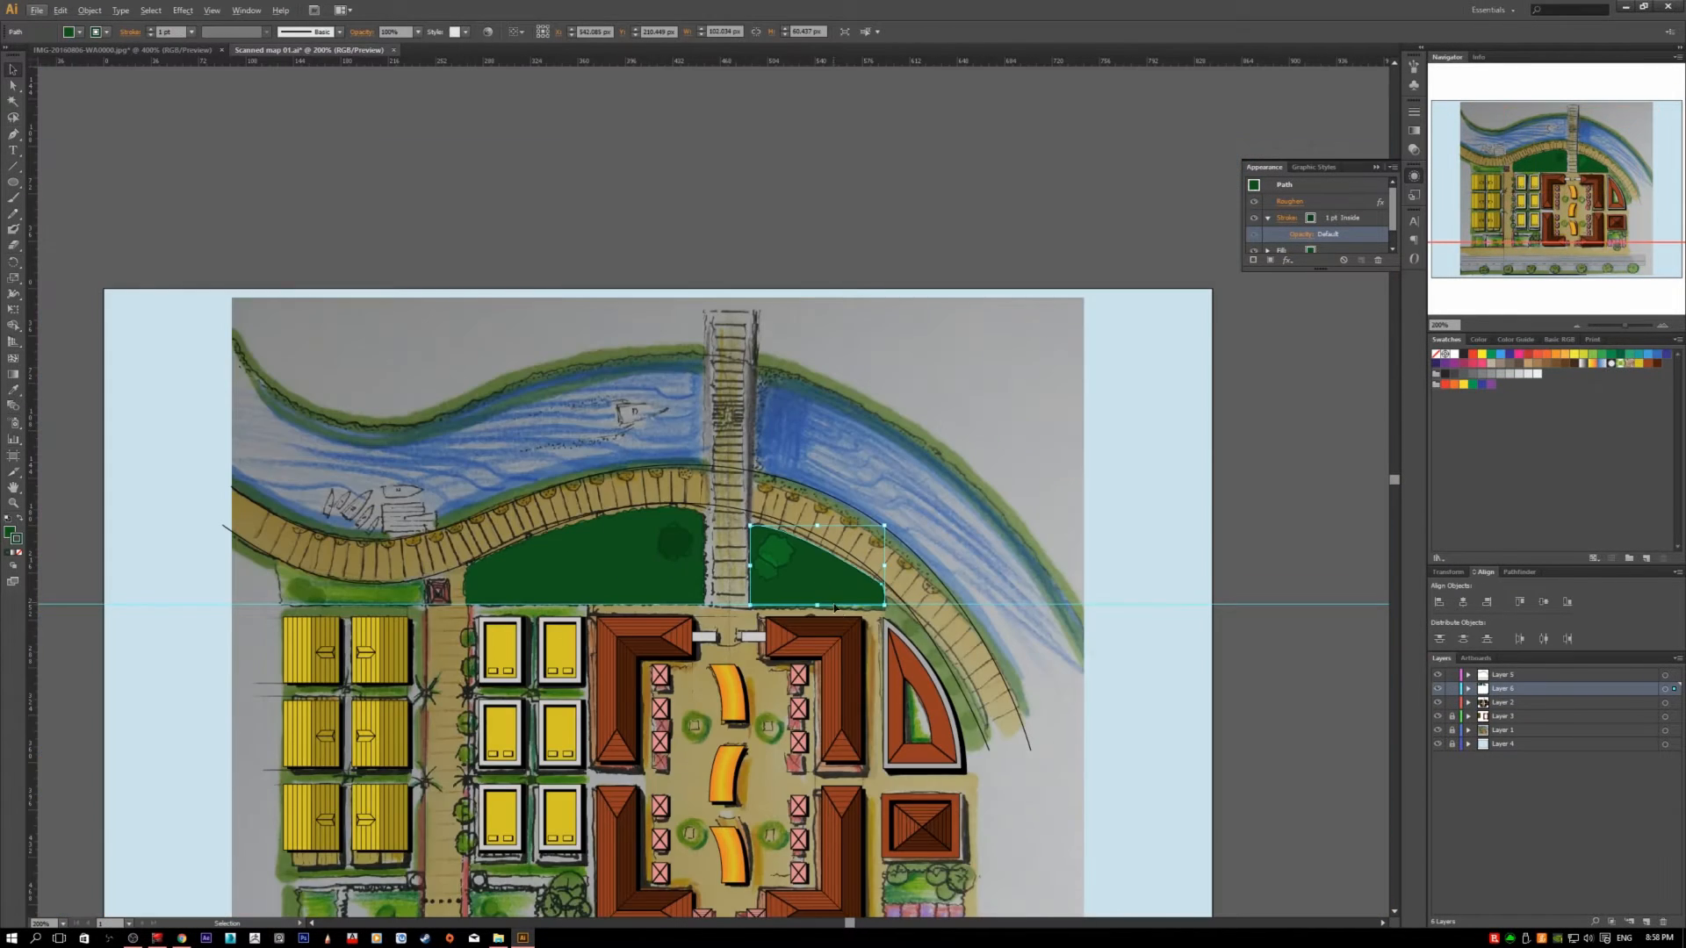
pyautogui.click(1004, 605)
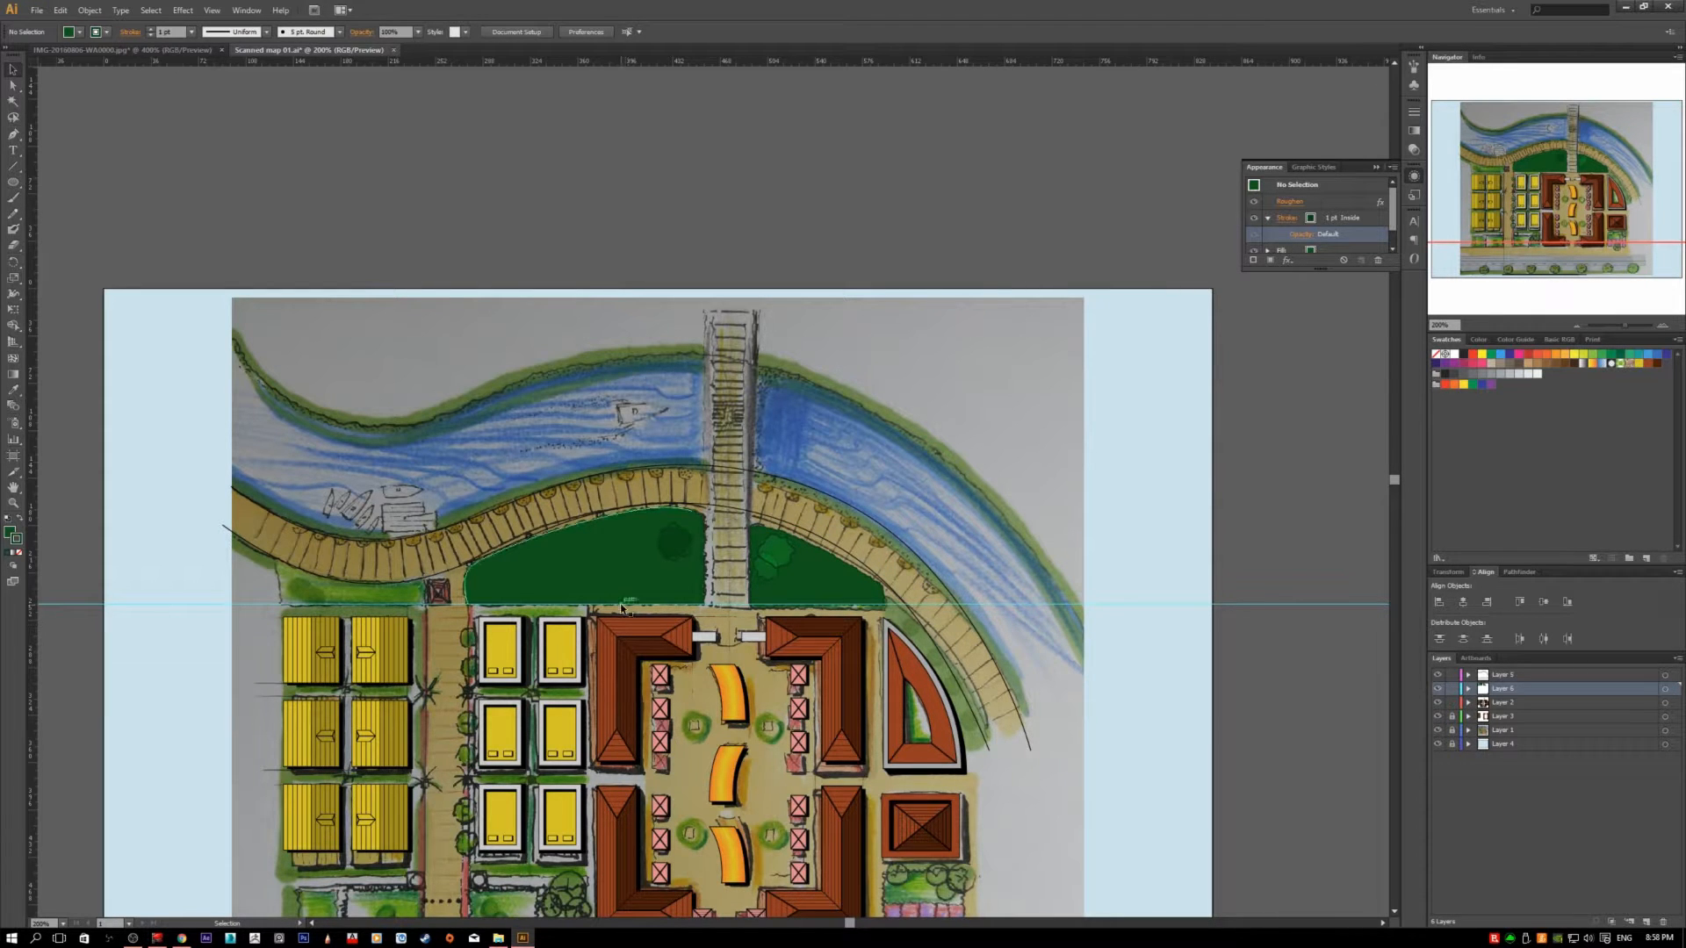
# - Hide the scanned drawing's layer, leaving only the traced vector artwork on the light blue background
pyautogui.scroll(1, 241, 527)
pyautogui.scroll(2, 240, 526)
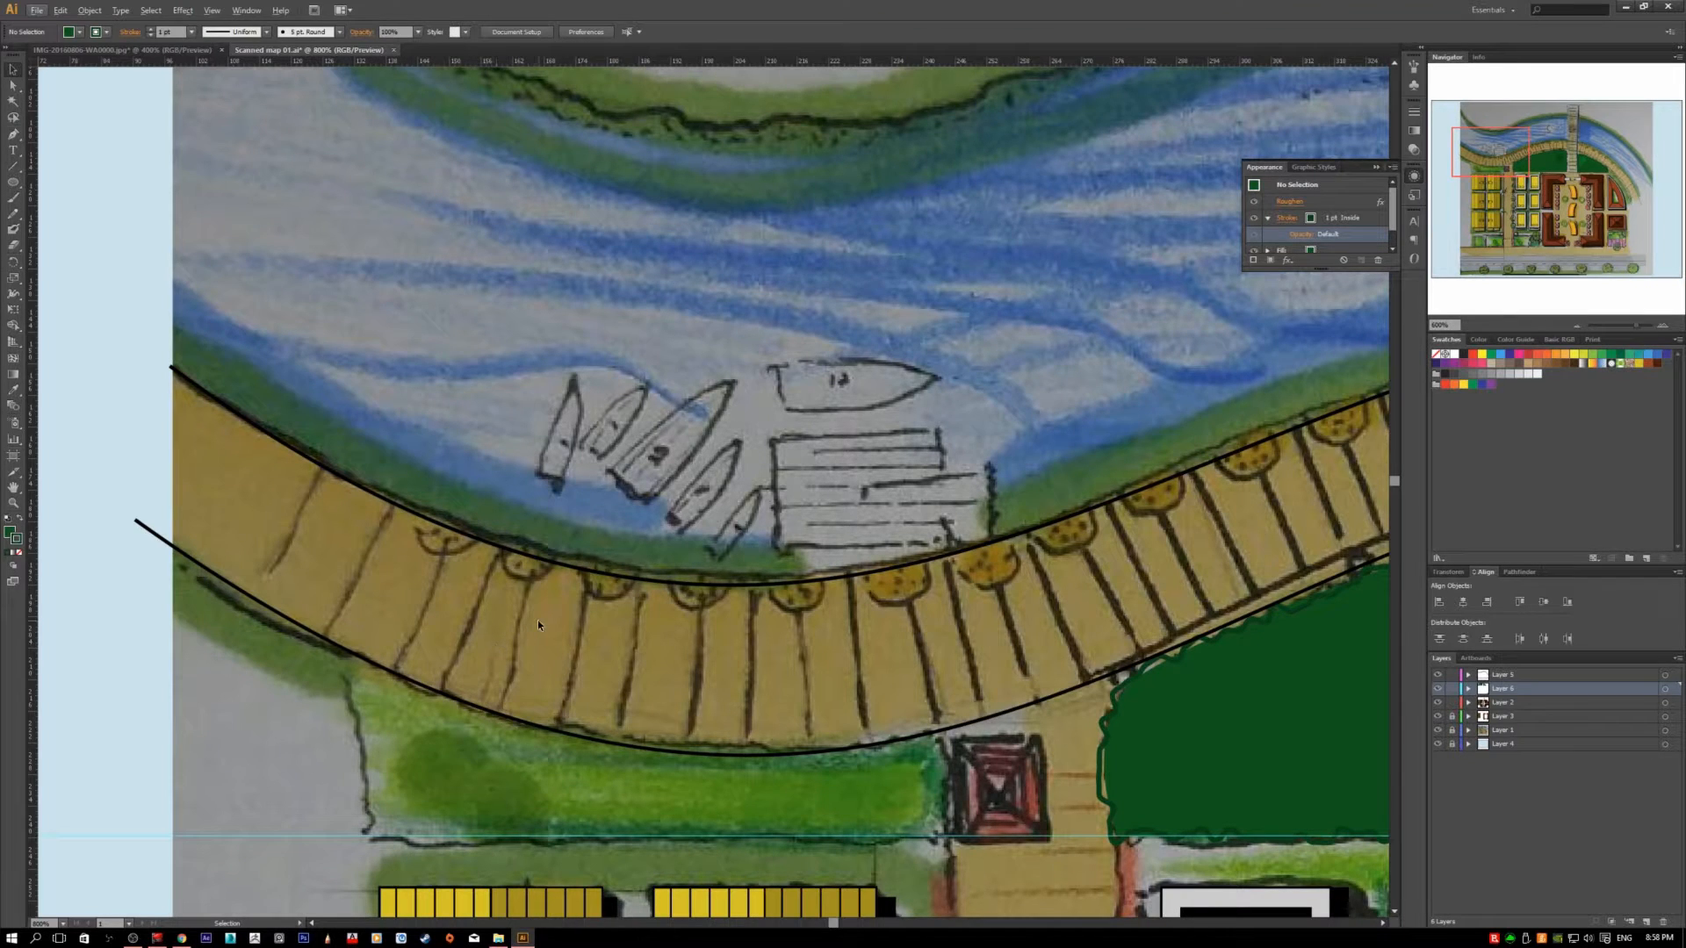
pyautogui.scroll(-1, 579, 601)
pyautogui.scroll(-2, 599, 647)
pyautogui.moveTo(843, 611)
pyautogui.mouseDown()
pyautogui.moveTo(713, 631)
pyautogui.moveTo(523, 569)
pyautogui.moveTo(606, 542)
pyautogui.moveTo(576, 535)
pyautogui.mouseUp()
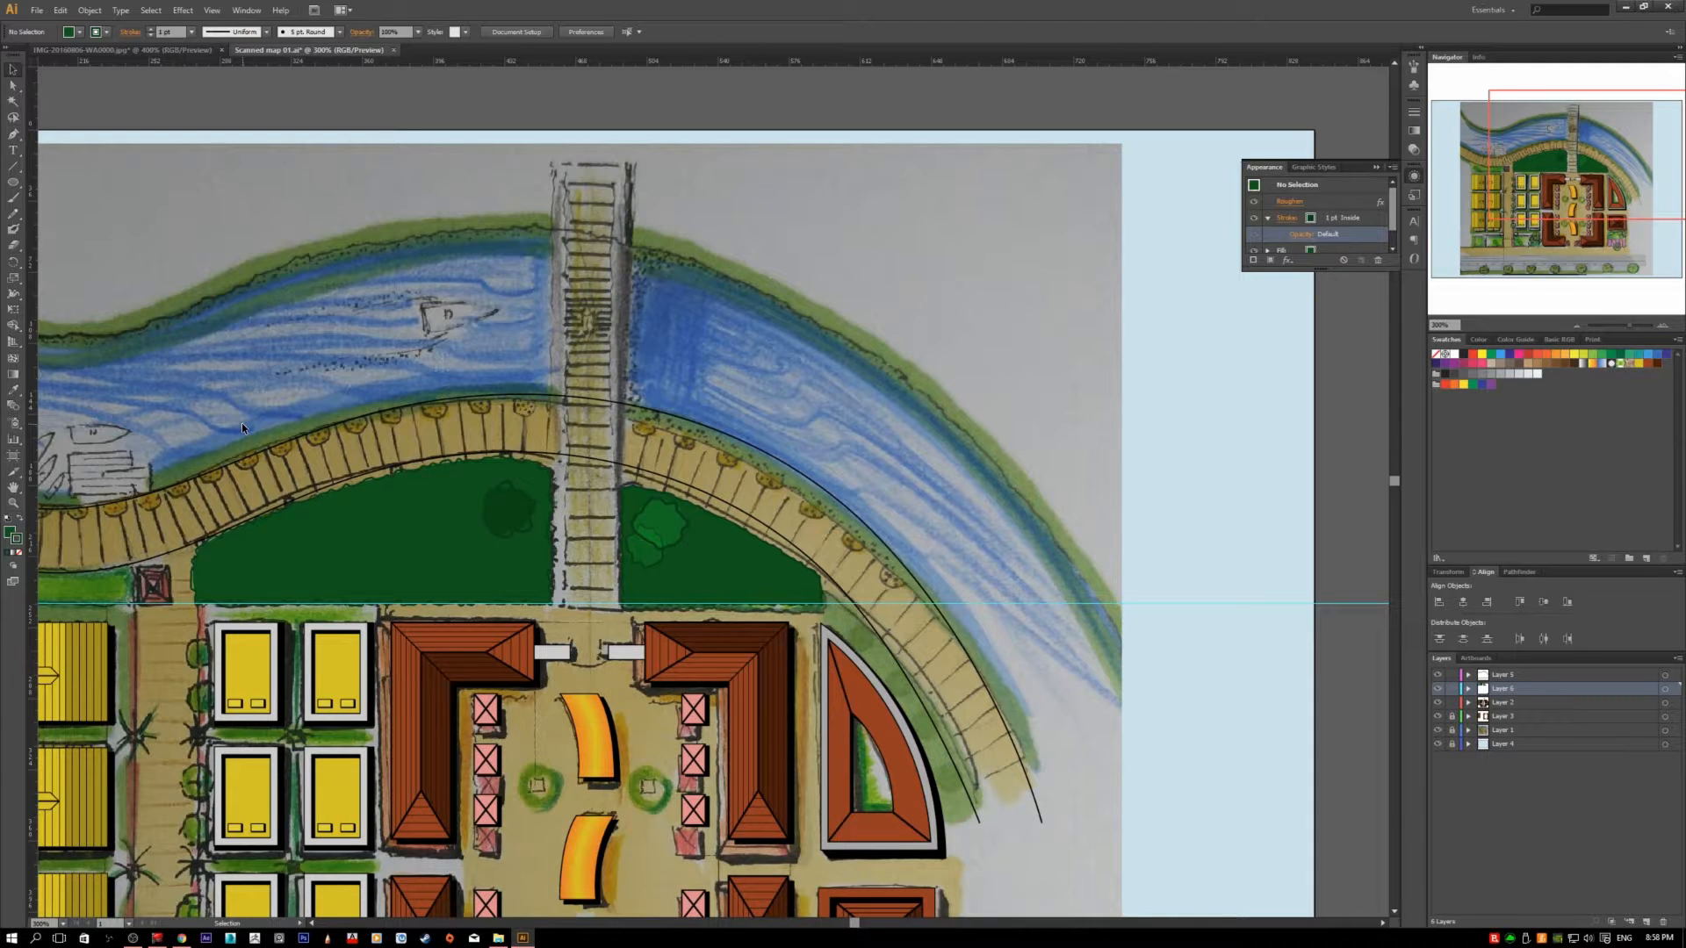
pyautogui.moveTo(477, 462); pyautogui.dragTo(506, 433)
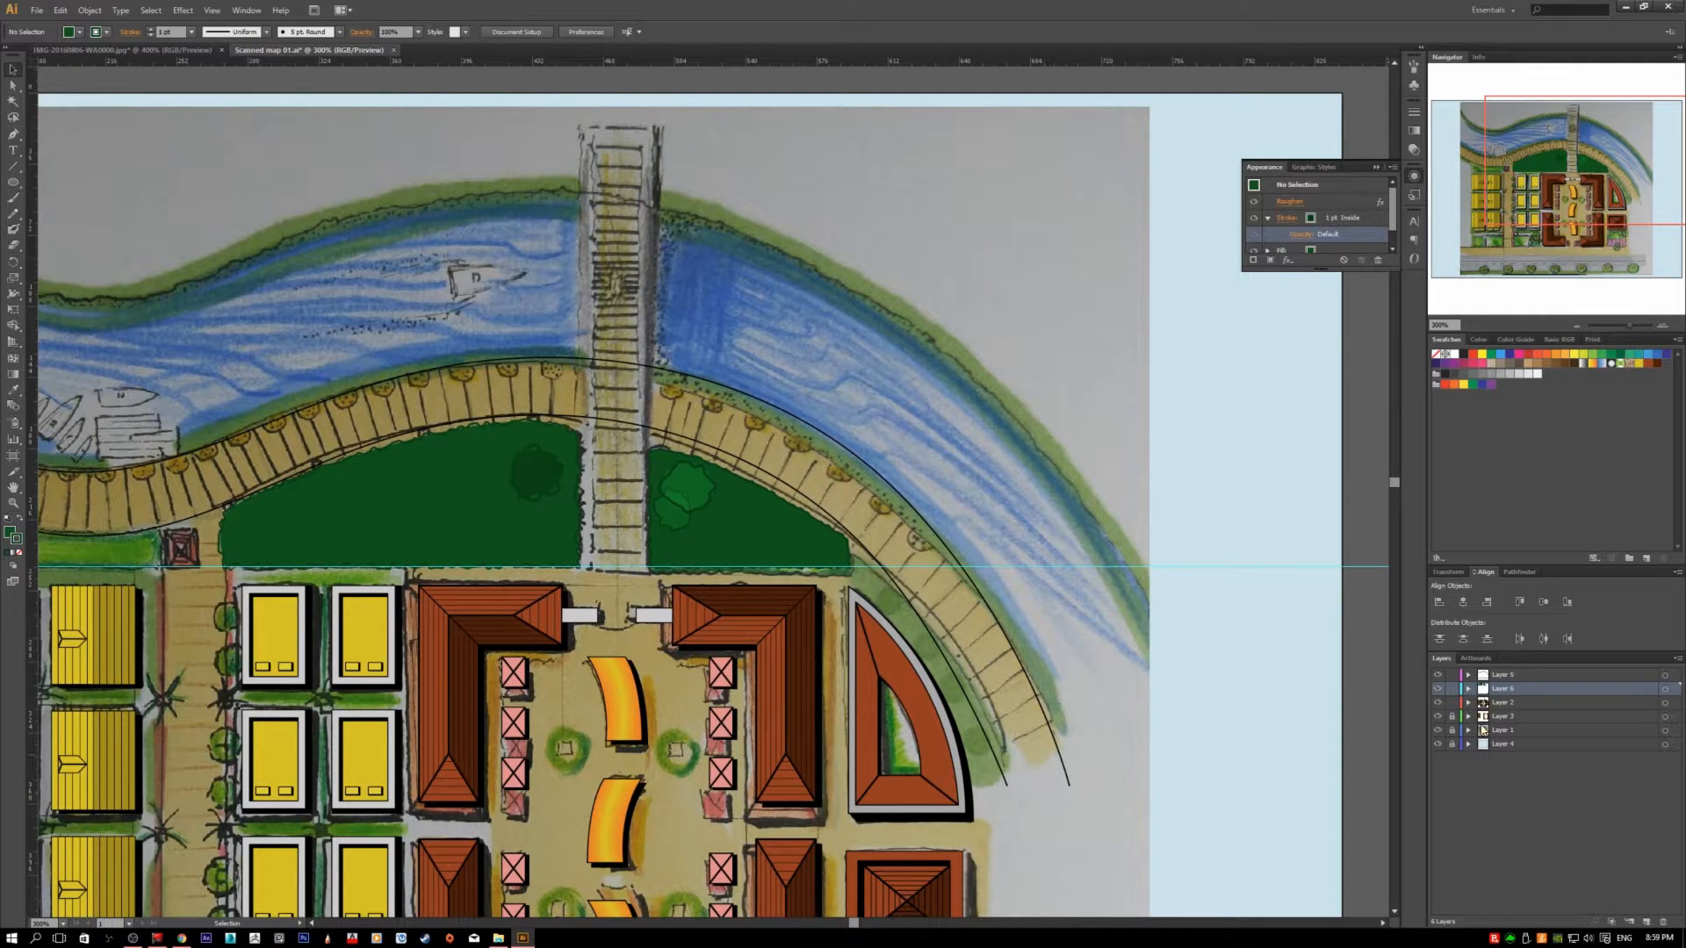
pyautogui.click(1437, 730)
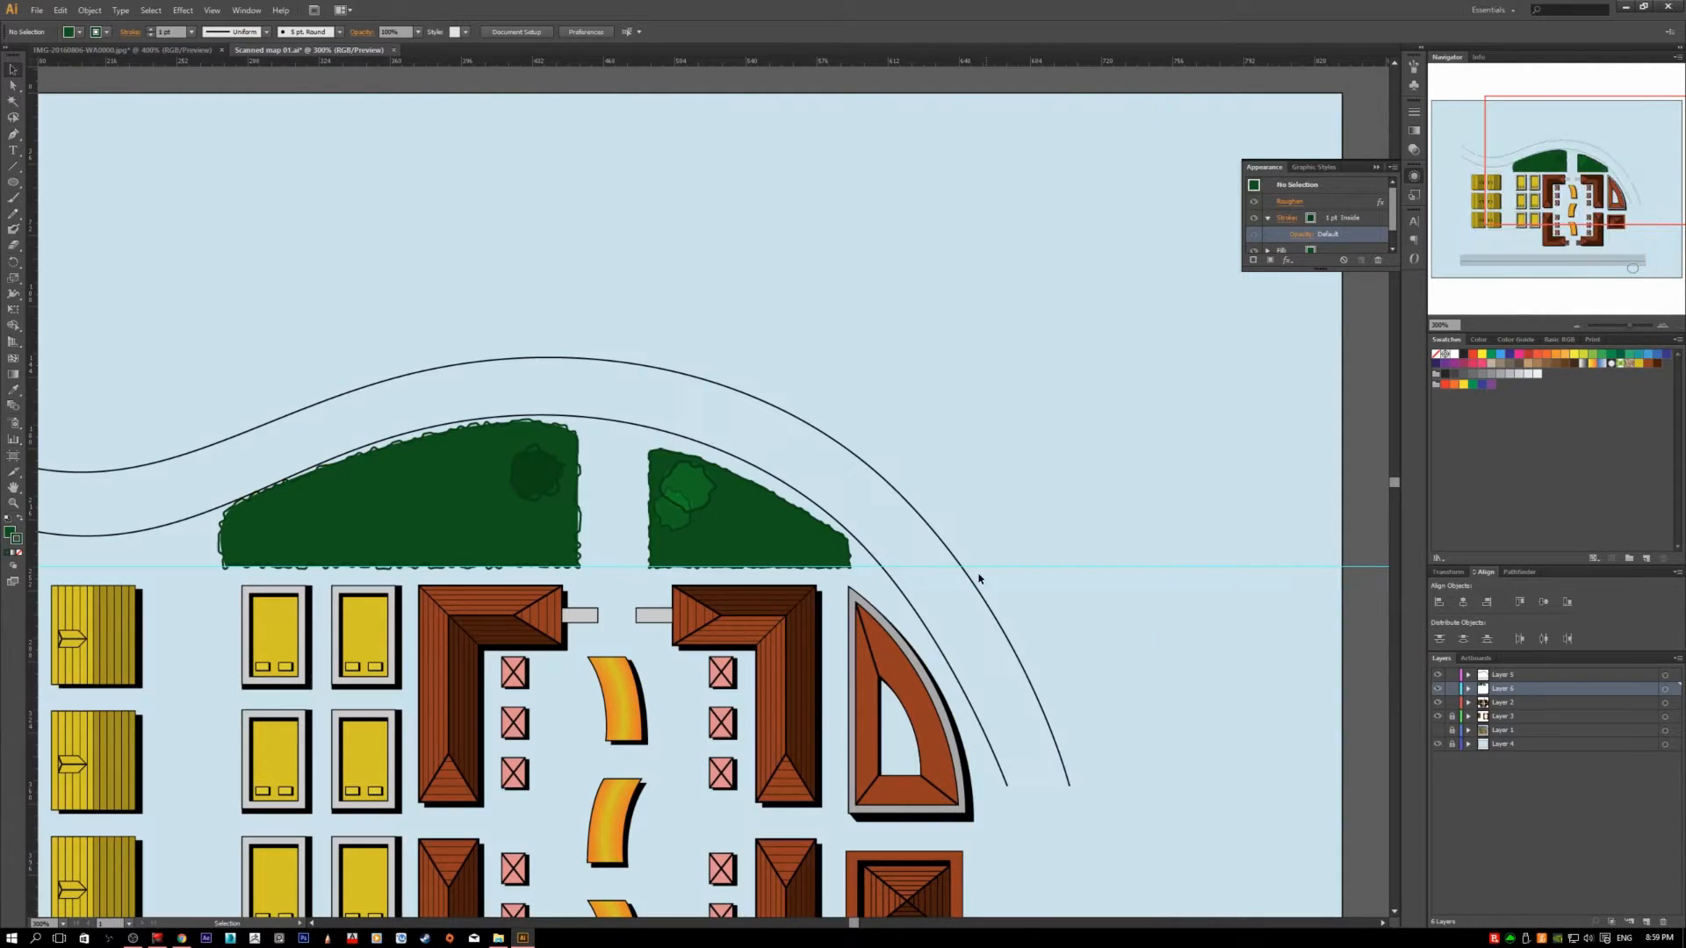
pyautogui.scroll(-2, 984, 578)
pyautogui.scroll(-2, 1017, 626)
pyautogui.scroll(1, 948, 649)
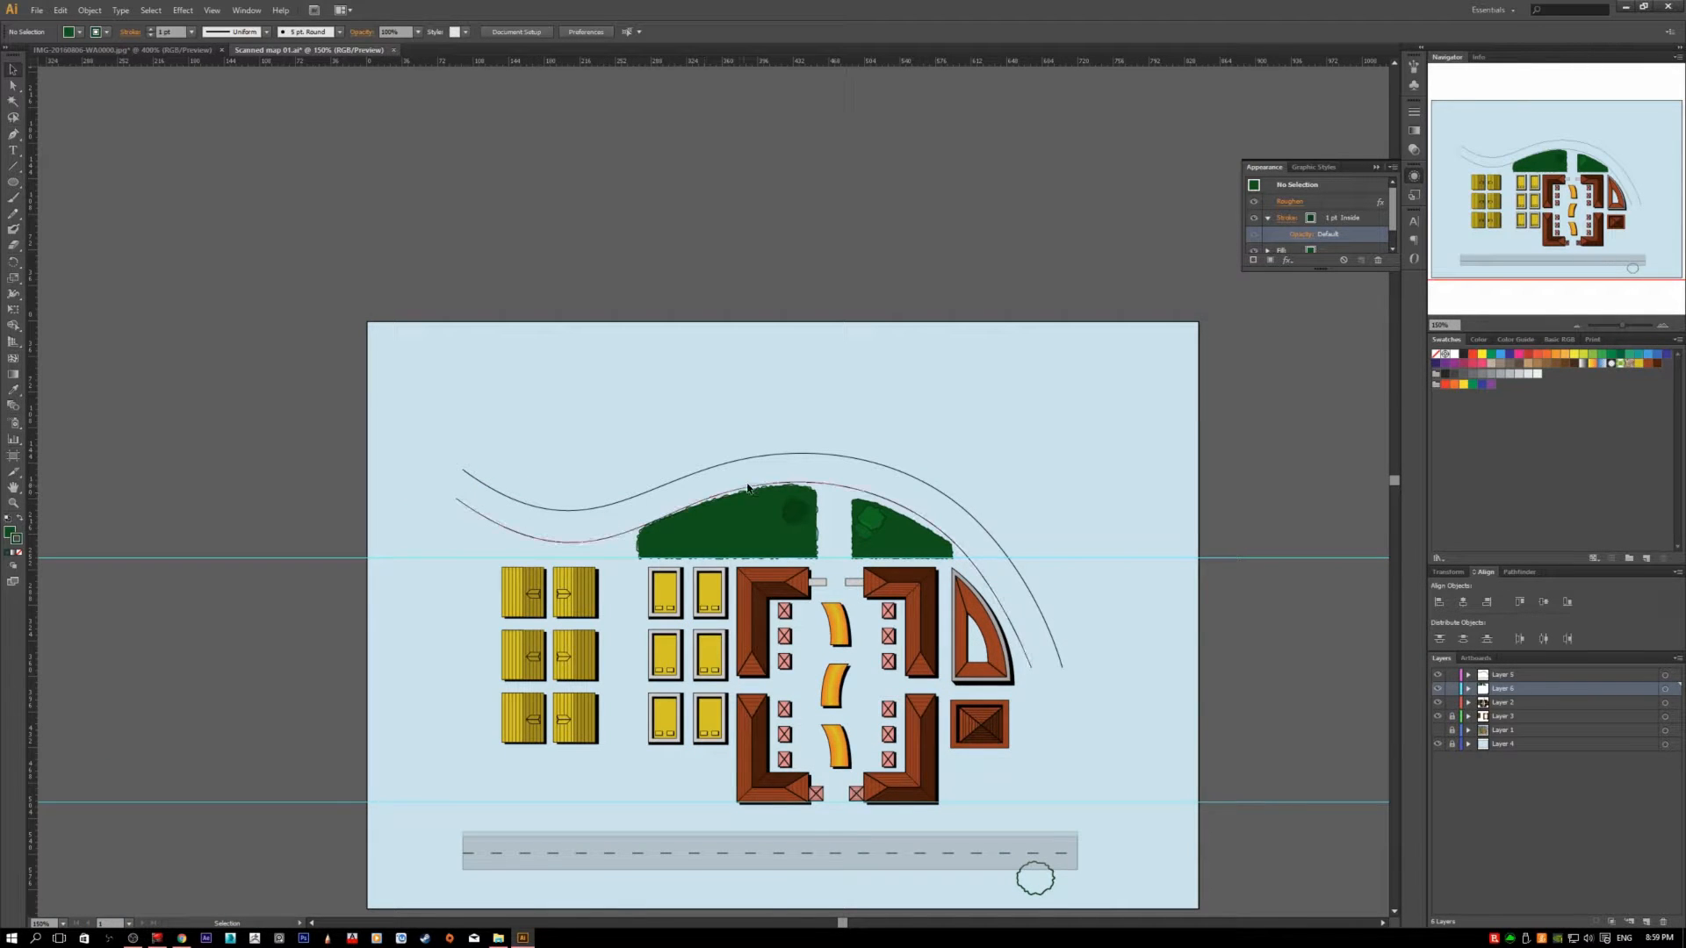
pyautogui.scroll(2, 1018, 696)
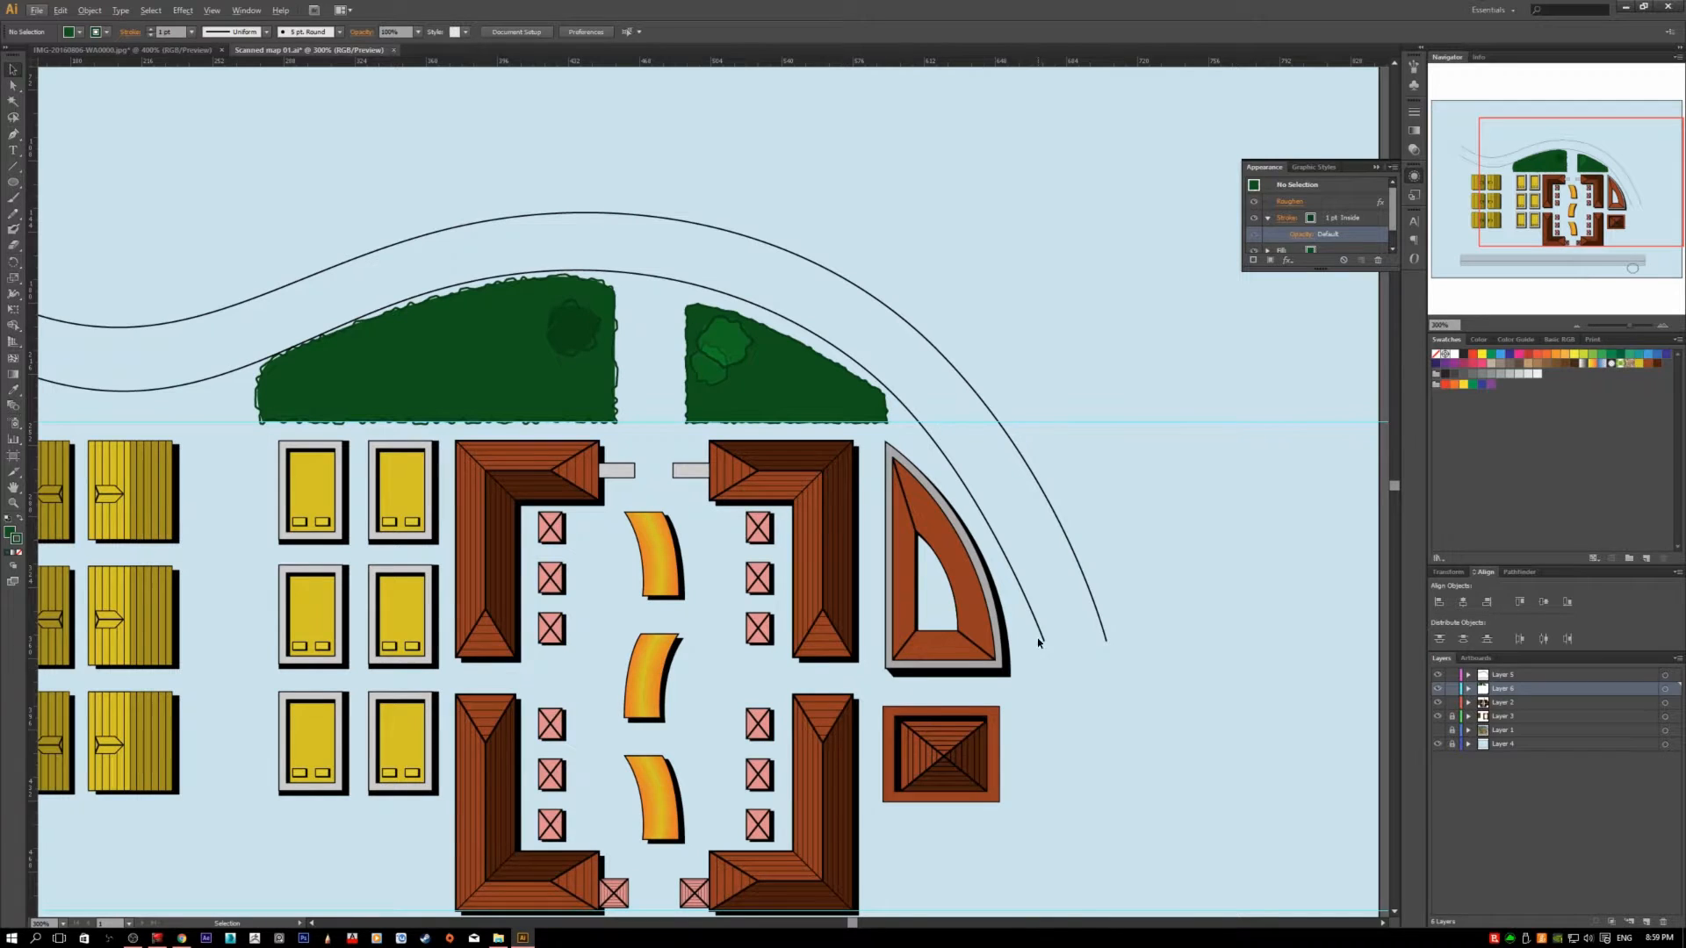
pyautogui.press('p')
pyautogui.click(1086, 638)
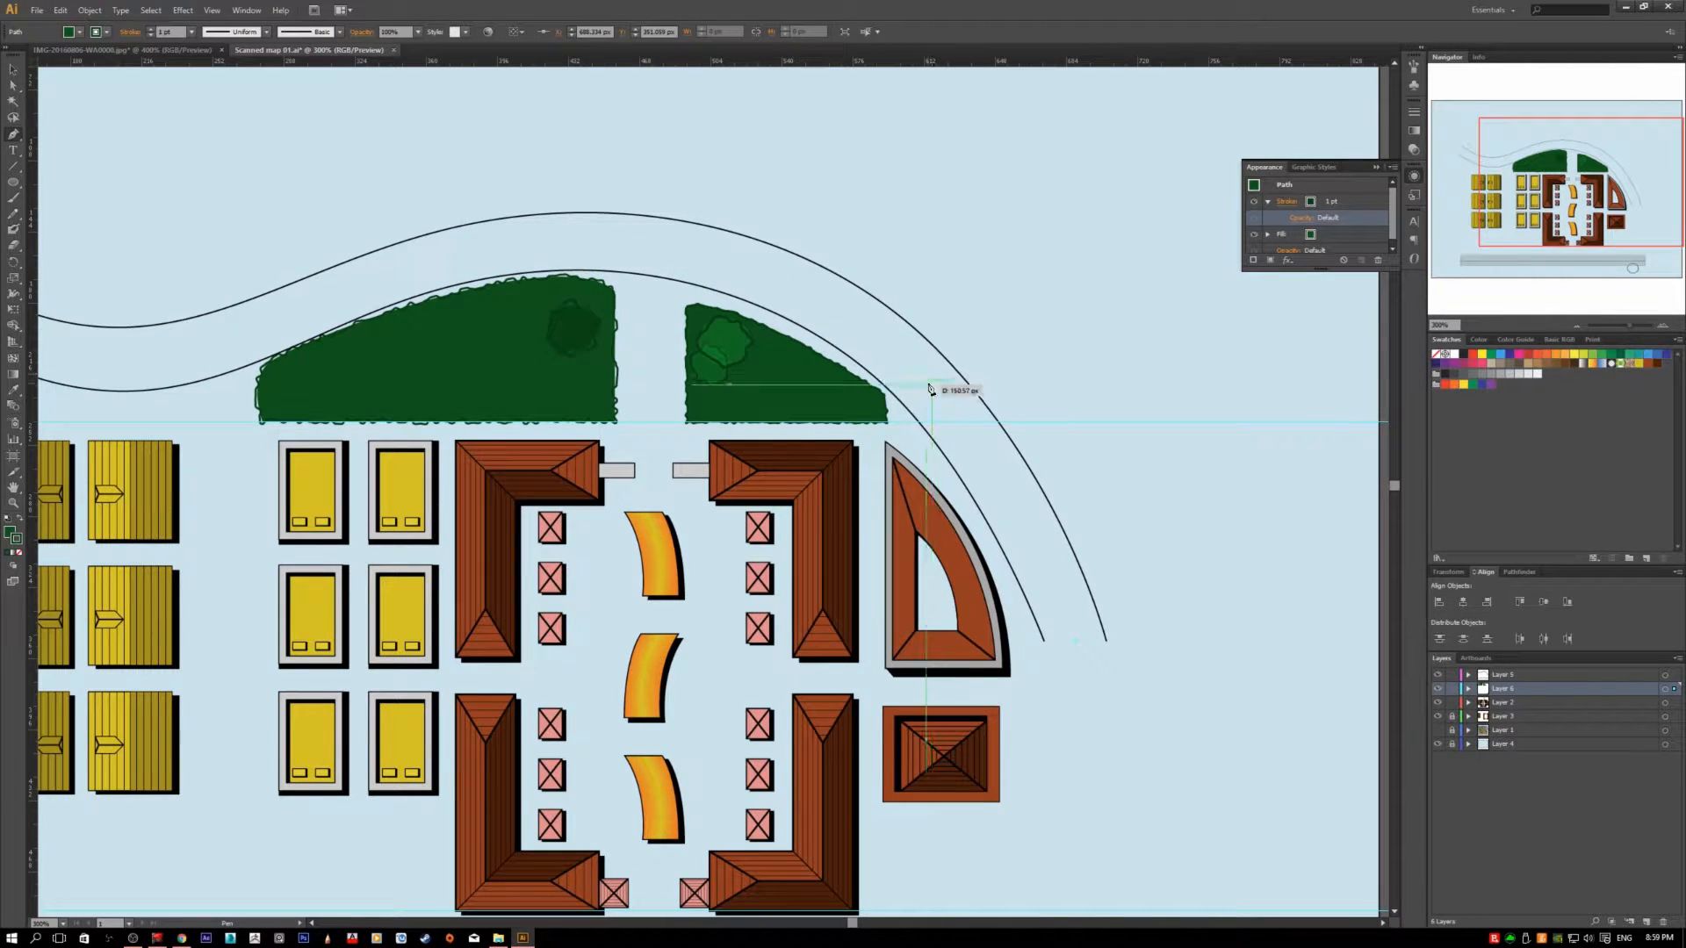
pyautogui.moveTo(816, 279); pyautogui.dragTo(817, 280)
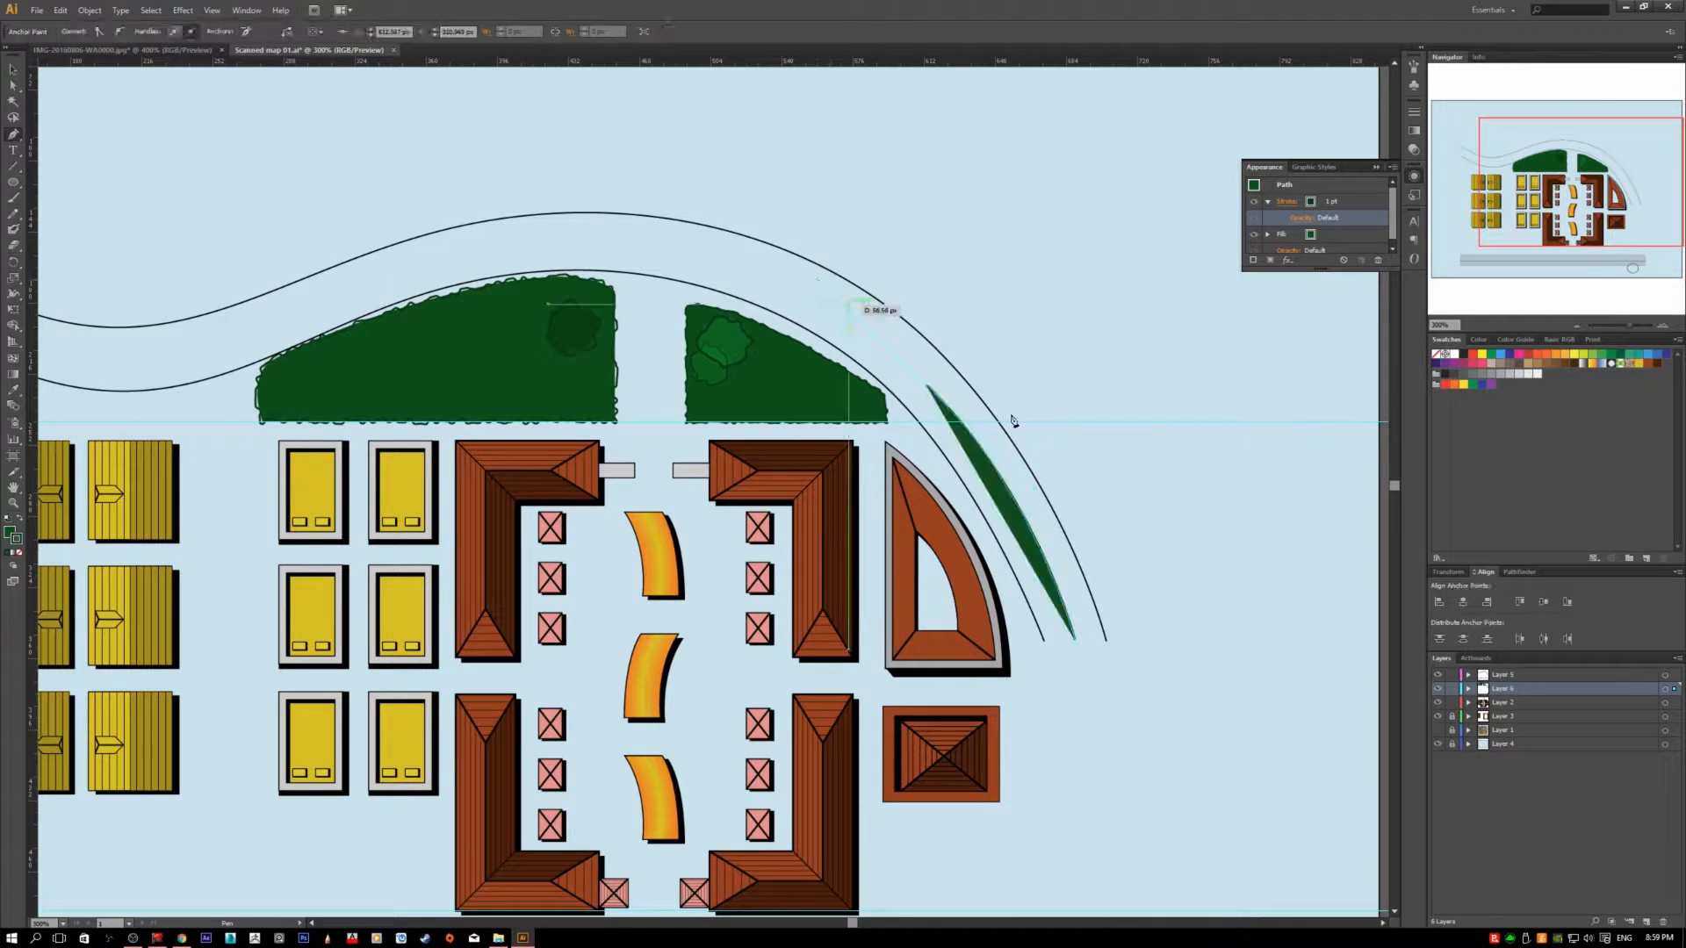
pyautogui.scroll(4, 1106, 452)
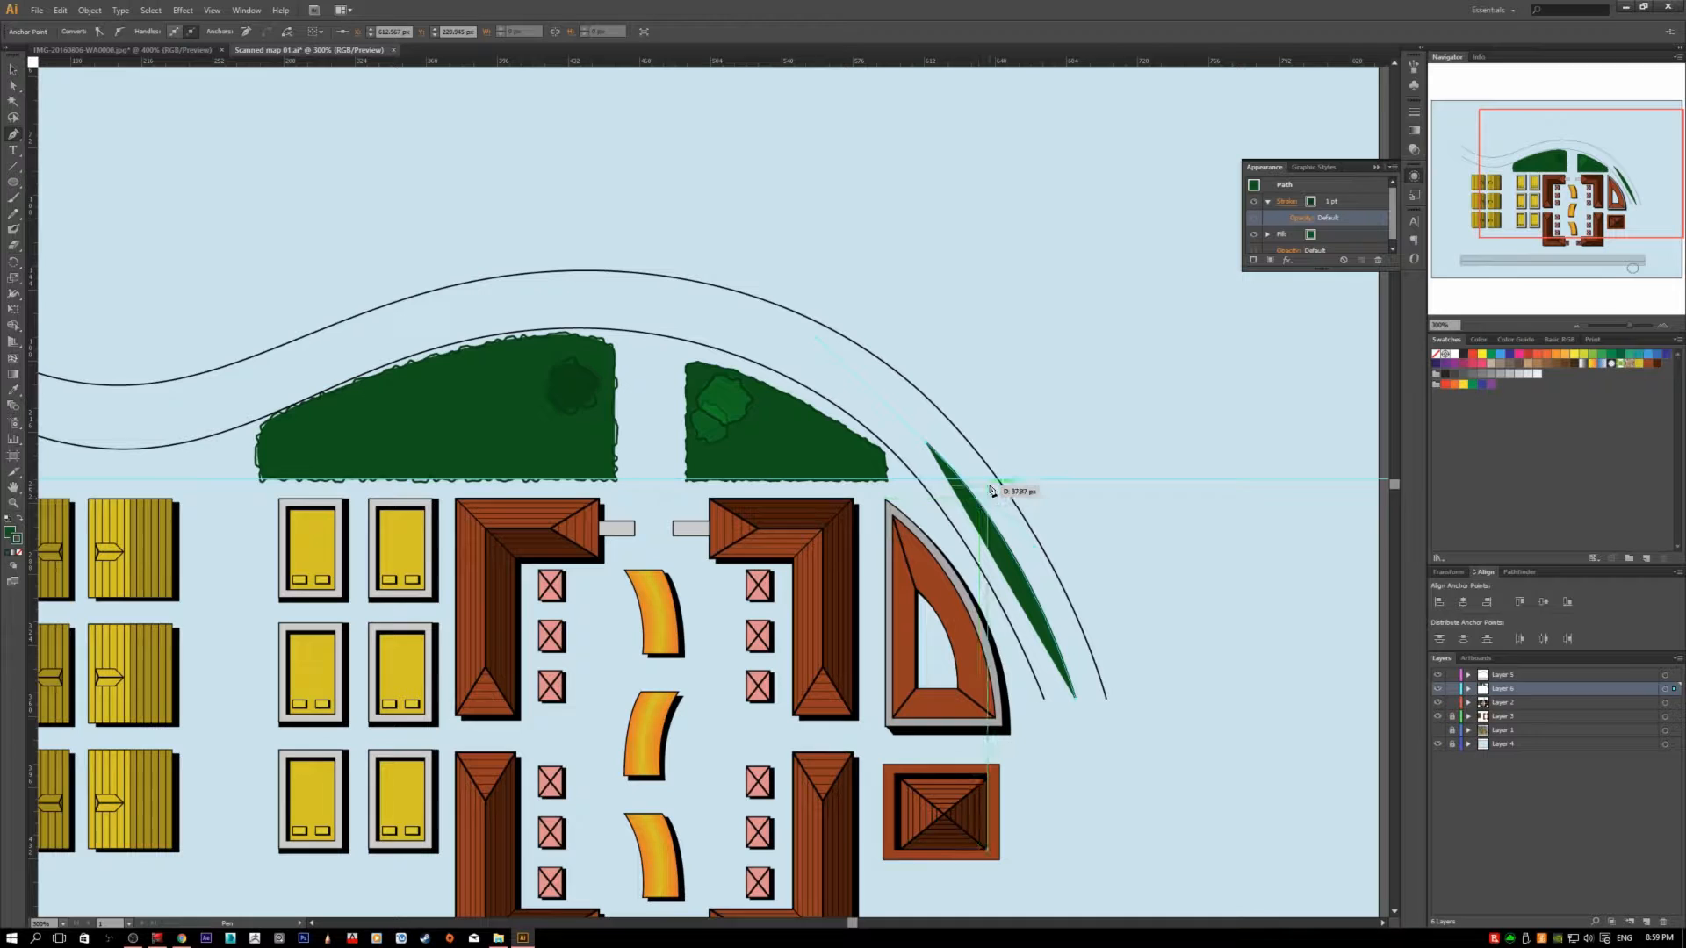
pyautogui.scroll(2, 993, 479)
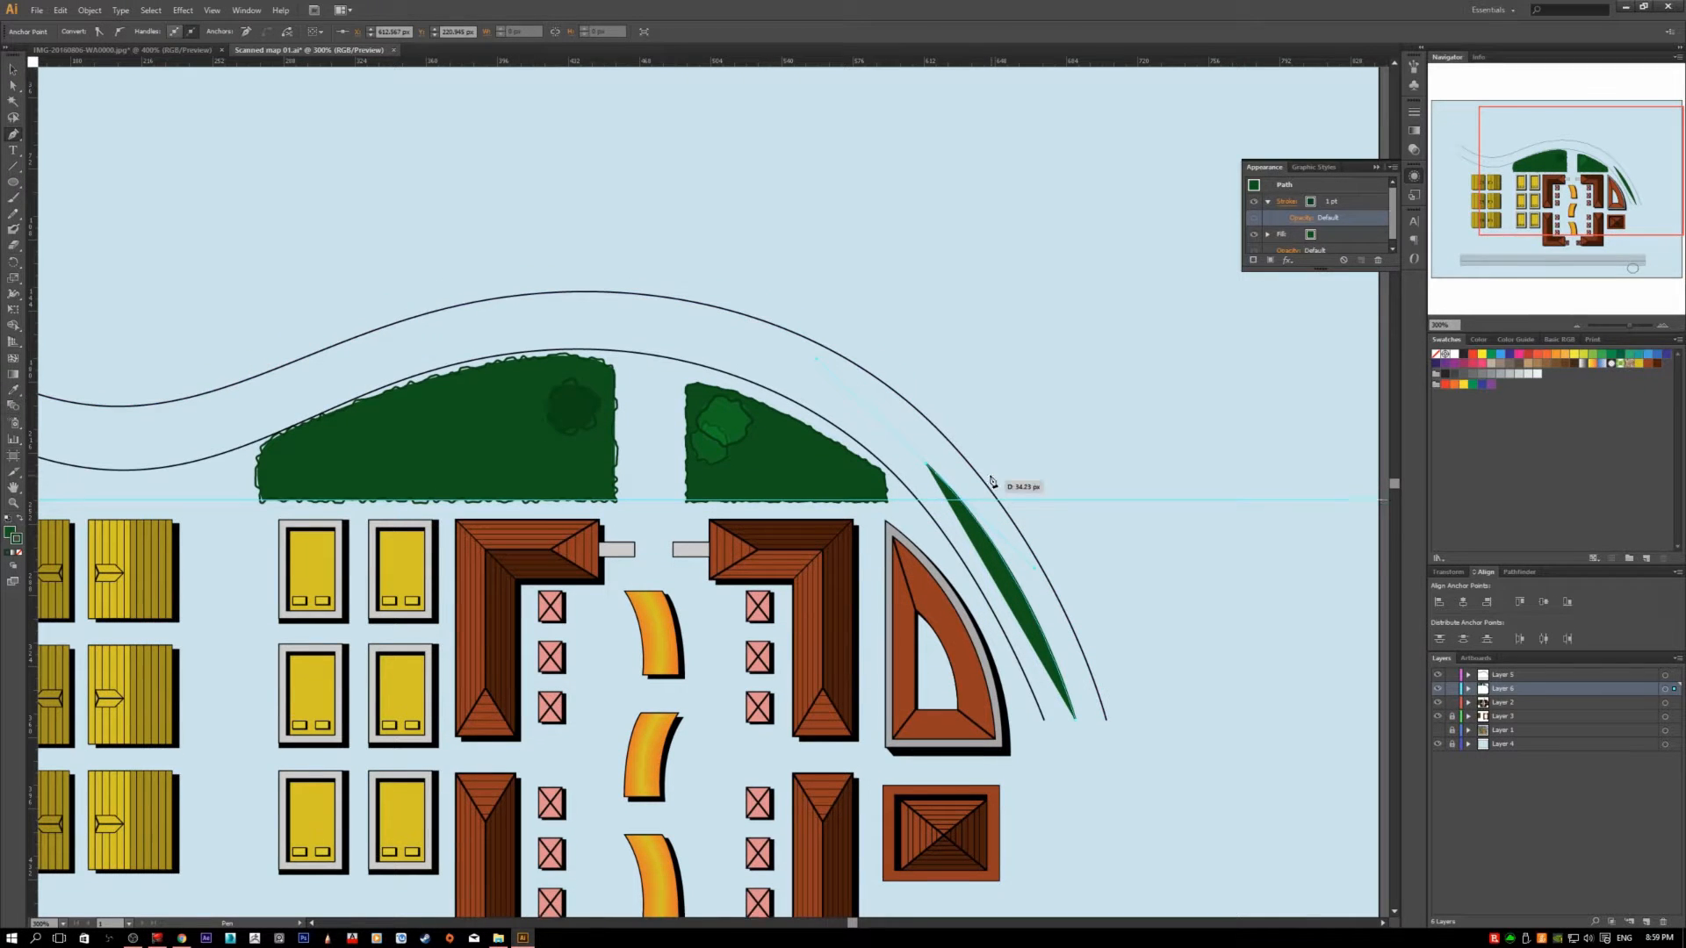
pyautogui.press('Delete')
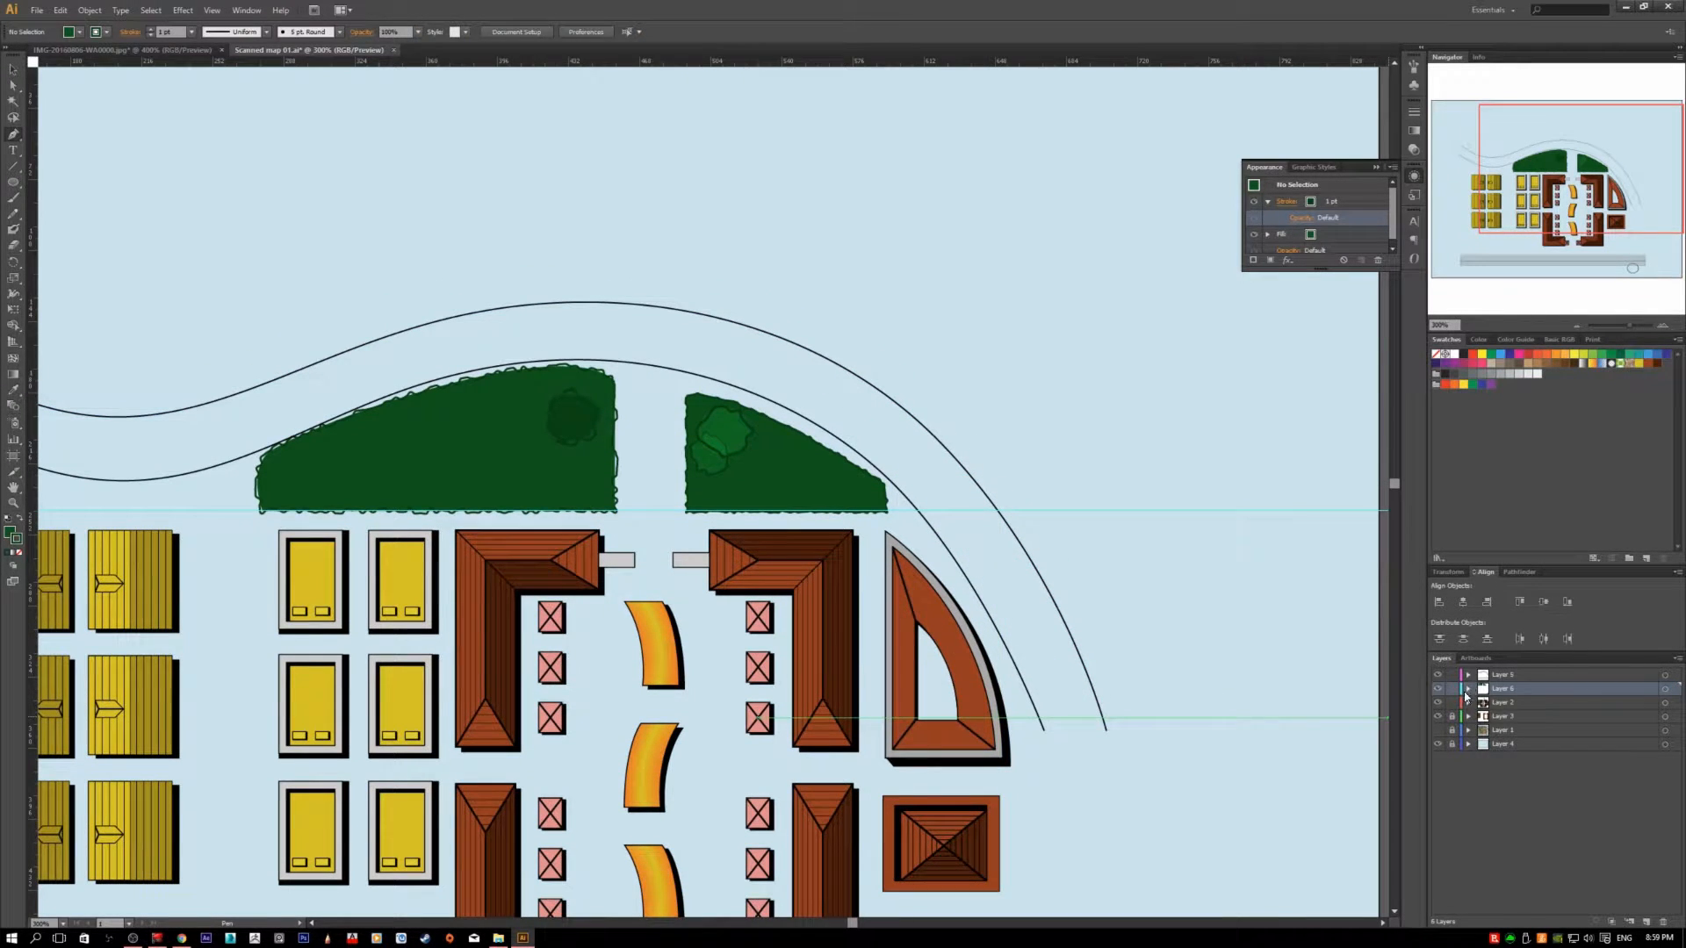
# - Change the identification colour of Layer 6 to Light Red
pyautogui.doubleClick(1540, 690)
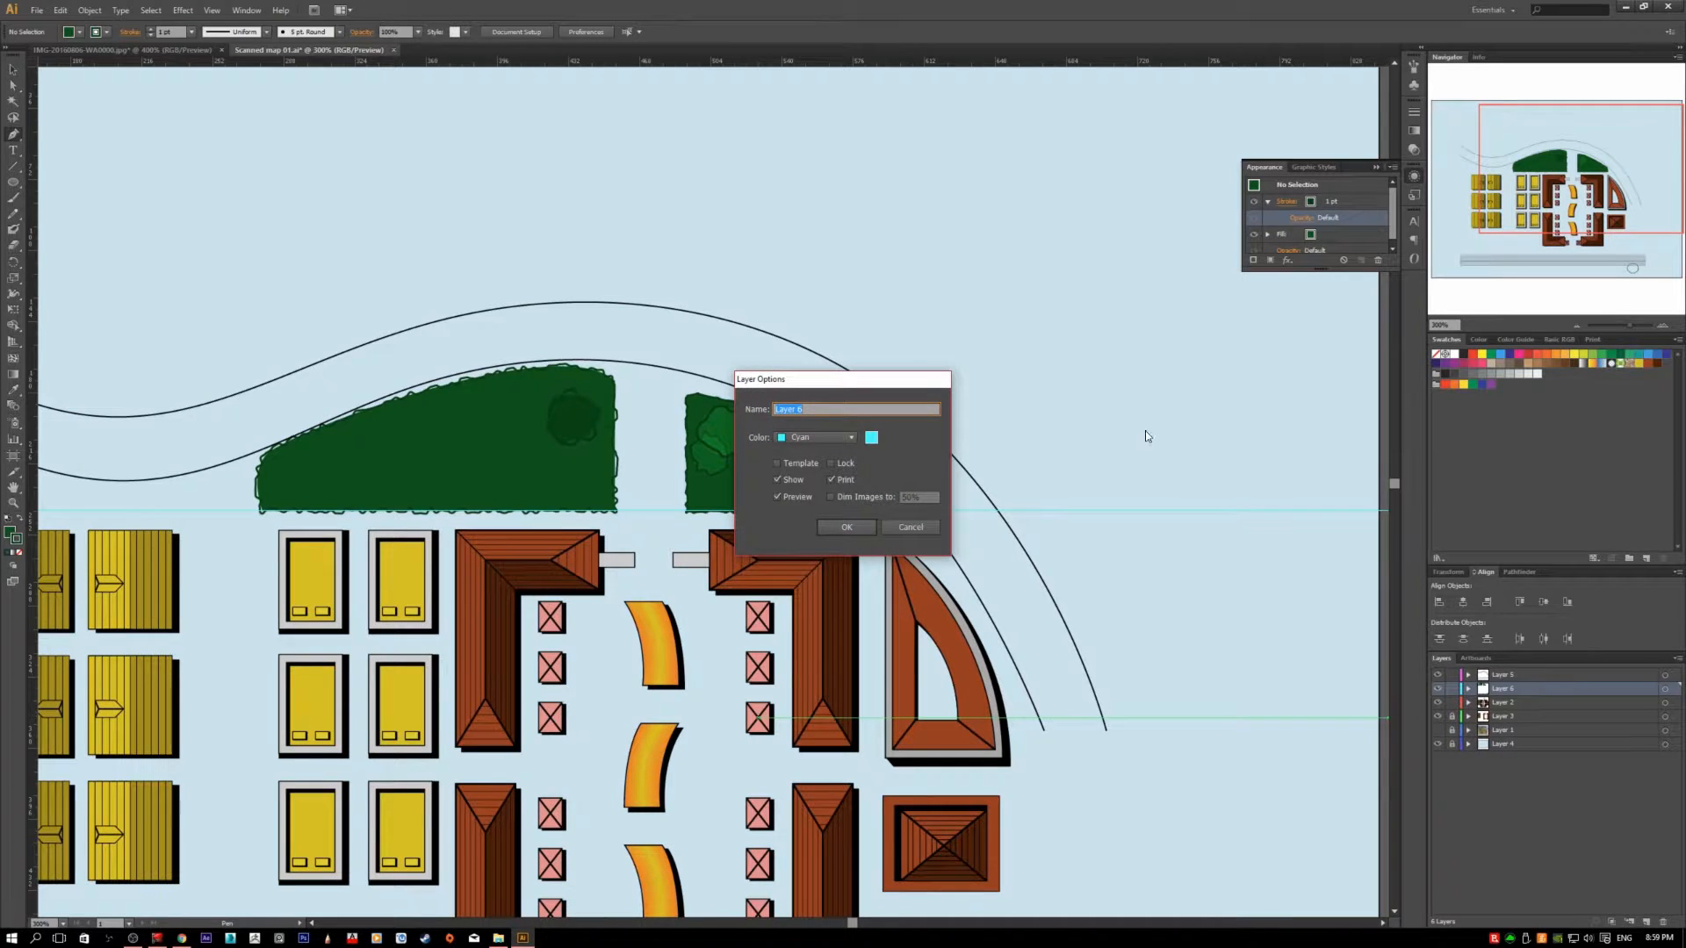
pyautogui.click(834, 438)
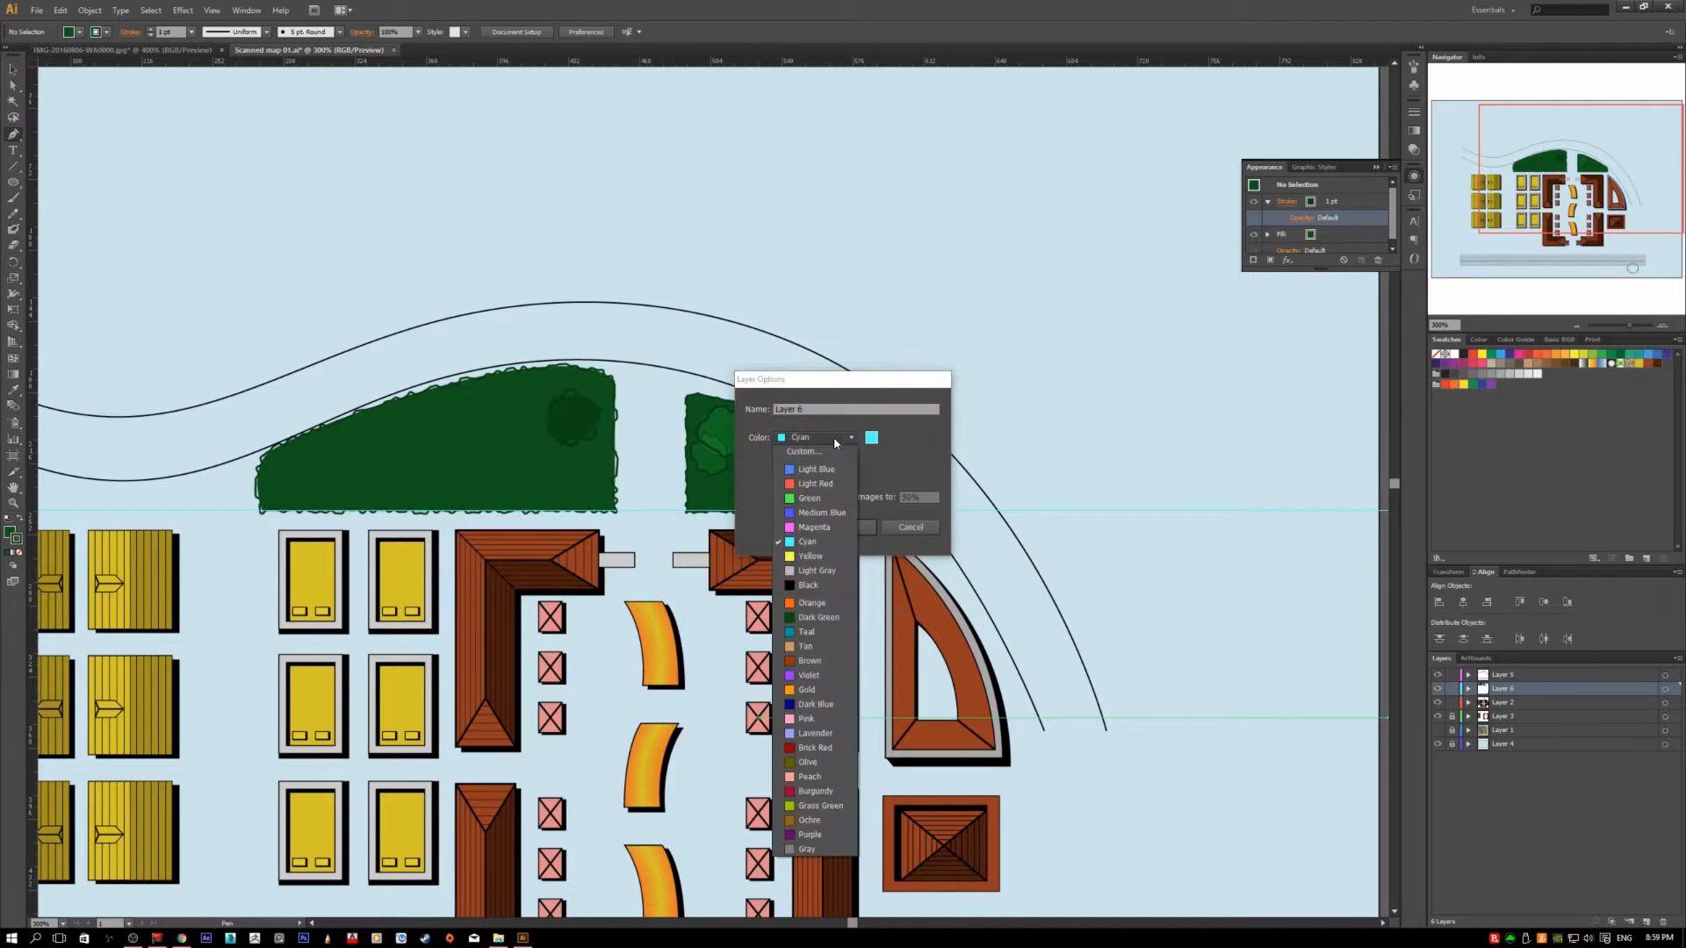
pyautogui.click(826, 483)
pyautogui.click(865, 527)
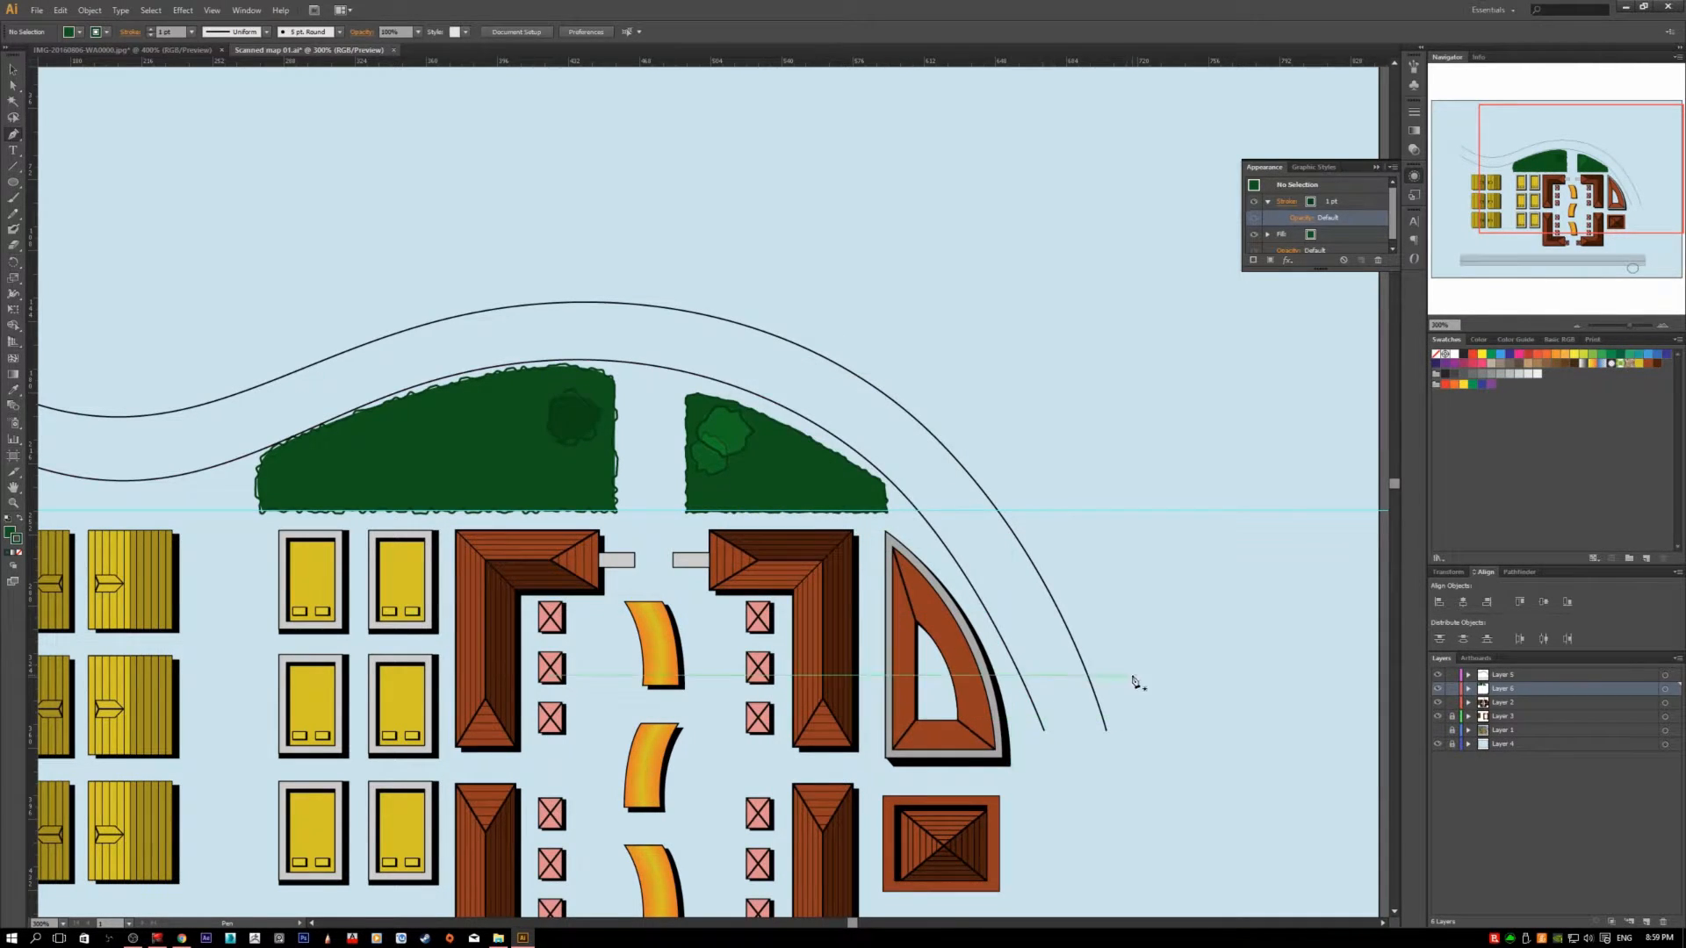
# - Draw a curved four-point centre line between the two promenade edges with the Pen tool, from the southeast end to the west end
pyautogui.click(1077, 730)
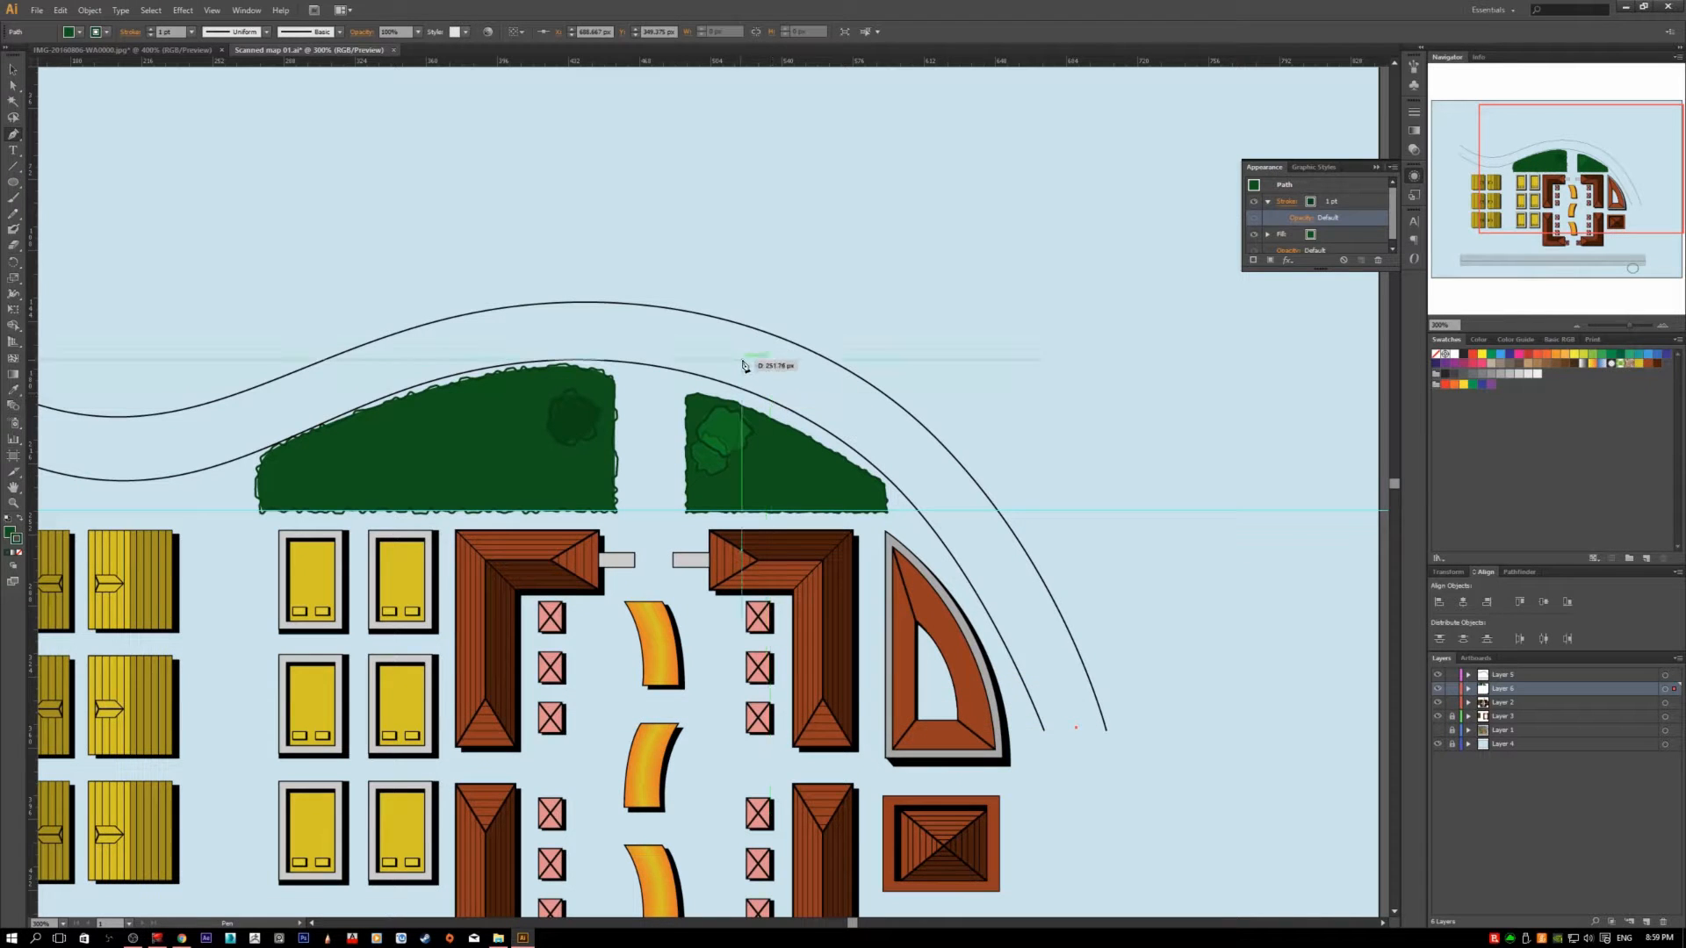
pyautogui.moveTo(887, 431); pyautogui.dragTo(735, 290)
pyautogui.moveTo(767, 451); pyautogui.dragTo(1093, 619)
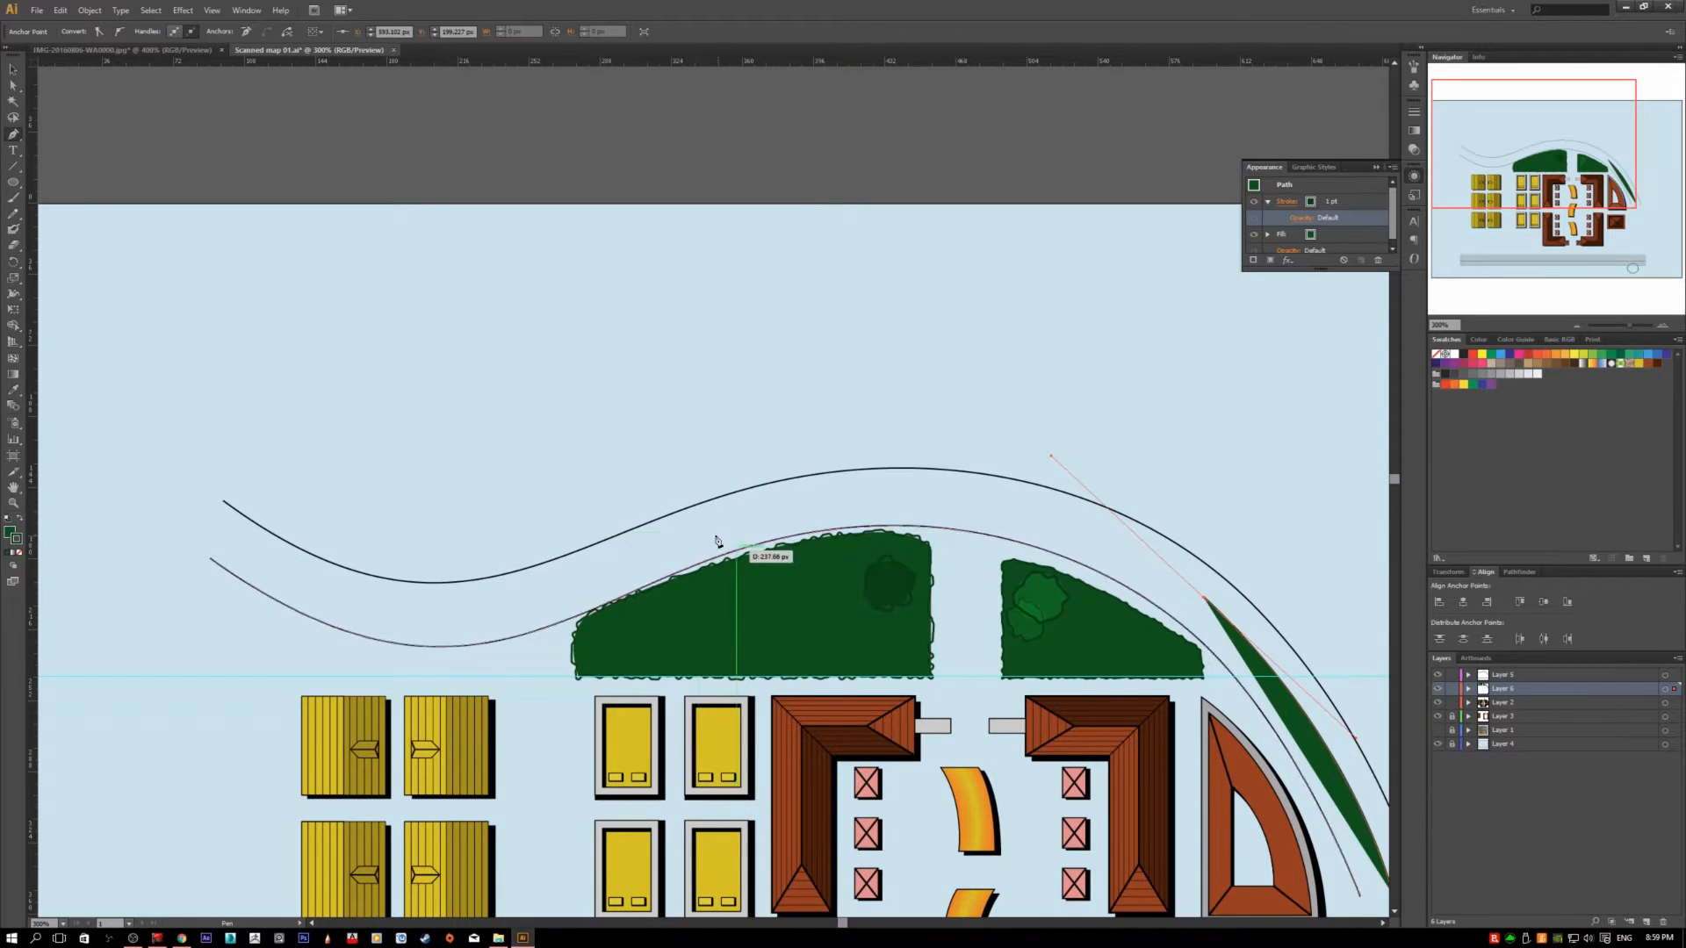
pyautogui.moveTo(663, 548); pyautogui.dragTo(551, 619)
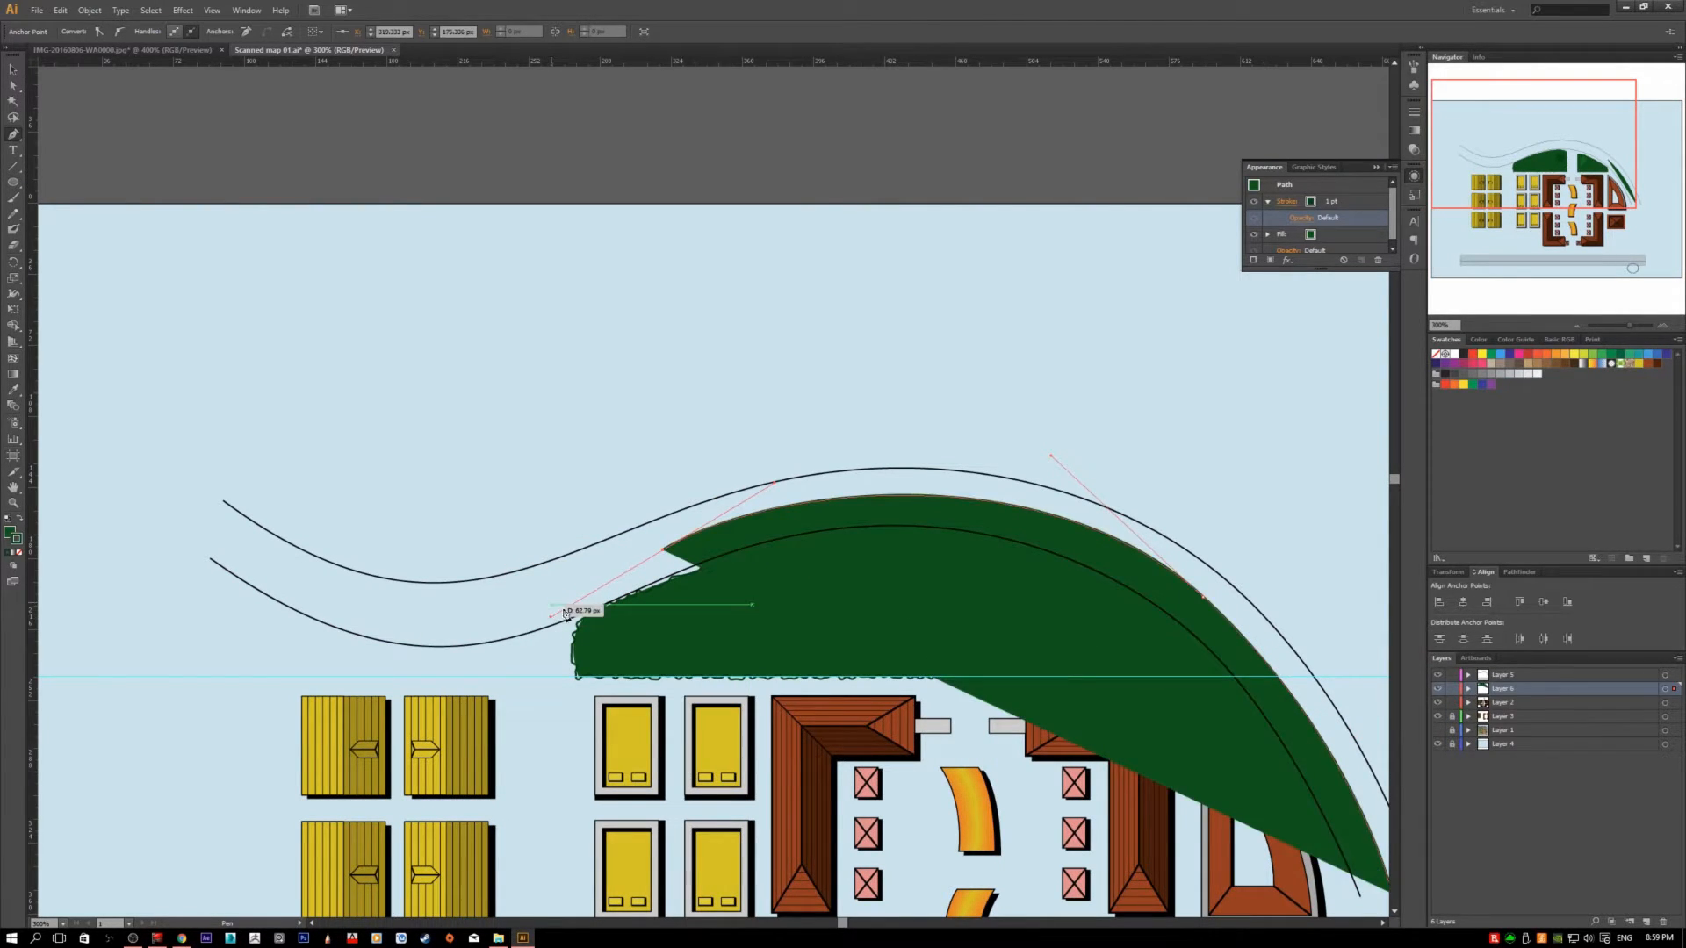
pyautogui.moveTo(213, 533); pyautogui.dragTo(204, 397)
pyautogui.hotkey('ctrl', '-')
pyautogui.hotkey('ctrl', '-')
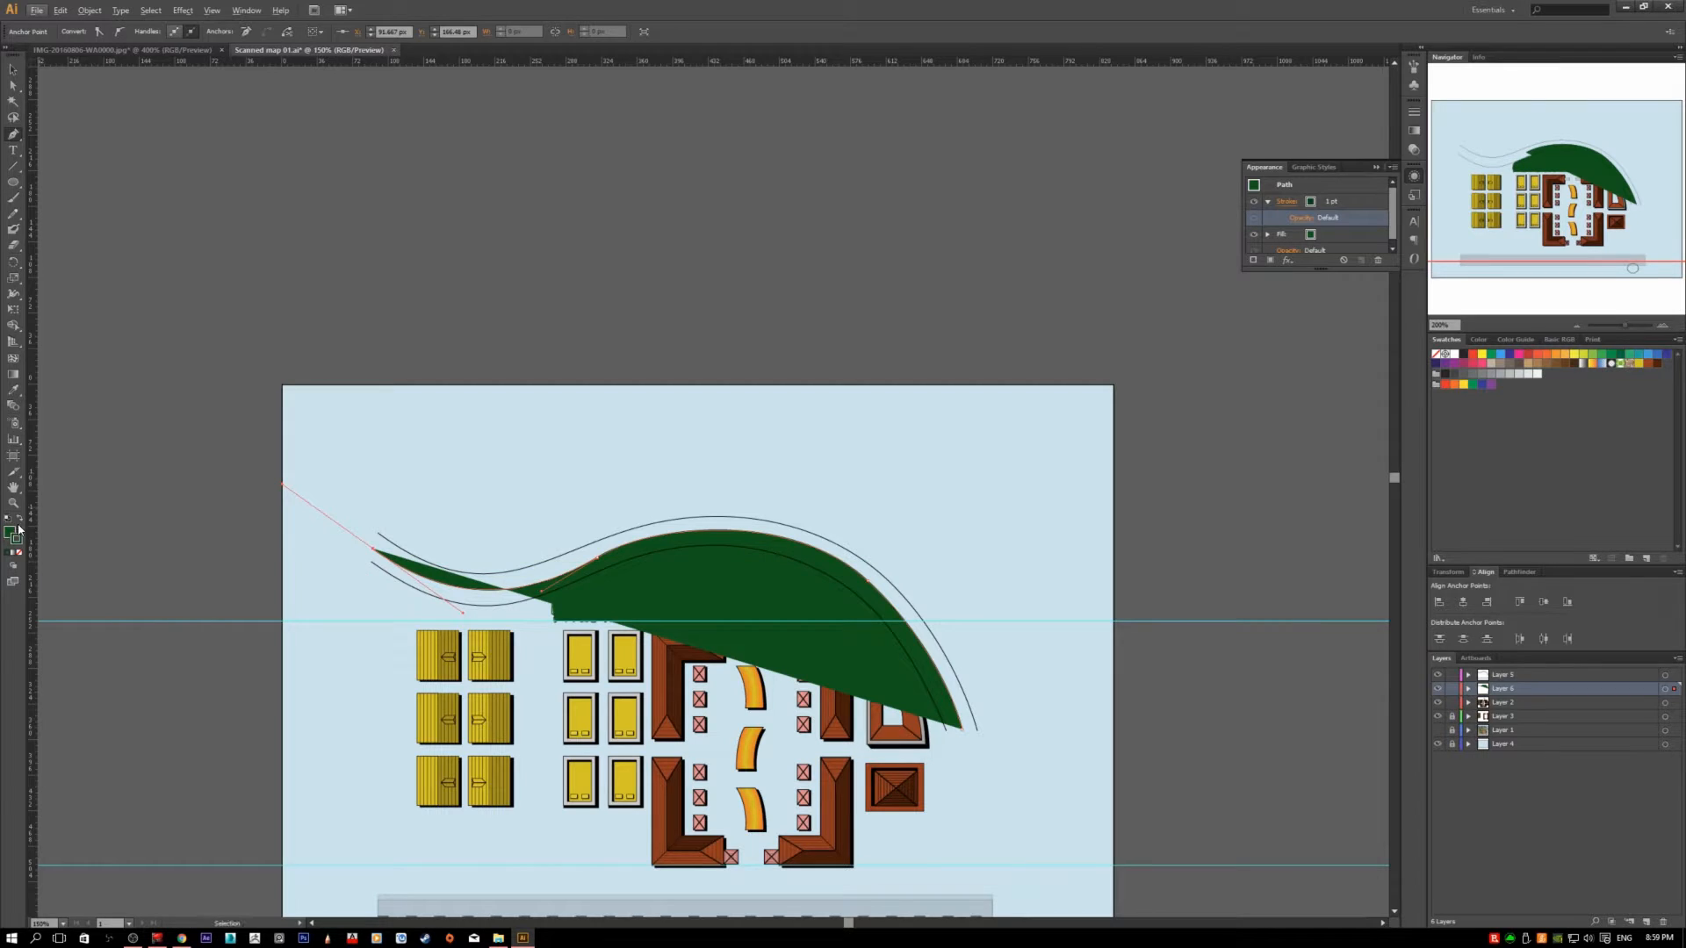
# - Remove the promenade centre line's fill, give its stroke a dark grey colour, and deselect it
pyautogui.click(9, 533)
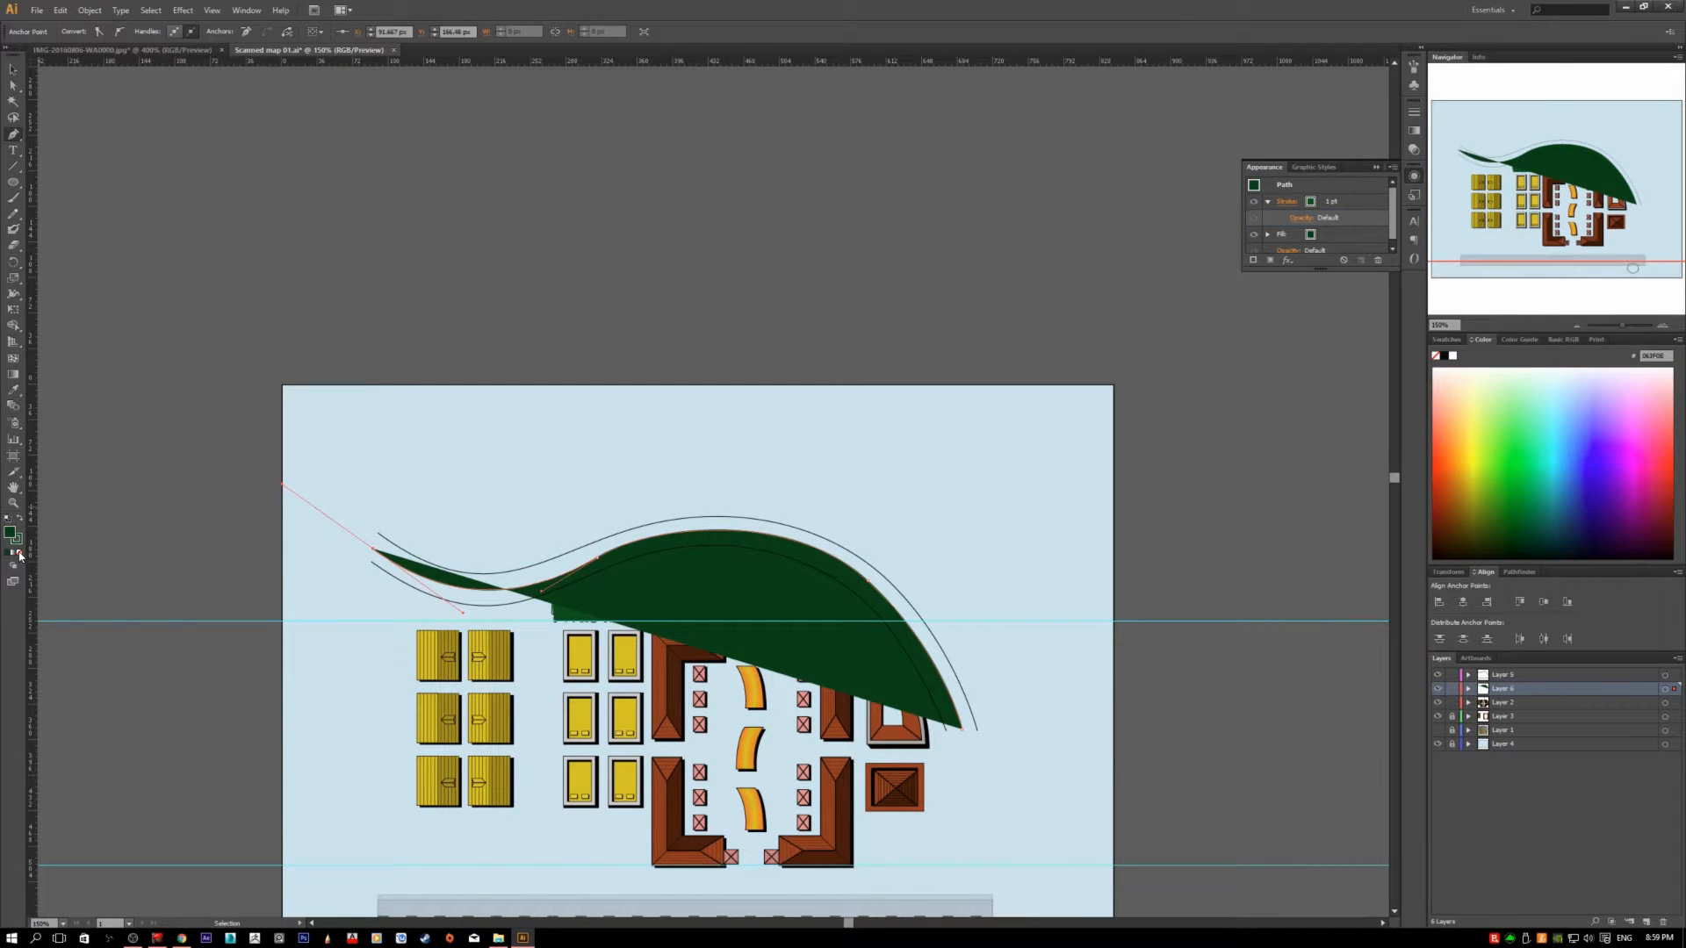
pyautogui.click(19, 555)
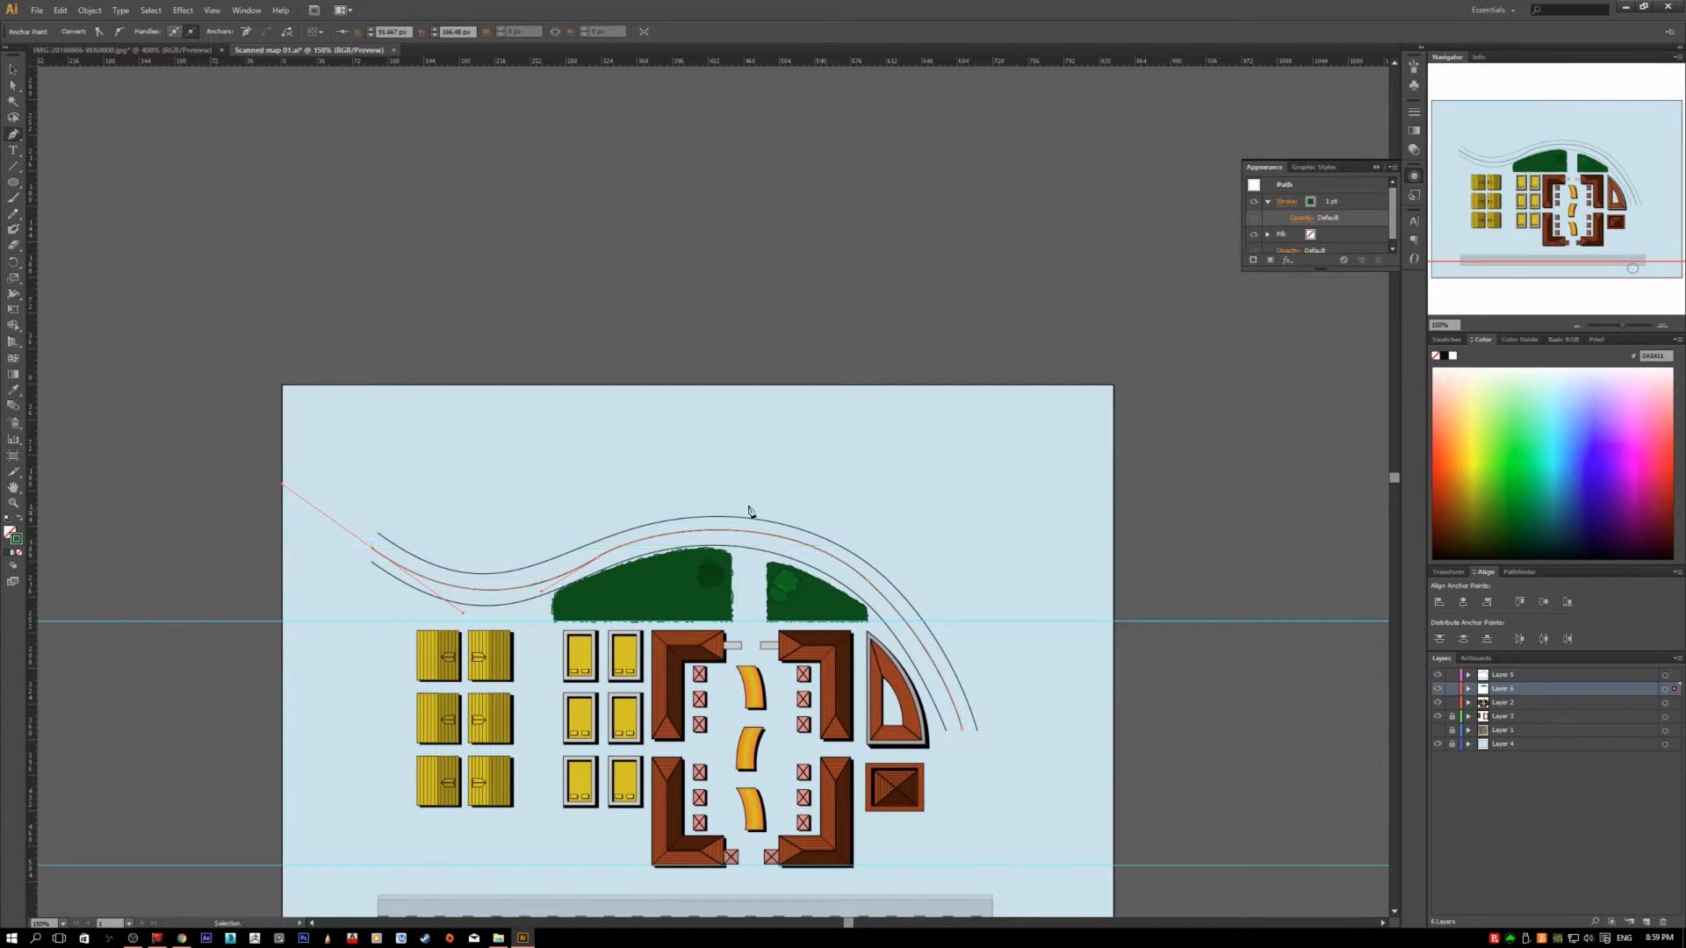
pyautogui.click(1446, 339)
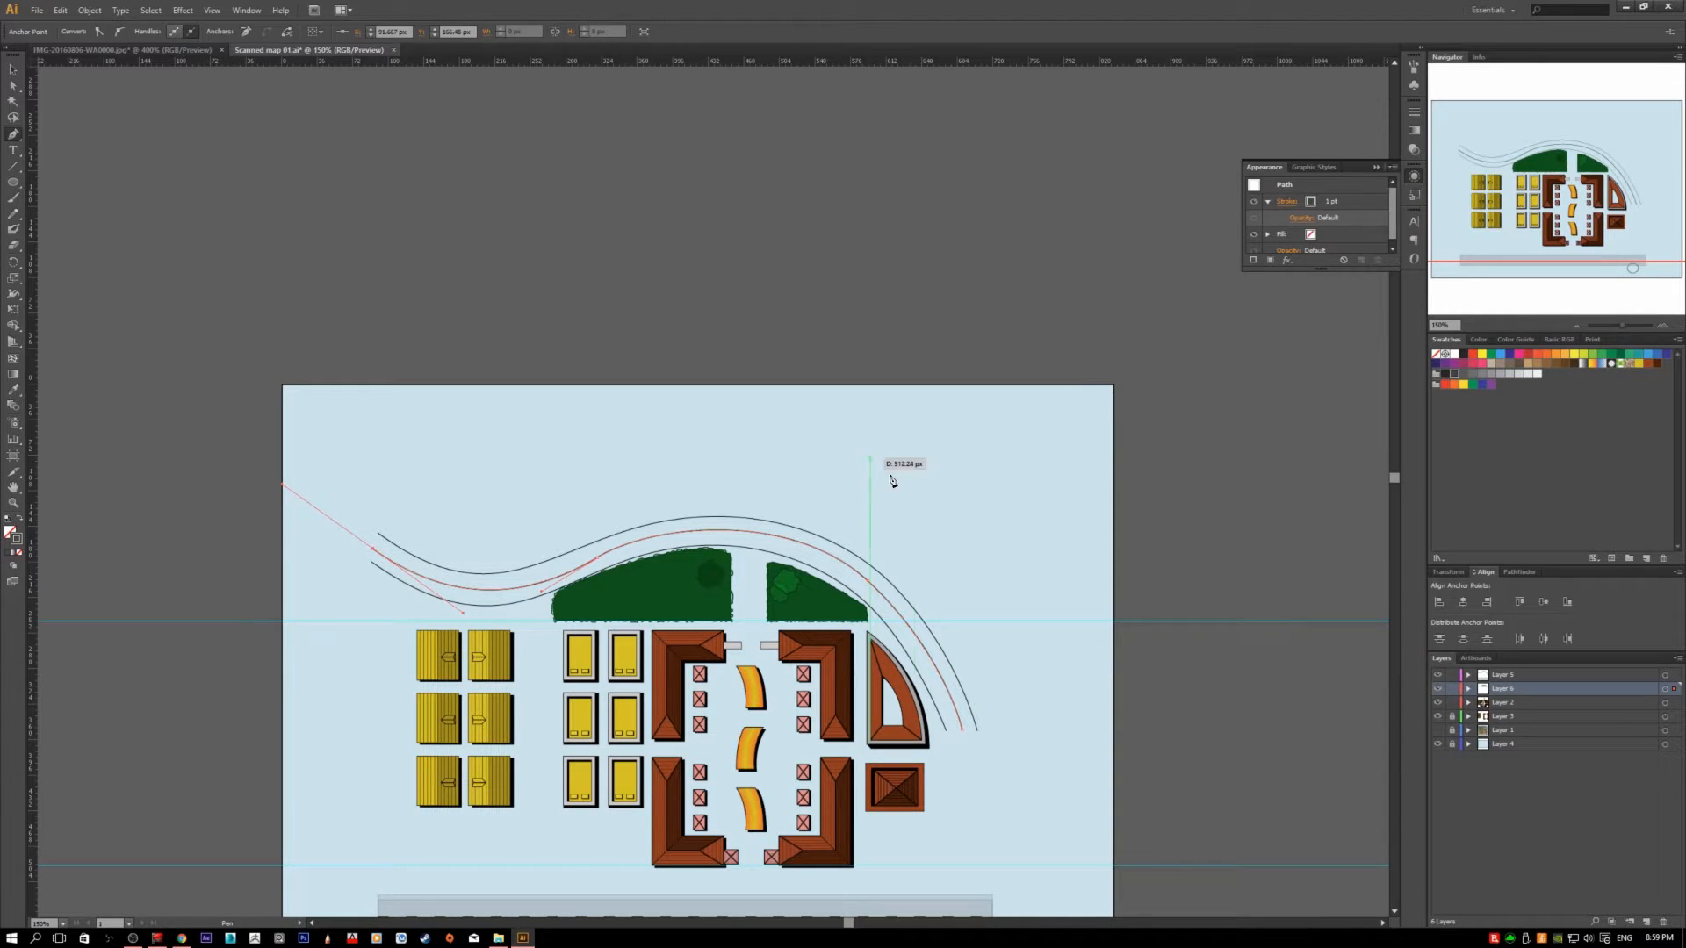
pyautogui.scroll(1, 888, 609)
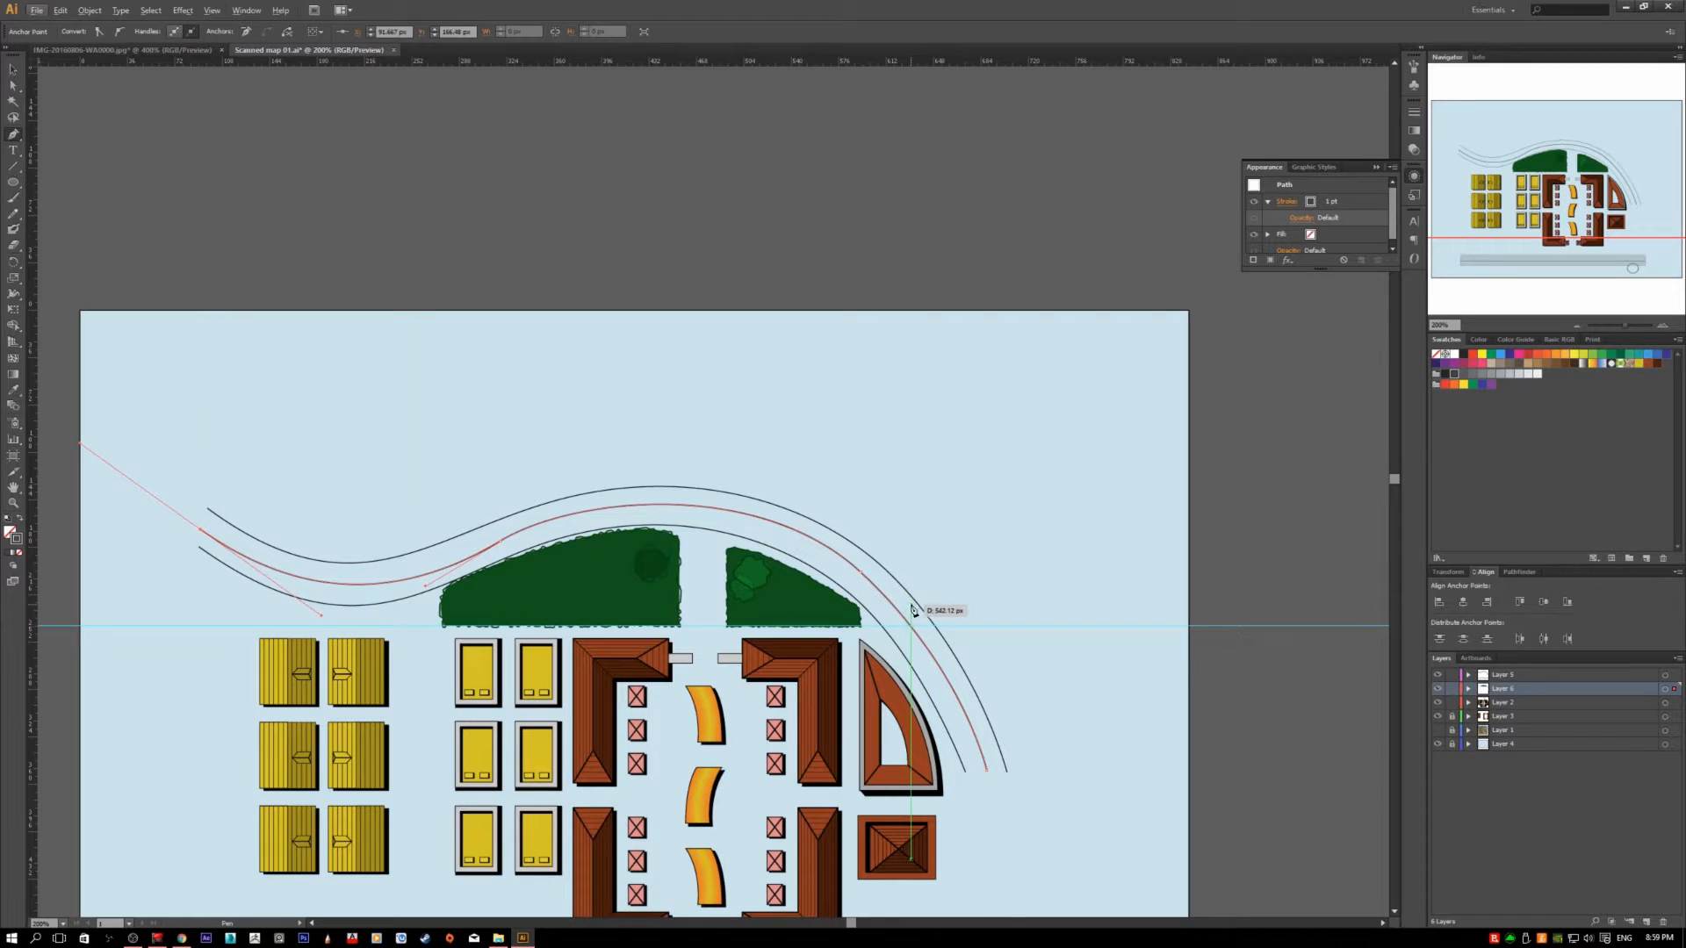
pyautogui.hotkey('alt', 'v')
pyautogui.press('Escape')
pyautogui.press('v')
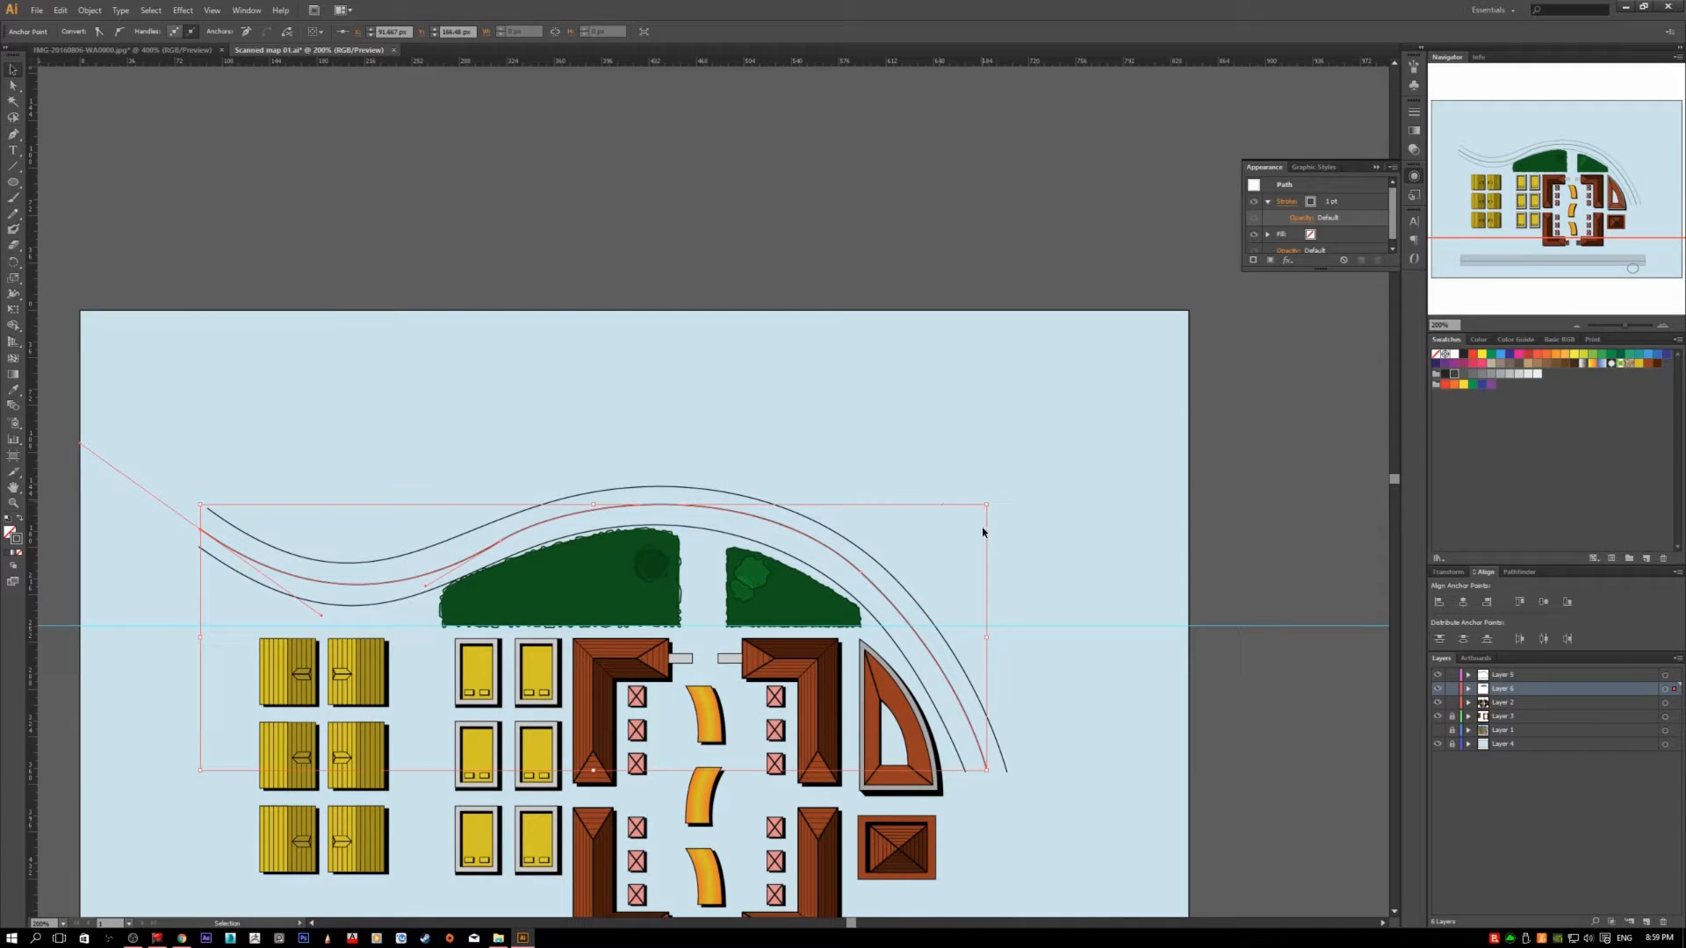
pyautogui.click(870, 429)
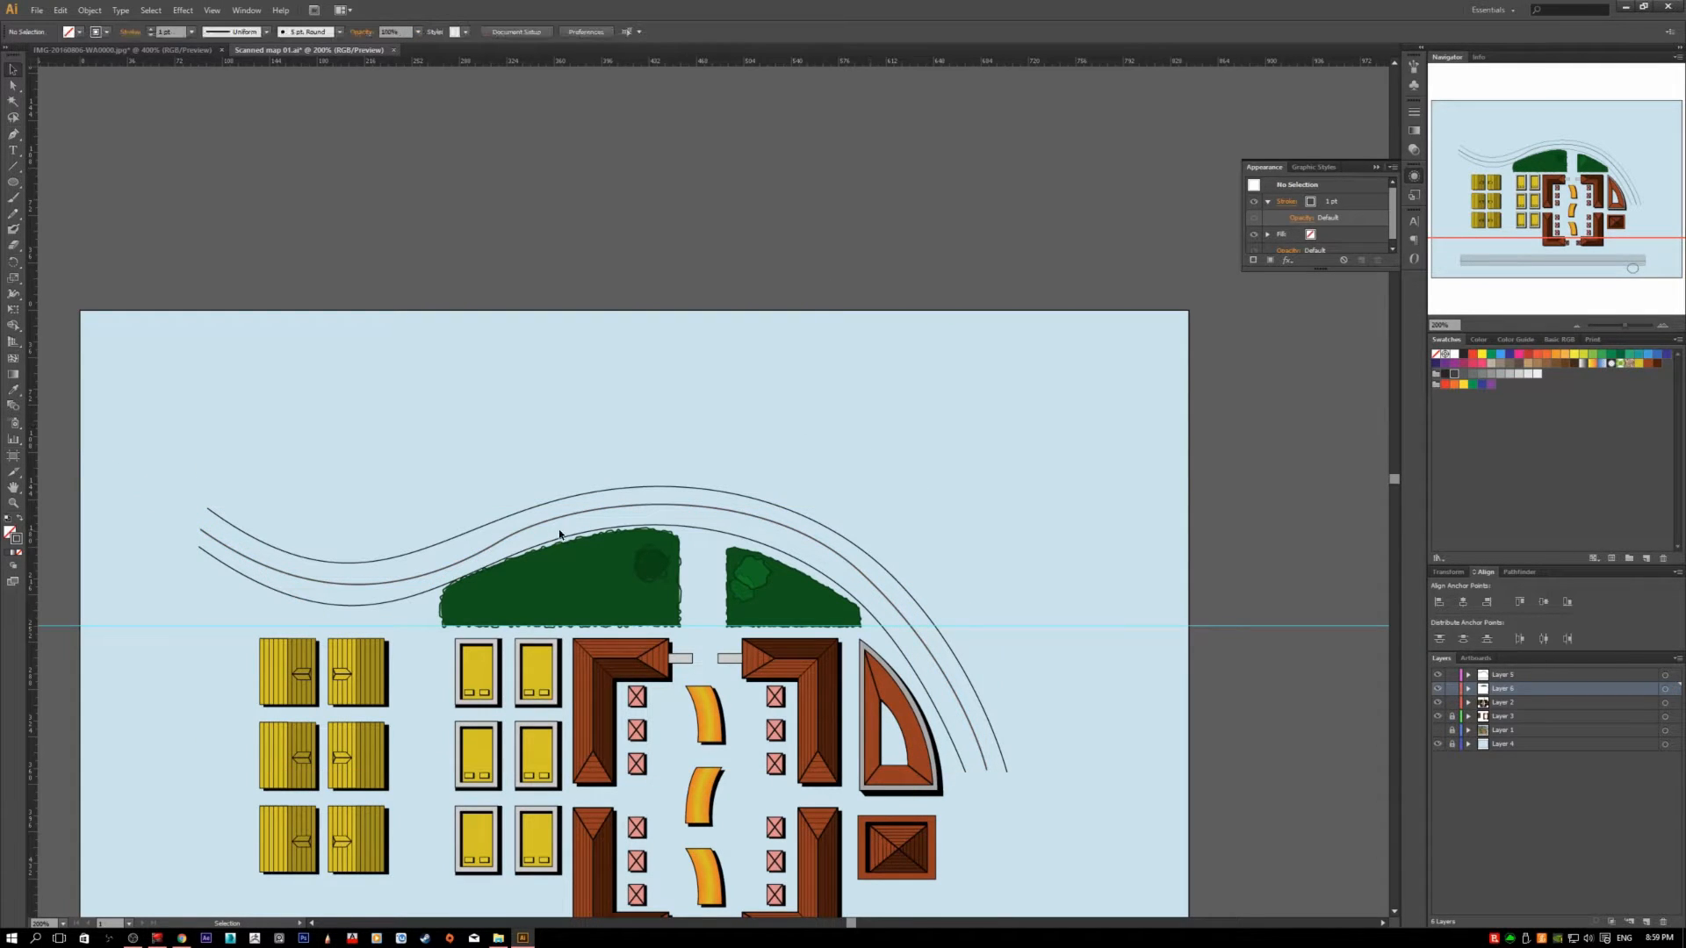
# - Adjust the direction handle of the centre line's anchor above the large green area to even out the bend
pyautogui.click(641, 505)
pyautogui.press('a')
pyautogui.click(582, 495)
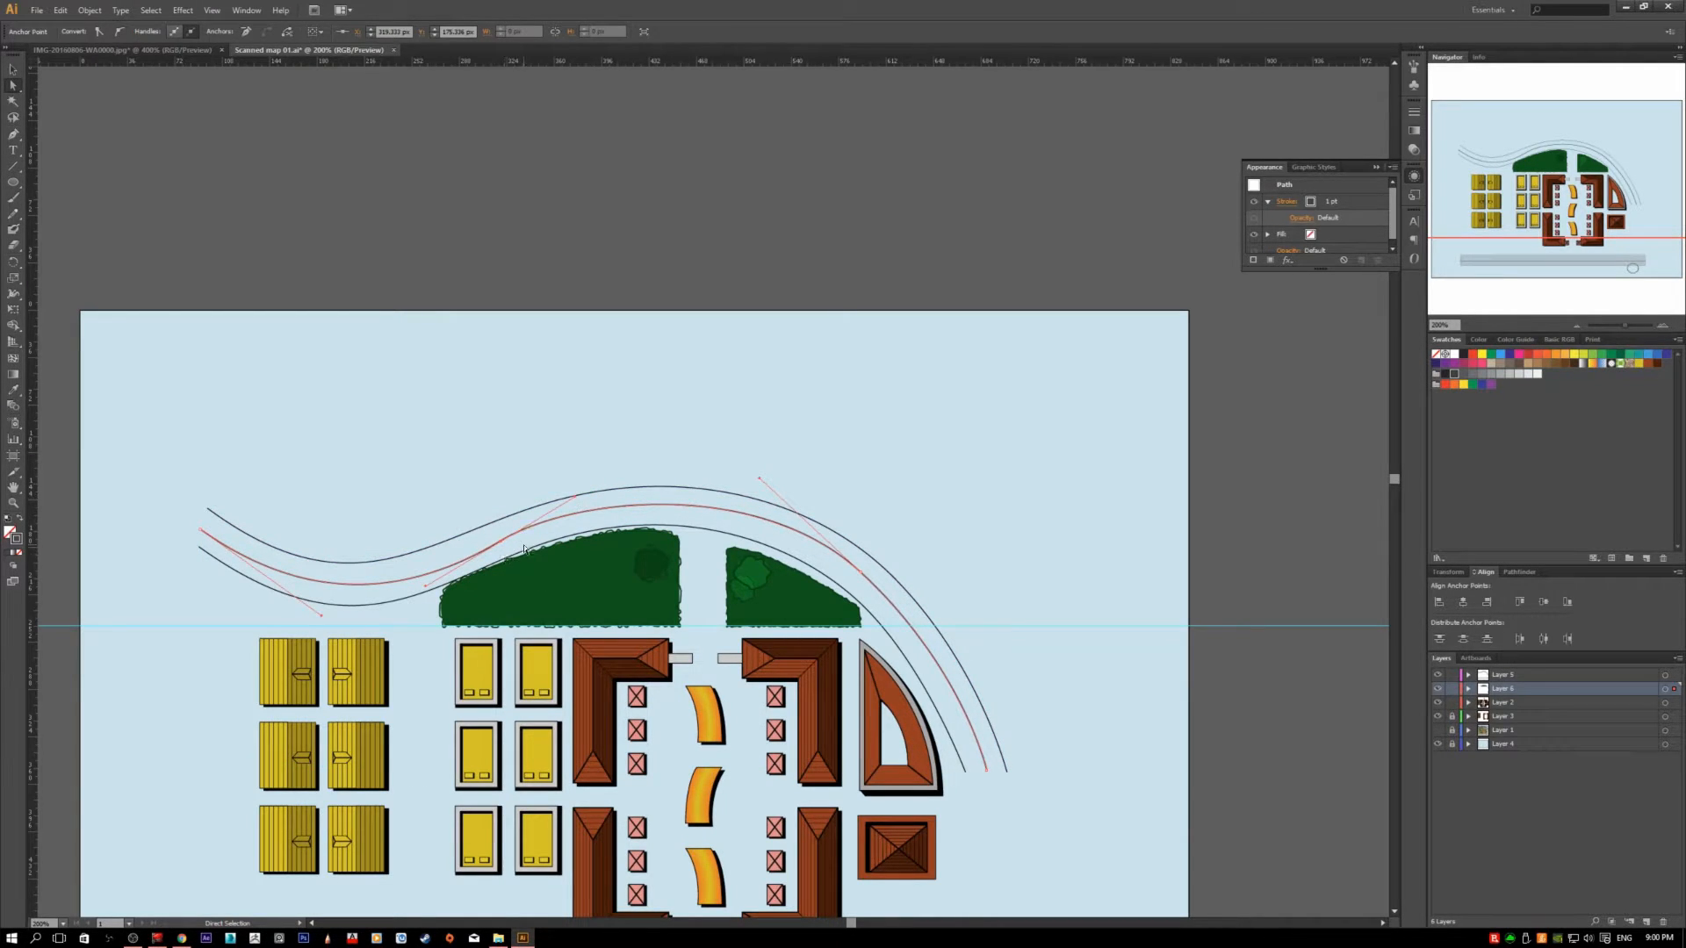
pyautogui.click(480, 479)
pyautogui.click(503, 543)
pyautogui.moveTo(576, 501); pyautogui.dragTo(585, 504)
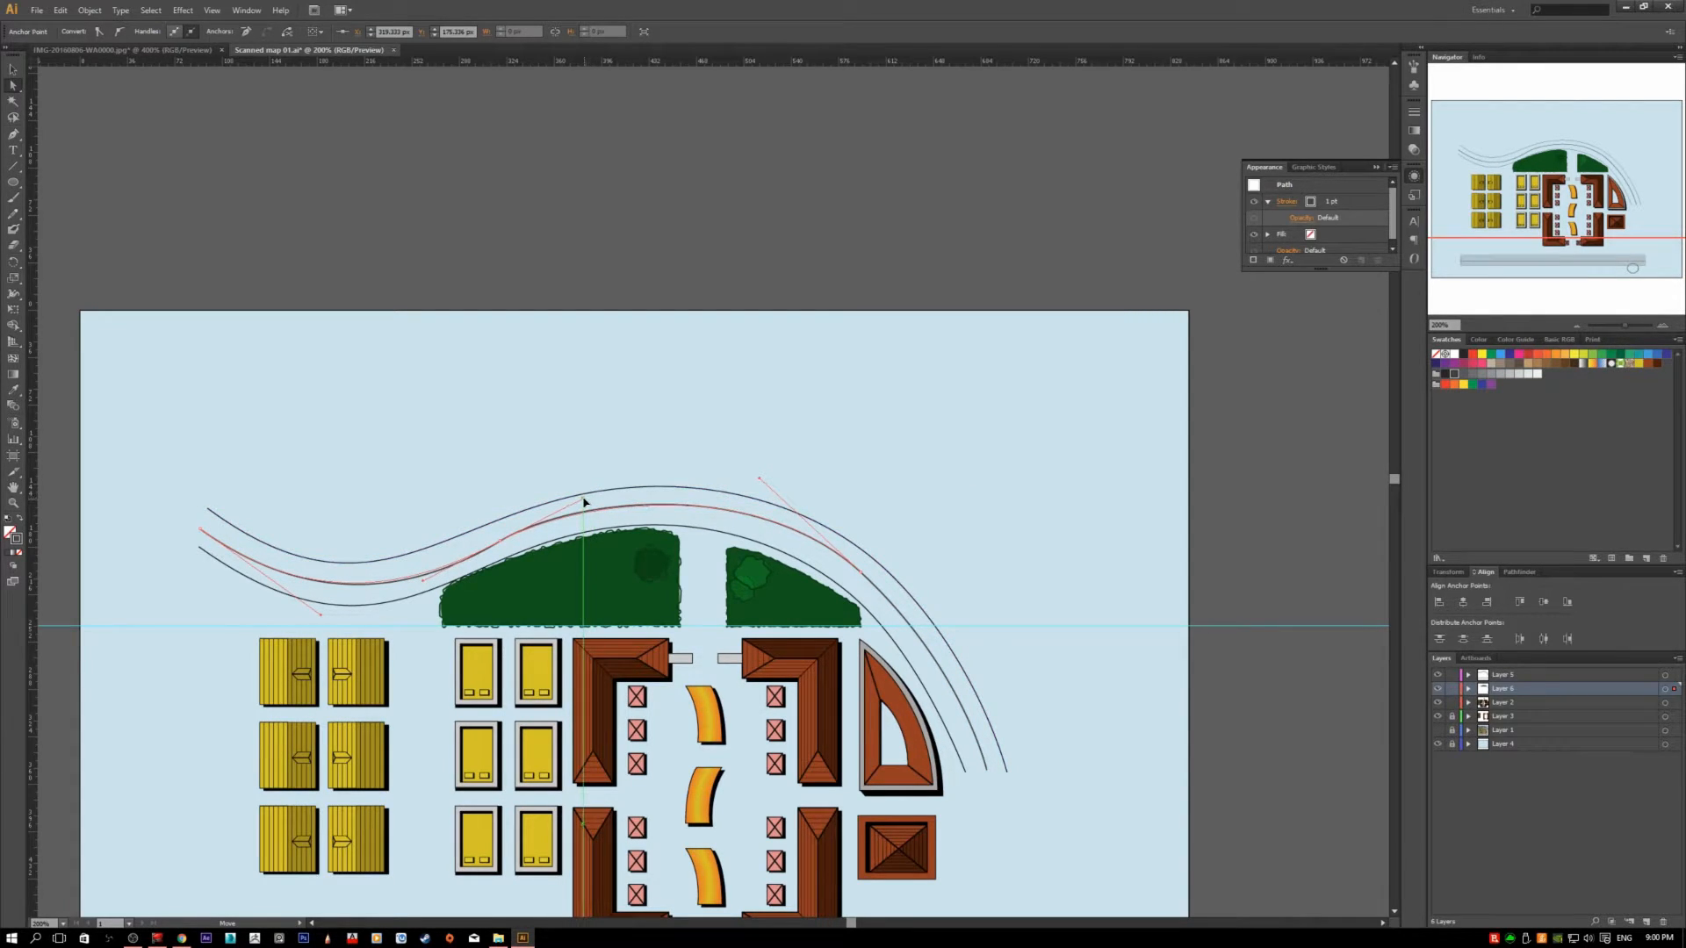
pyautogui.click(584, 501)
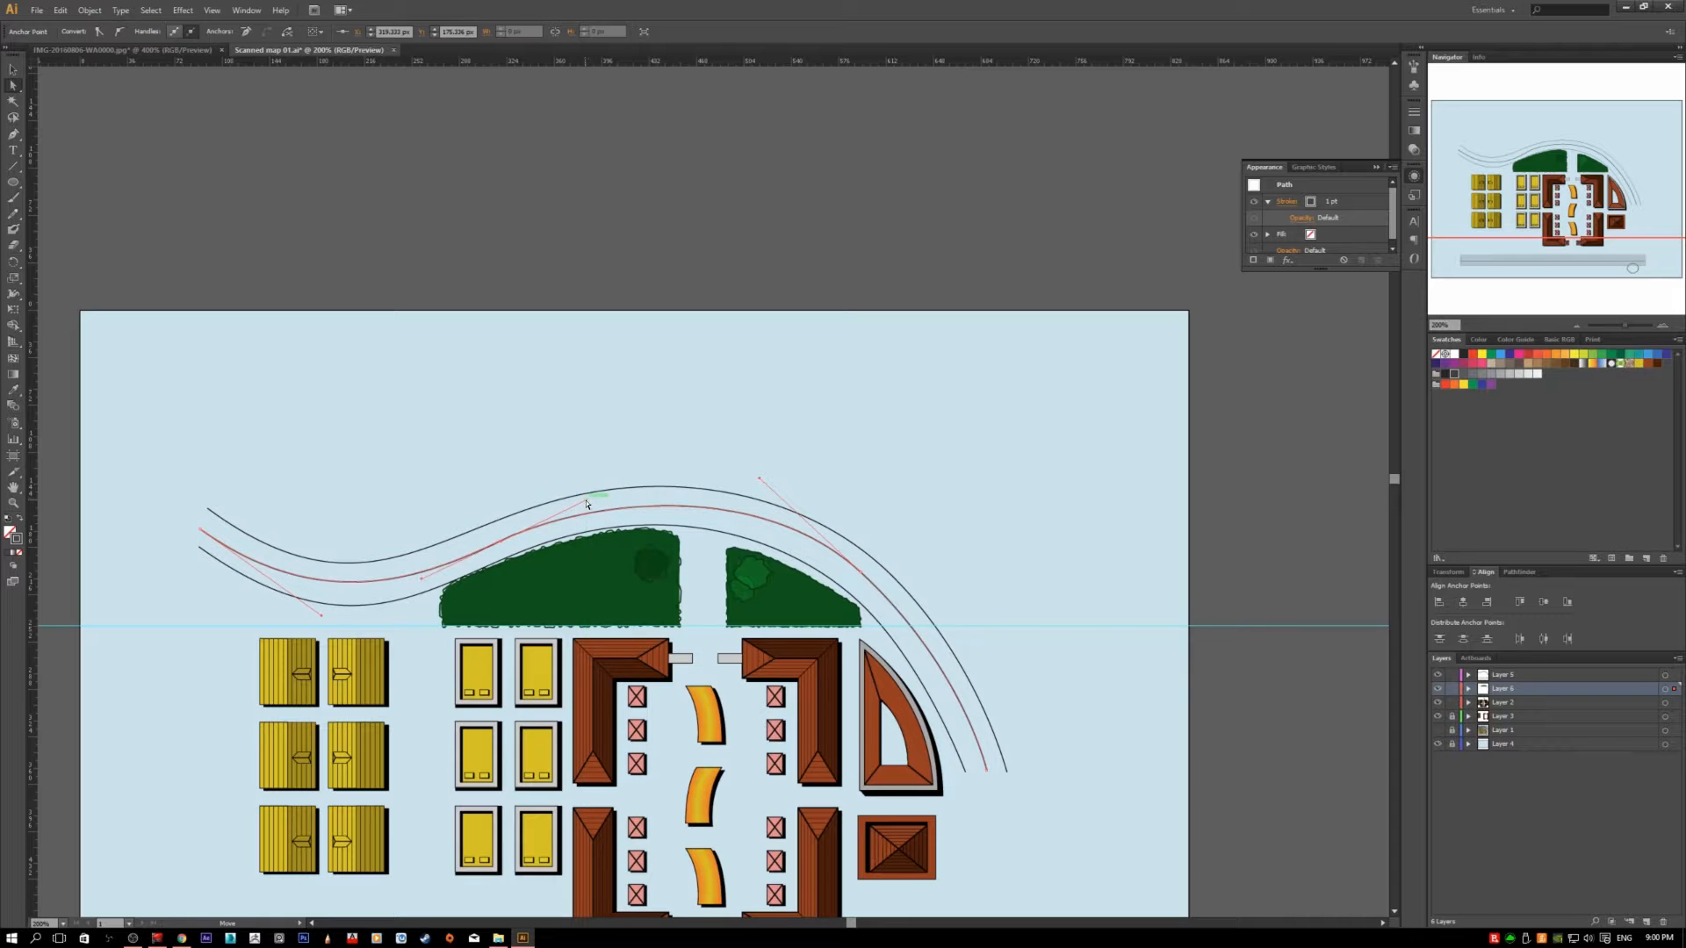
# - Extend the southwest direction handle of the same centre line anchor beside the large green area
pyautogui.keyDown('alt'); pyautogui.click(681, 507); pyautogui.keyUp('alt')
pyautogui.scroll(2, 913, 588)
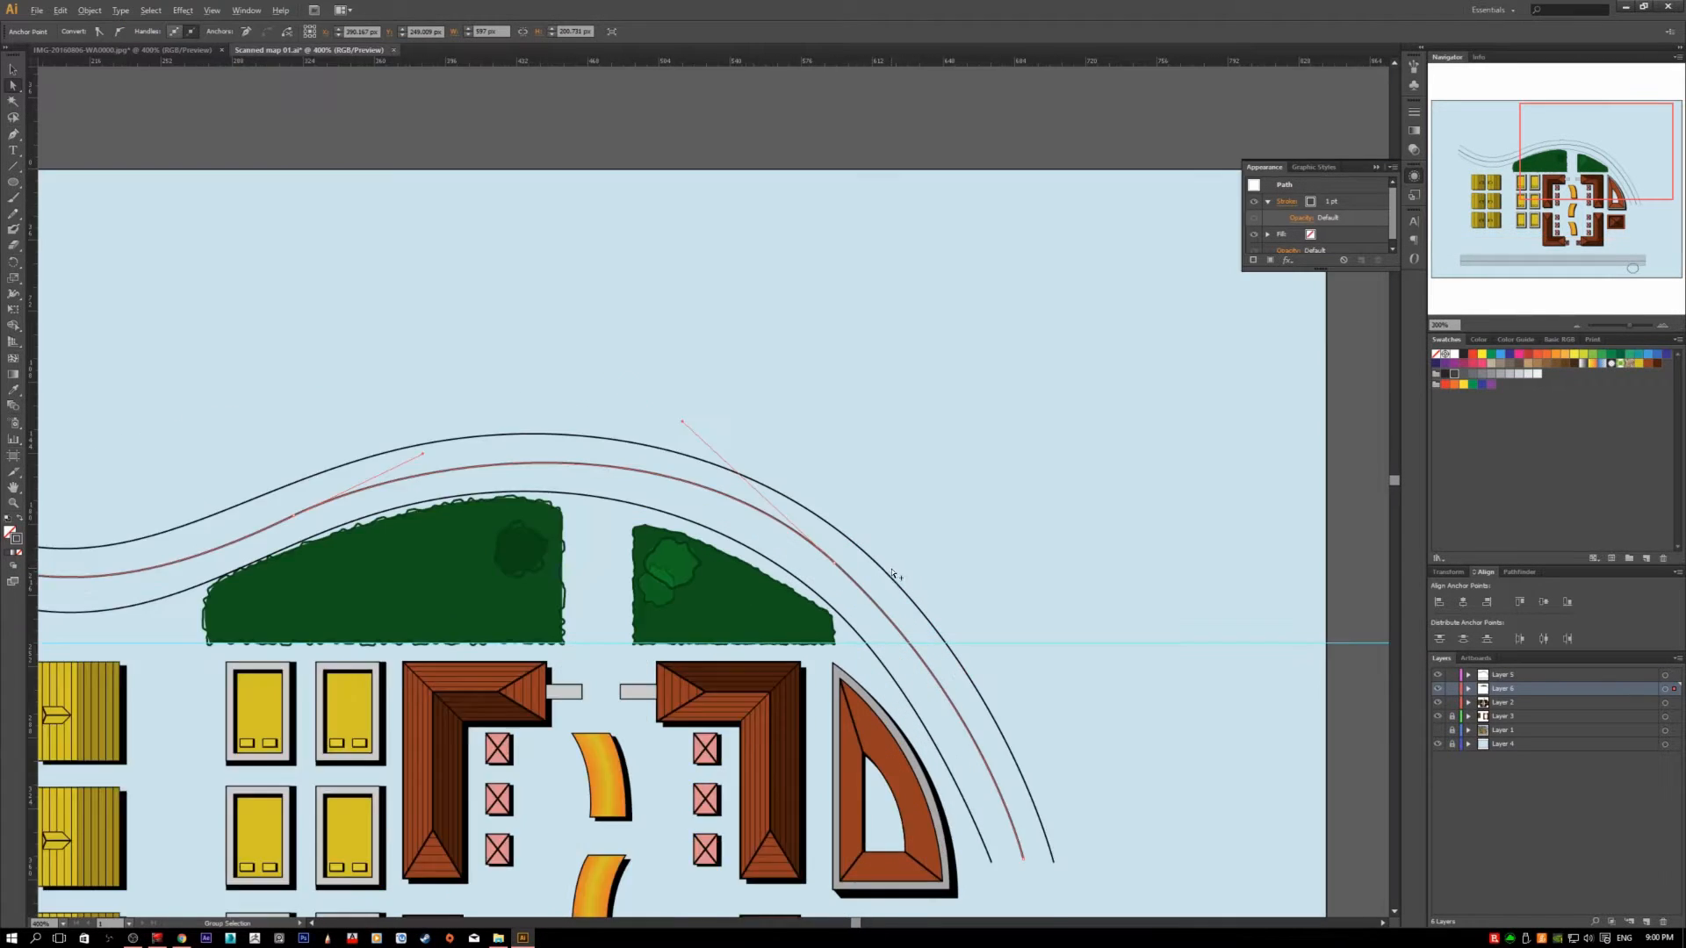
pyautogui.scroll(-2, 845, 591)
pyautogui.scroll(2, 483, 553)
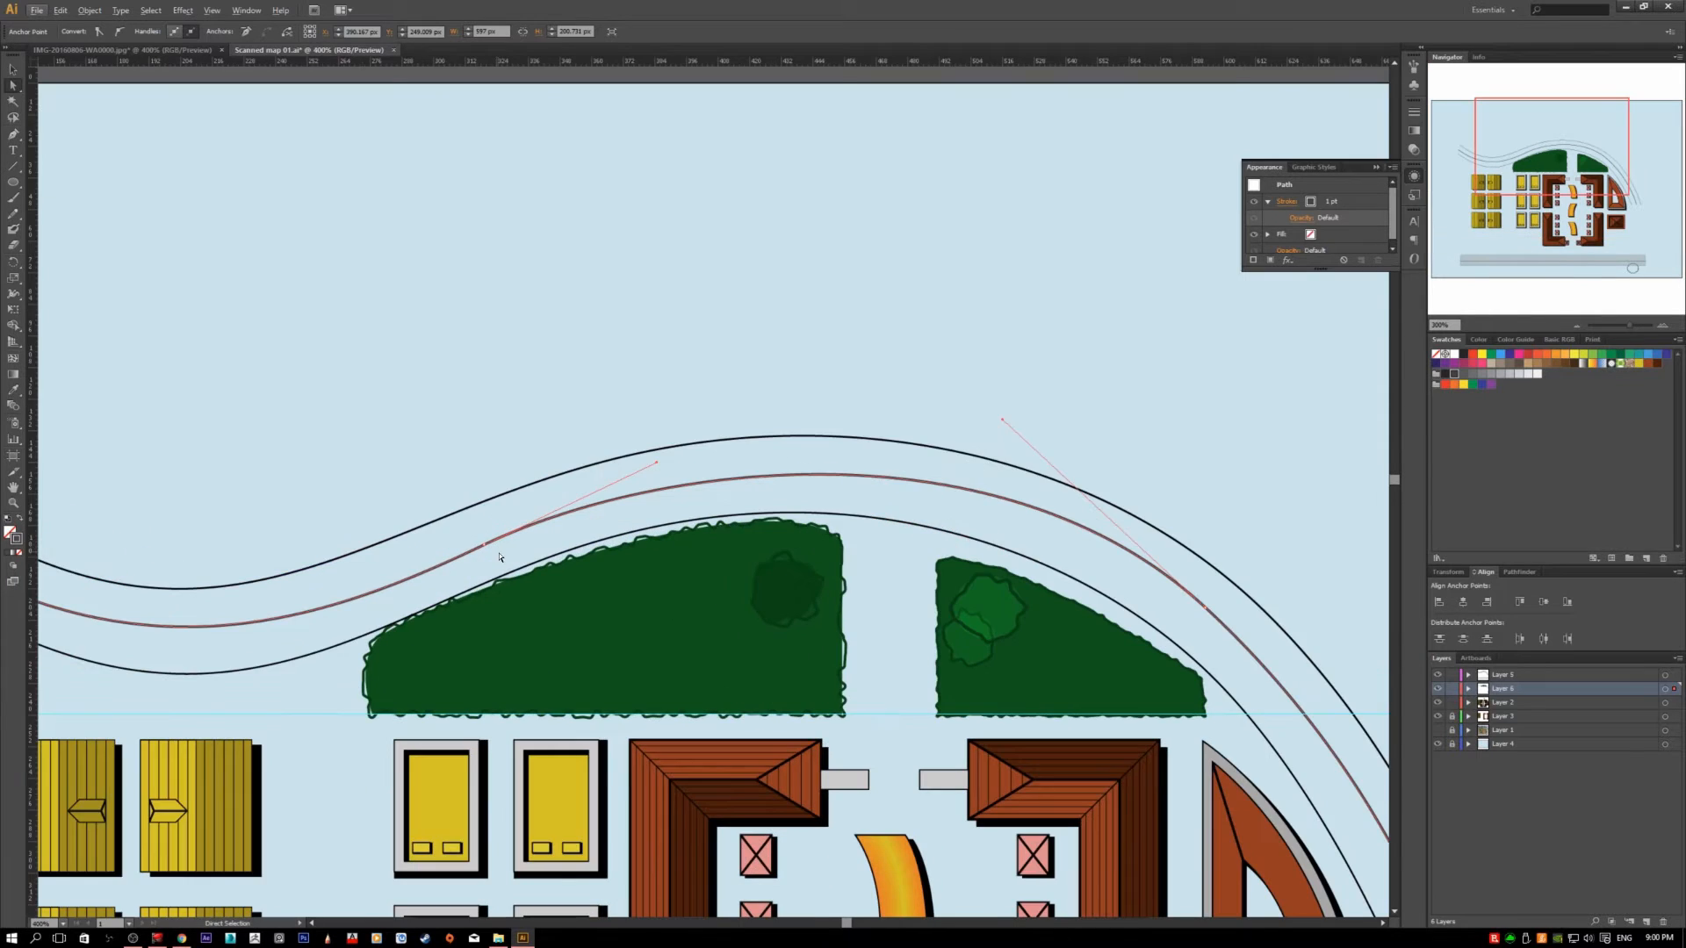
pyautogui.click(489, 563)
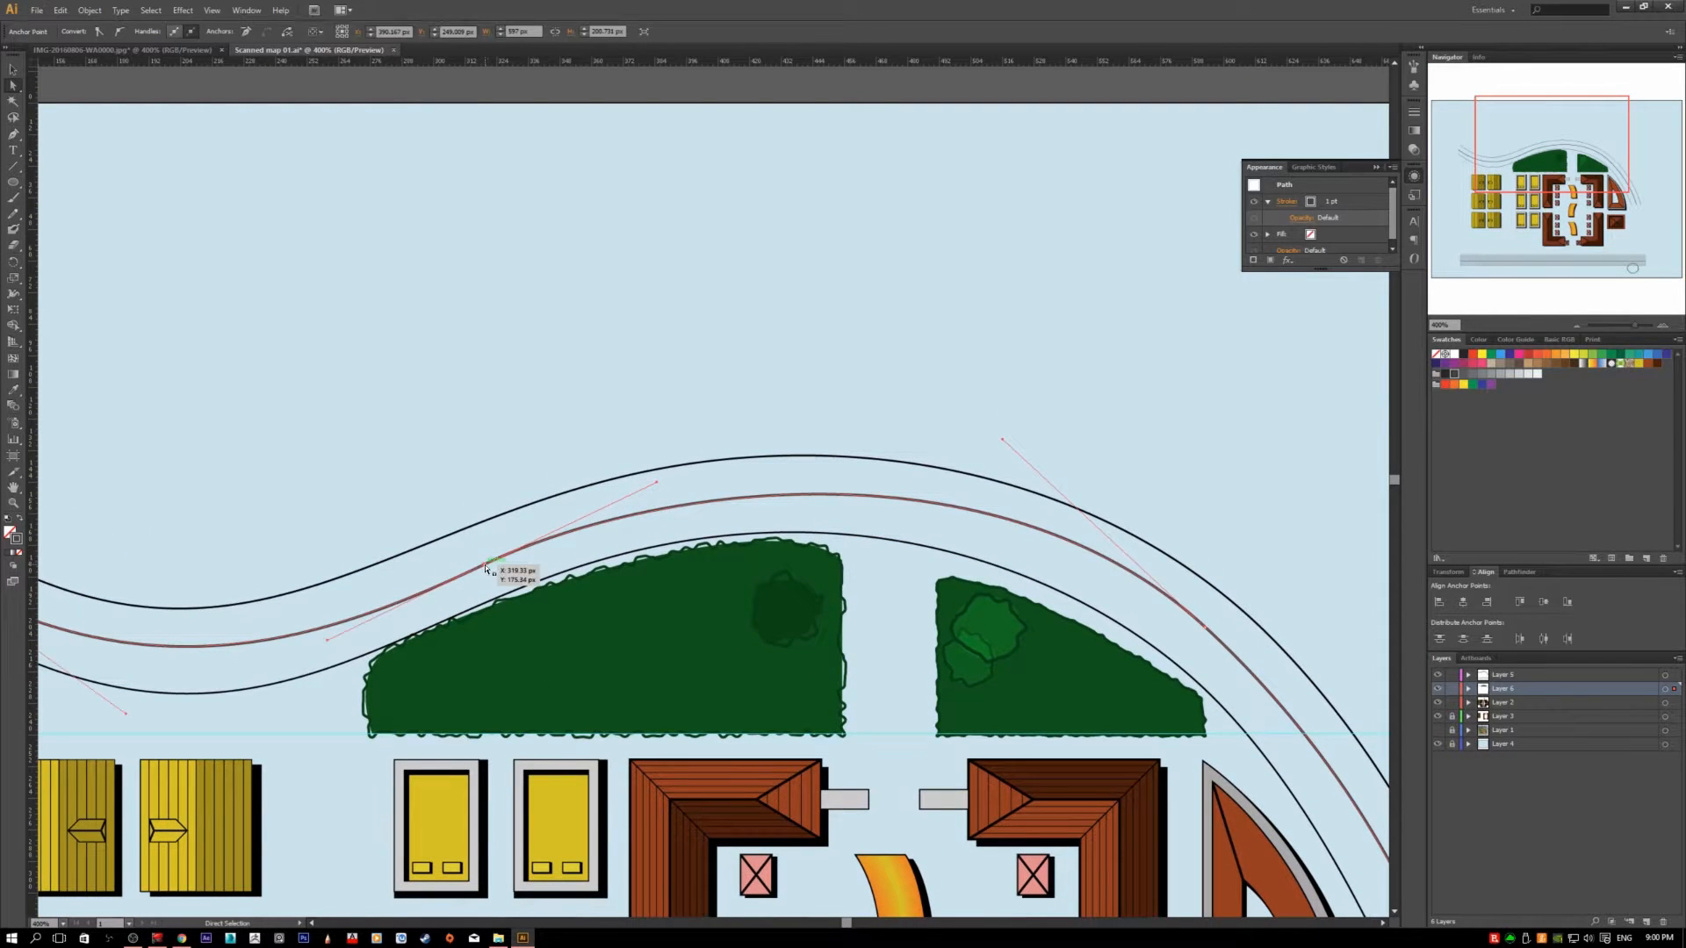
pyautogui.moveTo(328, 646); pyautogui.dragTo(292, 655)
# - Pull out new symmetrical handles on that anchor with the Convert Anchor Point tool to smooth the curve, and deselect the line
pyautogui.press('c')
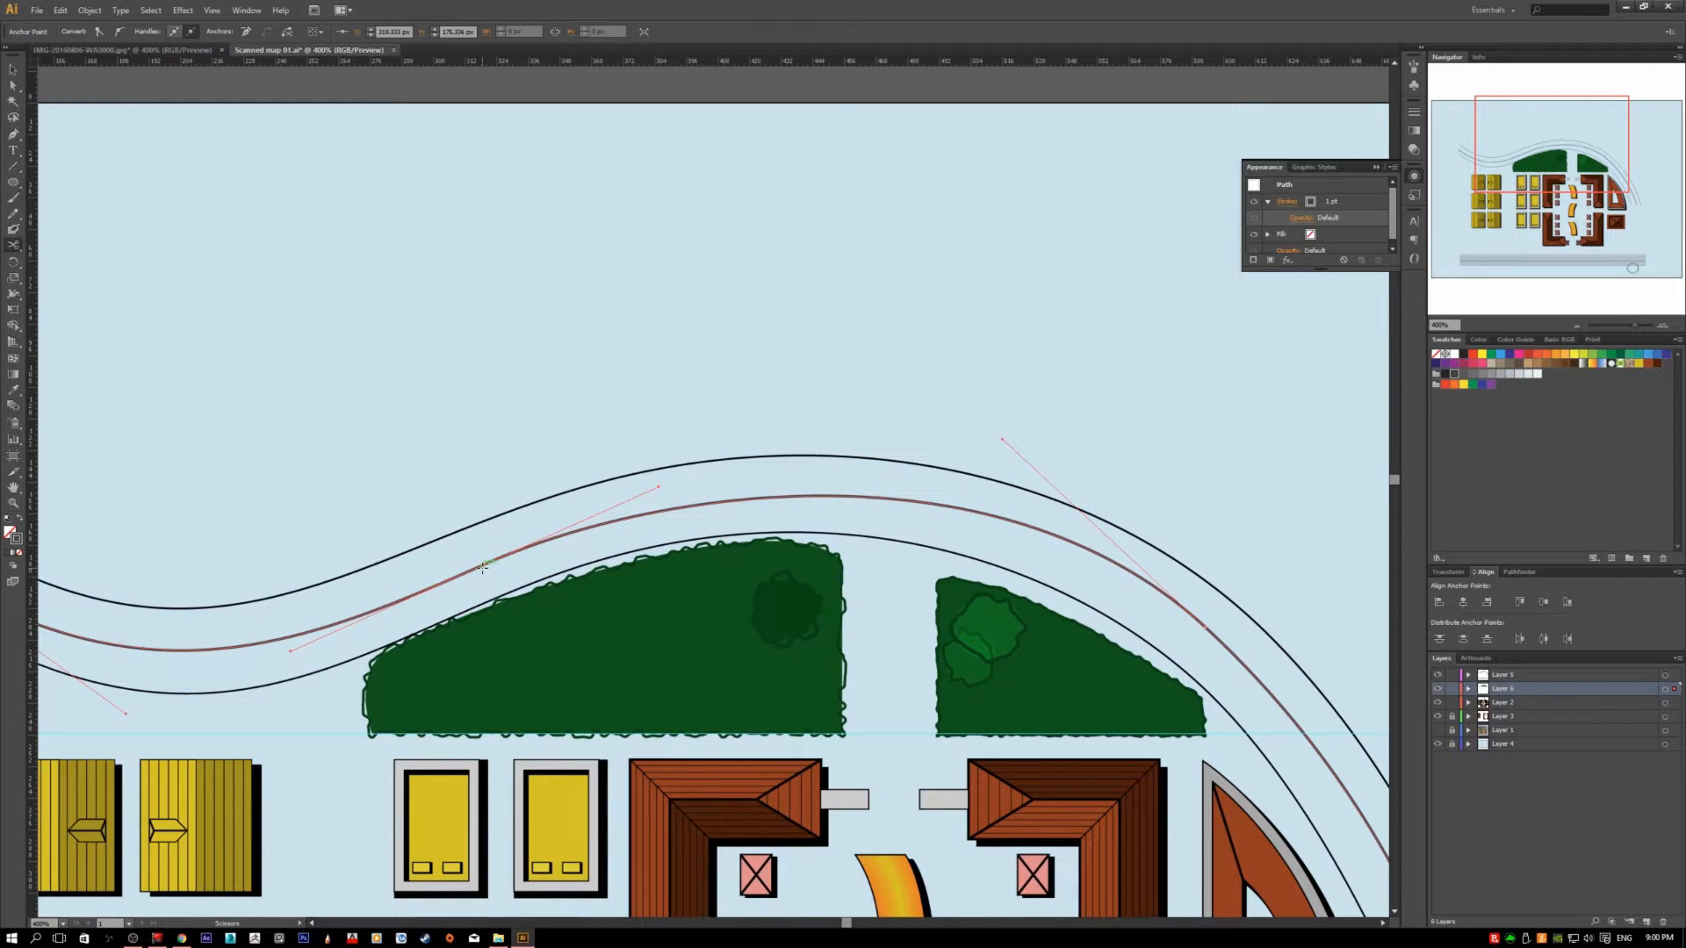
pyautogui.hotkey('shift', 'c')
pyautogui.click(485, 569)
pyautogui.moveTo(485, 569); pyautogui.dragTo(301, 659)
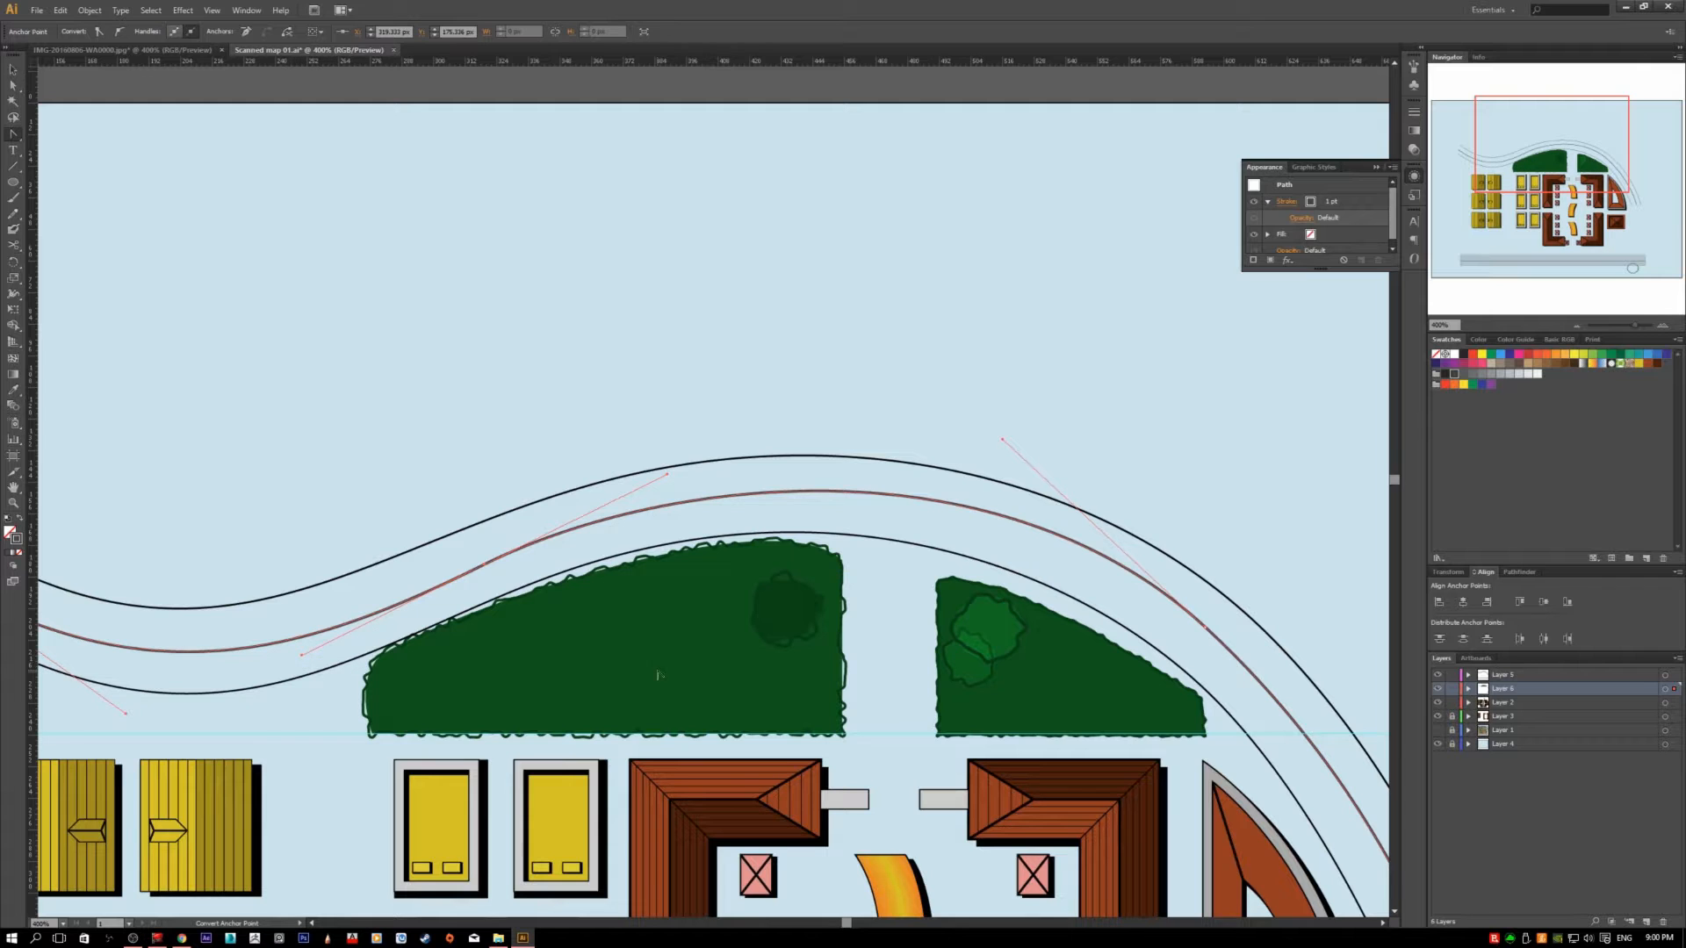
pyautogui.press('a')
pyautogui.click(461, 426)
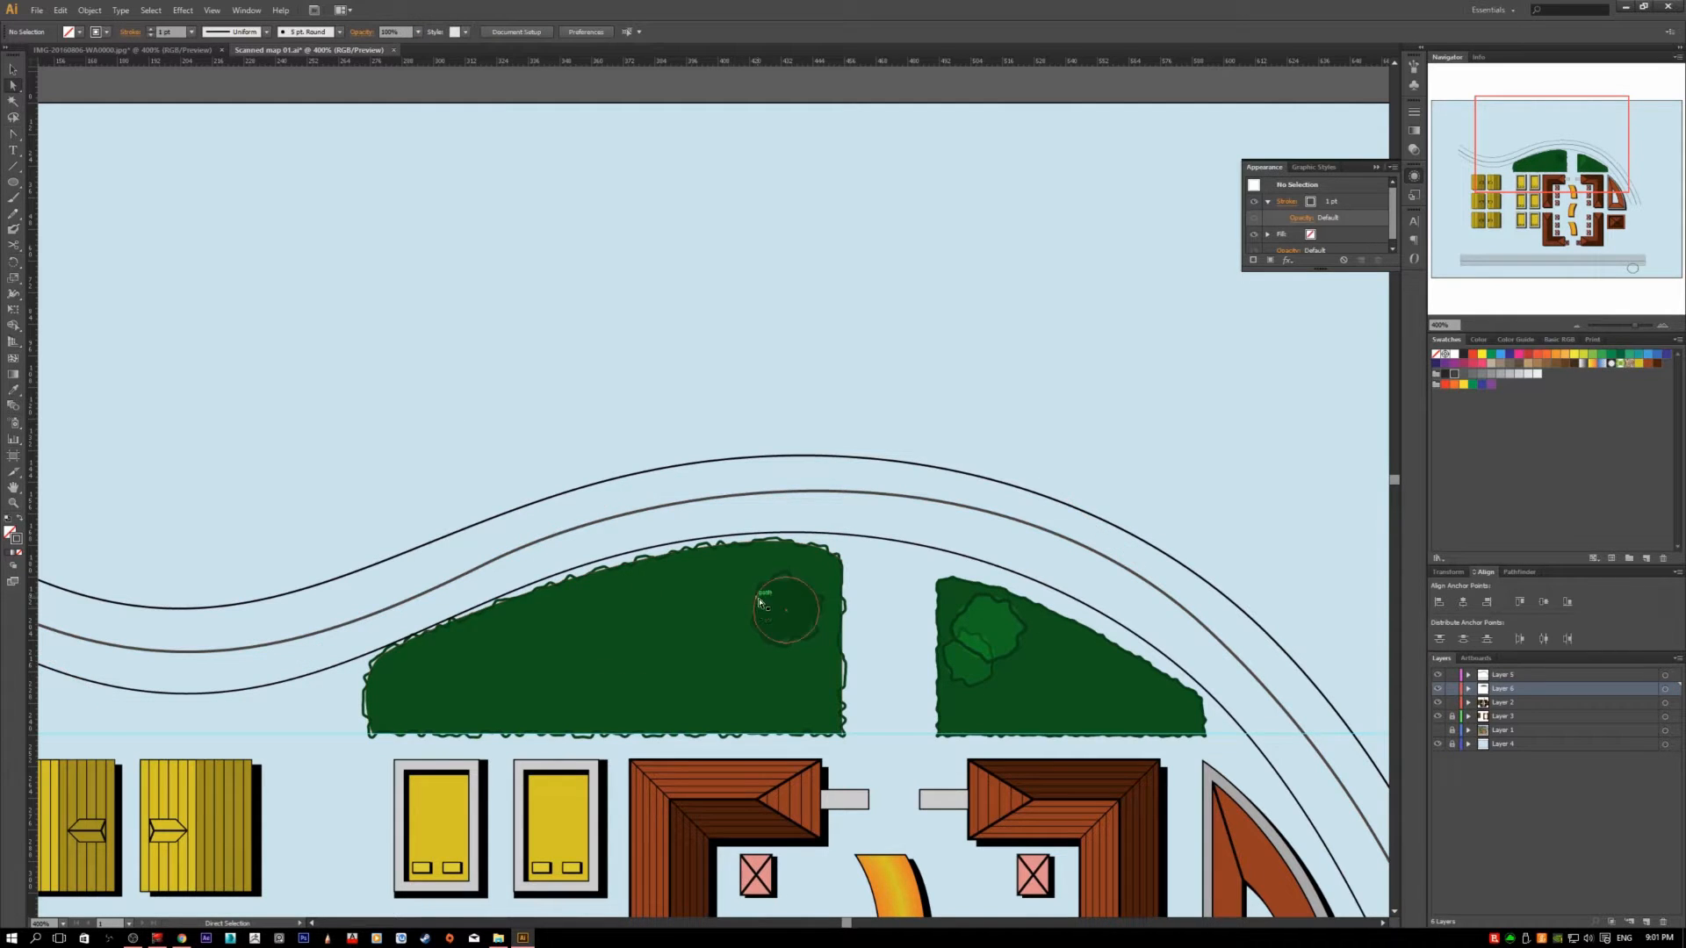
# - Nudge the promenade centre line's anchor beside the small green area by about 1.6 px horizontally and 2.4 px upward, and deselect the line
pyautogui.scroll(-2, 765, 622)
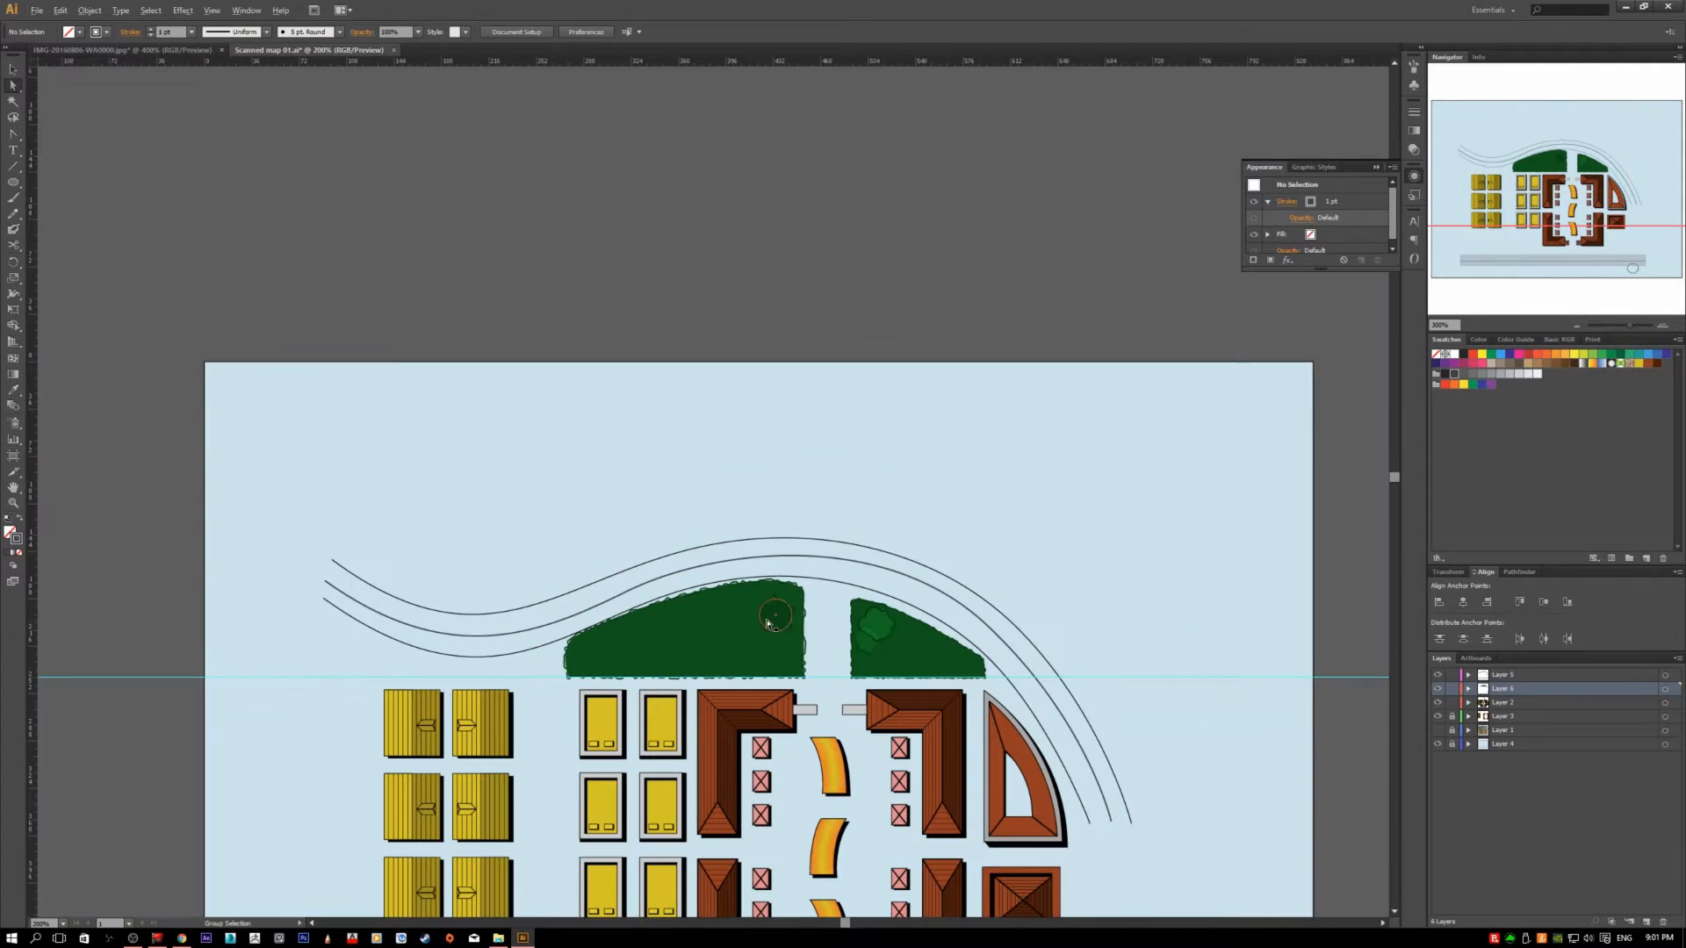
pyautogui.click(965, 606)
pyautogui.scroll(2, 965, 606)
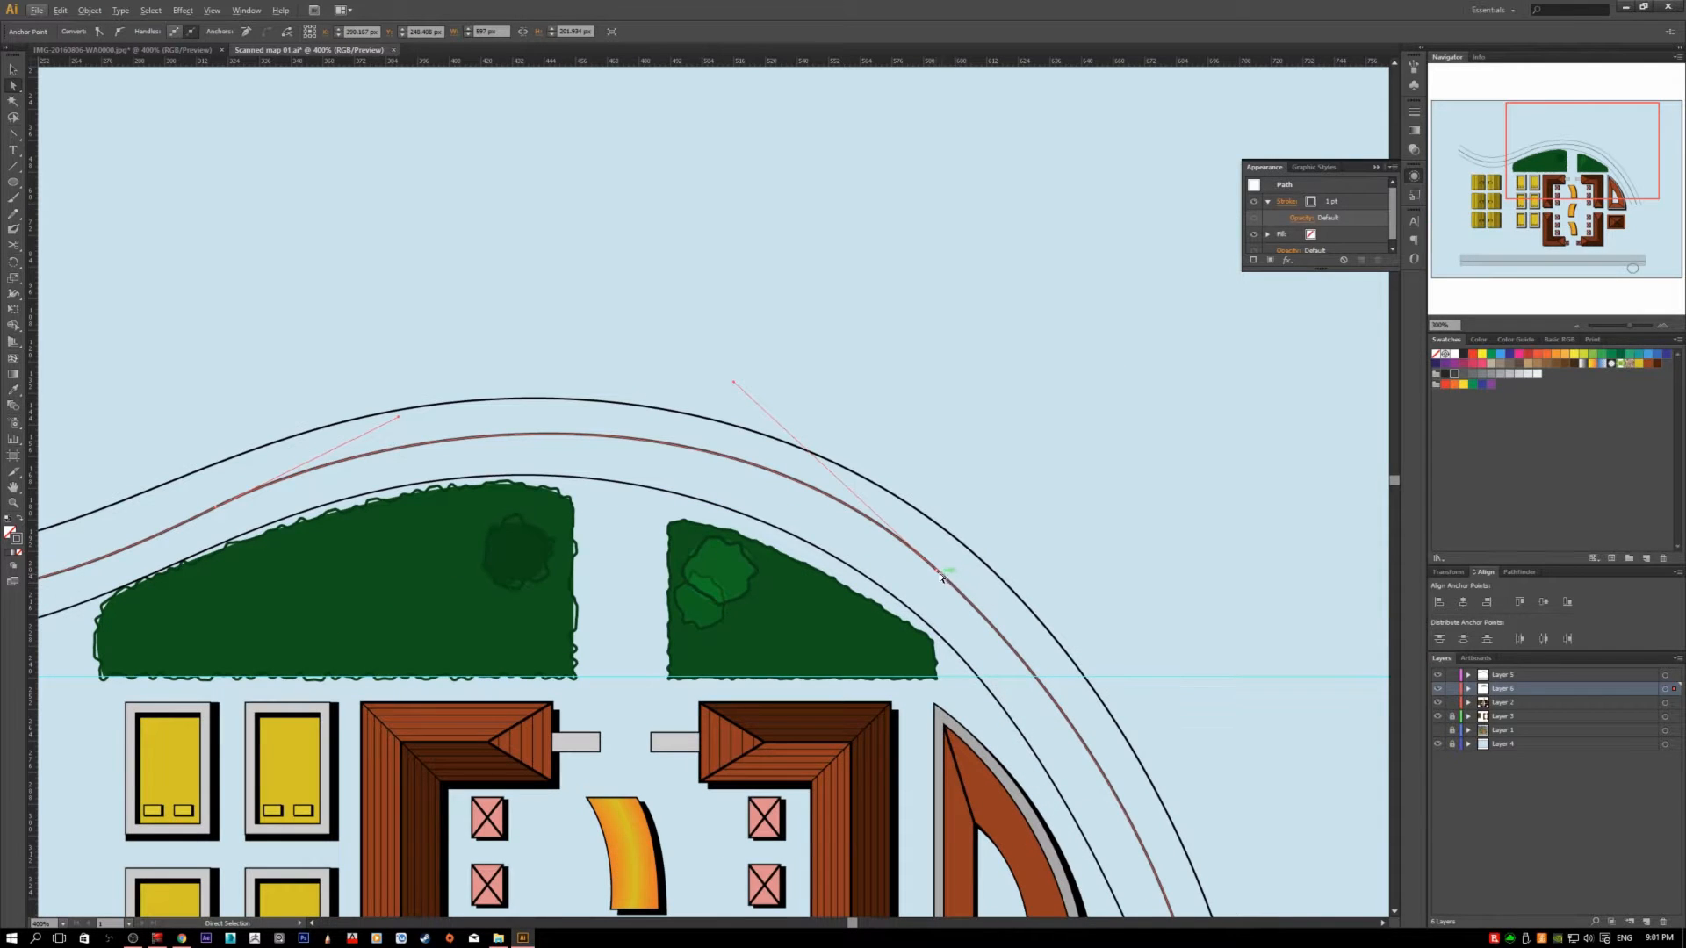
pyautogui.scroll(-2, 916, 622)
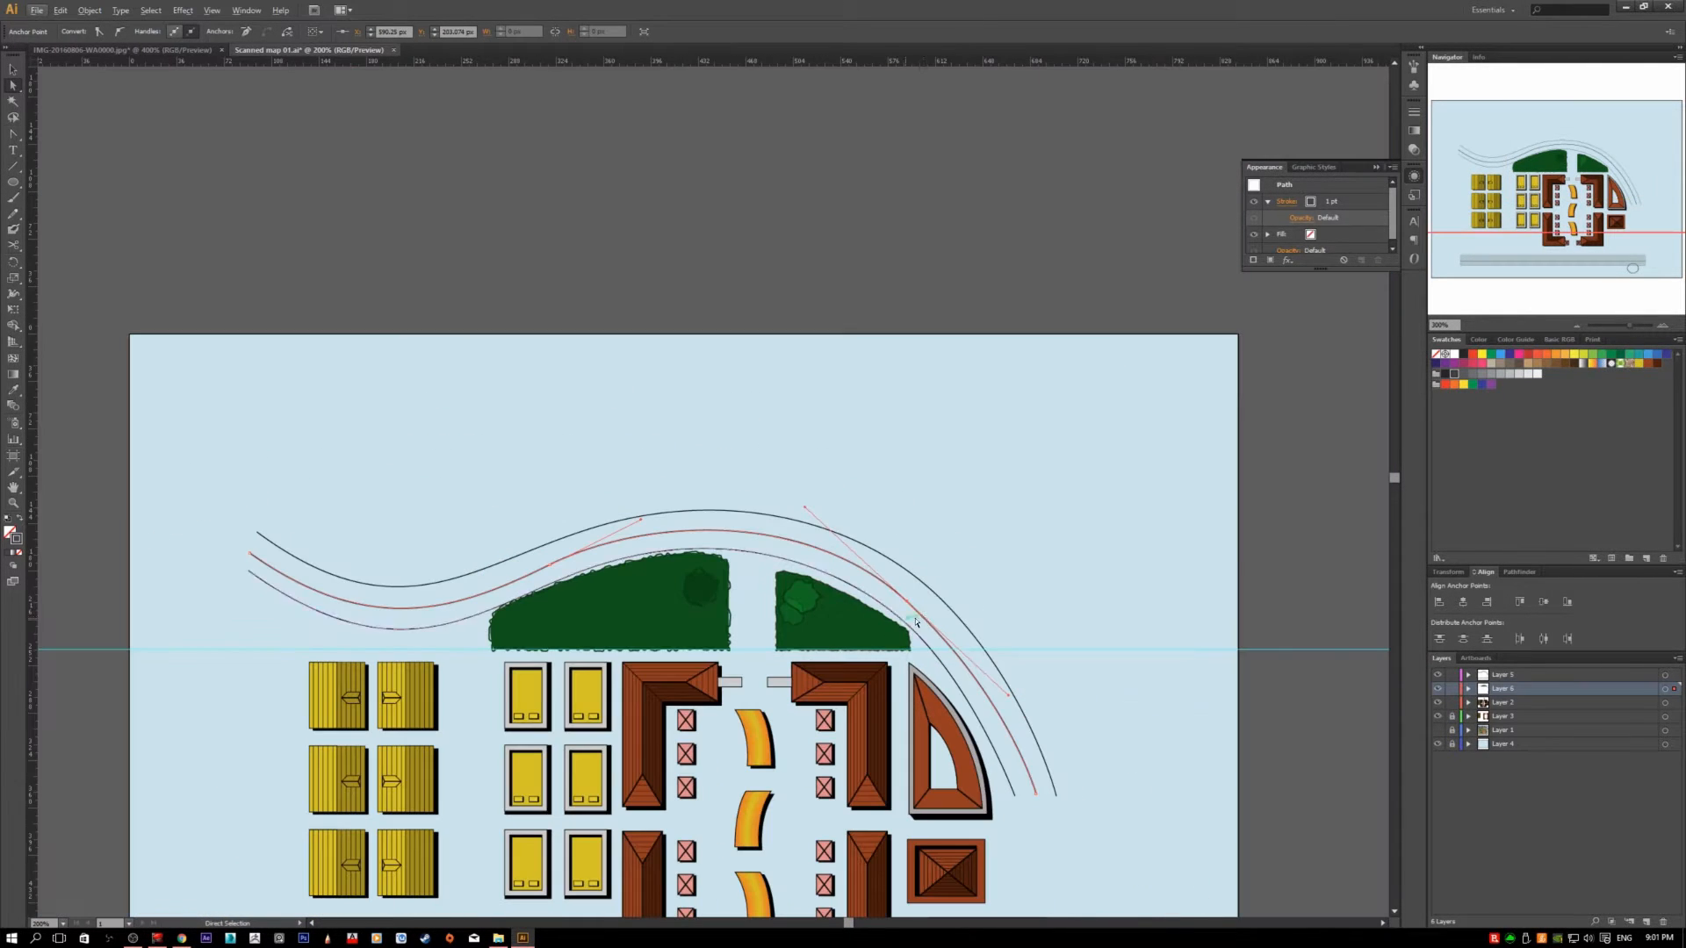
pyautogui.click(906, 602)
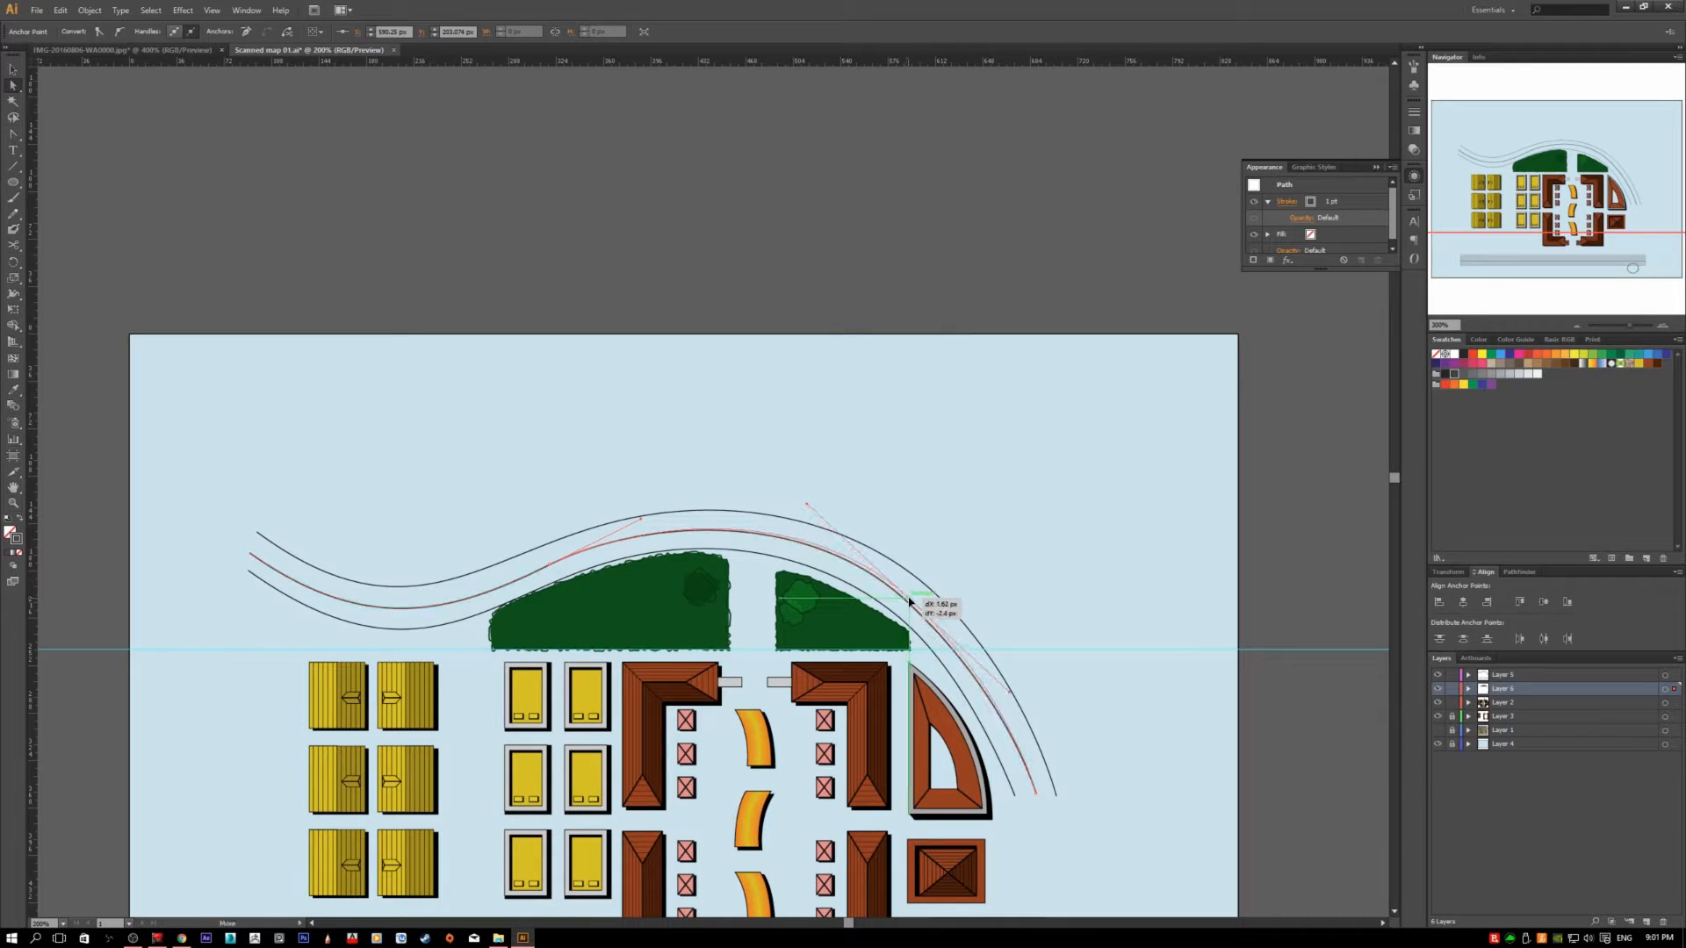
pyautogui.click(1015, 582)
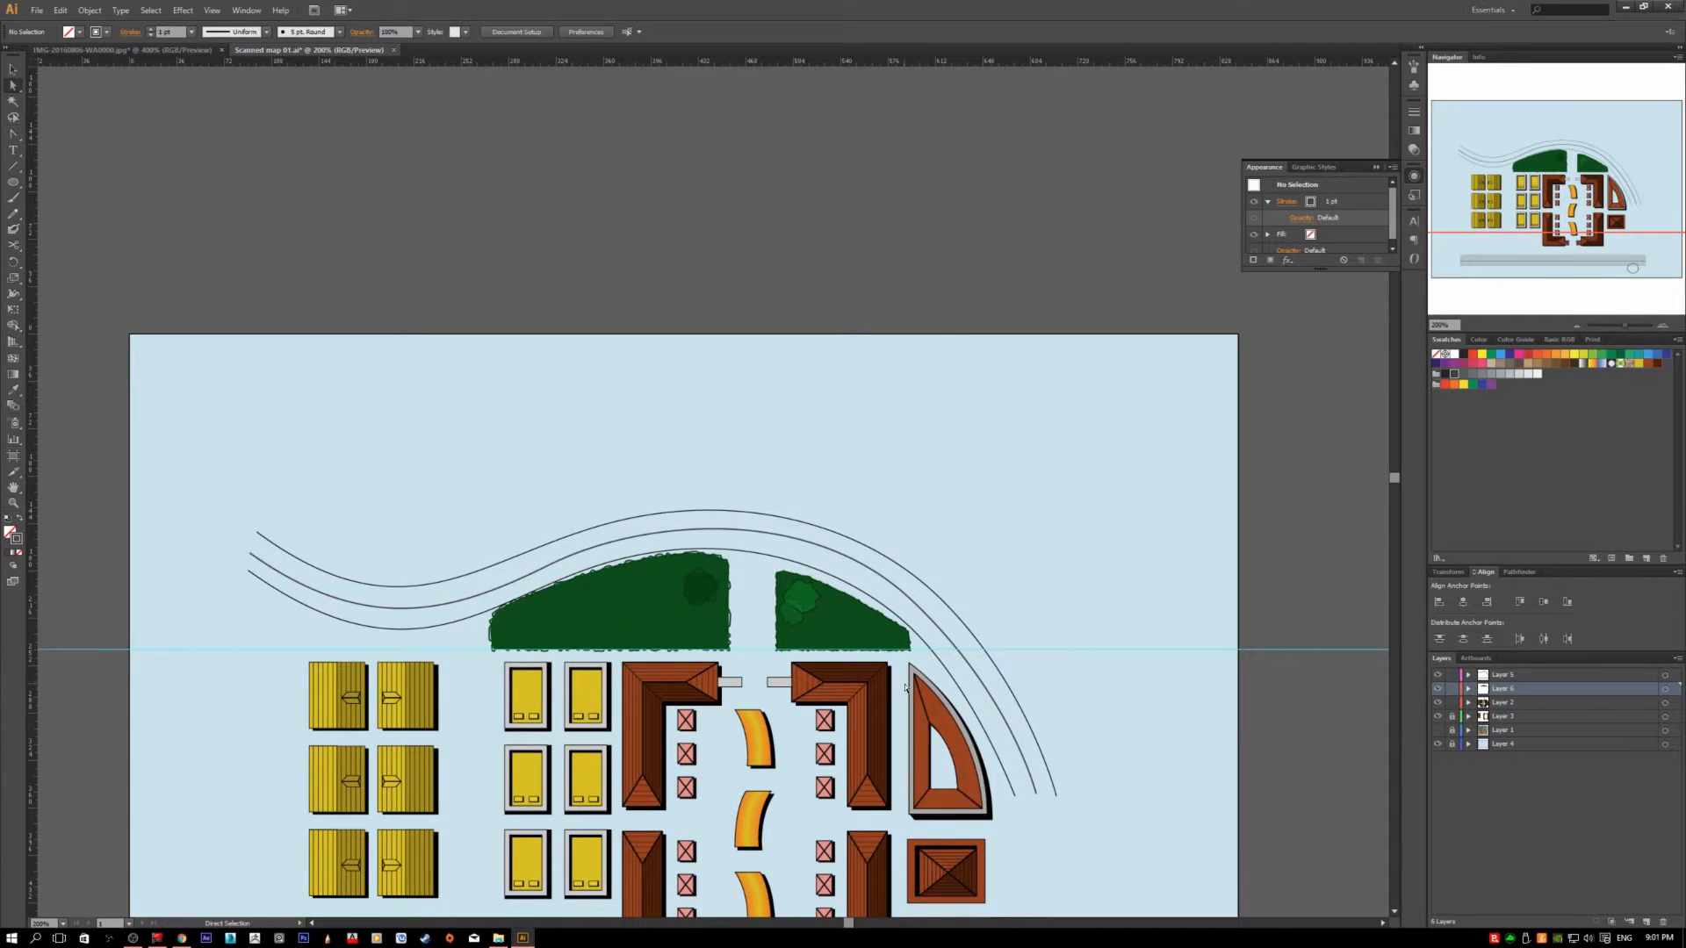
# - Draw a curved line along the outside of the promenade's outer edge with the Pen tool, from the southeast end to the northwest end, and deselect it
pyautogui.press('p')
pyautogui.click(1070, 780)
pyautogui.click(1071, 740)
pyautogui.click(1049, 696)
pyautogui.click(1030, 659)
pyautogui.moveTo(960, 573); pyautogui.dragTo(949, 572)
pyautogui.click(931, 551)
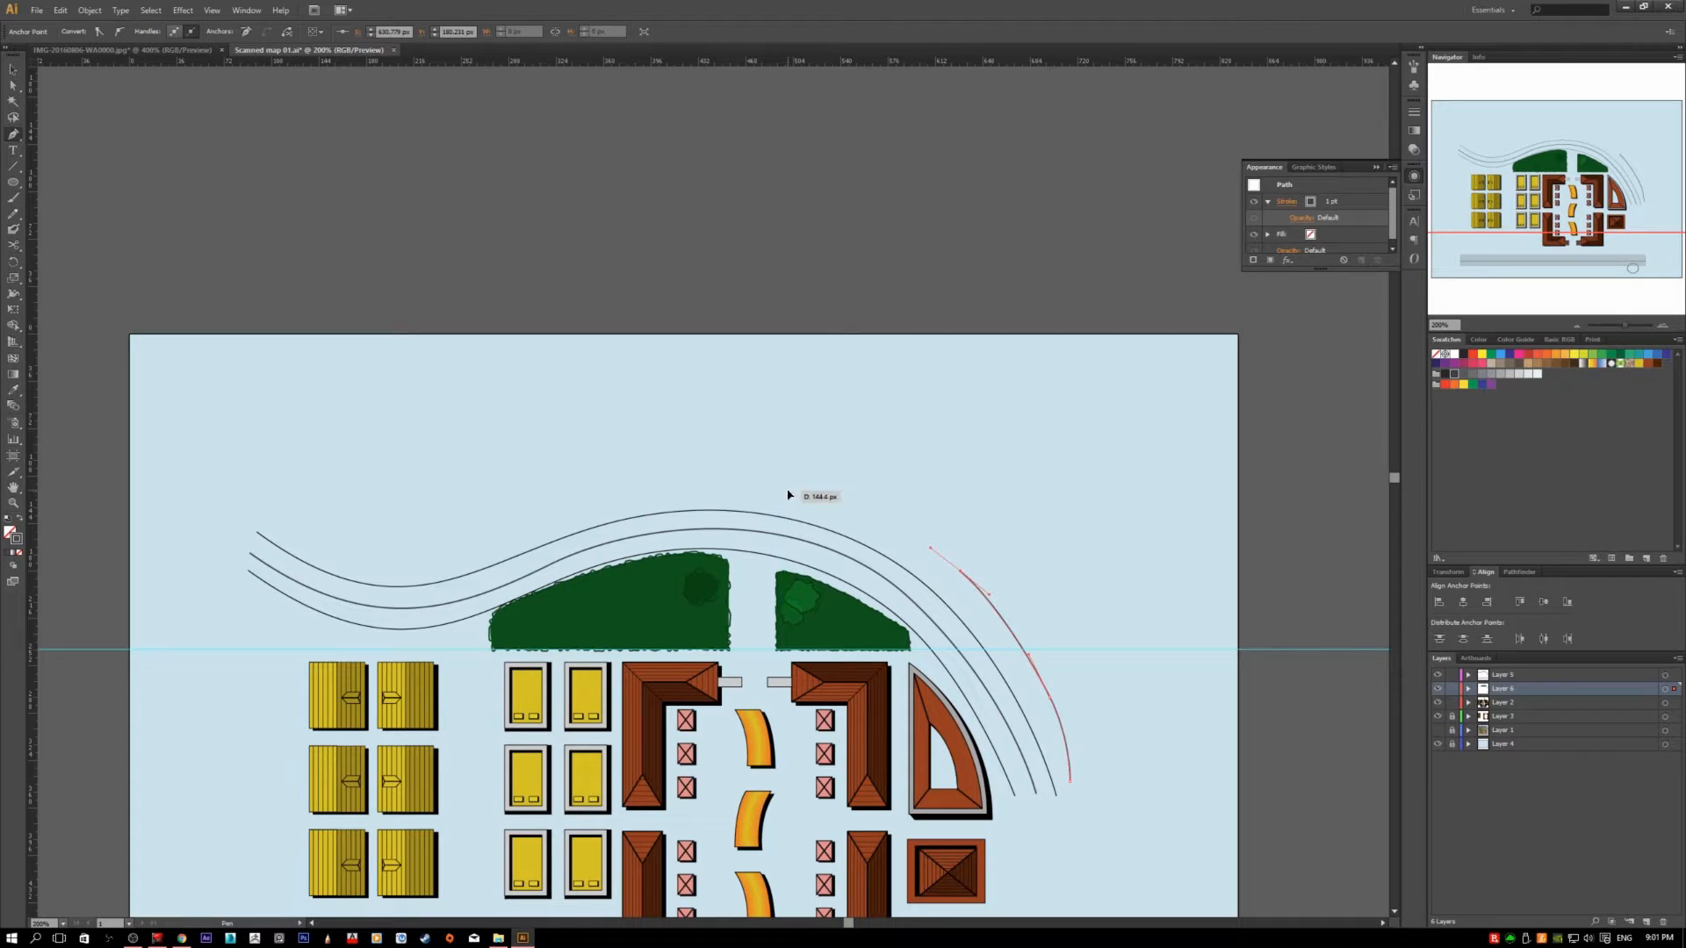
pyautogui.moveTo(711, 483); pyautogui.dragTo(595, 513)
pyautogui.moveTo(441, 559)
pyautogui.mouseDown()
pyautogui.moveTo(490, 554)
pyautogui.moveTo(445, 571)
pyautogui.moveTo(460, 577)
pyautogui.mouseUp()
pyautogui.hotkey('ctrl', 'z')
pyautogui.moveTo(323, 549); pyautogui.dragTo(304, 526)
pyautogui.click(247, 488)
pyautogui.press('v')
pyautogui.click(451, 460)
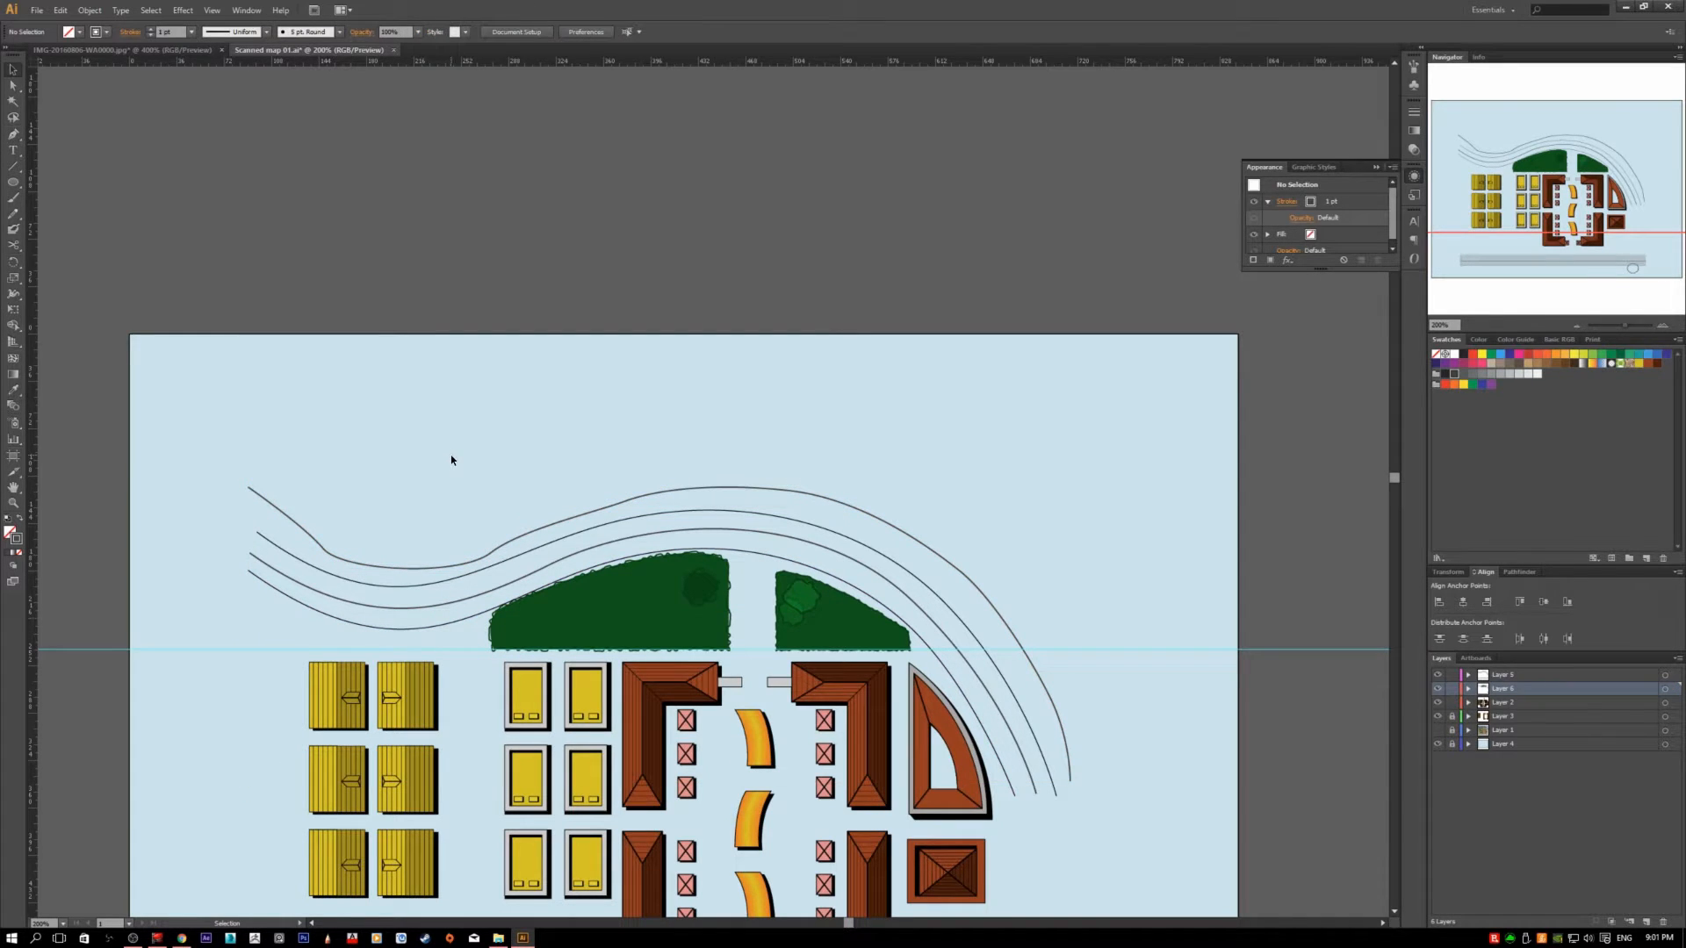
# - Try to smooth the new outer line by adjusting its anchor and handle above the large green area, and delete the line
pyautogui.press('a')
pyautogui.click(616, 505)
pyautogui.click(670, 488)
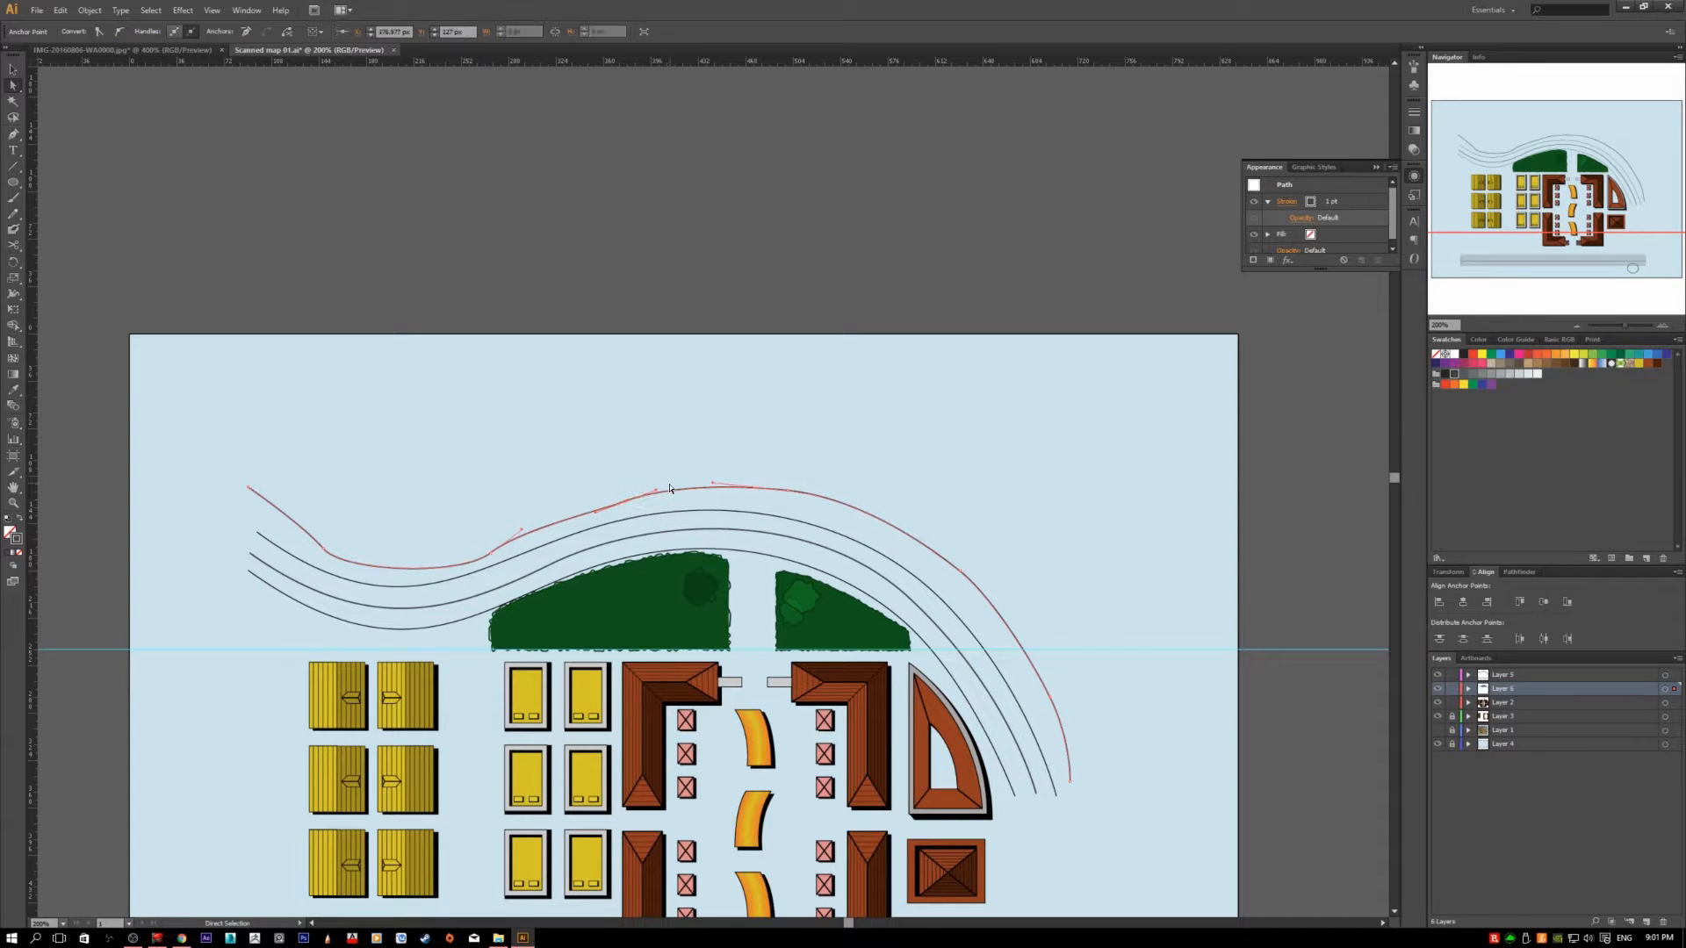
pyautogui.moveTo(658, 494); pyautogui.dragTo(681, 489)
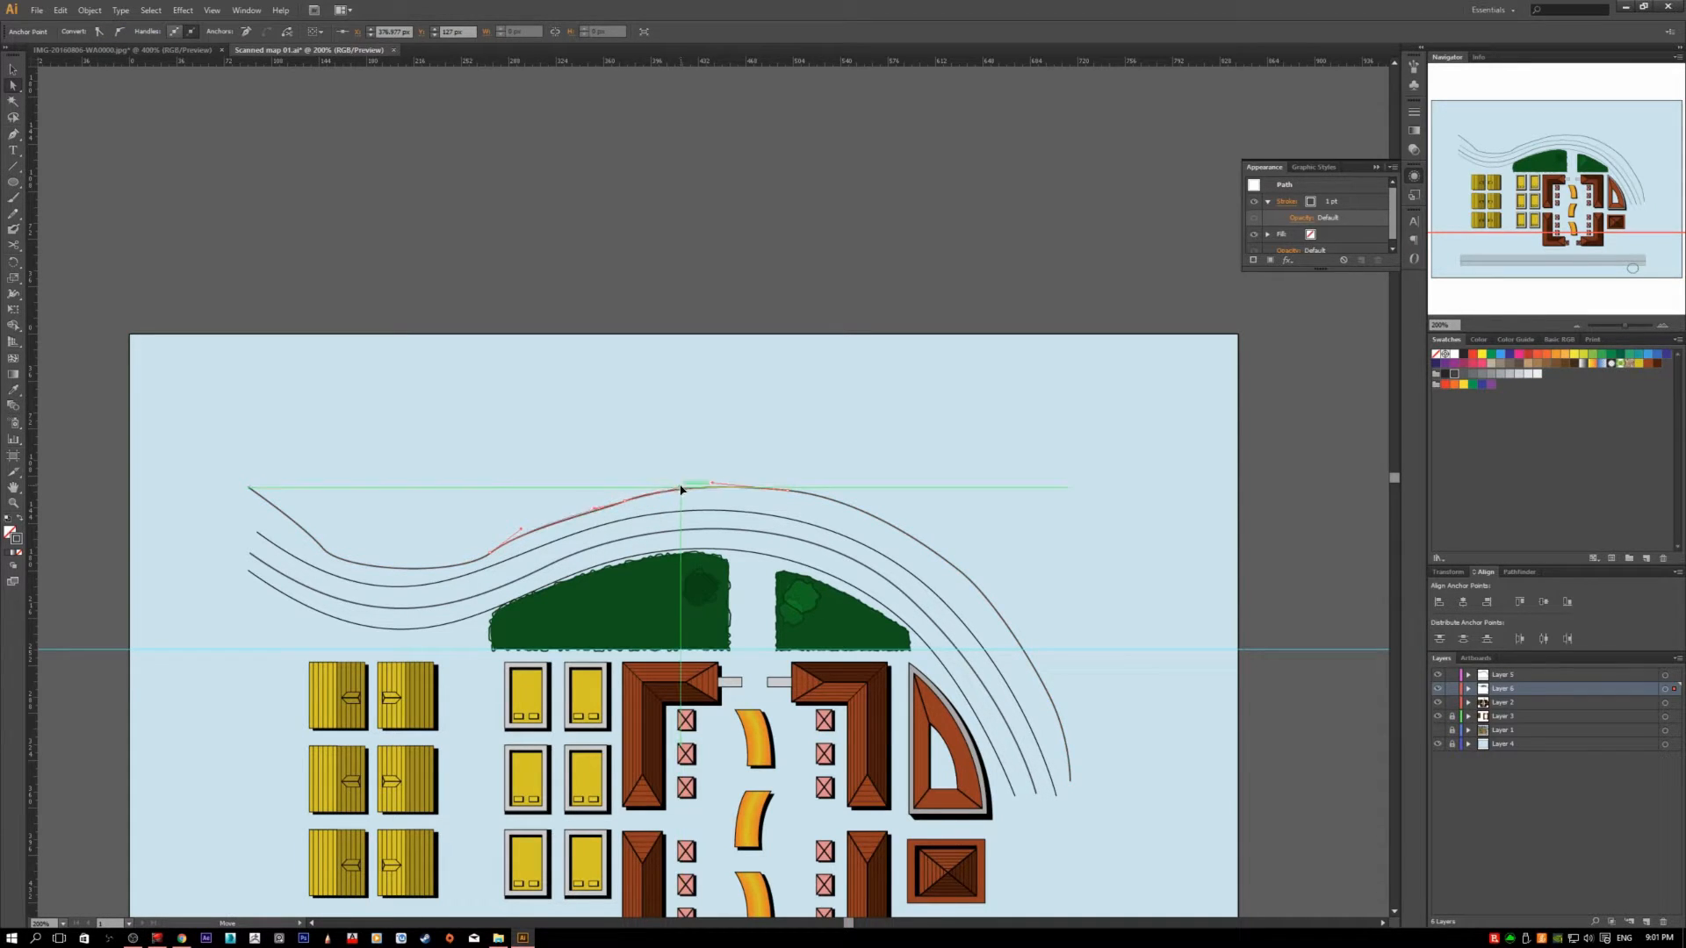
pyautogui.moveTo(523, 532); pyautogui.dragTo(539, 529)
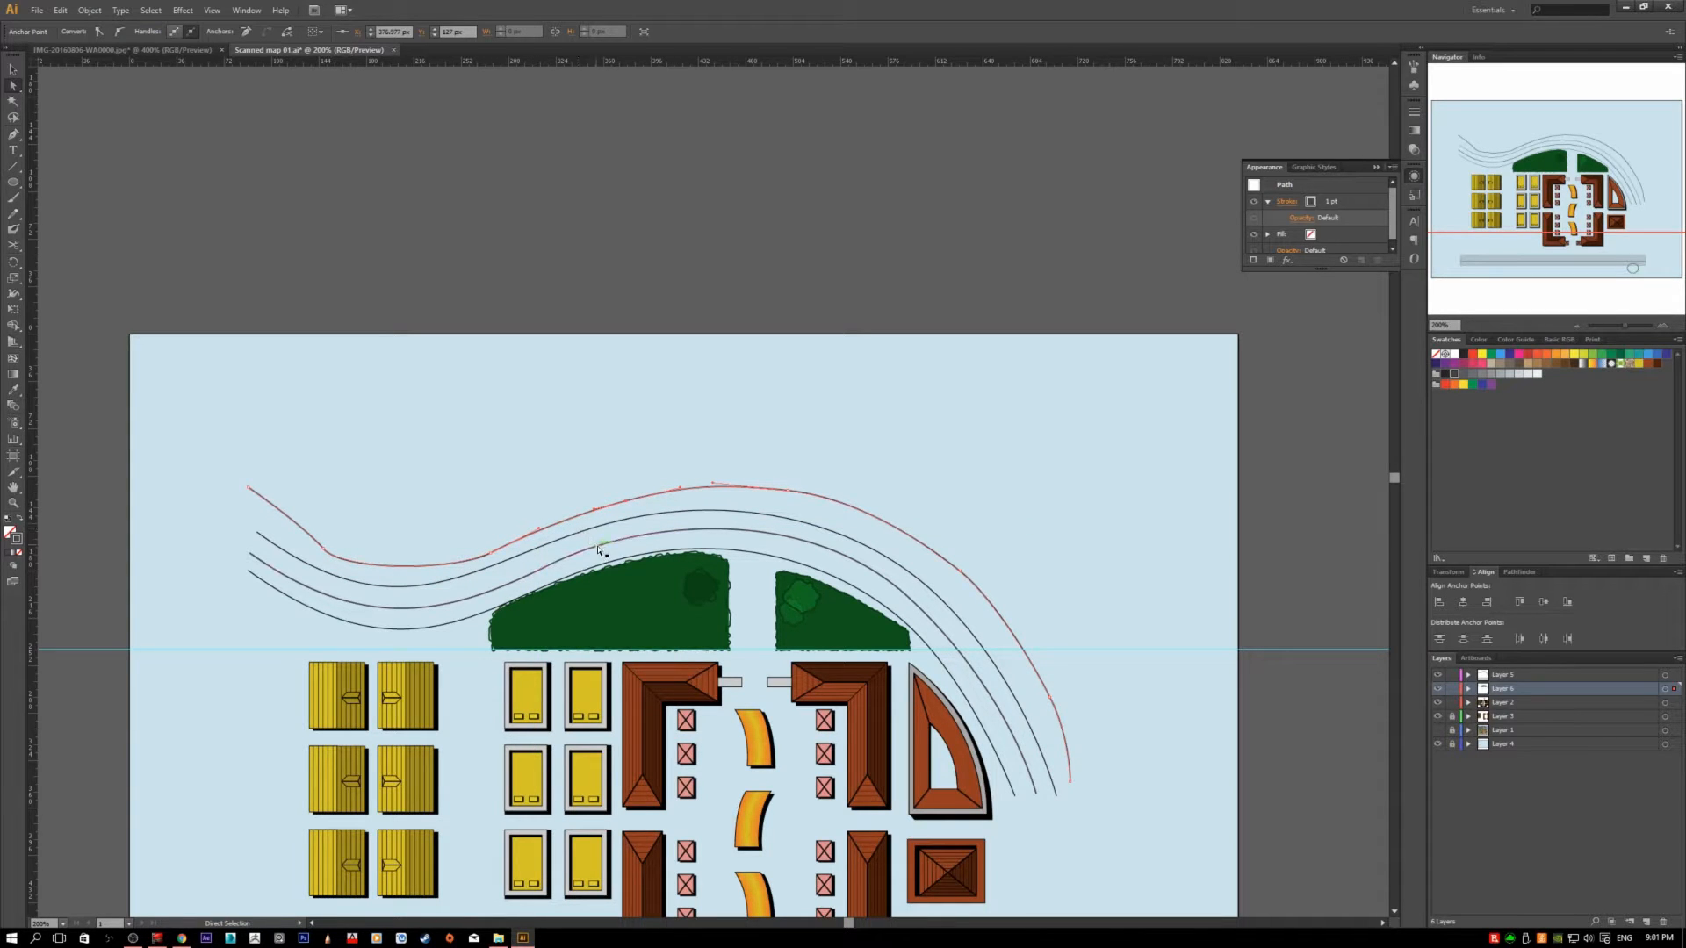
pyautogui.press('Delete')
# - Try drawing the line outside the promenade again with fewer anchors and long curve handles, and delete it
pyautogui.press('p')
pyautogui.click(1087, 791)
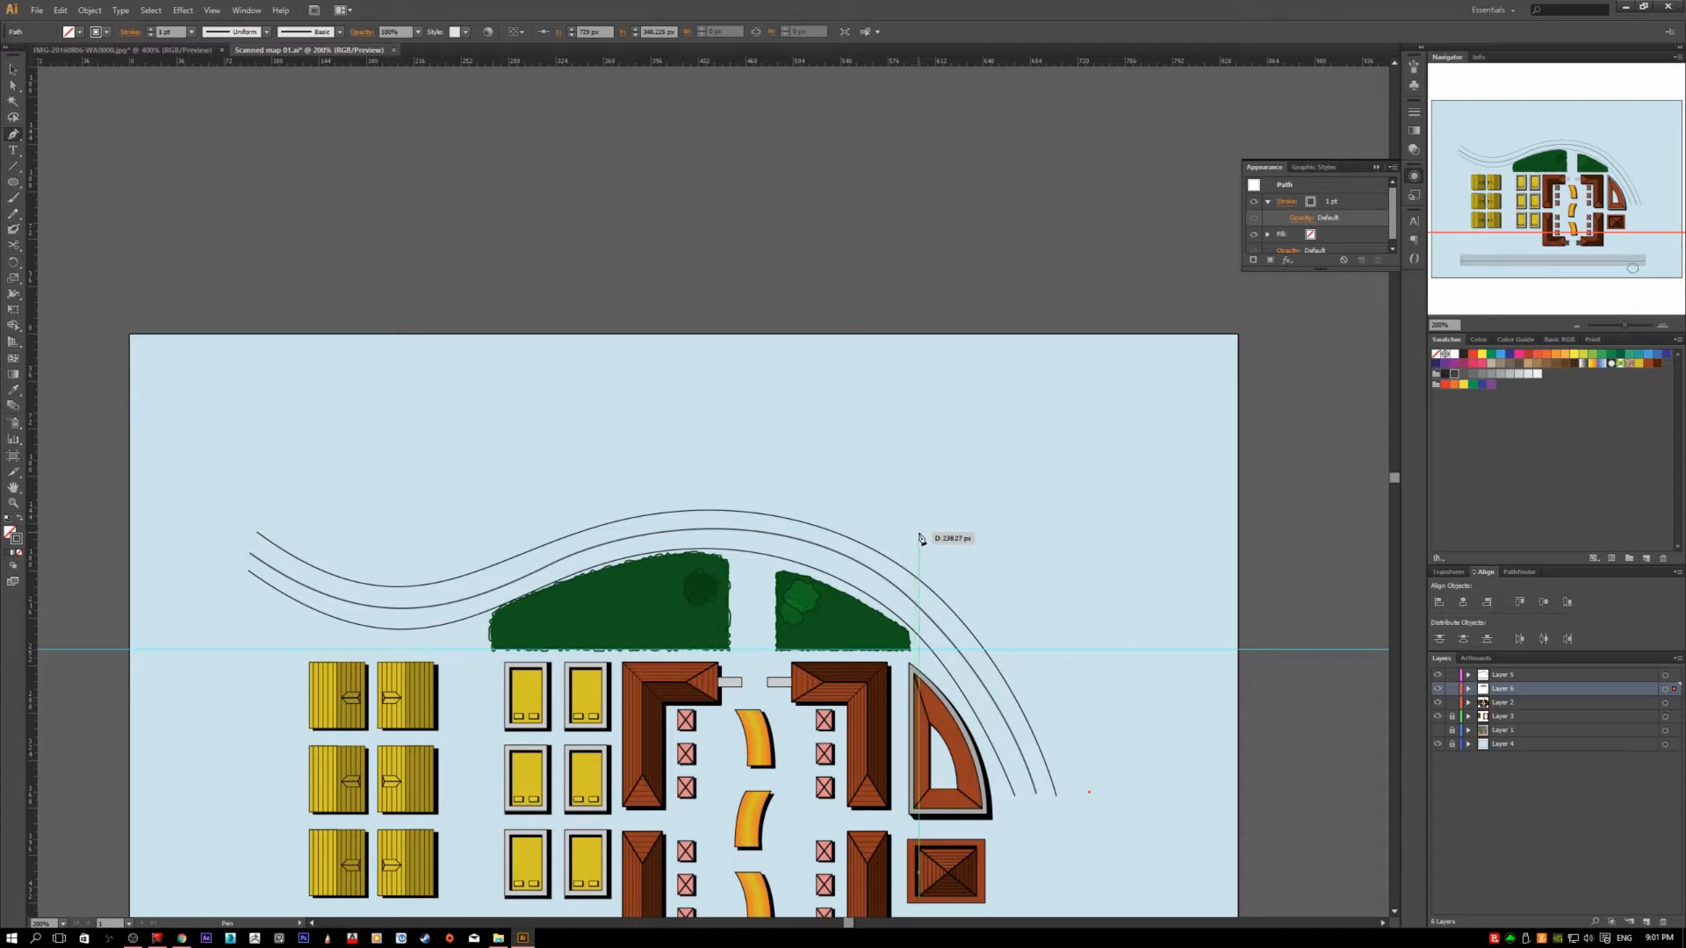
pyautogui.moveTo(920, 550); pyautogui.dragTo(775, 456)
pyautogui.moveTo(523, 530); pyautogui.dragTo(454, 565)
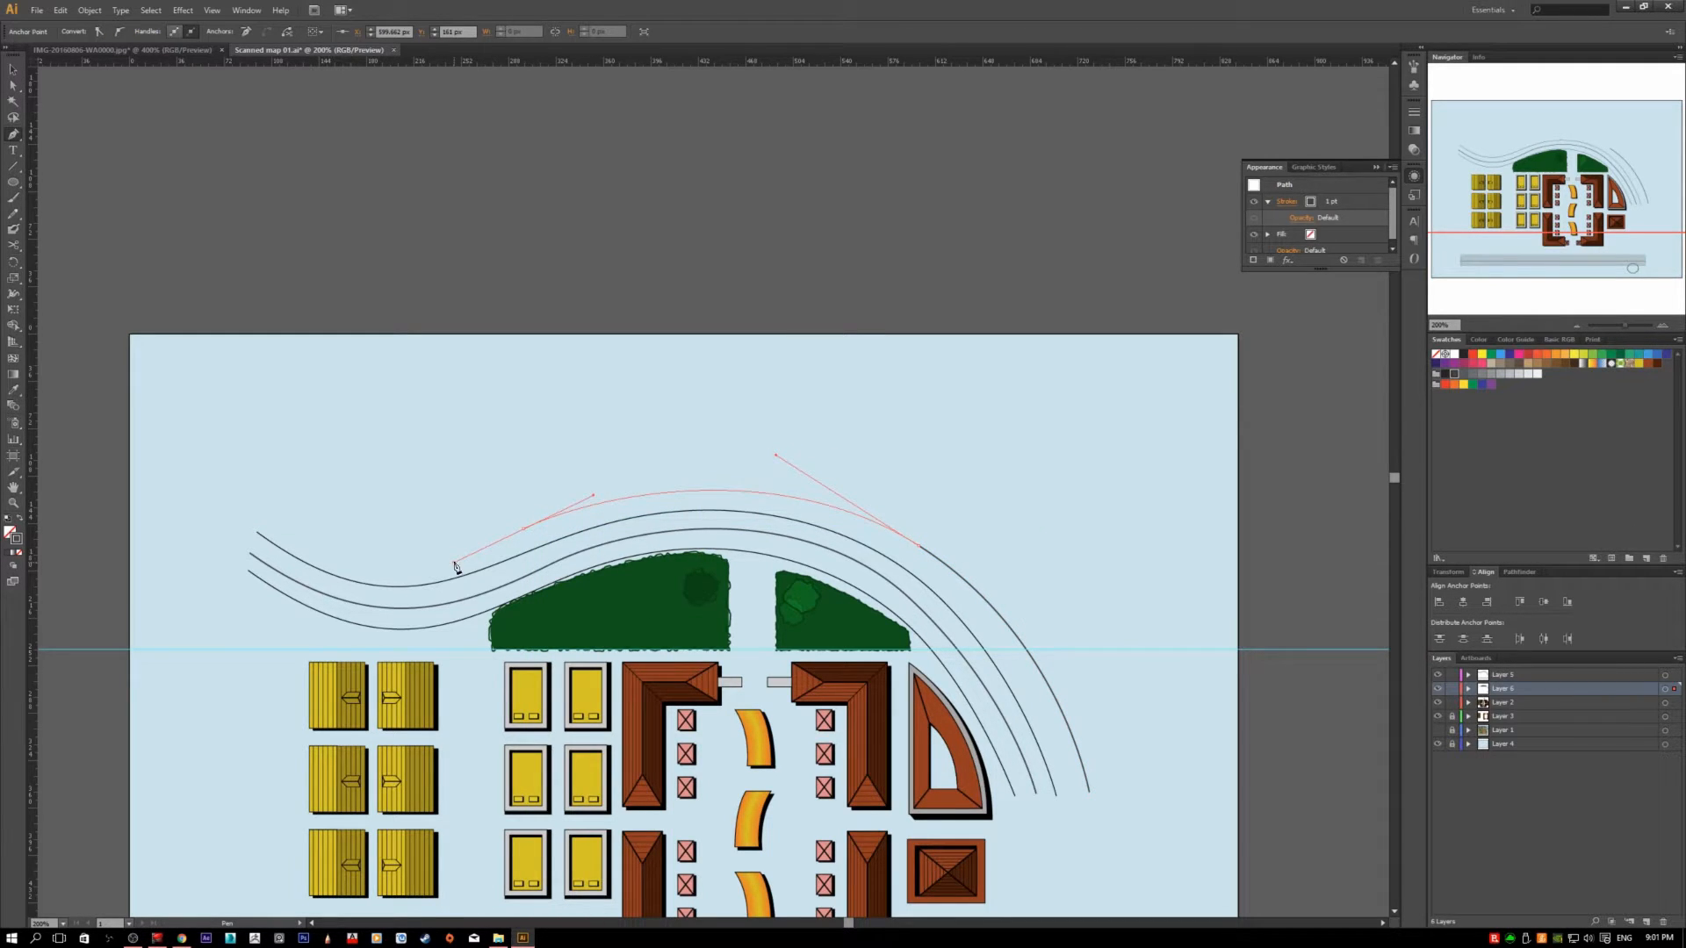
pyautogui.moveTo(248, 503); pyautogui.dragTo(150, 404)
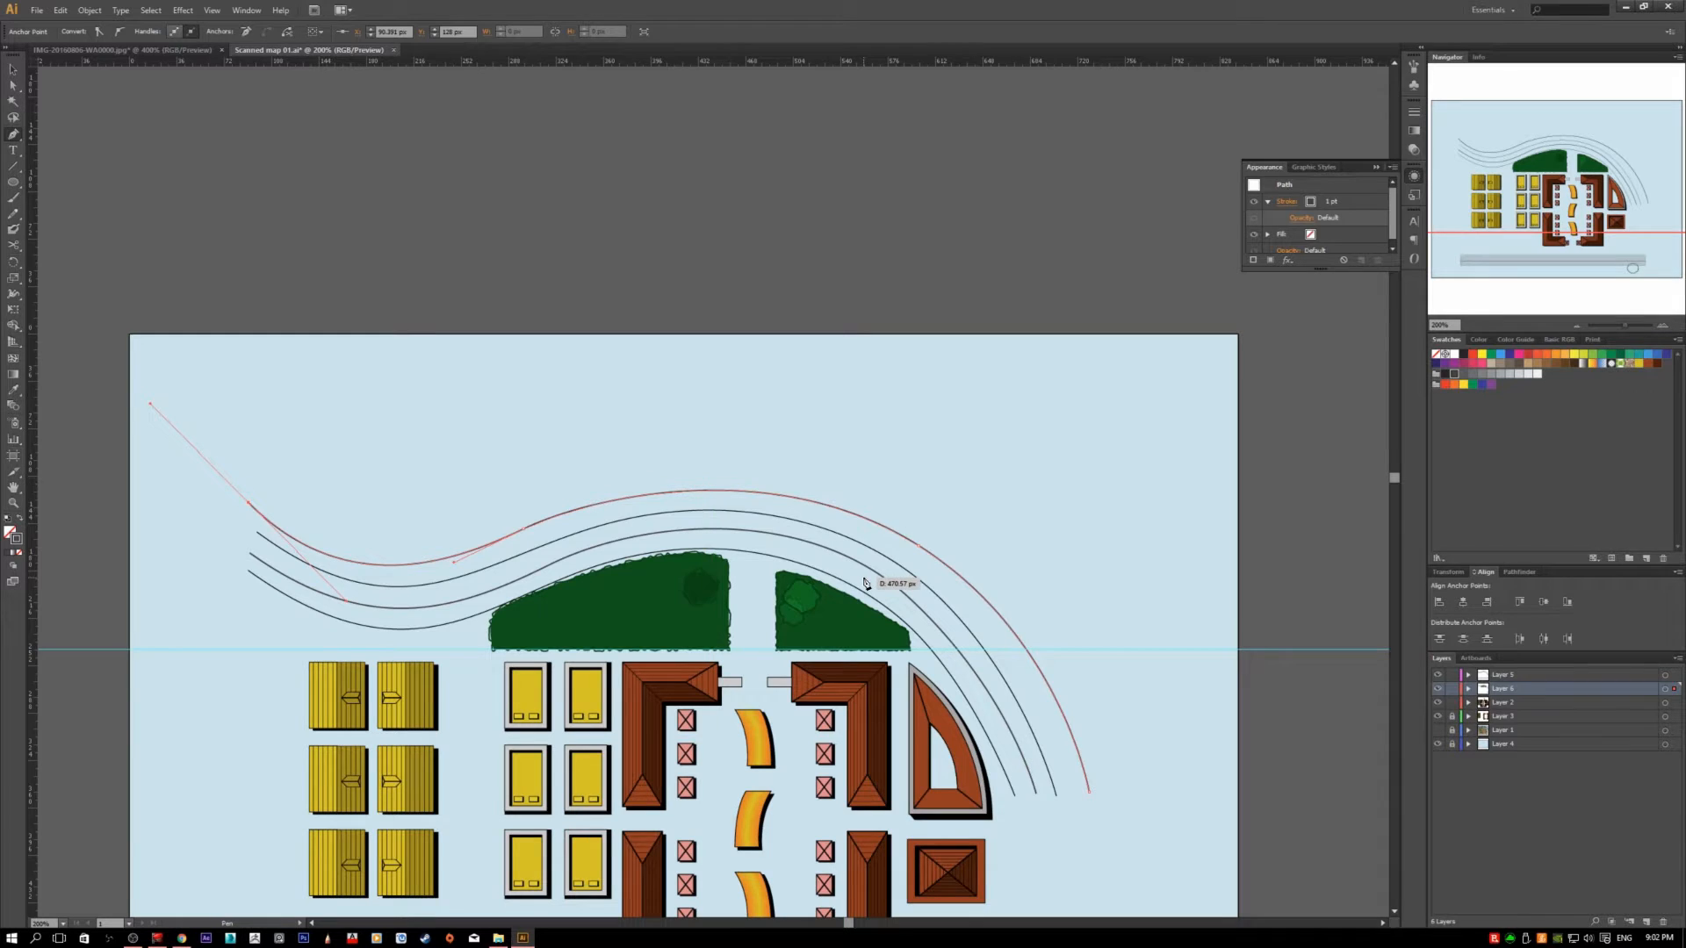
pyautogui.press('Delete')
pyautogui.press('Delete')
pyautogui.press('v')
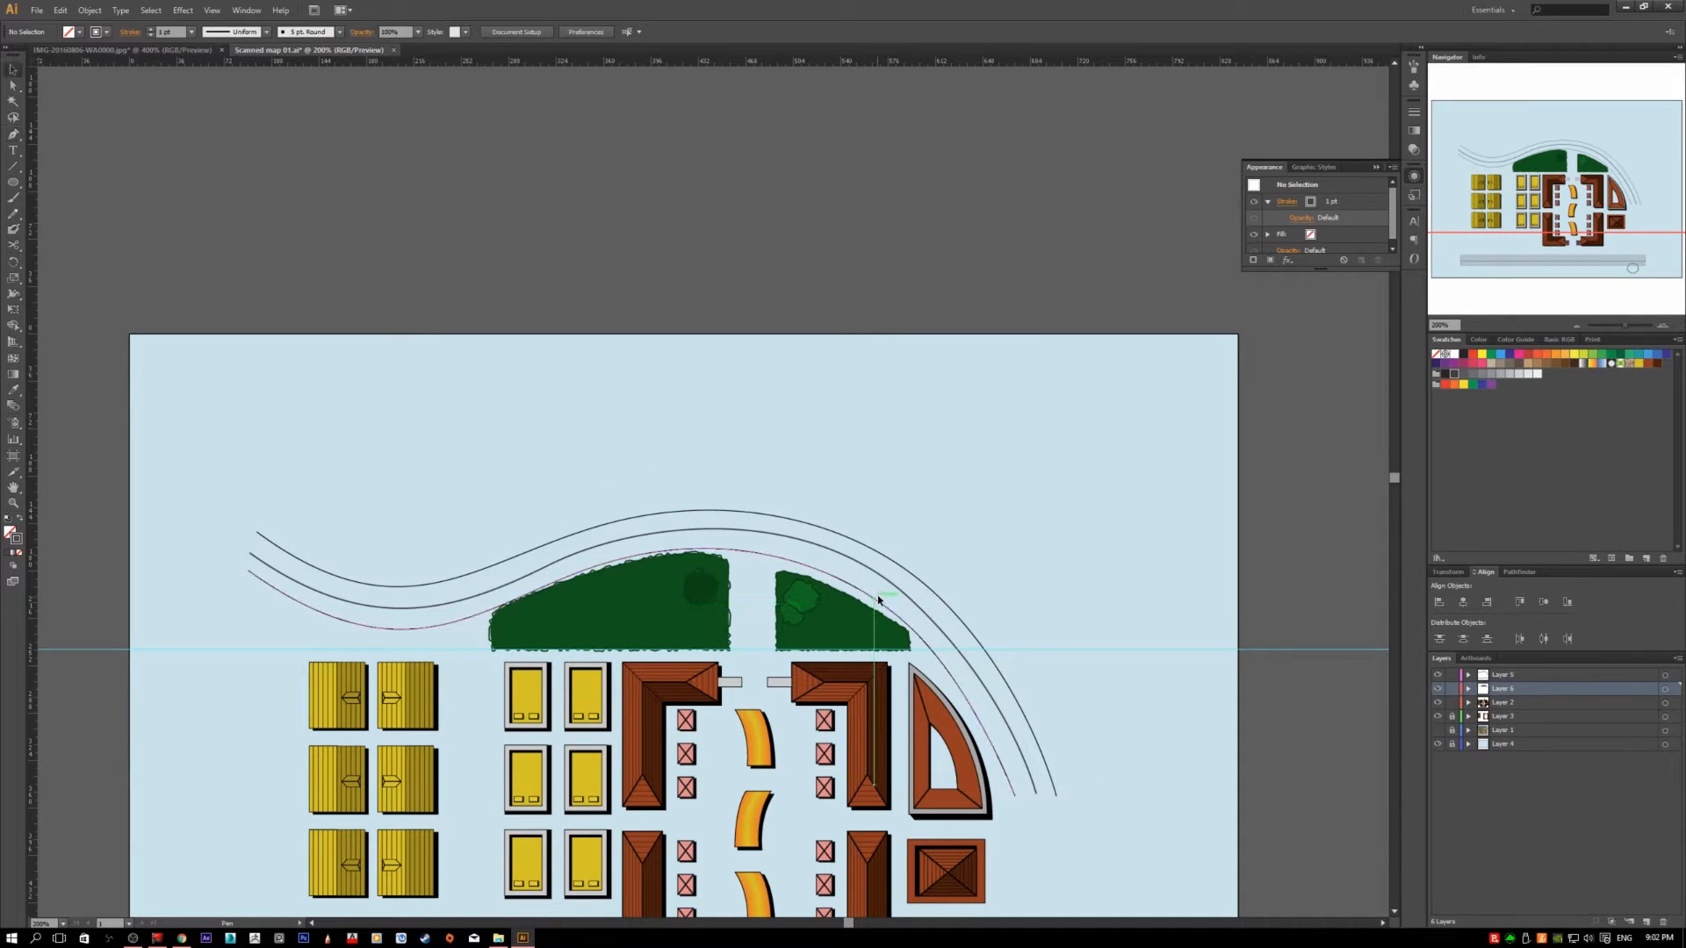
pyautogui.scroll(-1, 1115, 826)
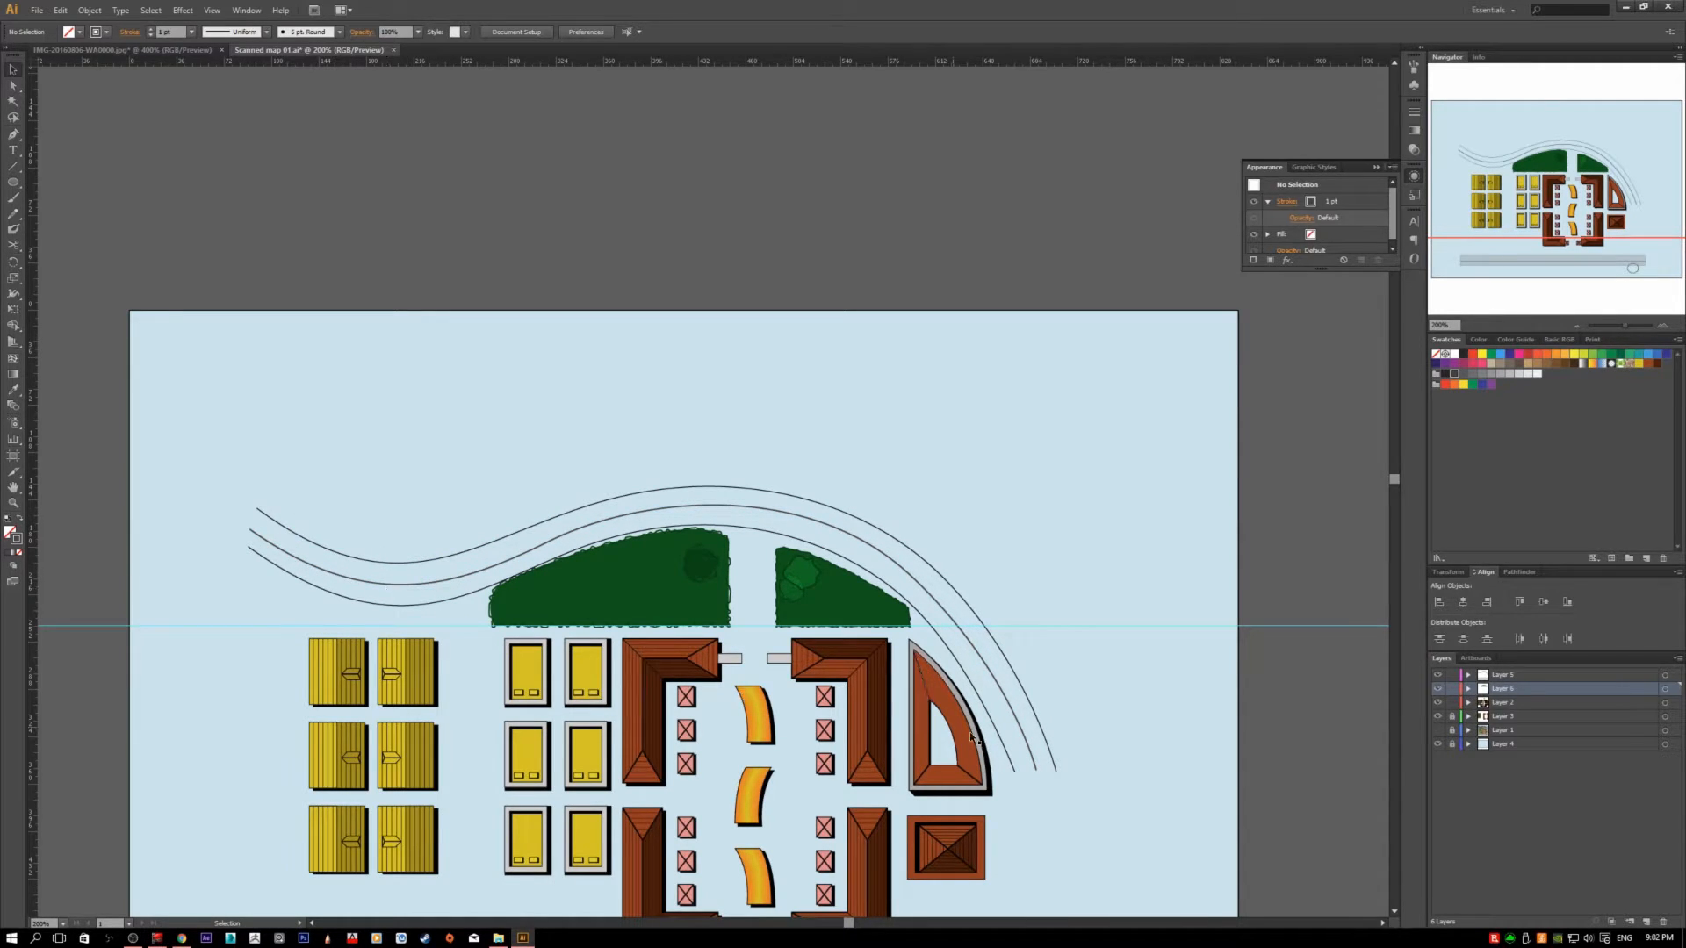
pyautogui.keyDown('alt'); pyautogui.scroll(2, 1067, 802); pyautogui.keyUp('alt')
pyautogui.click(938, 604)
pyautogui.keyDown('alt'); pyautogui.scroll(-2, 983, 702); pyautogui.keyUp('alt')
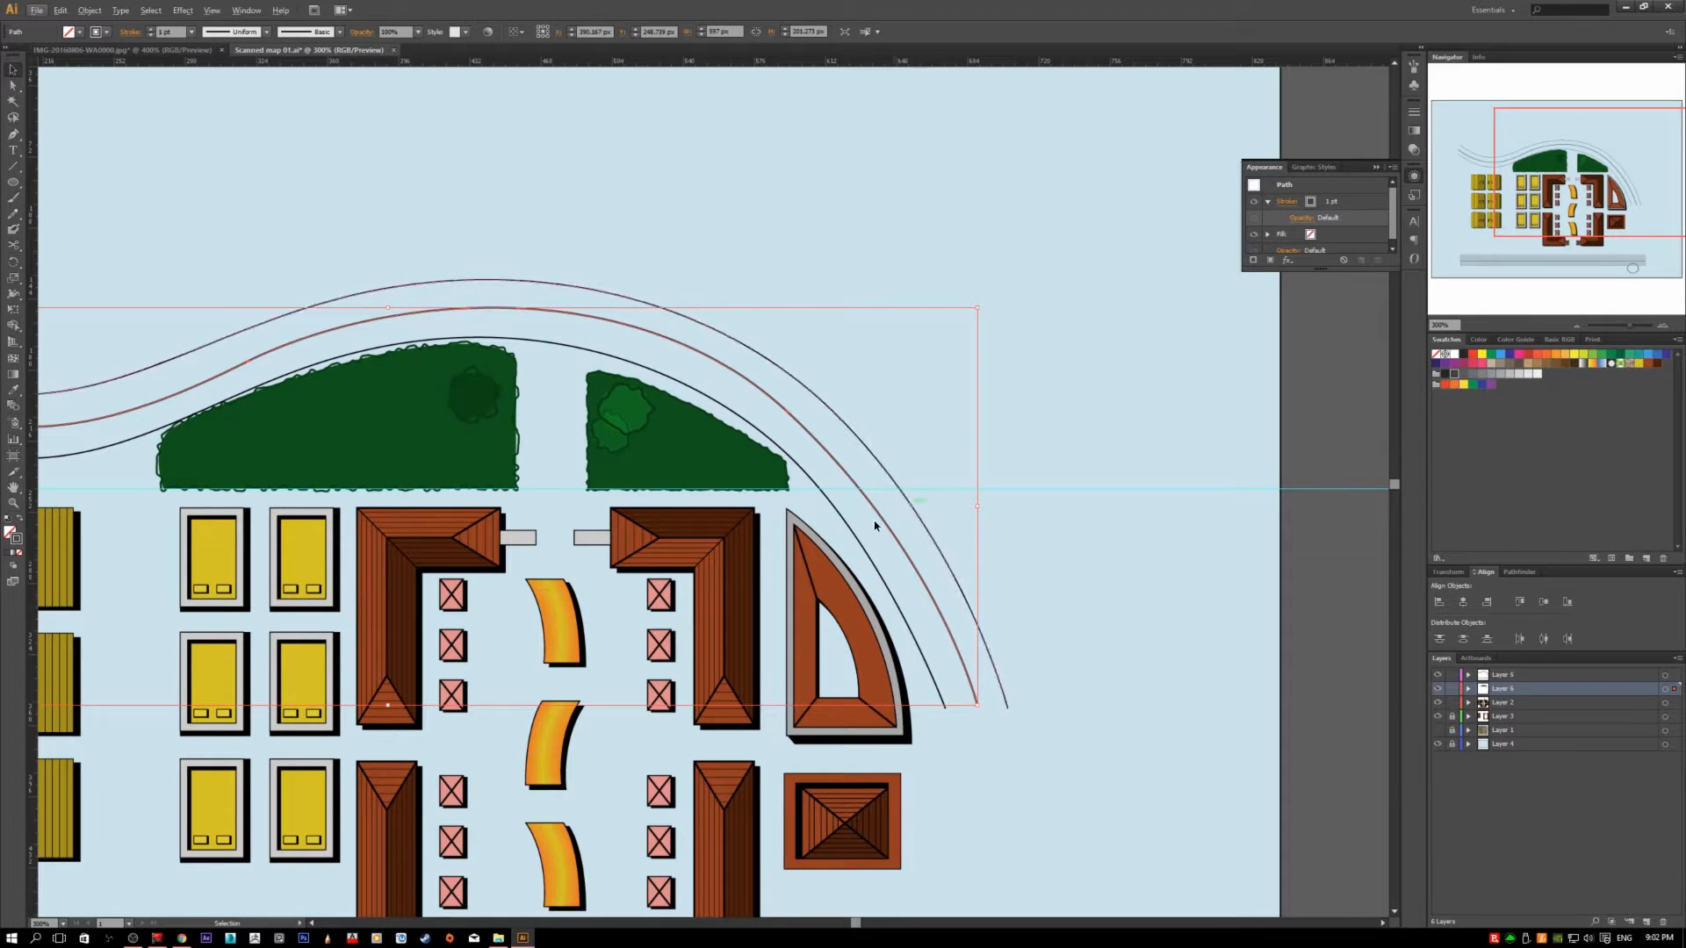
pyautogui.click(1045, 753)
# - Draw a straight cross line near the promenade's southeast end with the Pen tool, from the outer edge to the inner edge
pyautogui.scroll(2, 1049, 735)
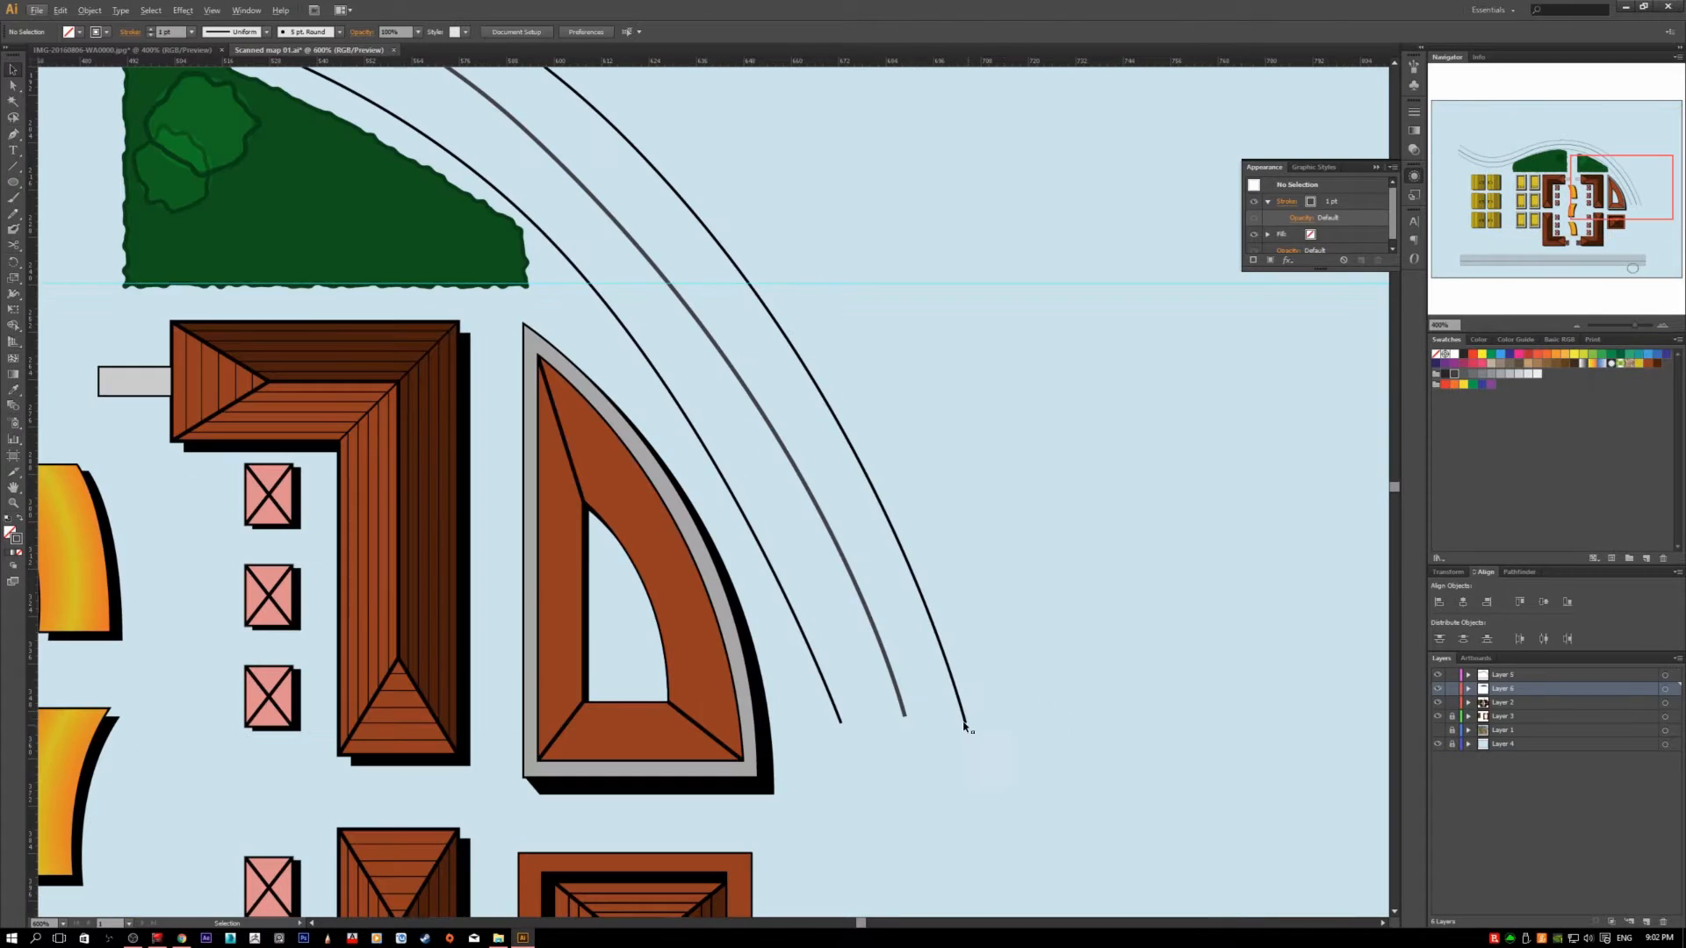
pyautogui.press('p')
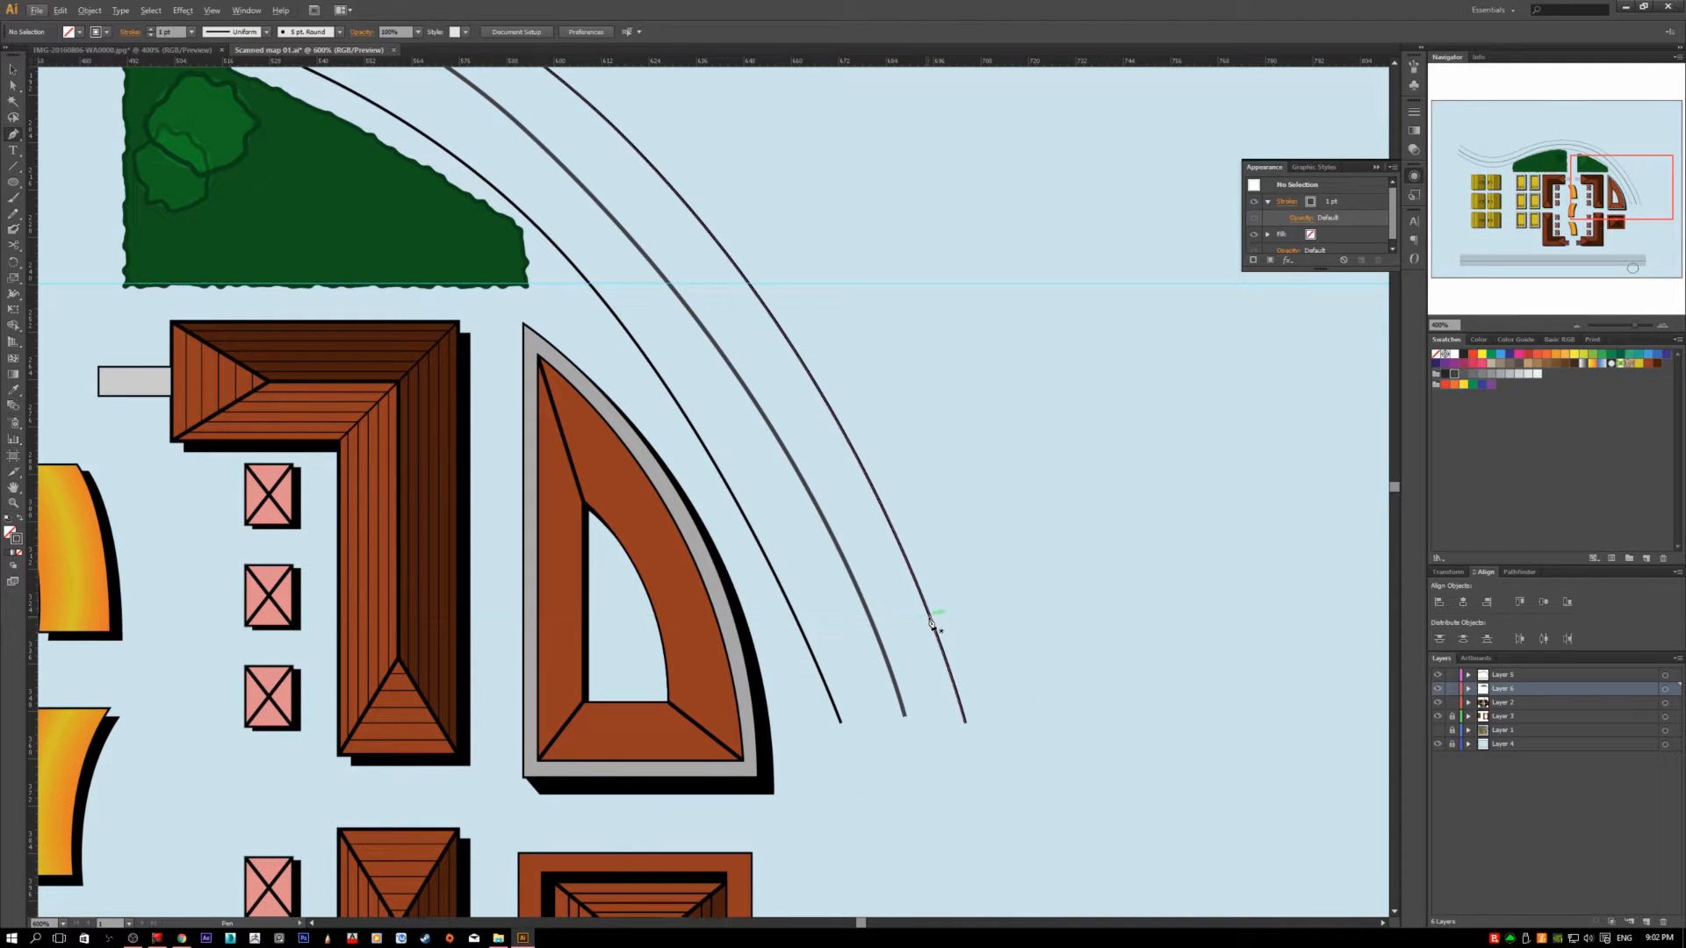
pyautogui.click(931, 617)
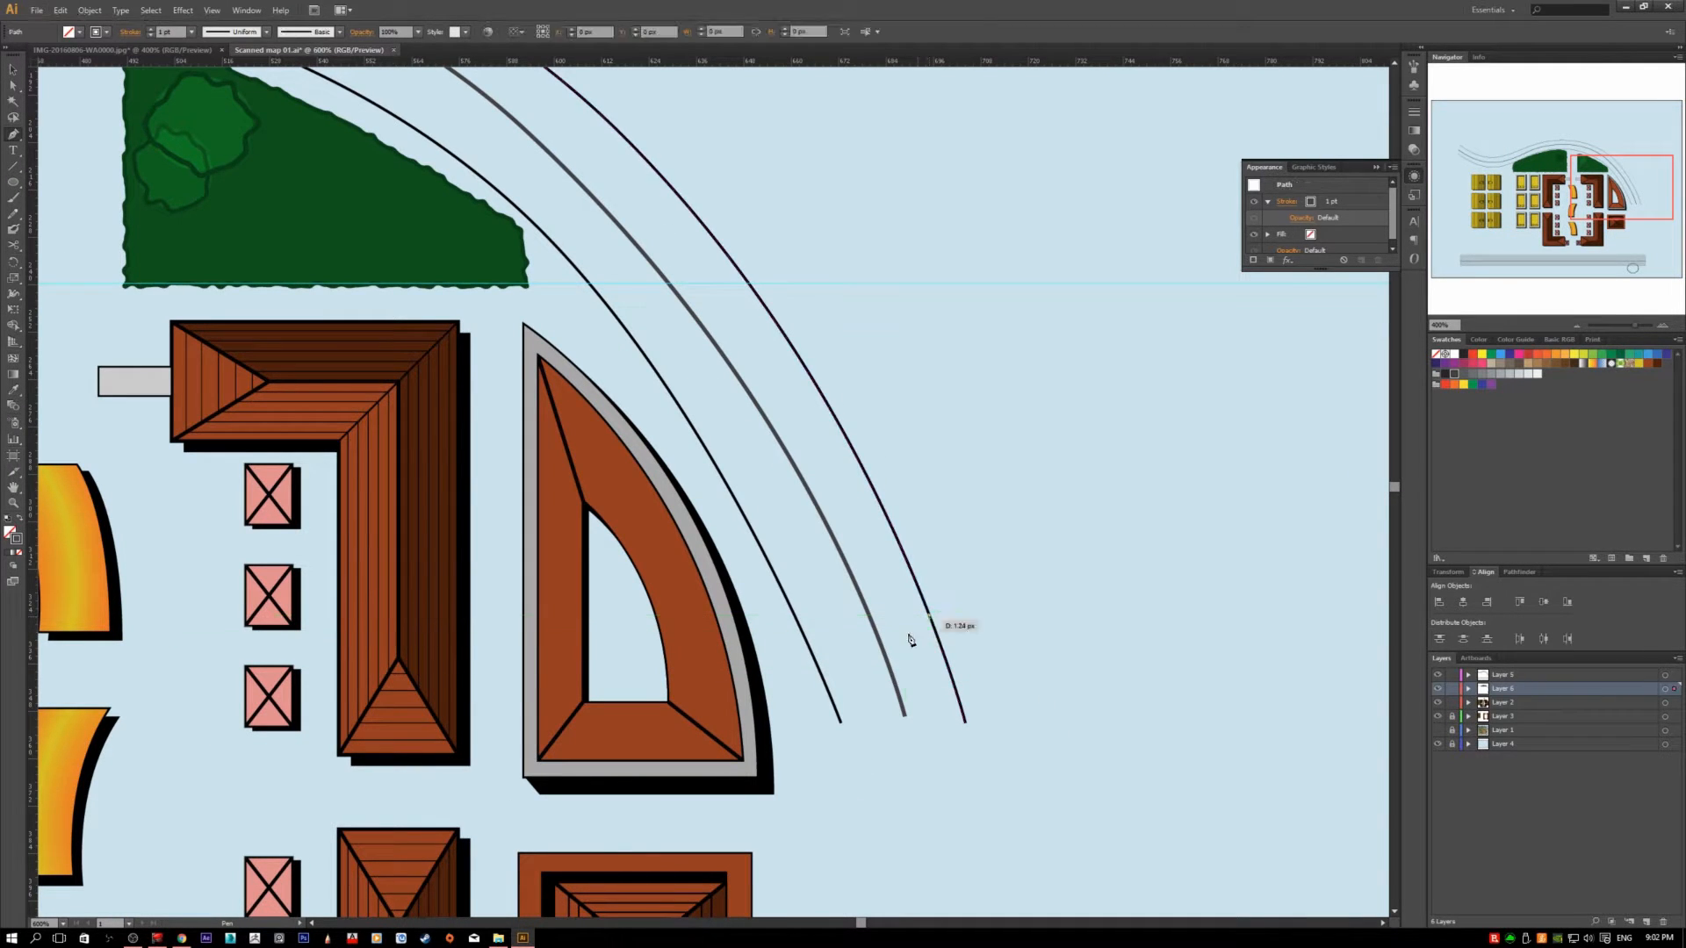
pyautogui.click(817, 662)
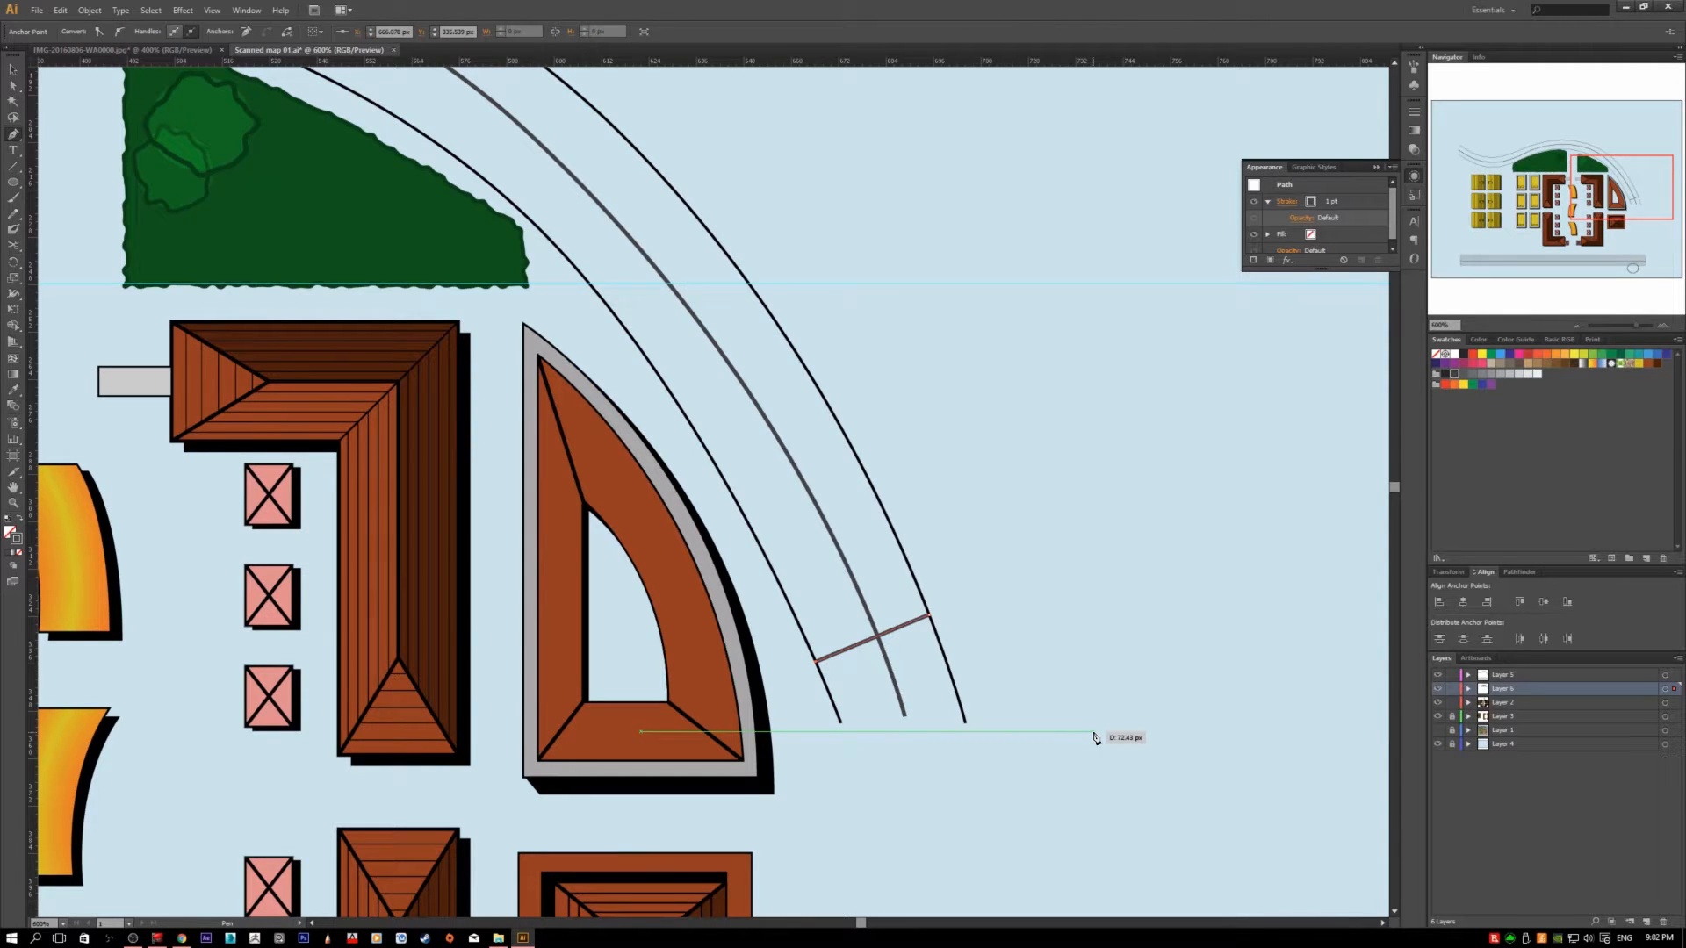
# - Try to start a cross line at the promenade's northwest end while the southeast path is still active, and undo the connecting segments
pyautogui.scroll(-6, 1095, 737)
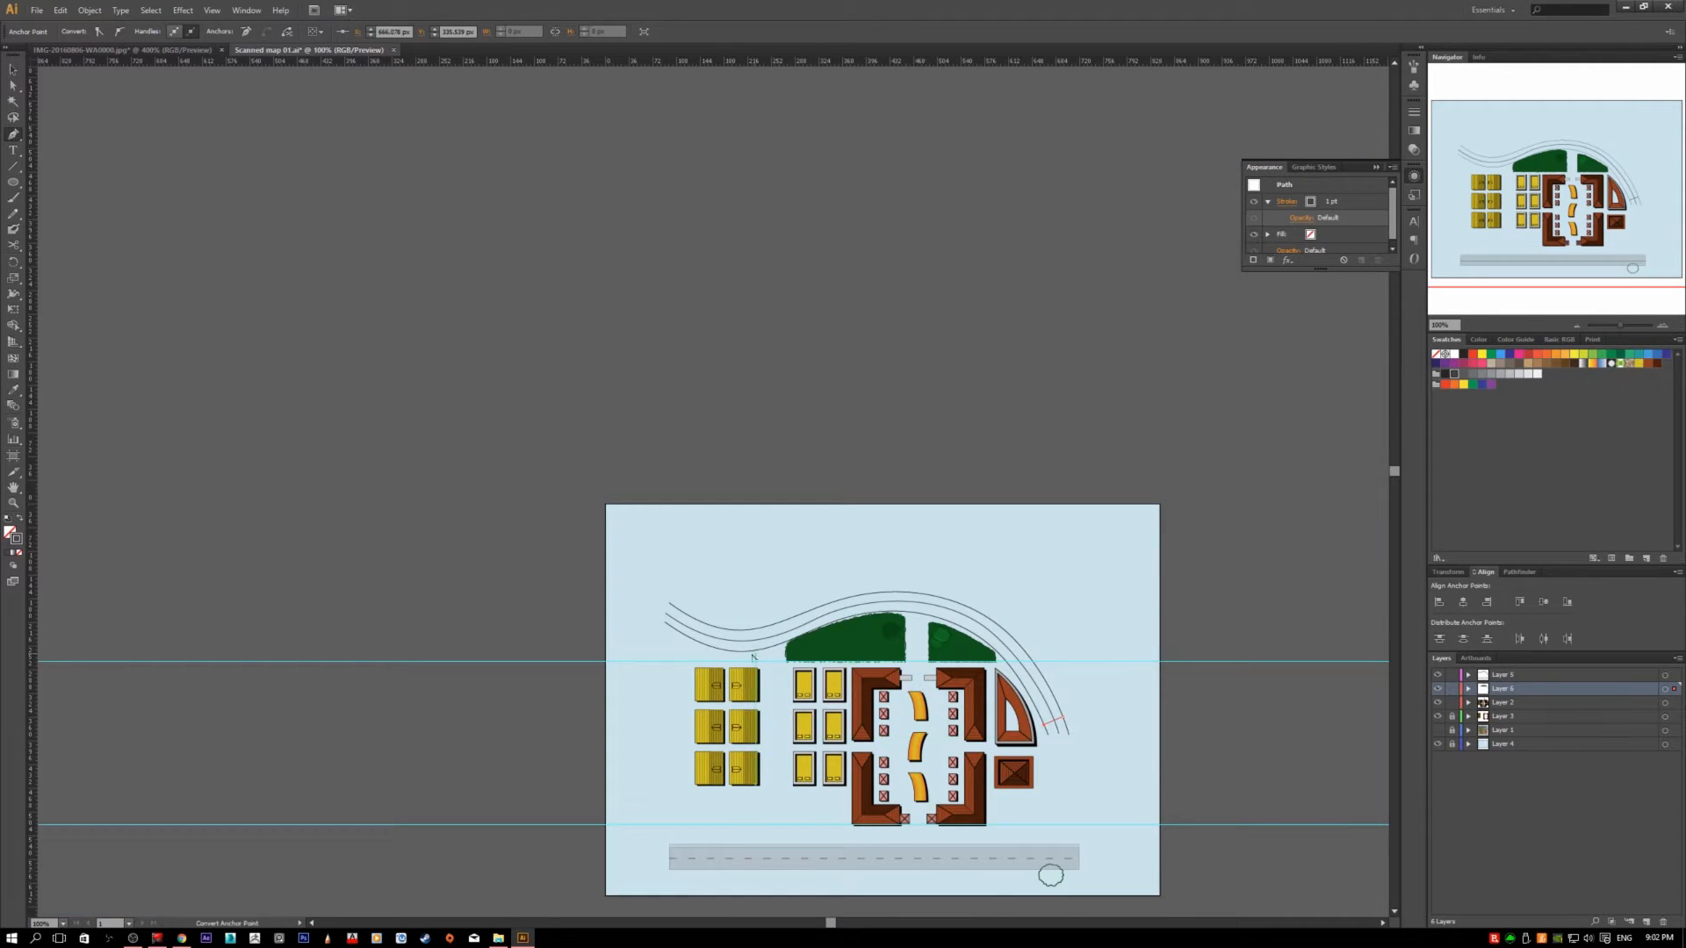
pyautogui.scroll(6, 752, 656)
pyautogui.click(630, 549)
pyautogui.hotkey('ctrl', 'z')
pyautogui.scroll(-2, 656, 548)
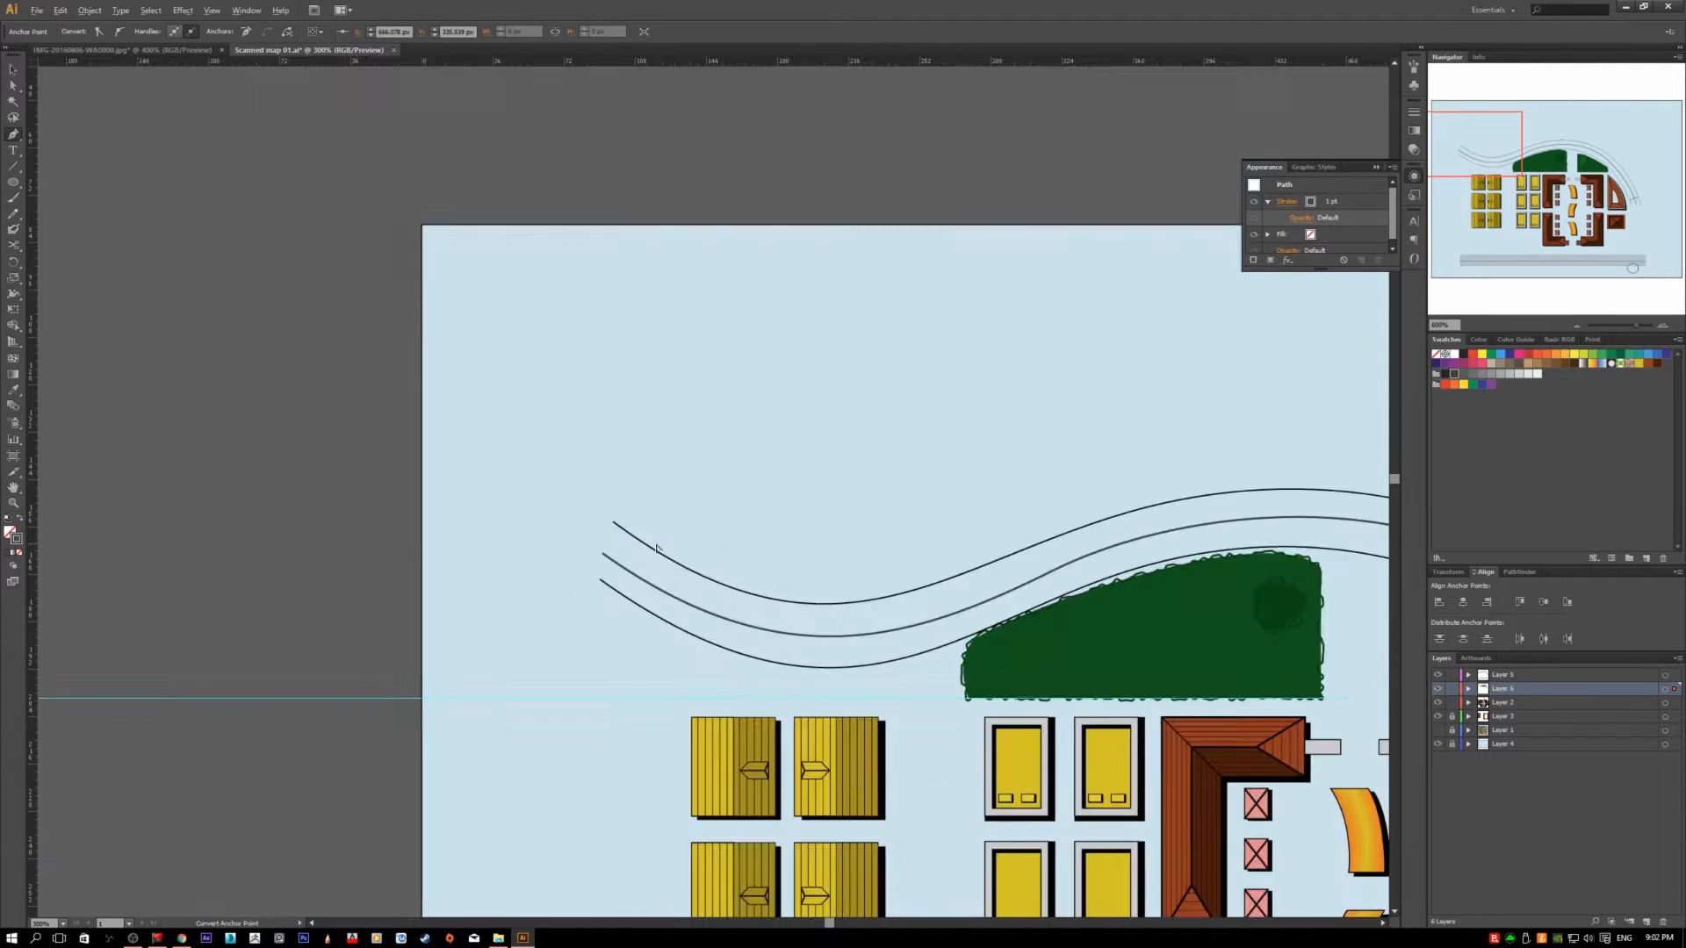
pyautogui.scroll(-3, 656, 547)
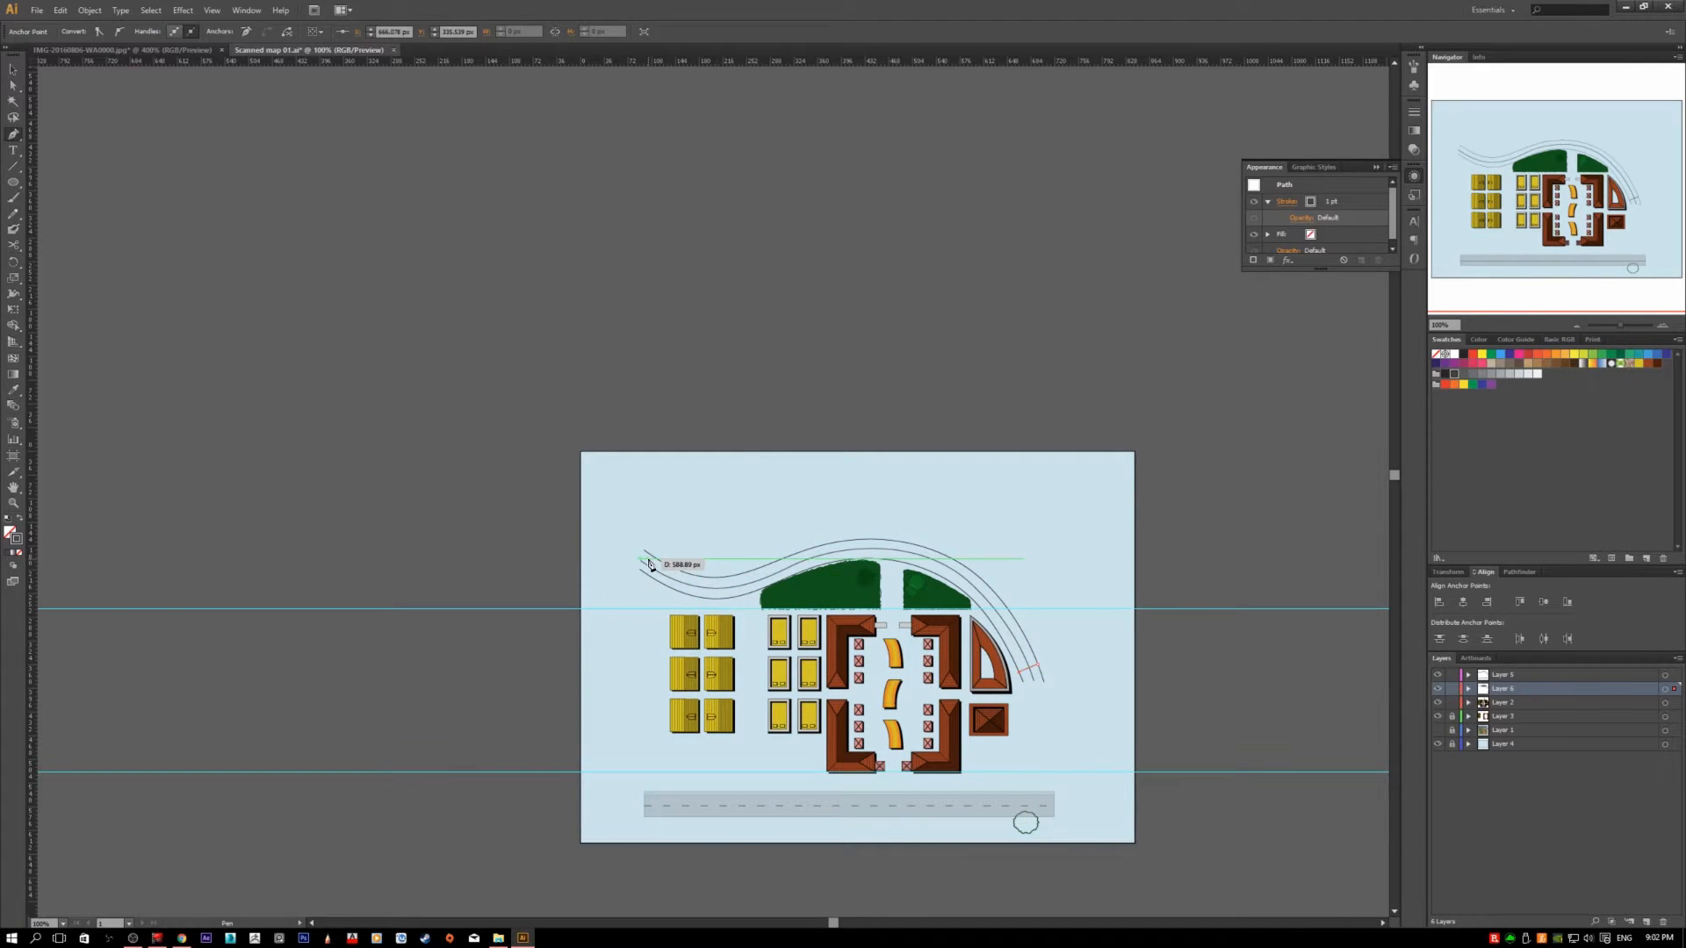
pyautogui.scroll(1, 653, 565)
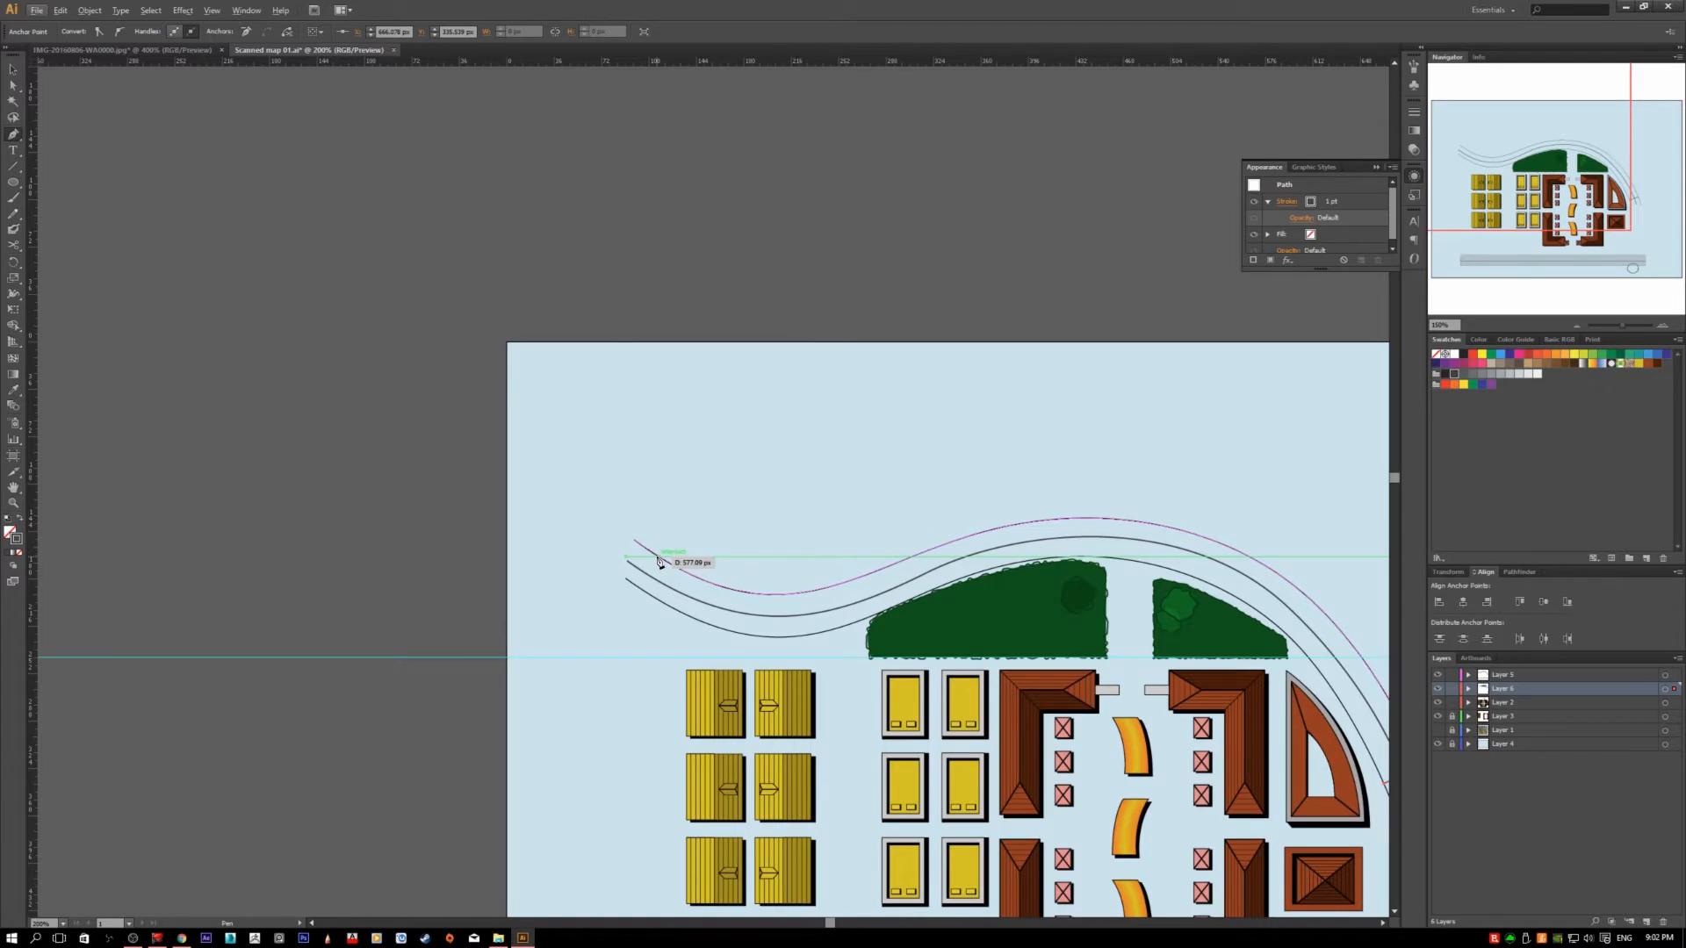
pyautogui.scroll(-2, 659, 562)
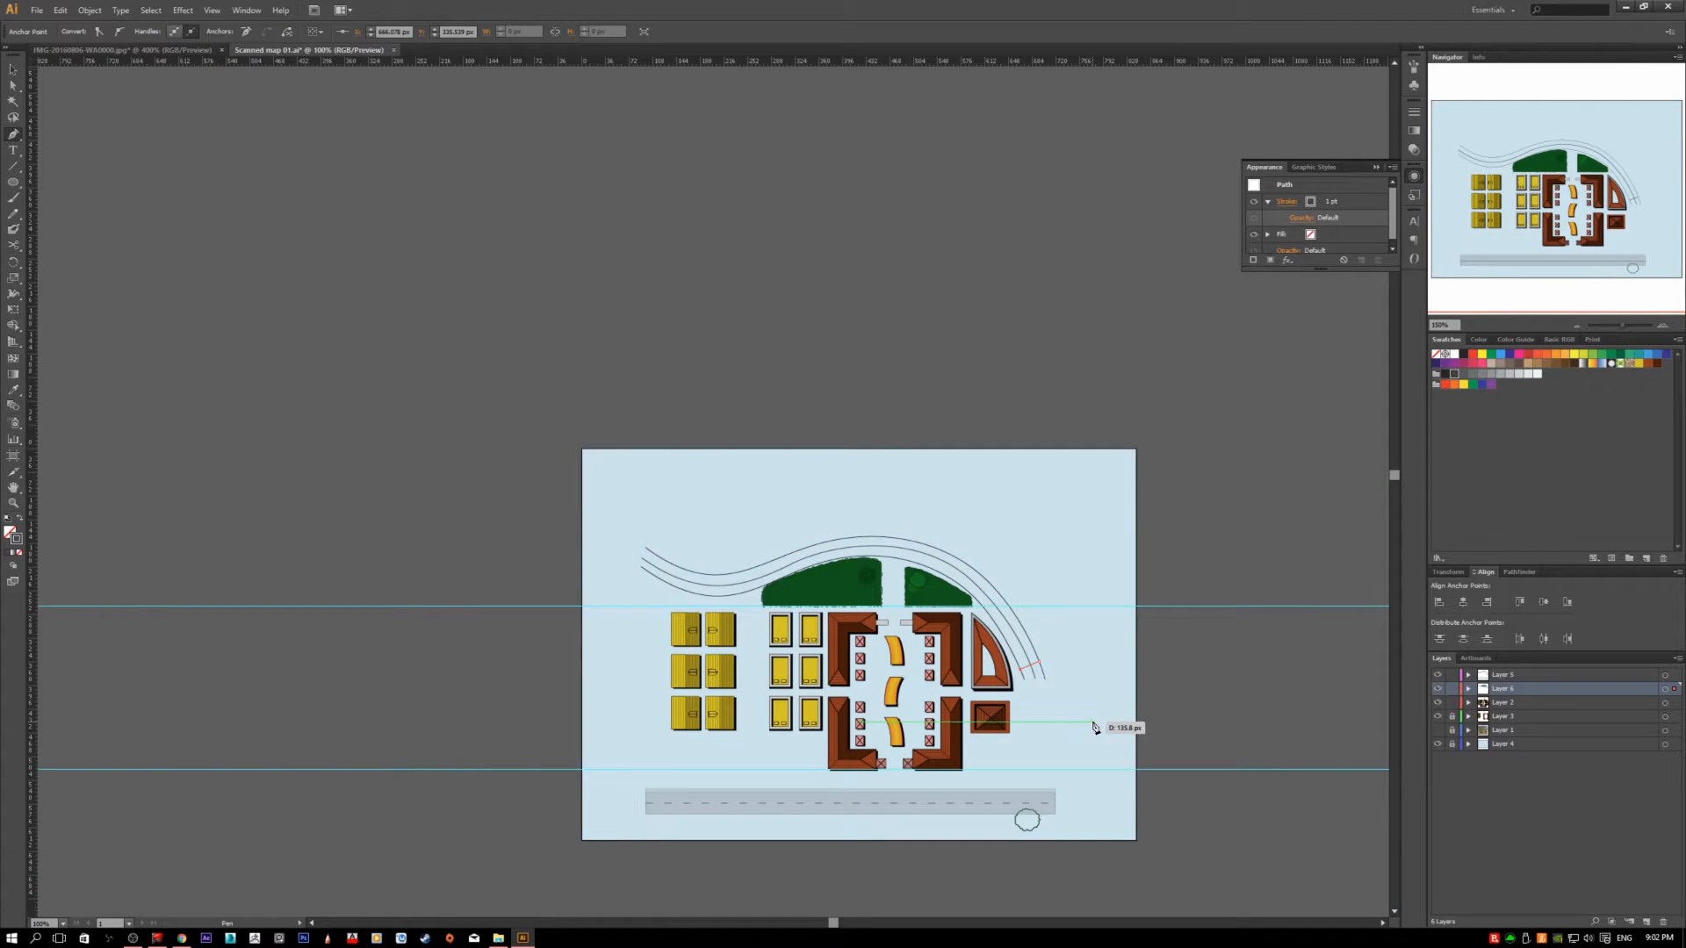
pyautogui.click(662, 562)
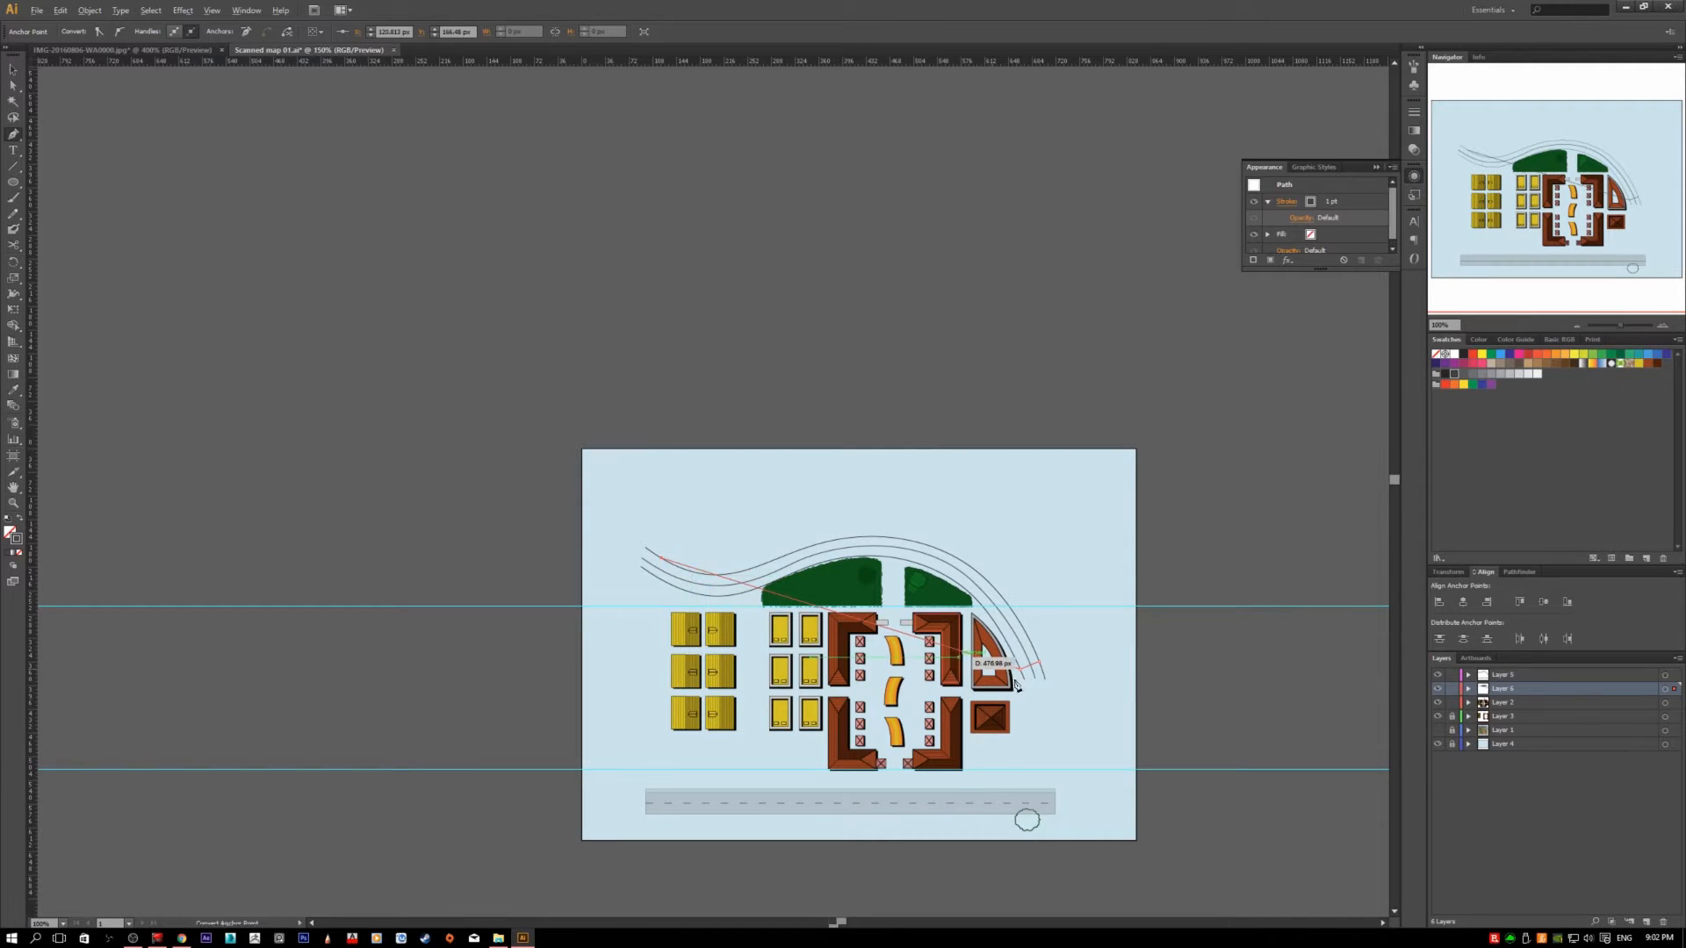
pyautogui.scroll(1, 979, 669)
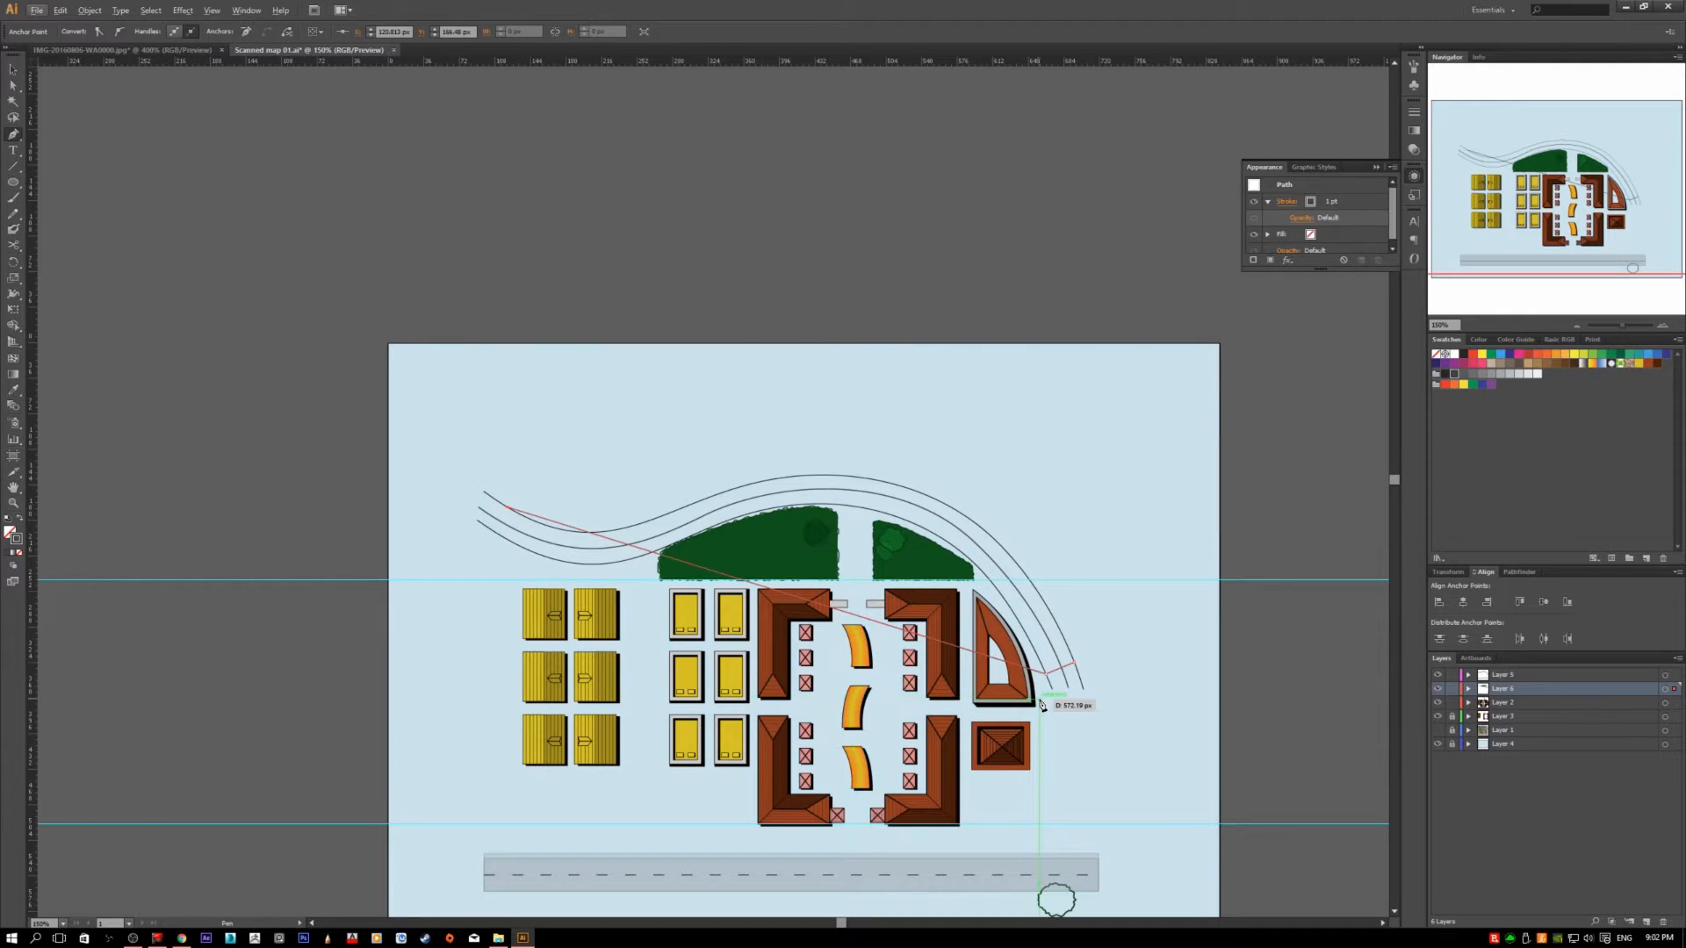
pyautogui.click(496, 527)
pyautogui.press('ctrl')
pyautogui.press('ctrl')
pyautogui.hotkey('ctrl', 'z')
pyautogui.hotkey('ctrl', 'z')
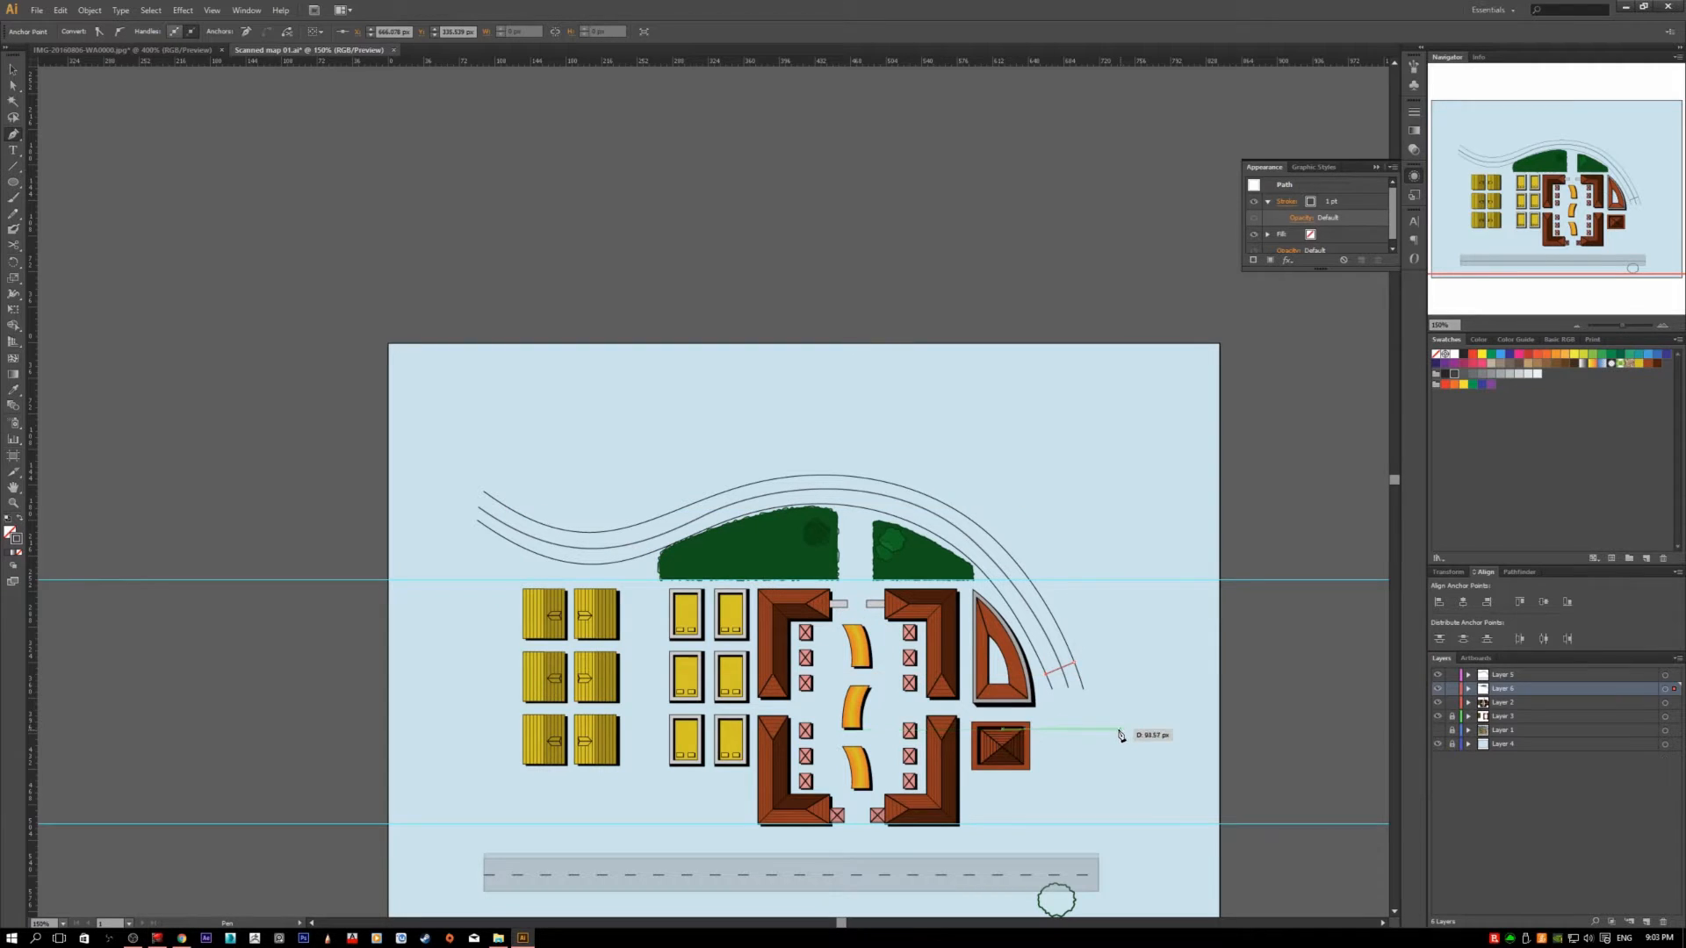
# - Deselect the southeast cross line and draw a separate straight one near the promenade's northwest end, from the outer edge to the inner edge
pyautogui.press('ctrl')
pyautogui.click(1105, 674)
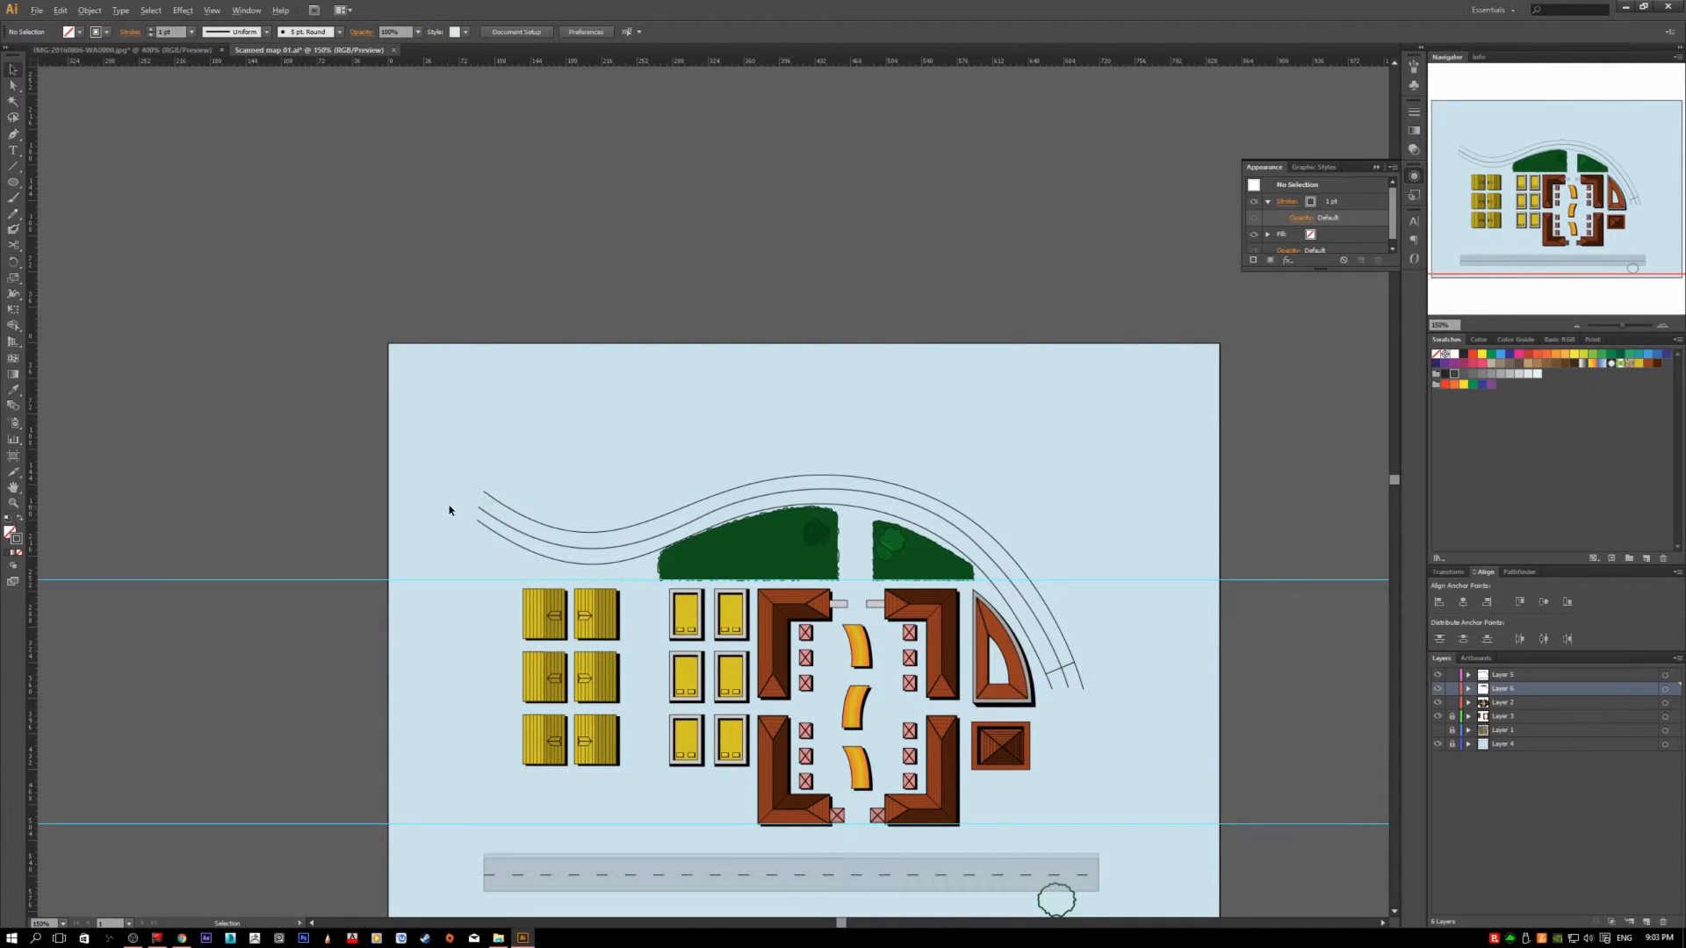
pyautogui.scroll(3, 501, 514)
pyautogui.scroll(1, 479, 508)
pyautogui.press('p')
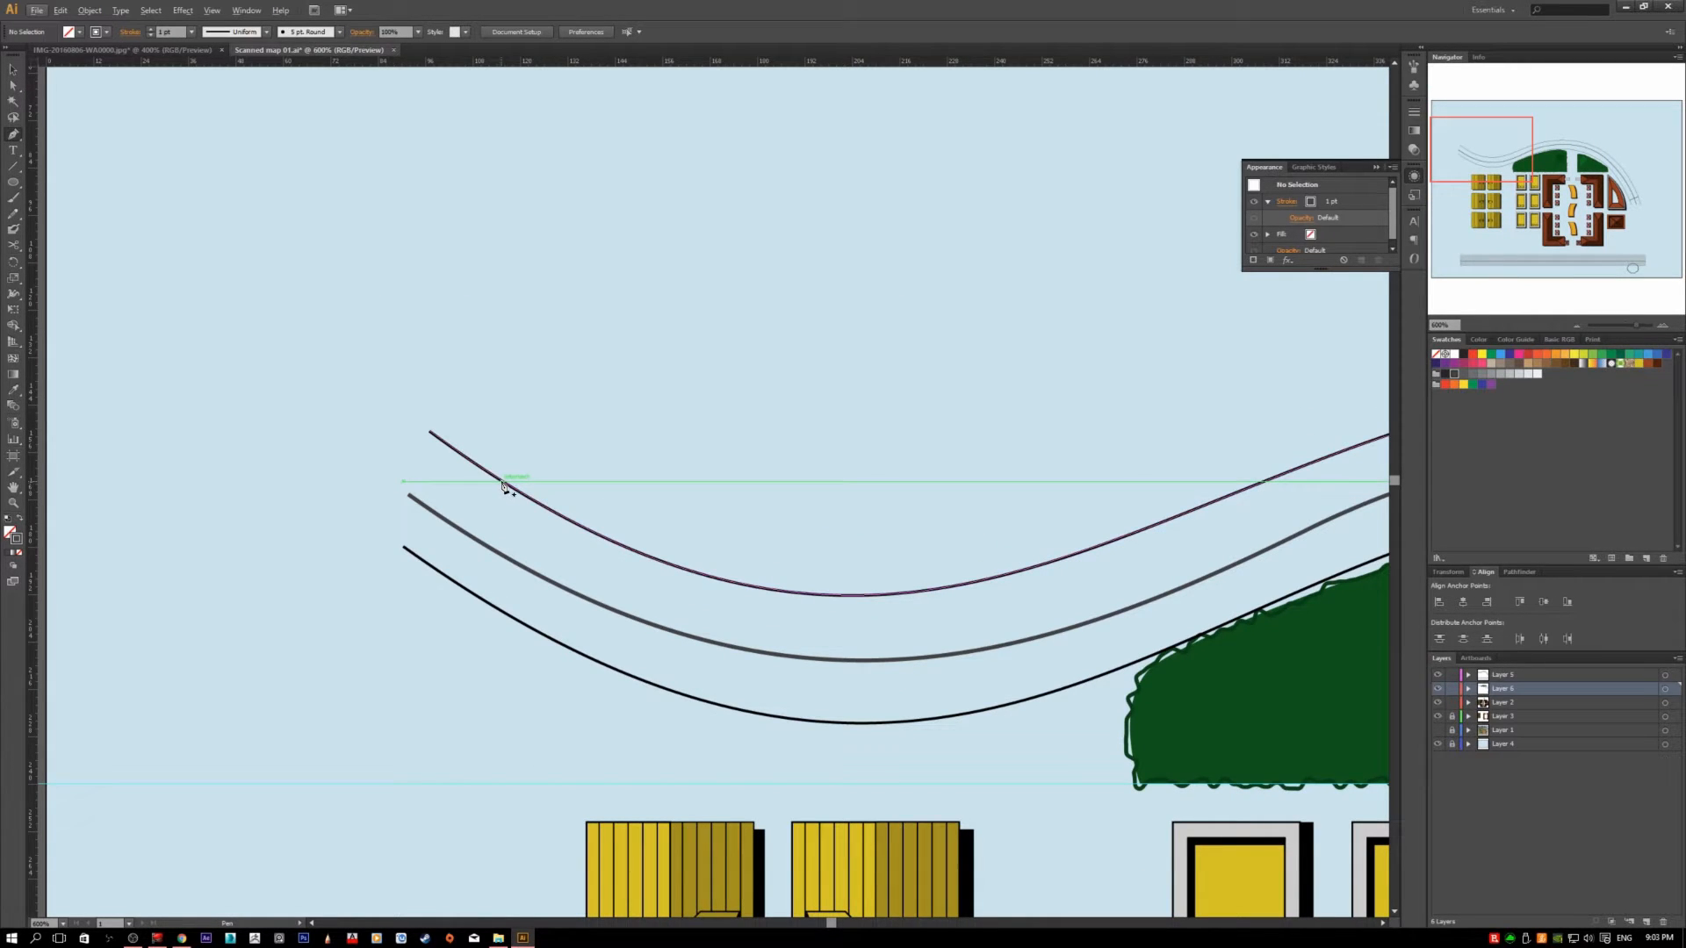
pyautogui.click(501, 482)
pyautogui.click(439, 572)
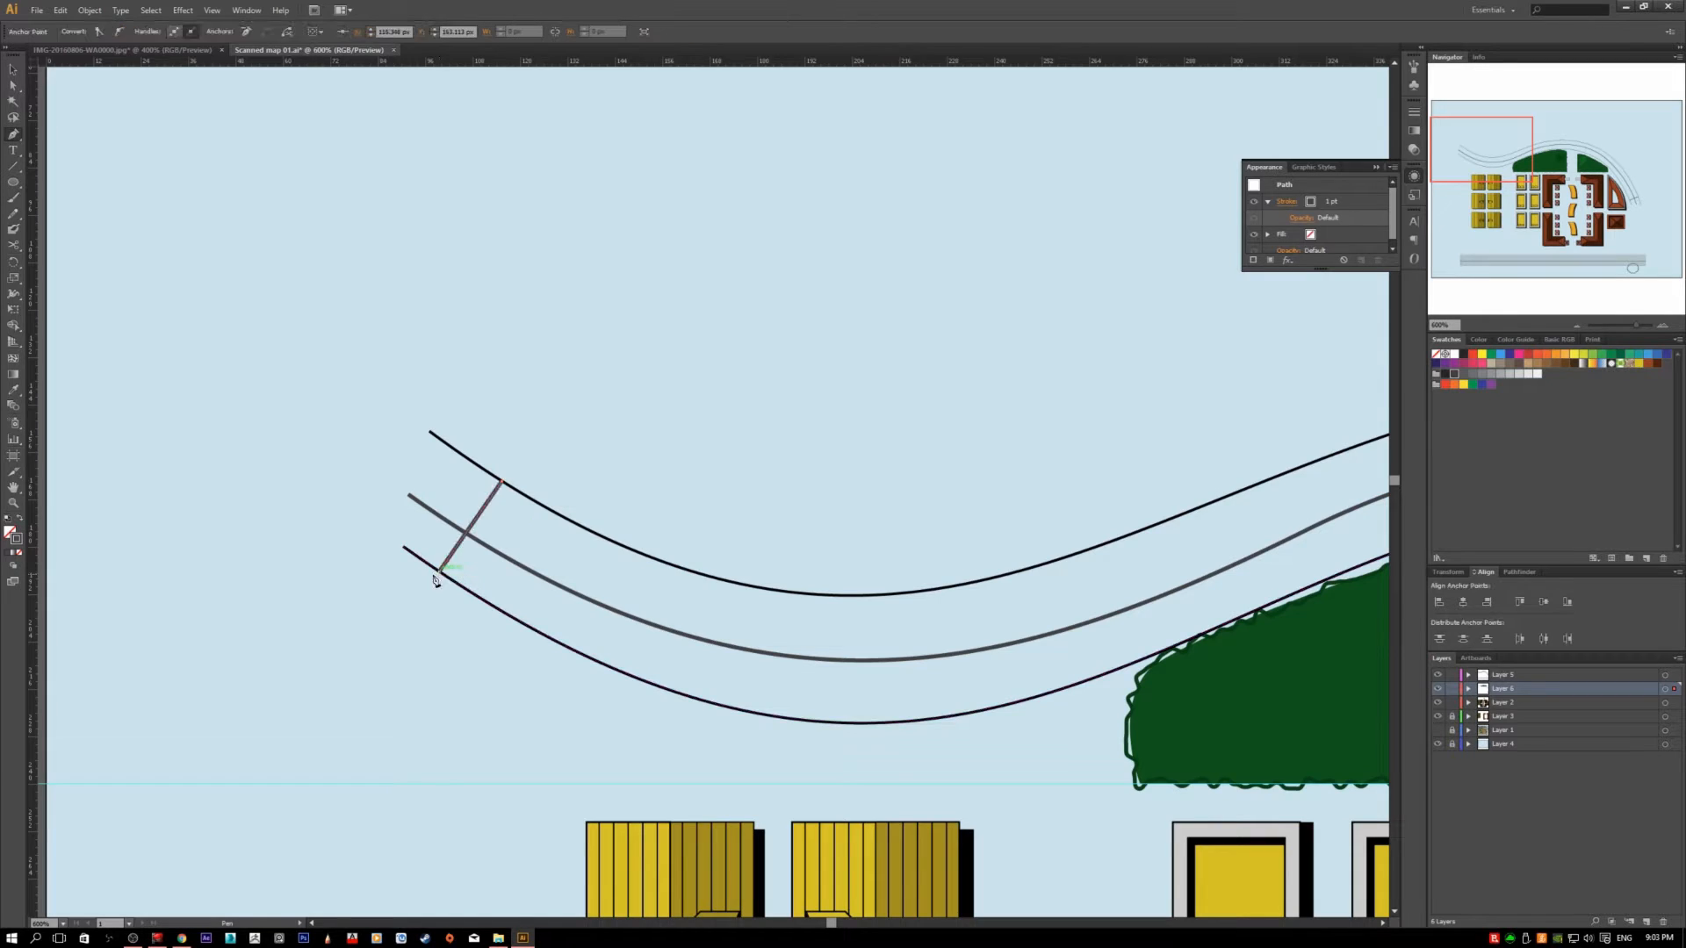
# - Leave the Pen tool and select the northwest cross line with the Selection tool
pyautogui.scroll(-5, 412, 581)
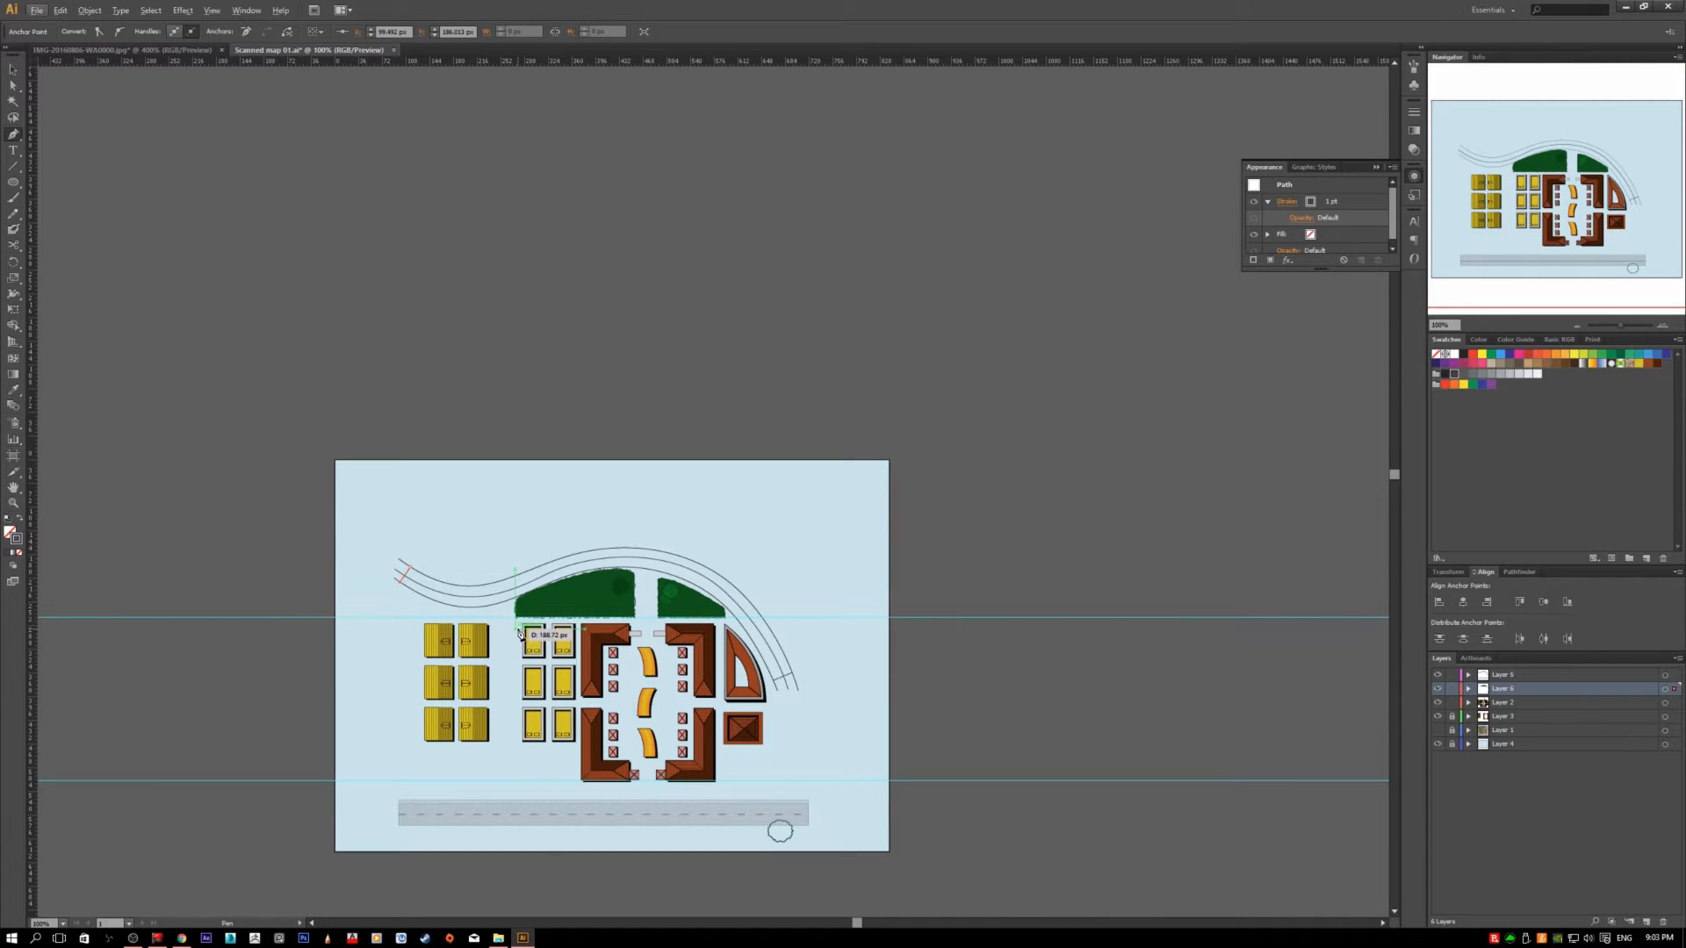
pyautogui.press('v')
pyautogui.click(645, 12)
pyautogui.press('v')
pyautogui.click(406, 575)
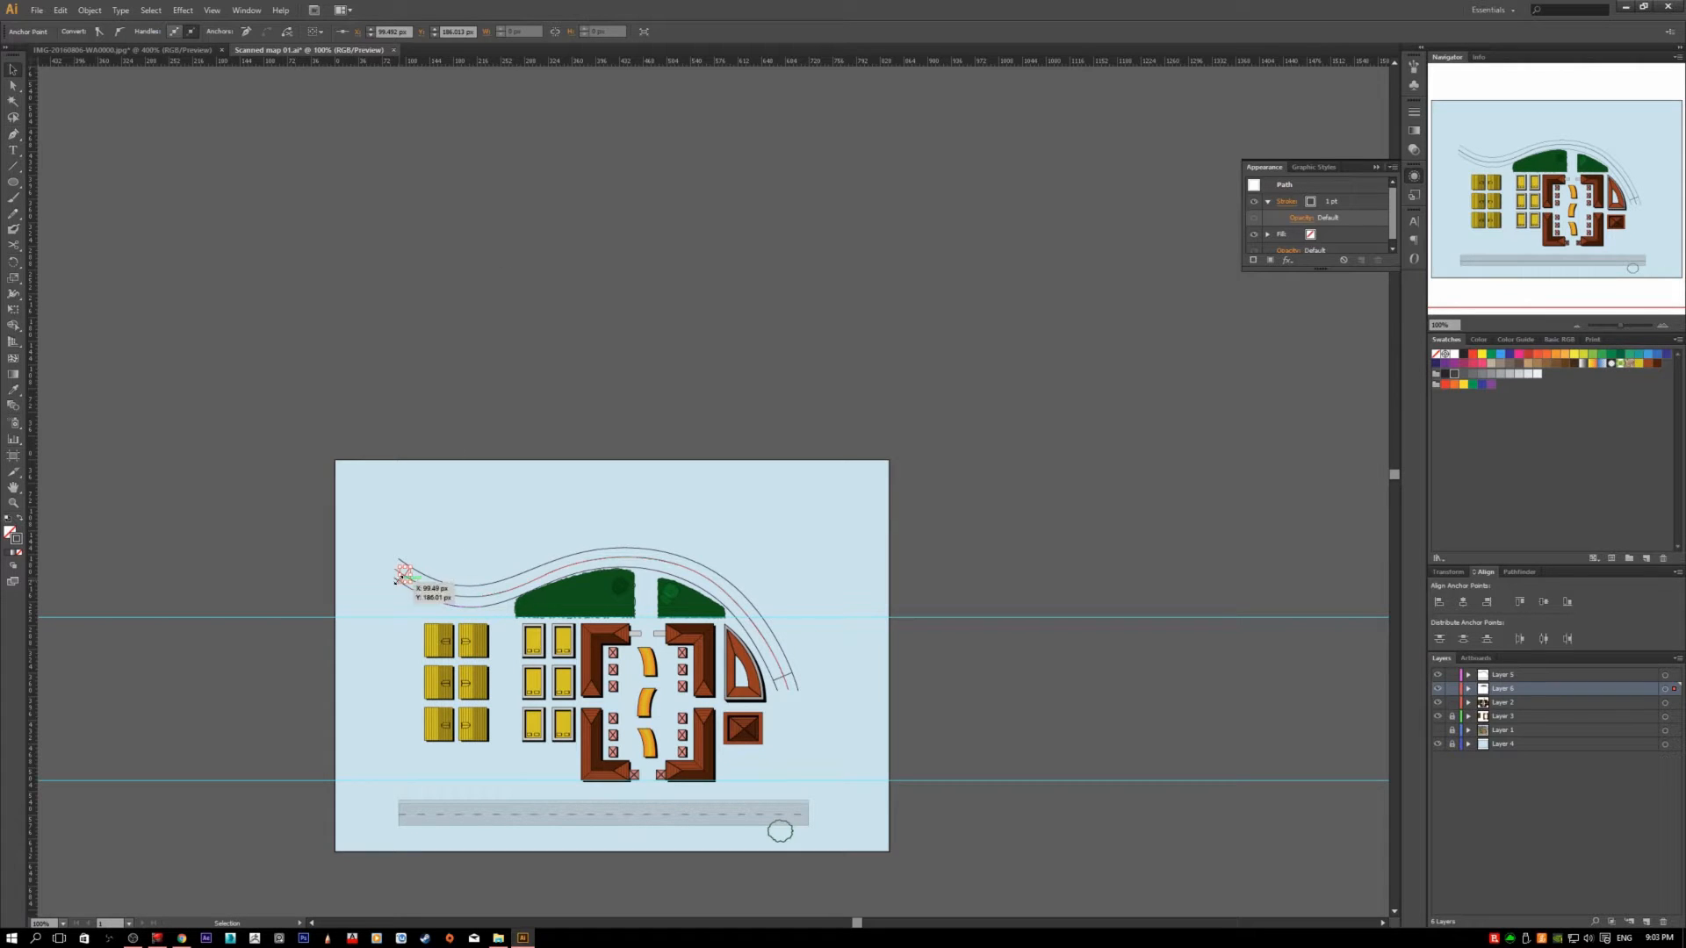
pyautogui.click(407, 574)
pyautogui.press('a')
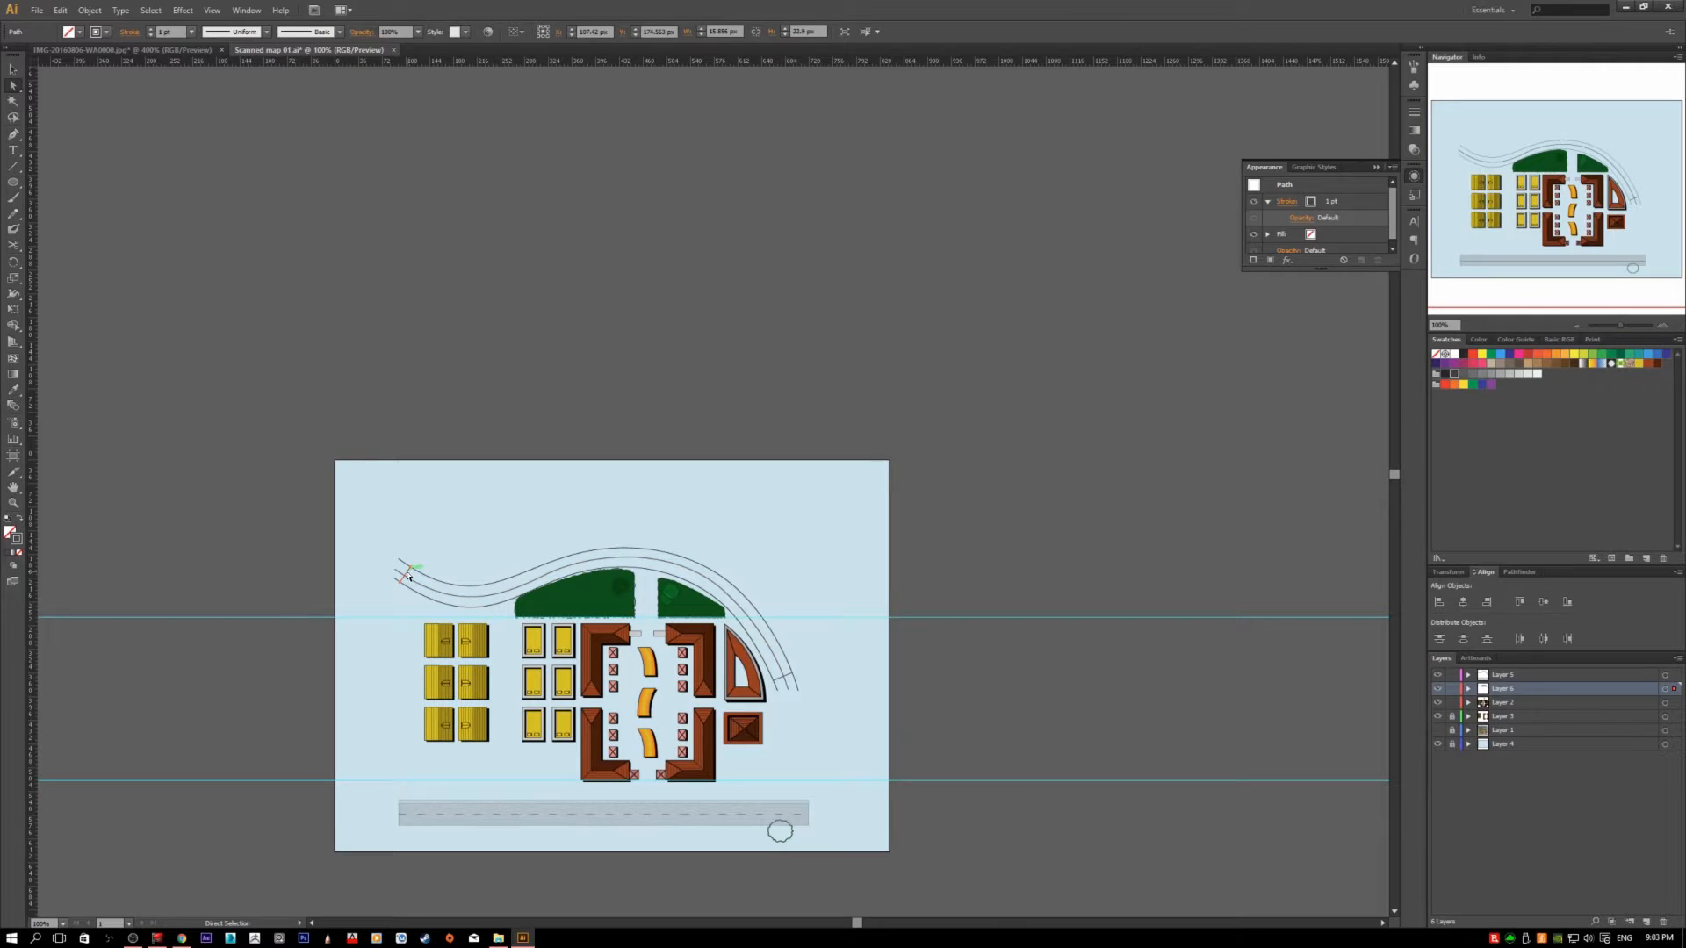
pyautogui.press('v')
pyautogui.click(247, 10)
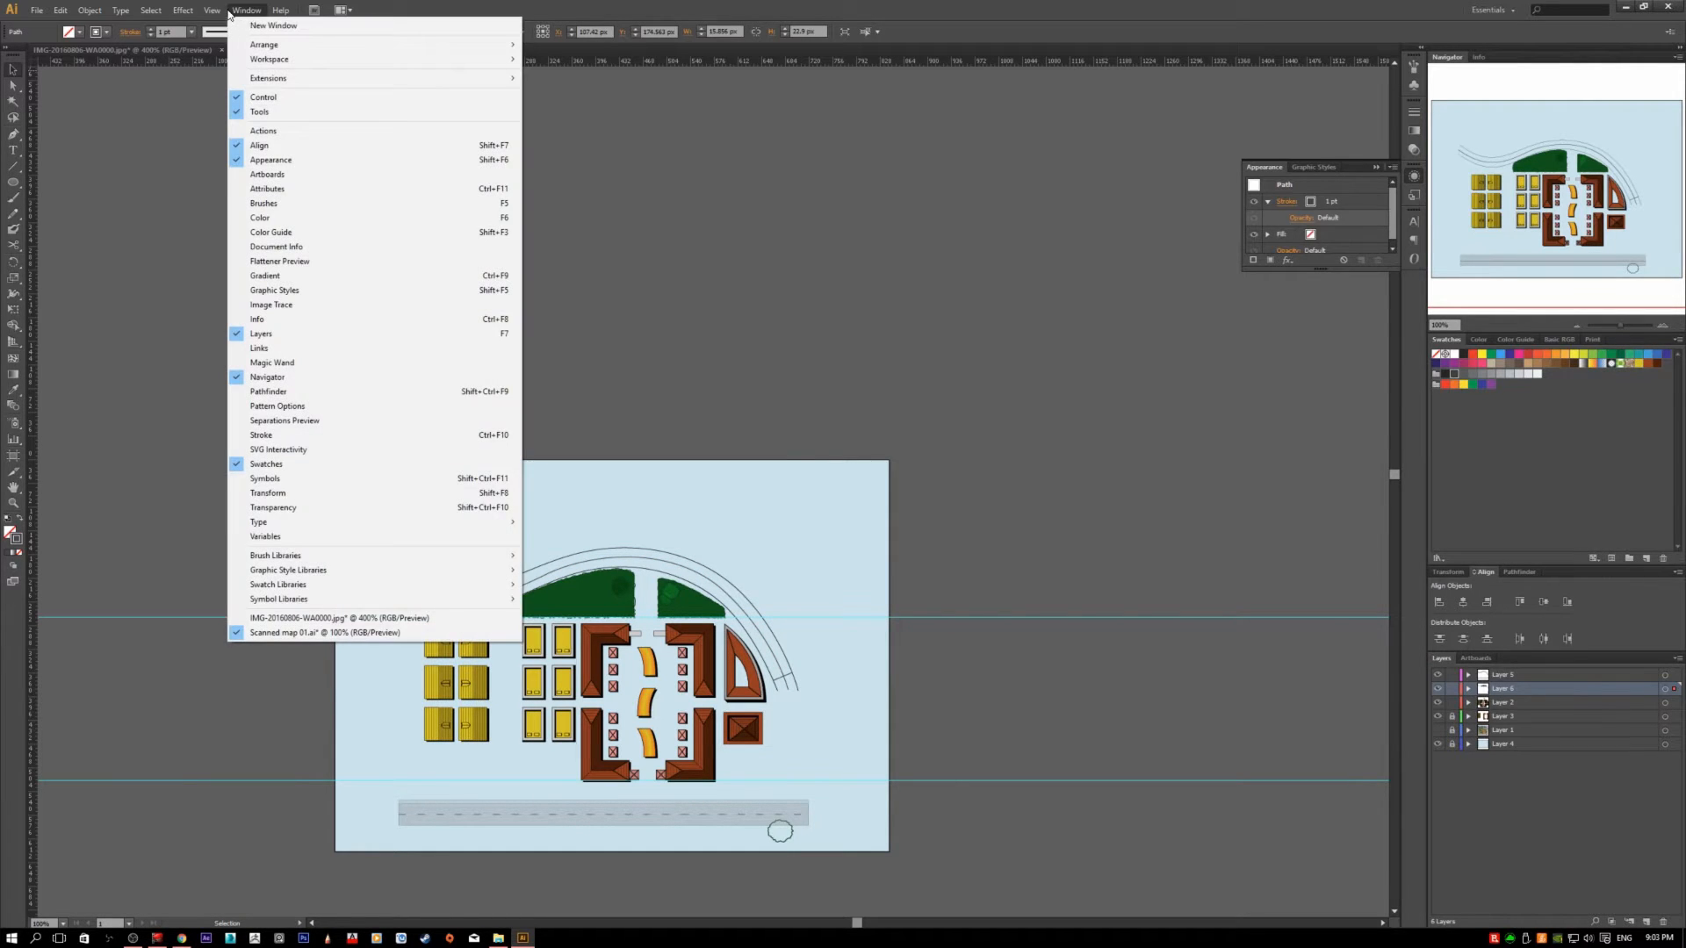
pyautogui.click(225, 10)
pyautogui.click(226, 10)
pyautogui.click(212, 12)
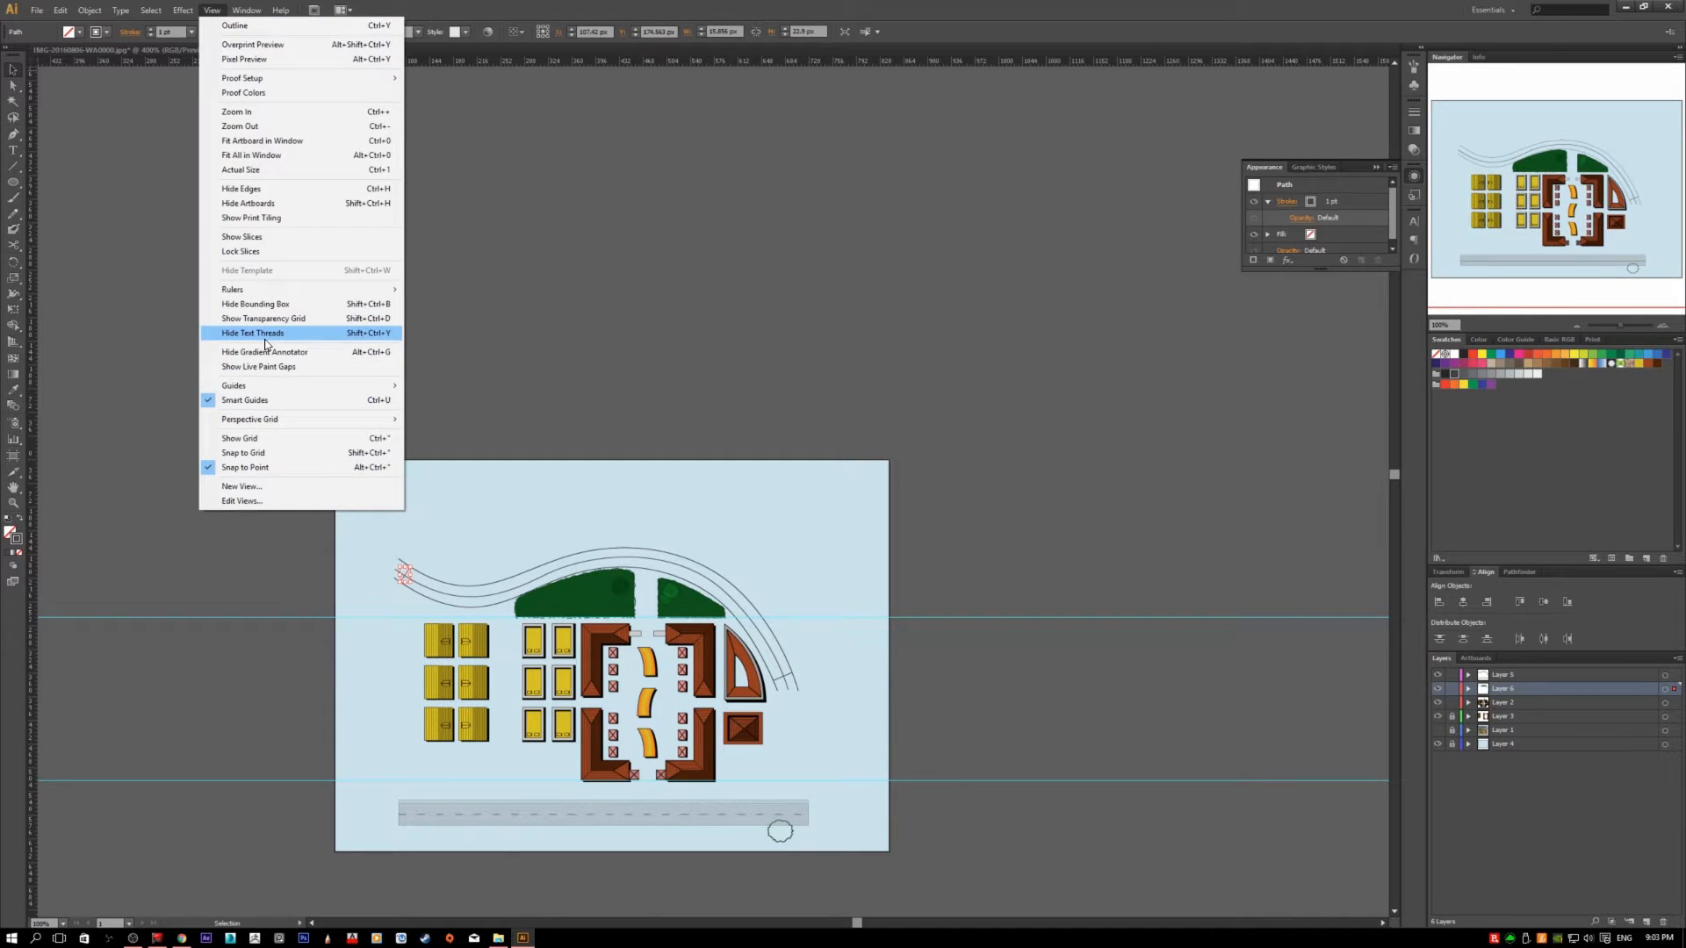
pyautogui.click(583, 9)
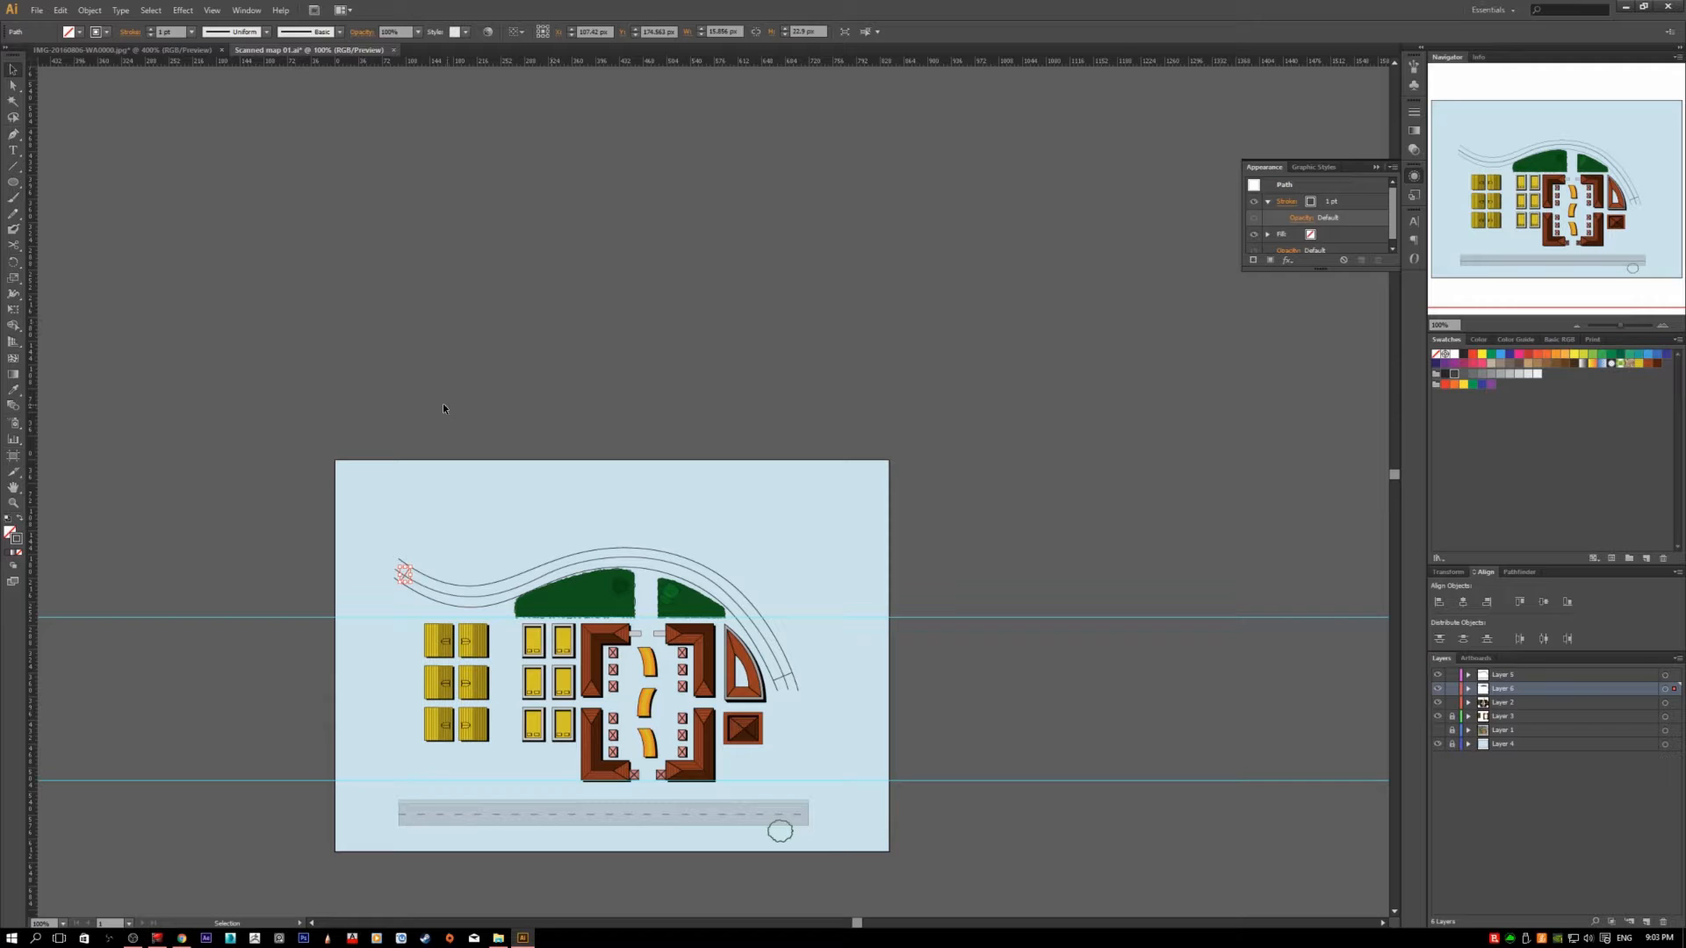
pyautogui.click(455, 495)
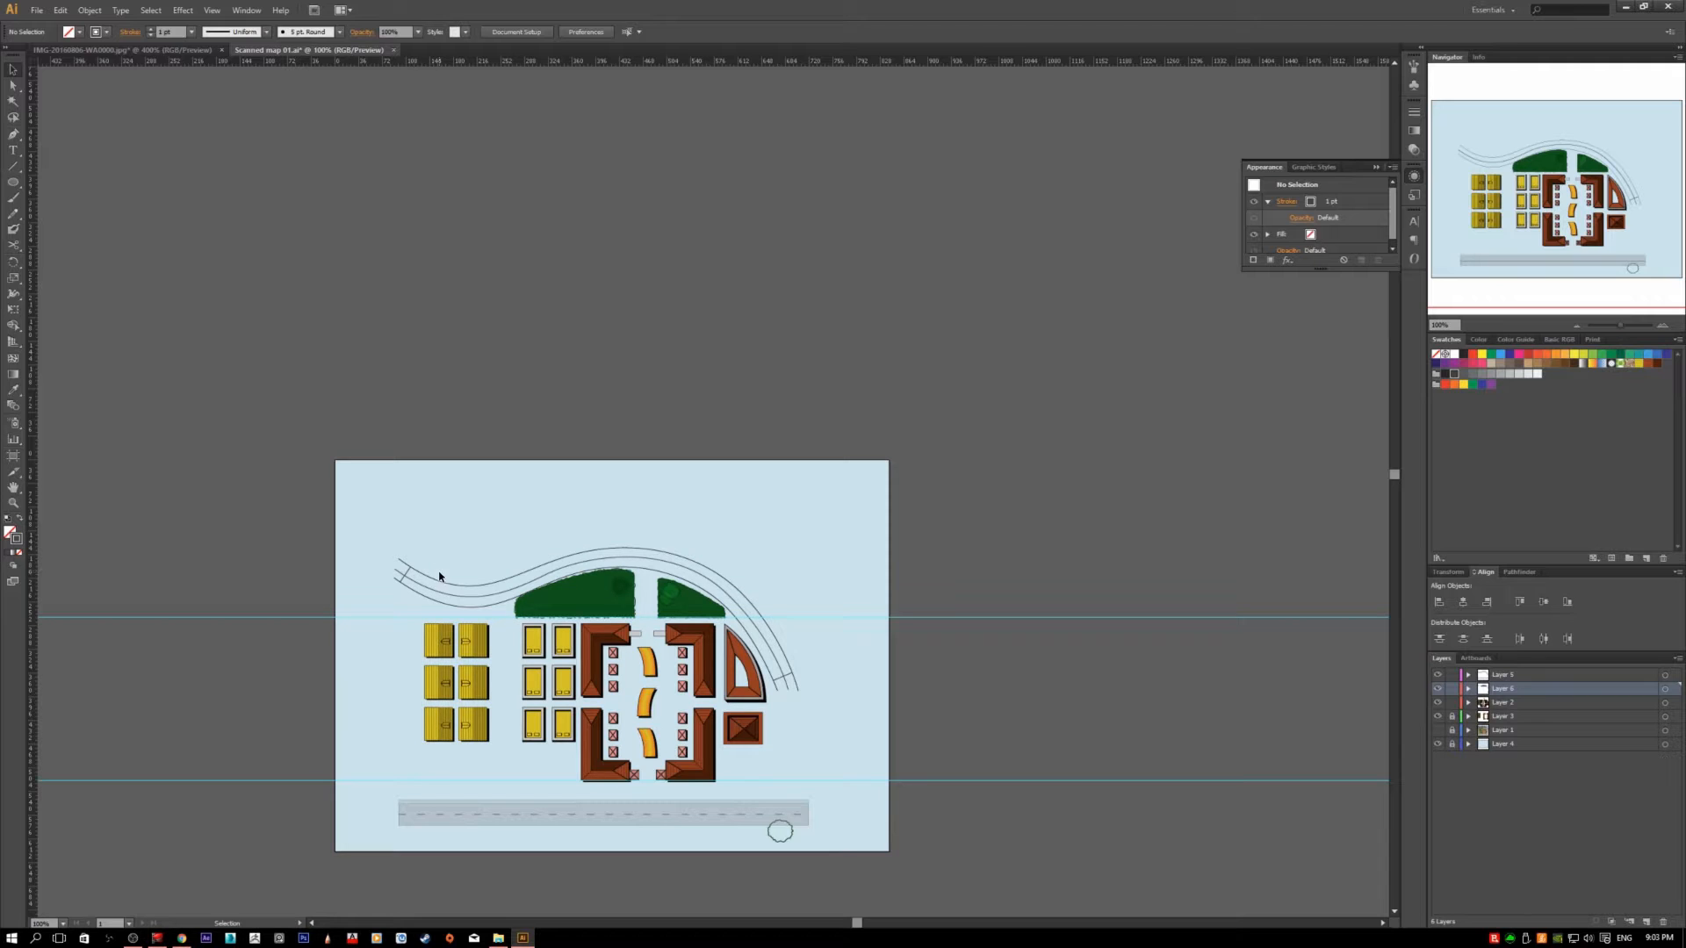
pyautogui.click(212, 10)
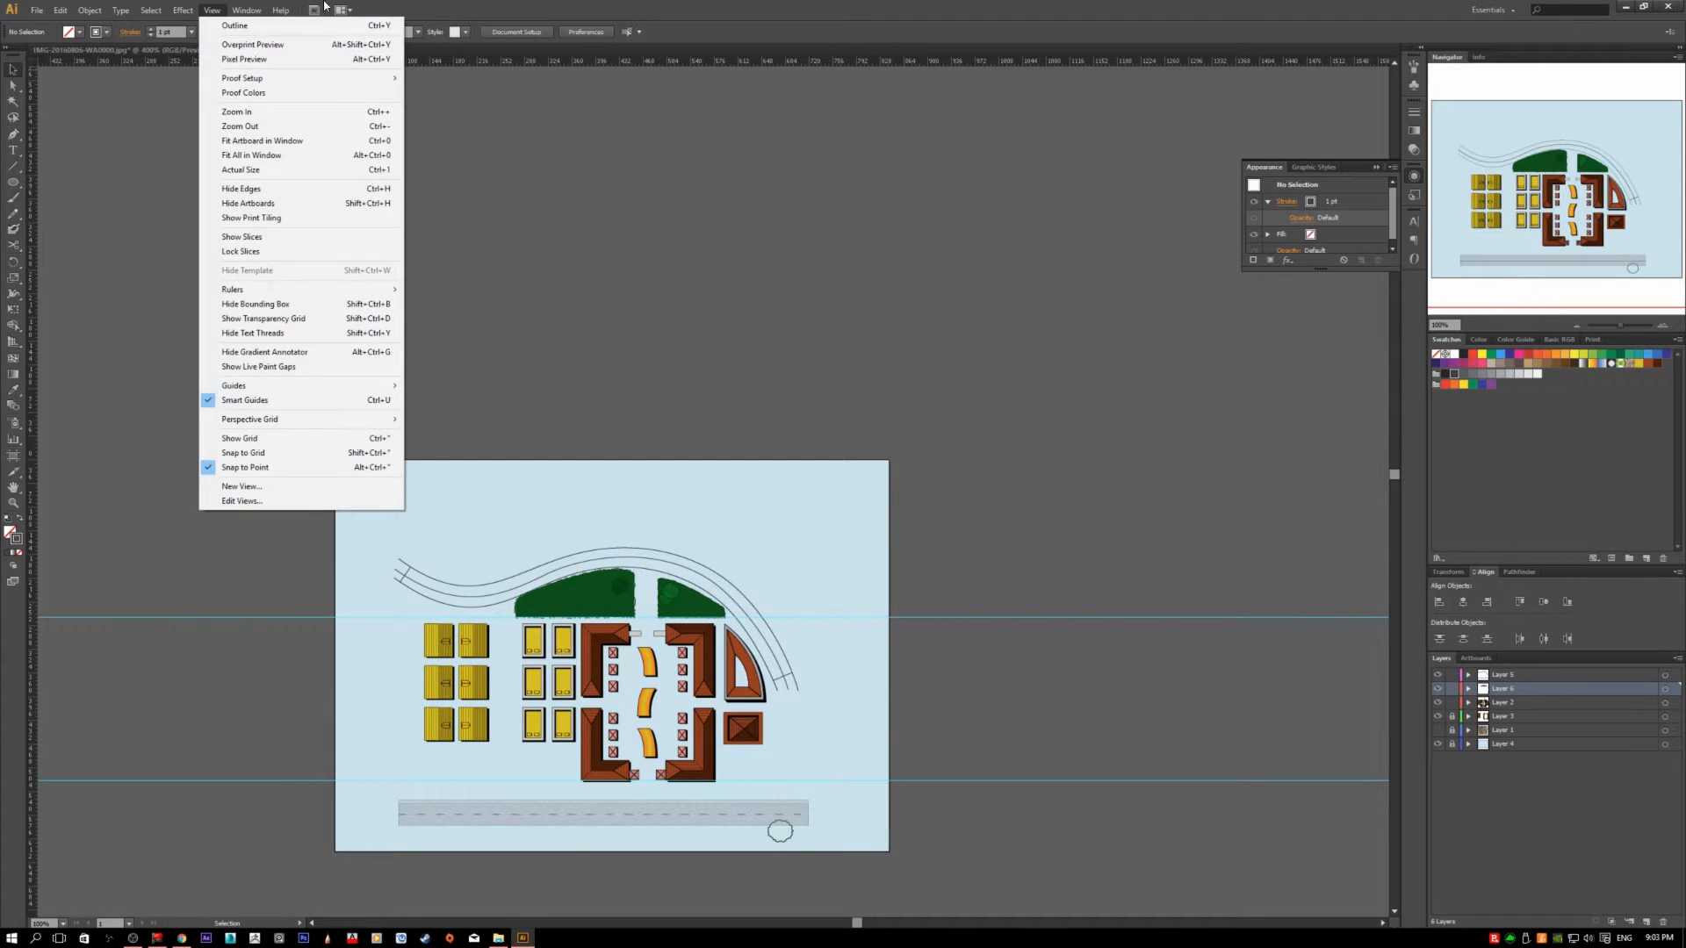
pyautogui.click(212, 11)
# - Remove the stroke from the promenade's centre line and select it together with the cross lines at both ends
pyautogui.scroll(-1, 761, 634)
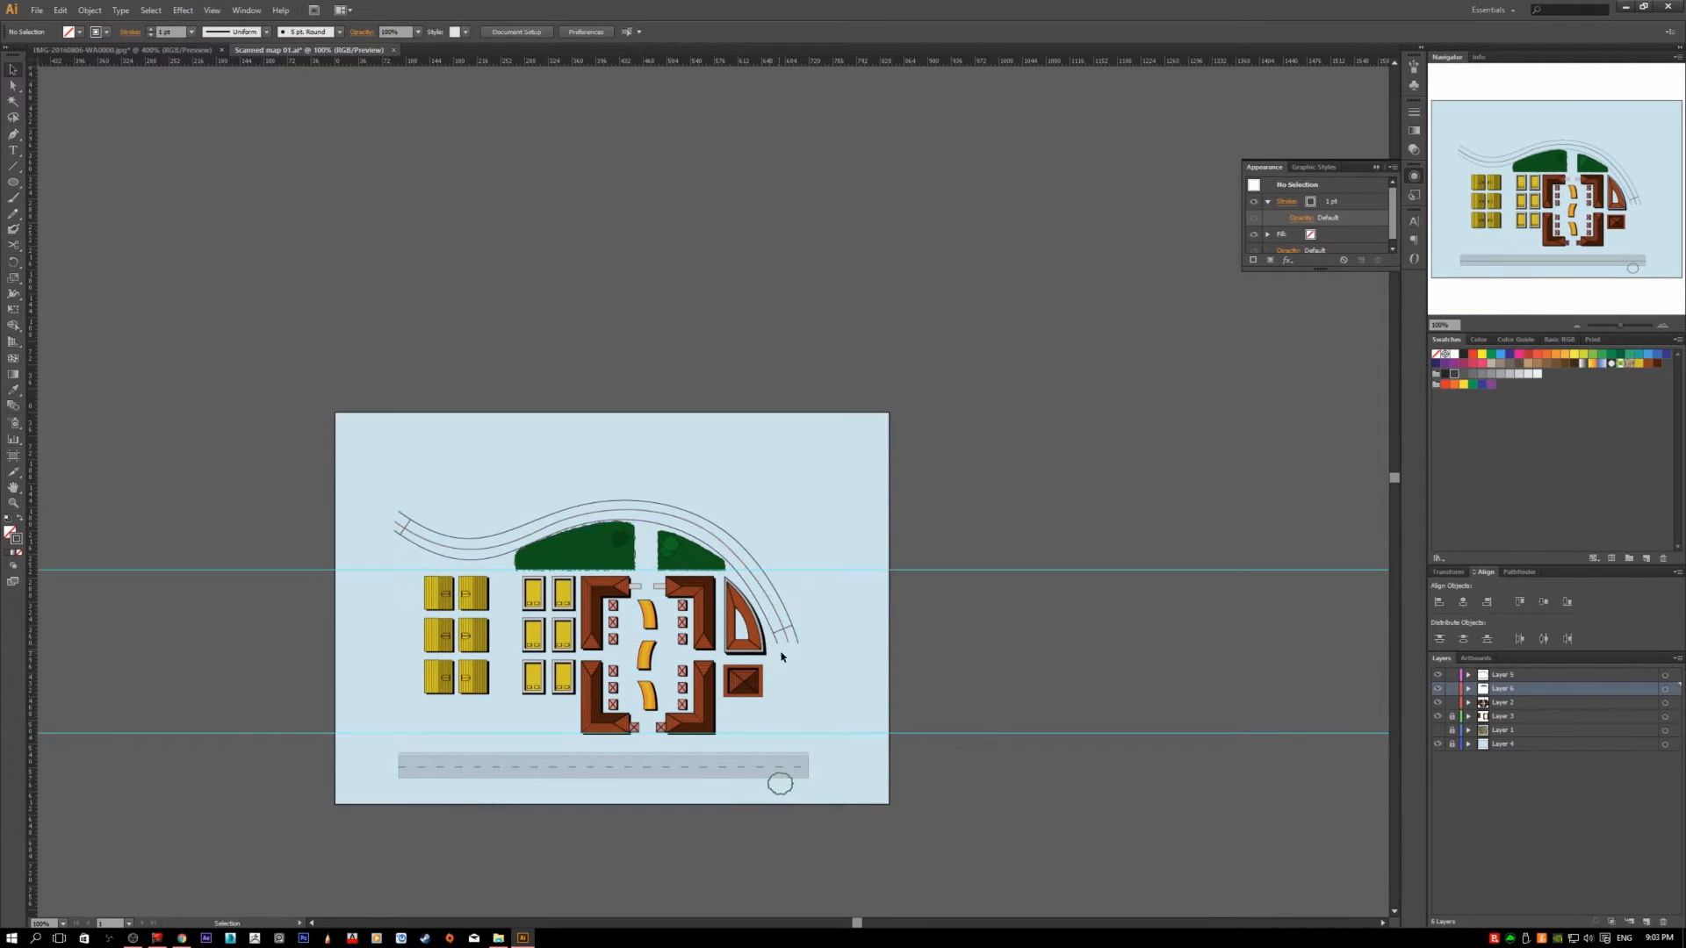
pyautogui.scroll(1, 852, 653)
pyautogui.scroll(1, 852, 653)
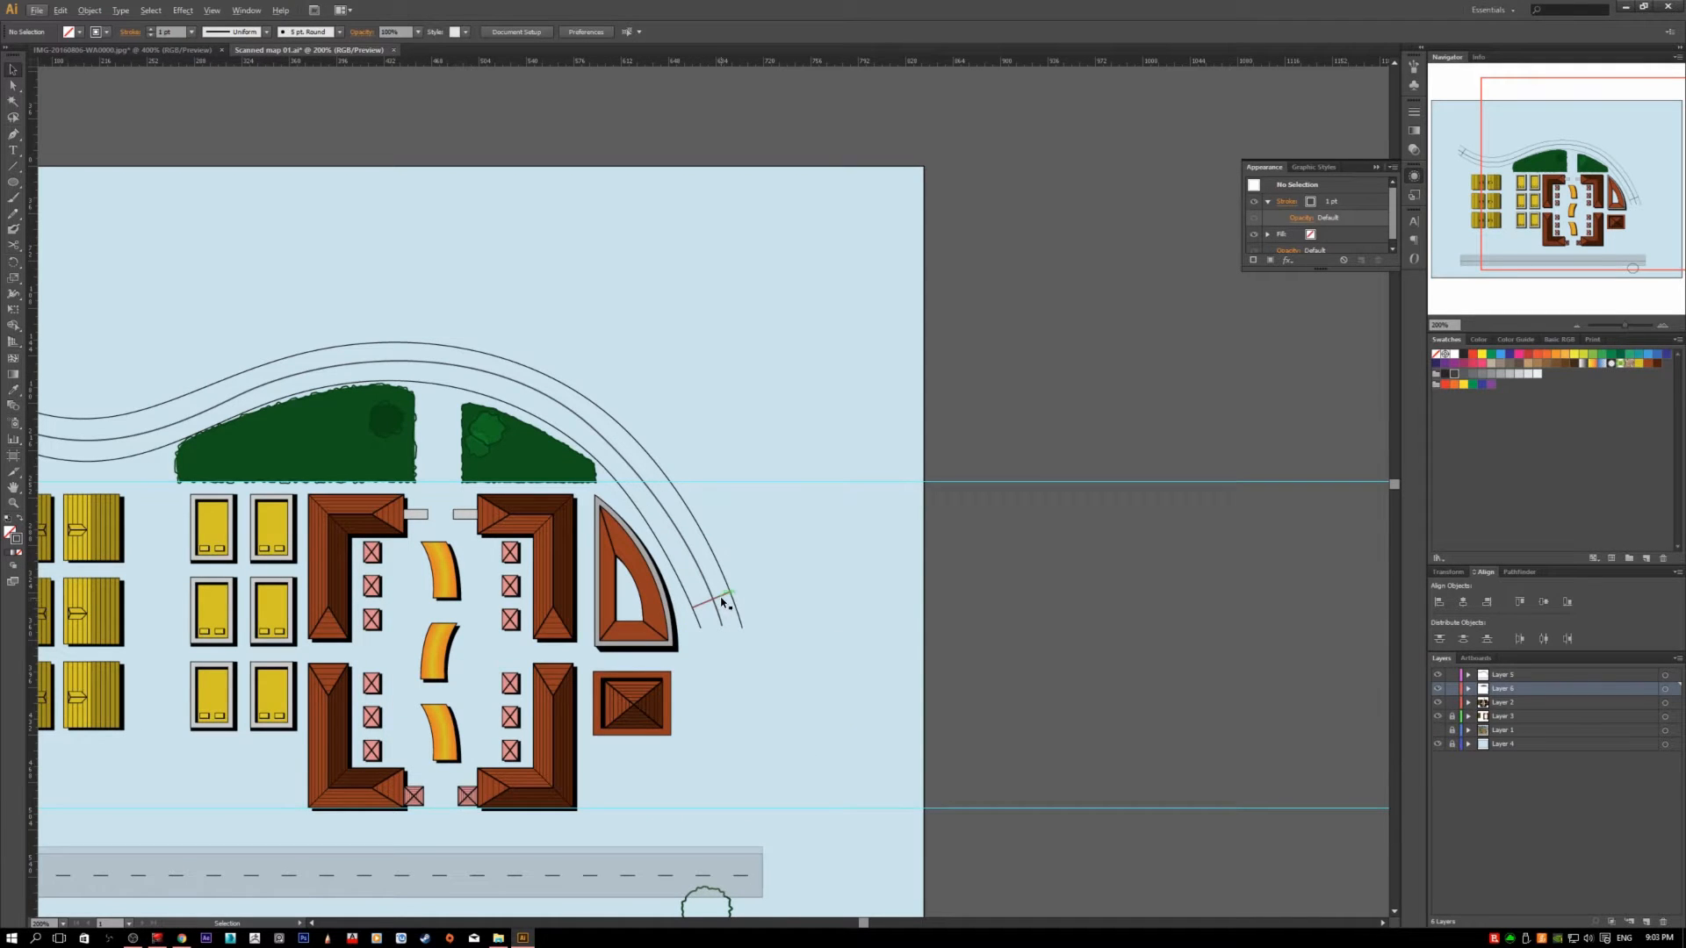
pyautogui.press('space')
pyautogui.moveTo(586, 525); pyautogui.dragTo(815, 638)
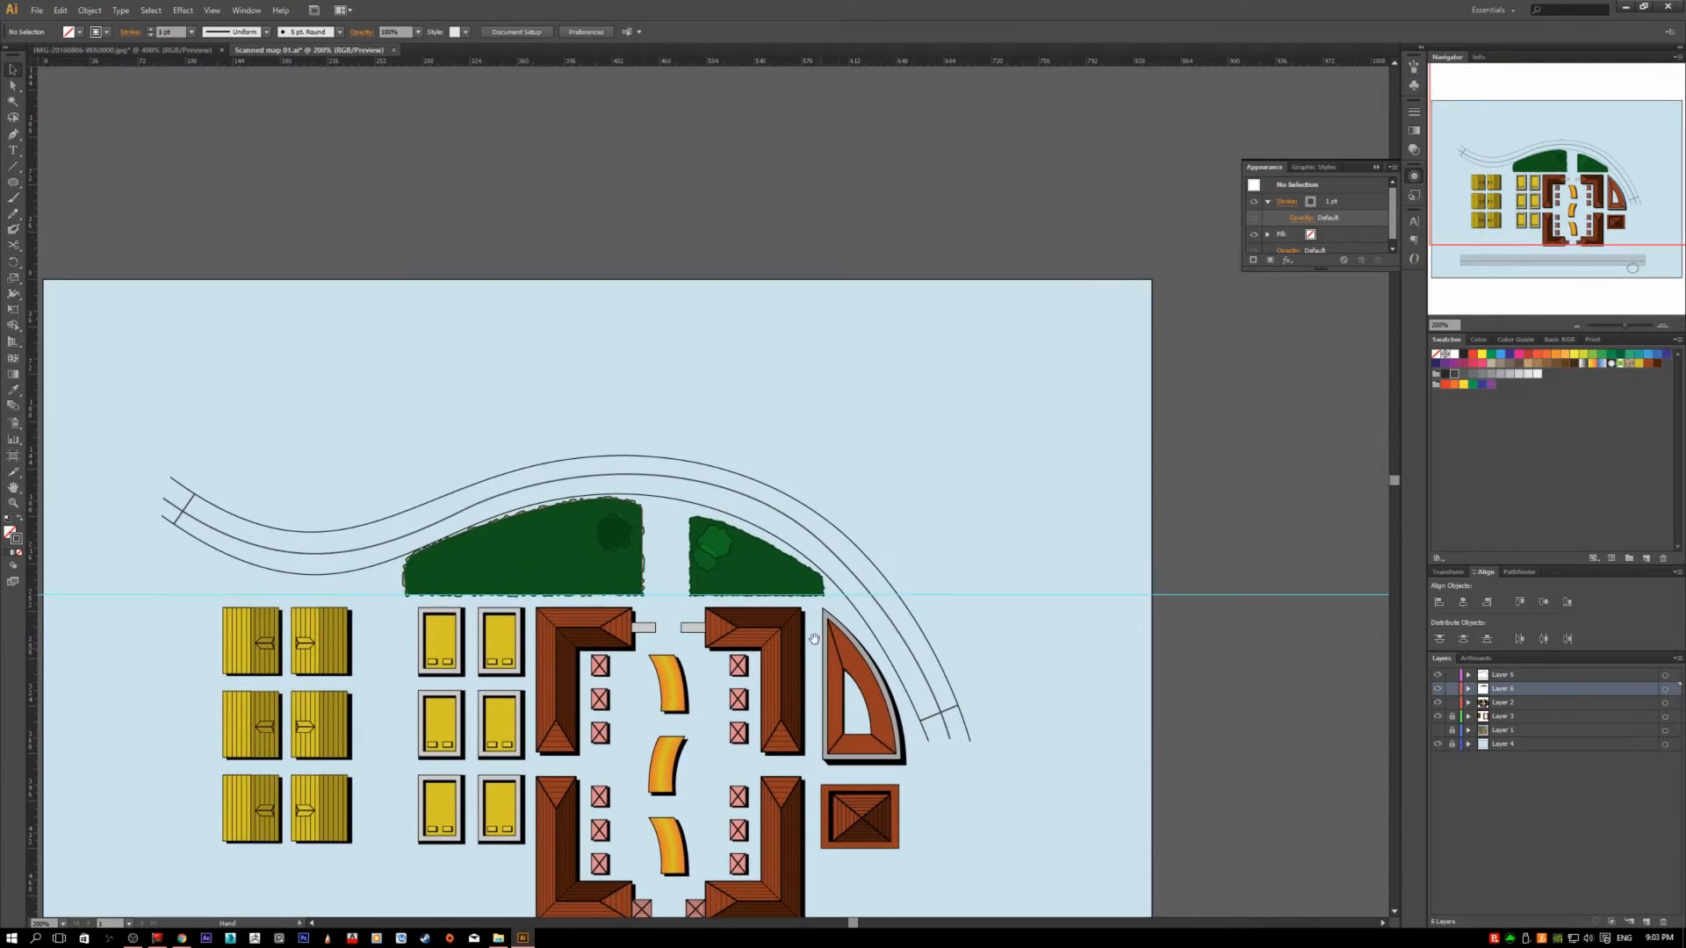
pyautogui.click(613, 477)
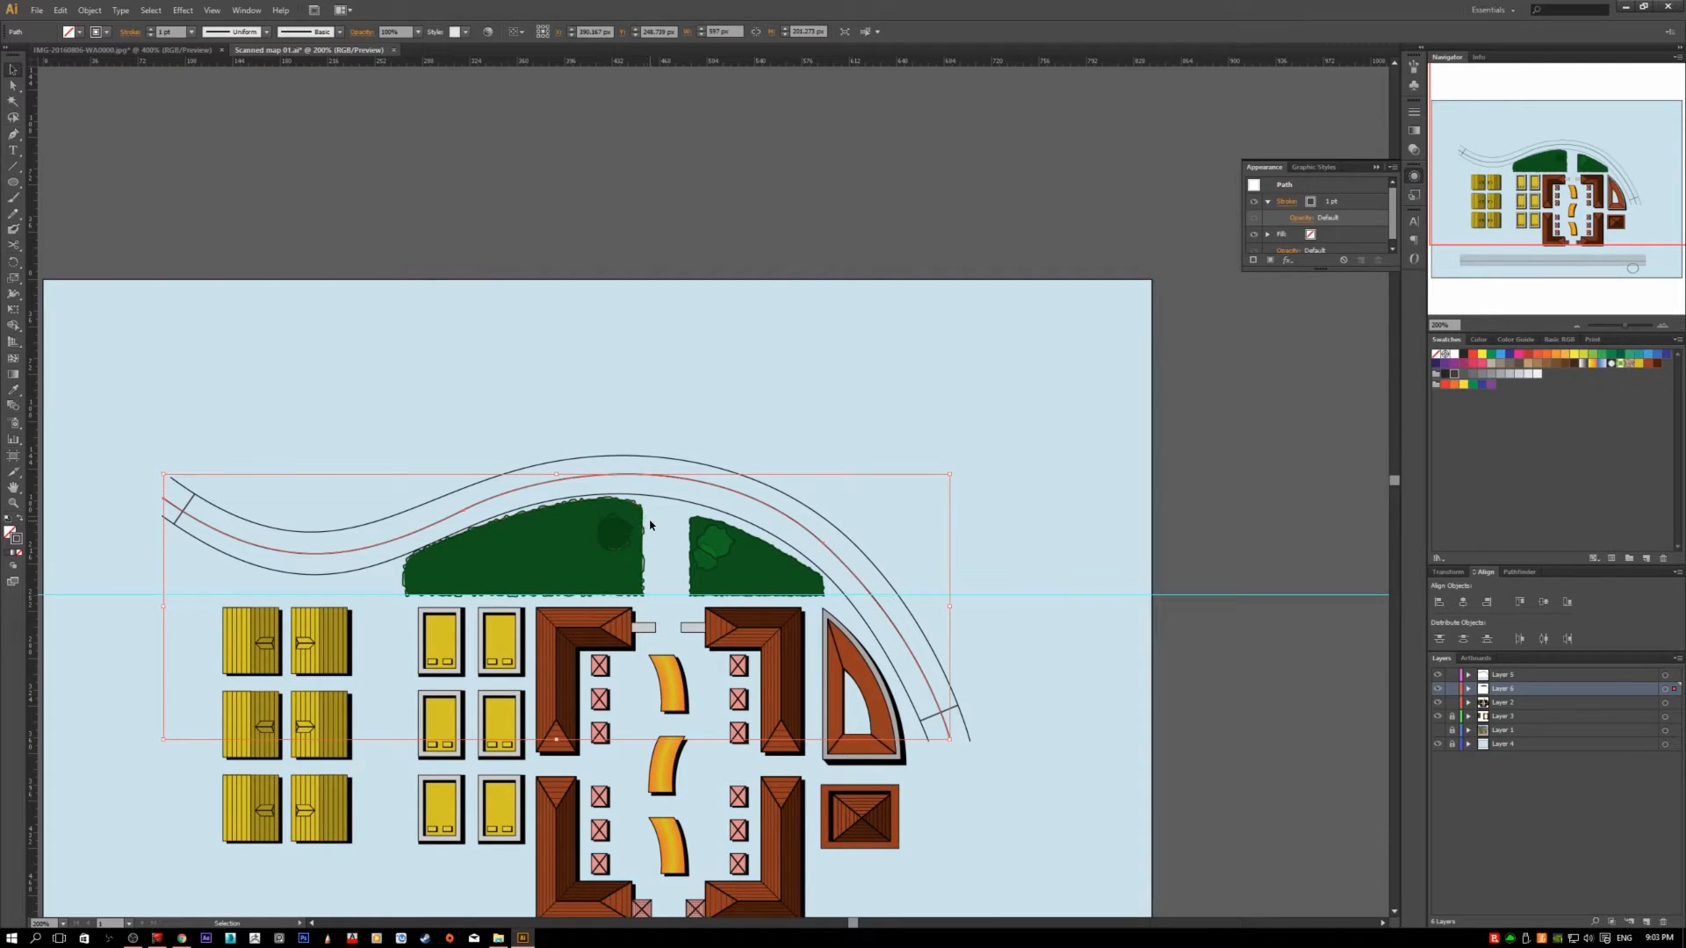
pyautogui.click(23, 555)
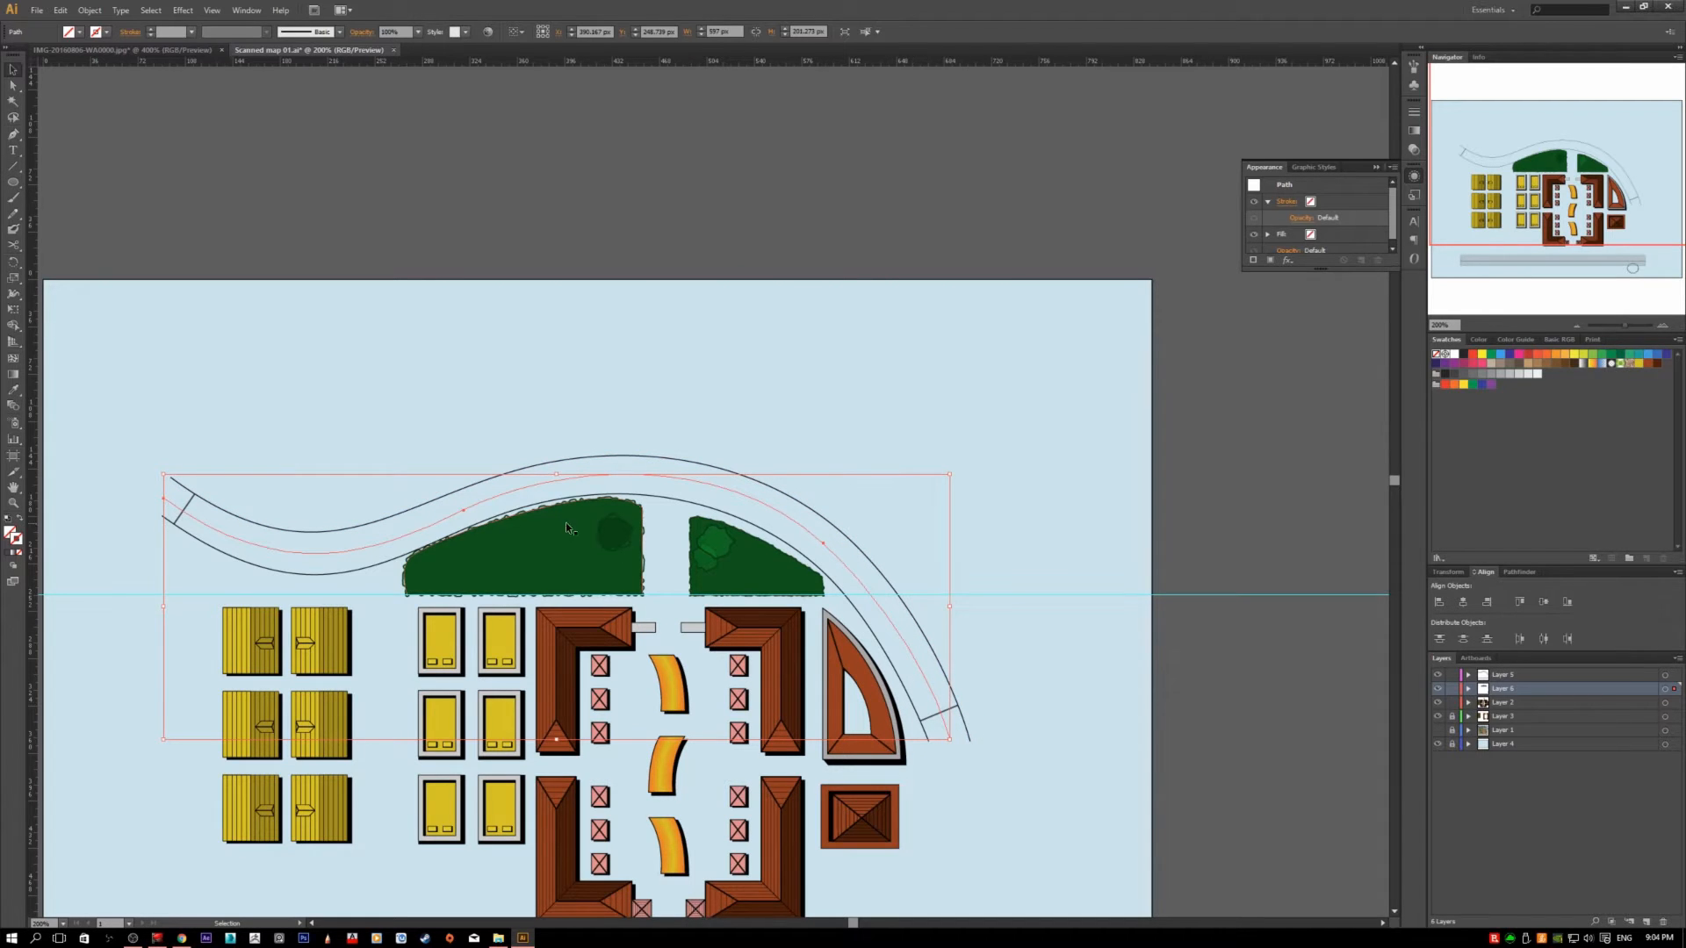
pyautogui.keyDown('shift'); pyautogui.click(949, 710); pyautogui.keyUp('shift')
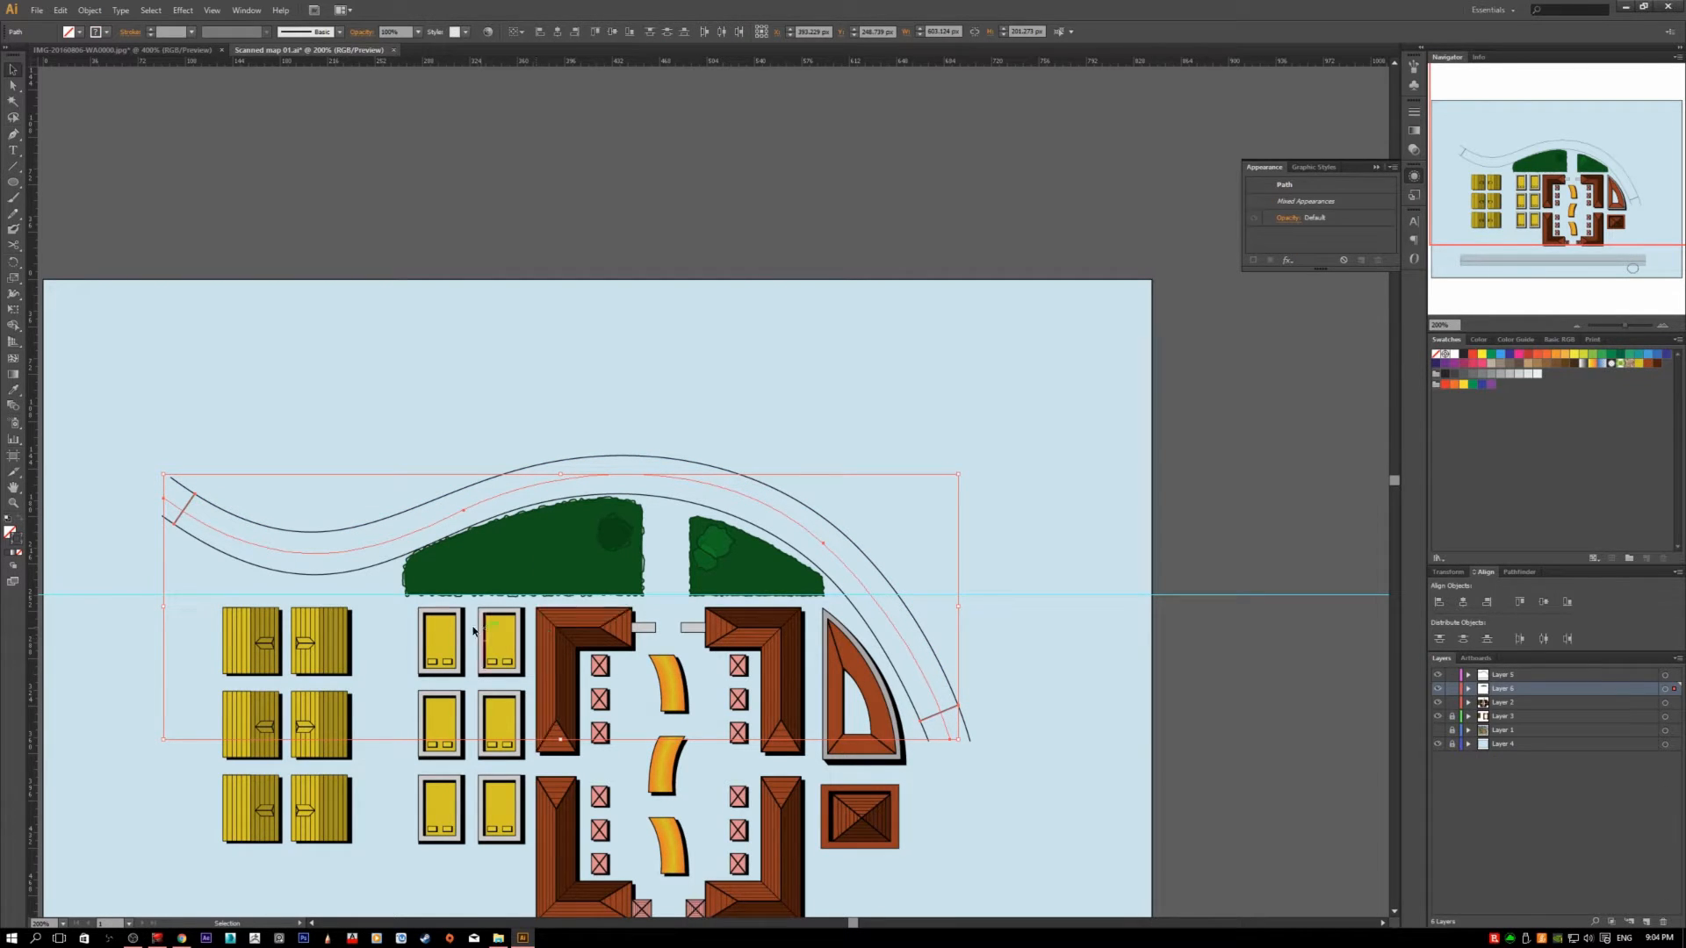
pyautogui.click(93, 11)
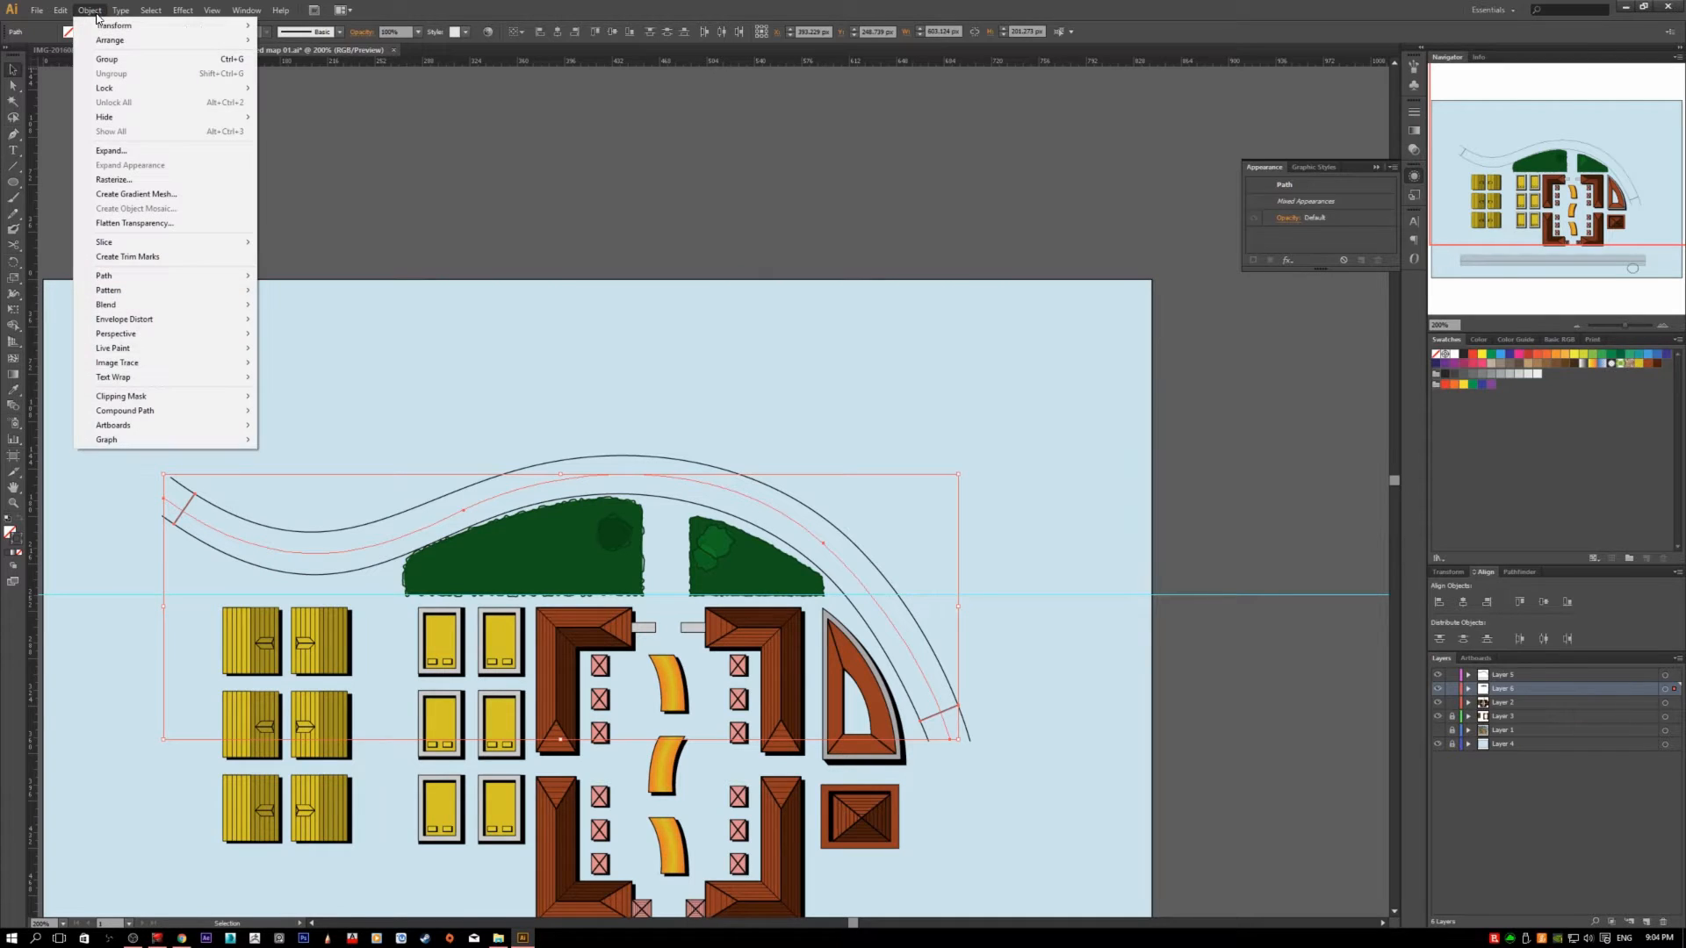
pyautogui.moveTo(210, 308)
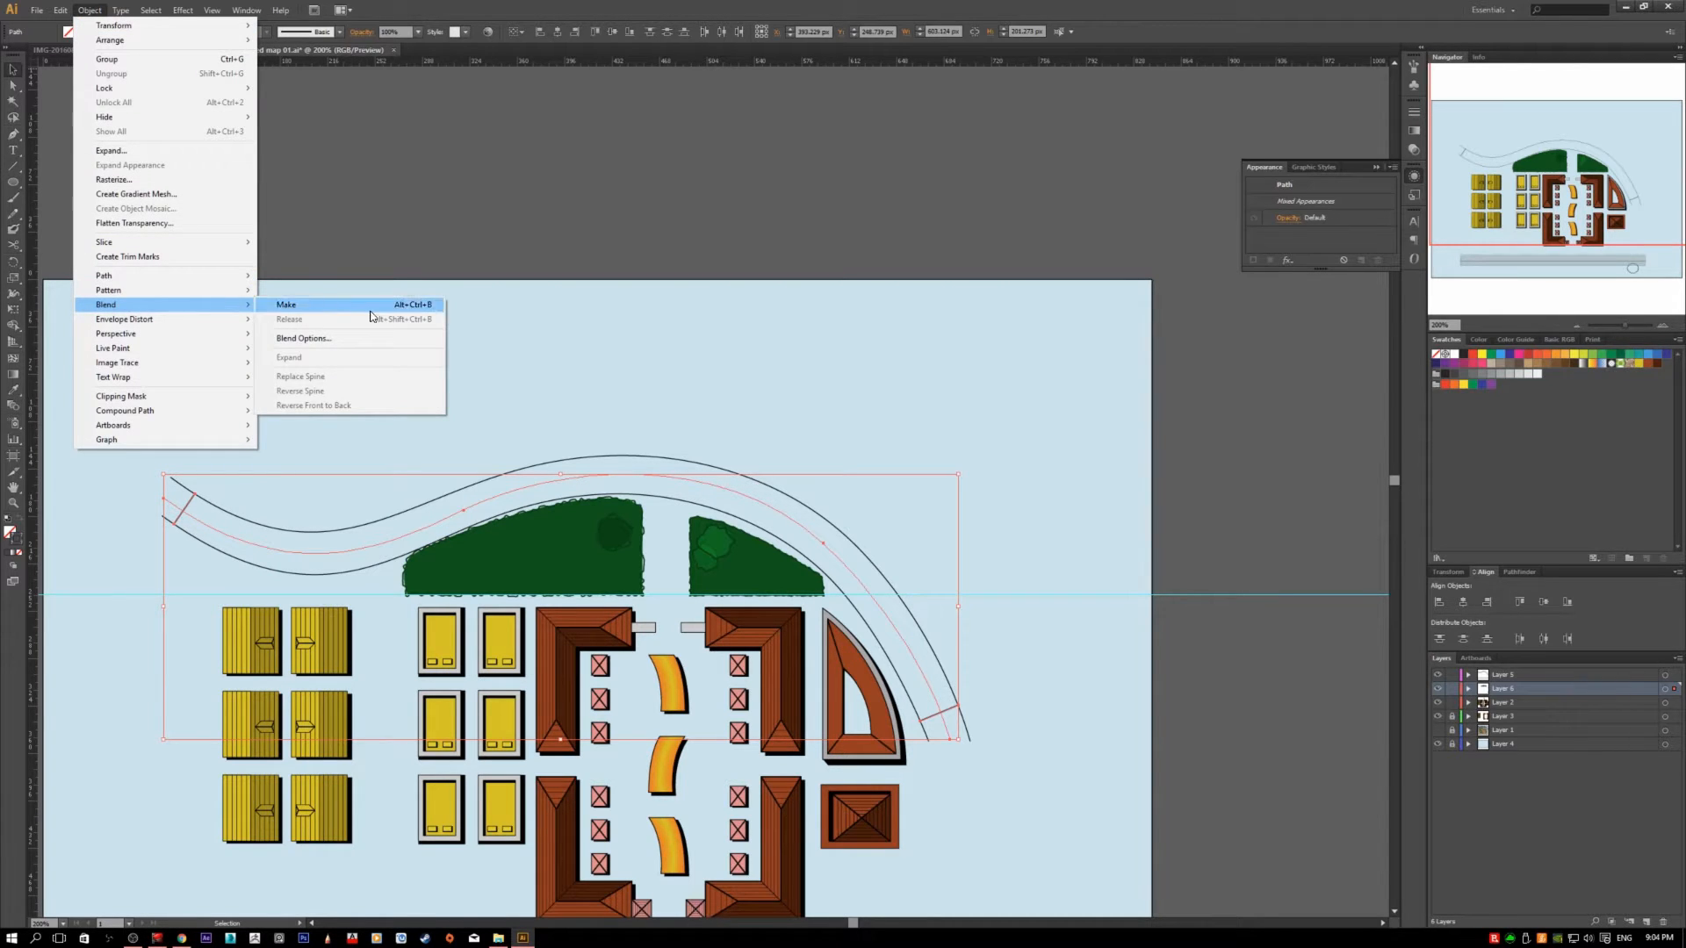
pyautogui.click(383, 339)
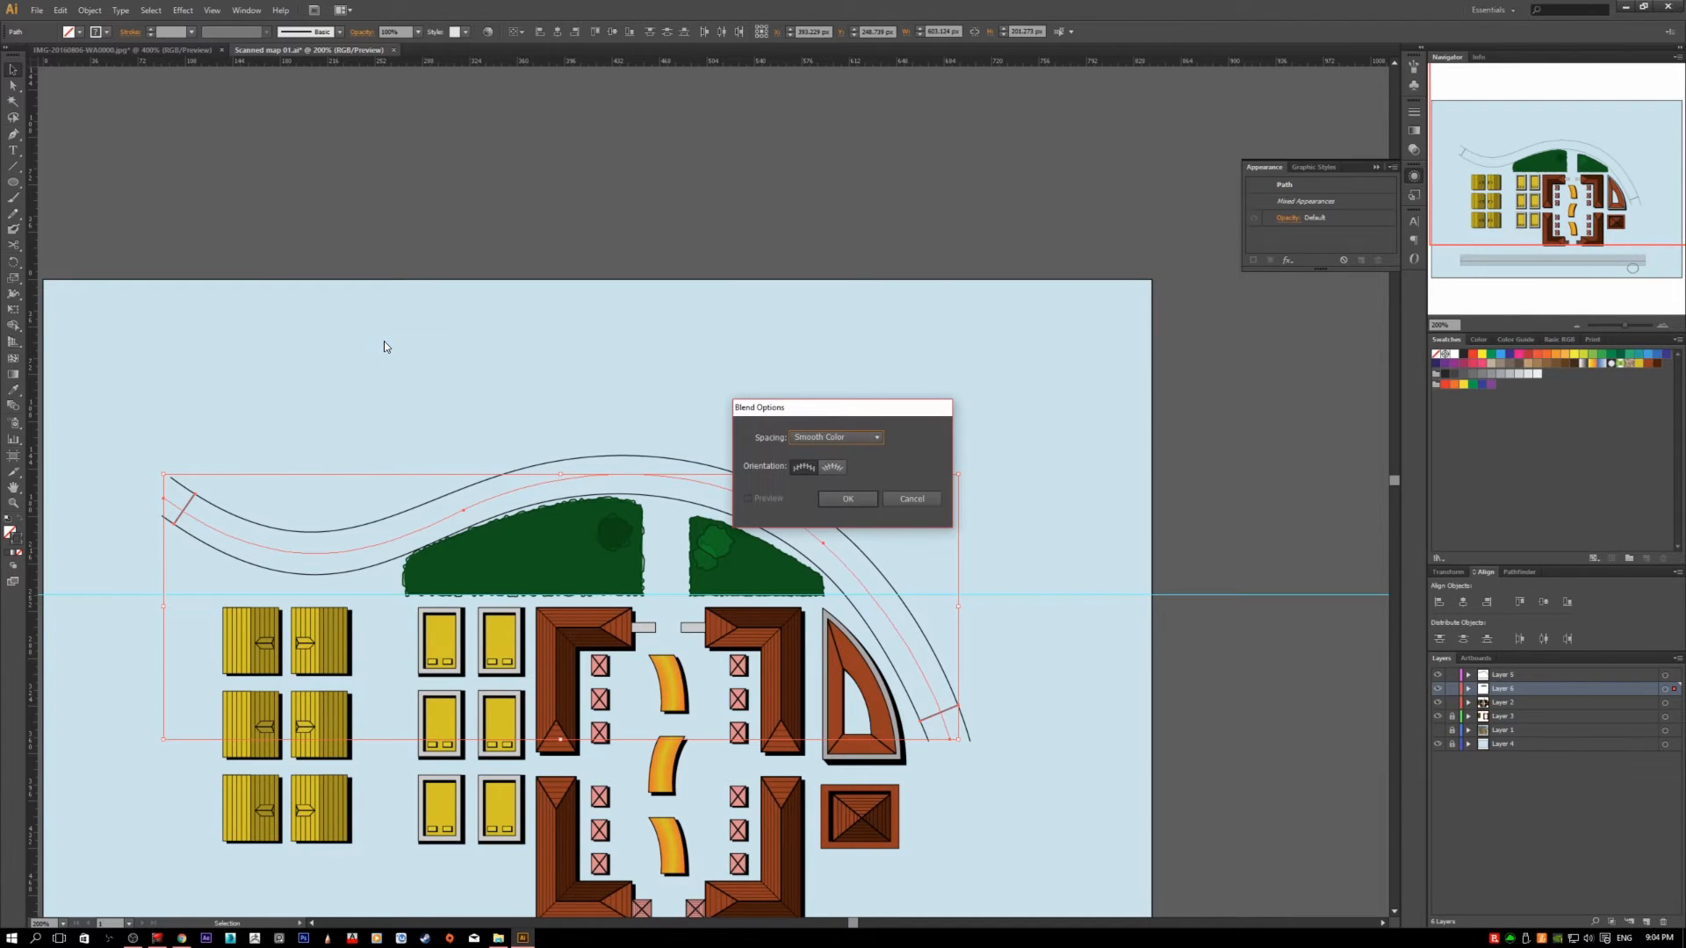
pyautogui.moveTo(829, 422); pyautogui.dragTo(1001, 451)
pyautogui.click(1080, 527)
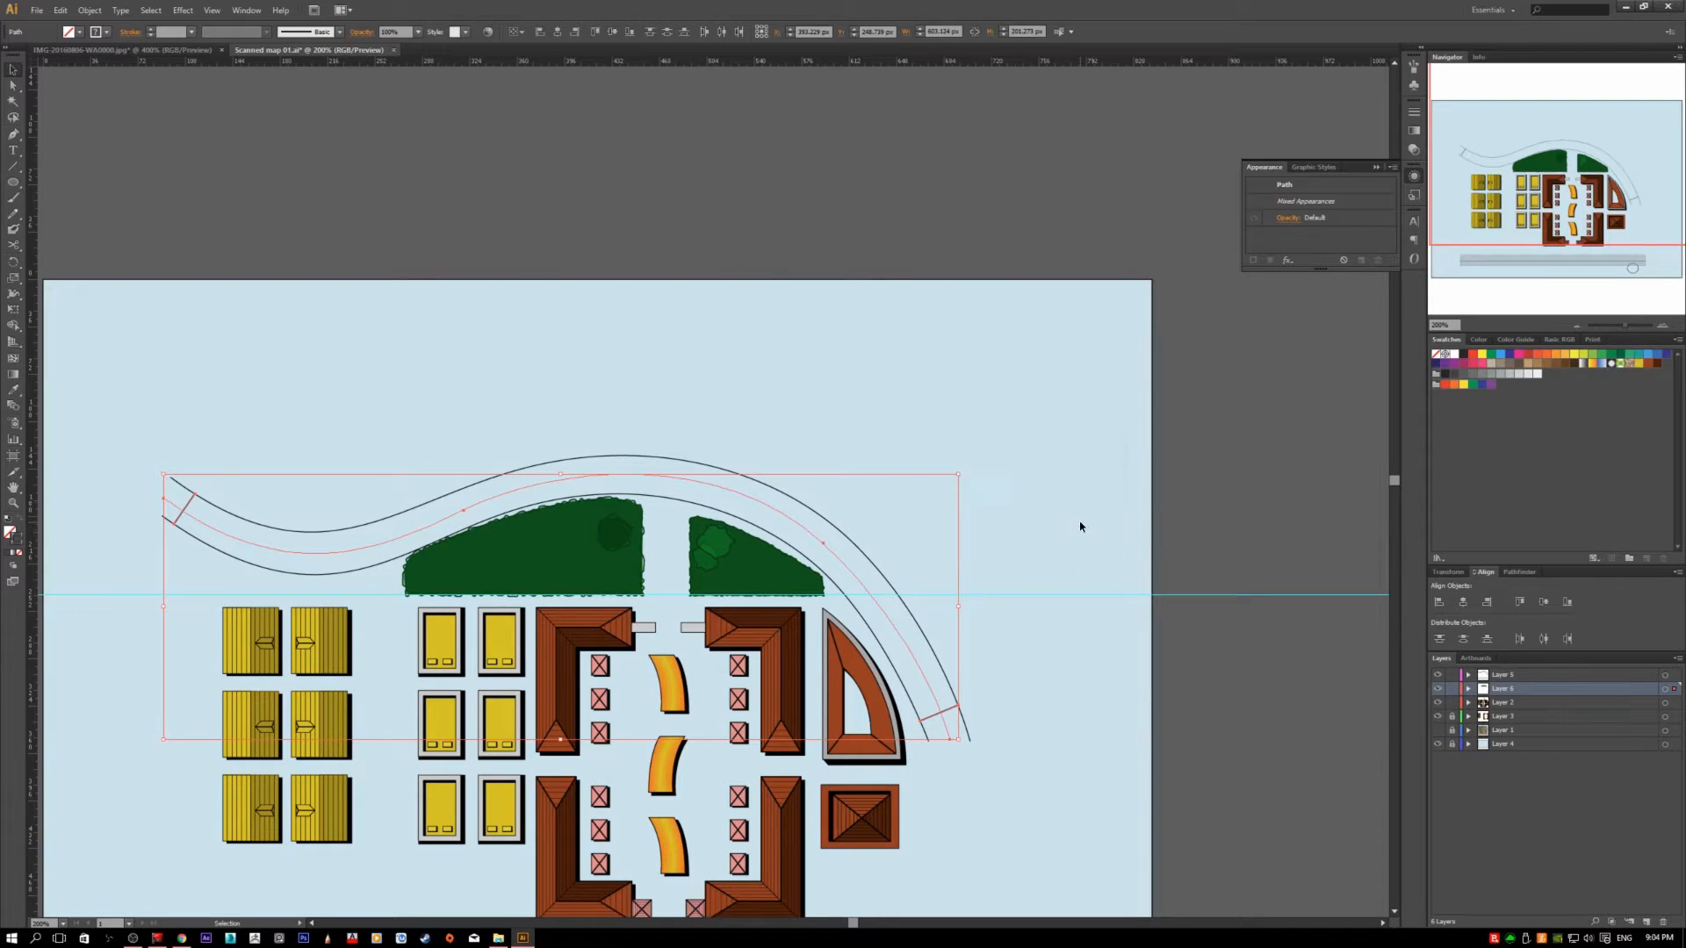
# - Make a blend from the two end cross lines and the promenade's strokeless centre line
pyautogui.click(90, 10)
pyautogui.moveTo(188, 308)
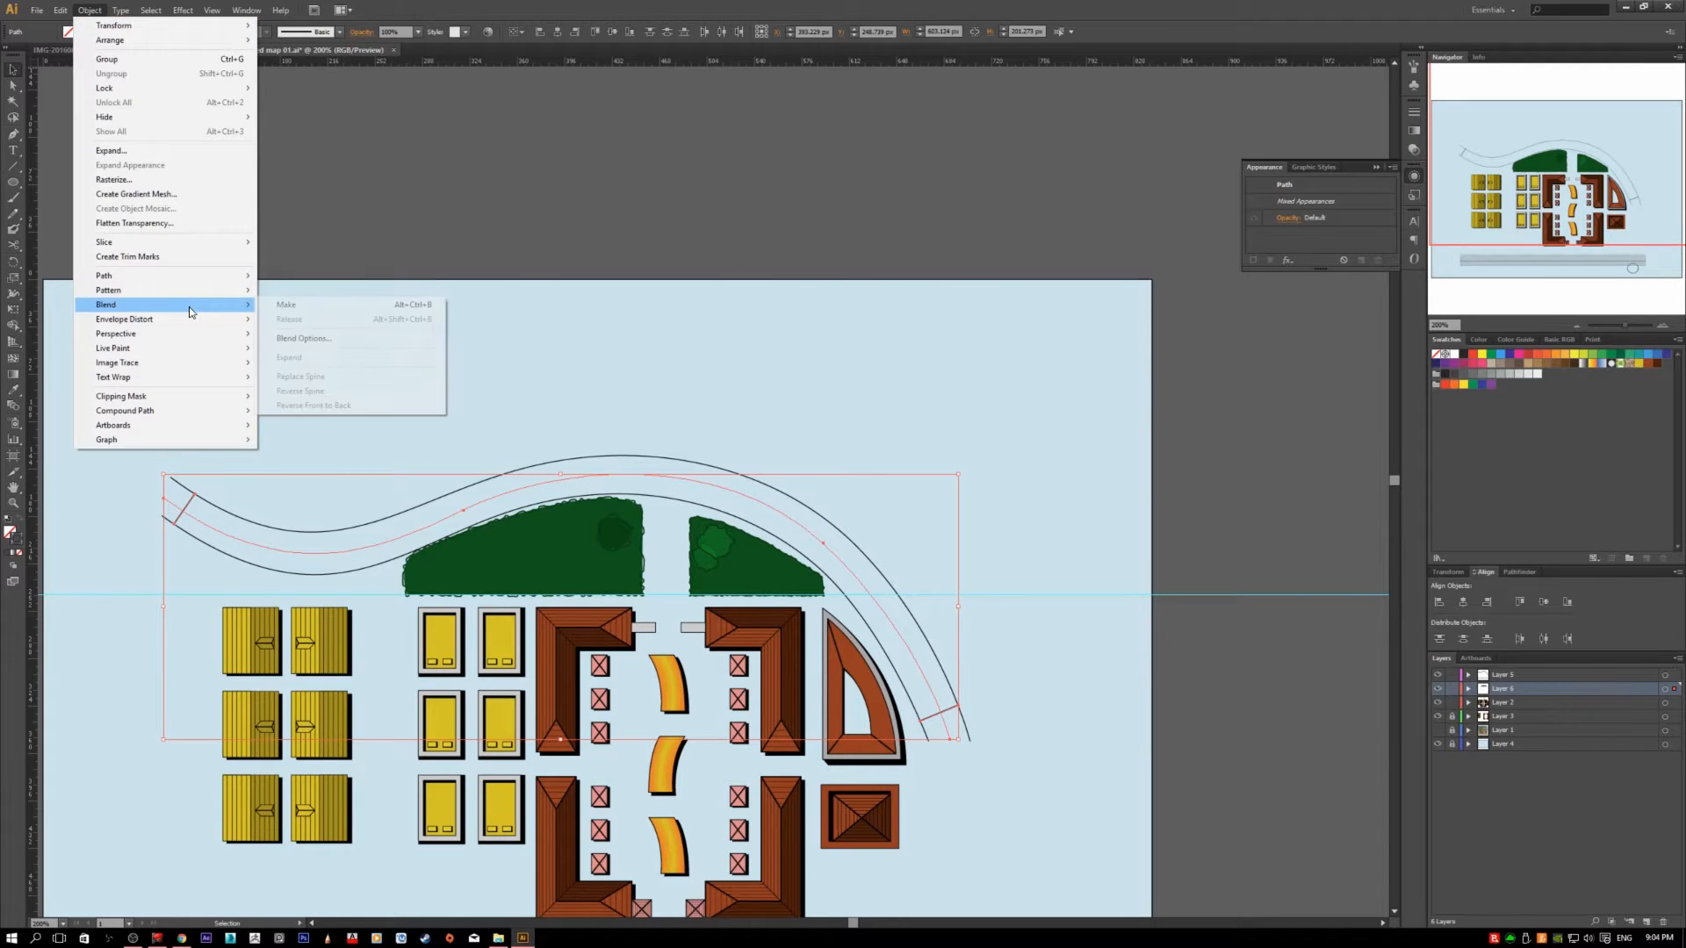
pyautogui.click(302, 309)
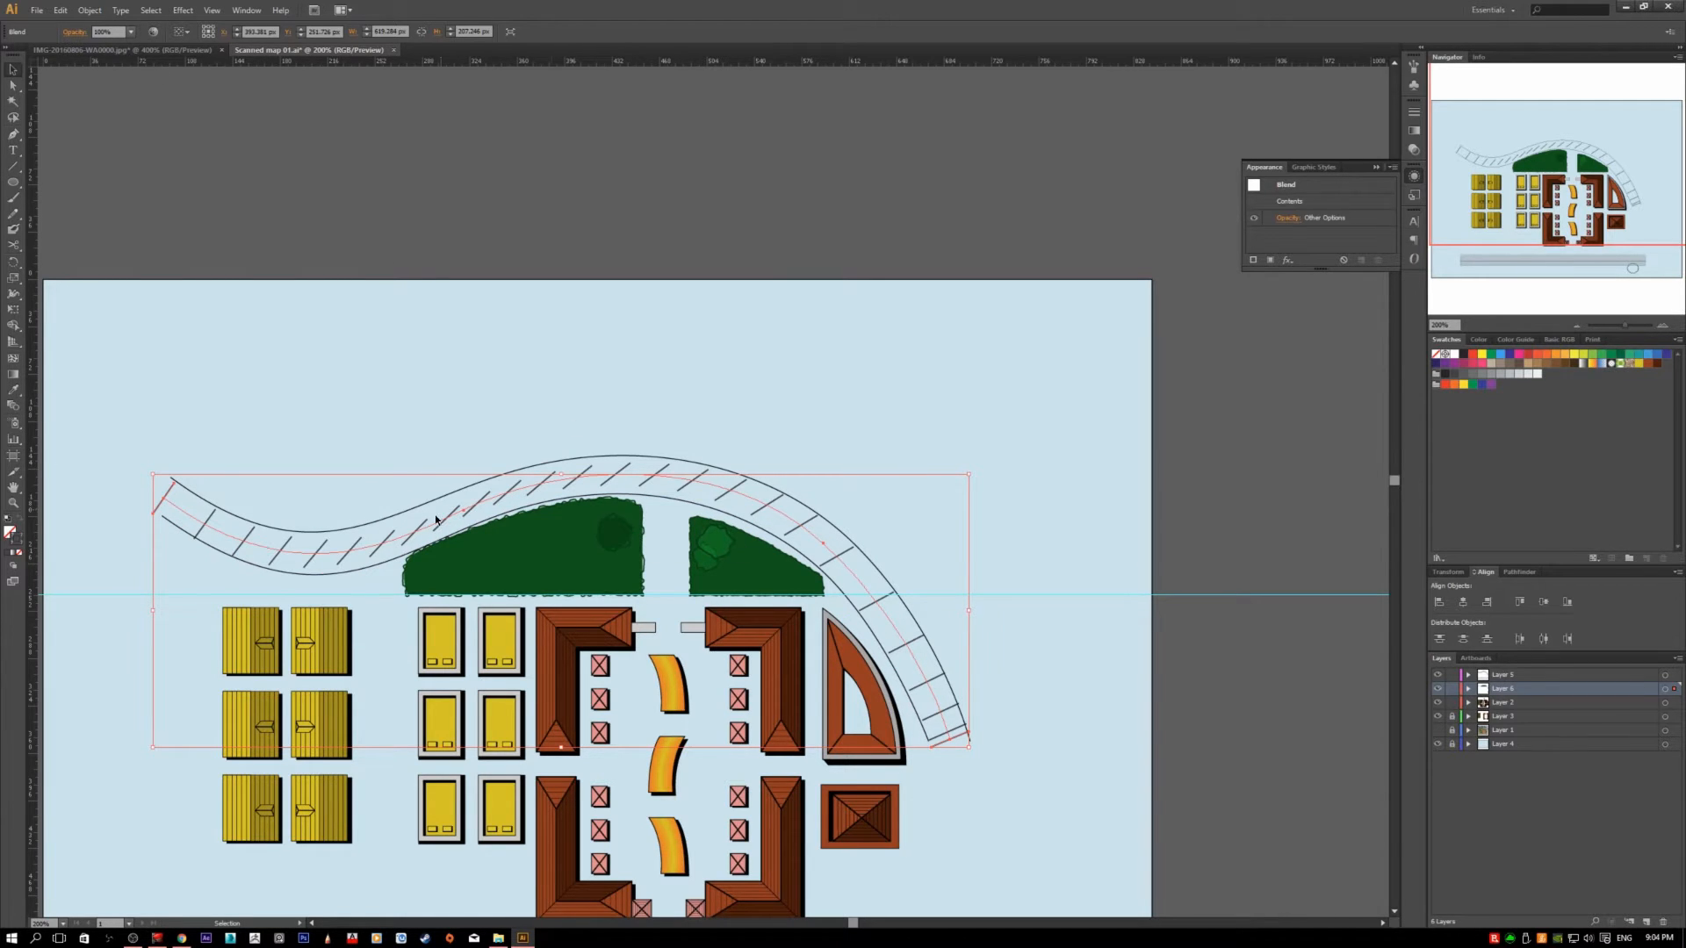
# - Open the cross-line blend's options with preview on and try Specified Steps spacing before returning to Smooth Color
pyautogui.click(89, 10)
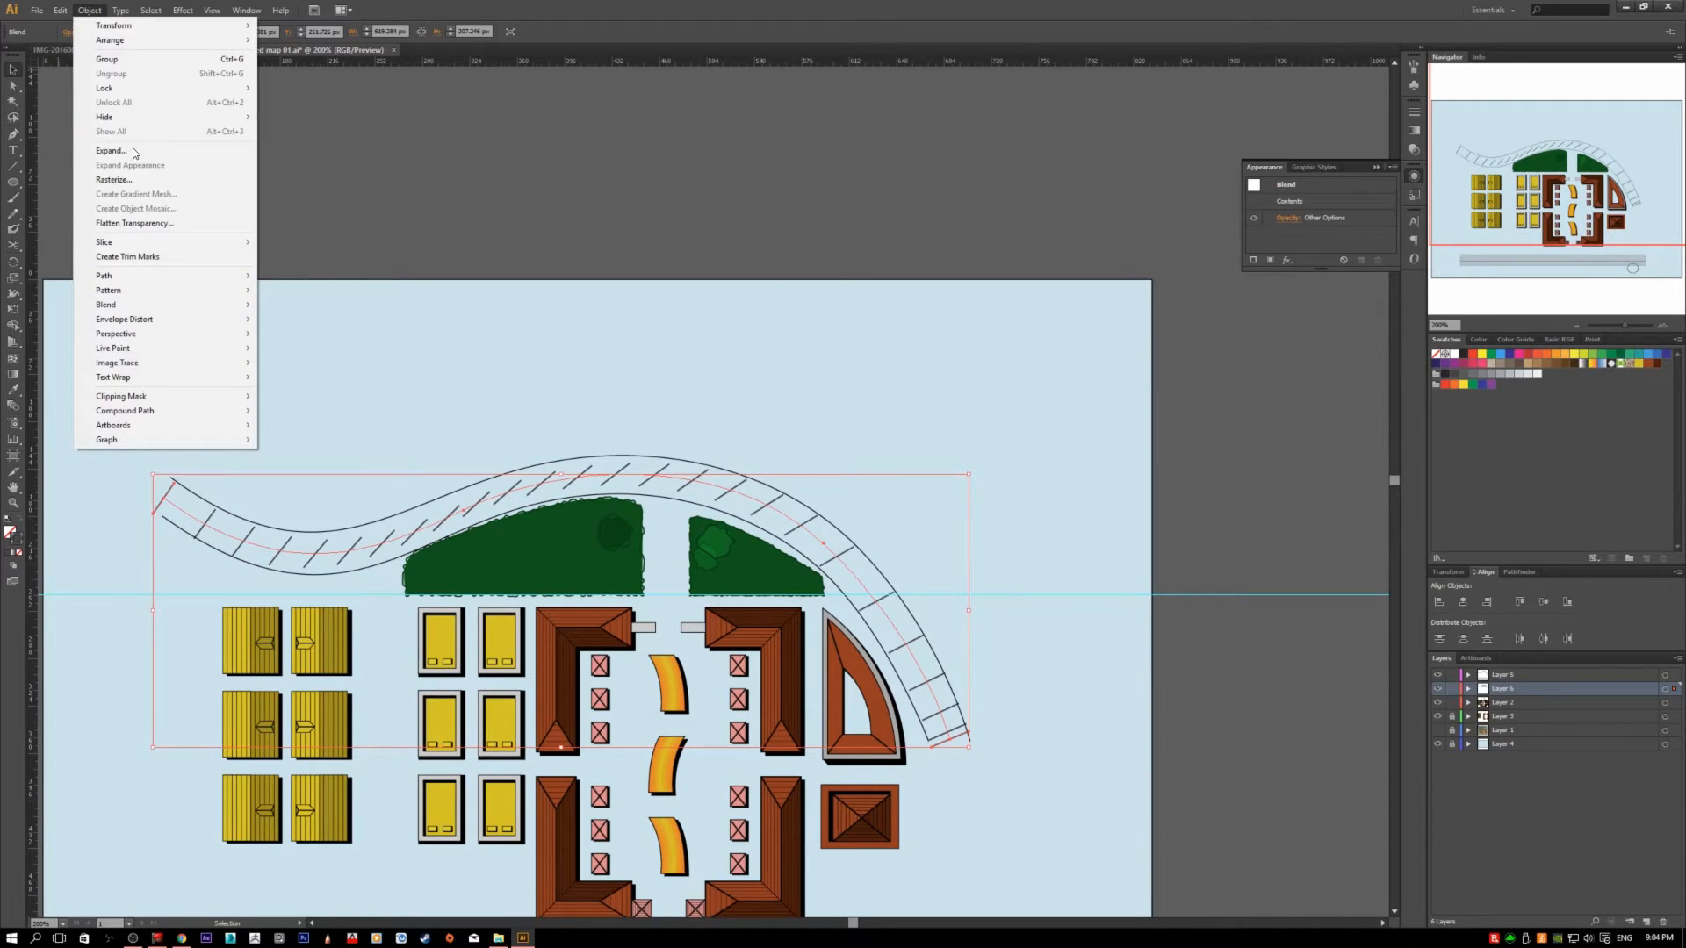
pyautogui.moveTo(231, 309)
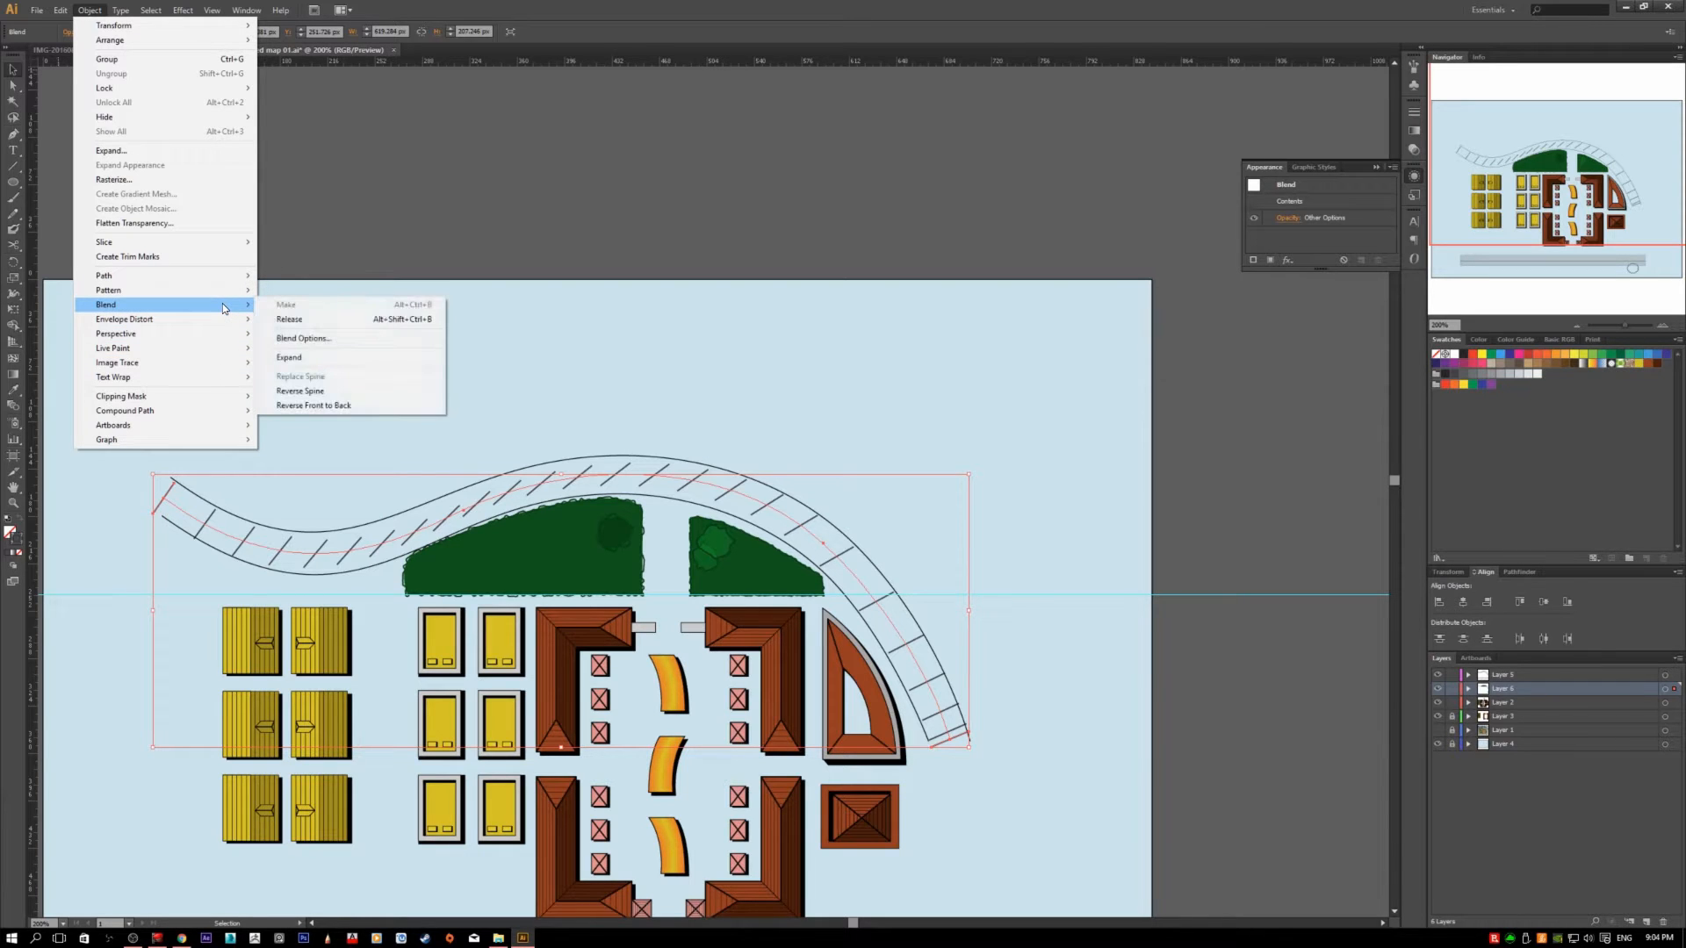
pyautogui.click(394, 341)
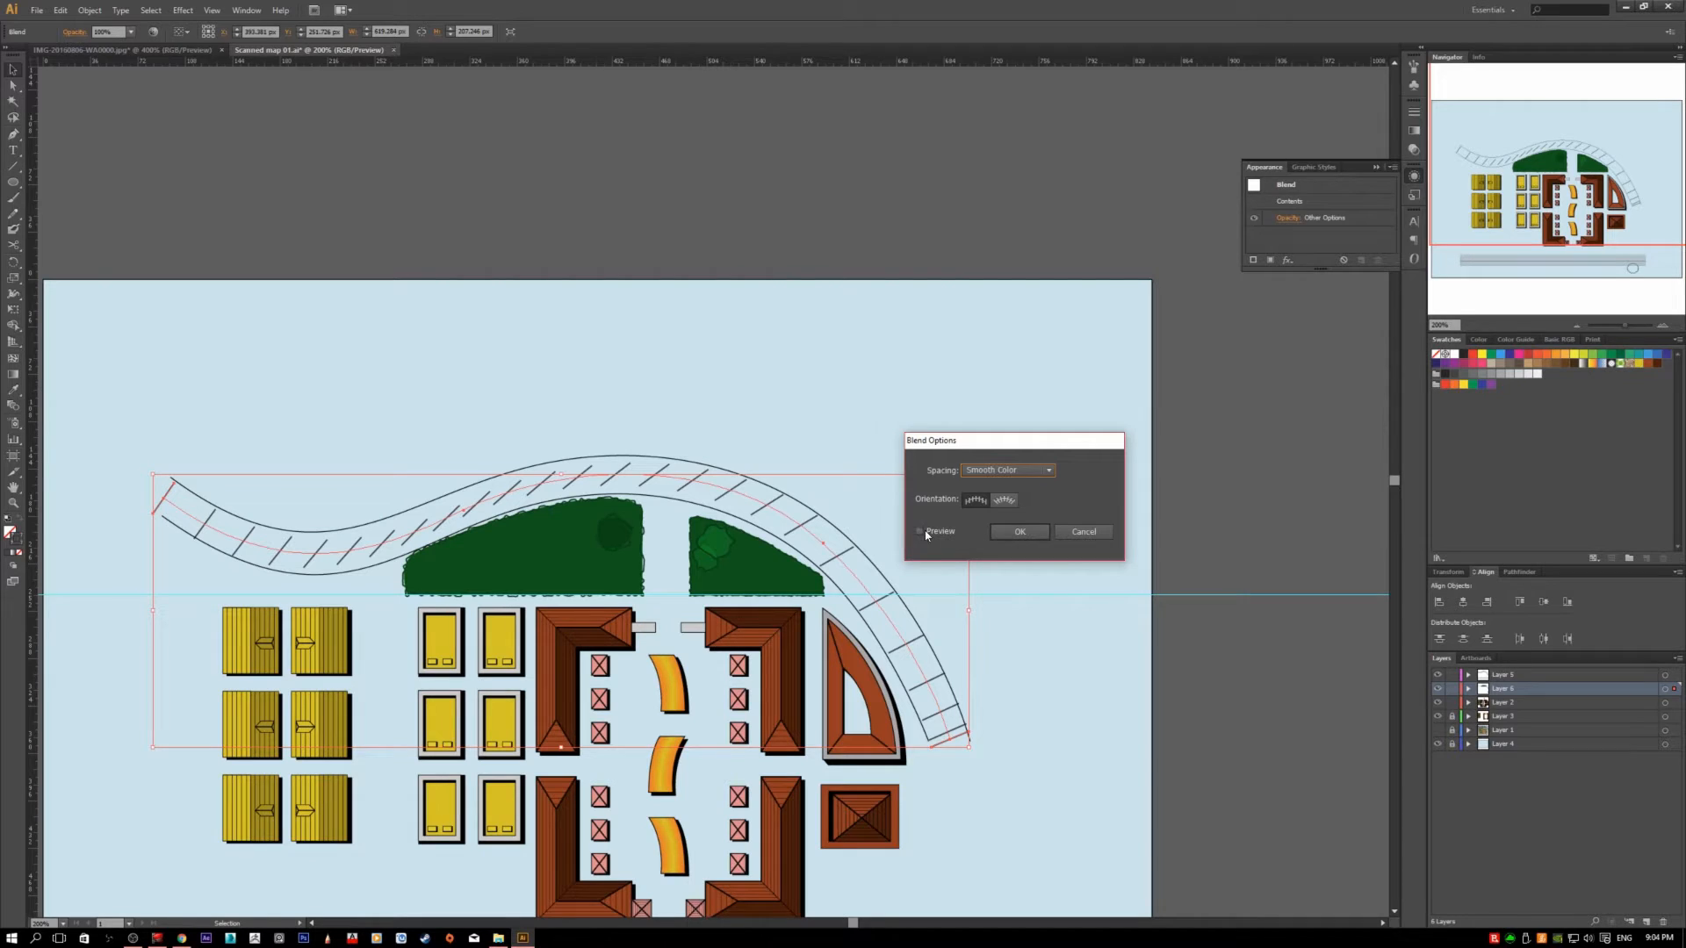
pyautogui.click(921, 531)
pyautogui.click(1049, 471)
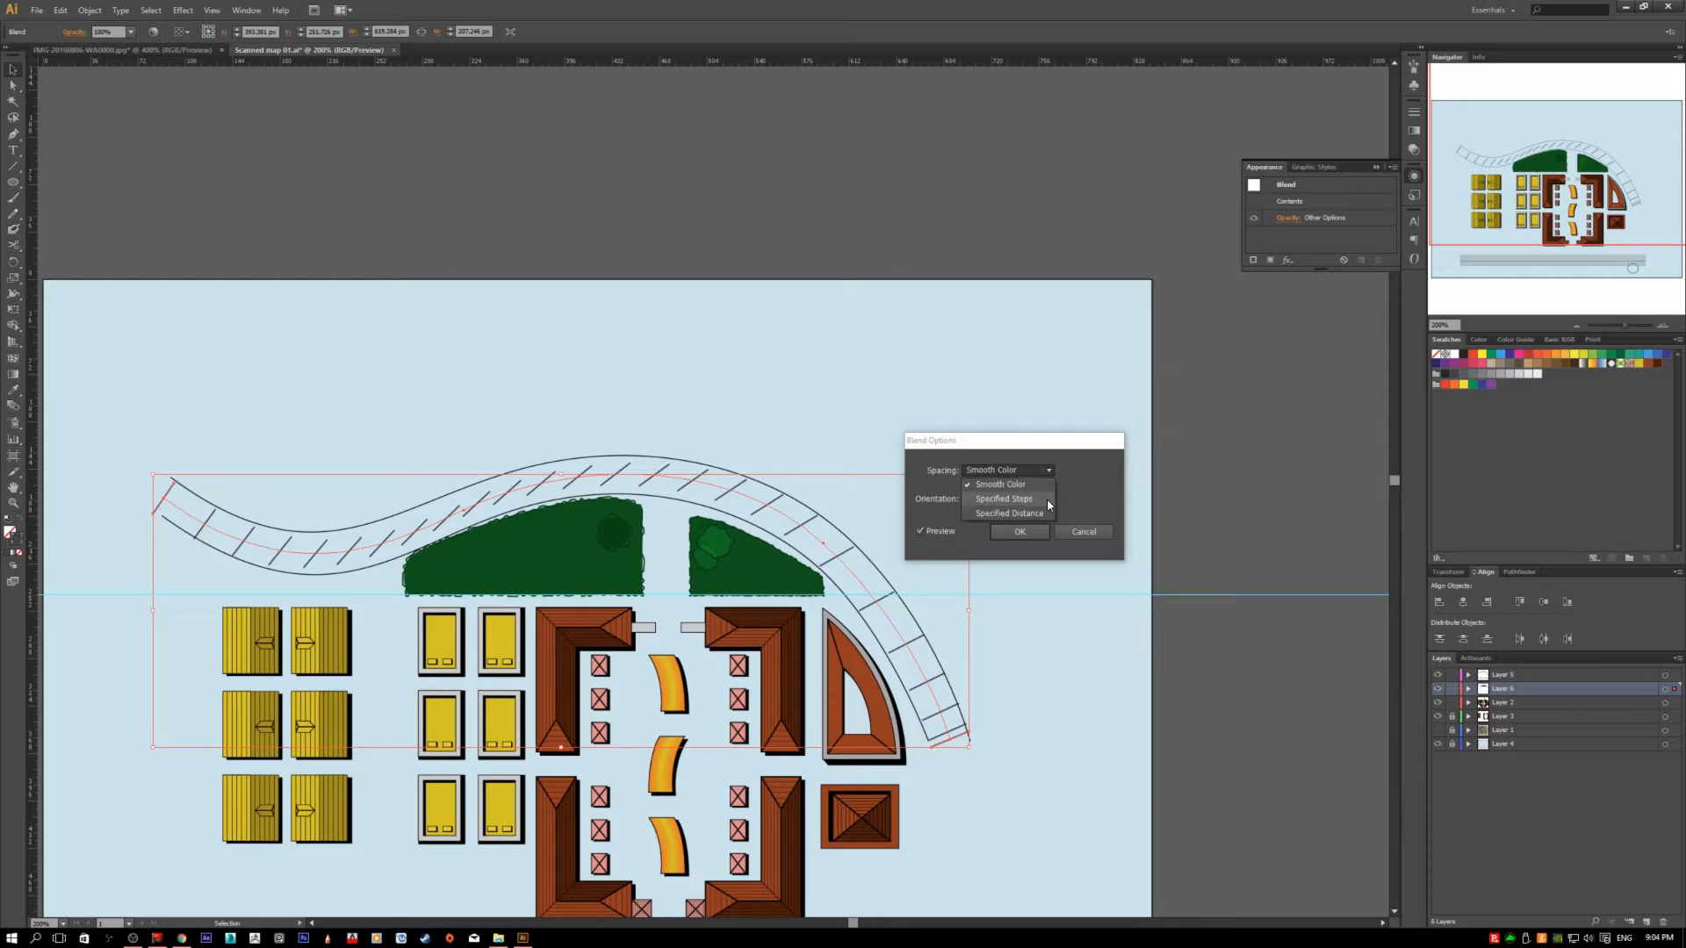
pyautogui.click(1047, 499)
pyautogui.click(1022, 472)
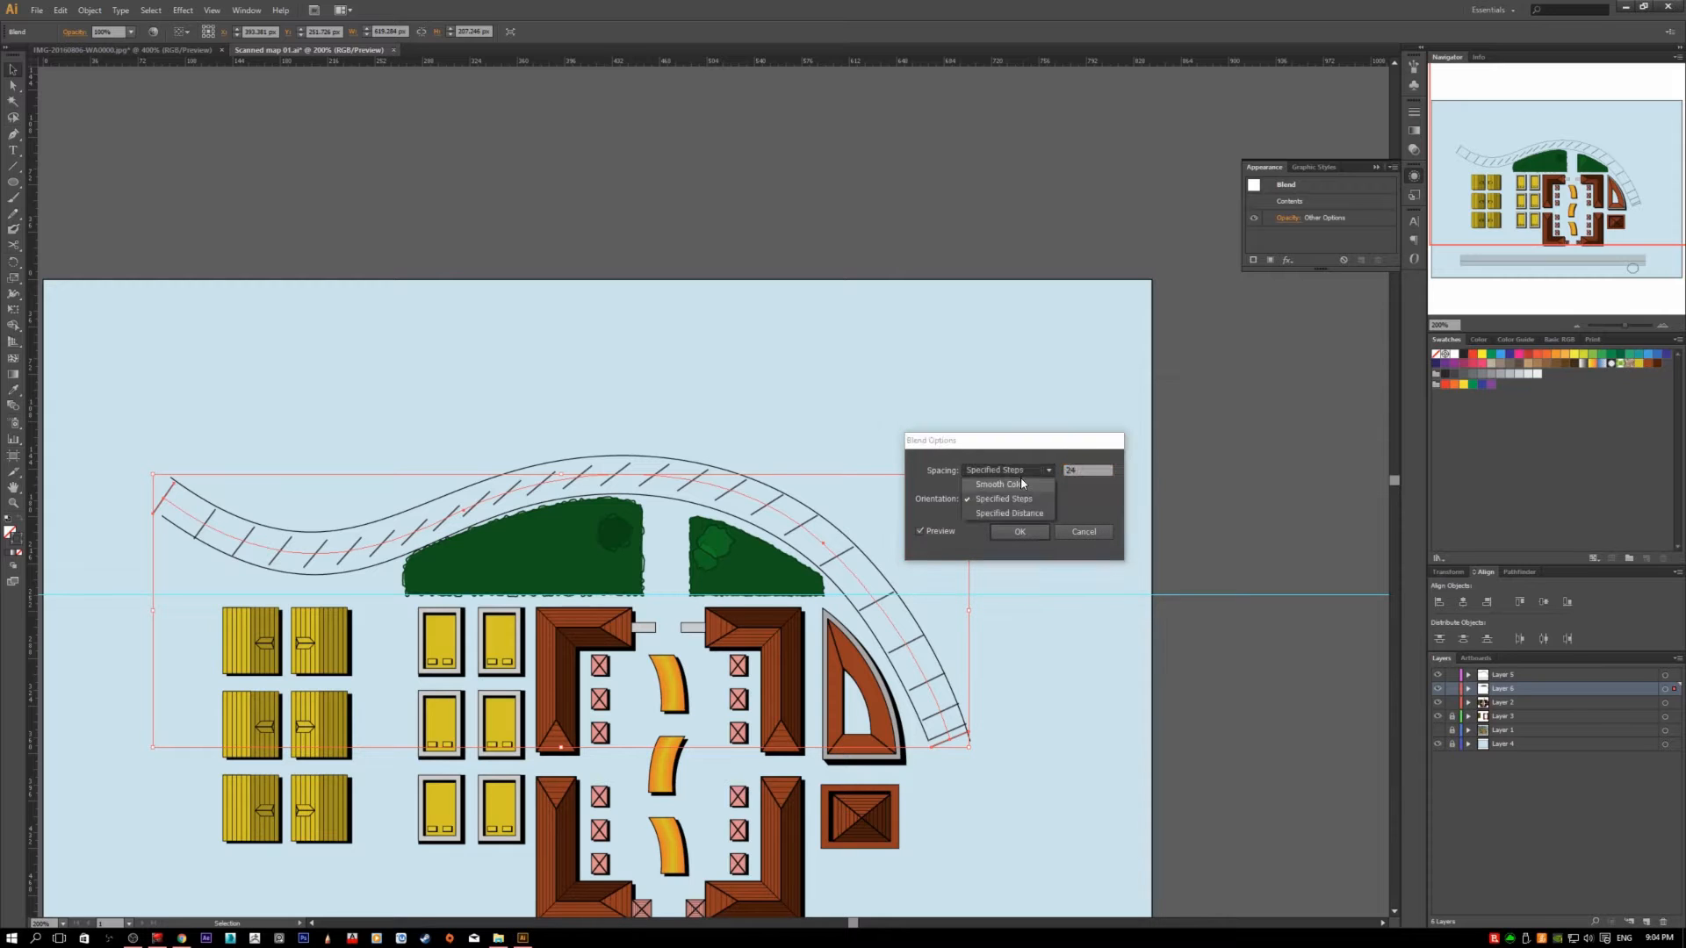
pyautogui.click(1021, 481)
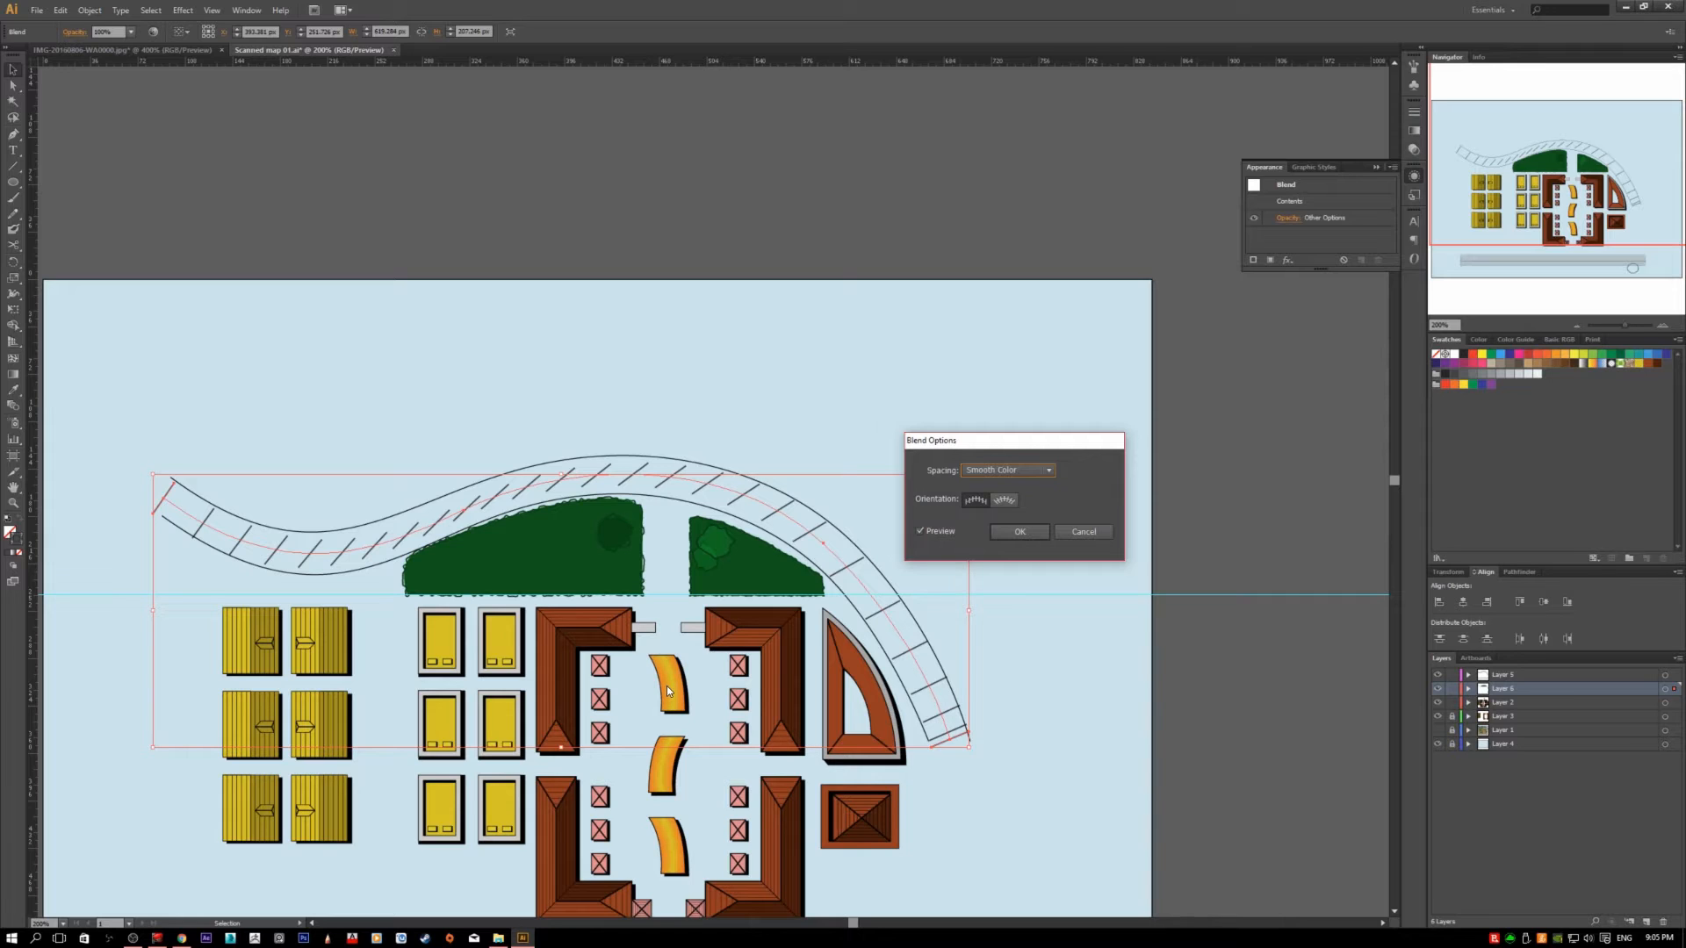
# - Set the blend's spacing to Specified Steps with 30 steps and compare the Align to Path and Align to Page orientations
pyautogui.click(1044, 471)
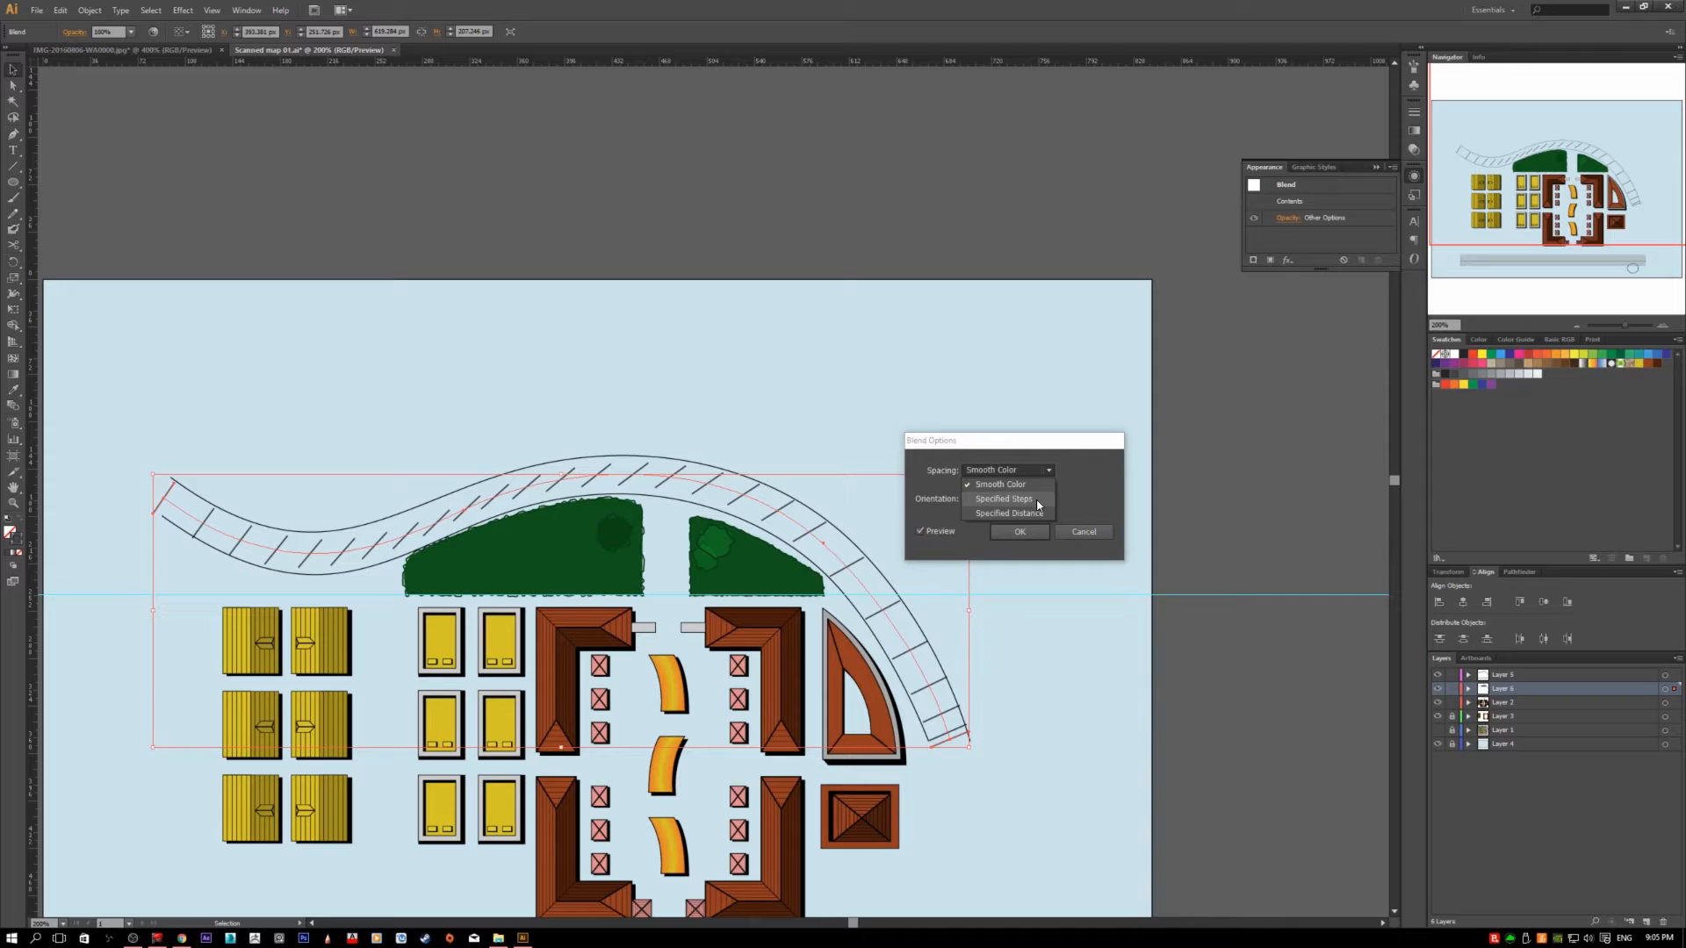
pyautogui.click(1037, 499)
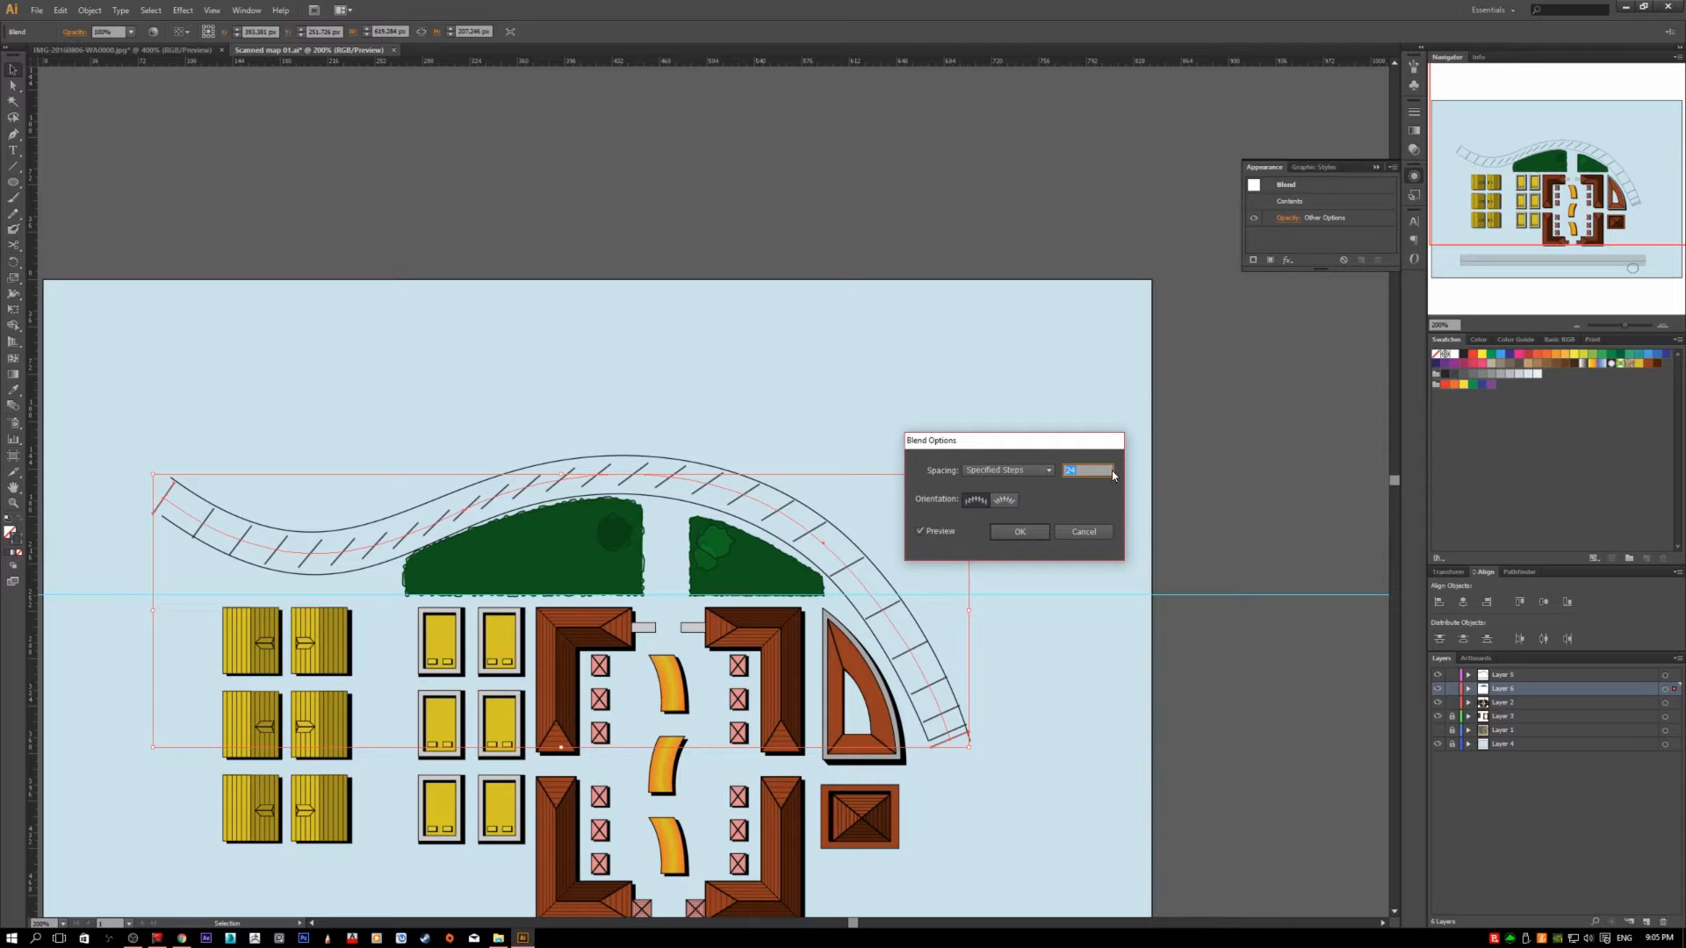
pyautogui.click(1034, 471)
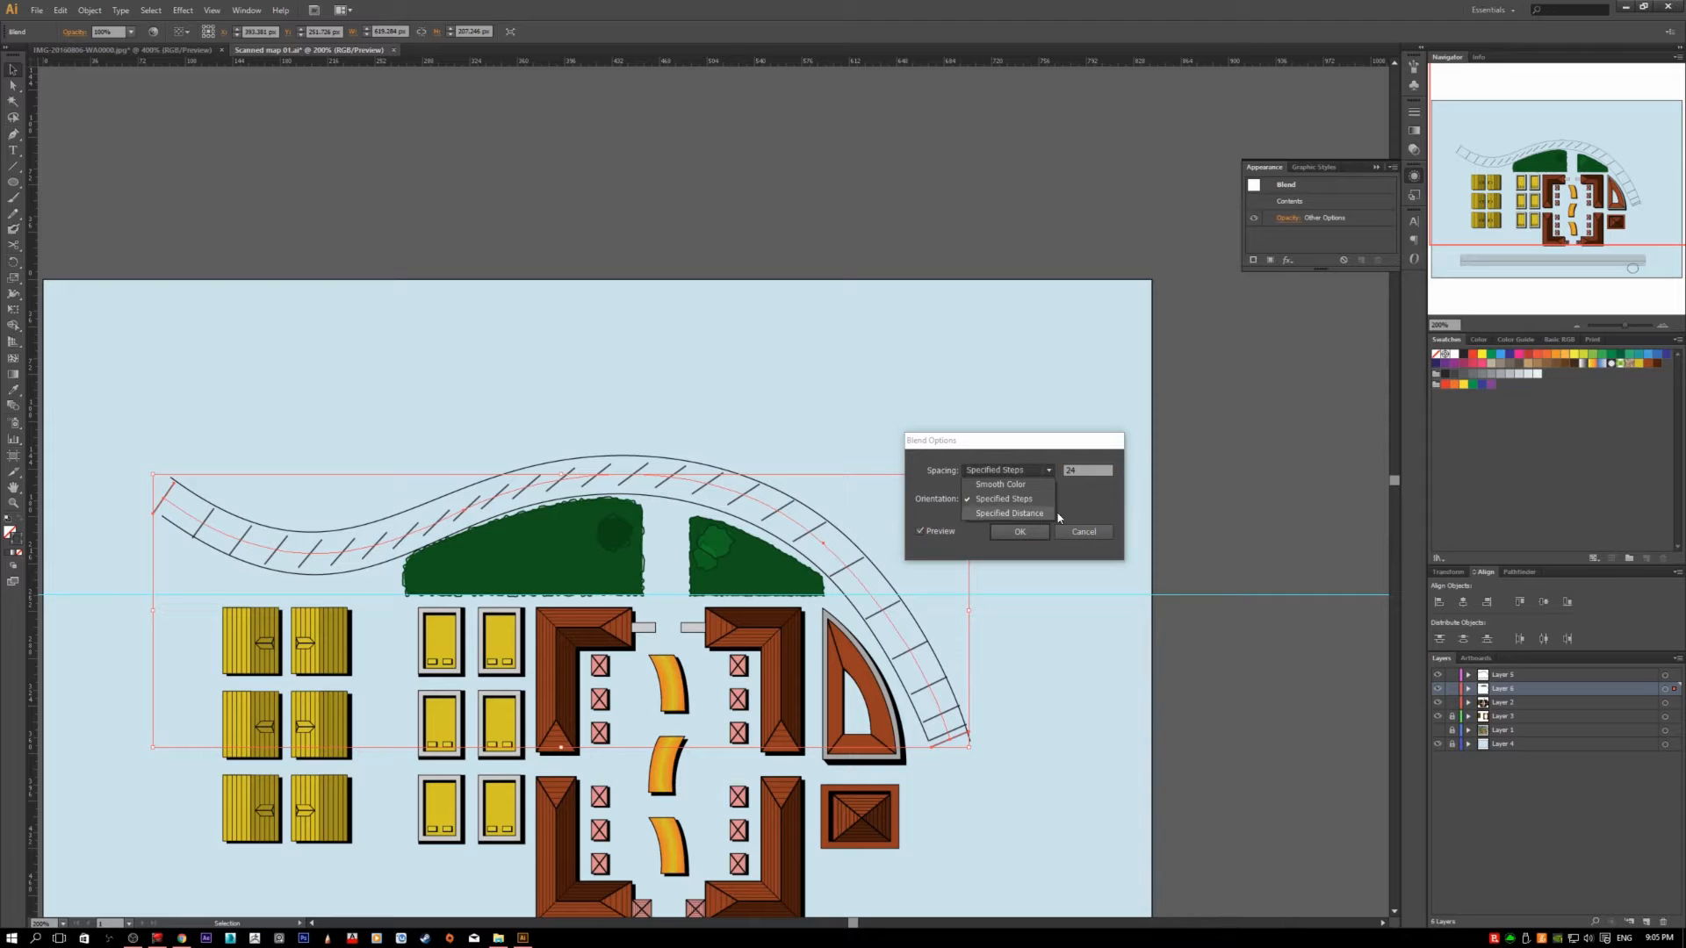
pyautogui.click(1030, 470)
pyautogui.click(1031, 472)
pyautogui.click(1040, 474)
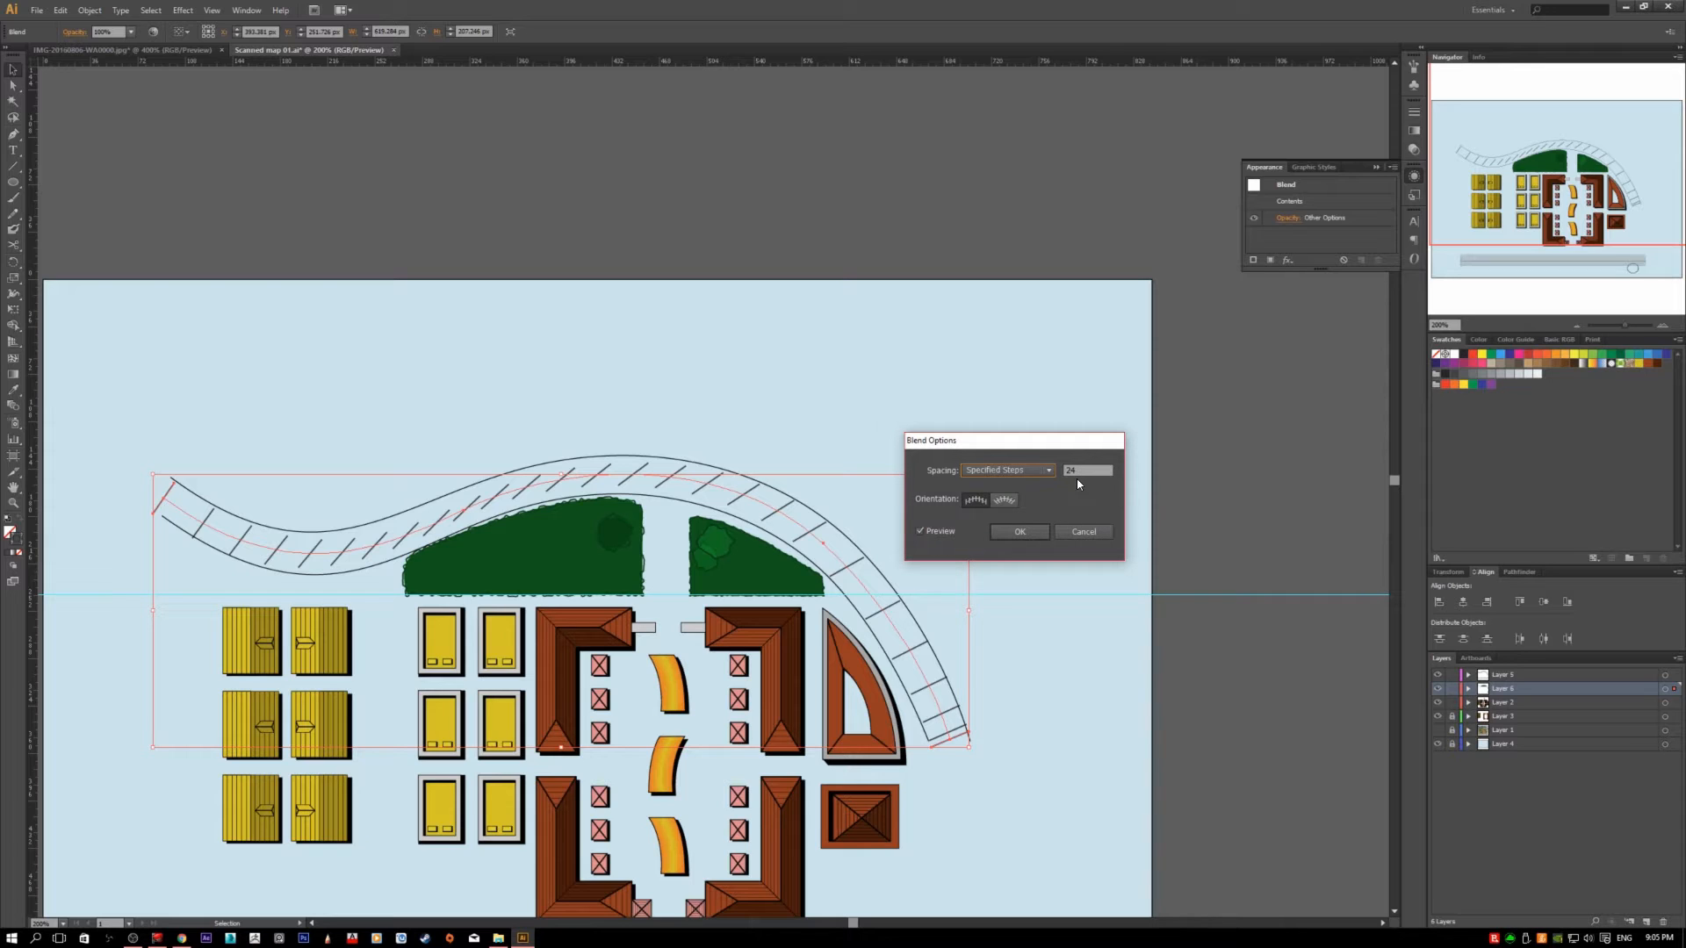
pyautogui.doubleClick(1070, 471)
pyautogui.write('30')
pyautogui.click(1010, 506)
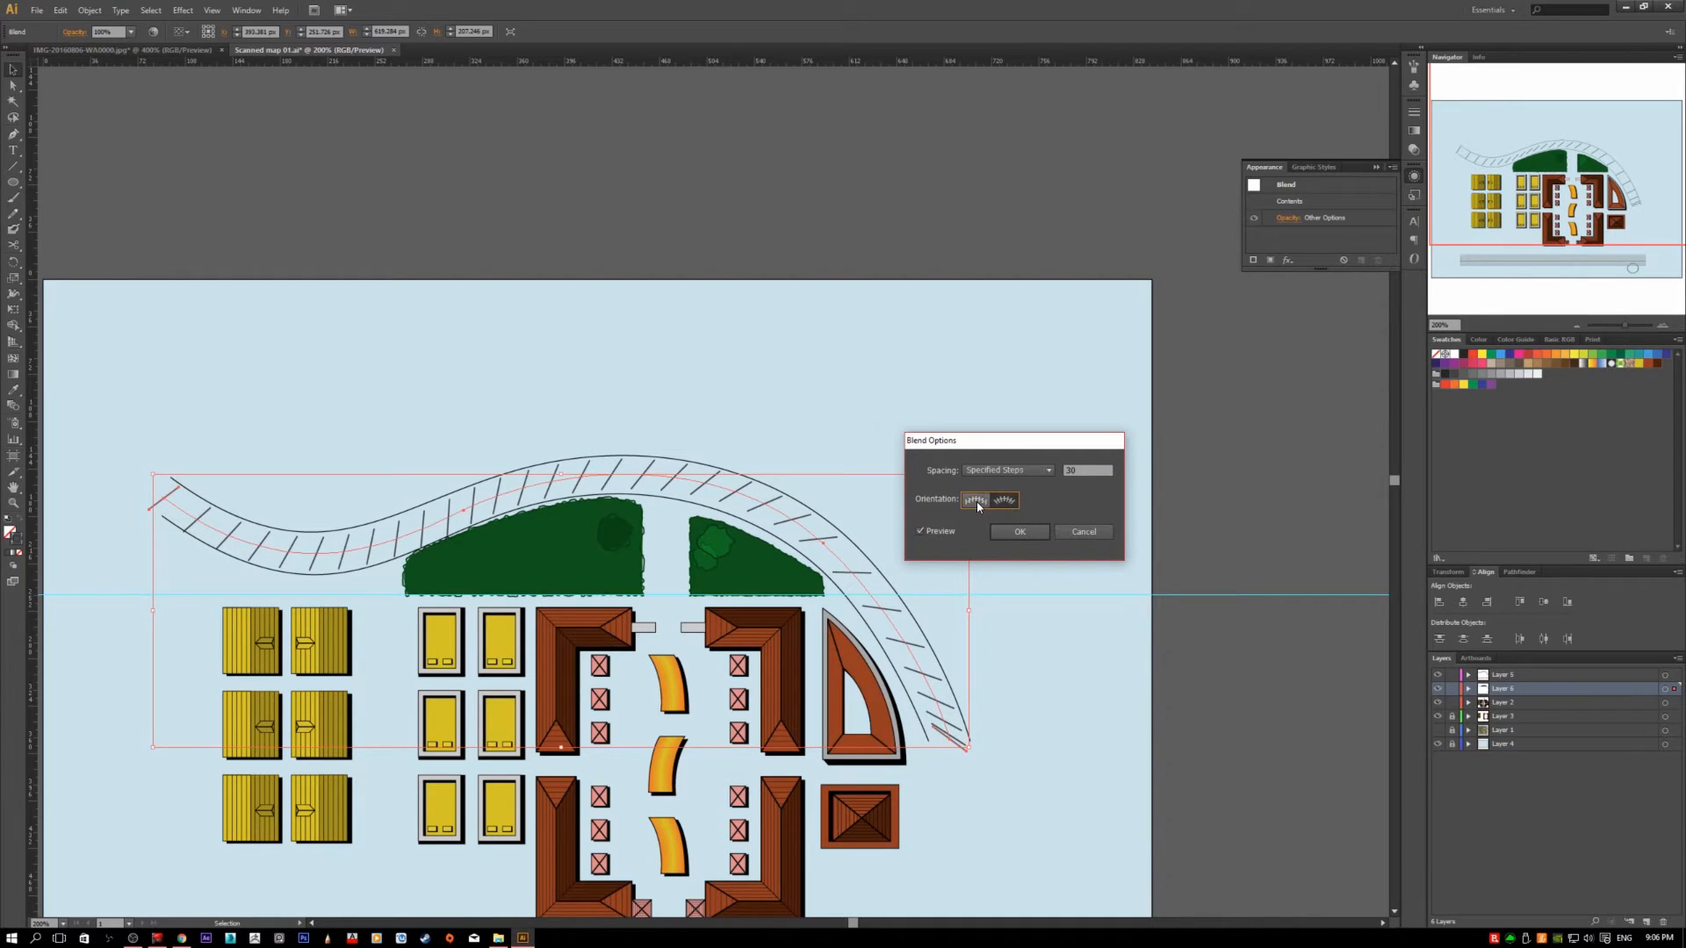
pyautogui.click(977, 502)
# - Set the blend to 50 steps and its orientation to Align to Path, comparing it with Align to Page
pyautogui.click(1099, 471)
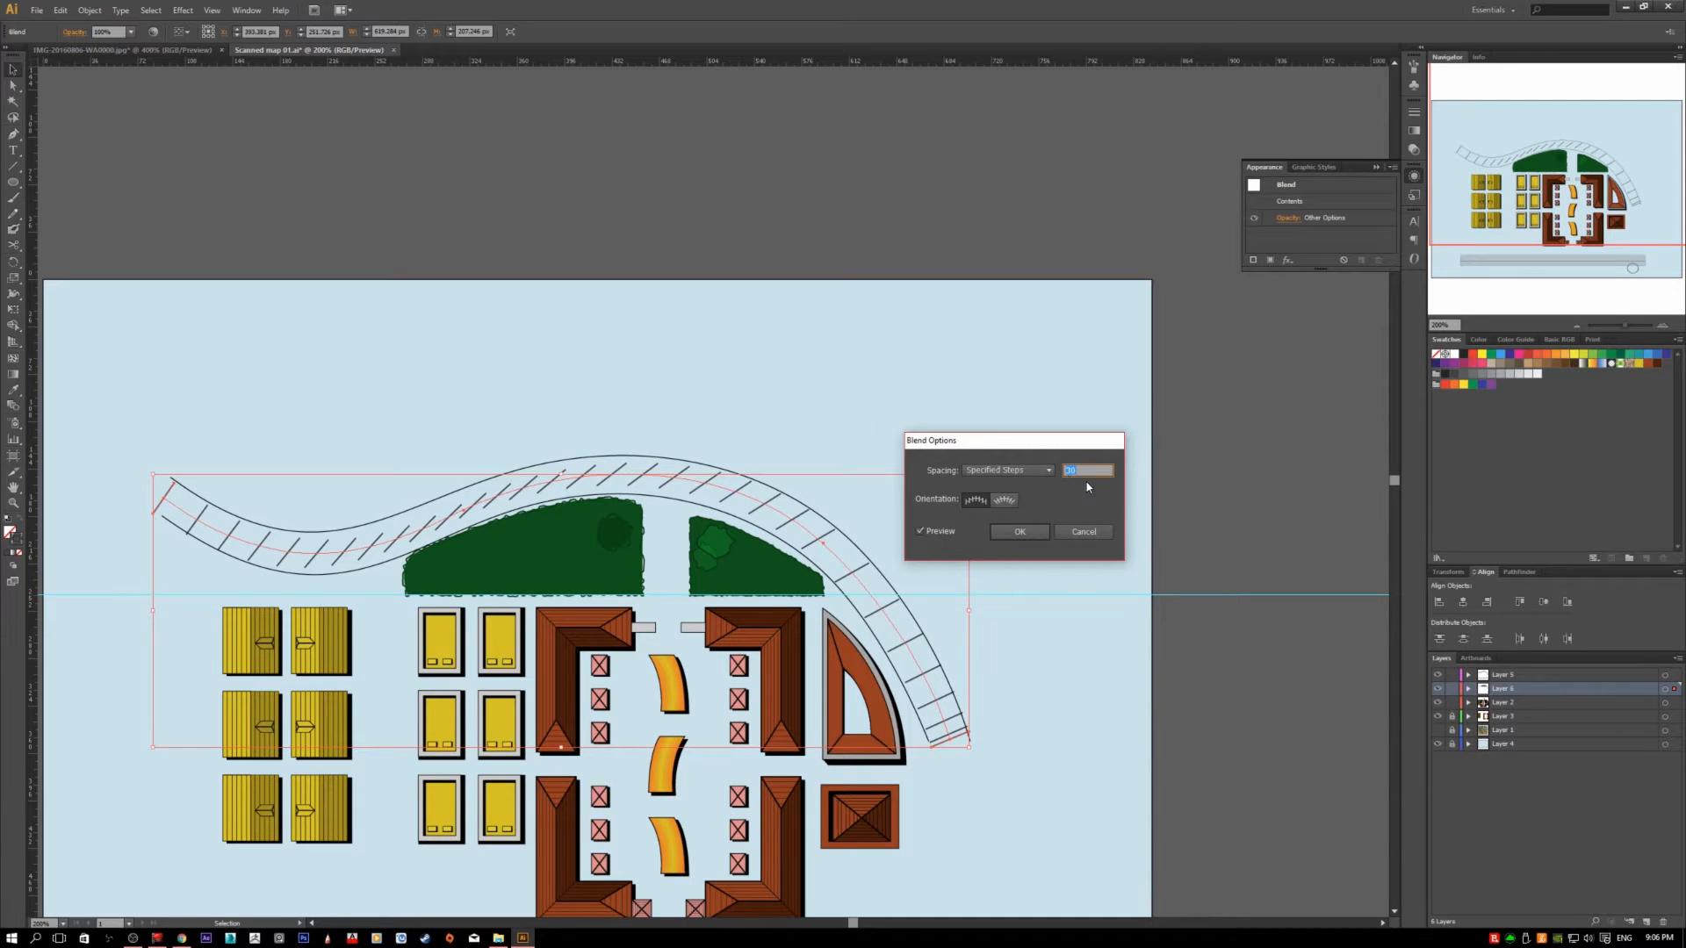
pyautogui.write('50')
pyautogui.click(1008, 506)
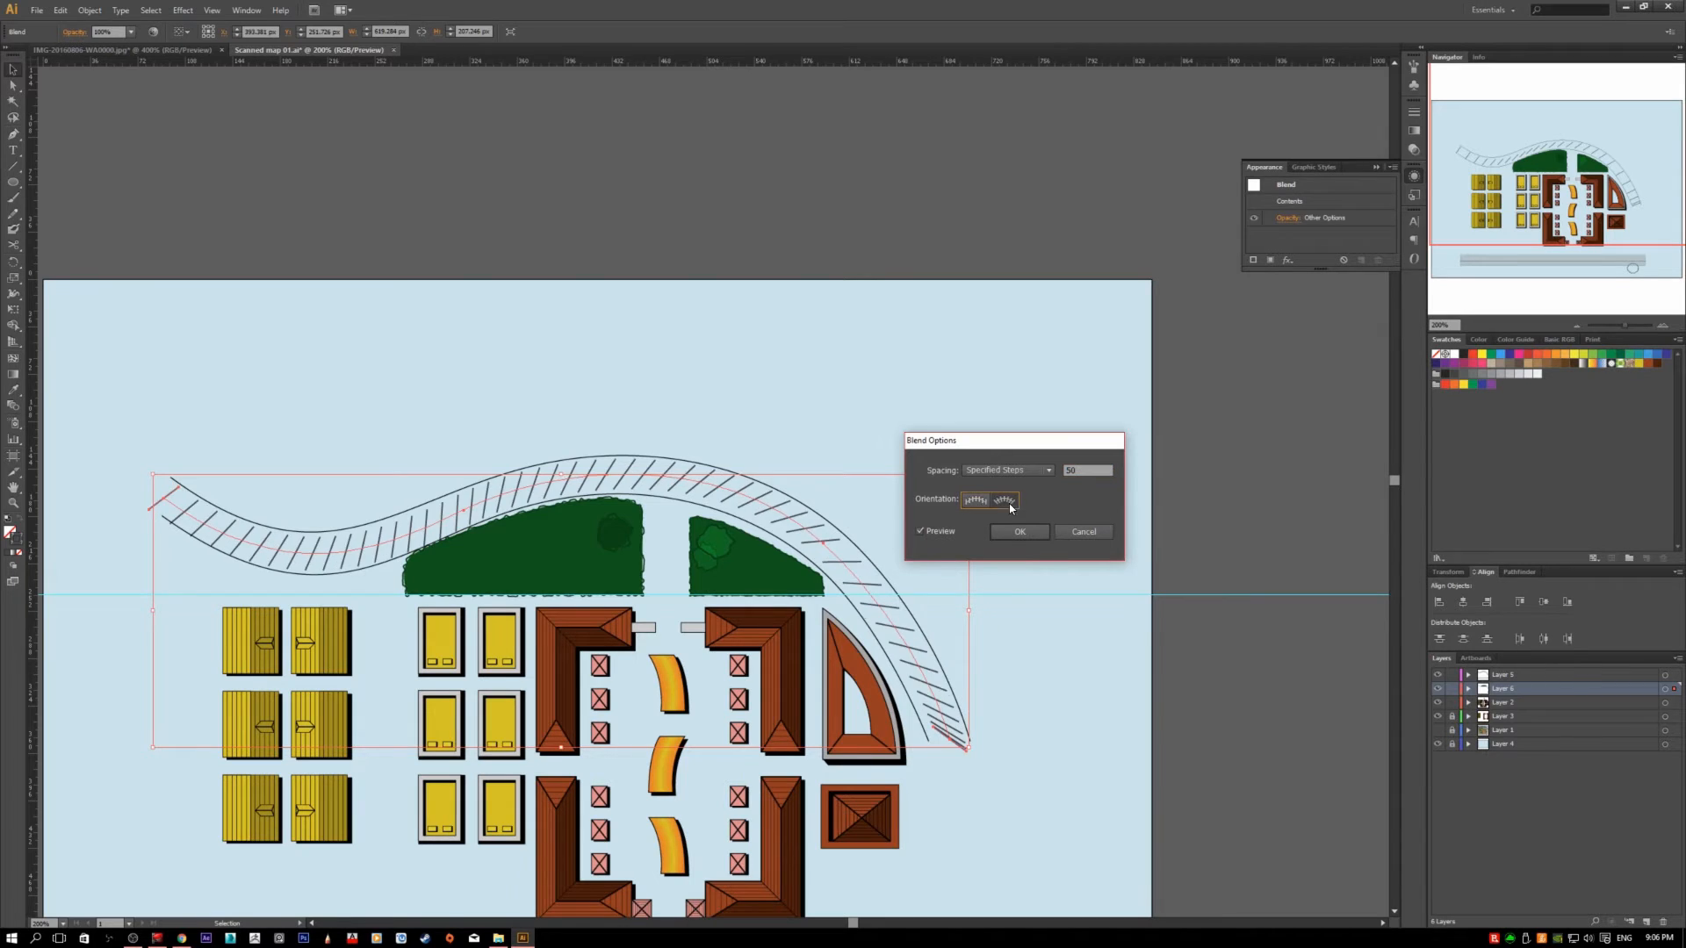
pyautogui.click(966, 502)
pyautogui.click(995, 504)
# - Switch the cross-line blend's spacing to Specified Distance, try 2 px, and apply a distance of 6 px
pyautogui.click(1023, 470)
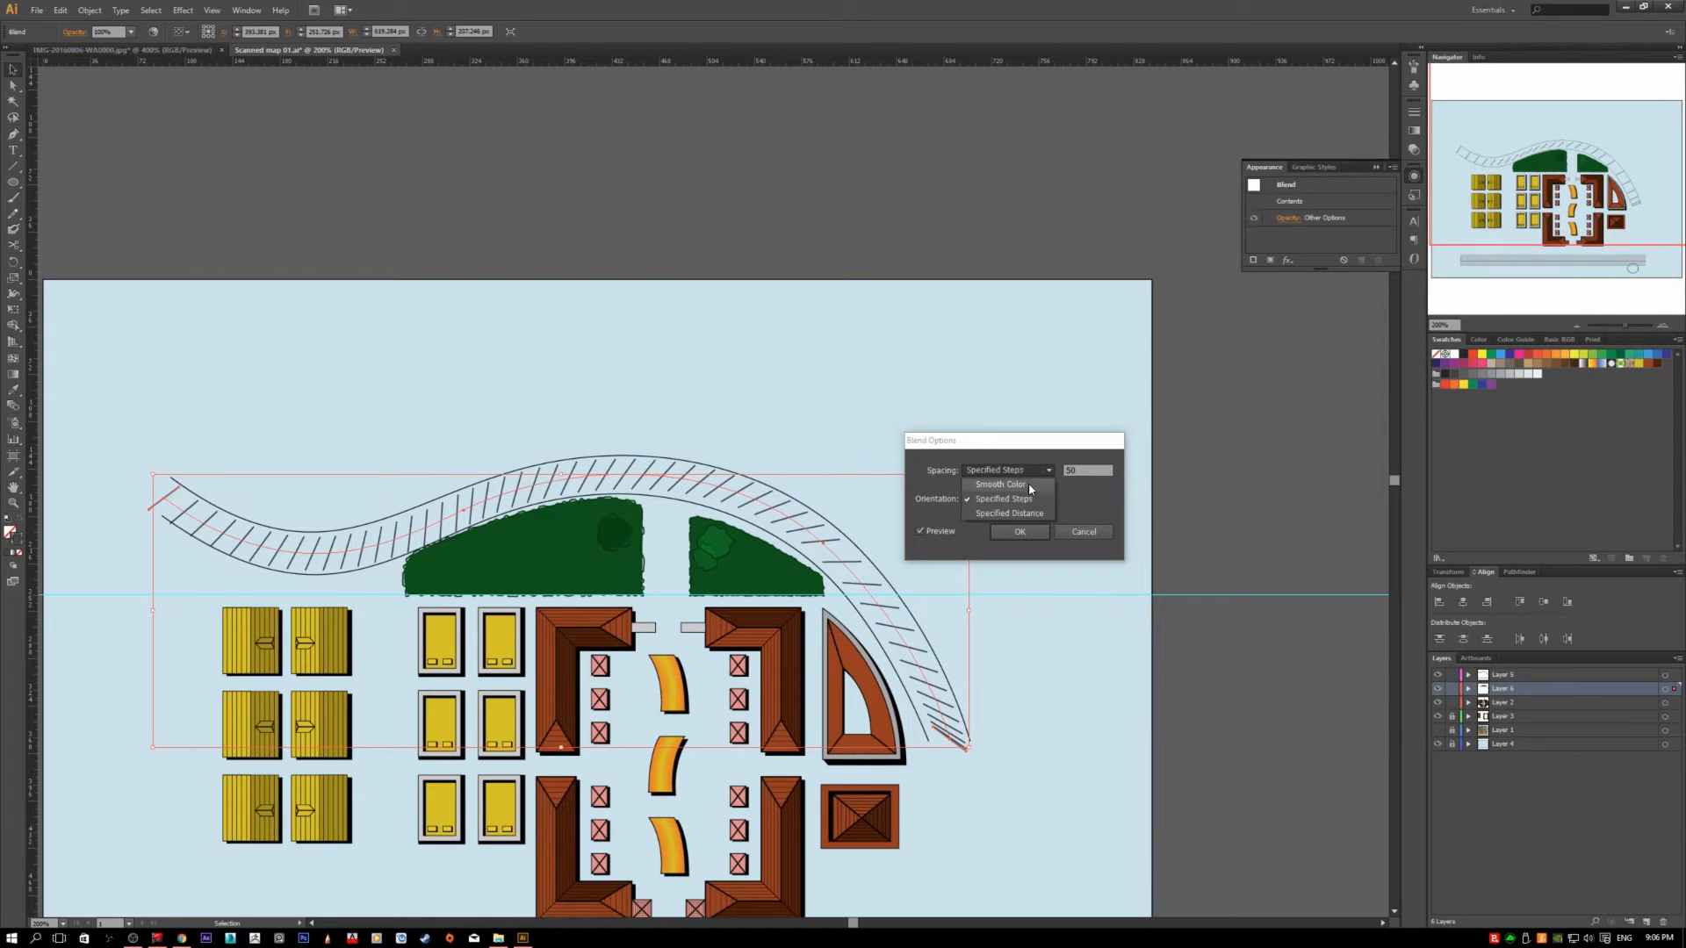
pyautogui.click(1047, 513)
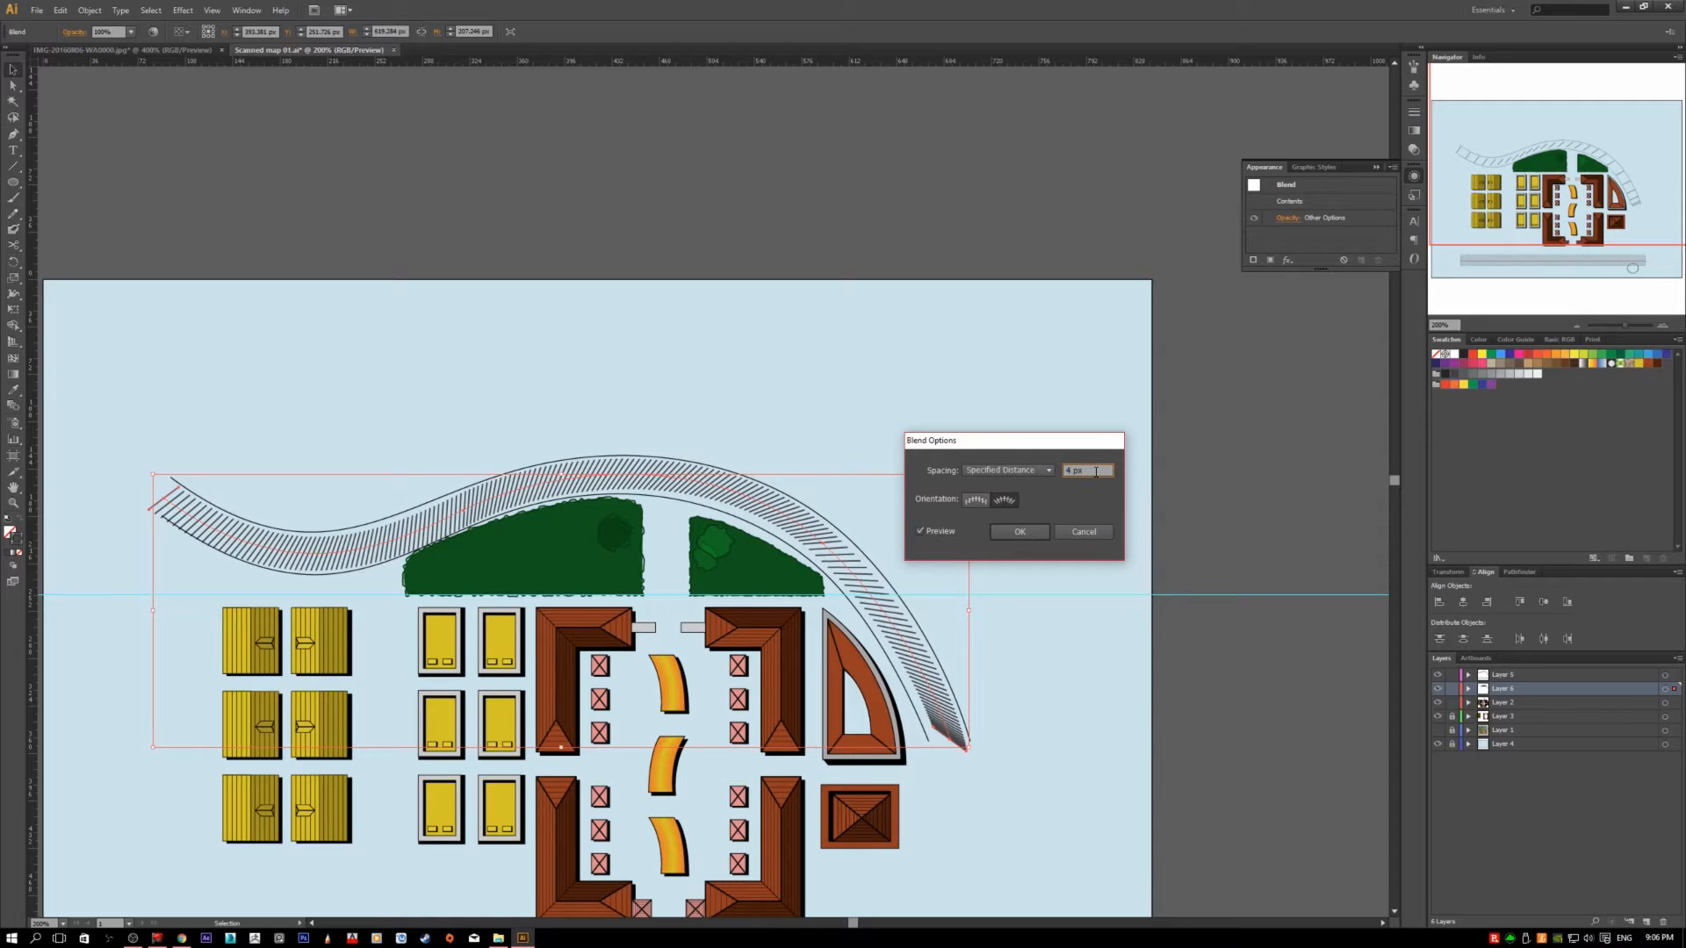
pyautogui.write('2')
pyautogui.click(996, 502)
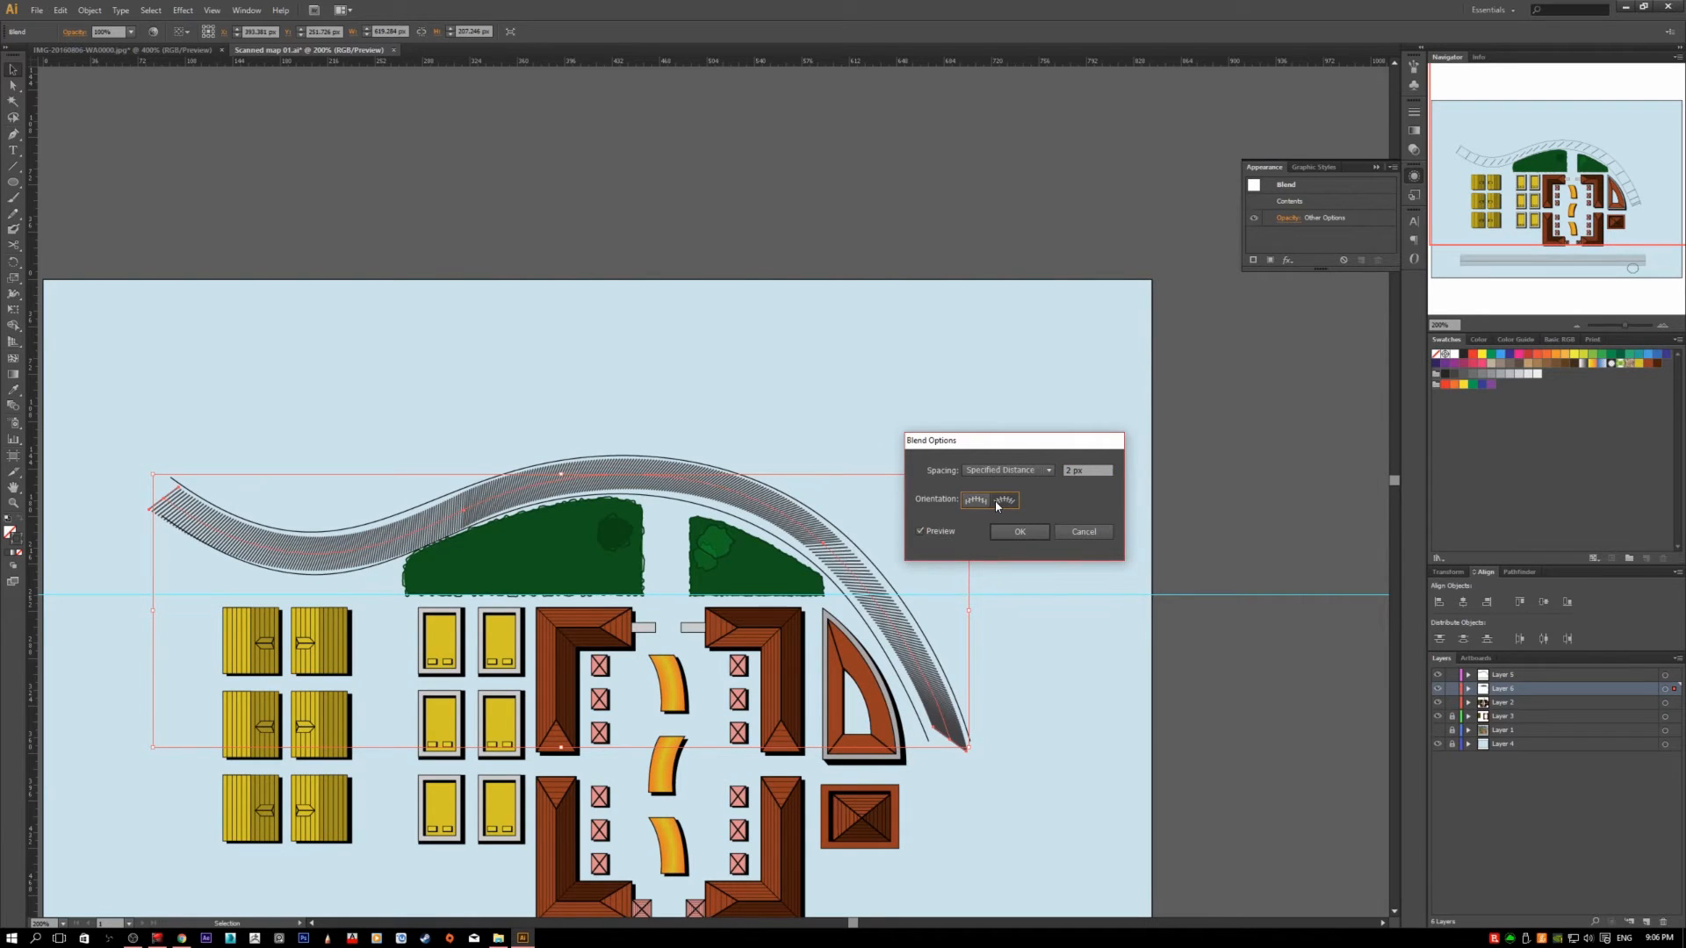
pyautogui.click(1084, 470)
pyautogui.click(1019, 531)
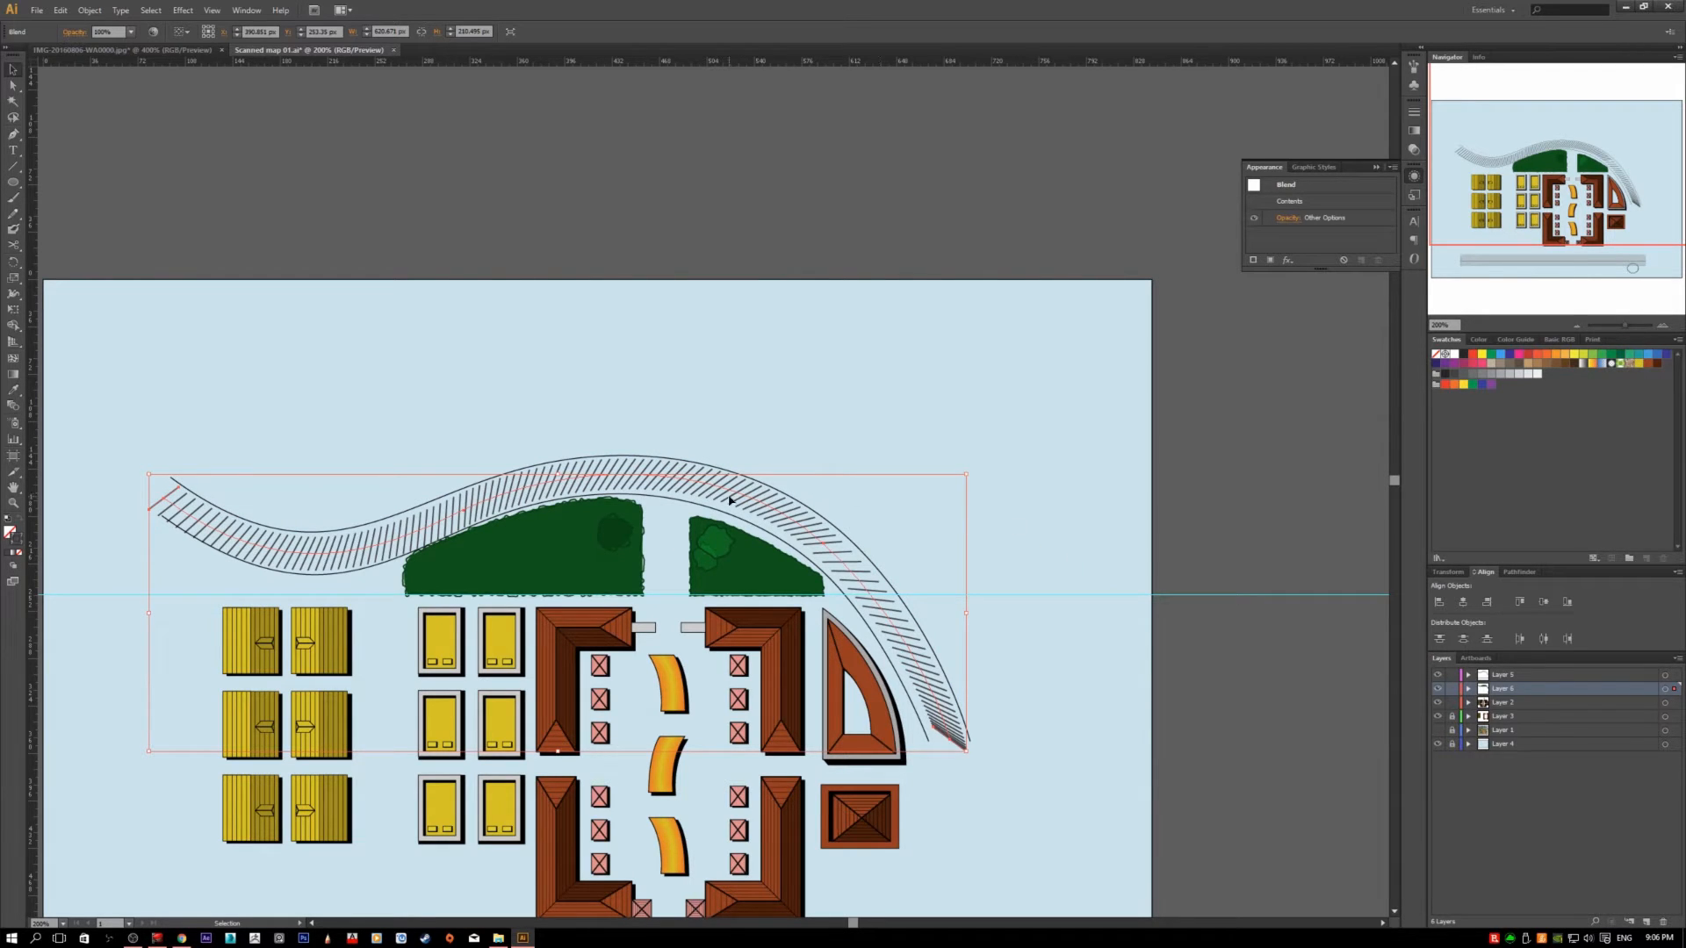
# - Reopen the cross-line blend's options, set the specified distance to 9 px, and compare the Align to Page and Align to Path orientations
pyautogui.click(87, 10)
pyautogui.moveTo(192, 308)
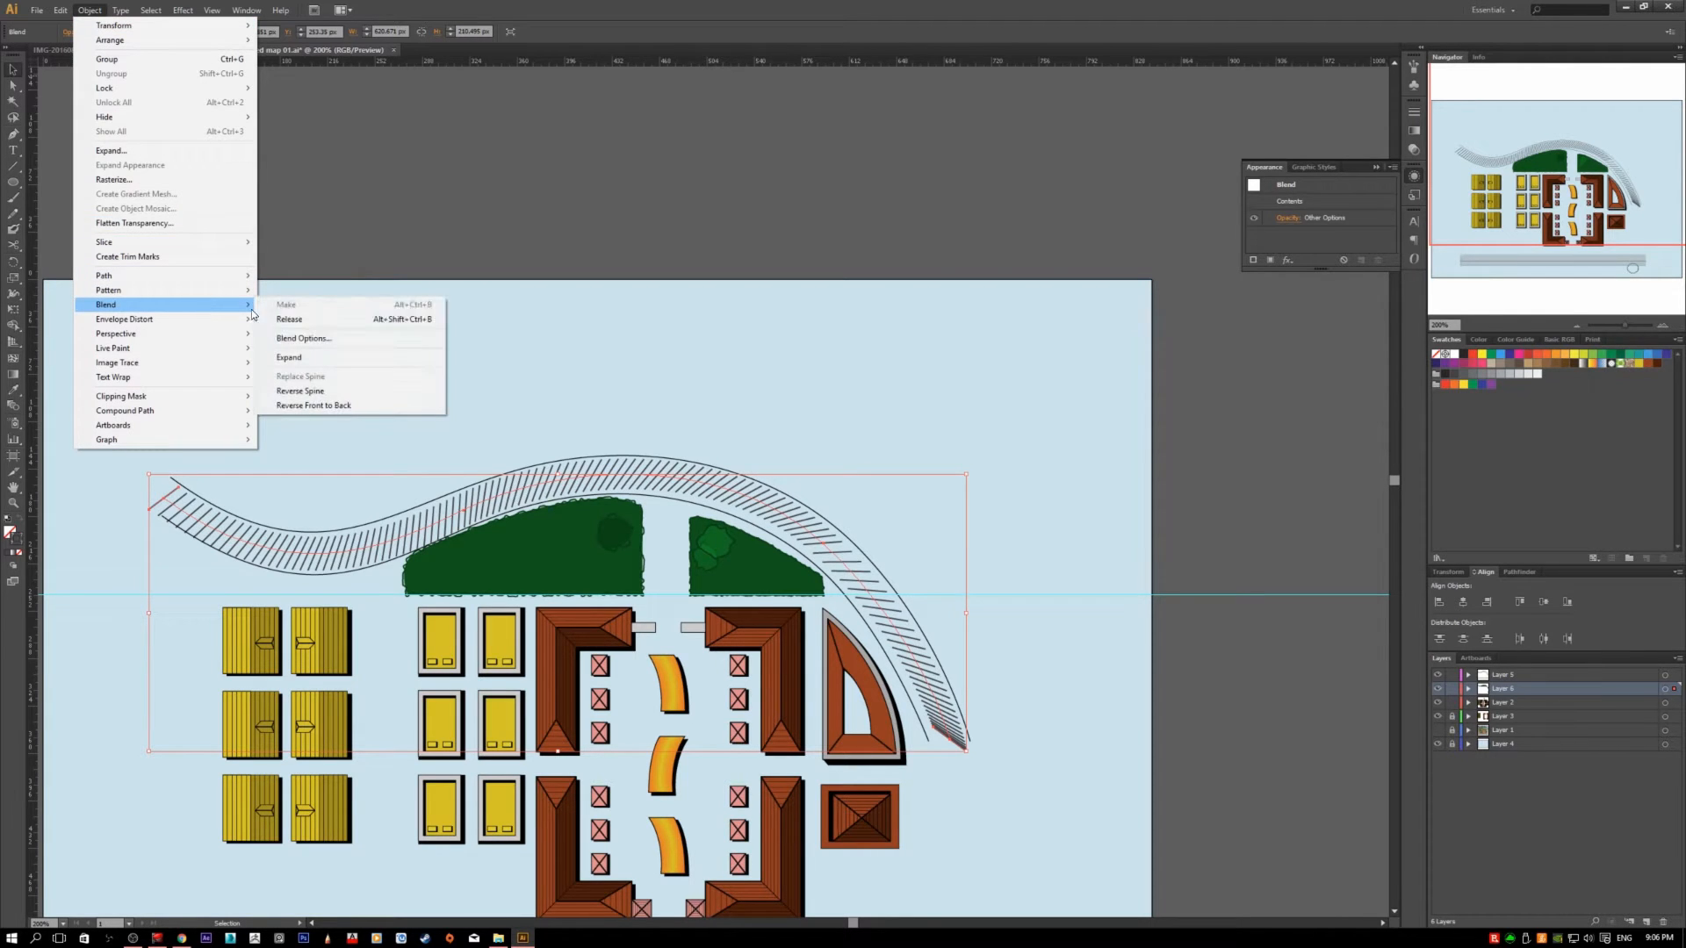
pyautogui.click(378, 339)
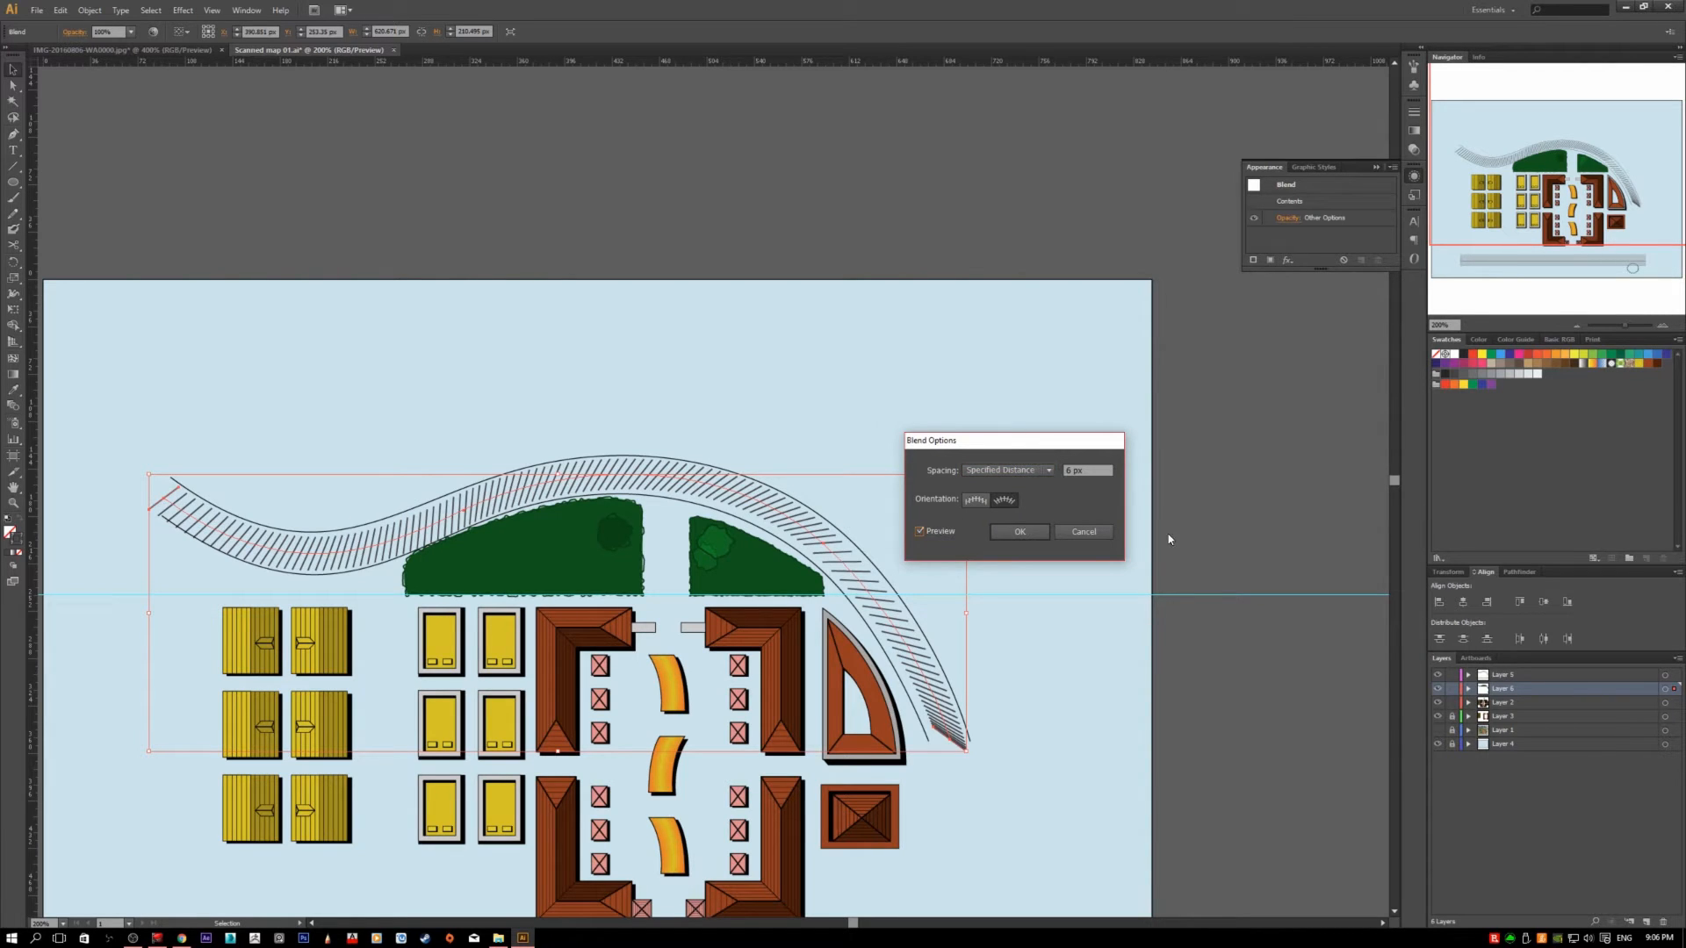
pyautogui.moveTo(1075, 446); pyautogui.dragTo(1158, 495)
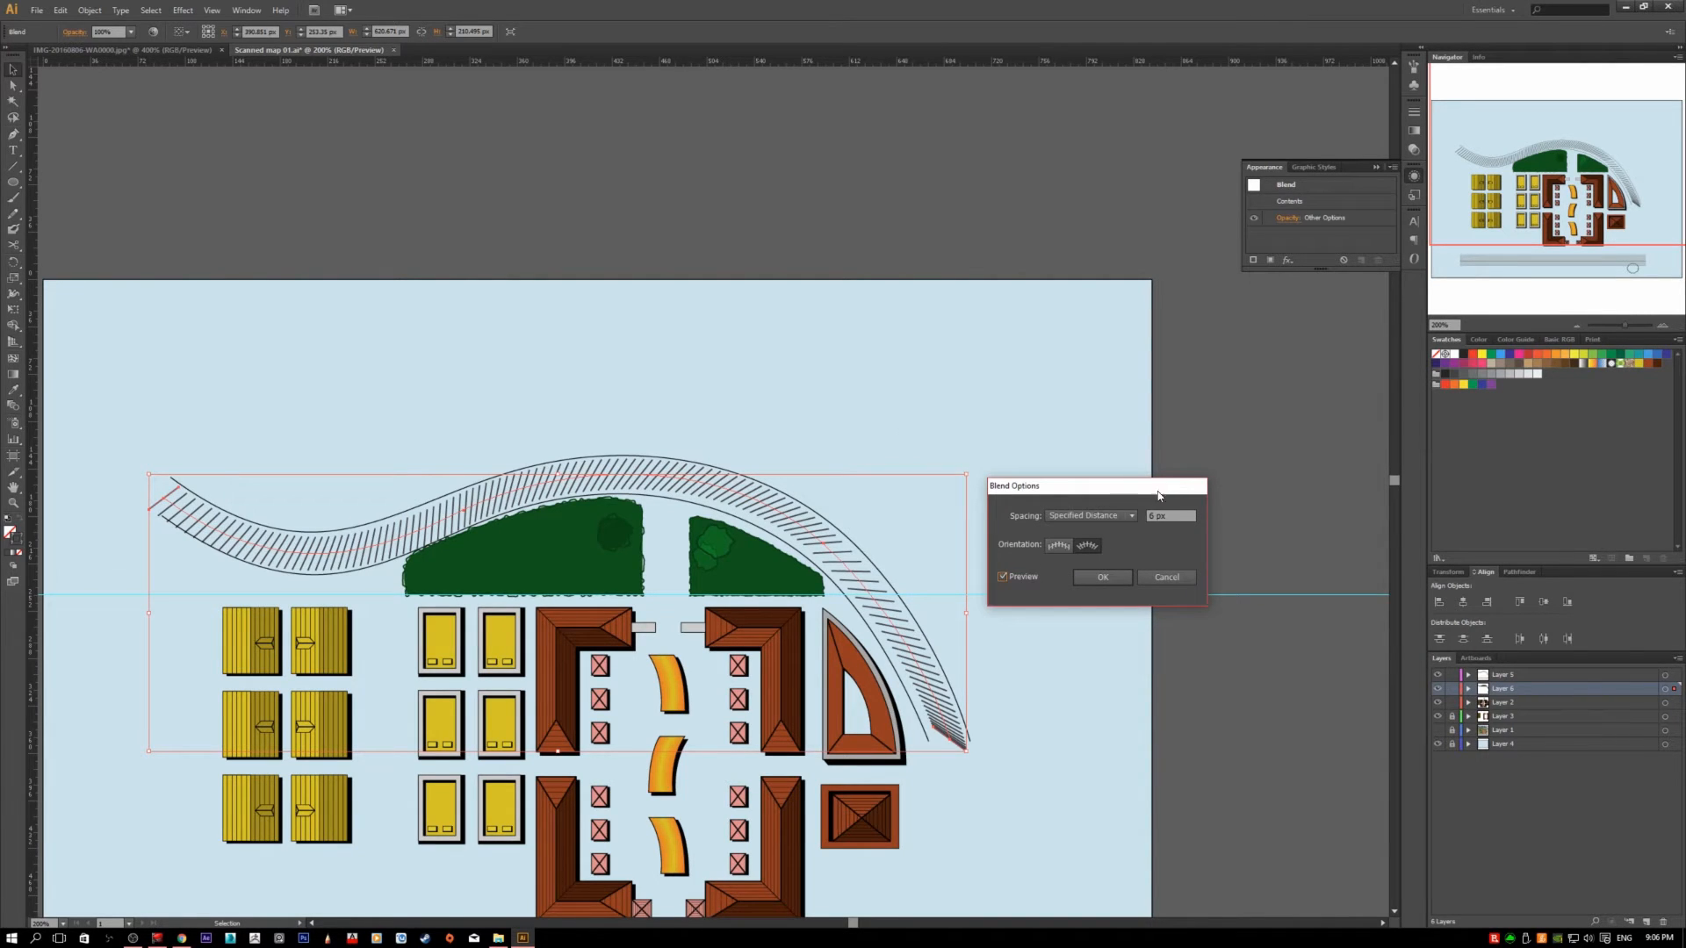
pyautogui.doubleClick(1180, 517)
pyautogui.write('89')
pyautogui.write('9')
pyautogui.click(1056, 548)
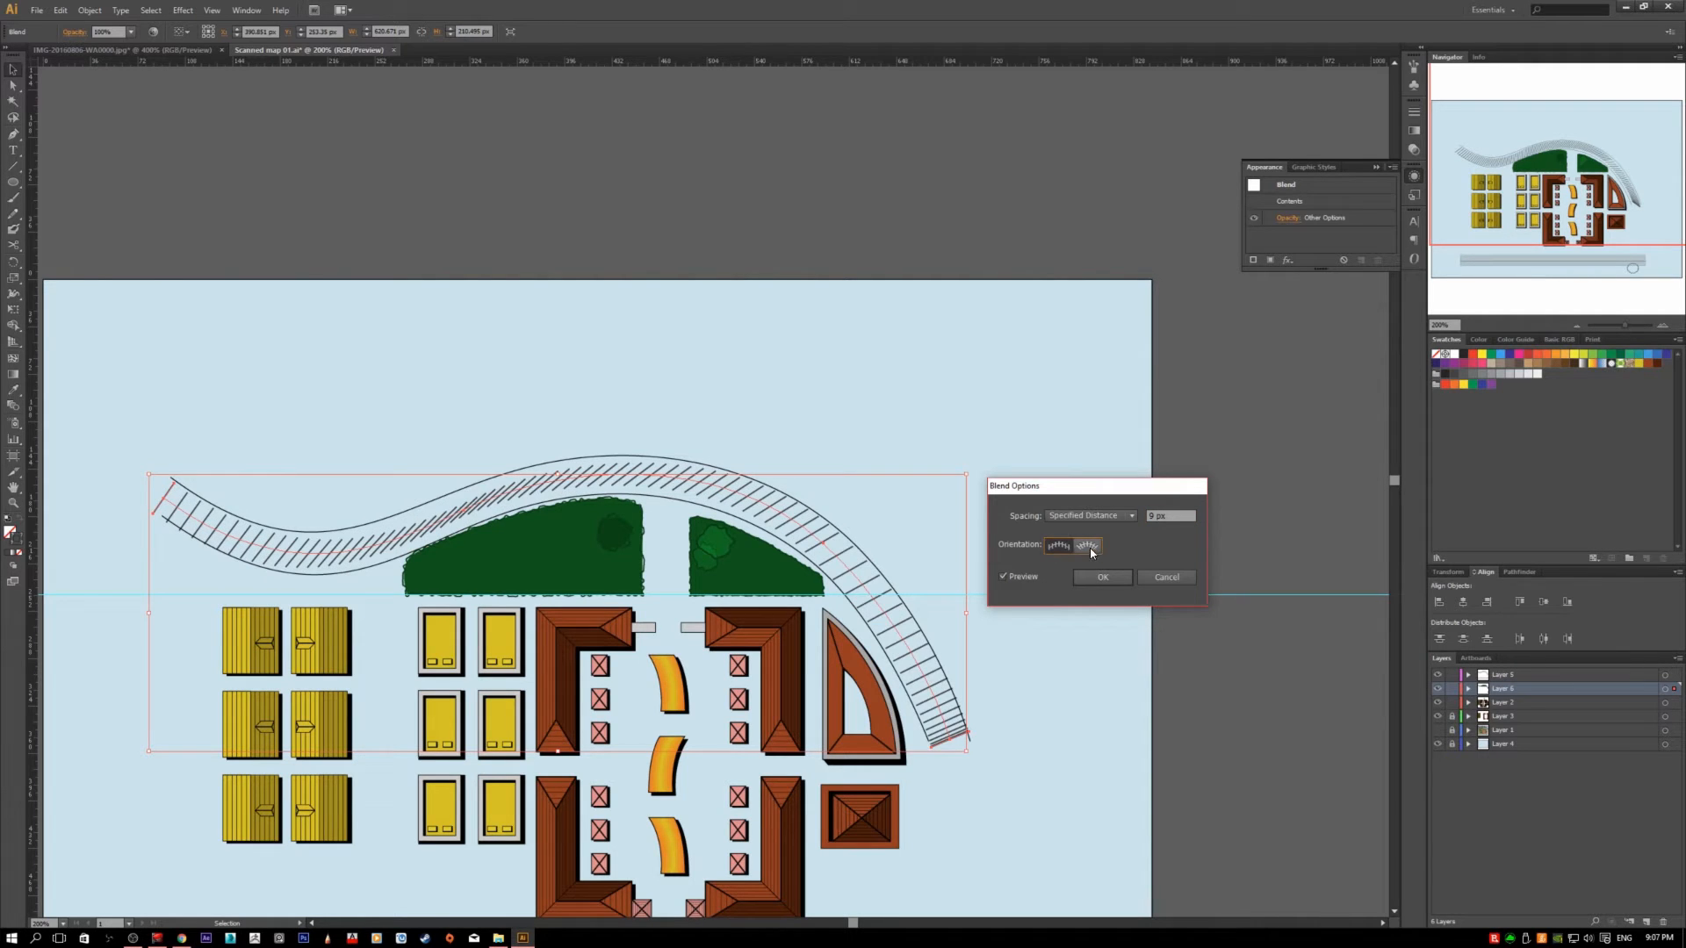
pyautogui.click(1089, 547)
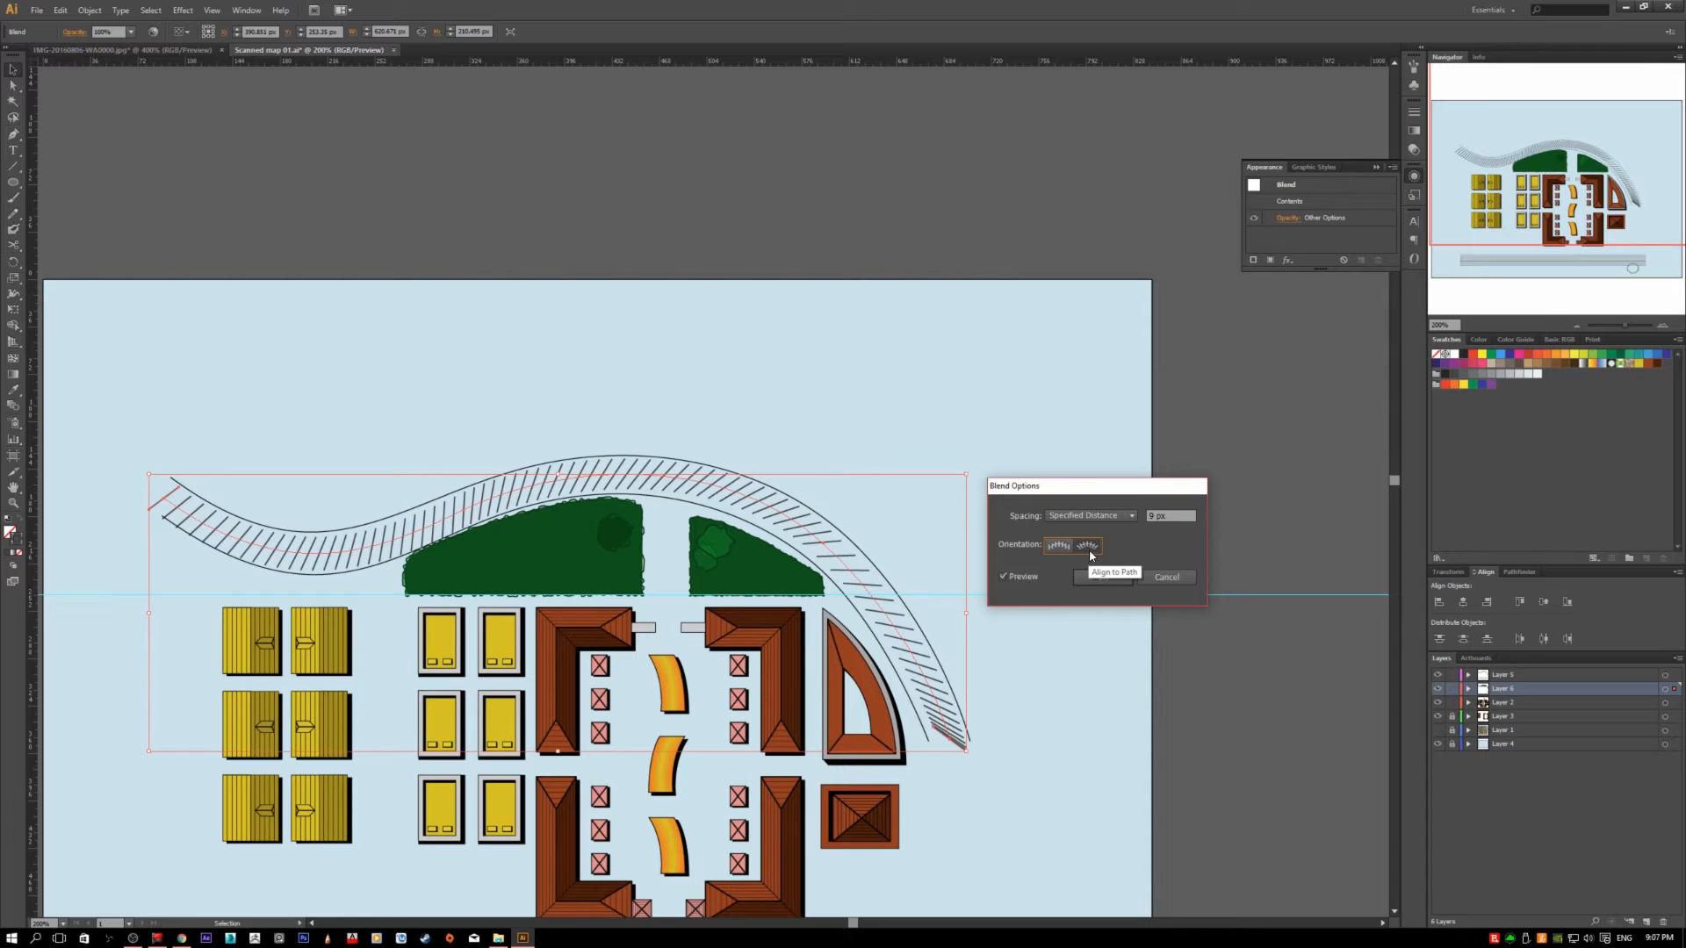
# - Try a blend distance of 15 px and apply 12 px instead with the Align to Path orientation
pyautogui.doubleClick(1168, 516)
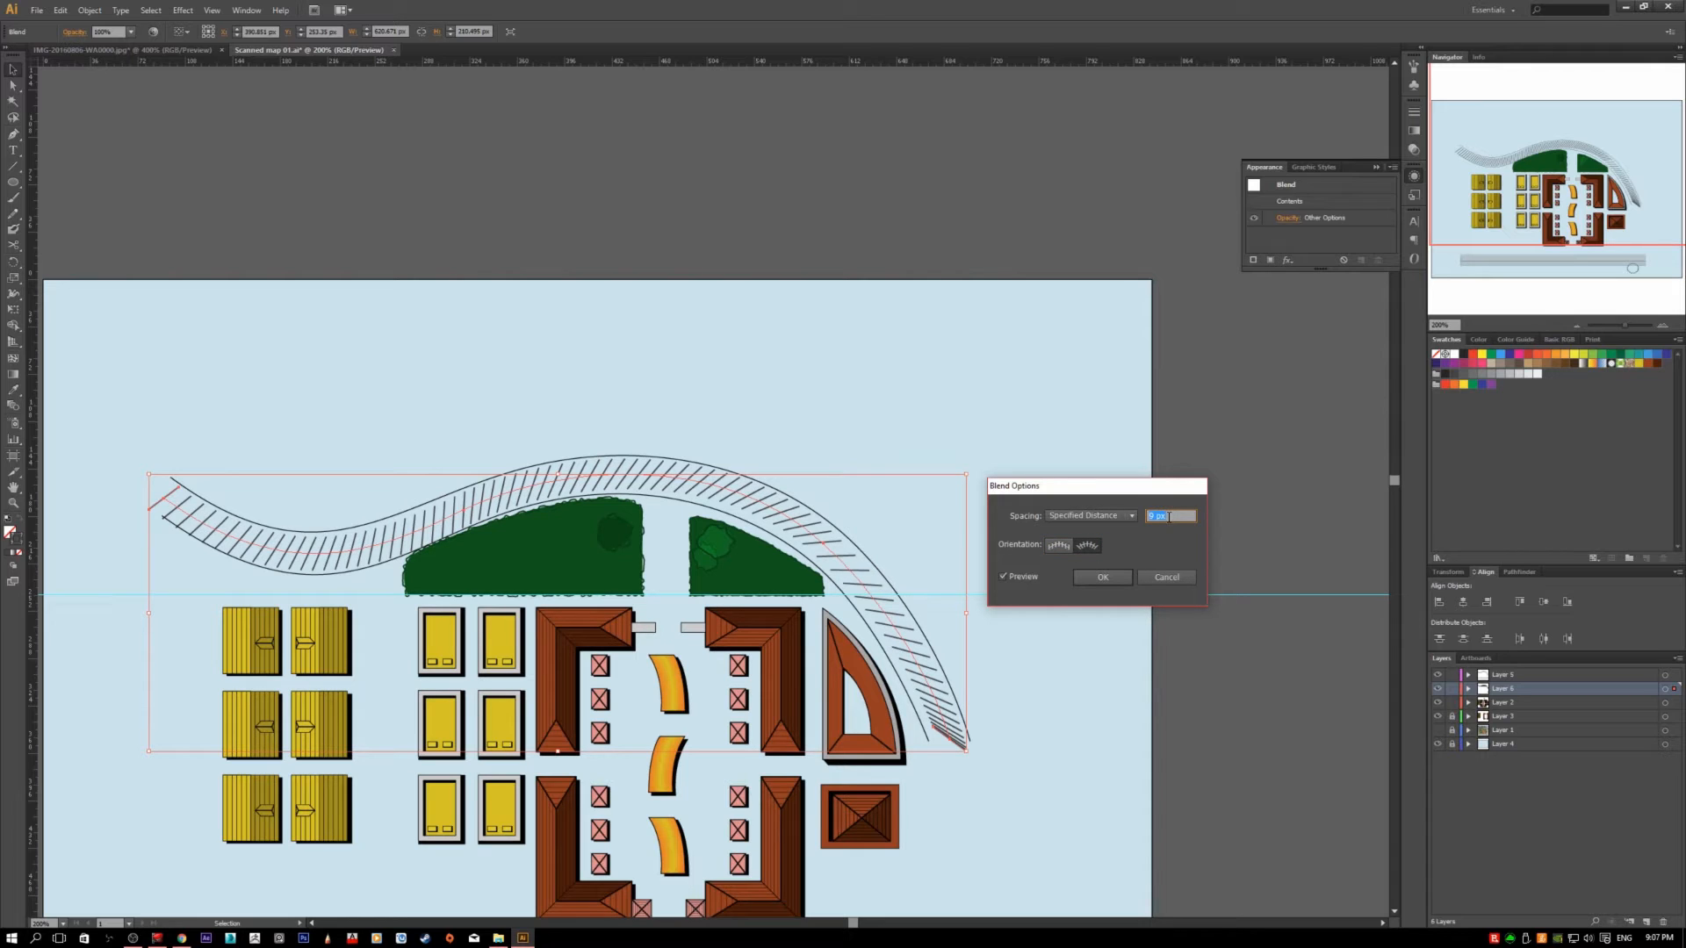
pyautogui.write('15')
pyautogui.press('Tab')
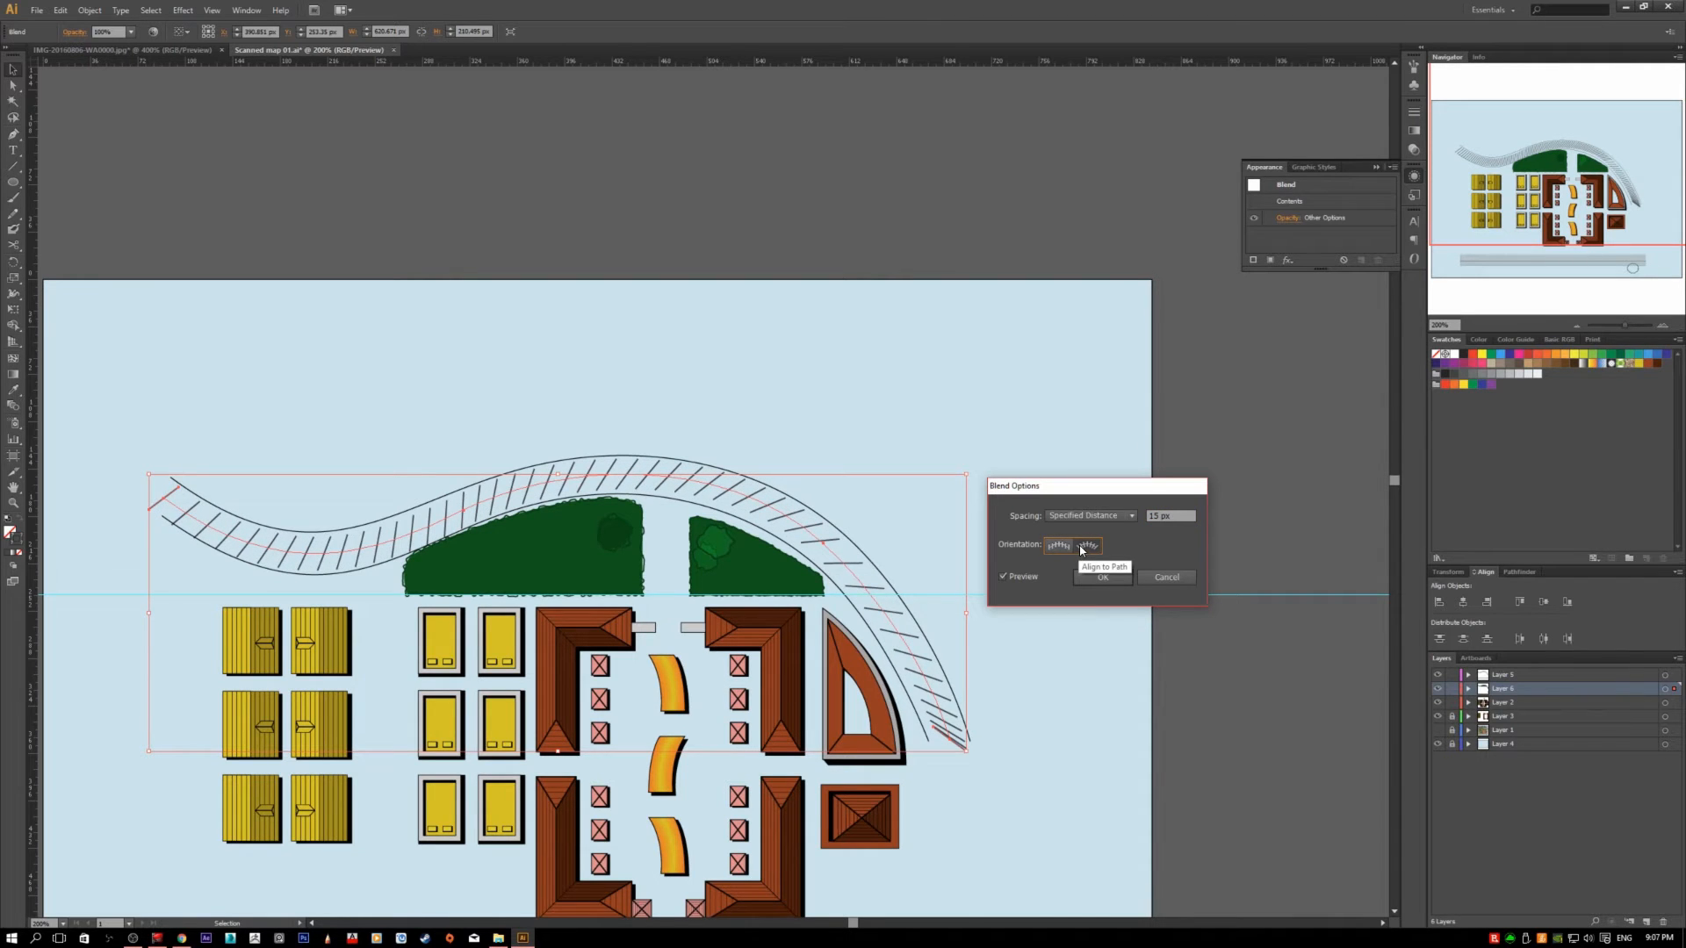
pyautogui.doubleClick(1154, 516)
pyautogui.write('12')
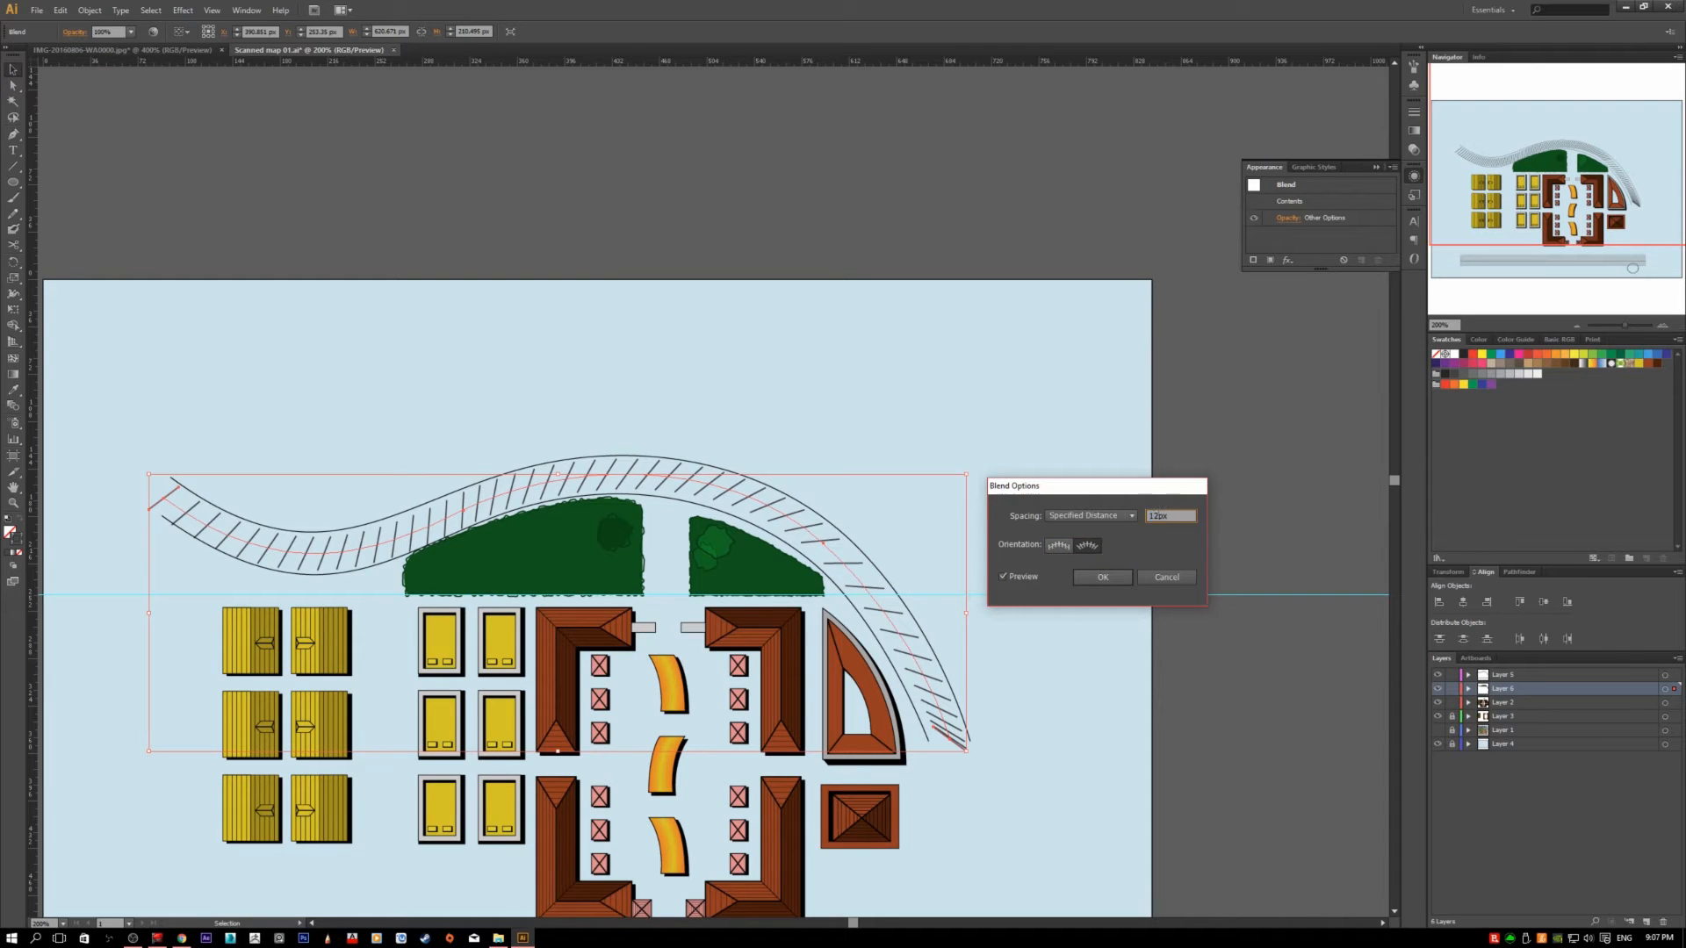
pyautogui.click(1066, 549)
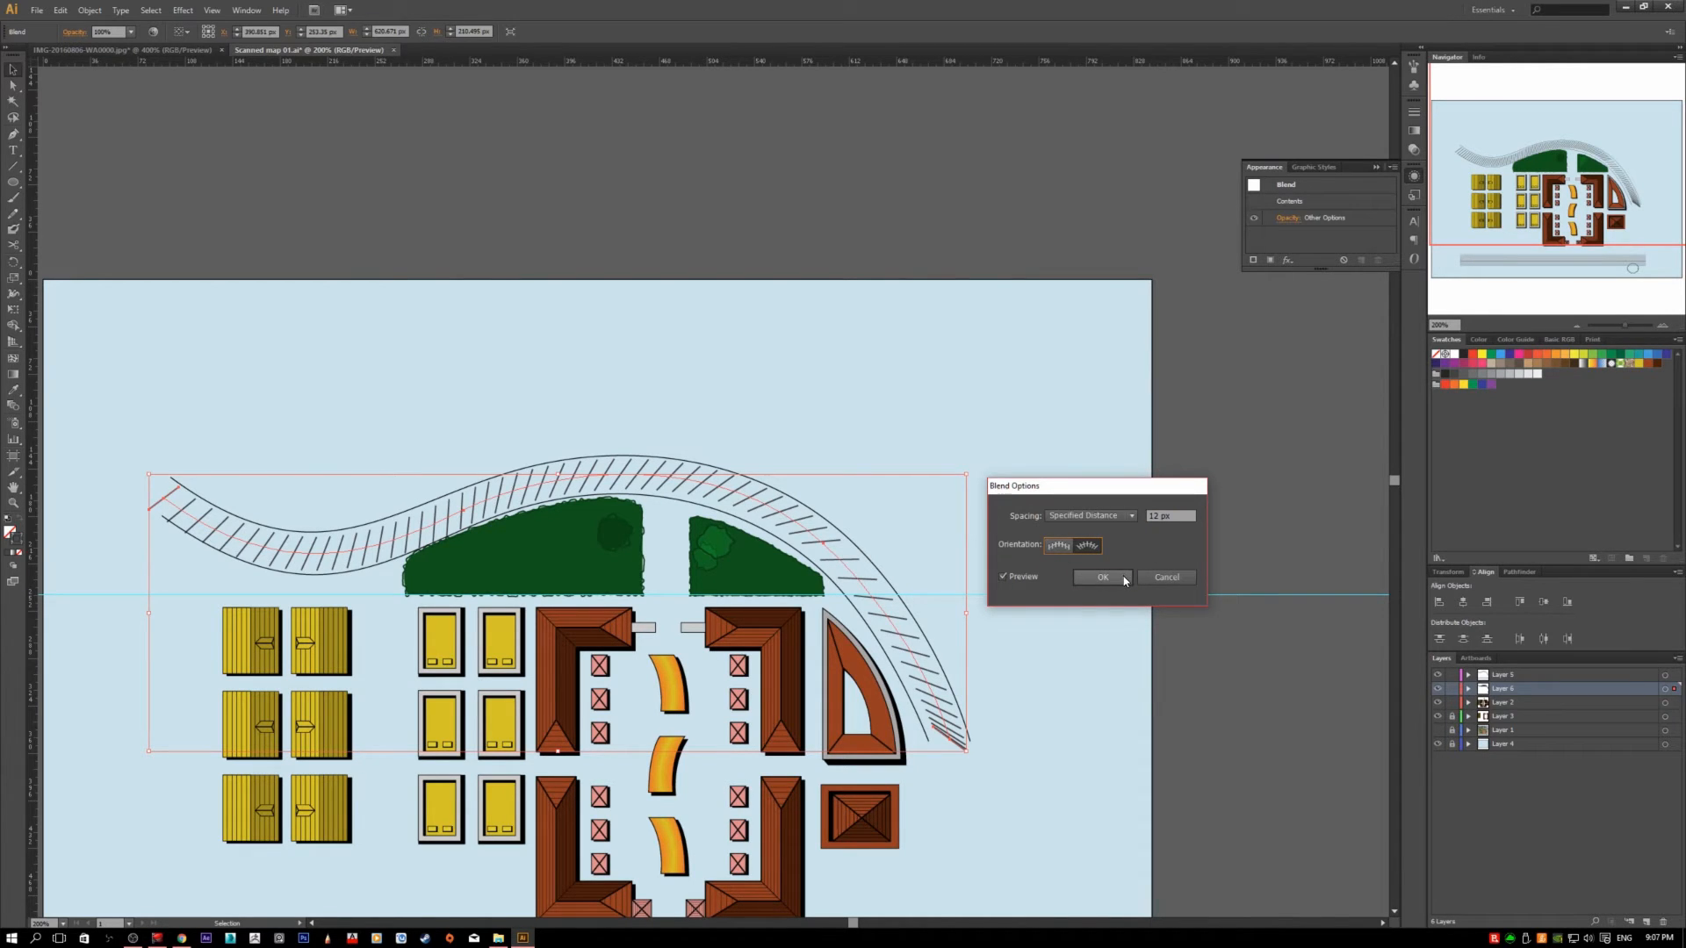
pyautogui.click(1125, 580)
pyautogui.click(1025, 611)
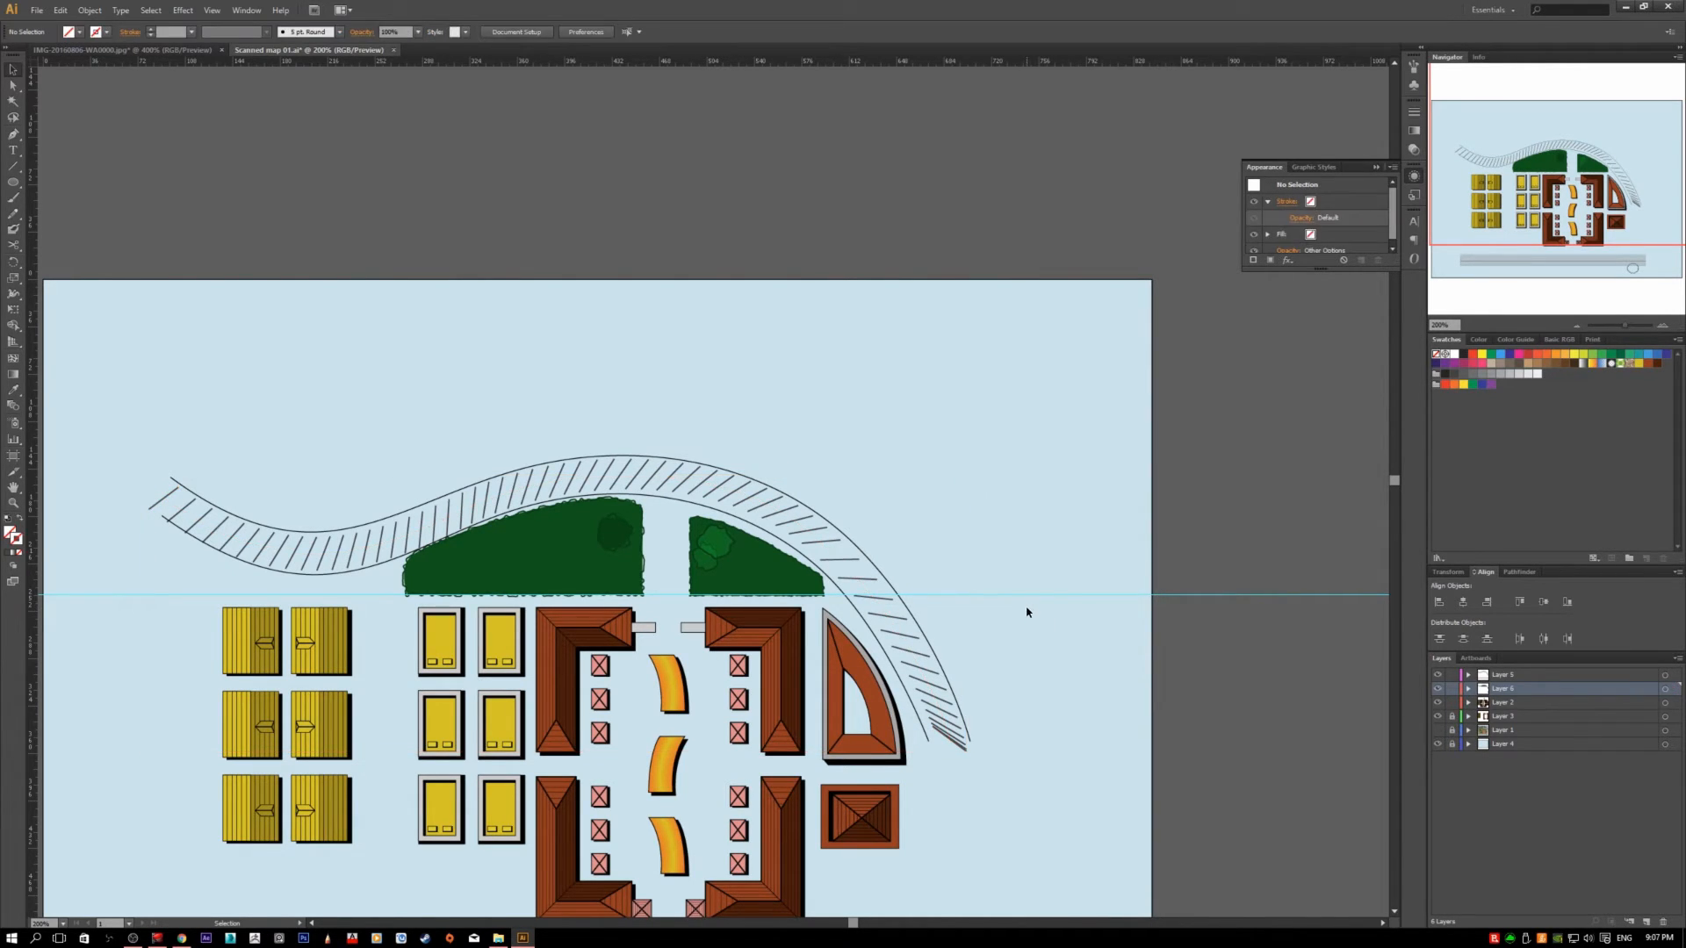
# - Reshape the blend's centre line with Direct Selection by adjusting its anchor points beside the triangular roof and above the larger green area
pyautogui.click(932, 700)
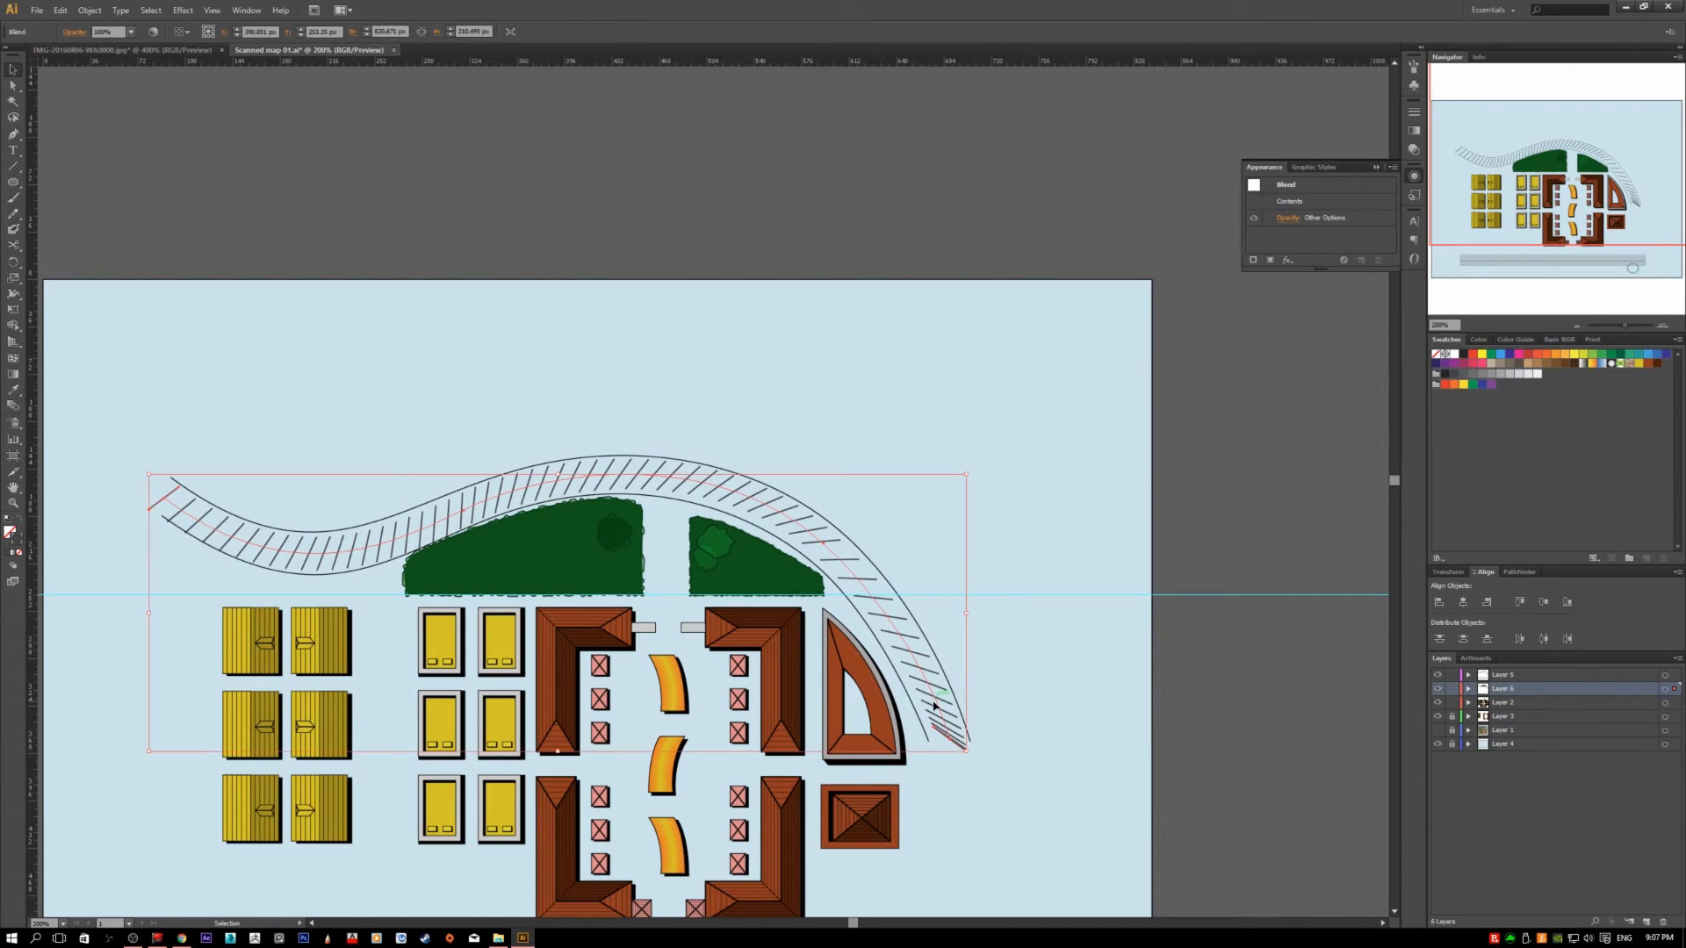
pyautogui.click(1024, 793)
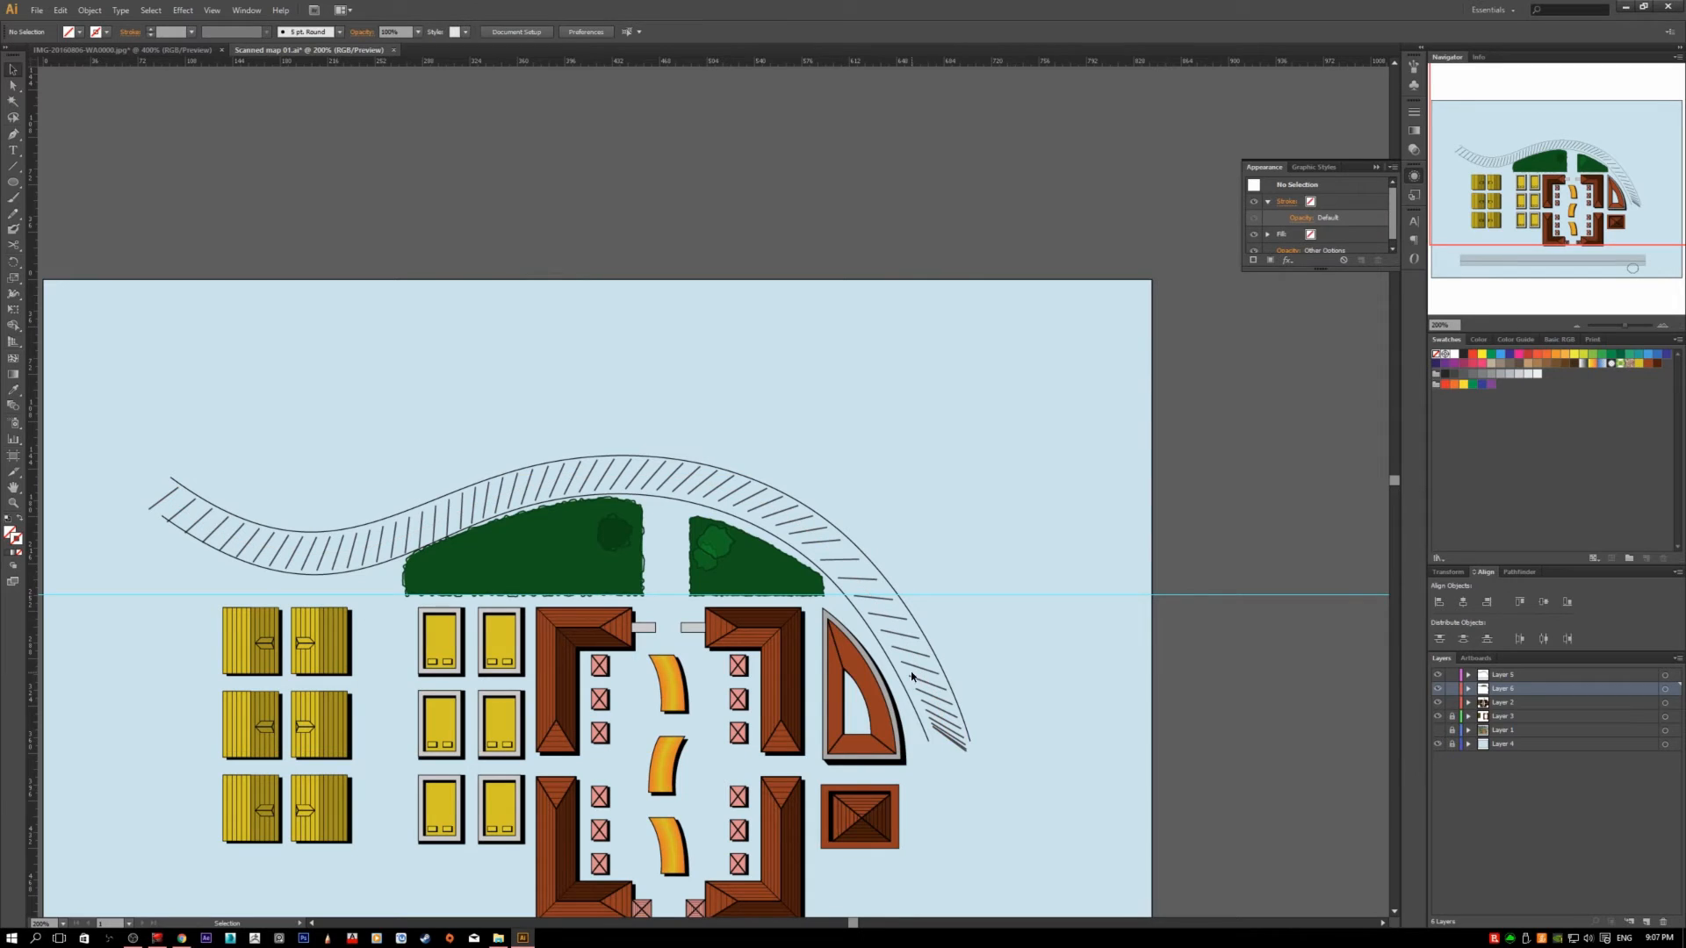
pyautogui.press('a')
pyautogui.click(927, 671)
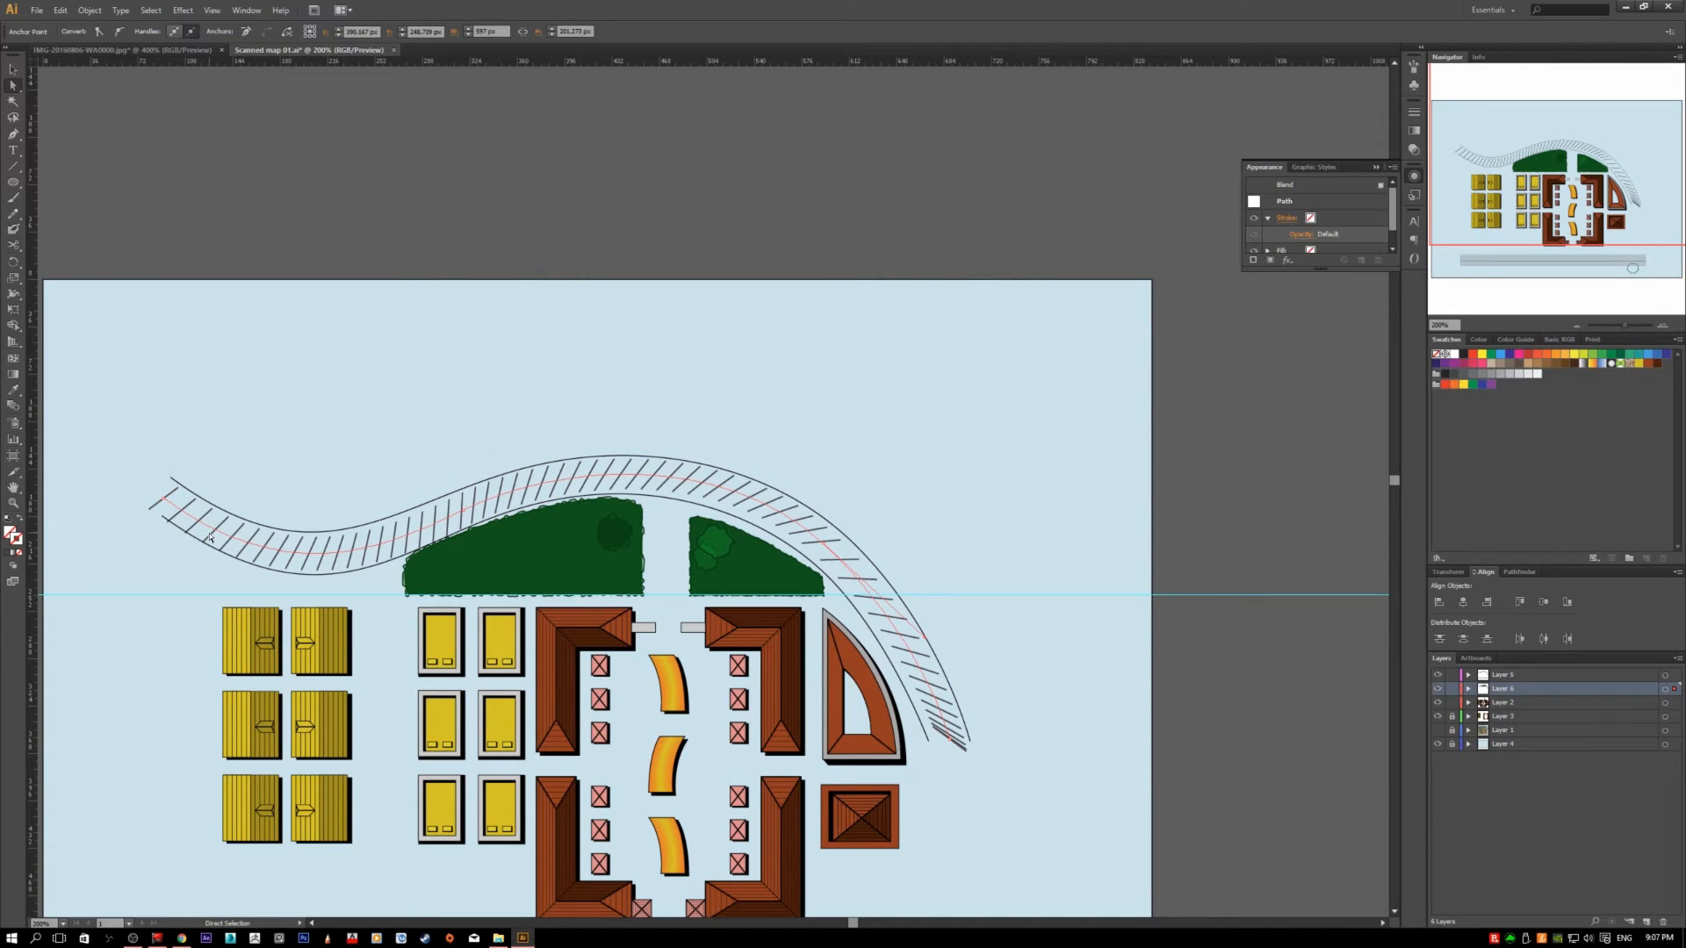
pyautogui.click(822, 546)
pyautogui.click(952, 742)
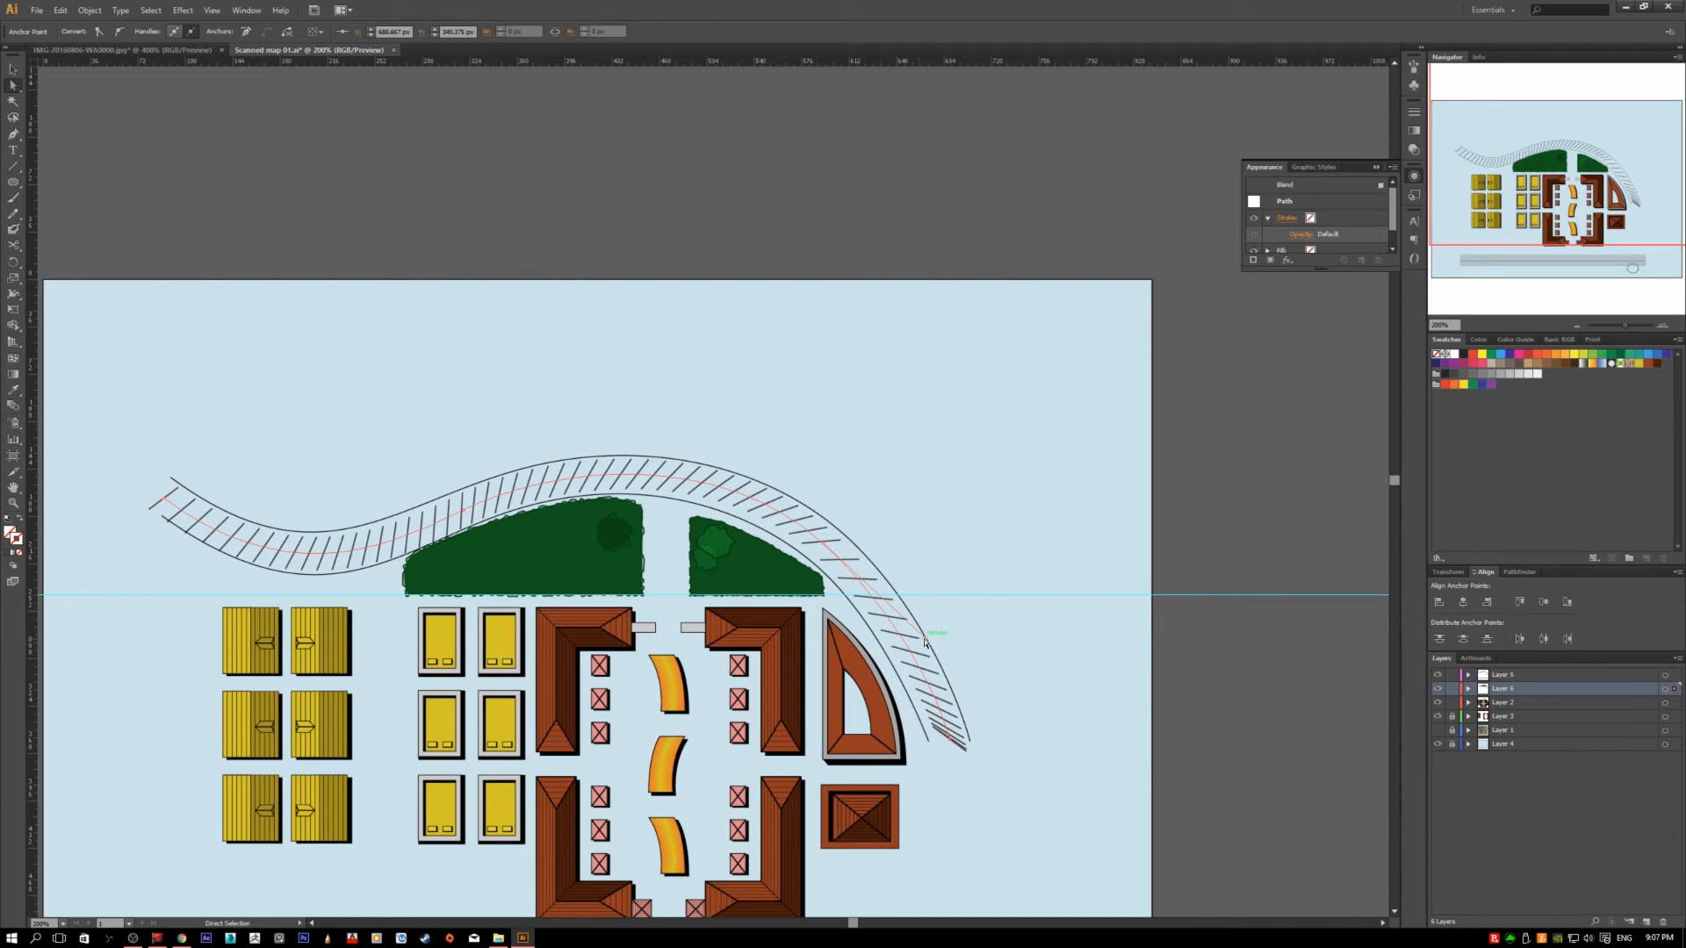
pyautogui.moveTo(924, 644); pyautogui.dragTo(903, 606)
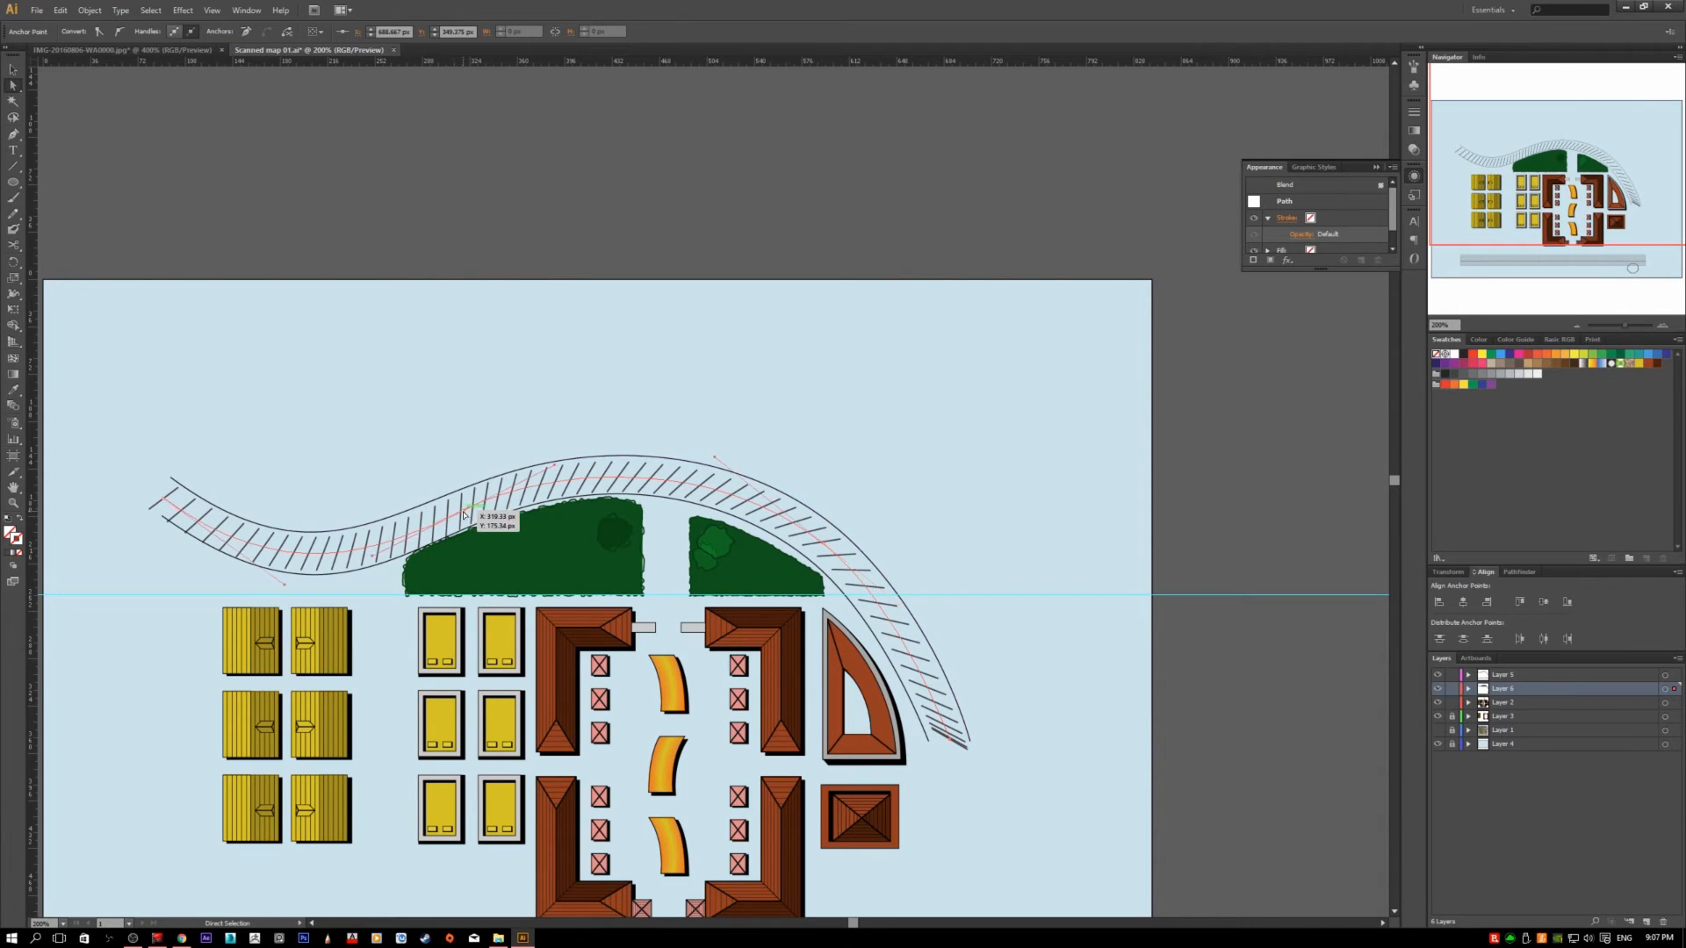
pyautogui.moveTo(559, 470); pyautogui.dragTo(556, 501)
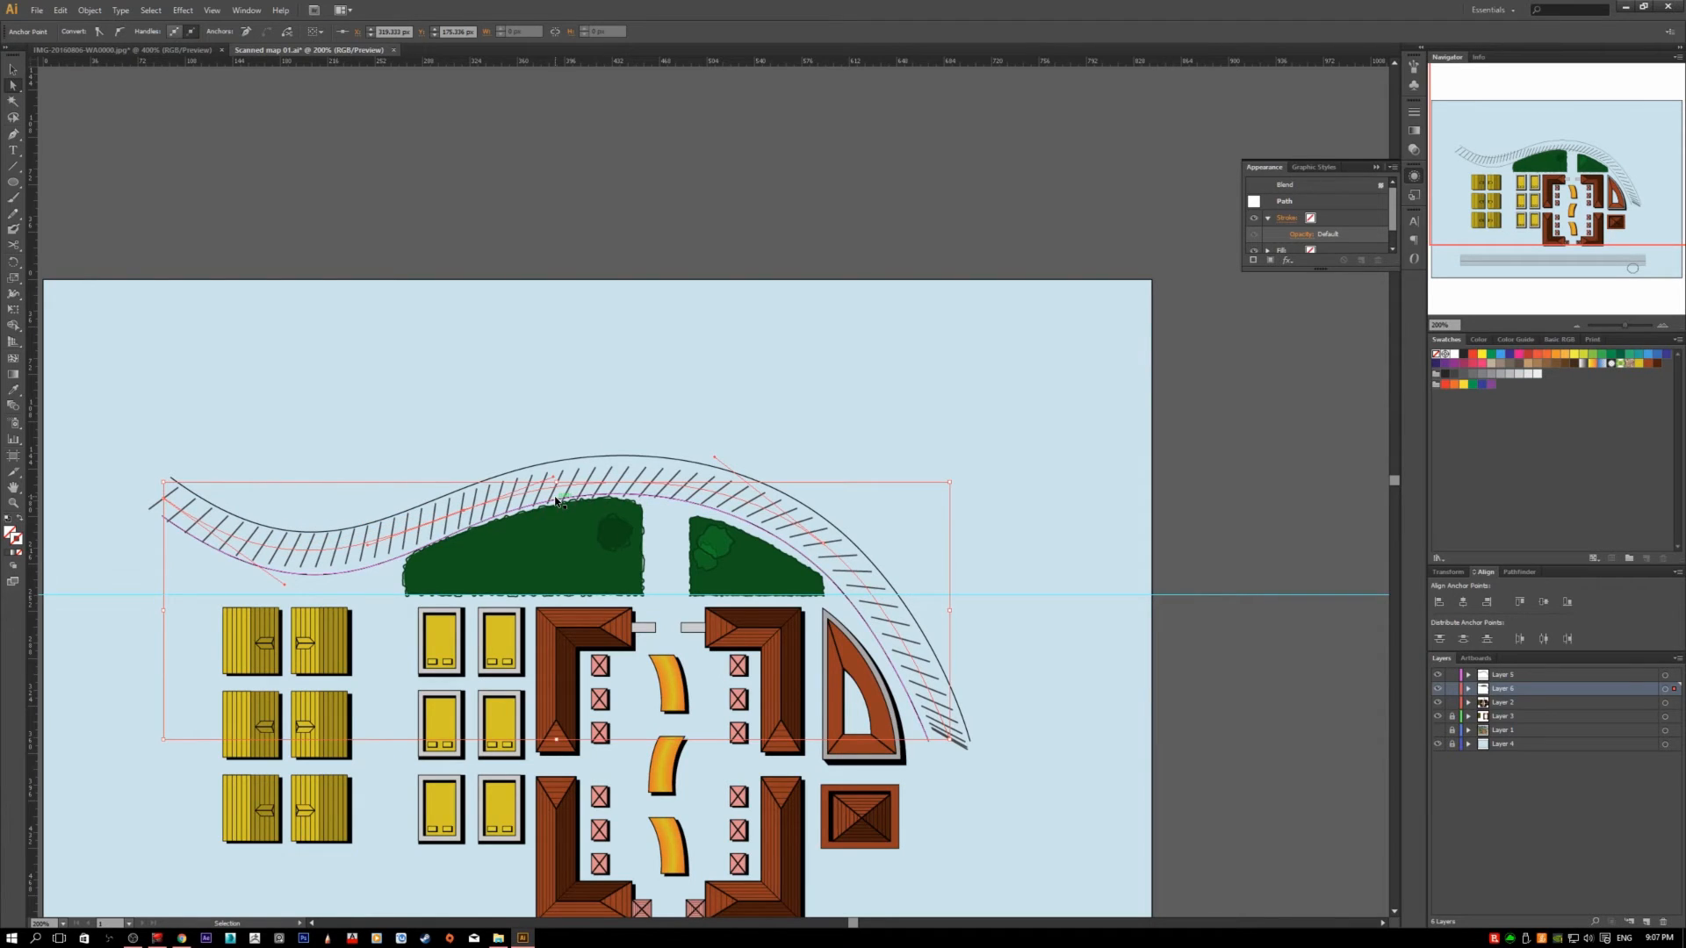
# - Rotate the blend's end line beside the triangular roof by moving its endpoints until the cross lines run squarely across the promenade
pyautogui.scroll(3, 988, 786)
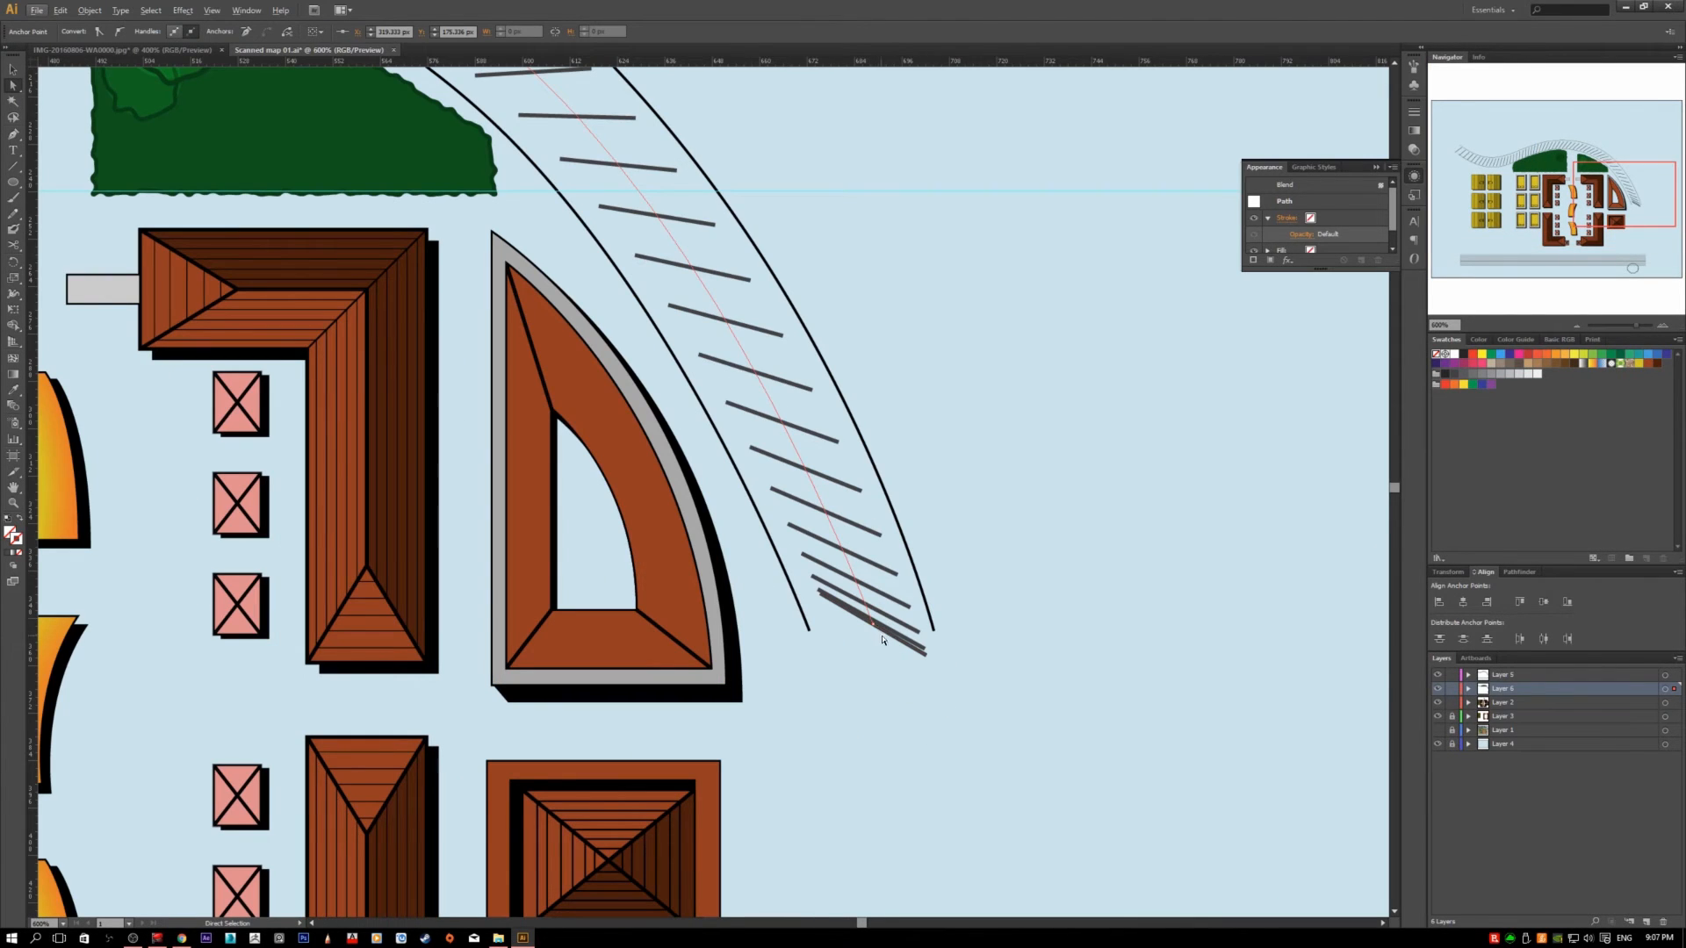
pyautogui.click(899, 638)
pyautogui.scroll(1, 897, 662)
pyautogui.scroll(2, 898, 662)
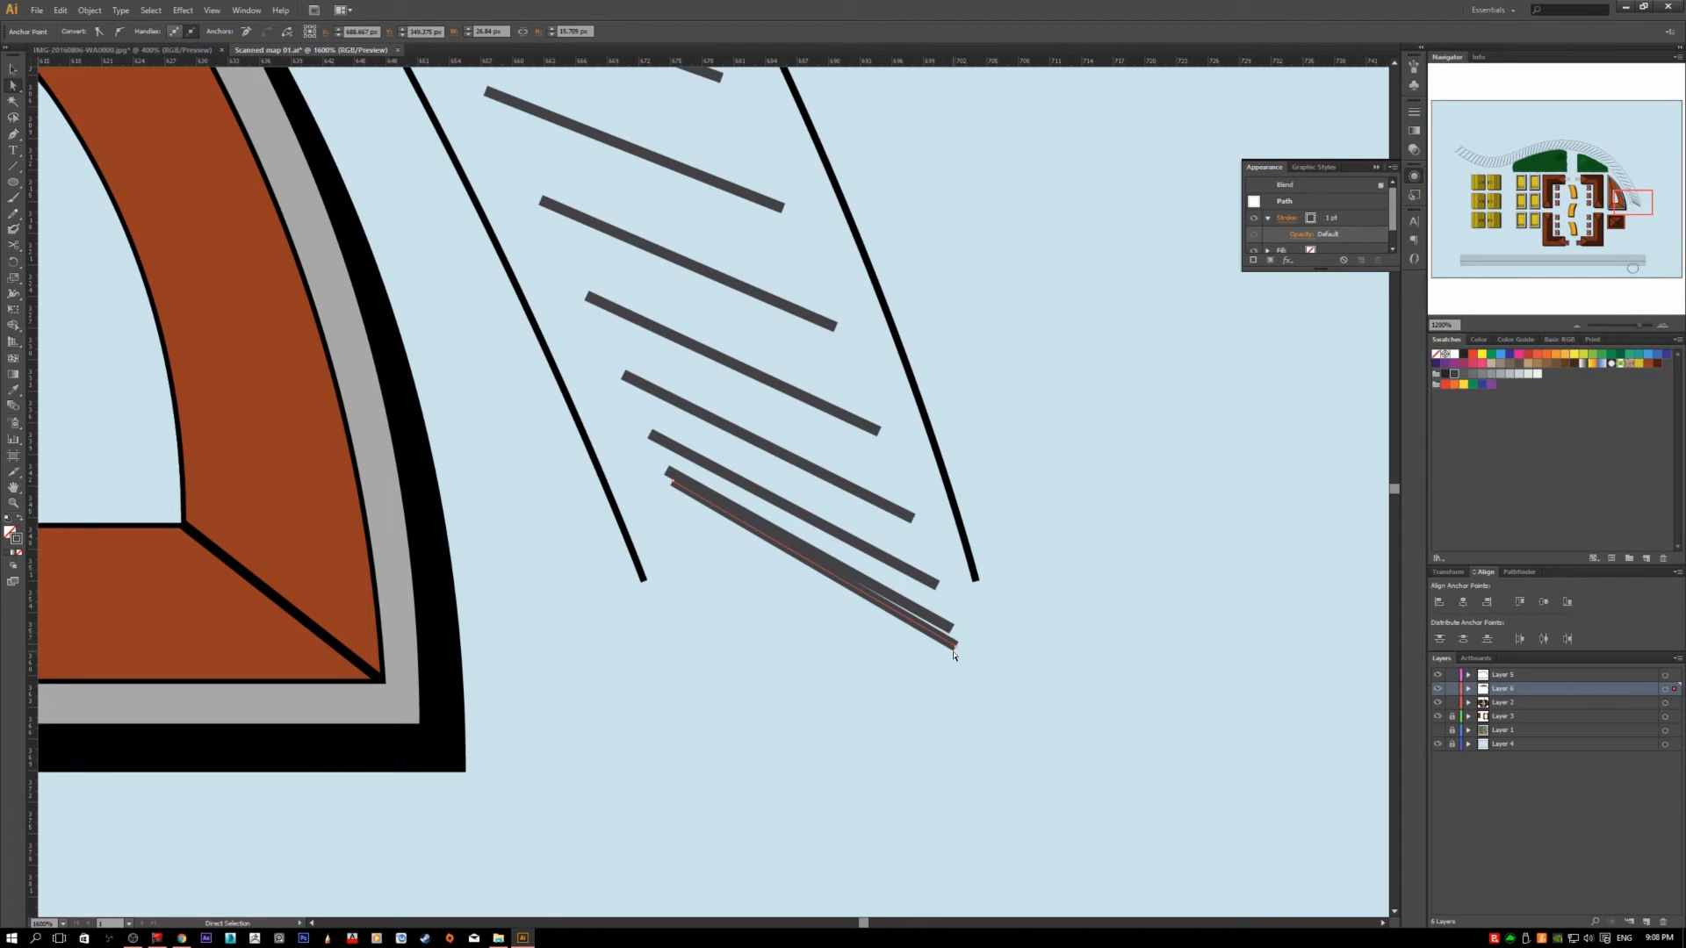
pyautogui.click(956, 647)
pyautogui.click(673, 483)
pyautogui.moveTo(673, 483); pyautogui.dragTo(666, 625)
pyautogui.click(681, 662)
pyautogui.scroll(-2, 813, 658)
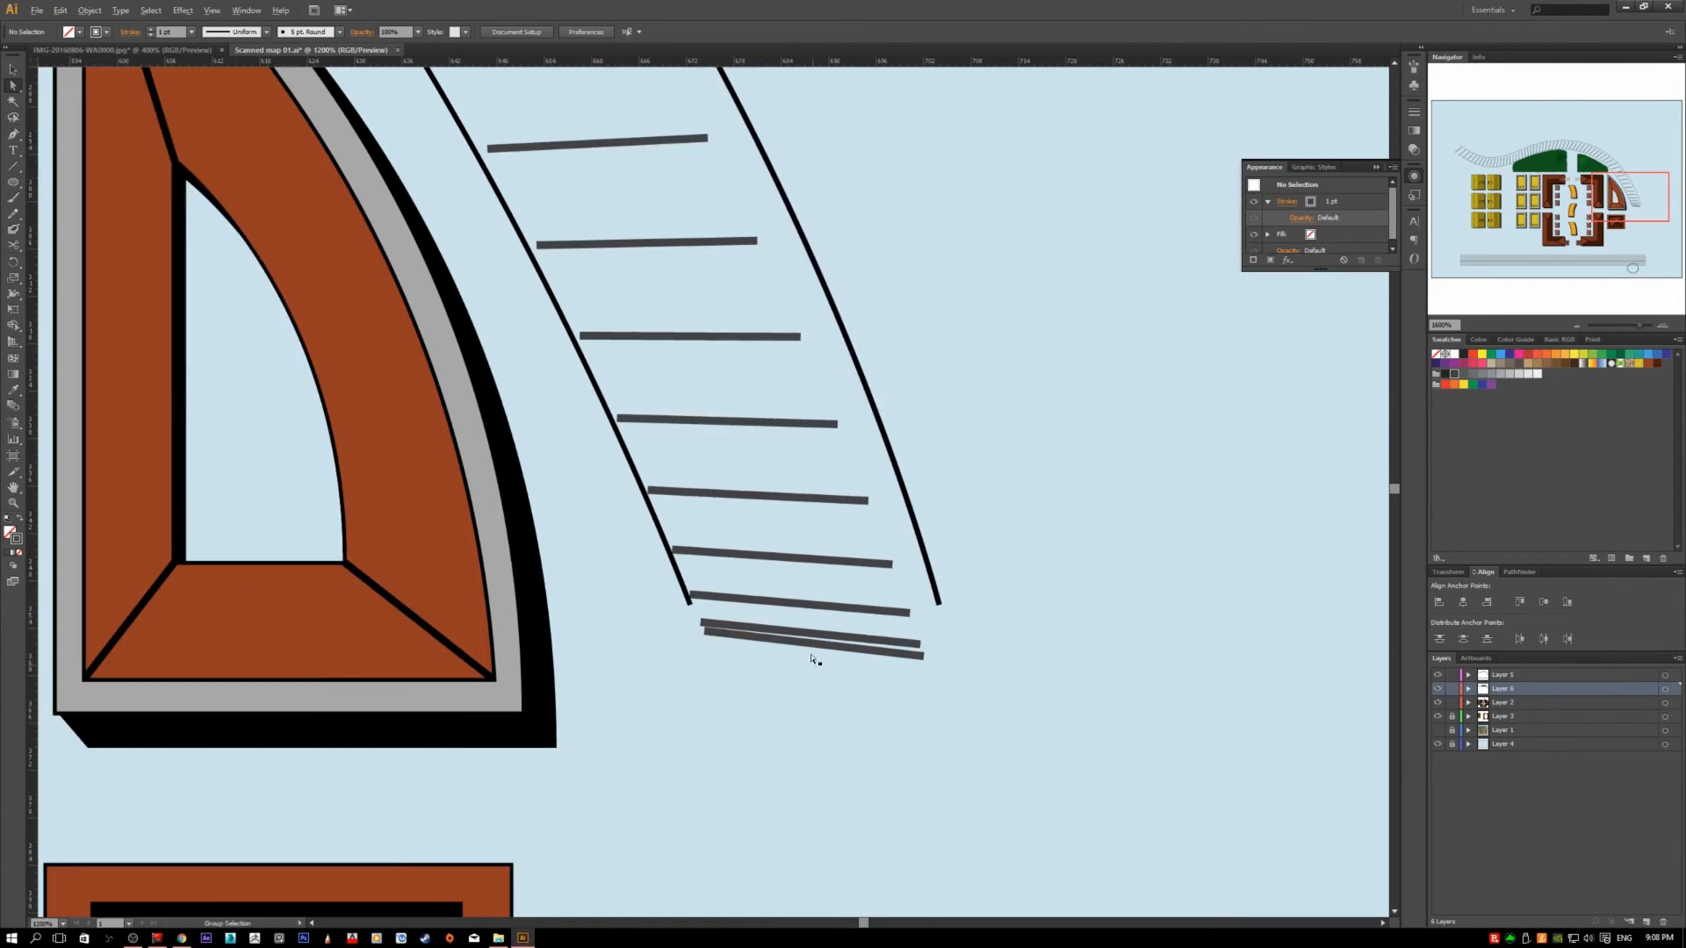
pyautogui.scroll(-5, 612, 337)
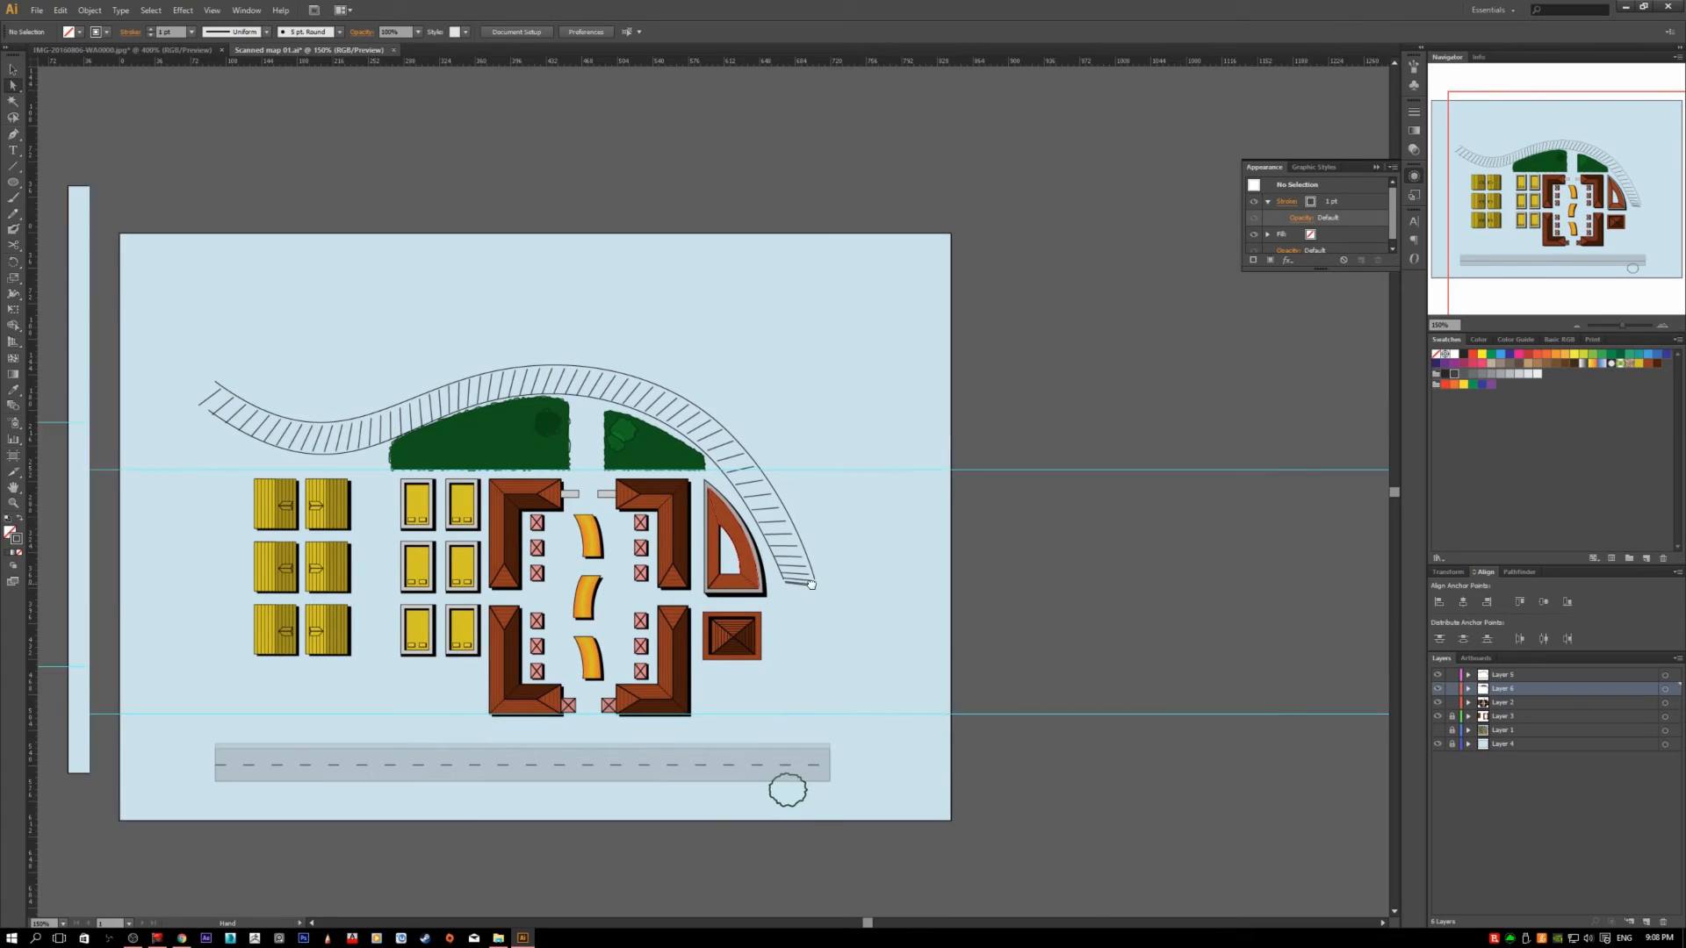
pyautogui.moveTo(811, 585); pyautogui.dragTo(922, 651)
pyautogui.scroll(1, 594, 437)
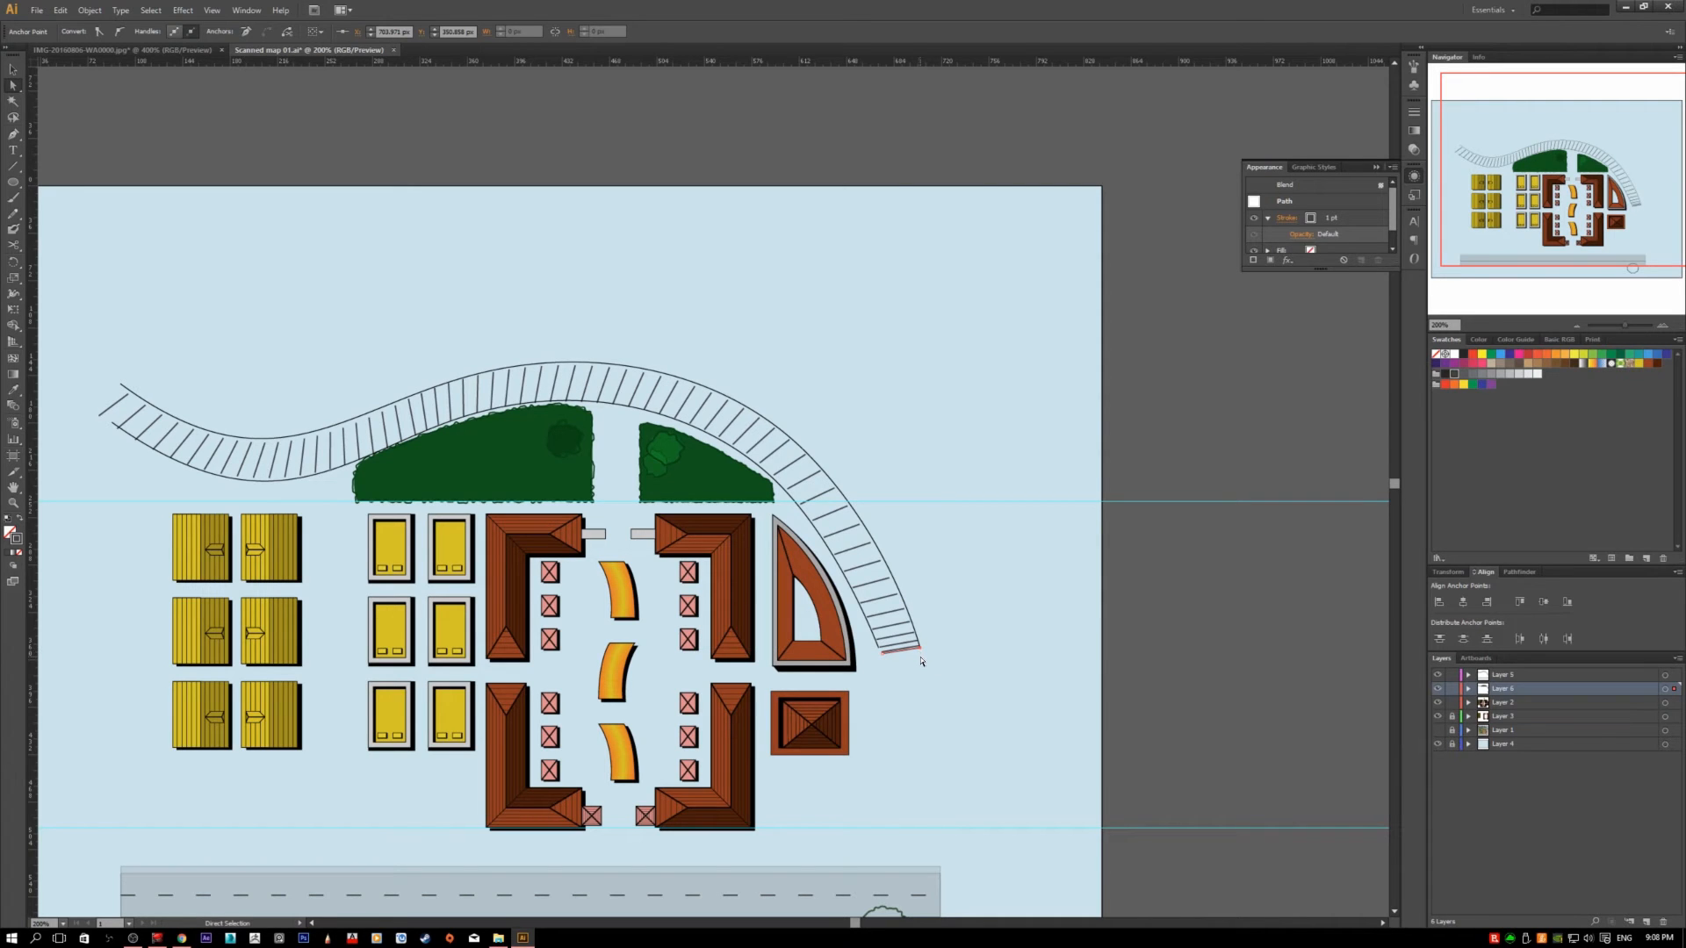
# - Steepen the end line at the promenade's western end by moving its outer and inner endpoints, placing the upper one on the edge curve
pyautogui.scroll(2, 88, 414)
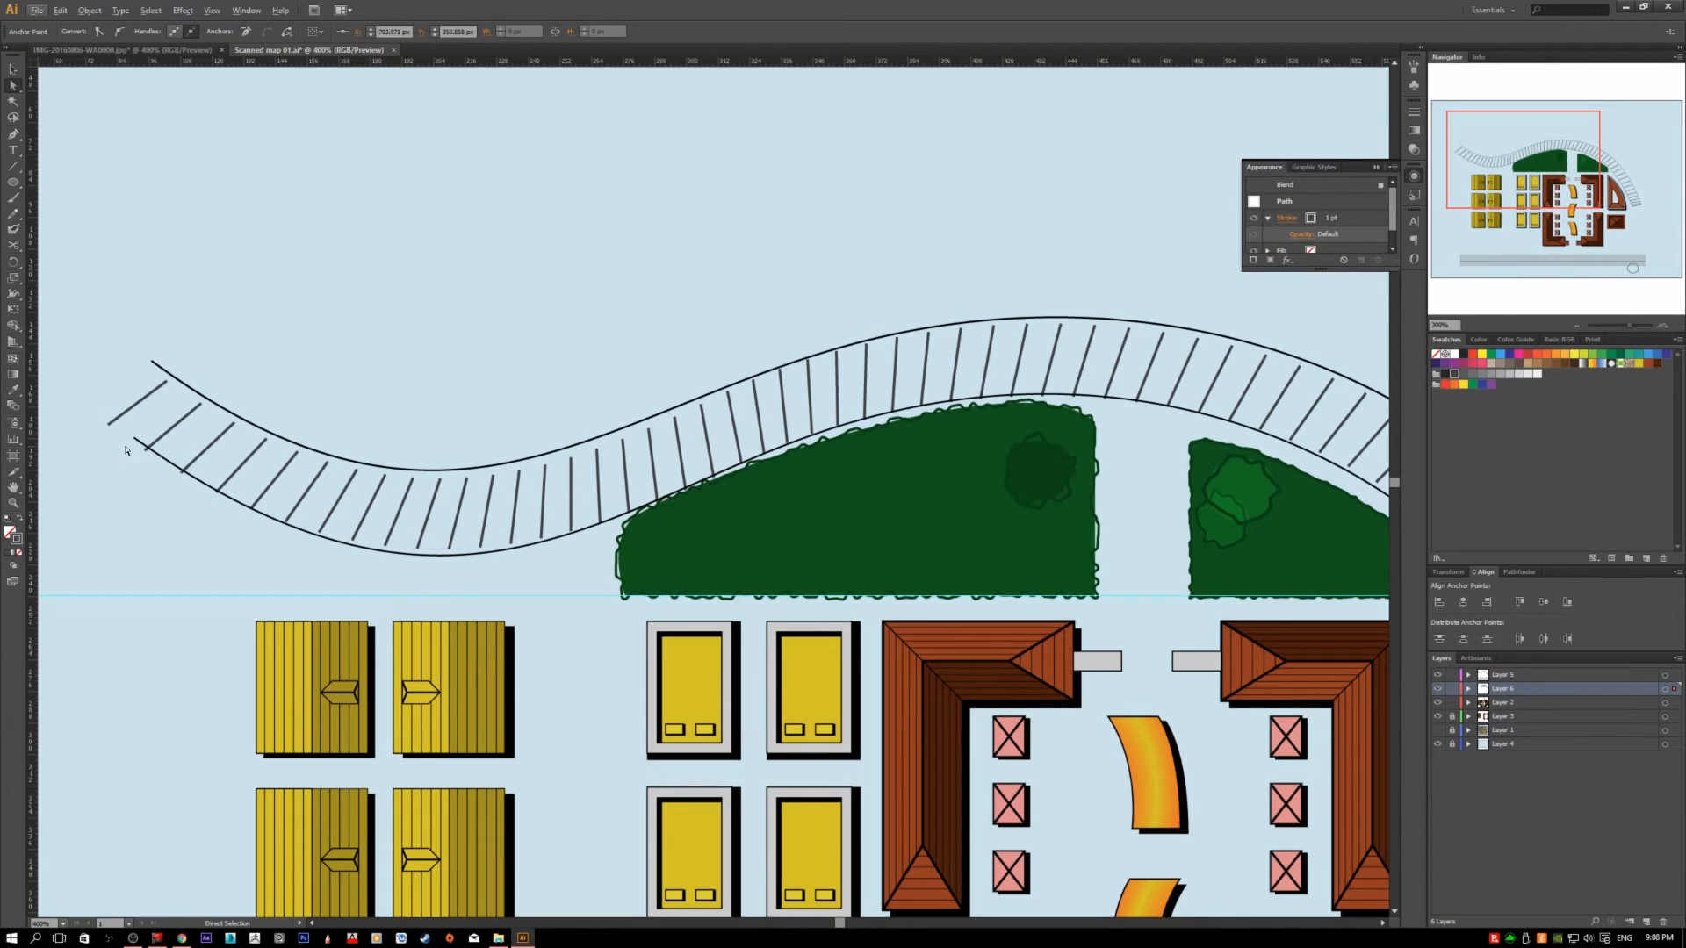
pyautogui.moveTo(110, 430); pyautogui.dragTo(119, 441)
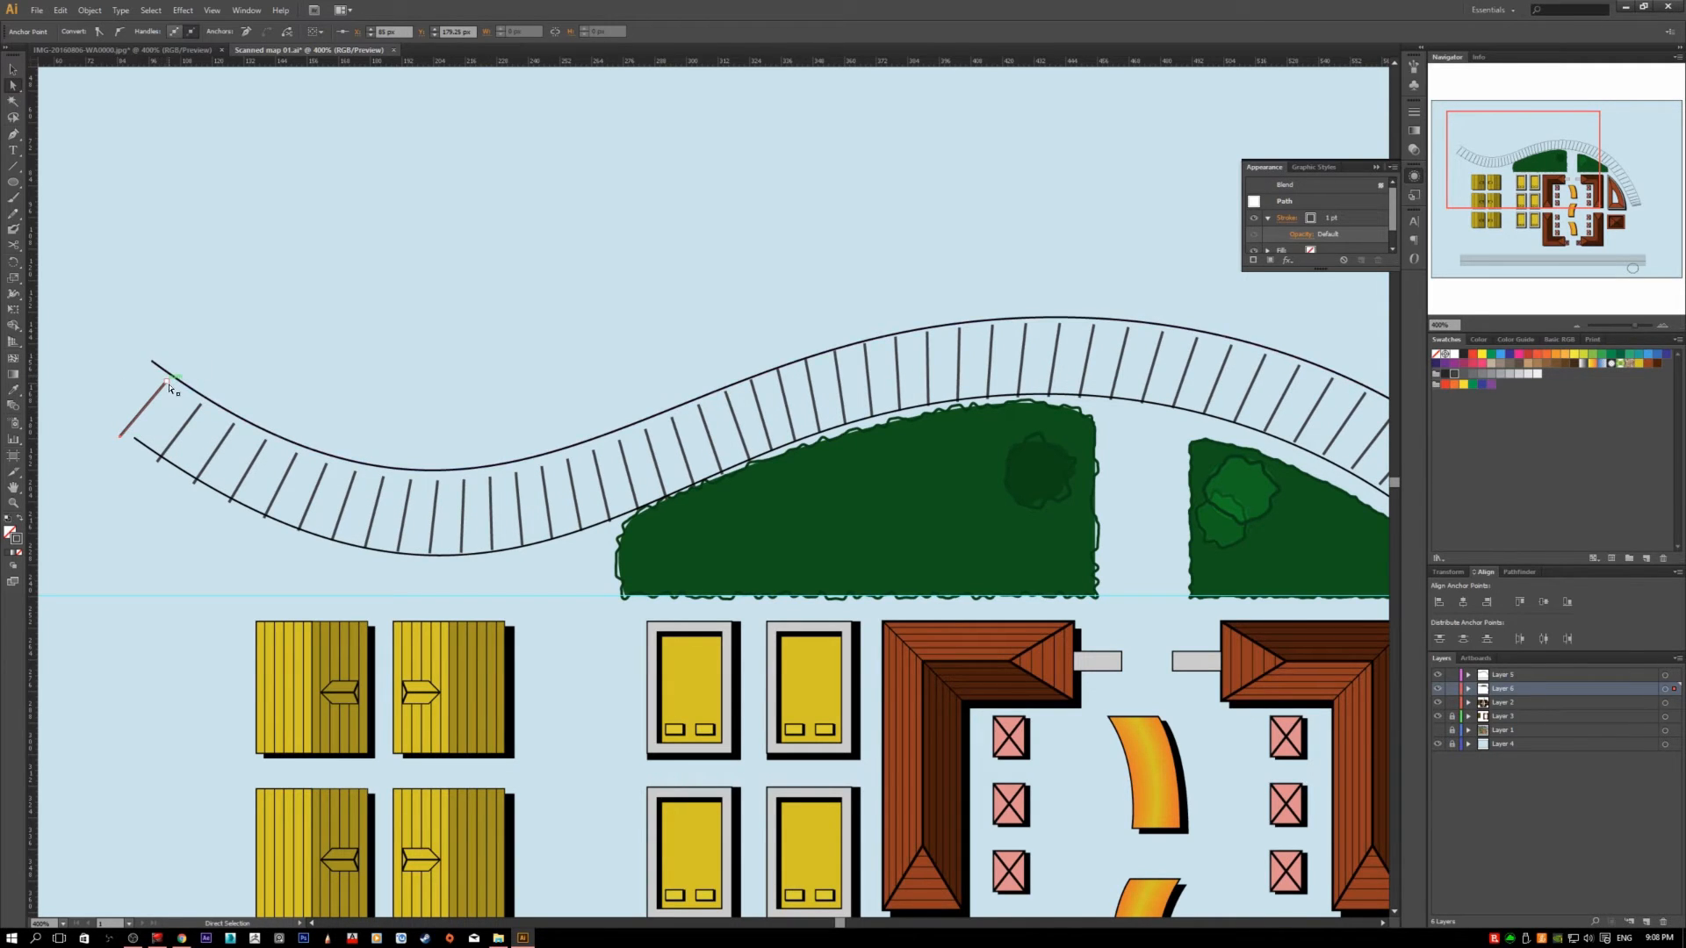
pyautogui.moveTo(168, 382); pyautogui.dragTo(173, 376)
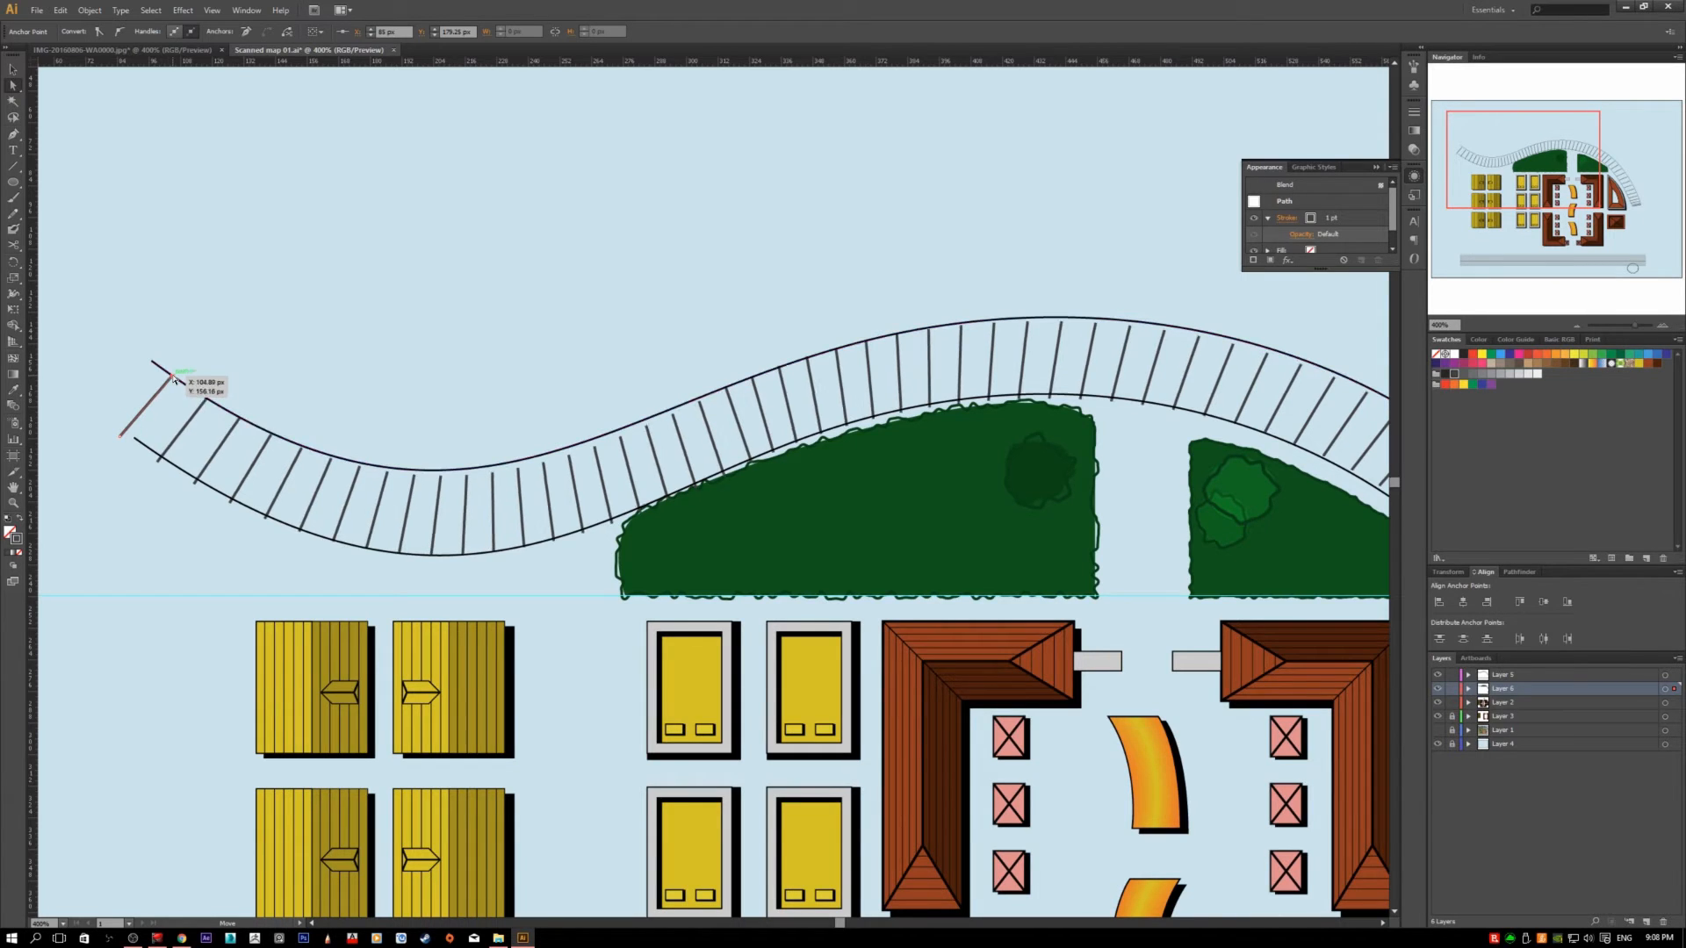
# - Shift the centre line's anchor beside the larger green area slightly and adjust its direction handle to keep the lines between the edges
pyautogui.scroll(-2, 369, 497)
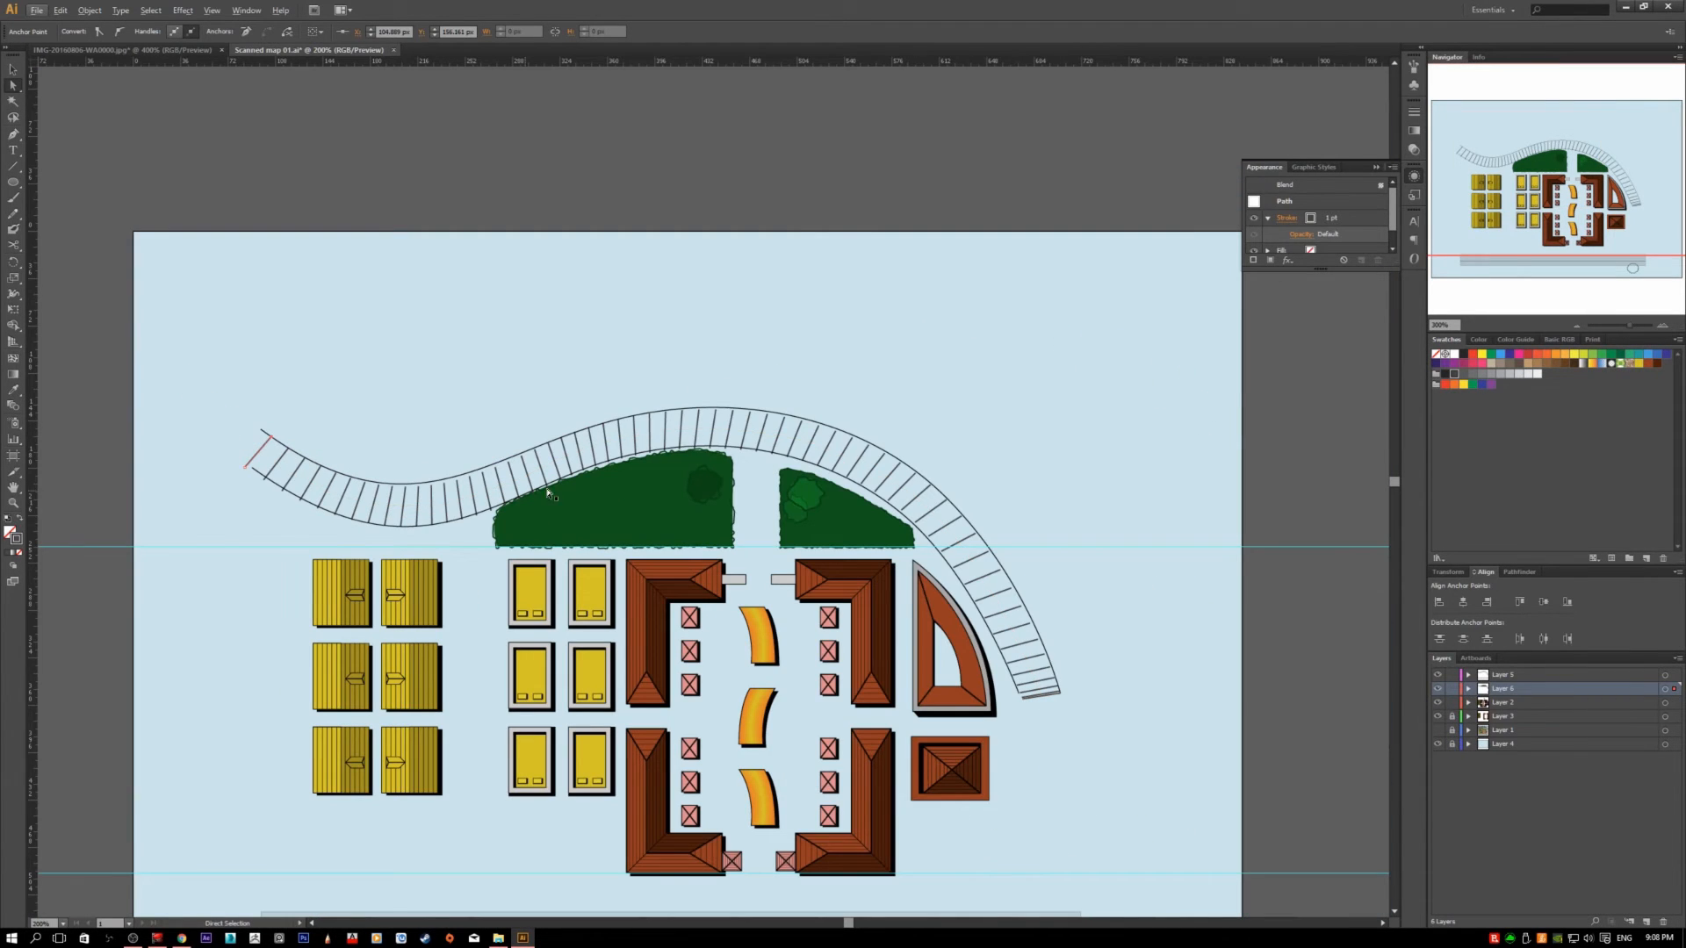
pyautogui.click(580, 438)
pyautogui.scroll(2, 580, 443)
pyautogui.moveTo(580, 457); pyautogui.dragTo(565, 459)
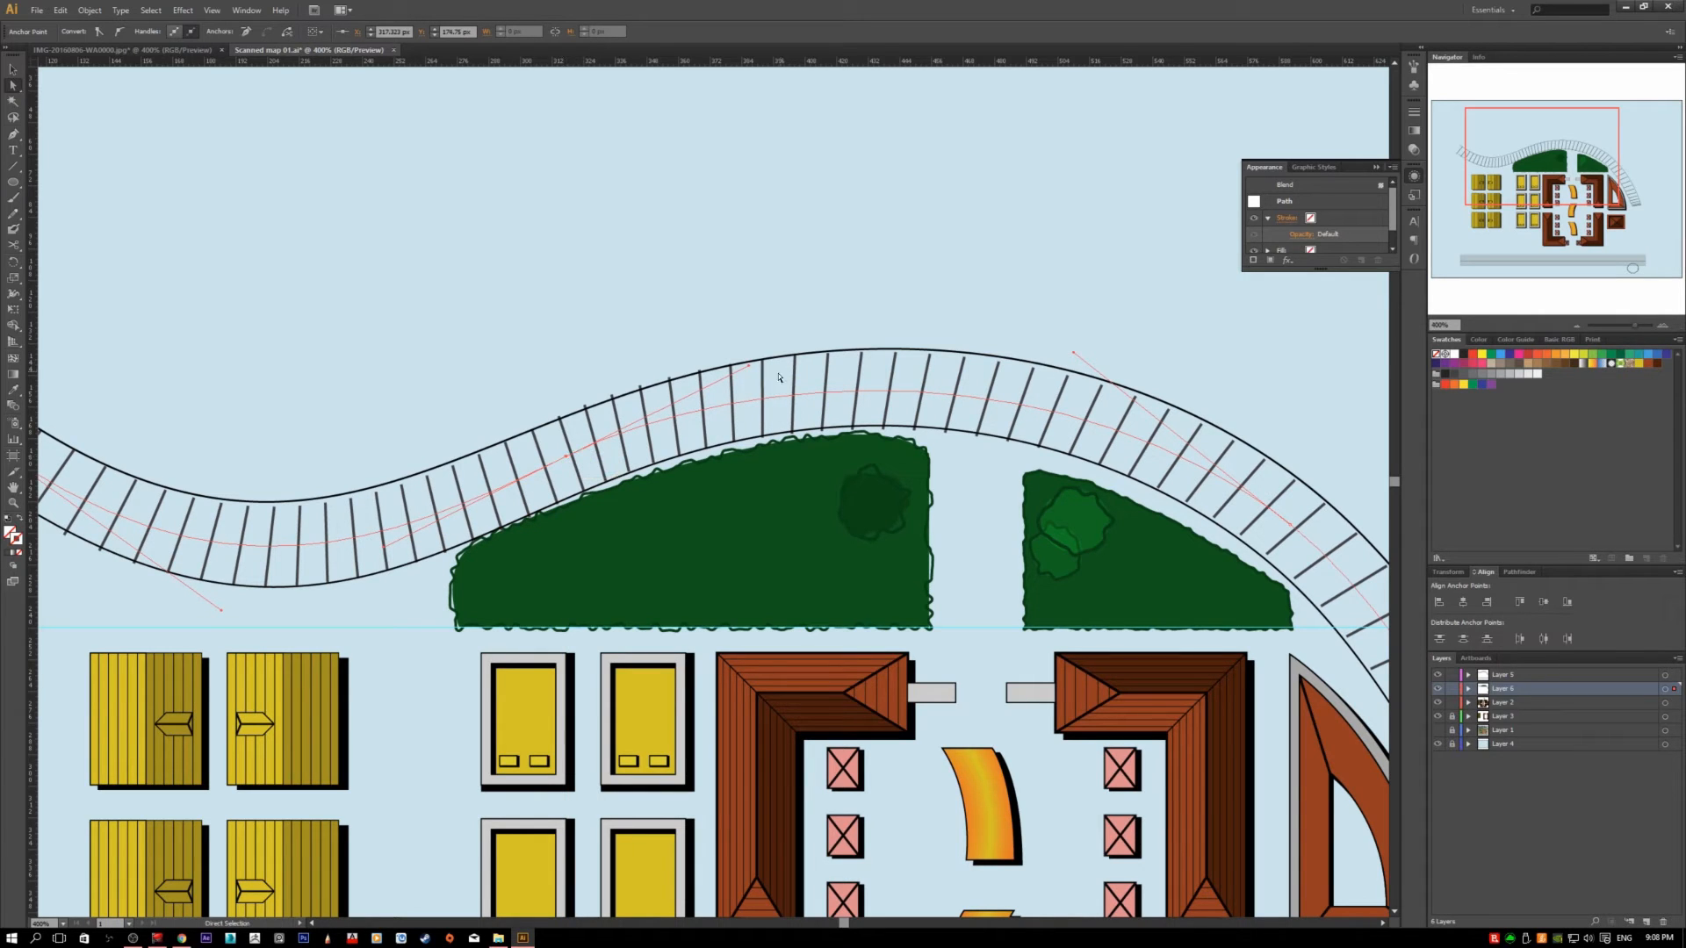
pyautogui.moveTo(748, 366); pyautogui.dragTo(758, 379)
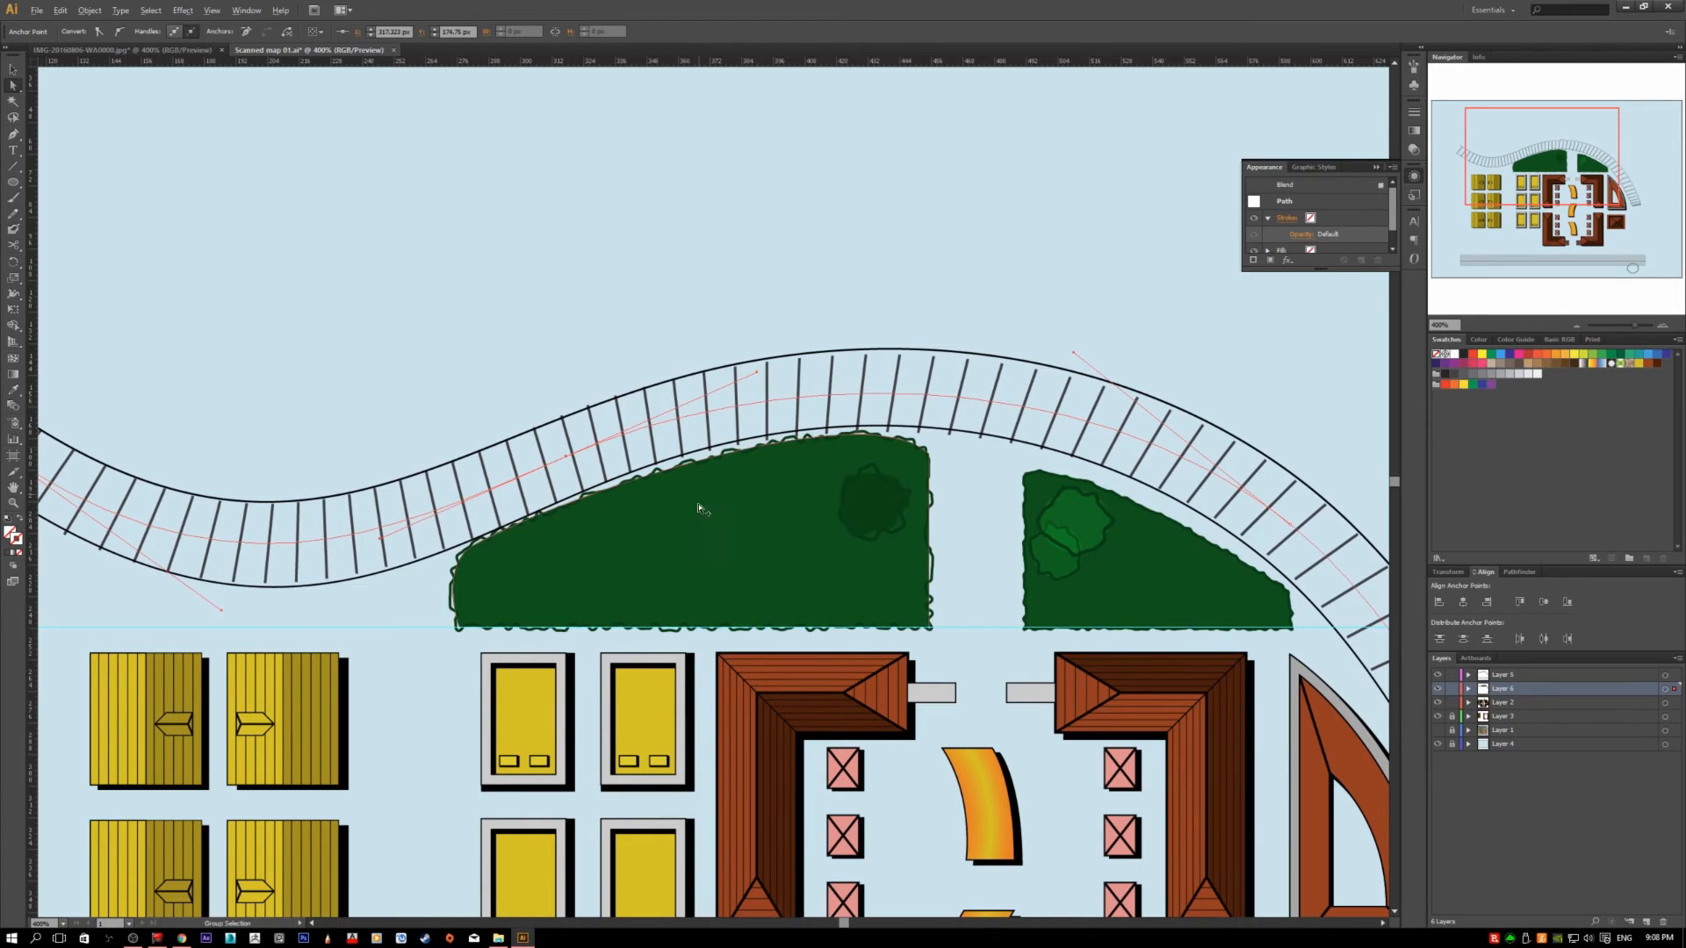
# - Adjust the direction handle of the centre line's anchor above the smaller green area to centre the cross lines, and deselect the blend
pyautogui.scroll(-2, 702, 501)
pyautogui.scroll(1, 933, 494)
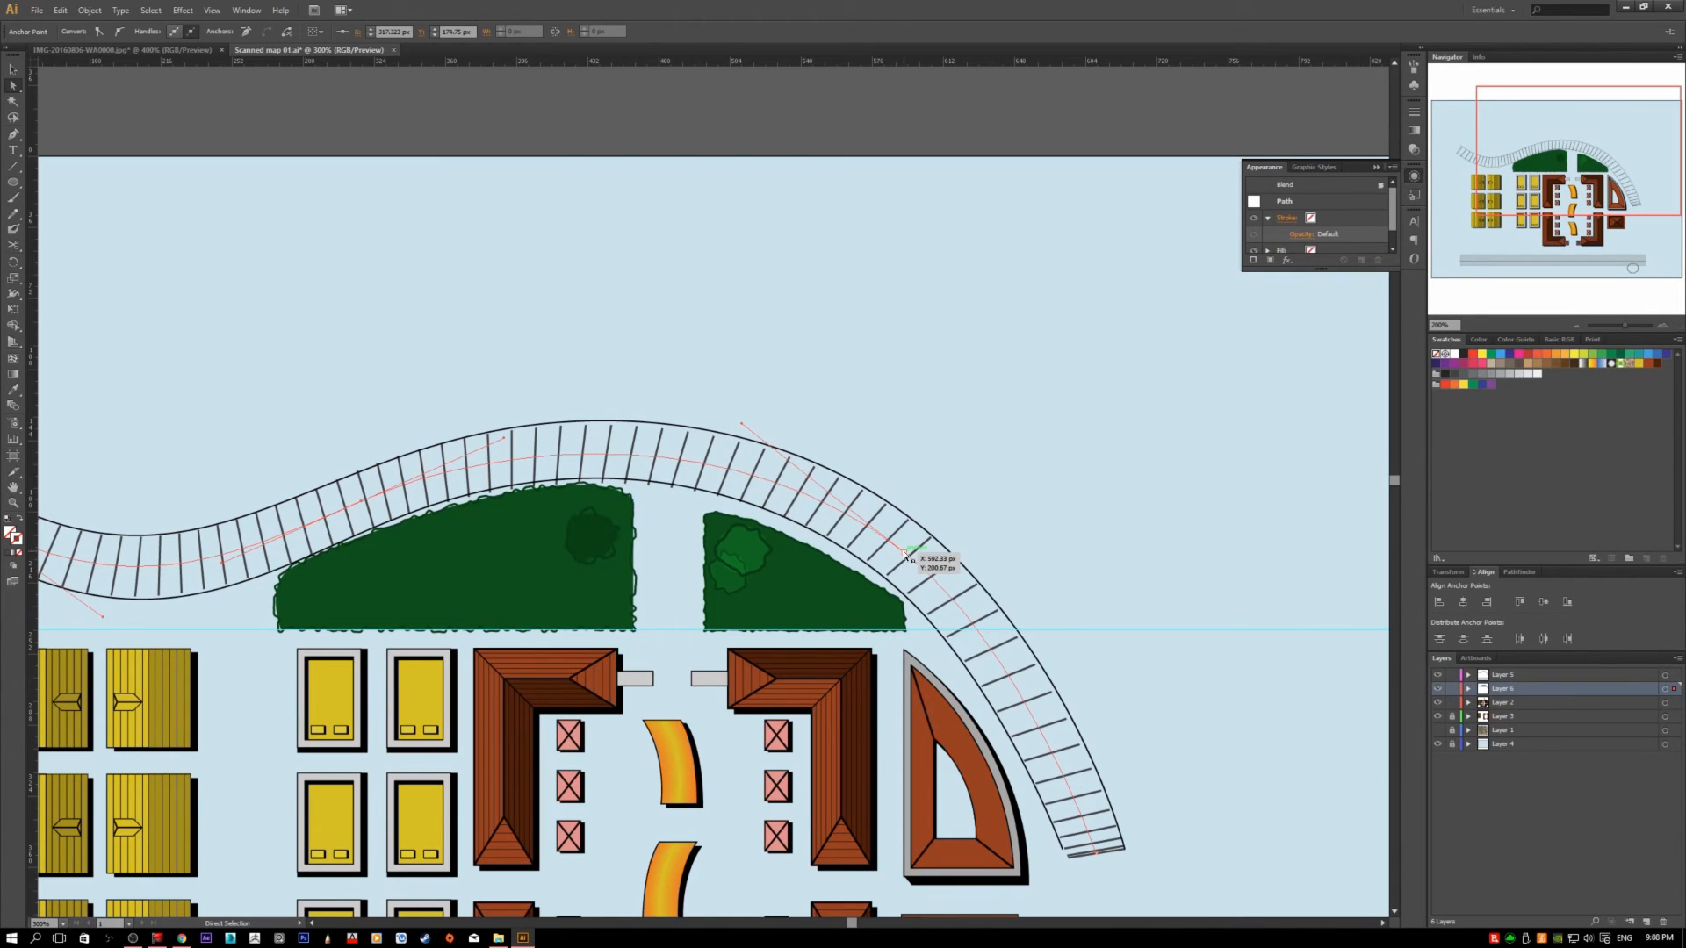
pyautogui.moveTo(742, 427); pyautogui.dragTo(739, 416)
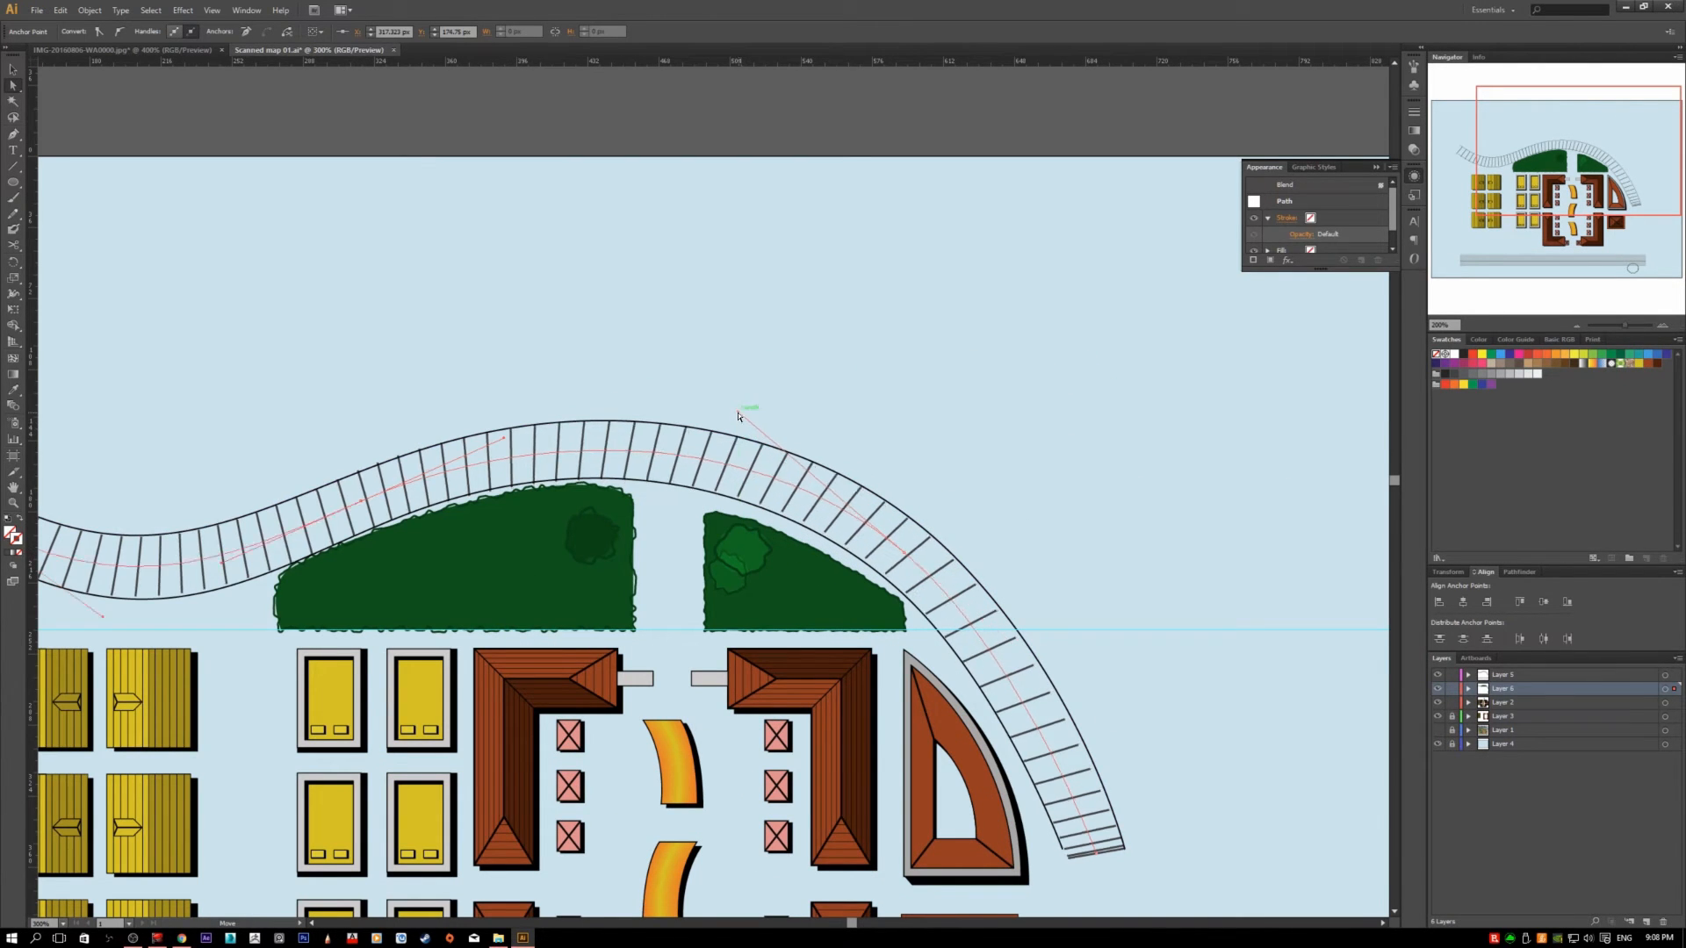
pyautogui.scroll(-2, 931, 553)
pyautogui.click(1062, 592)
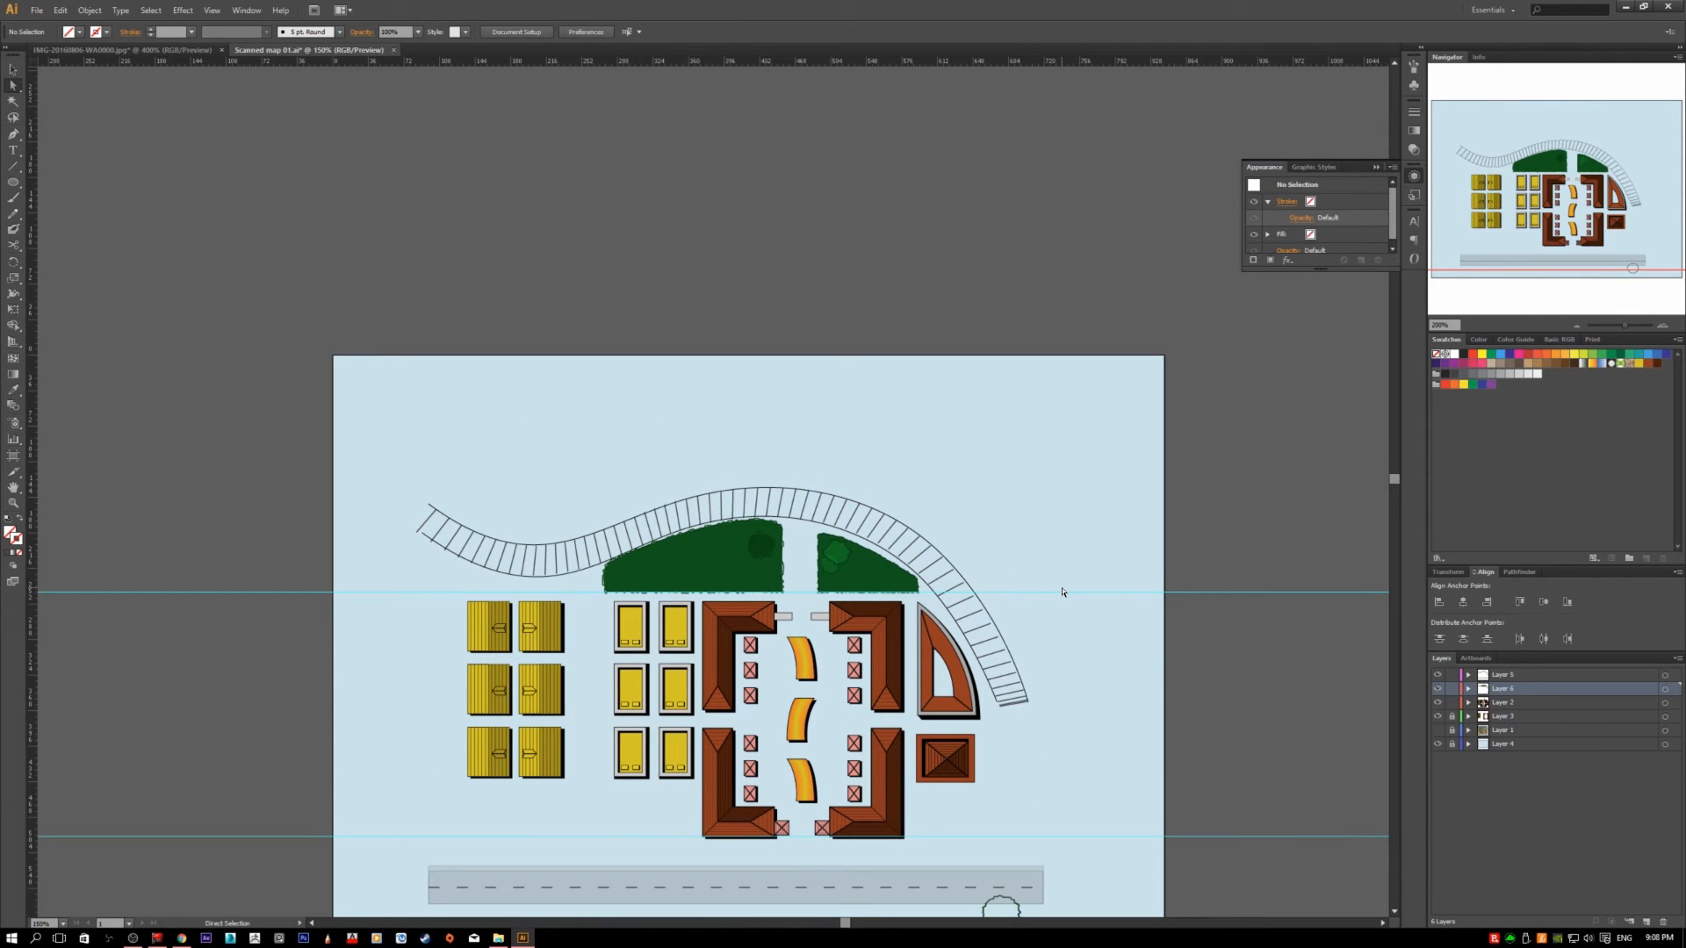
pyautogui.scroll(1, 1050, 676)
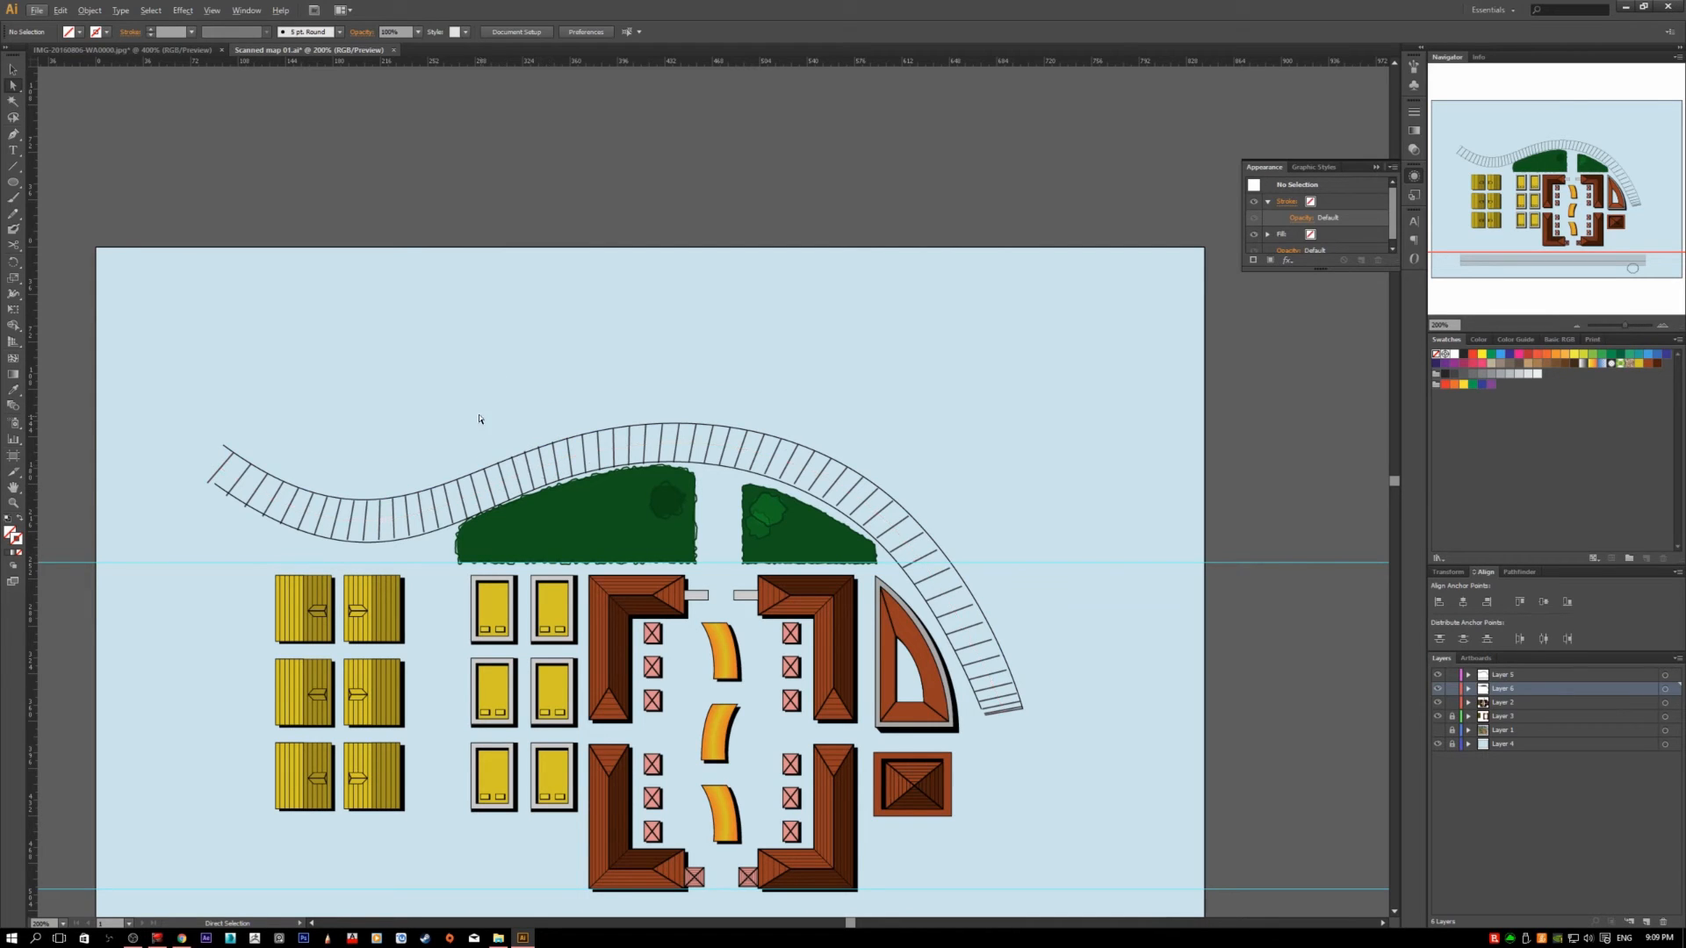
pyautogui.hotkey('alt', 'v')
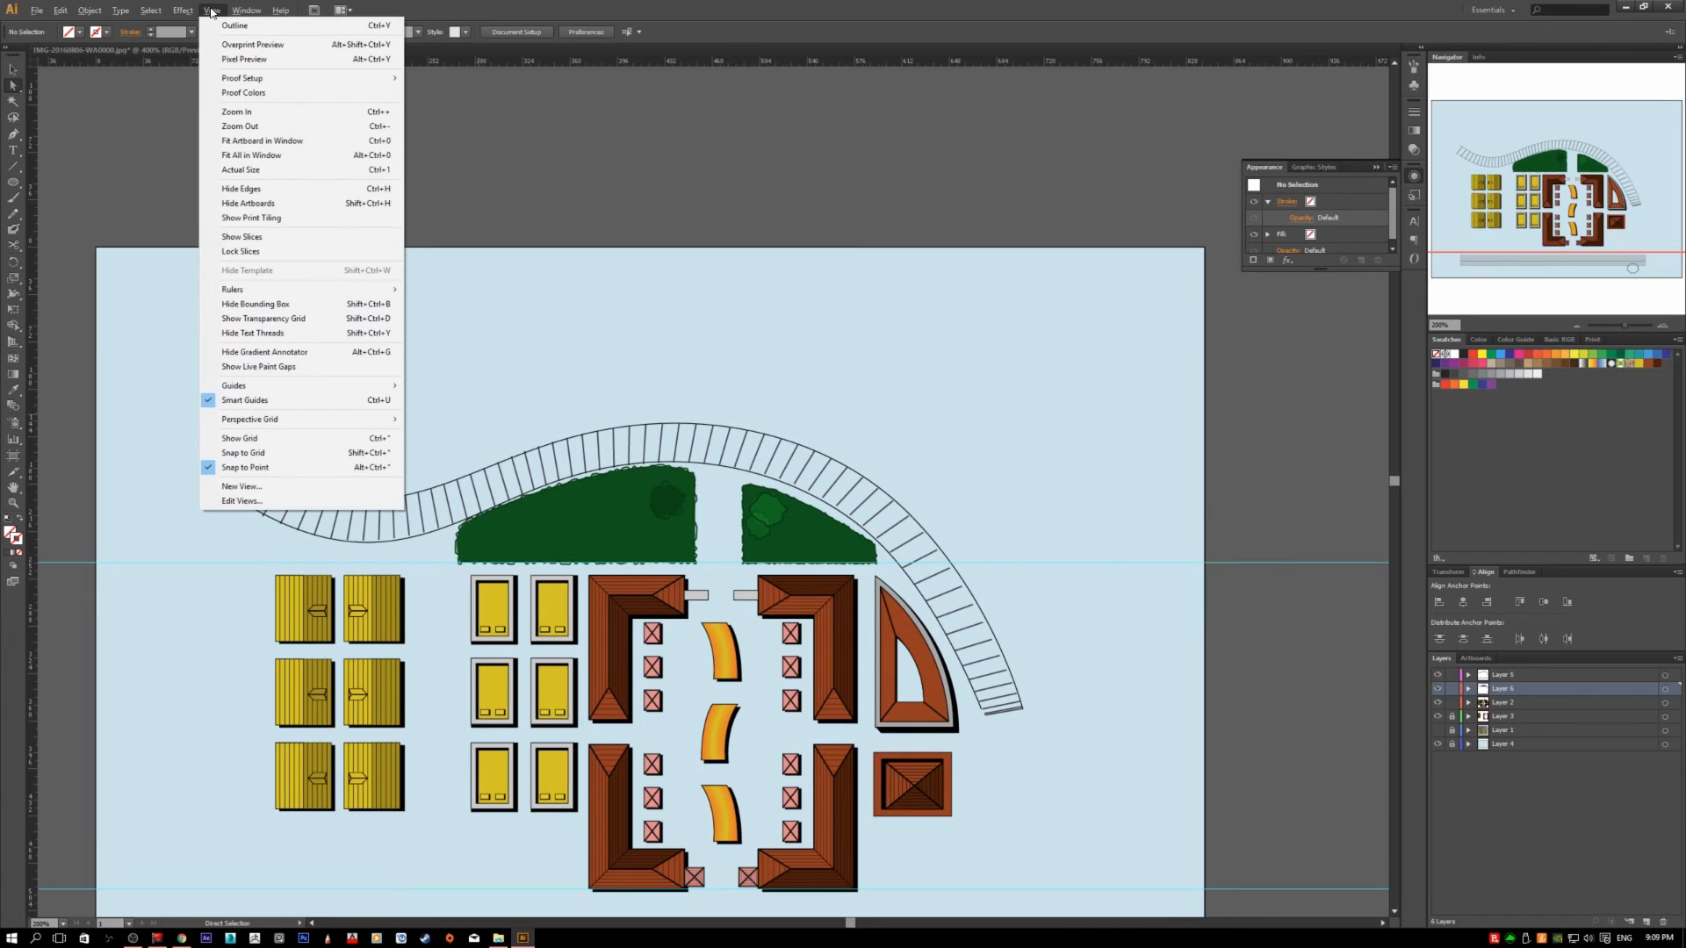
pyautogui.moveTo(247, 10)
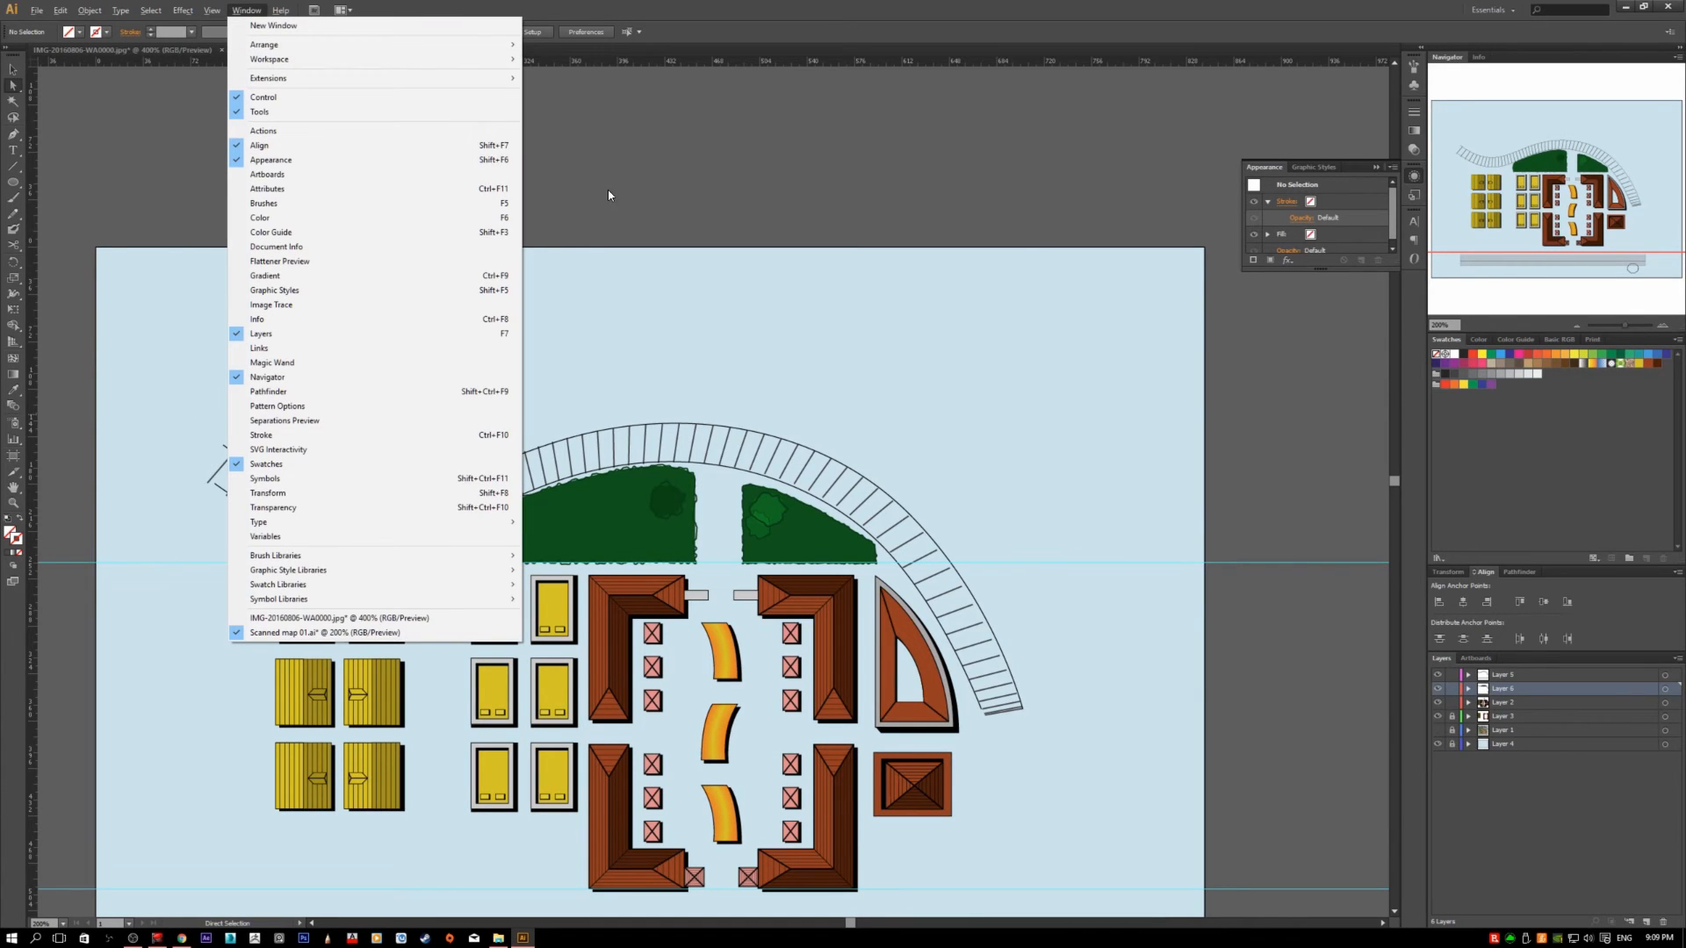
pyautogui.click(592, 220)
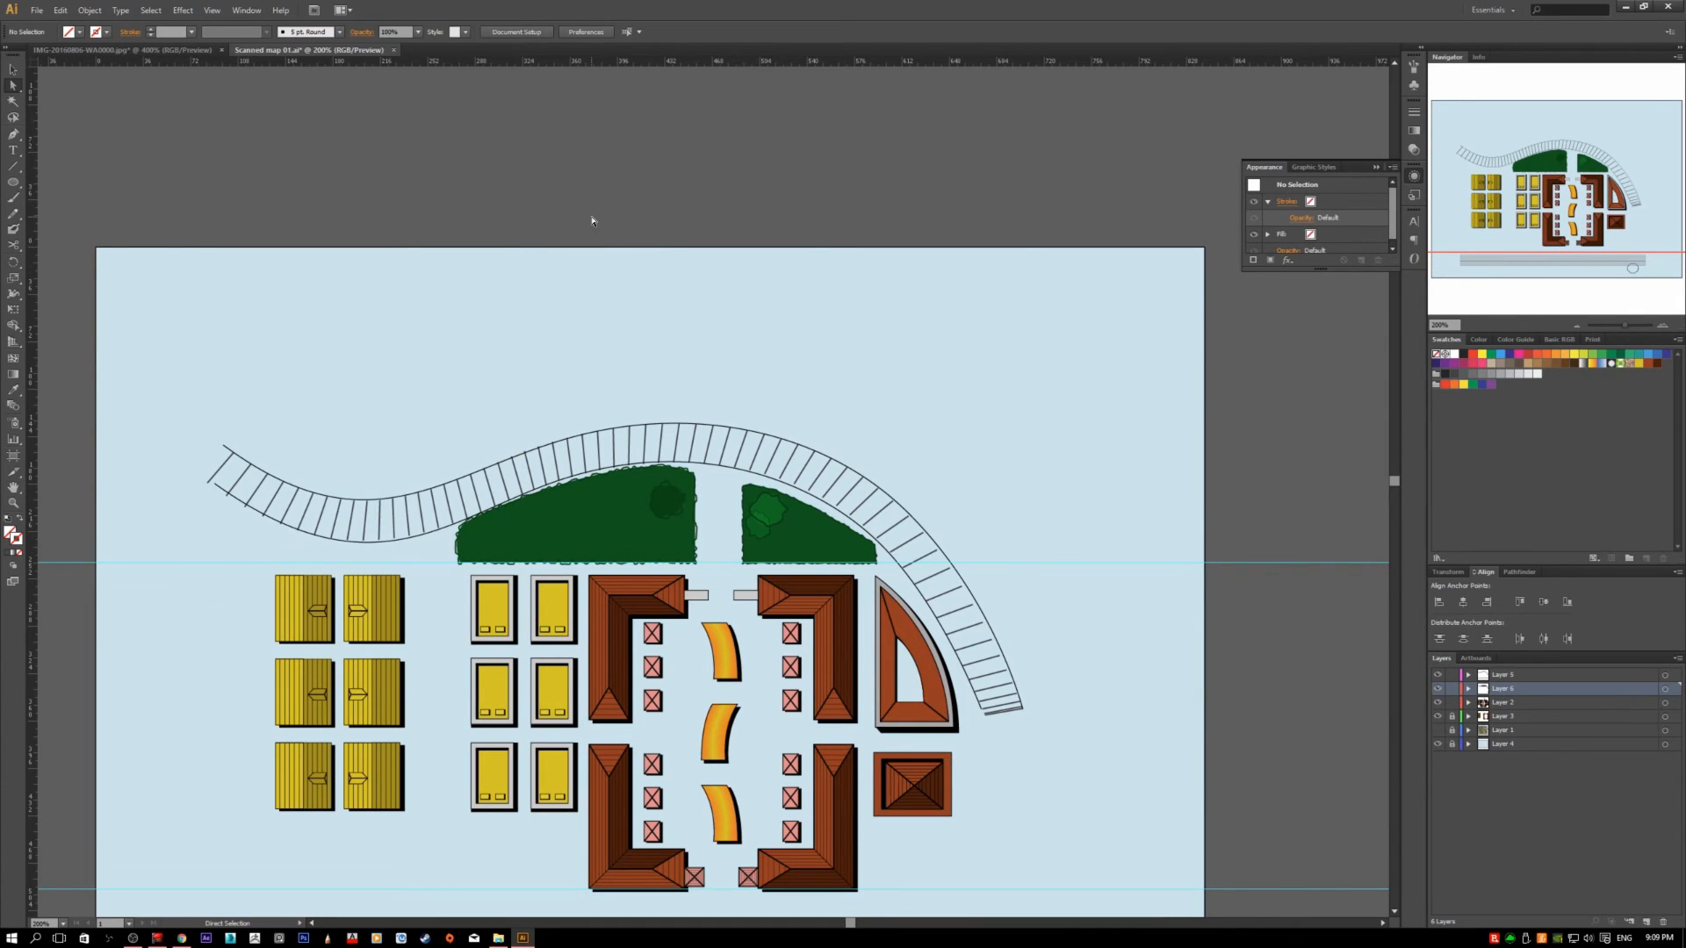
# - Expand the promenade's cross-line blend into separate editable lines and deselect the result
pyautogui.press('v')
pyautogui.scroll(1, 791, 520)
pyautogui.scroll(1, 755, 589)
pyautogui.scroll(-2, 755, 589)
pyautogui.scroll(-1, 761, 589)
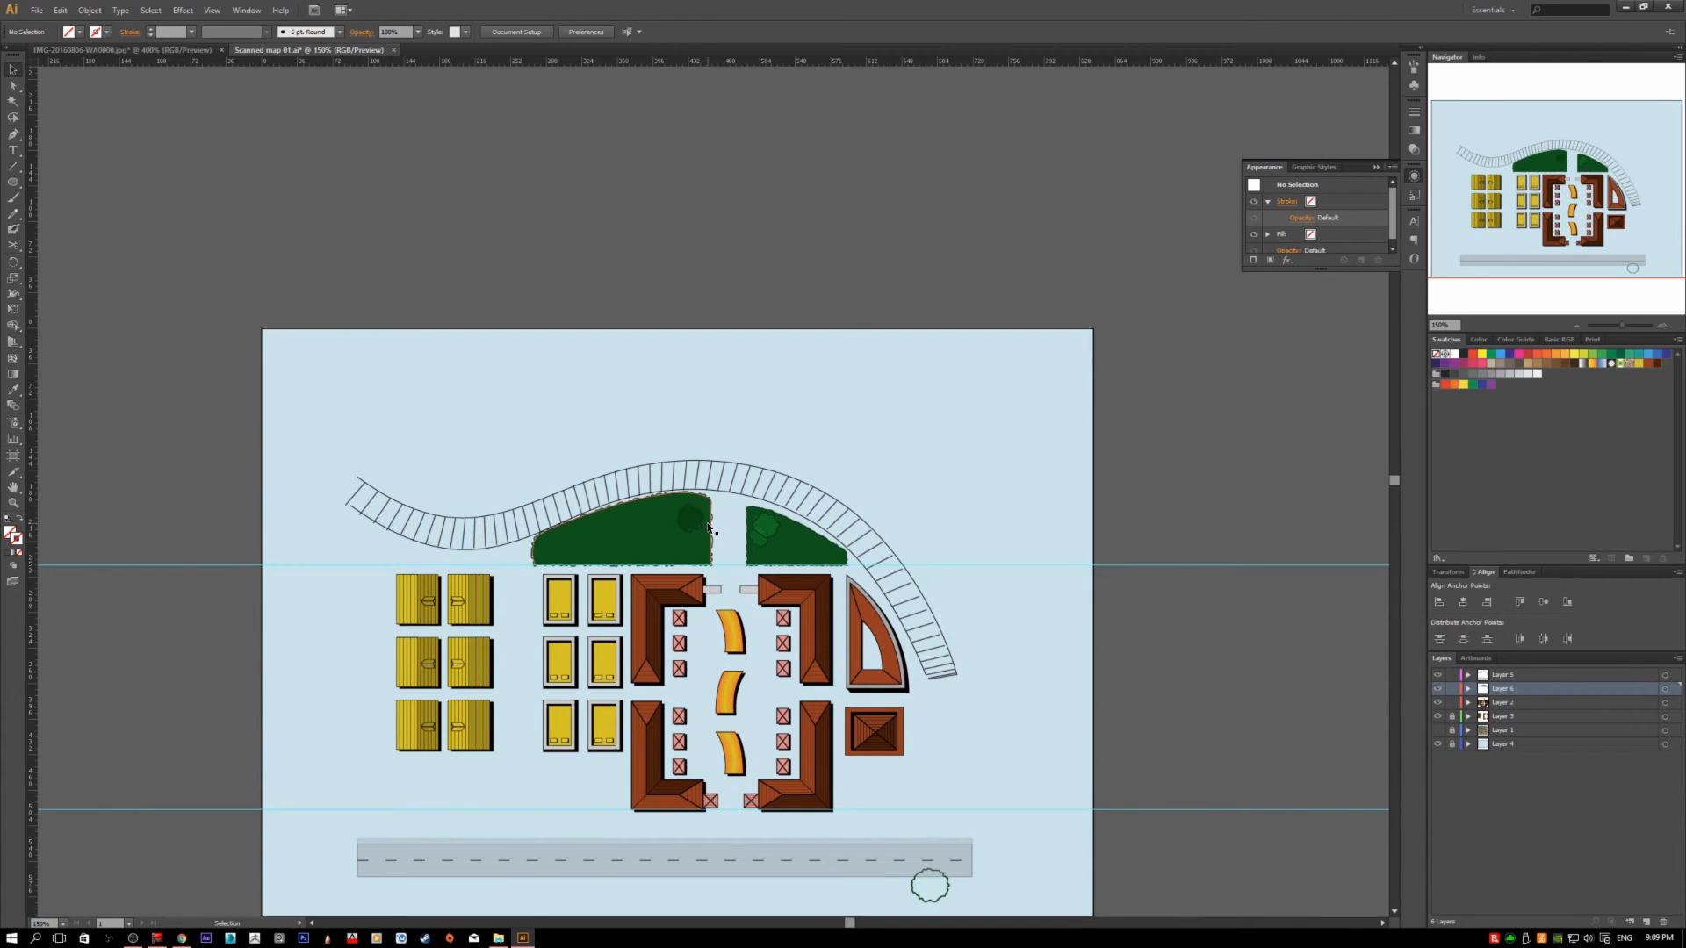
pyautogui.scroll(-1, 709, 526)
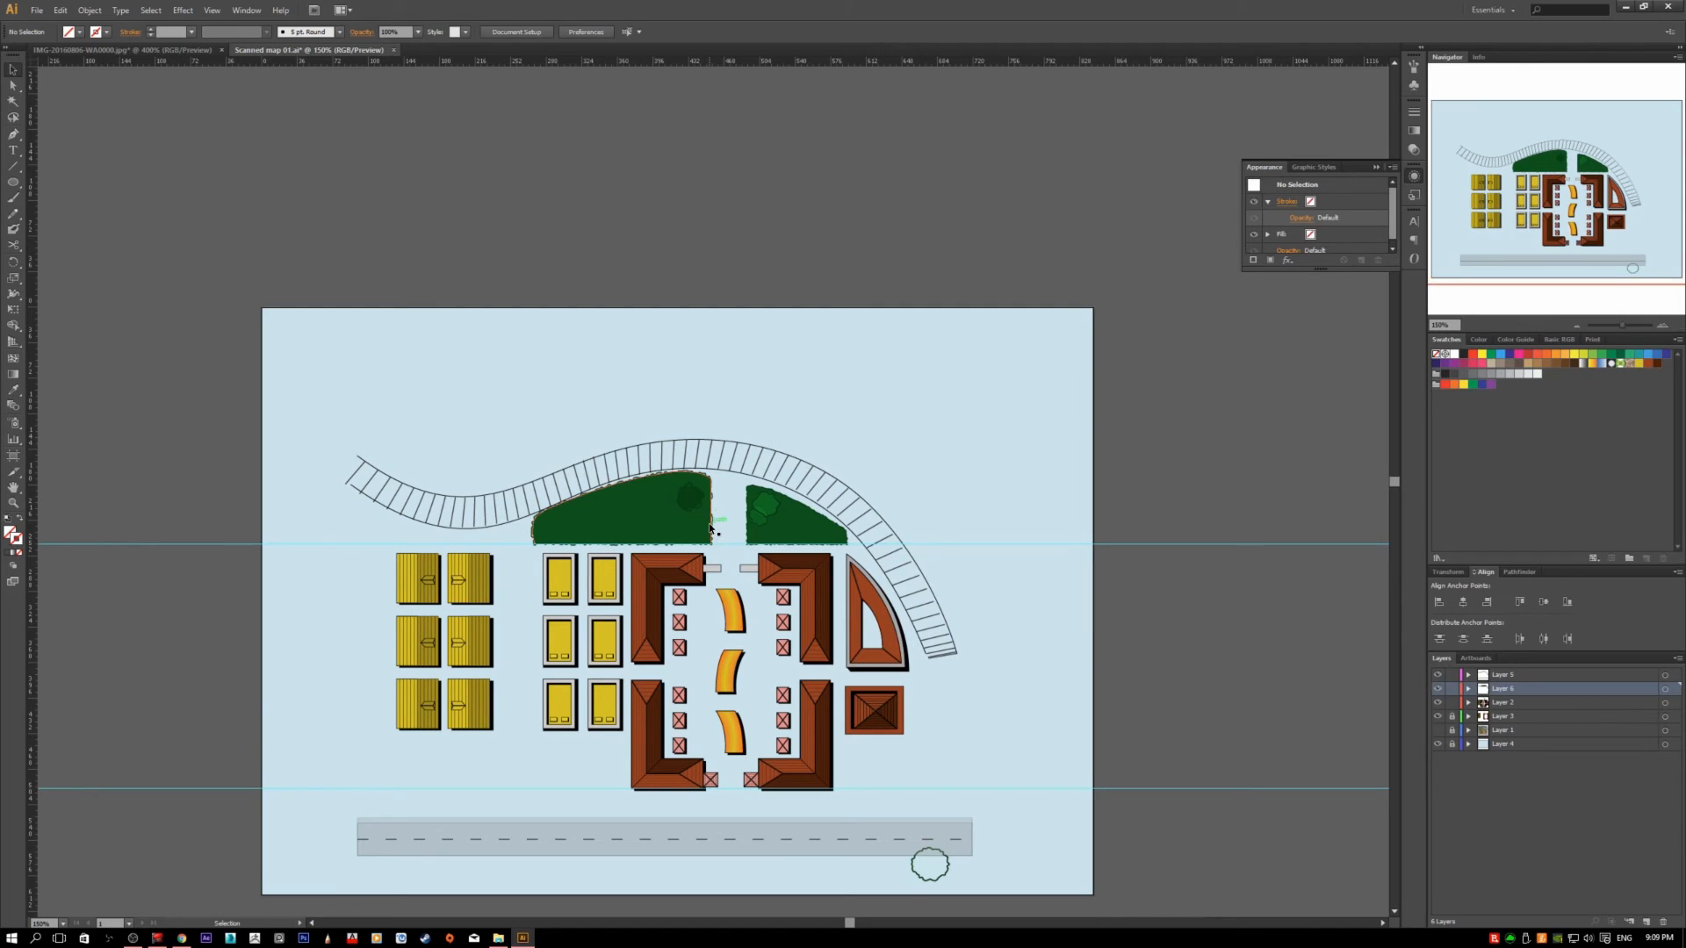
pyautogui.scroll(1, 709, 527)
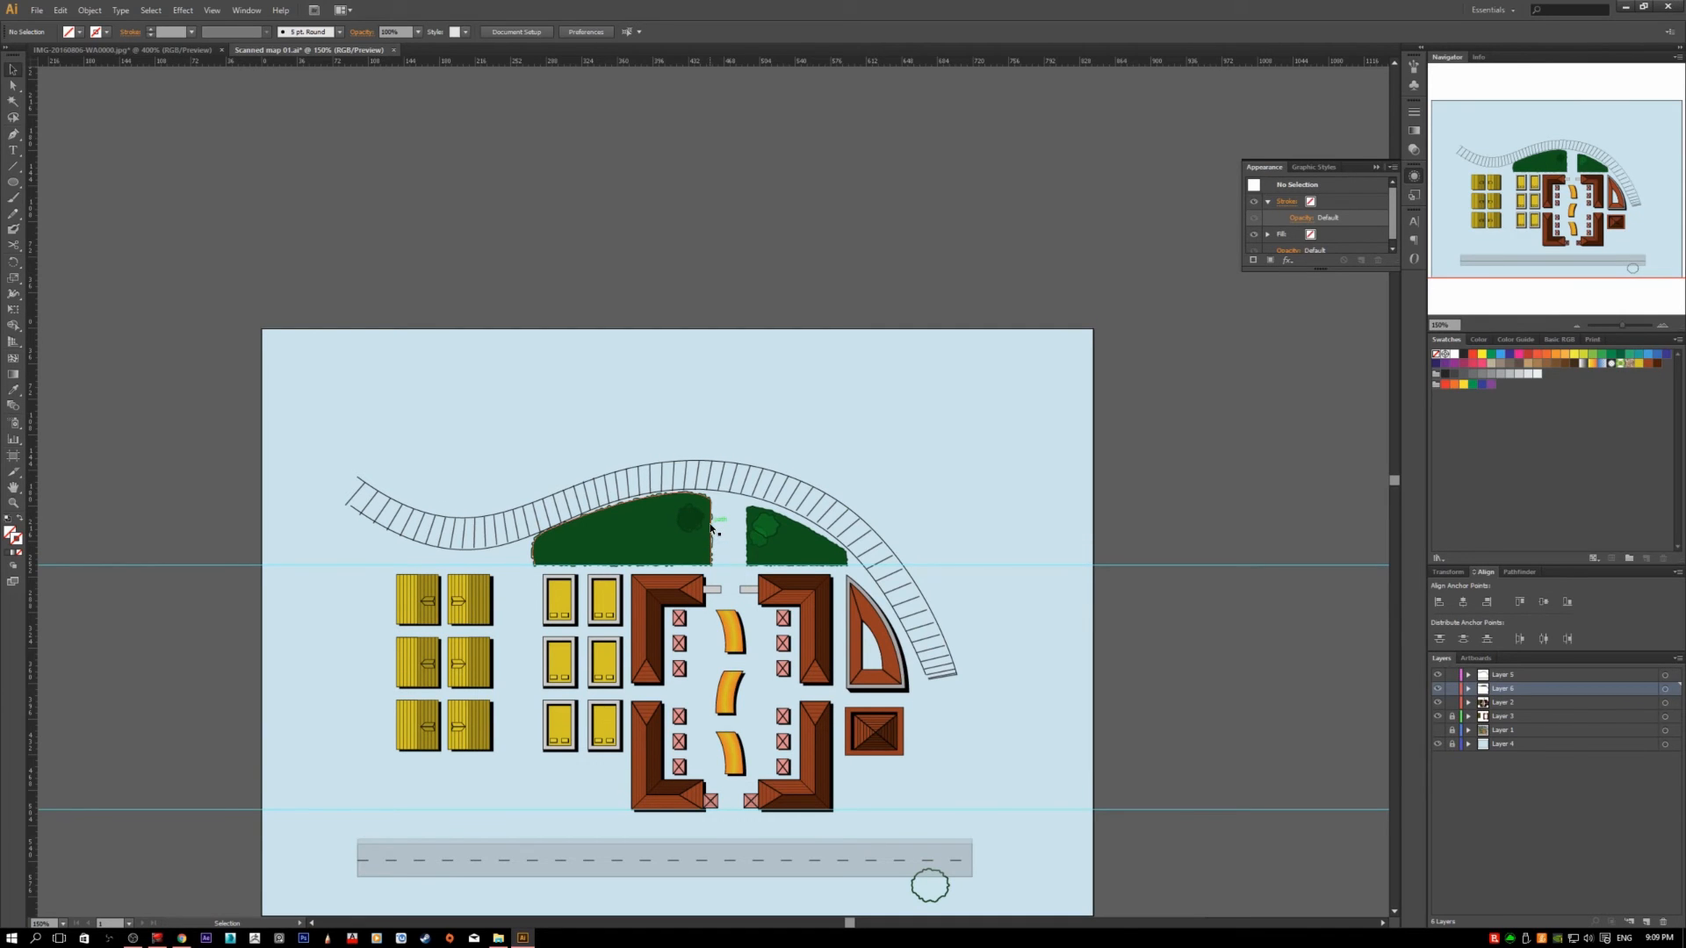
pyautogui.click(580, 499)
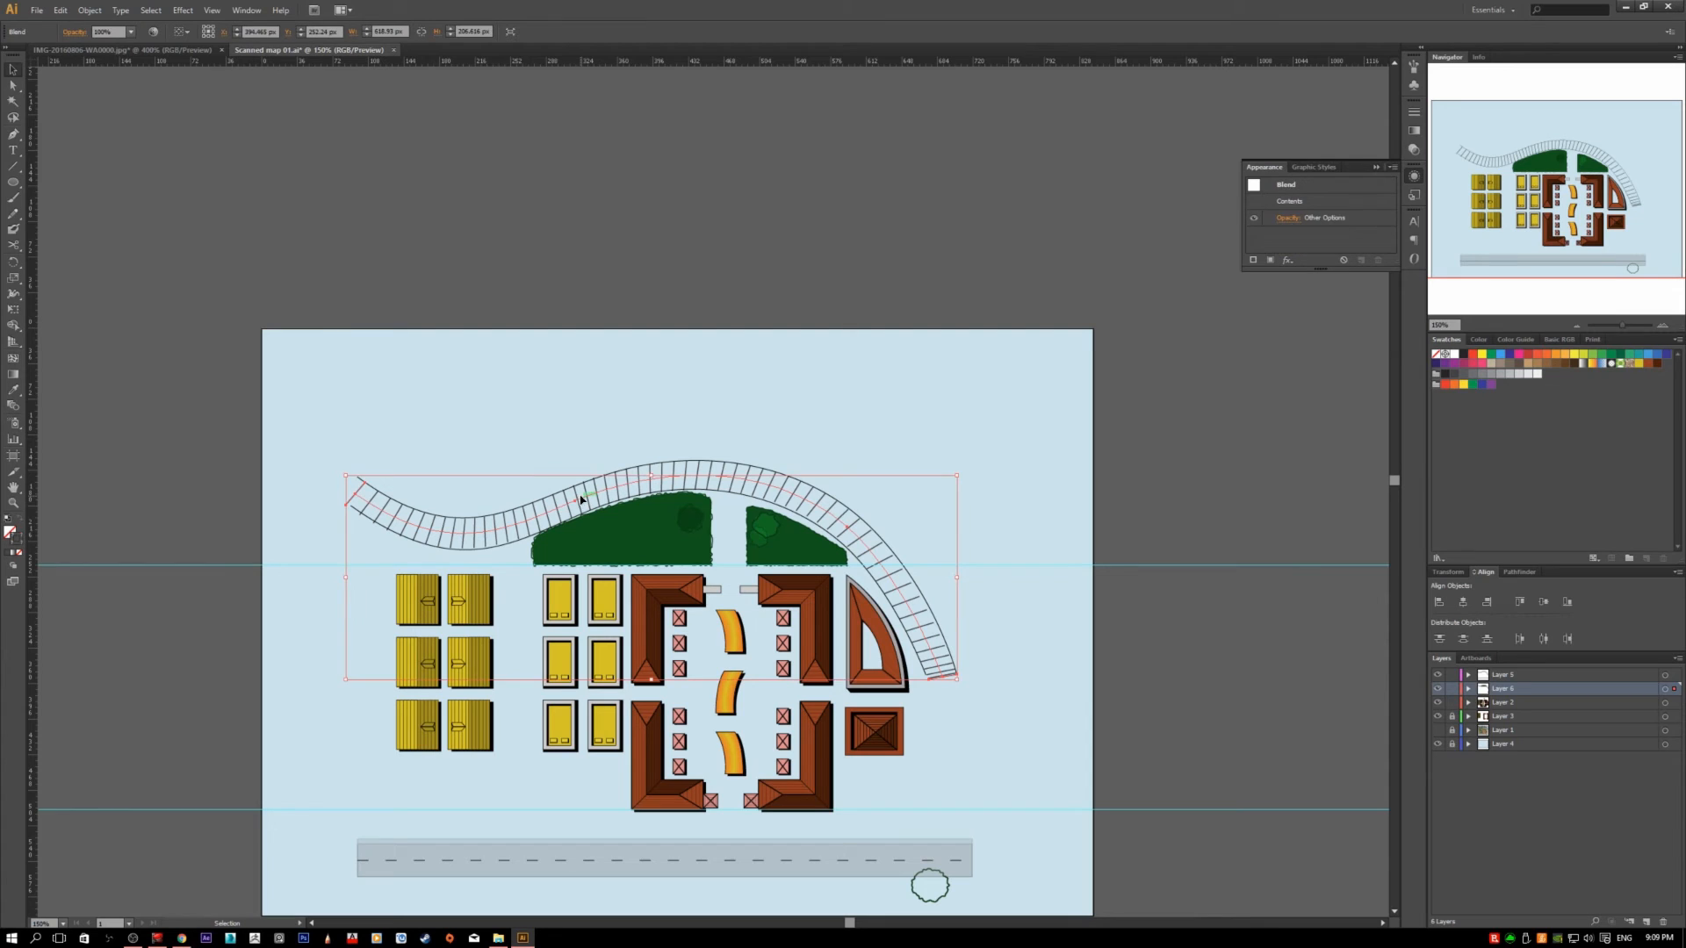
pyautogui.click(85, 8)
pyautogui.moveTo(167, 305)
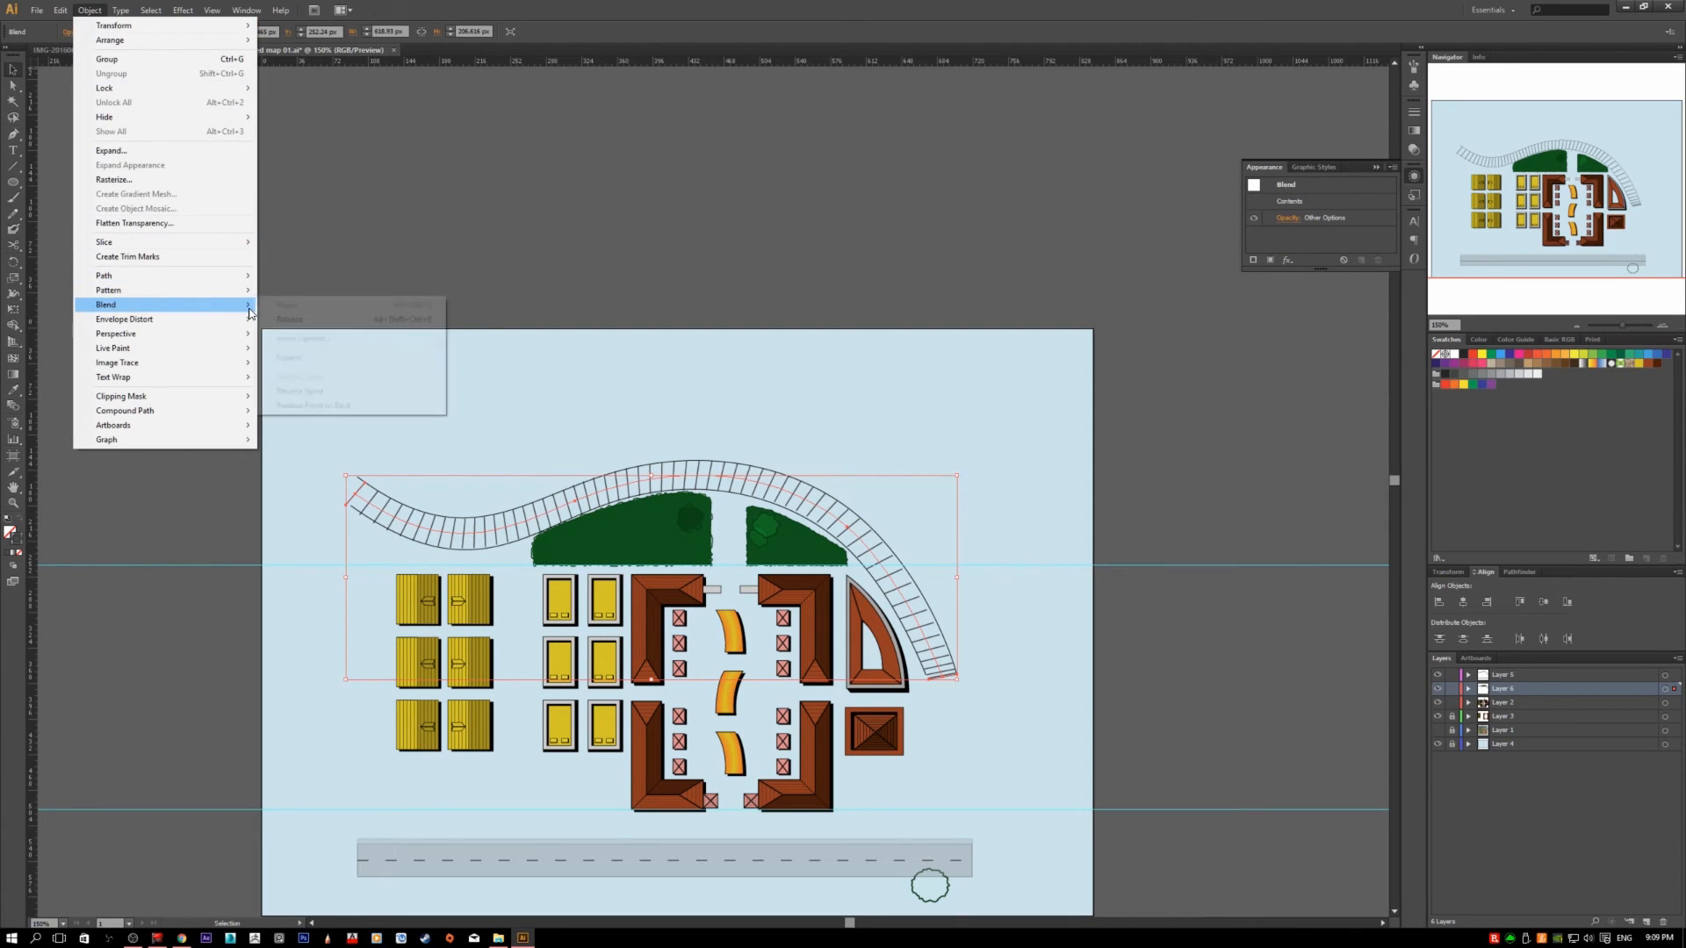
pyautogui.click(587, 378)
pyautogui.click(662, 482)
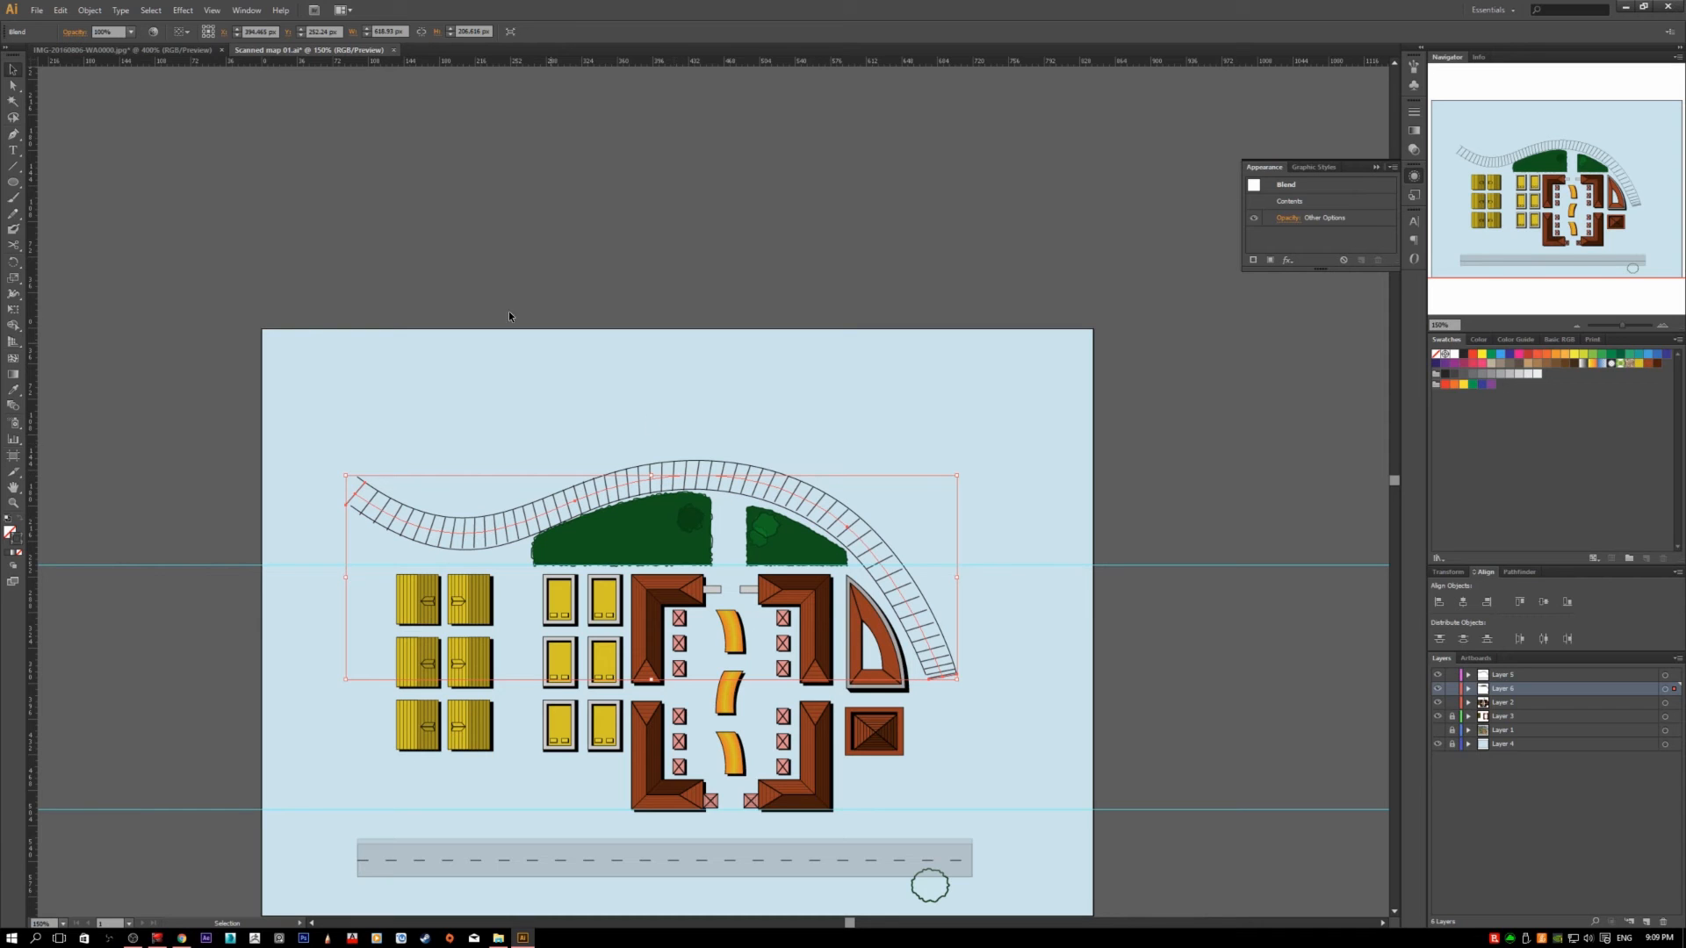
pyautogui.click(97, 11)
pyautogui.moveTo(208, 309)
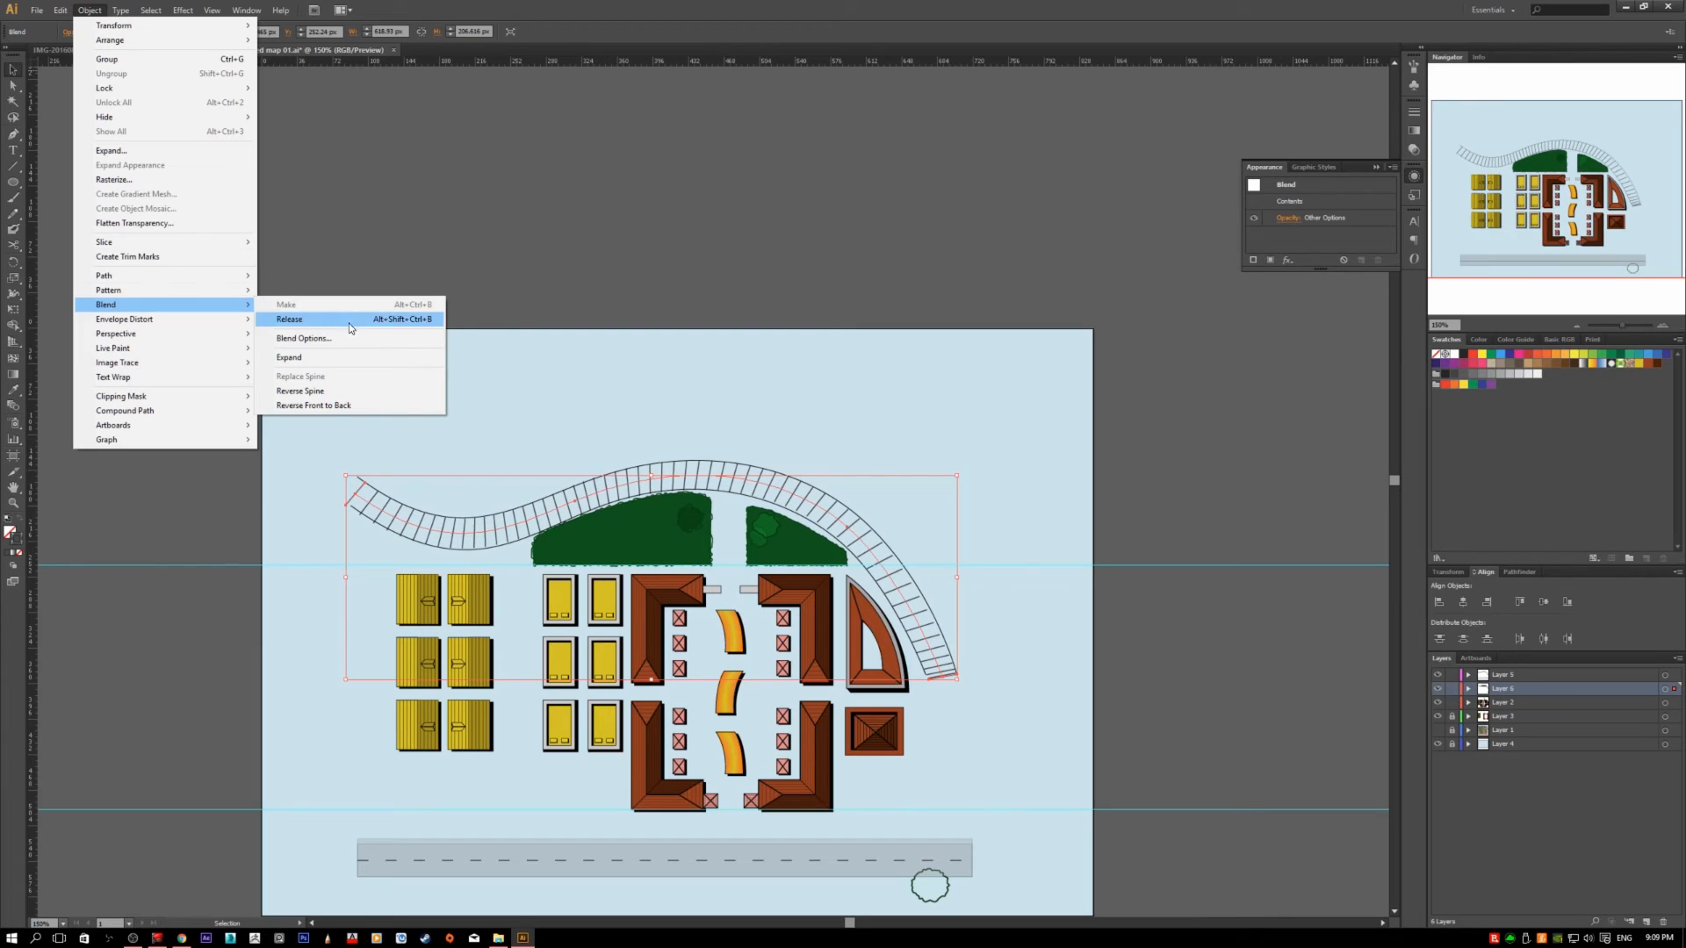
pyautogui.click(381, 358)
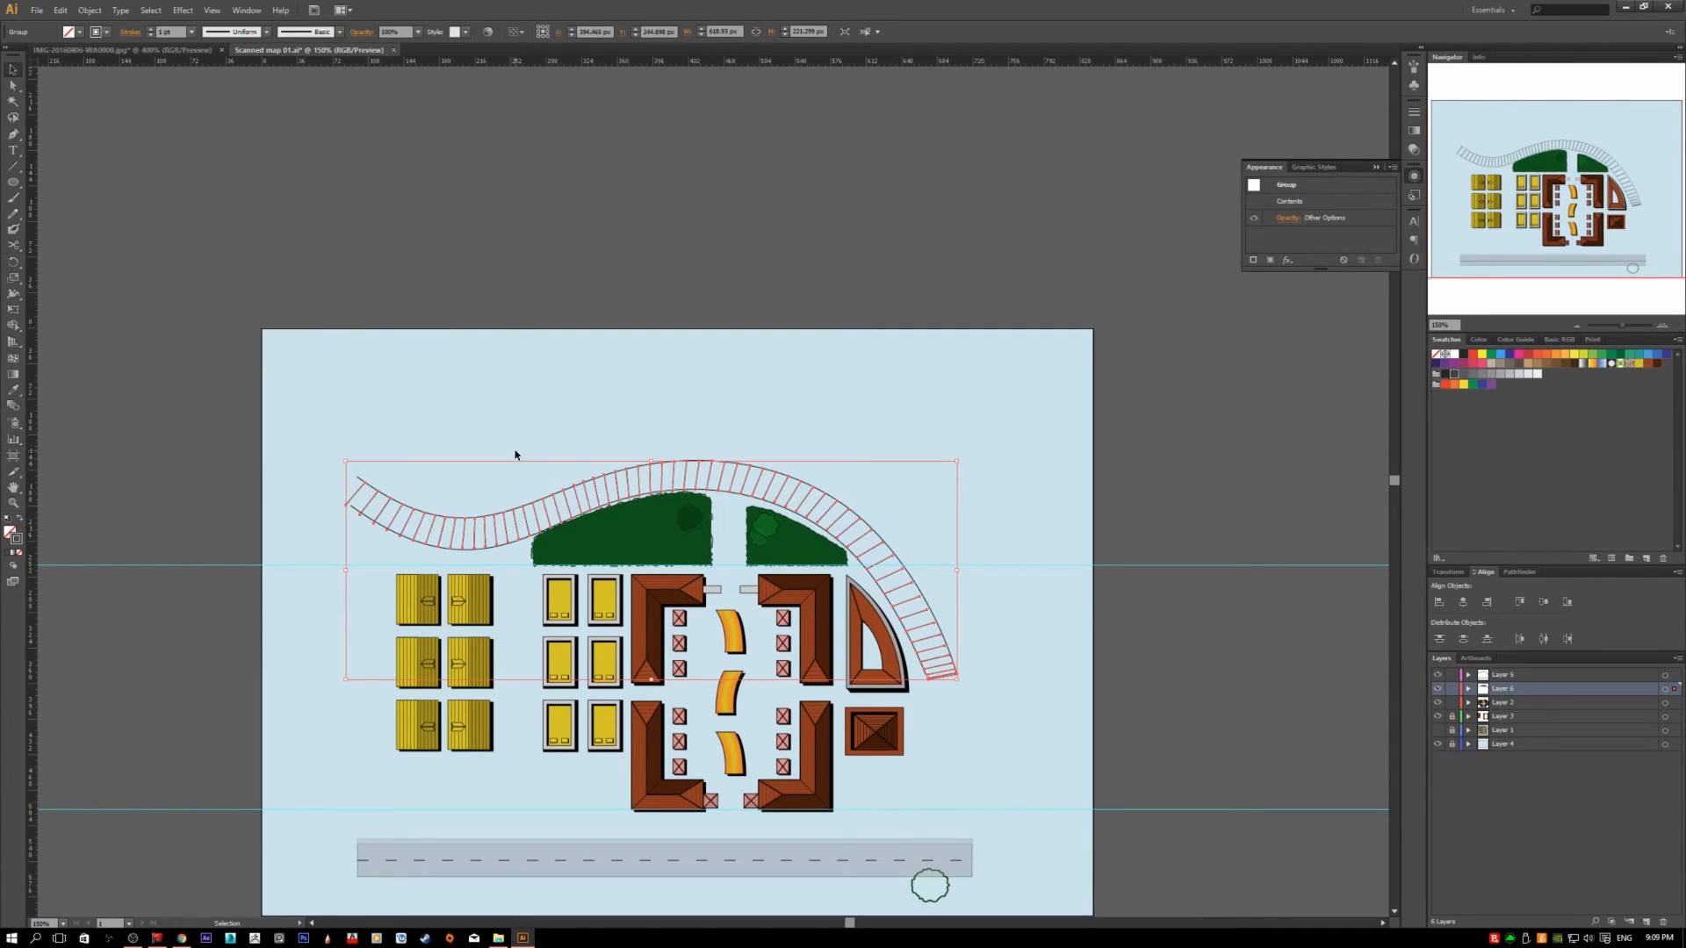
pyautogui.click(645, 481)
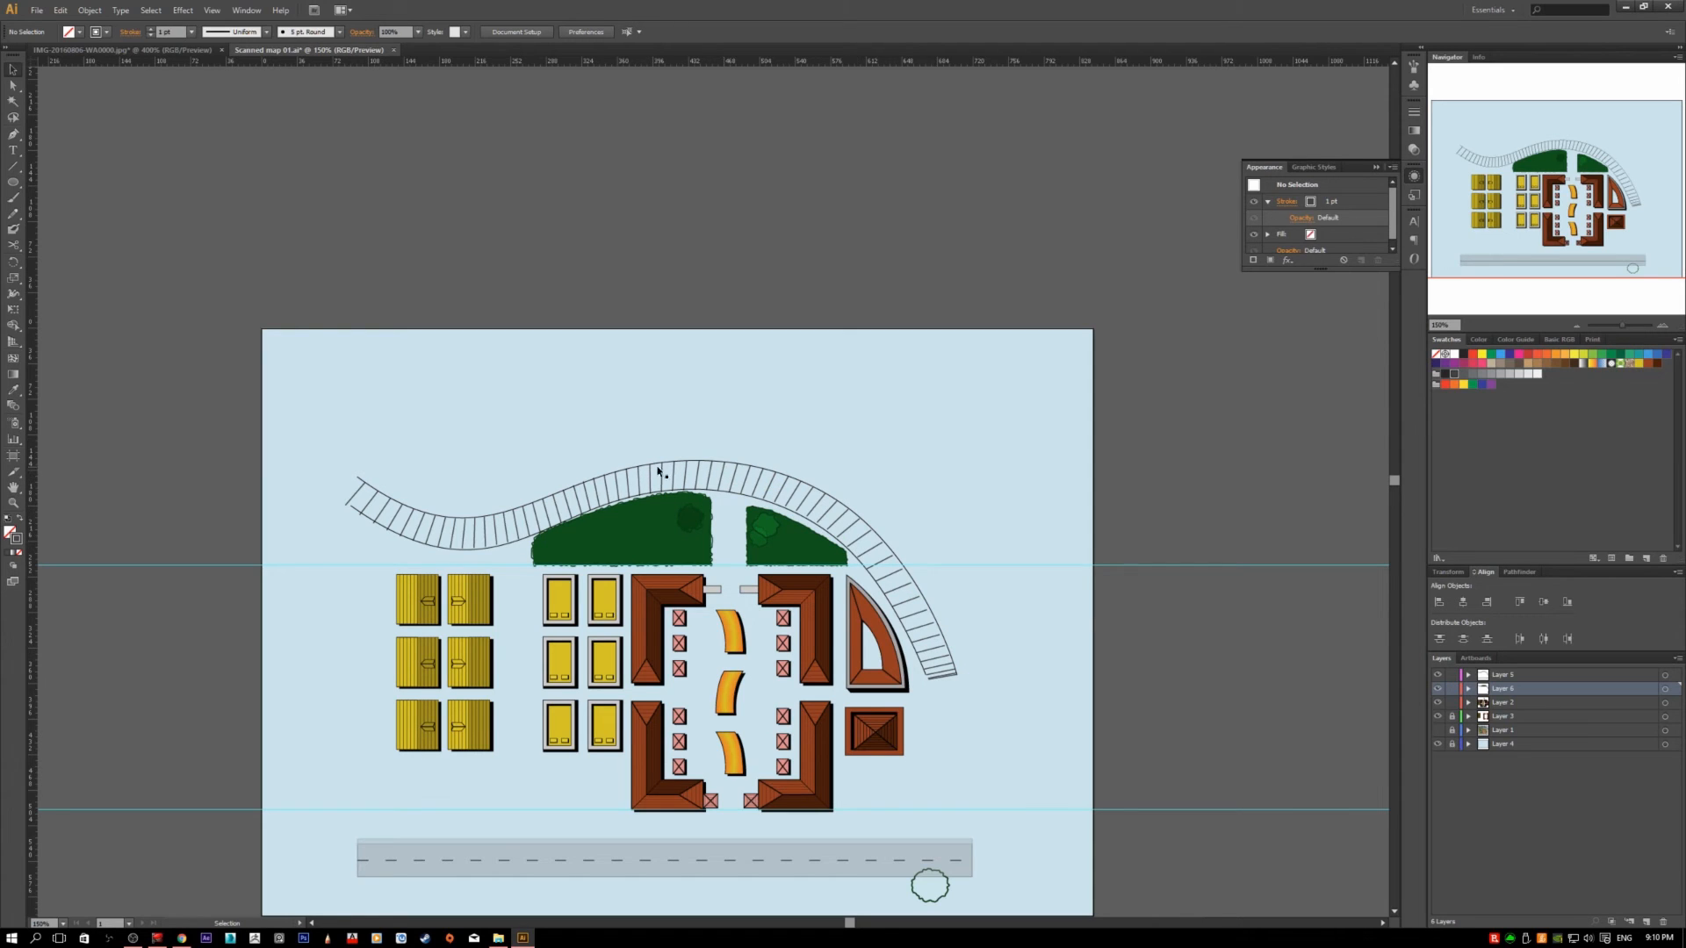
# - Isolate the expanded group of cross lines and select the single line just west of the larger green area
pyautogui.click(360, 495)
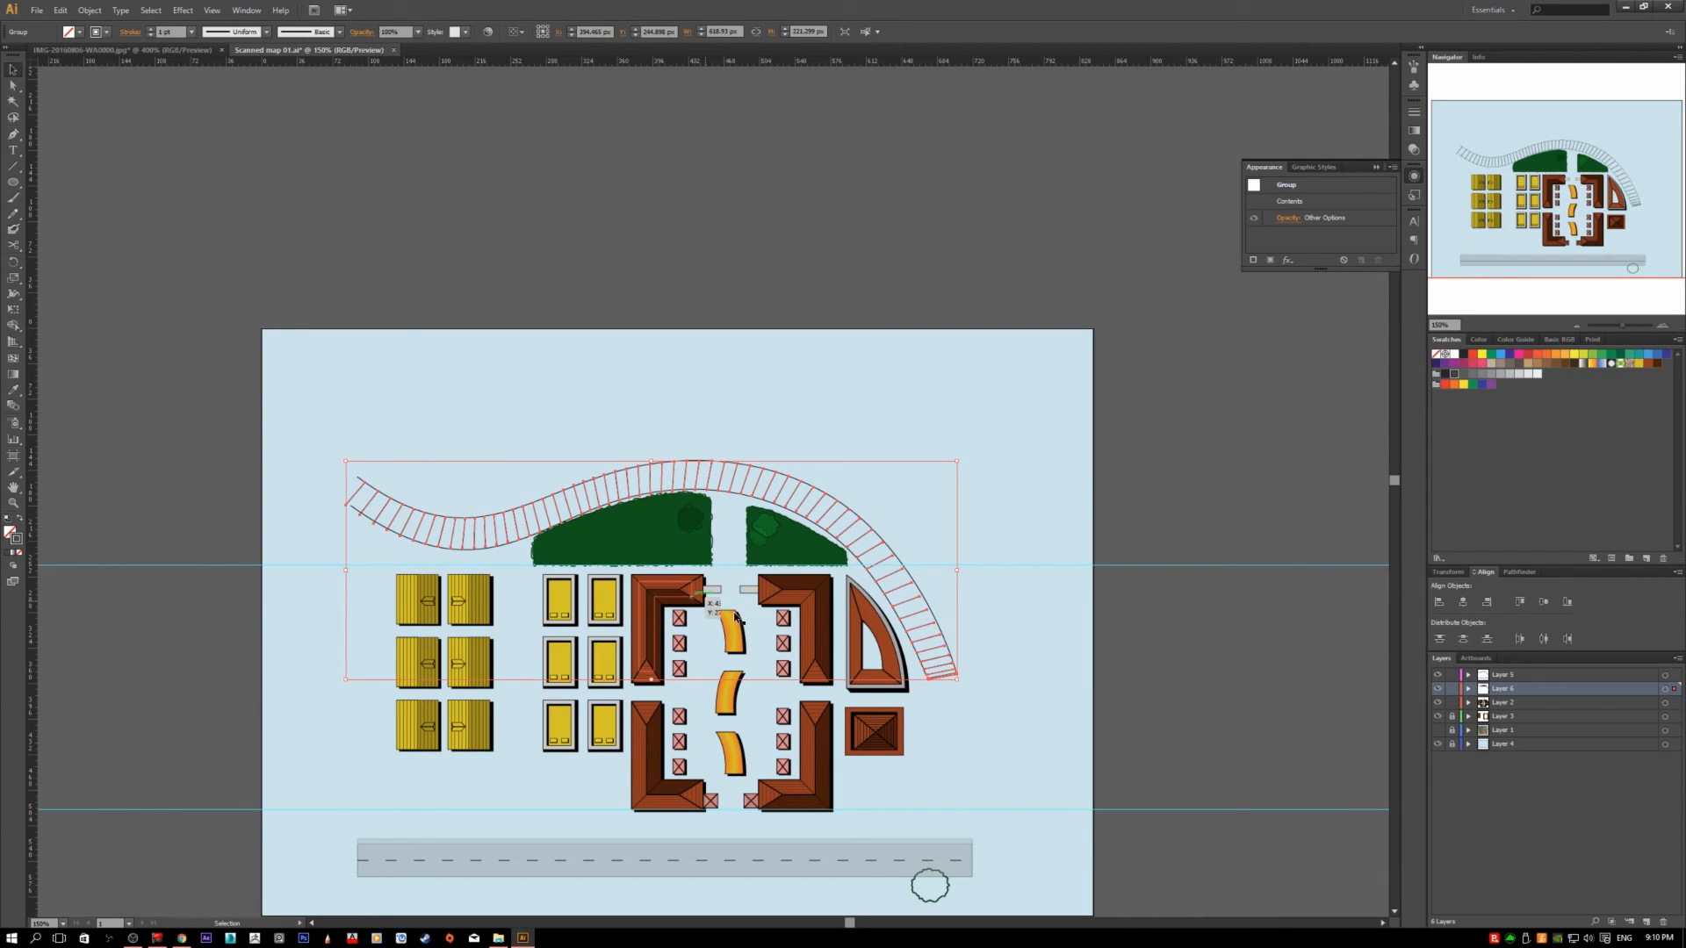
pyautogui.keyDown('alt'); pyautogui.scroll(2, 975, 706); pyautogui.keyUp('alt')
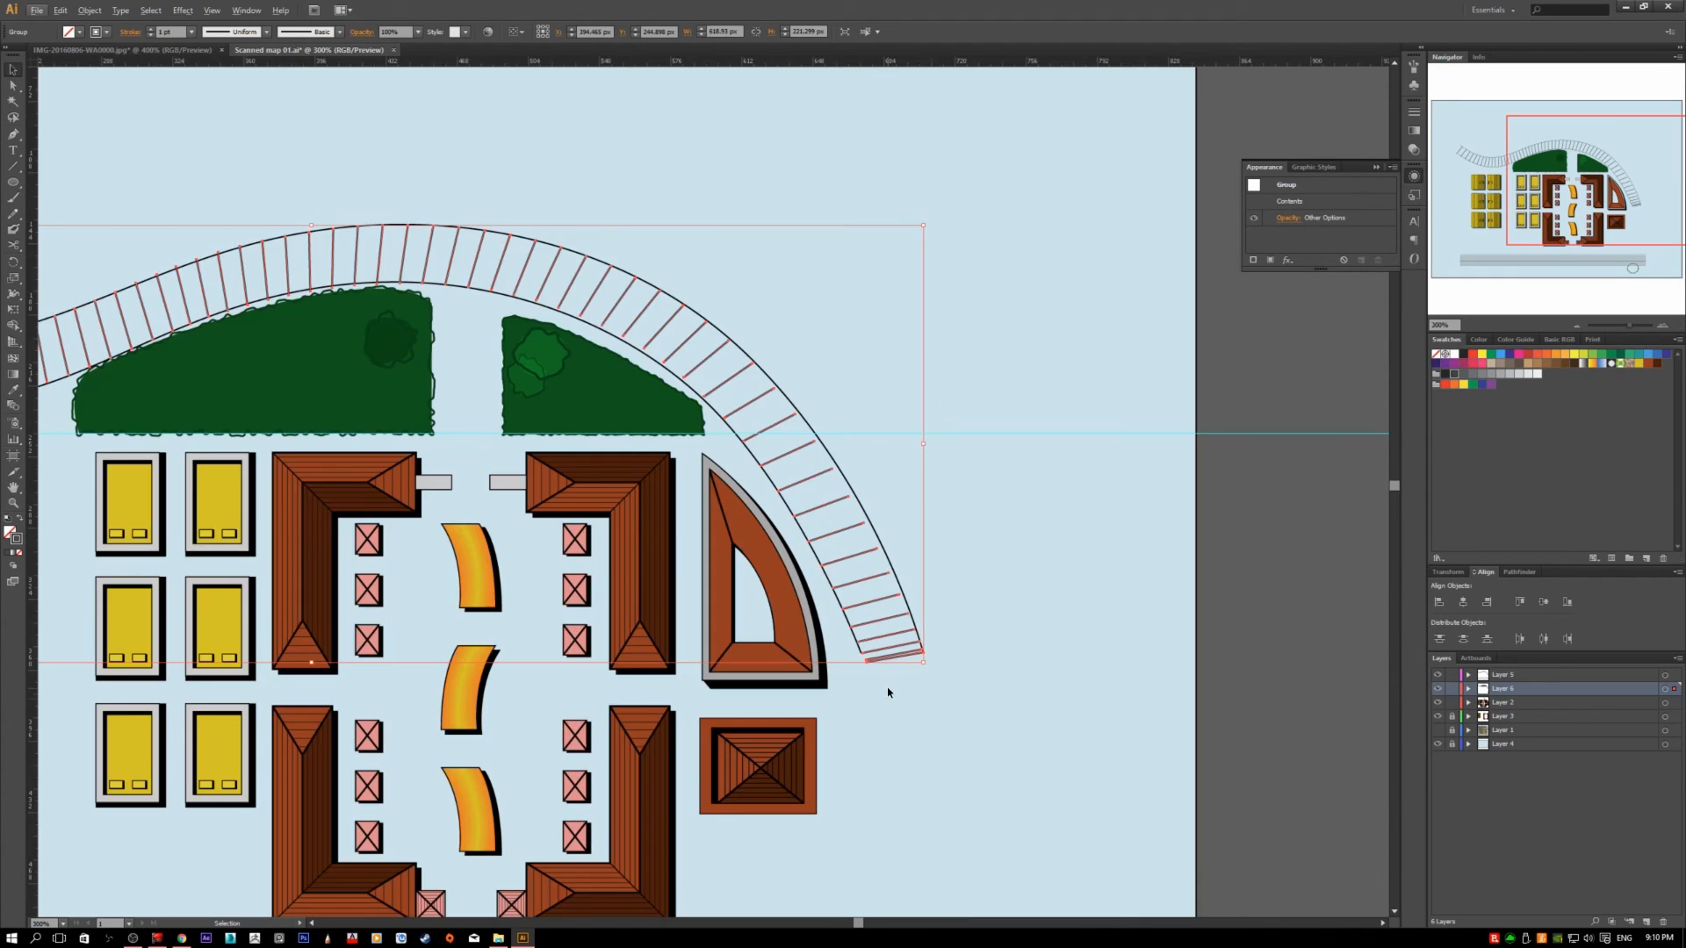
pyautogui.moveTo(602, 410); pyautogui.dragTo(736, 542)
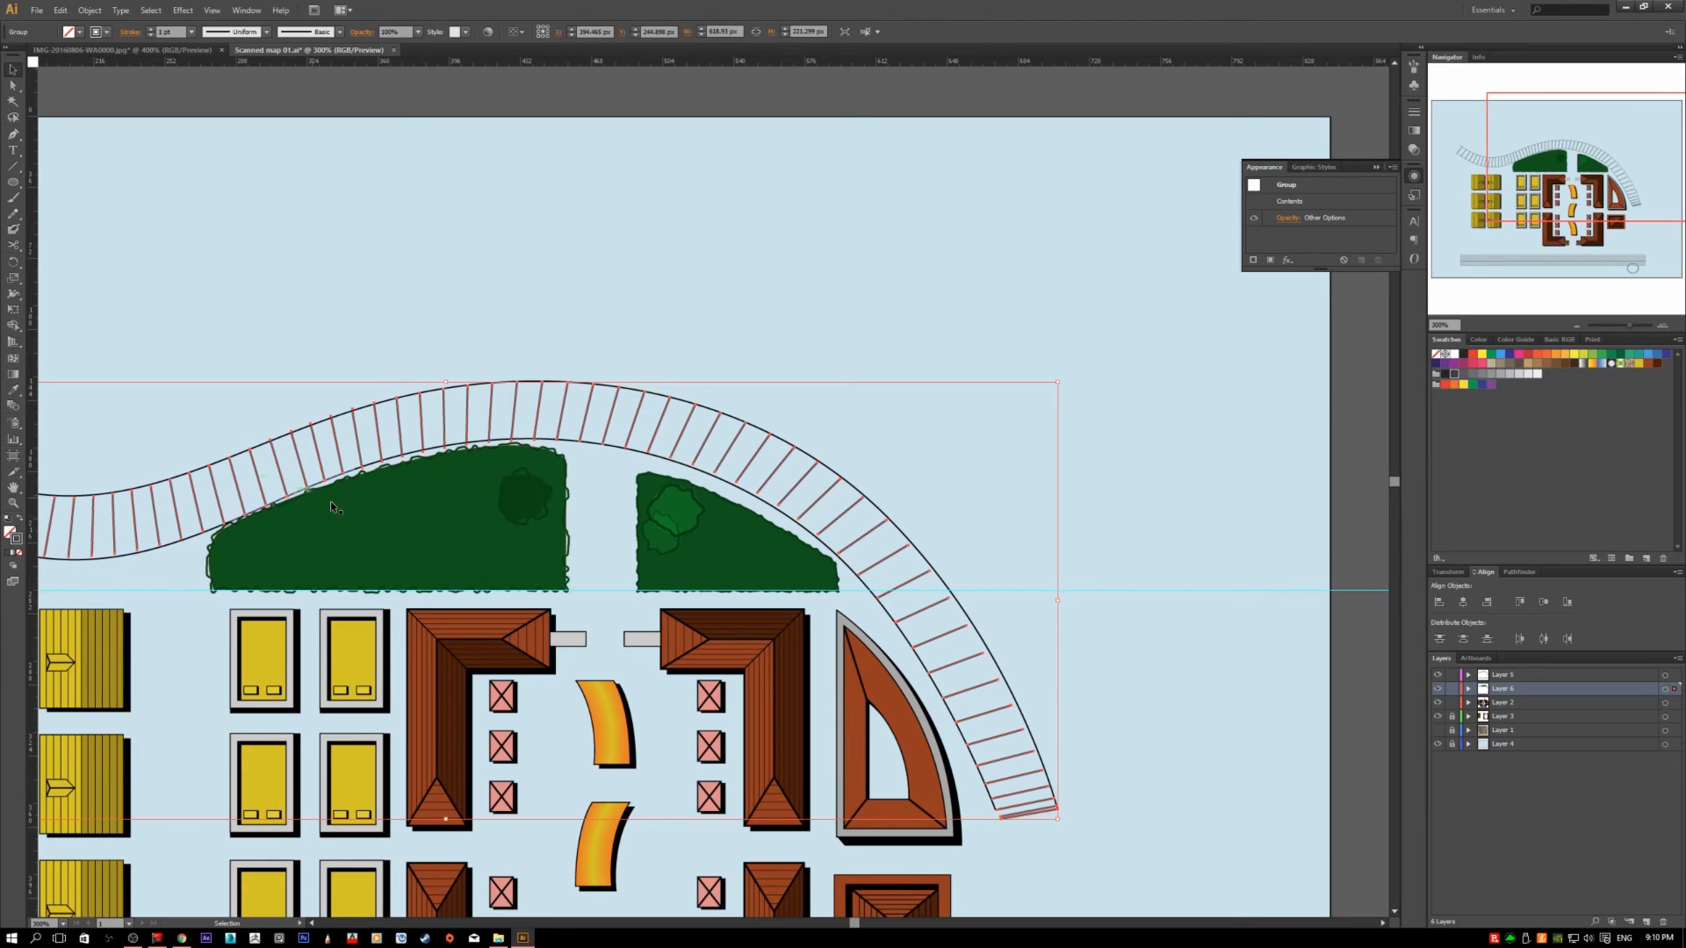
pyautogui.hscroll(-5, 465, 411)
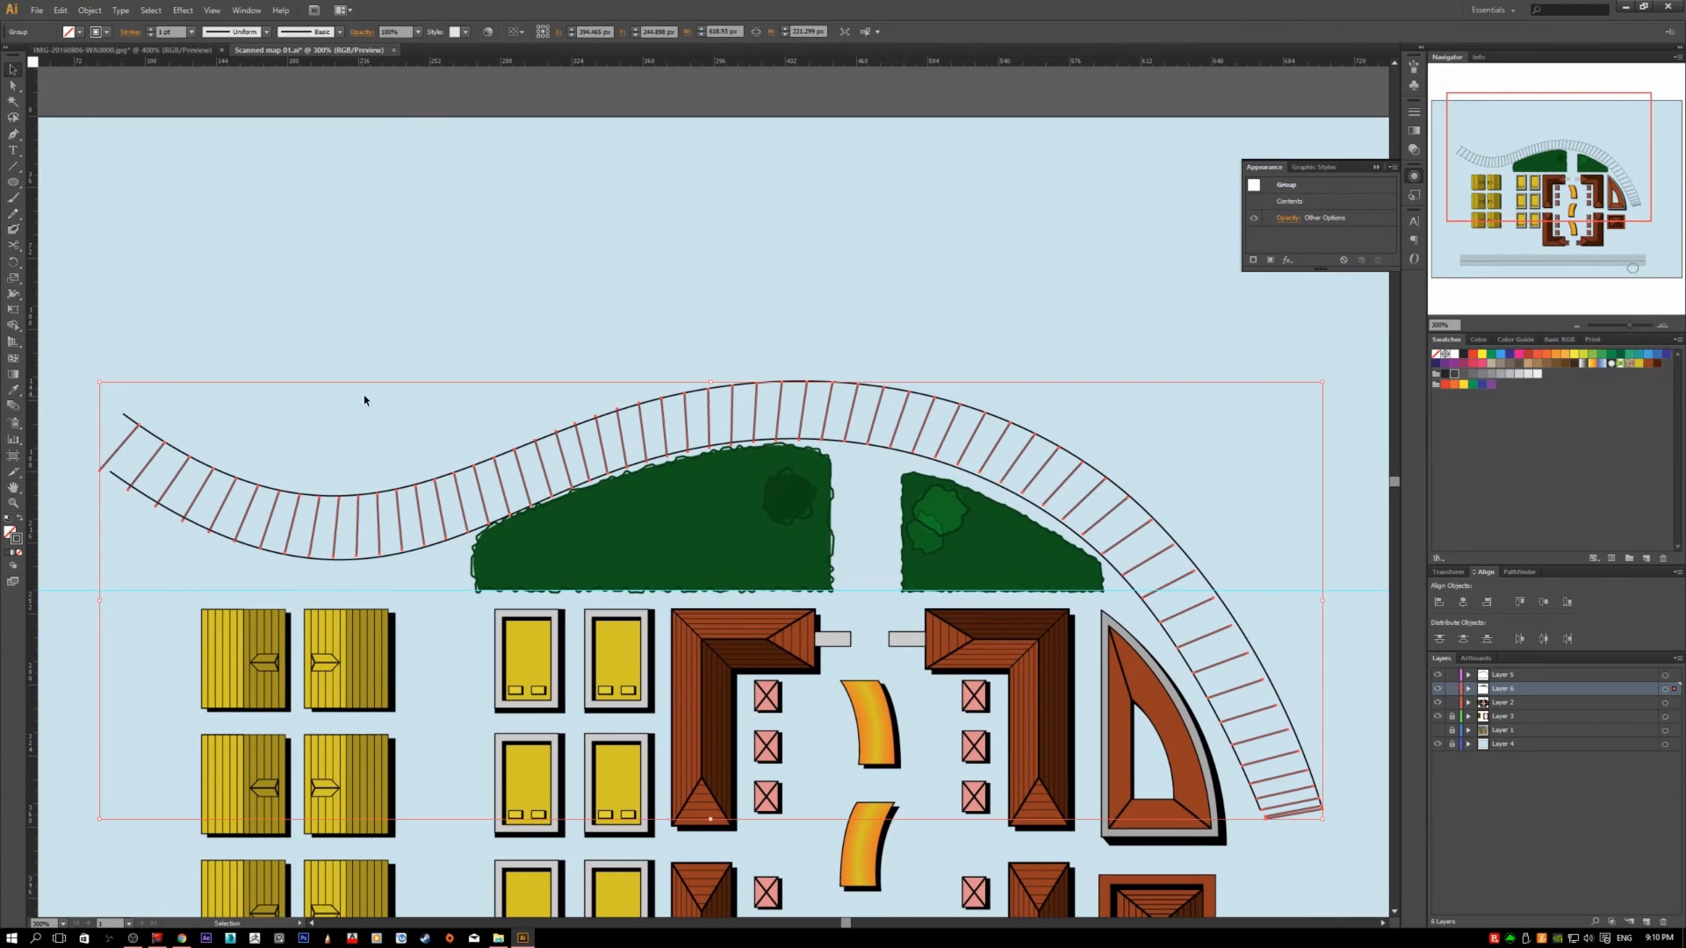
pyautogui.doubleClick(465, 511)
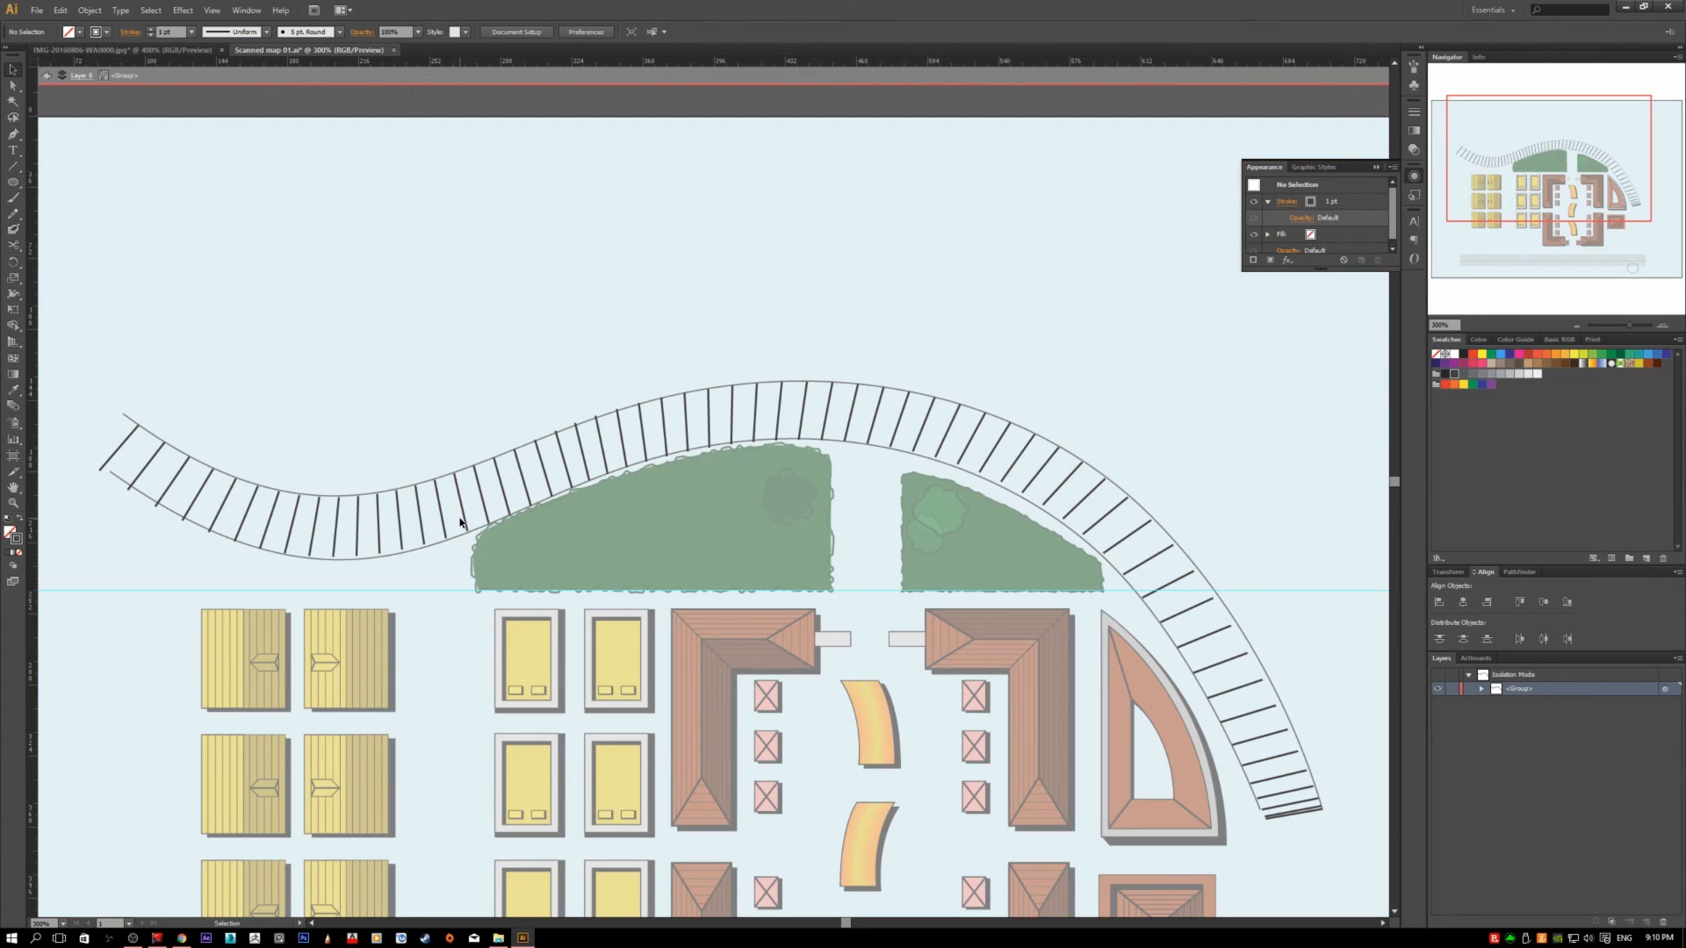
pyautogui.click(460, 523)
# - Shorten the overlong cross lines at the promenade's western bend by moving their lower endpoints onto the lower edge curve
pyautogui.scroll(-1, 572, 622)
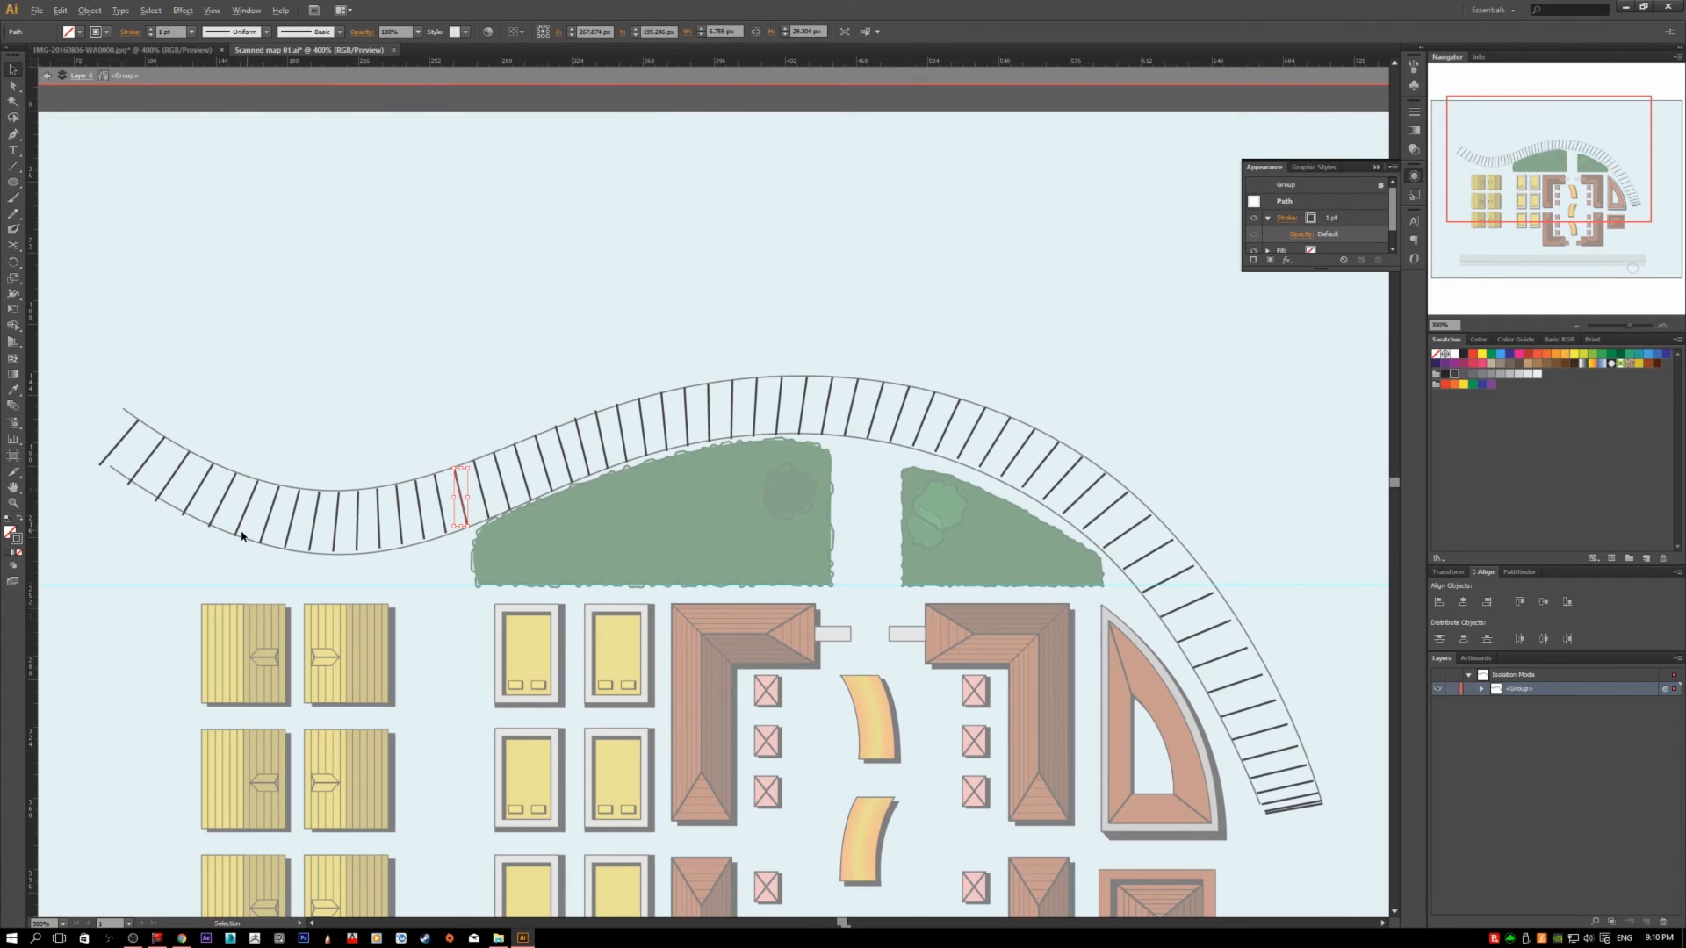
pyautogui.scroll(2, 242, 535)
pyautogui.scroll(2, 241, 558)
pyautogui.moveTo(355, 597); pyautogui.dragTo(451, 669)
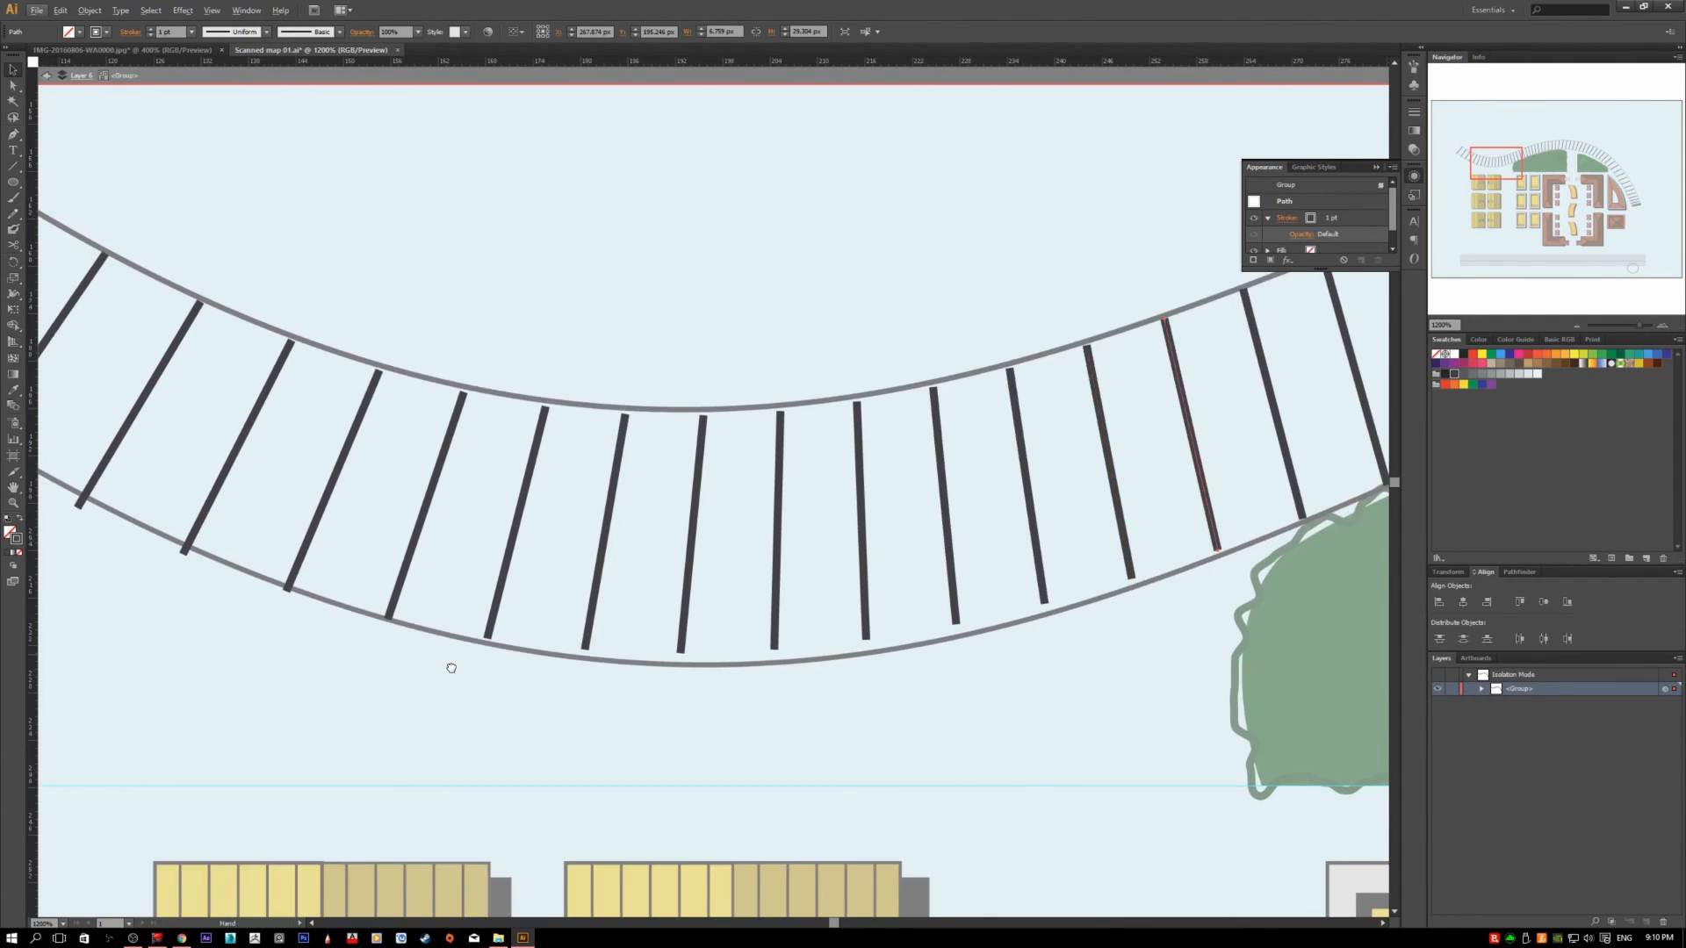
pyautogui.press('a')
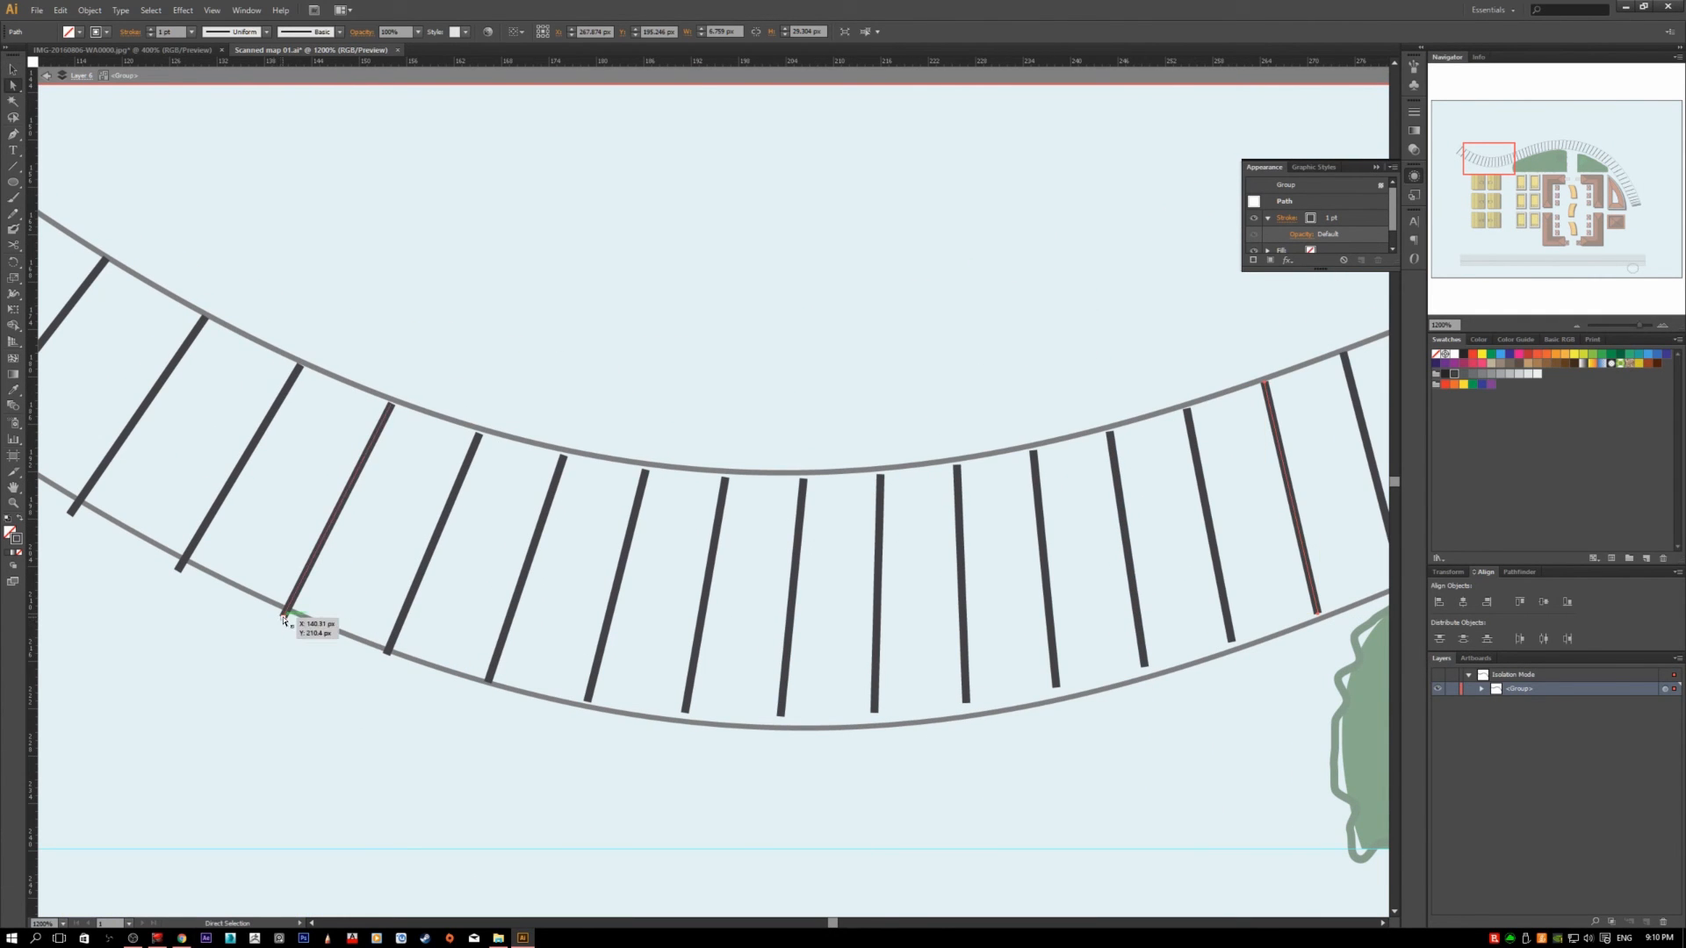
pyautogui.click(284, 616)
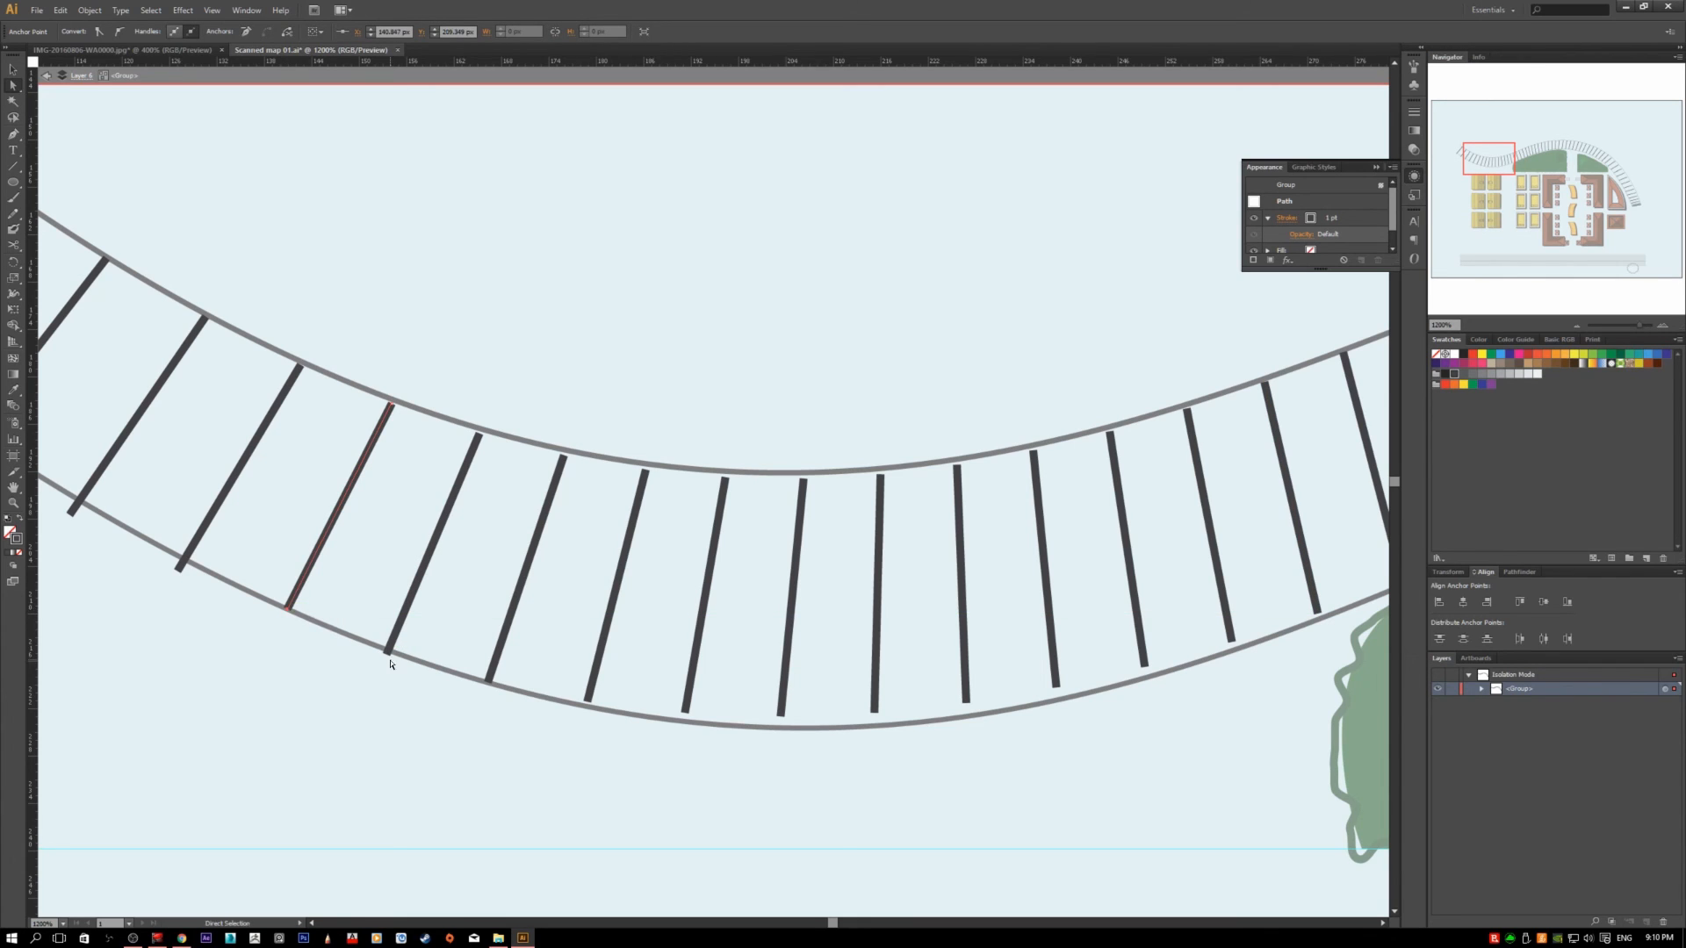
pyautogui.moveTo(222, 603); pyautogui.dragTo(541, 707)
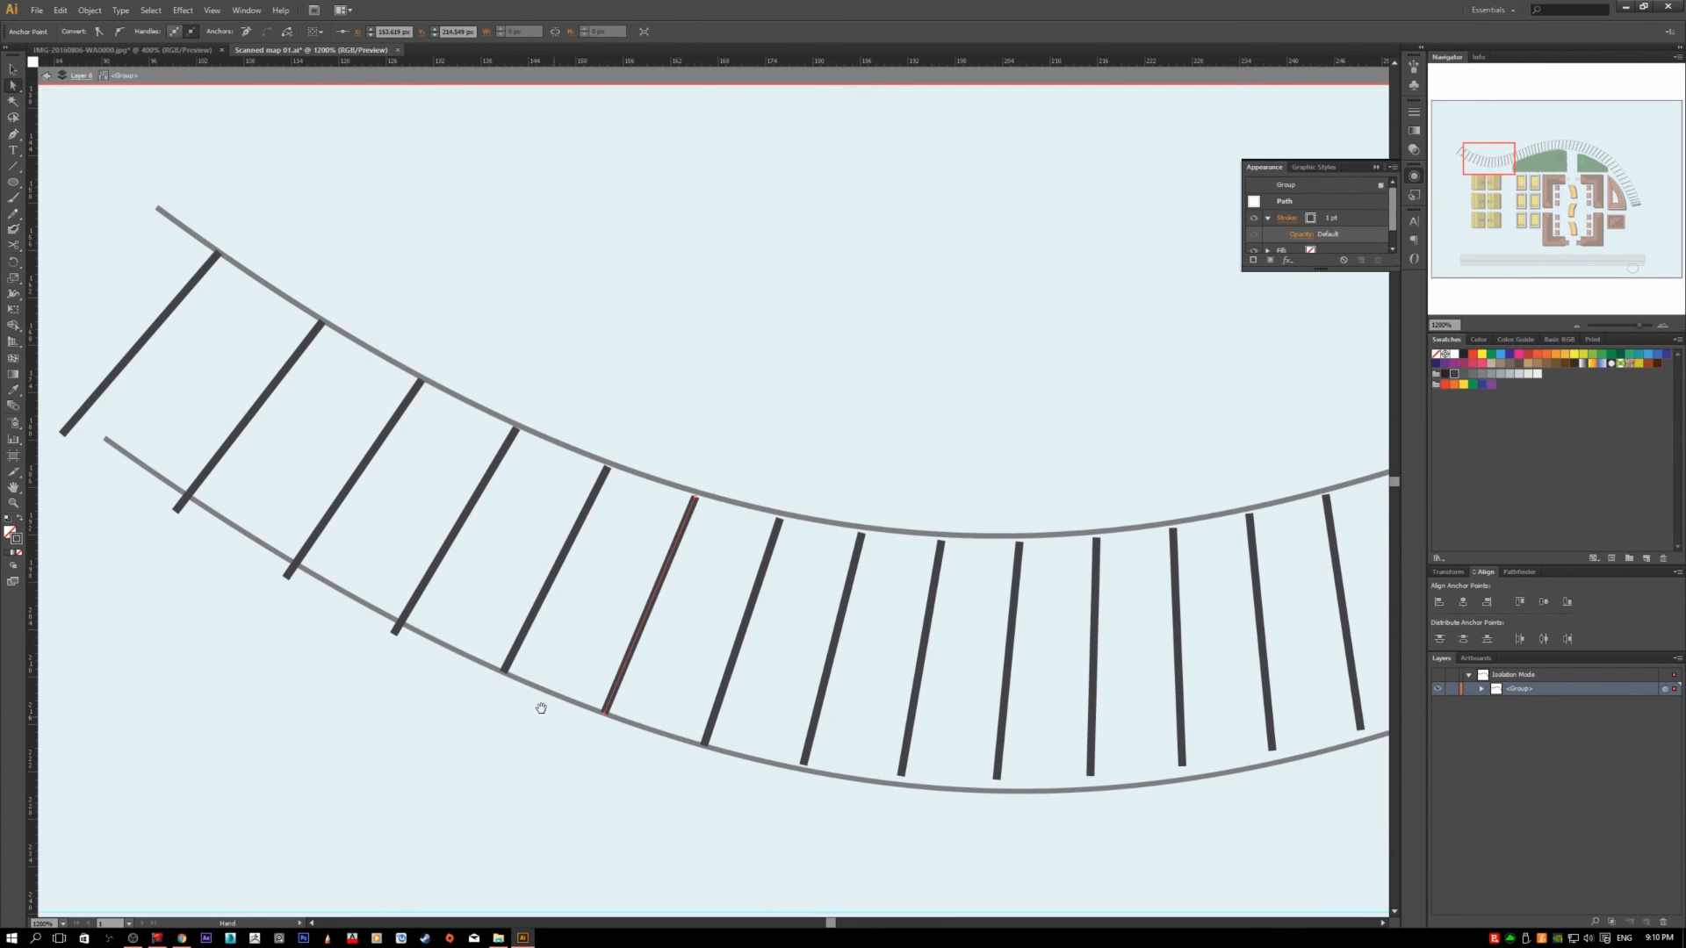
pyautogui.moveTo(395, 634); pyautogui.dragTo(405, 623)
# - Delete the two nearly overlapping cross lines at the promenade's end beside the triangular roof
pyautogui.scroll(-2, 404, 623)
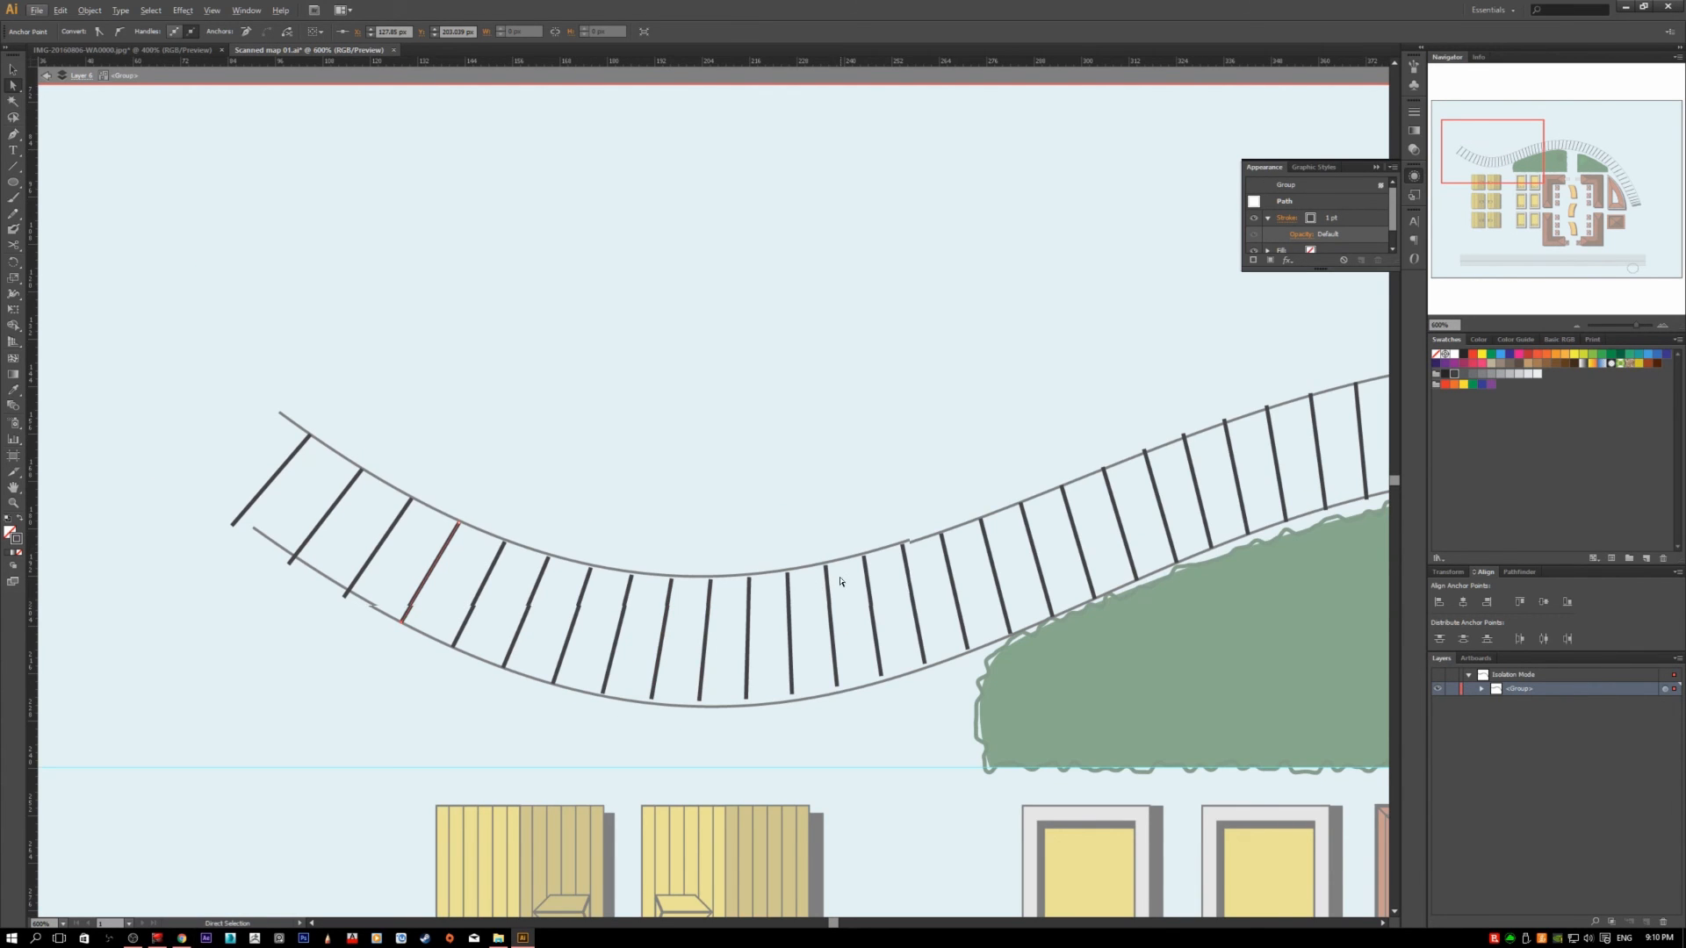
pyautogui.scroll(-4, 839, 589)
pyautogui.moveTo(1042, 662); pyautogui.dragTo(749, 508)
pyautogui.scroll(3, 1028, 647)
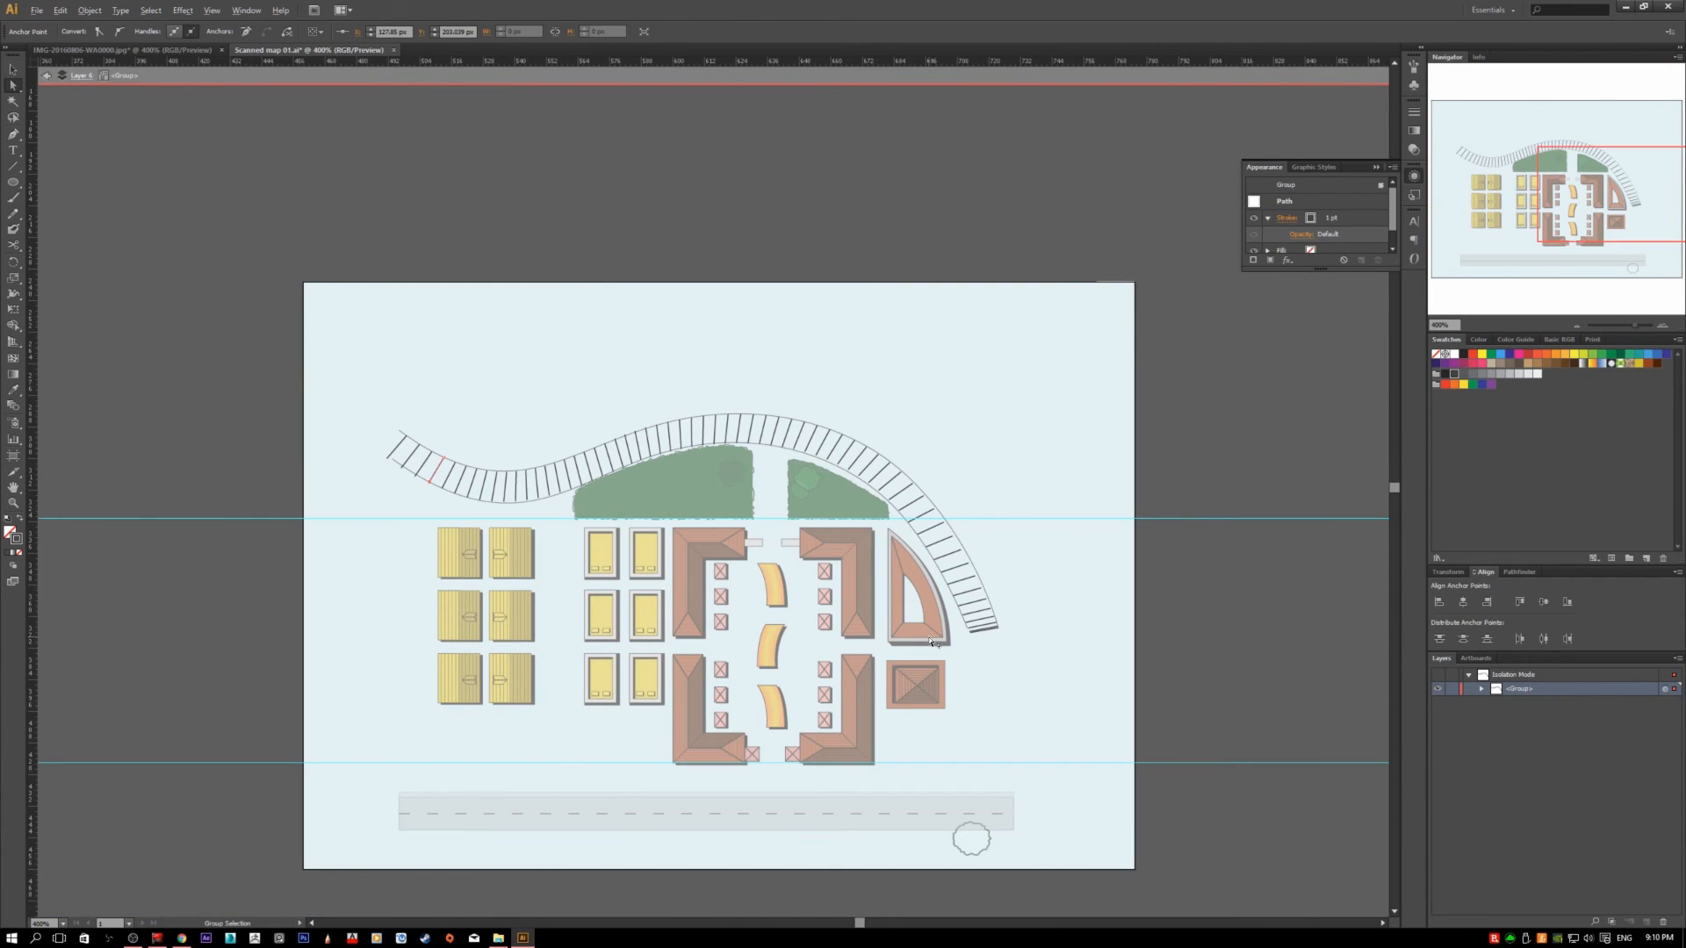
pyautogui.scroll(2, 933, 643)
pyautogui.click(895, 573)
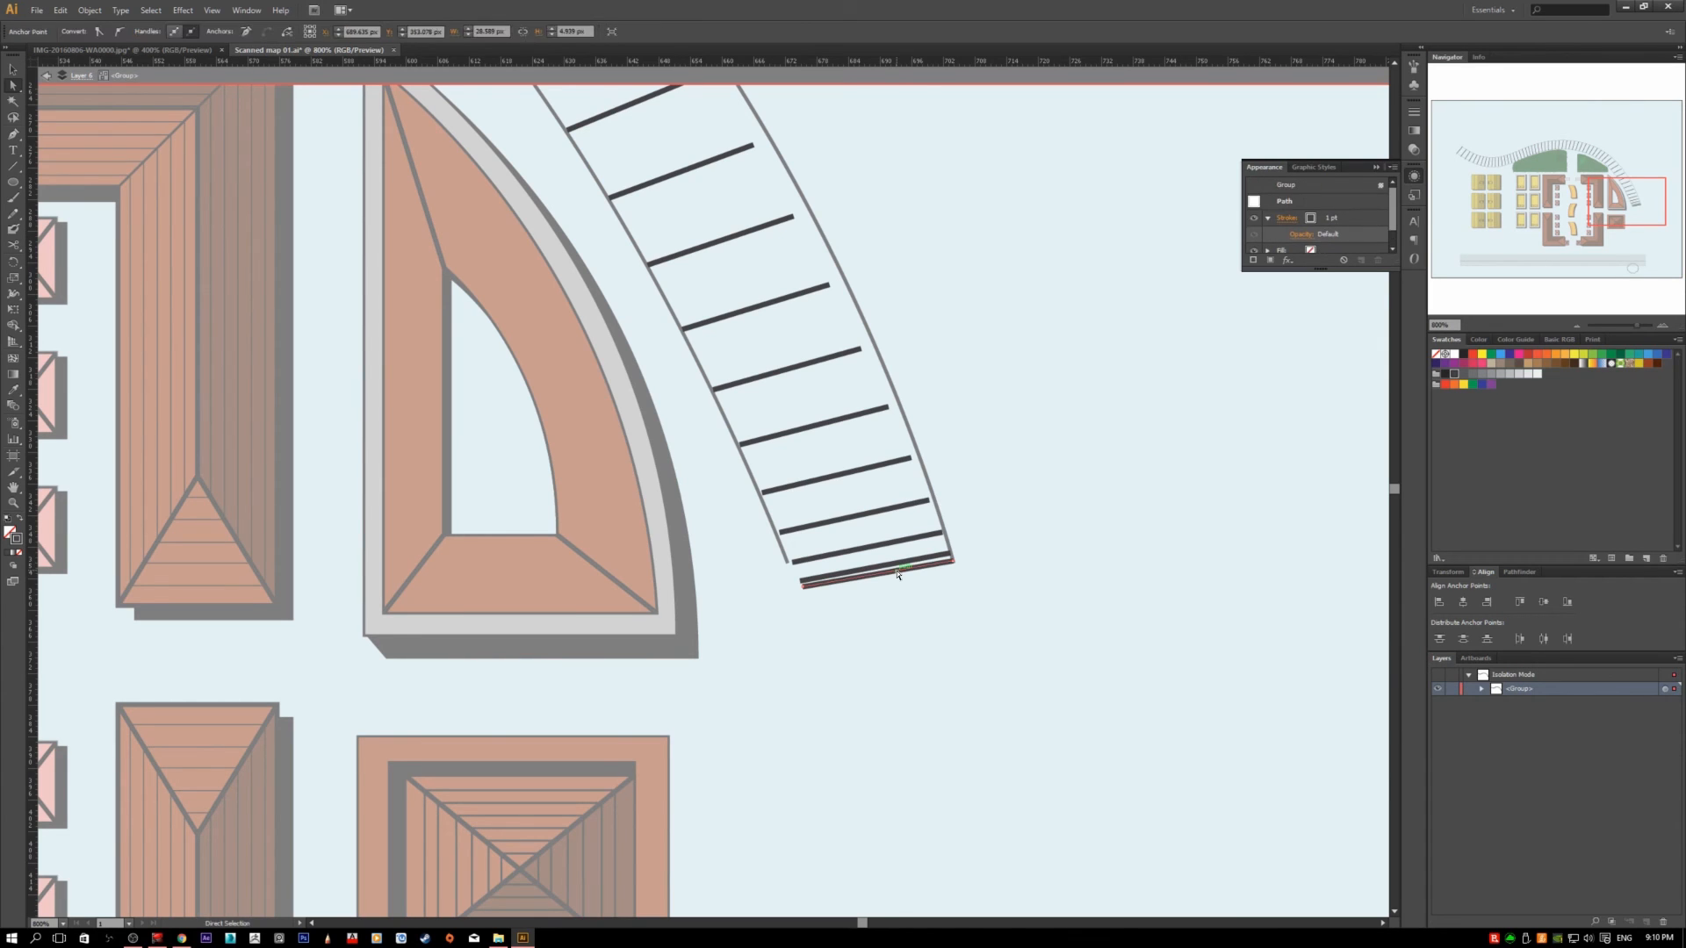
pyautogui.press('Delete')
pyautogui.press('Delete')
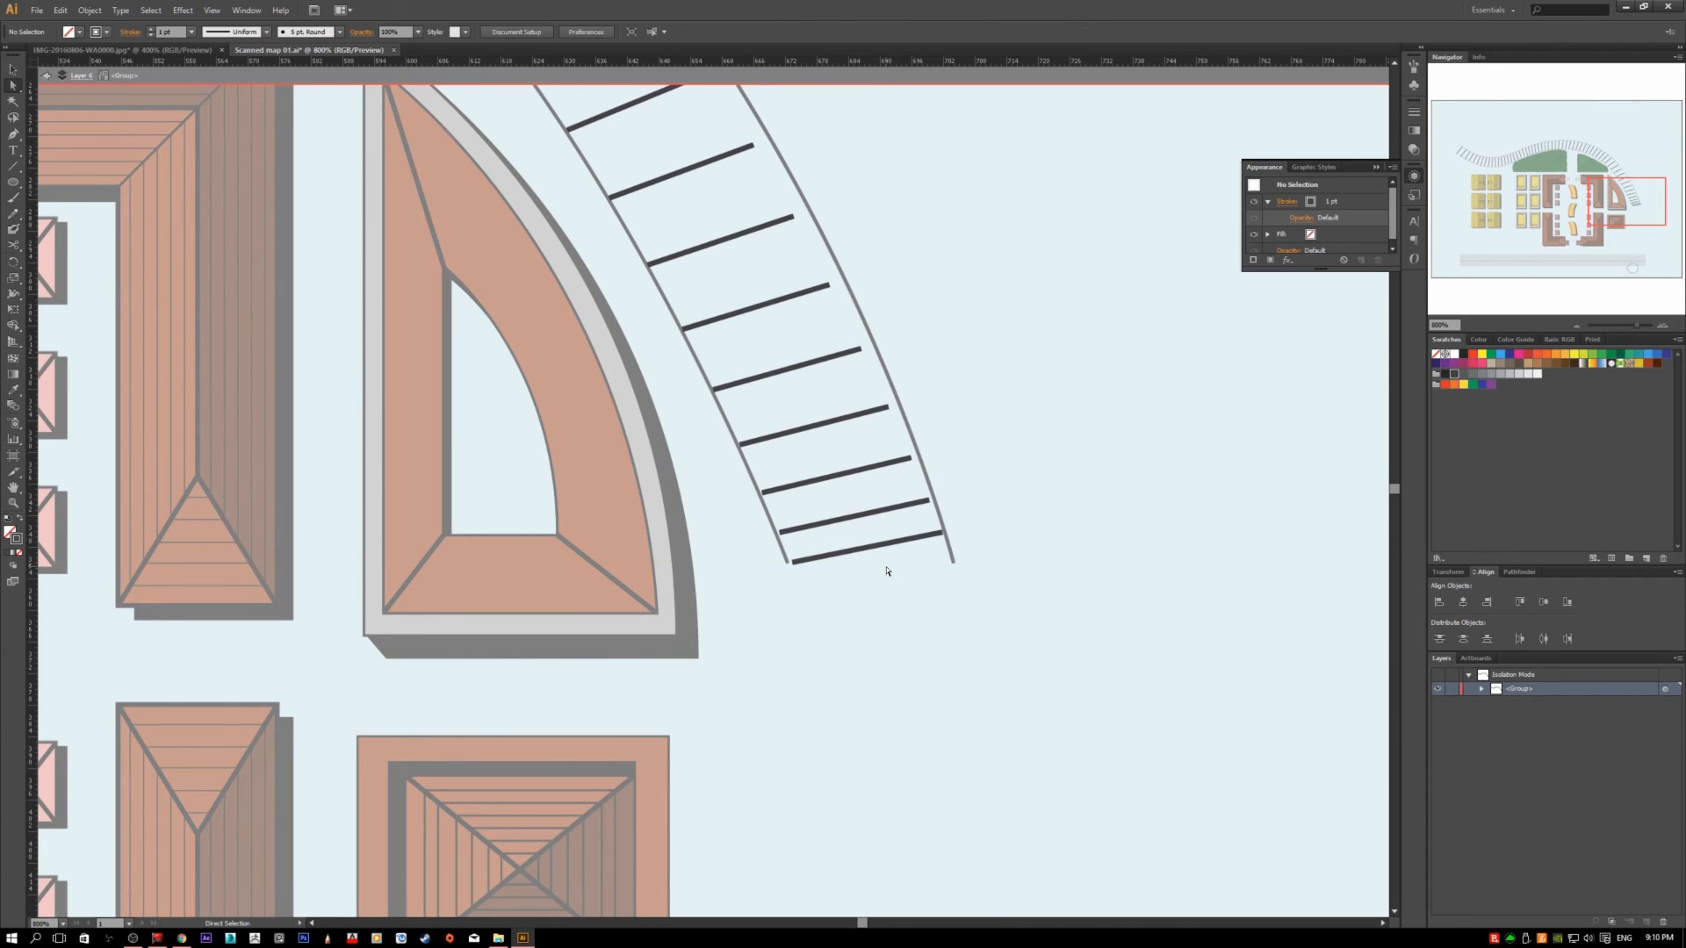
# - Delete one more crowded cross line at the promenade's southeastern end
pyautogui.scroll(-5, 924, 652)
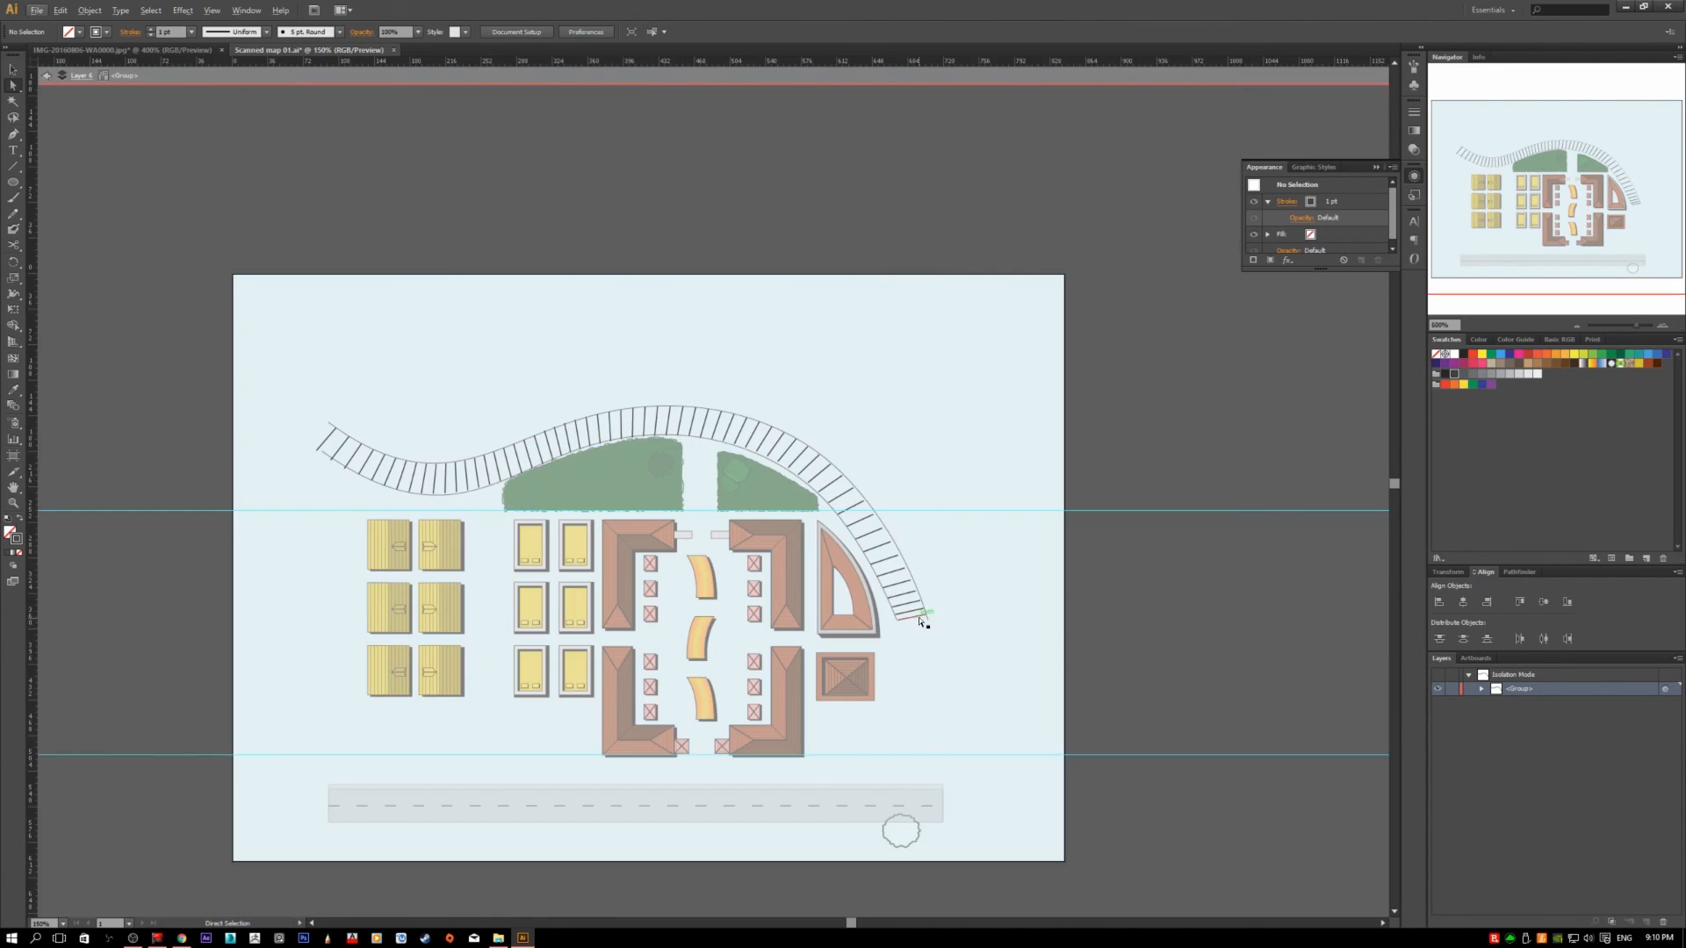
pyautogui.click(920, 623)
pyautogui.click(919, 629)
pyautogui.scroll(-1, 922, 654)
pyautogui.press('v')
pyautogui.click(905, 594)
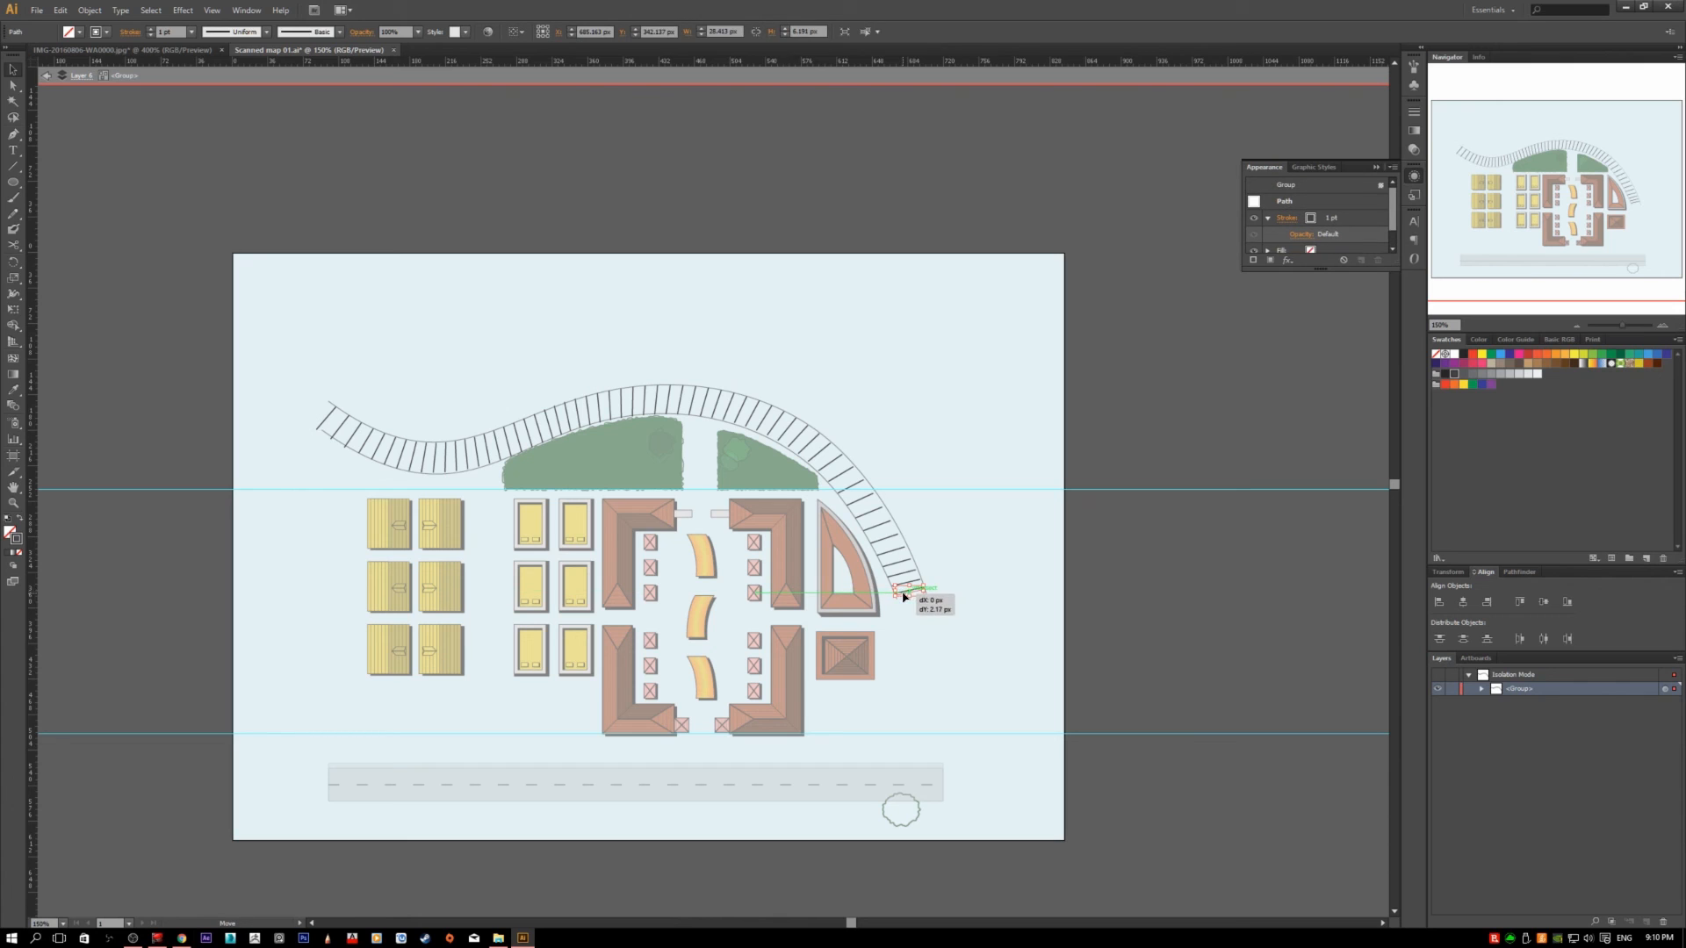
pyautogui.press('Delete')
pyautogui.scroll(2, 936, 689)
pyautogui.scroll(2, 935, 688)
pyautogui.press('c')
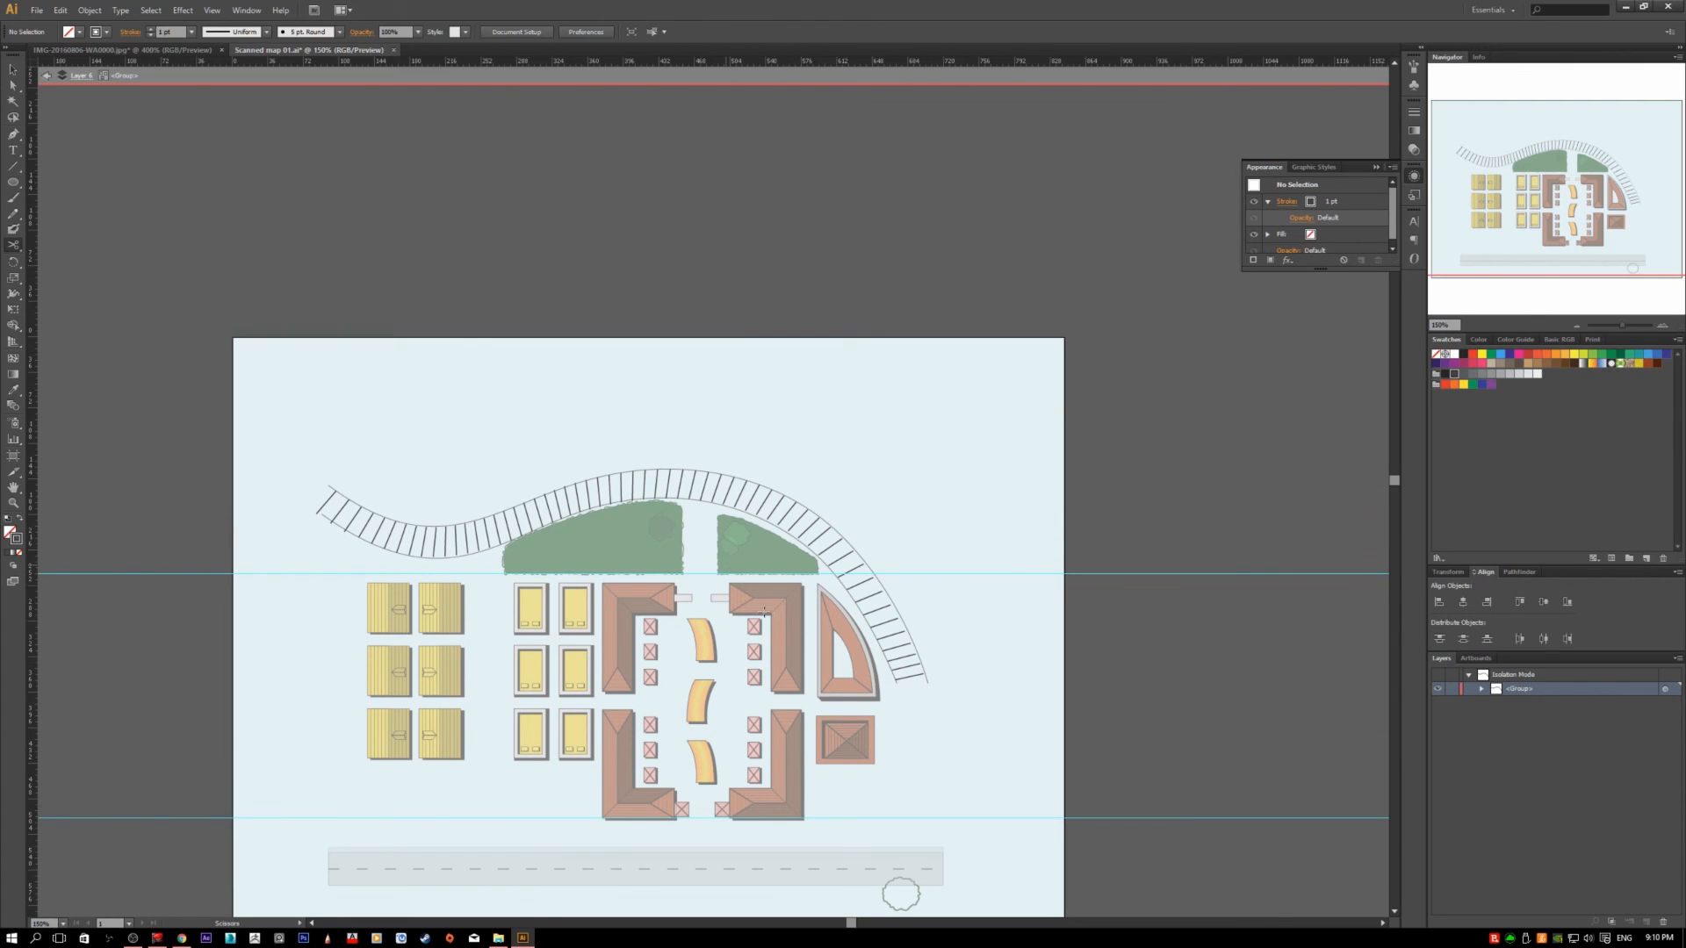
pyautogui.click(777, 625)
pyautogui.click(954, 485)
# - Leave the cross-line group's isolation mode and show the layer with the scanned plan
pyautogui.press('v')
pyautogui.scroll(-6, 724, 538)
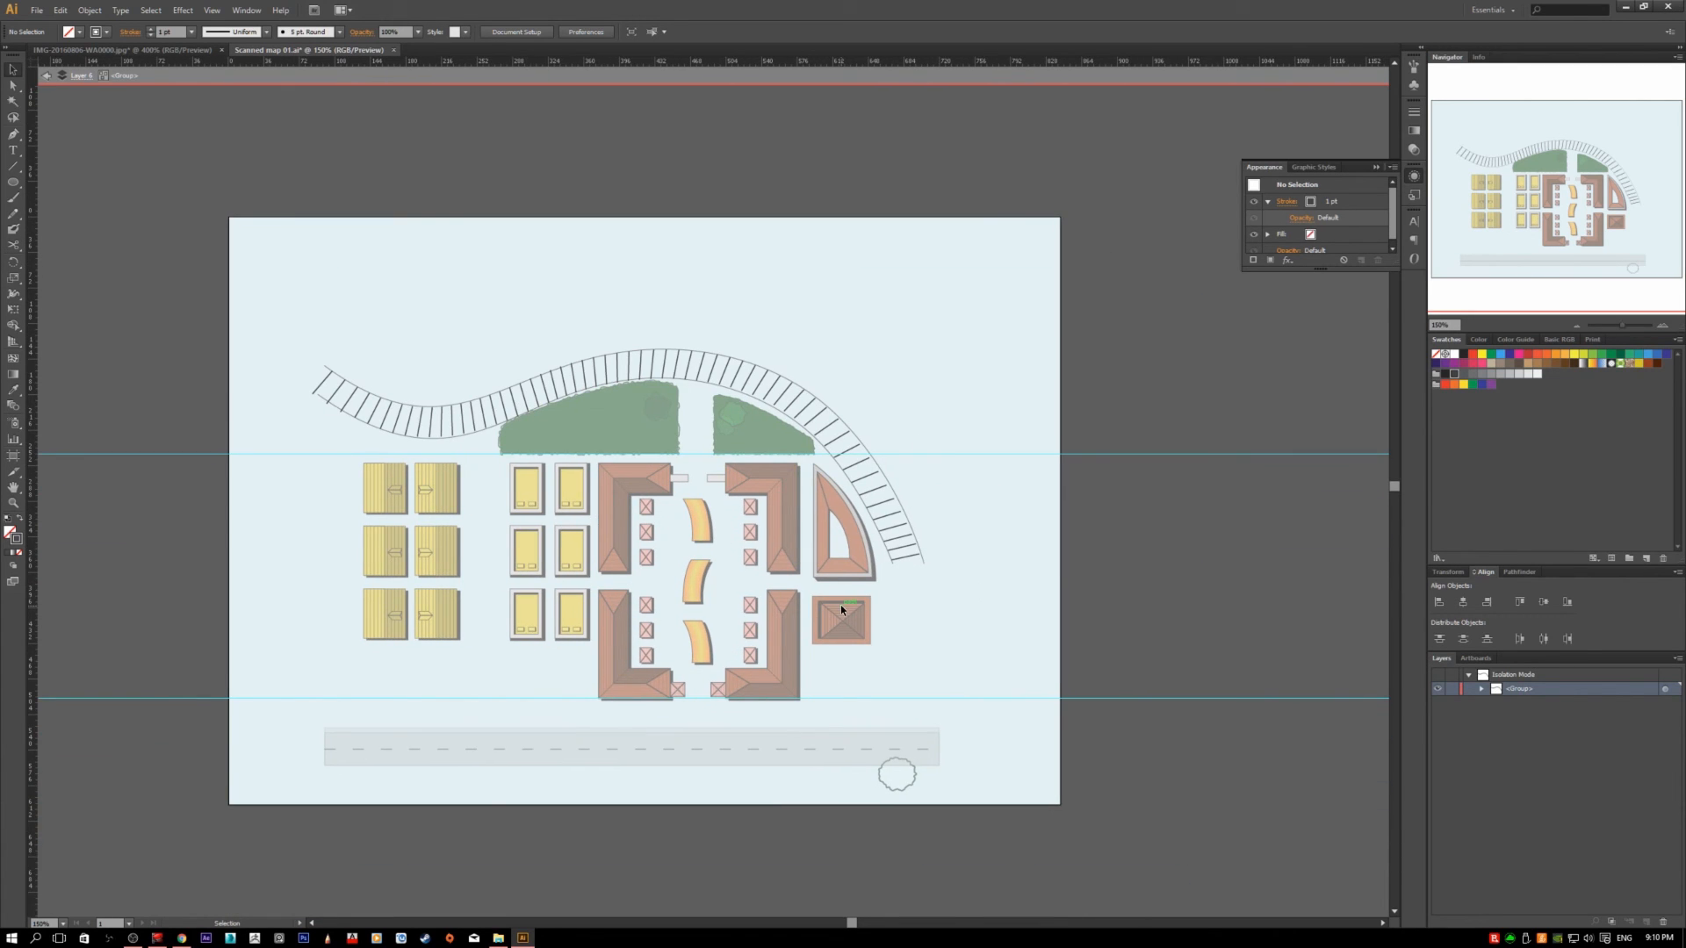
pyautogui.doubleClick(914, 598)
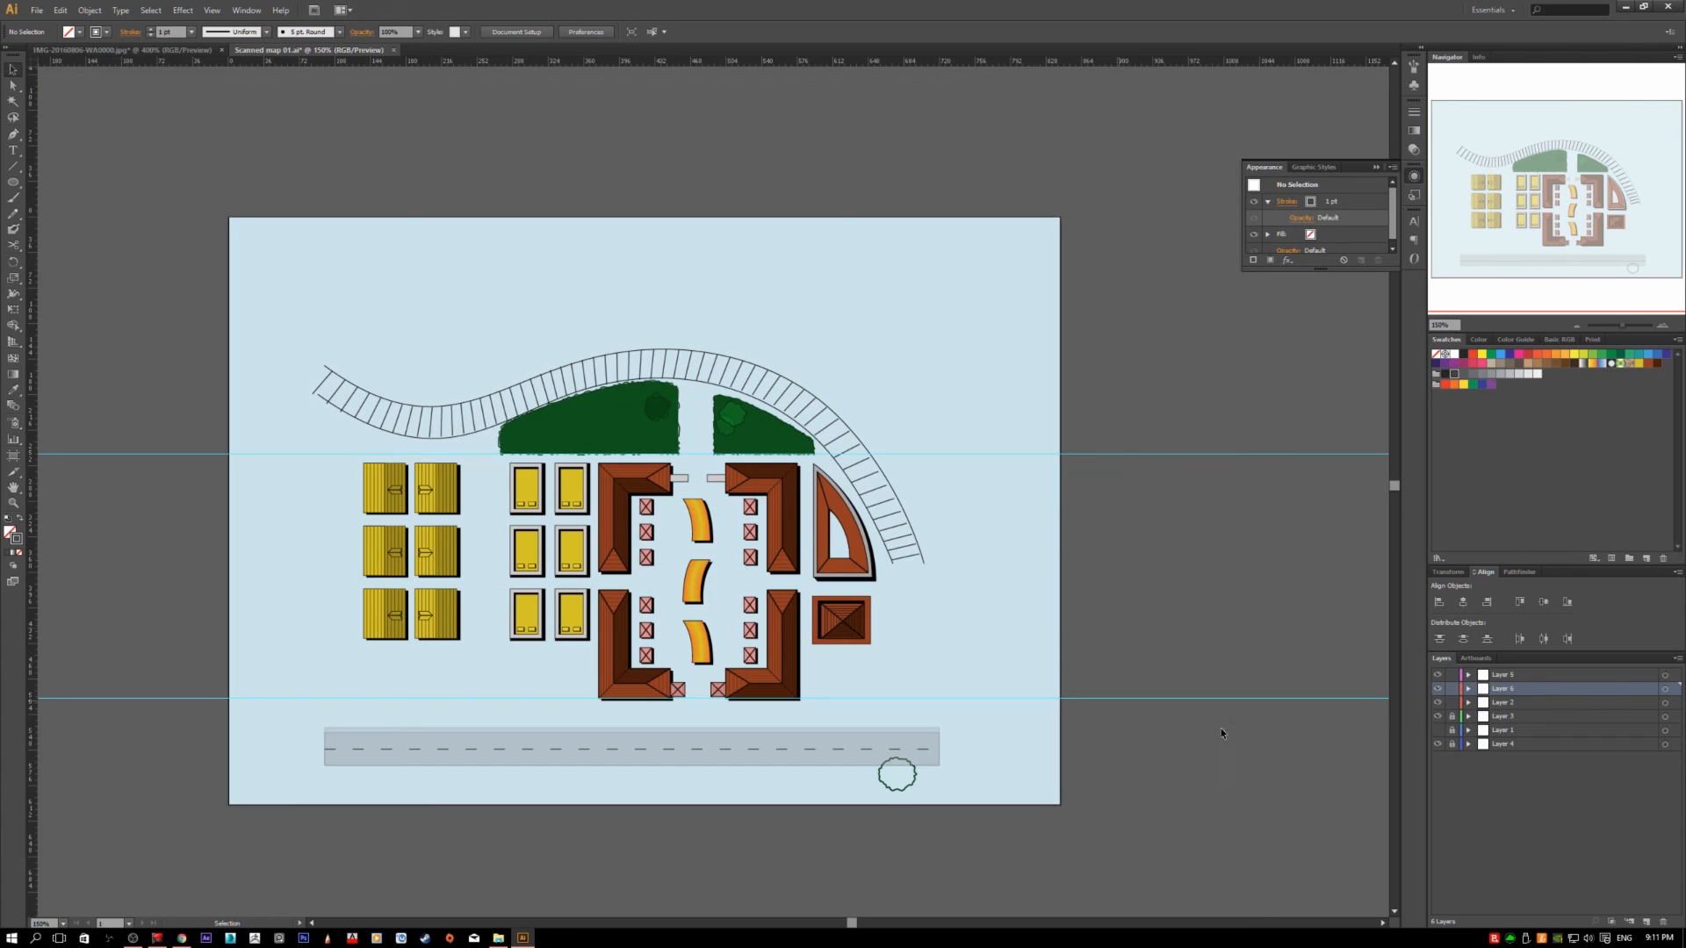
pyautogui.click(1438, 731)
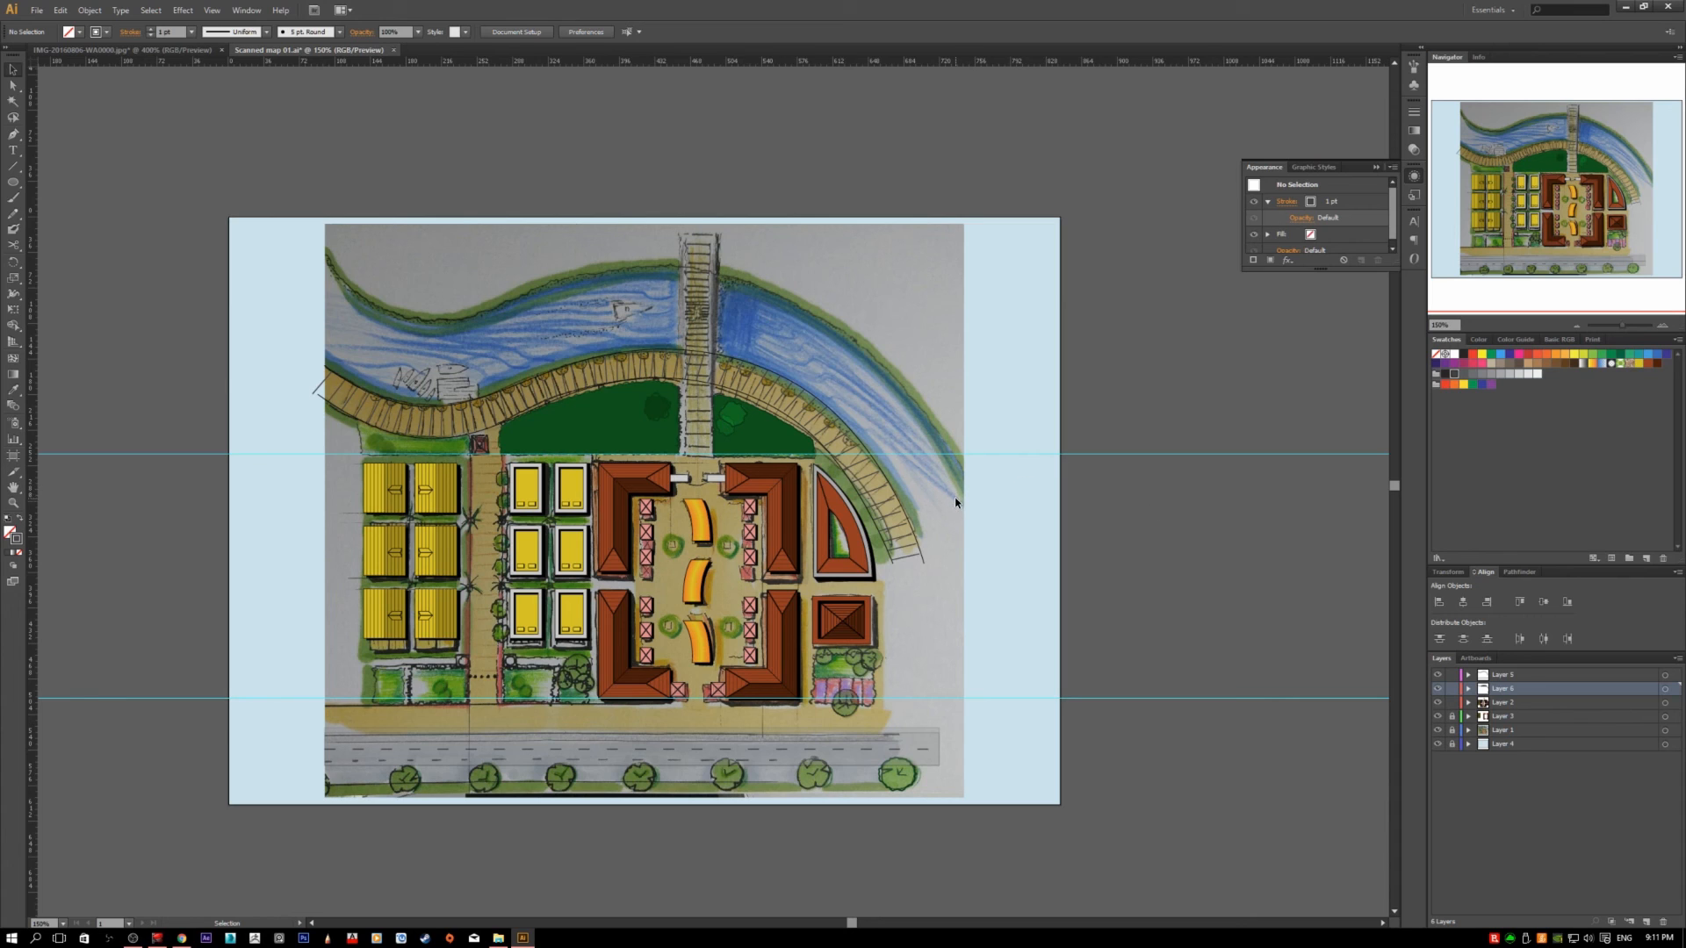
# - Examine the scanned plan beneath the vector artwork, comparing the river, bridge and promenade with what is already drawn
pyautogui.moveTo(1018, 523); pyautogui.dragTo(945, 637)
pyautogui.scroll(2, 975, 604)
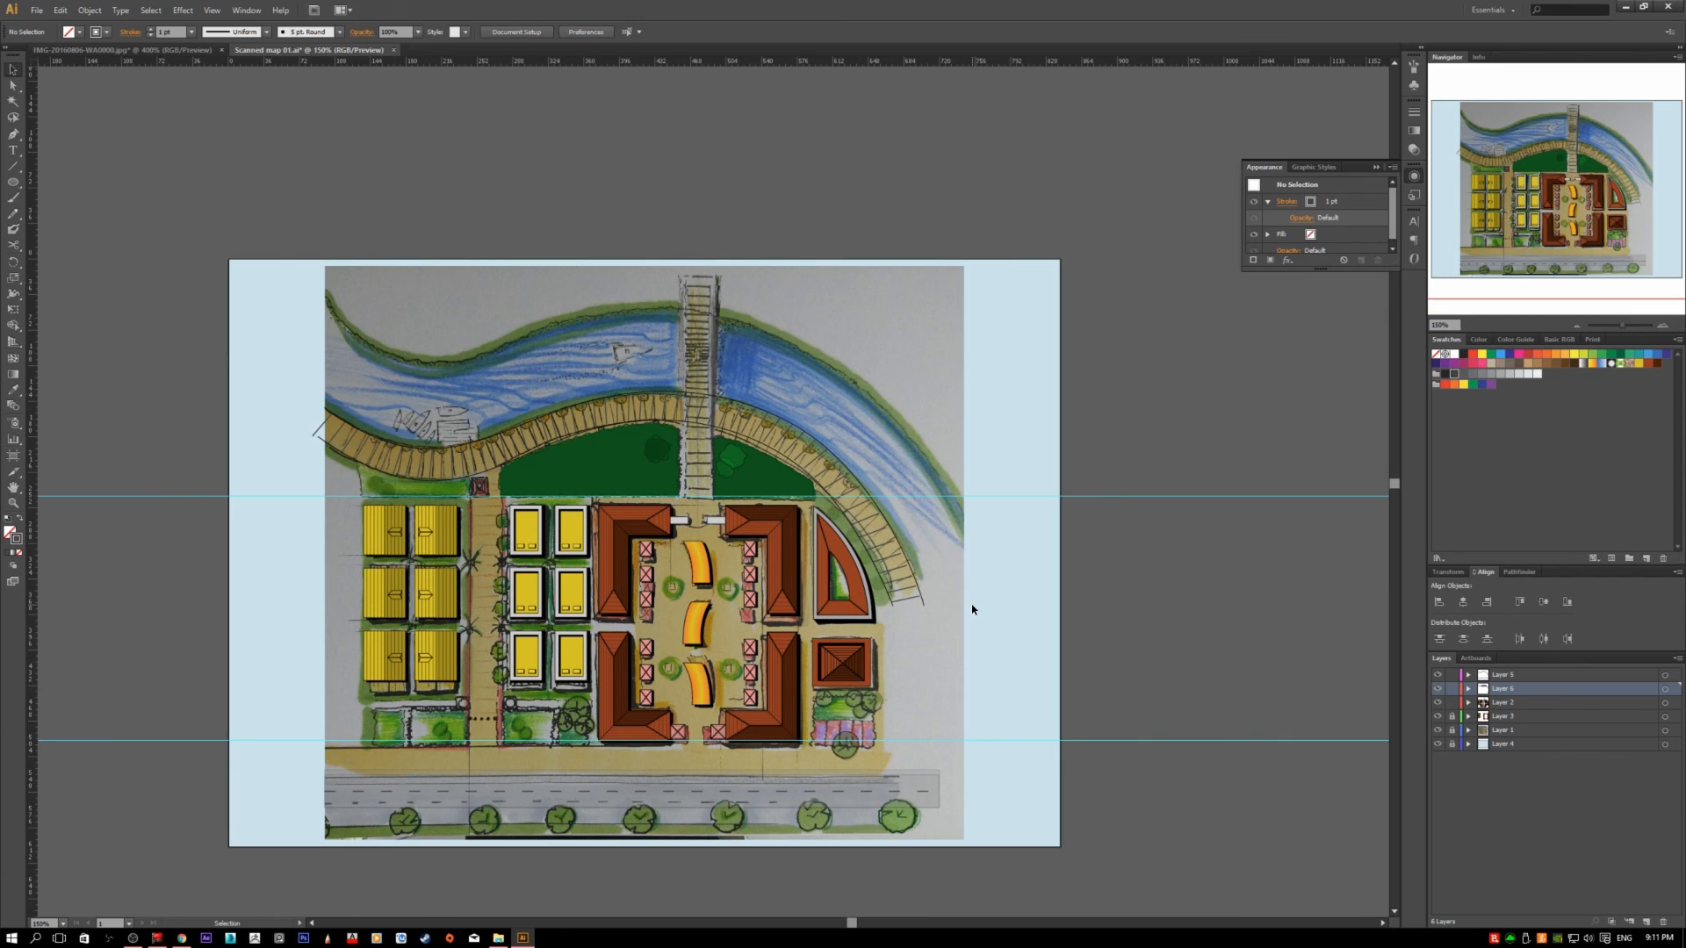
pyautogui.scroll(-2, 971, 608)
pyautogui.scroll(-1, 971, 610)
pyautogui.scroll(3, 971, 610)
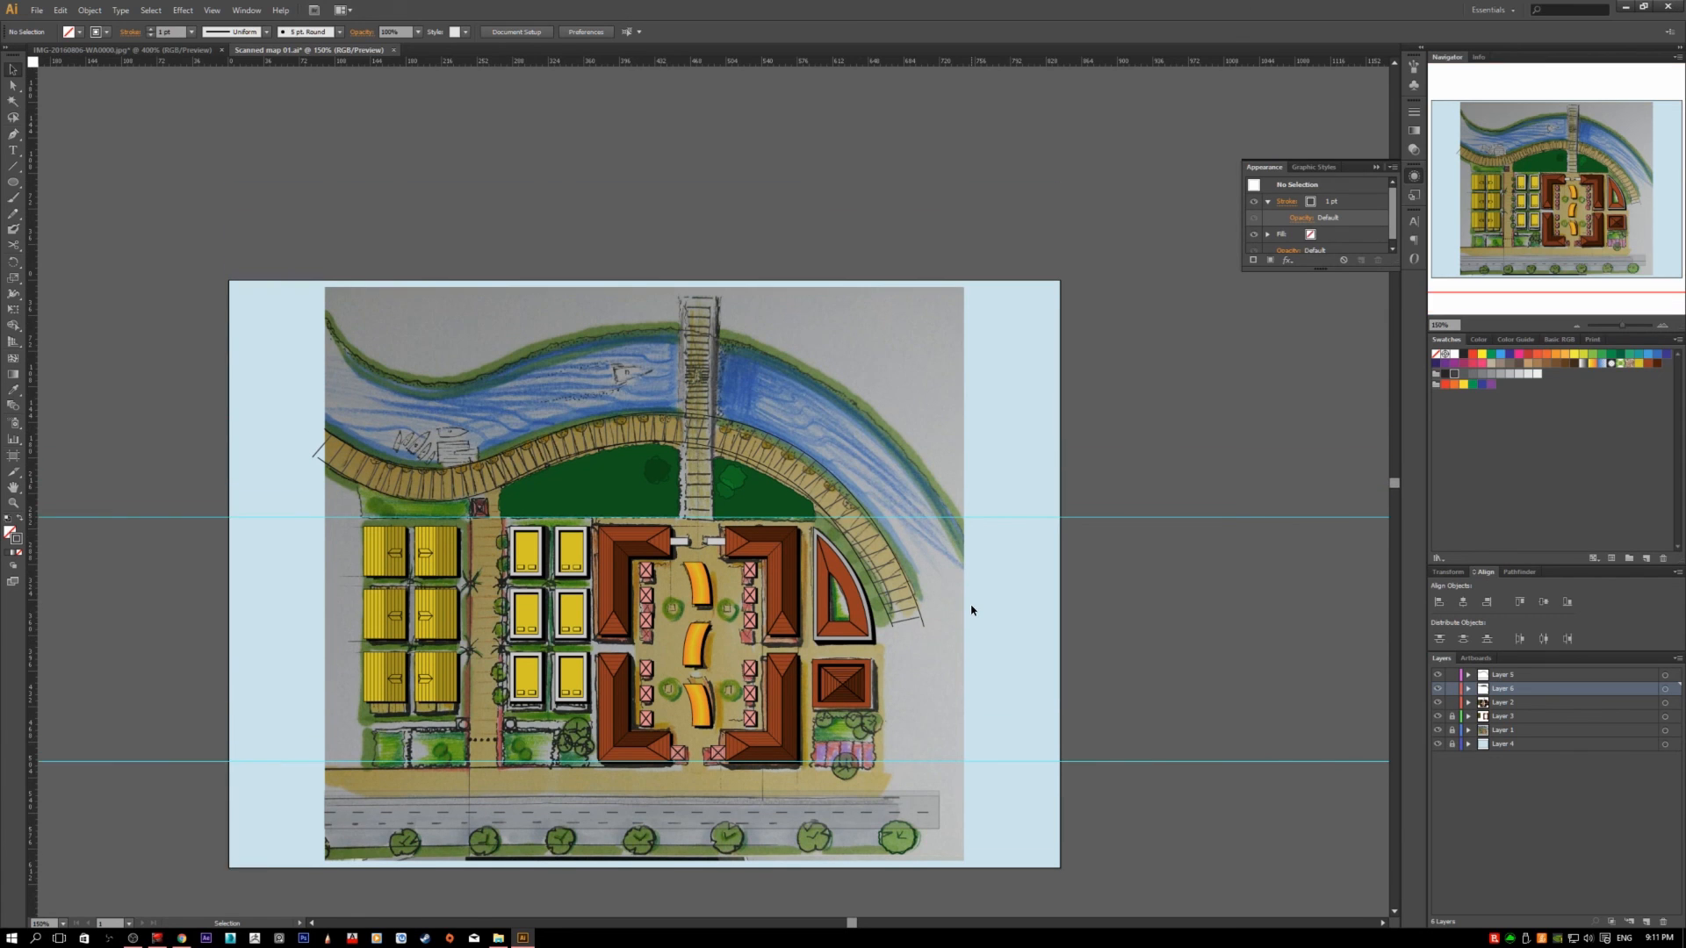
pyautogui.scroll(1, 971, 610)
pyautogui.scroll(-1, 971, 610)
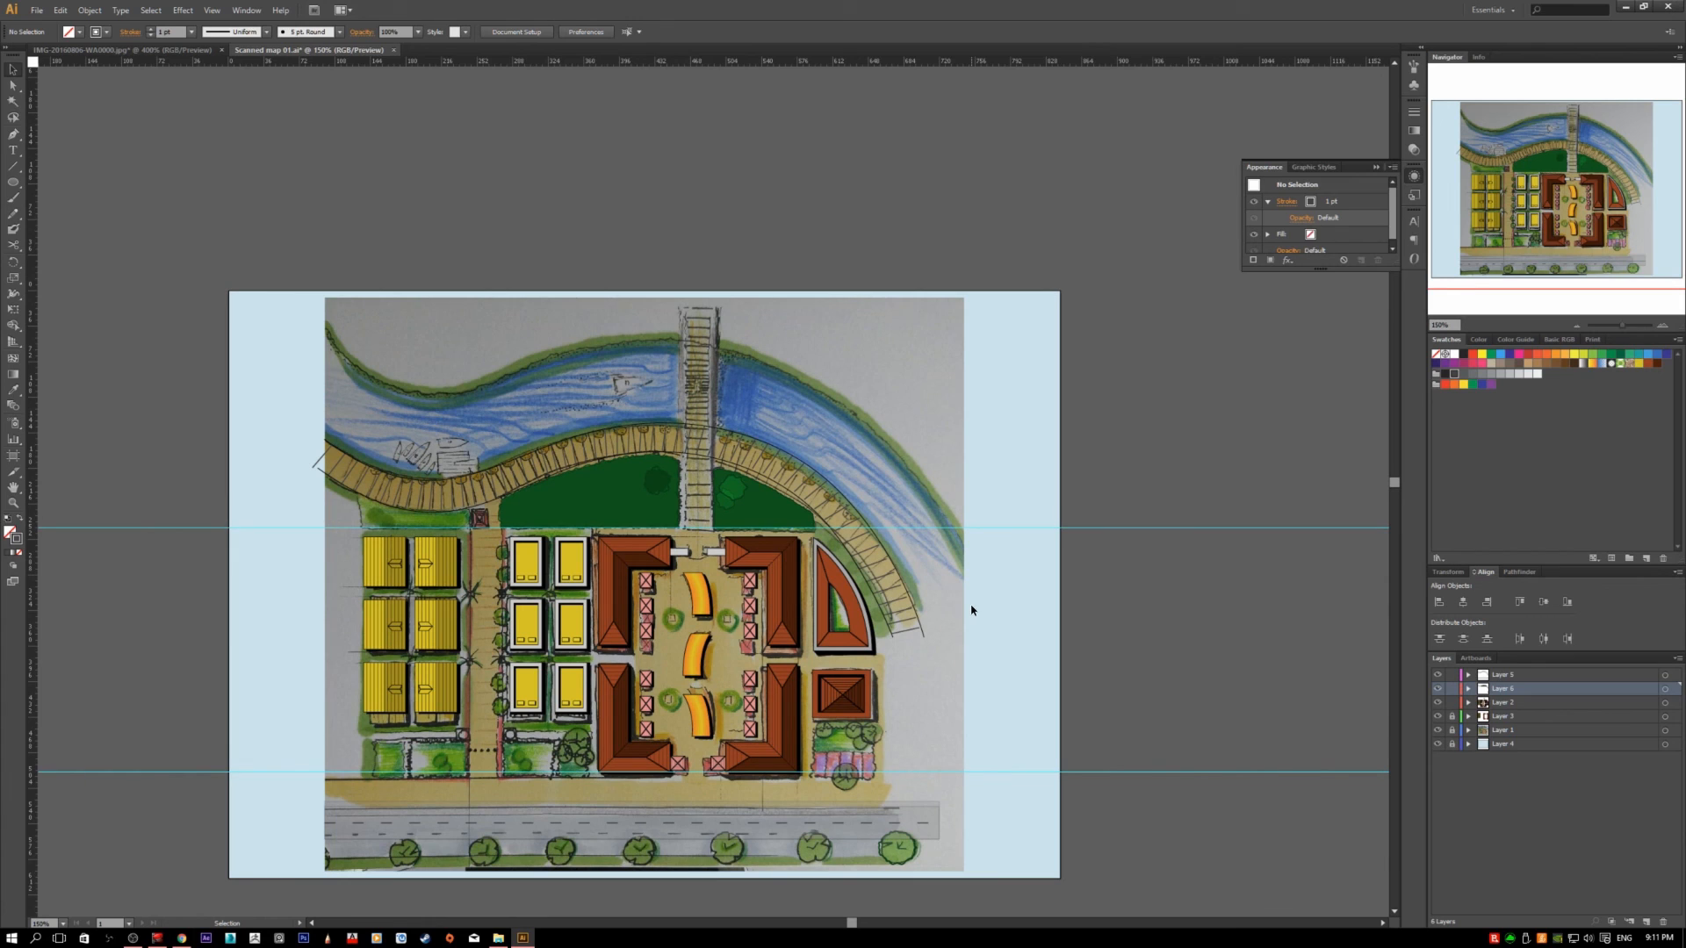
pyautogui.scroll(-1, 971, 610)
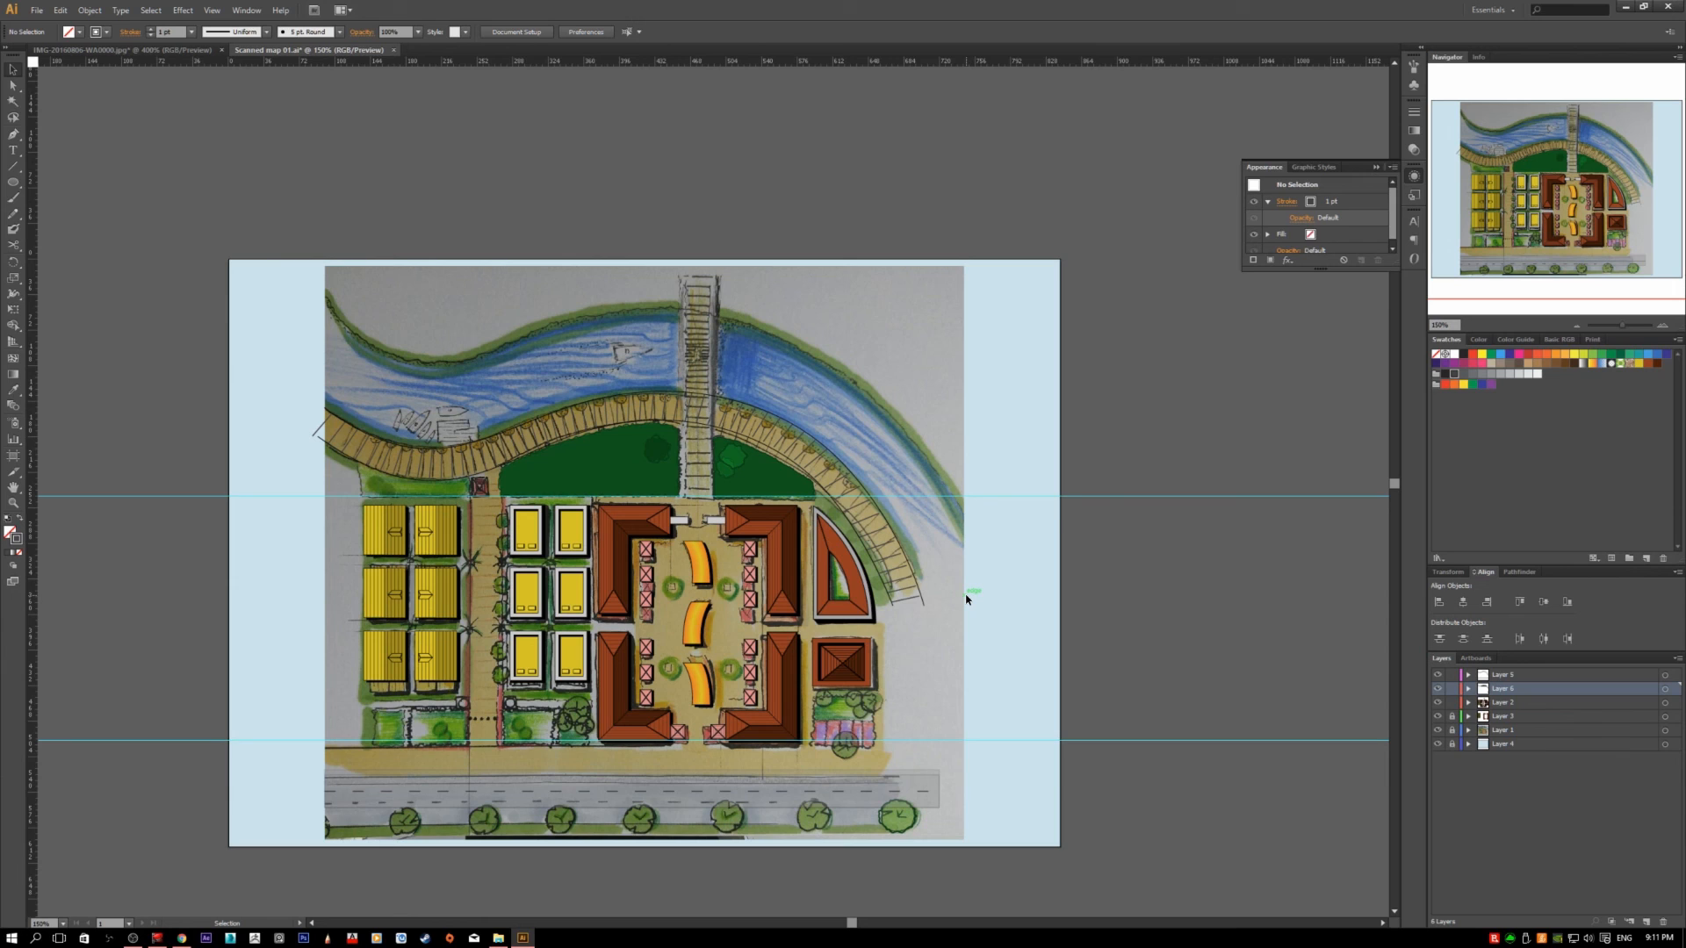
pyautogui.scroll(-1, 965, 600)
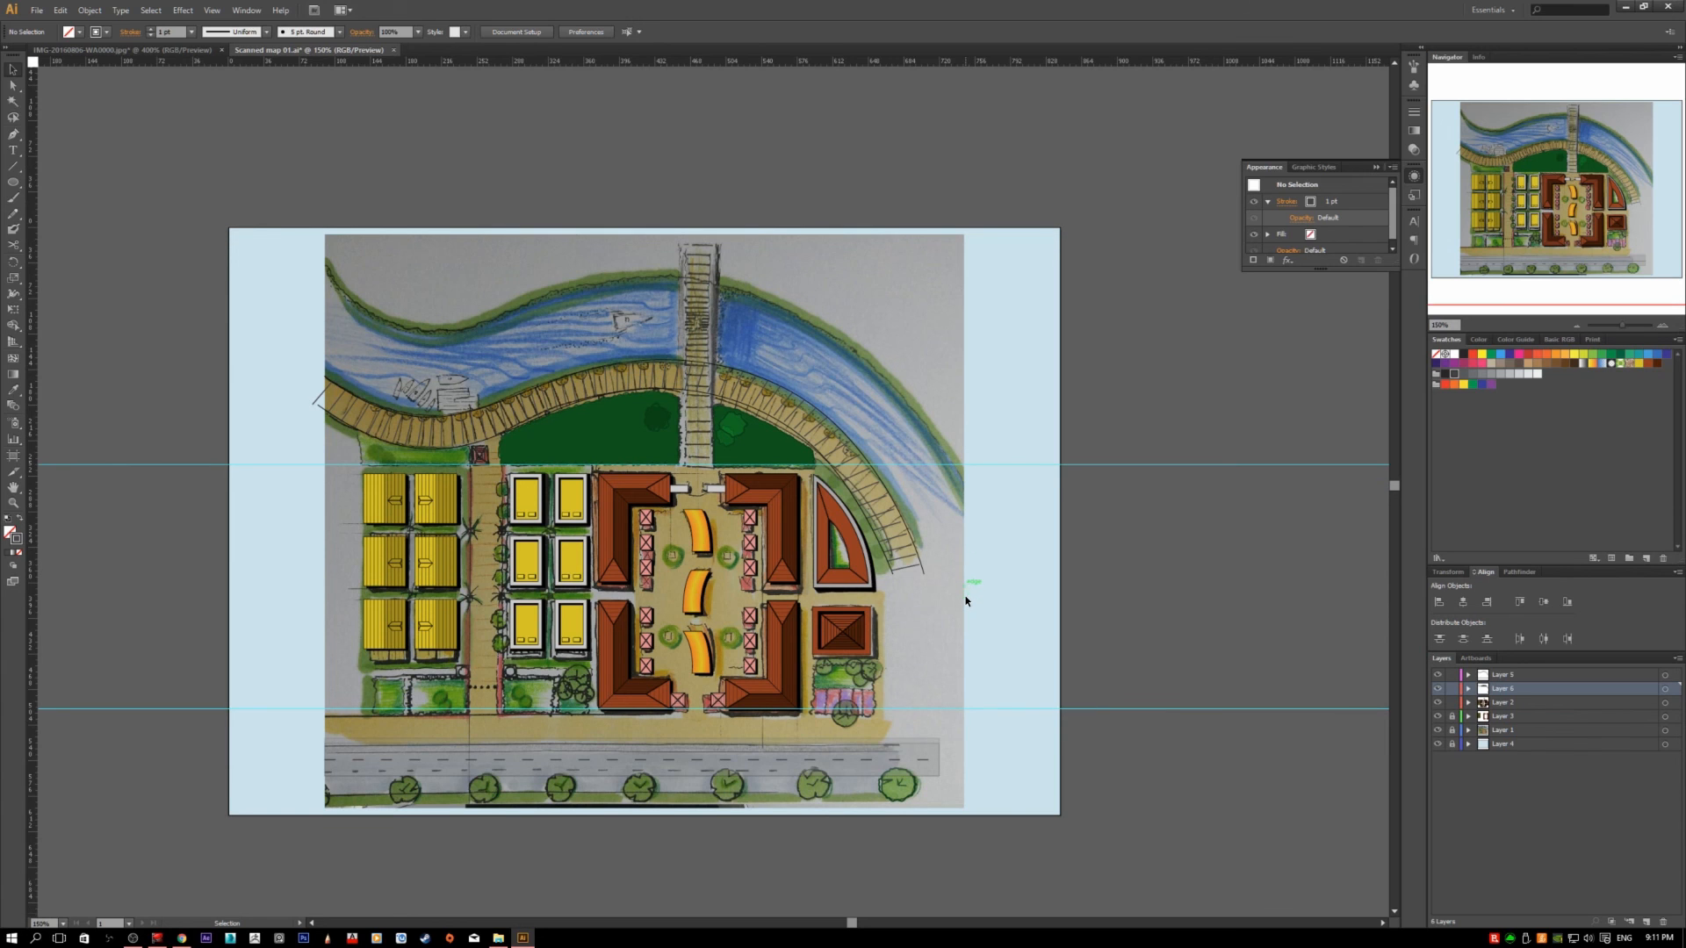